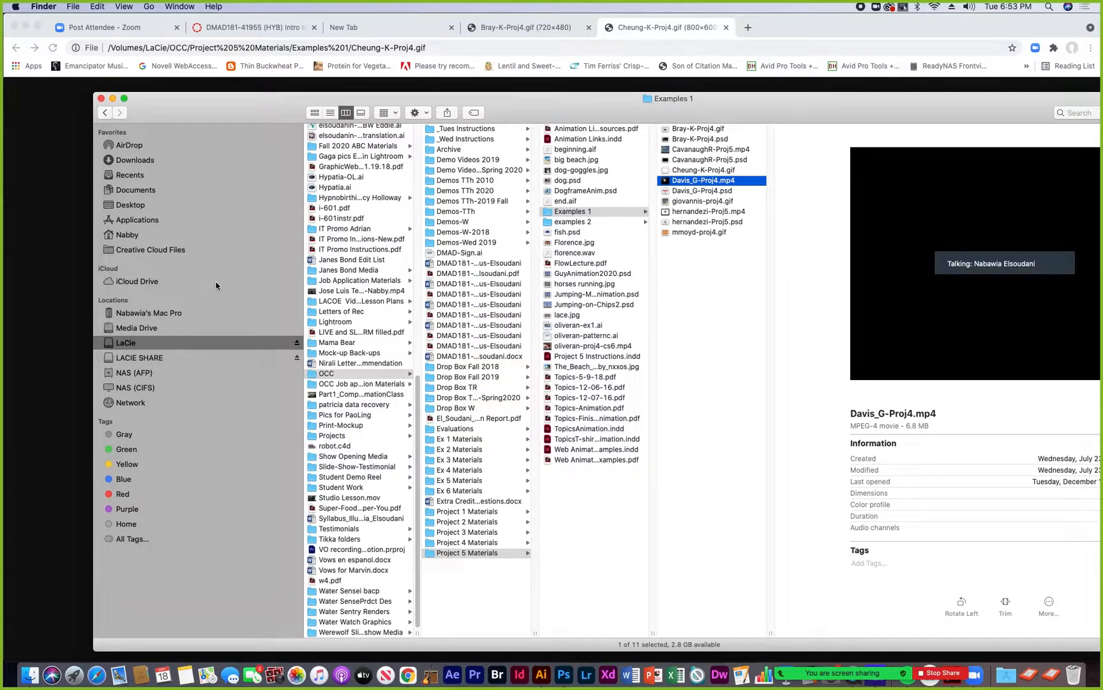
# Step: Switch to Photoshop and close the two example project documents and Vector Smart Object.psb without saving, keeping the instructor's Proj5 document open
pyautogui.moveTo(203, 105); pyautogui.dragTo(133, 99)
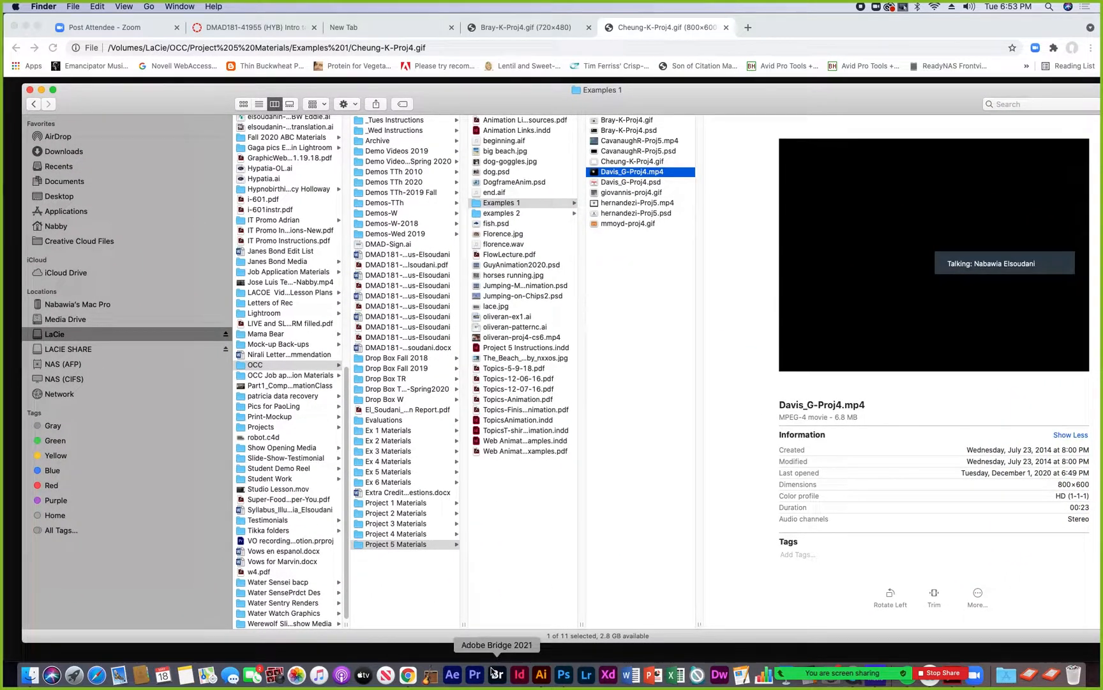
pyautogui.click(563, 677)
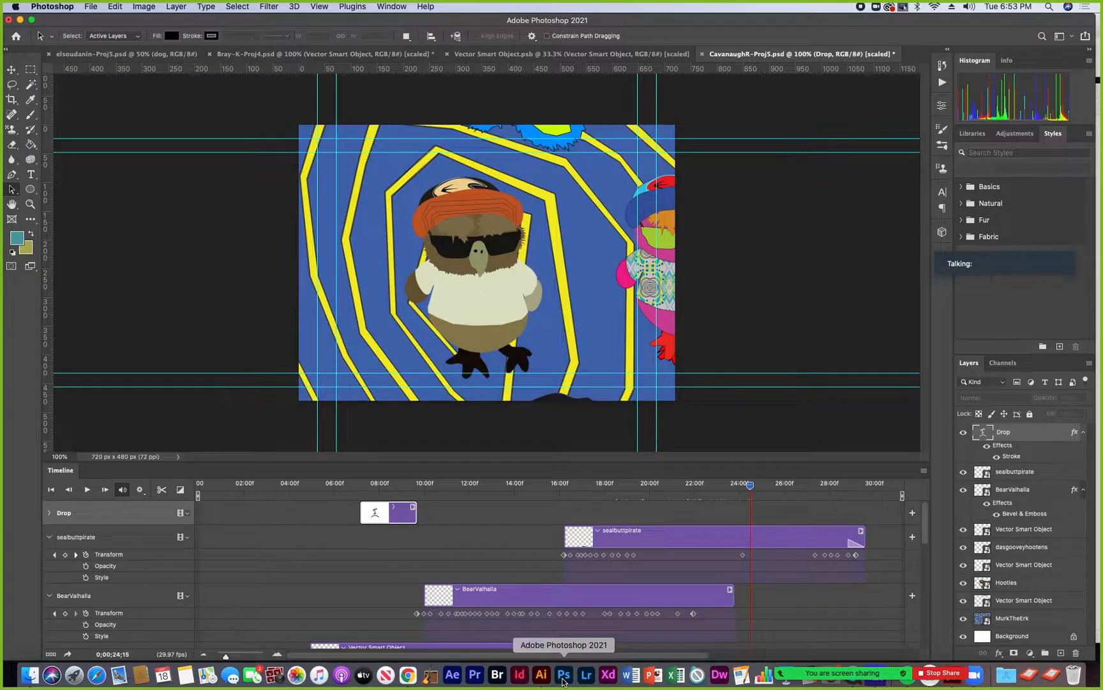
pyautogui.click(703, 54)
pyautogui.click(514, 227)
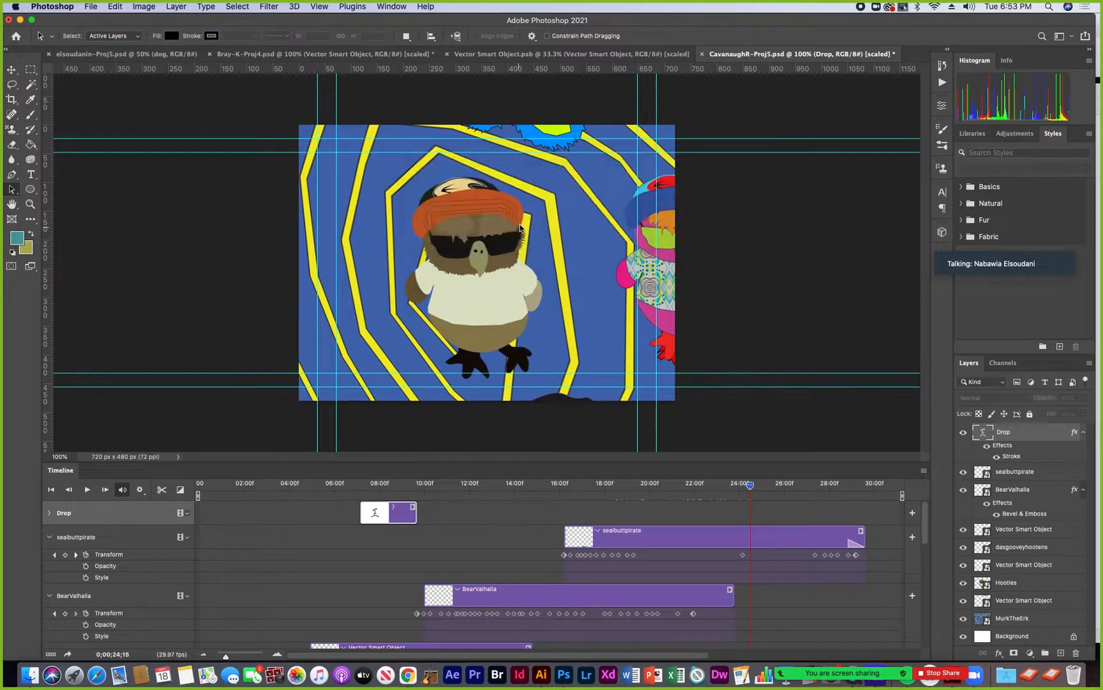
pyautogui.click(447, 53)
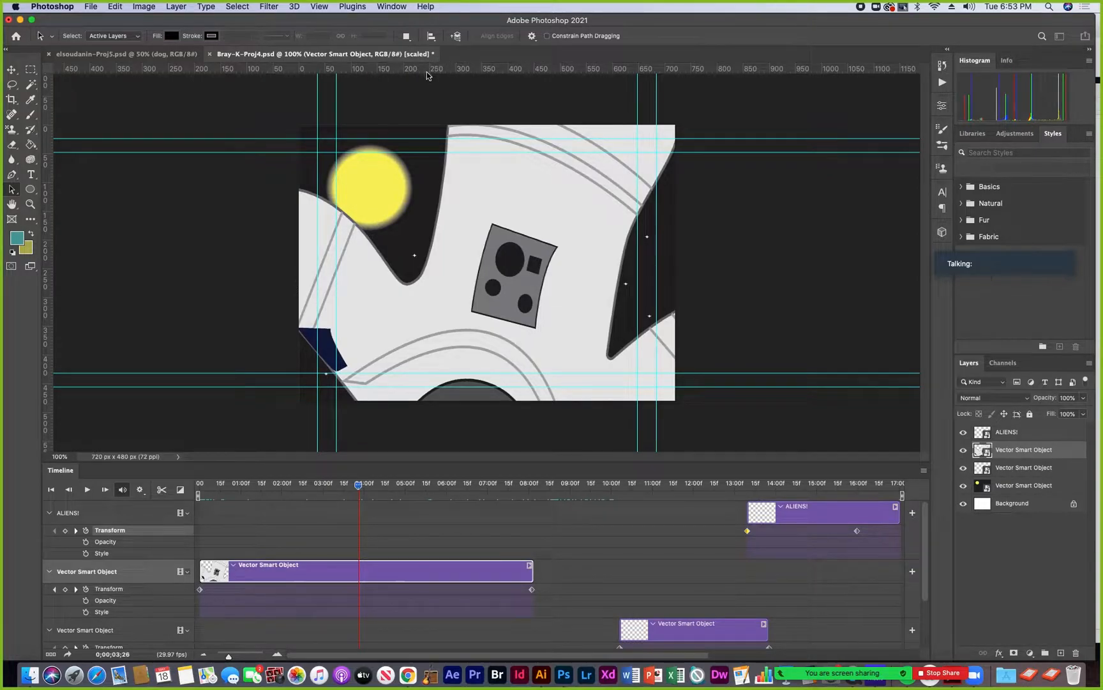
pyautogui.click(210, 54)
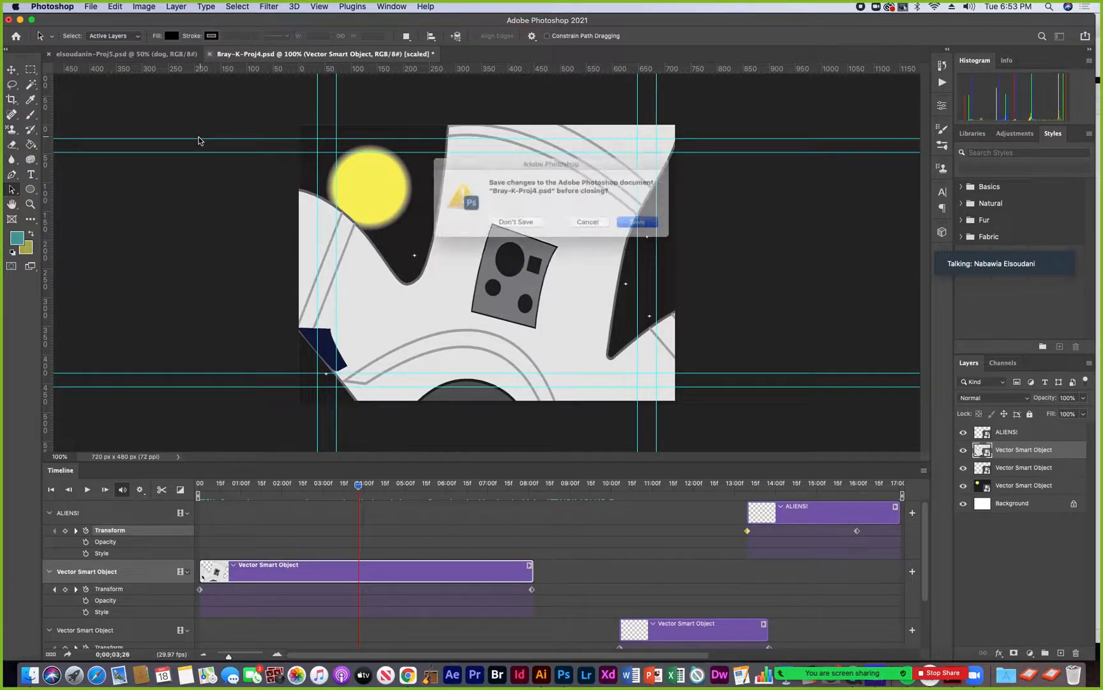
pyautogui.click(512, 224)
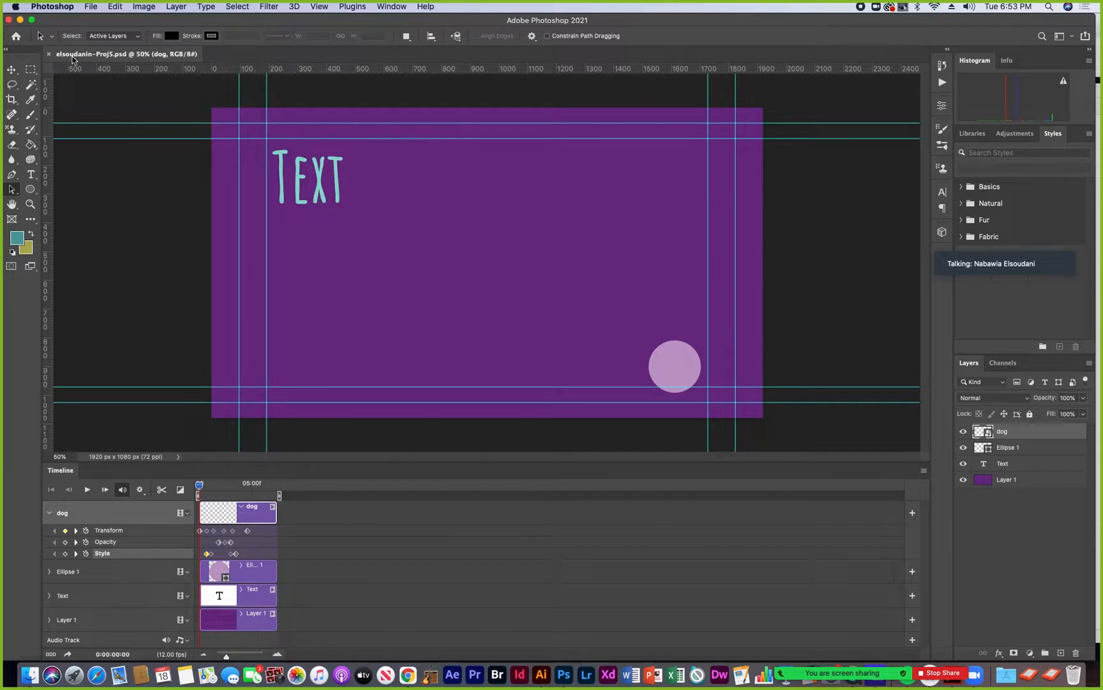
# Step: In a new Finder window, open Media Drive > Teaching from Home > 181-TTh-2021 > Proj 4 and 5 and widen the file name column
pyautogui.click(28, 676)
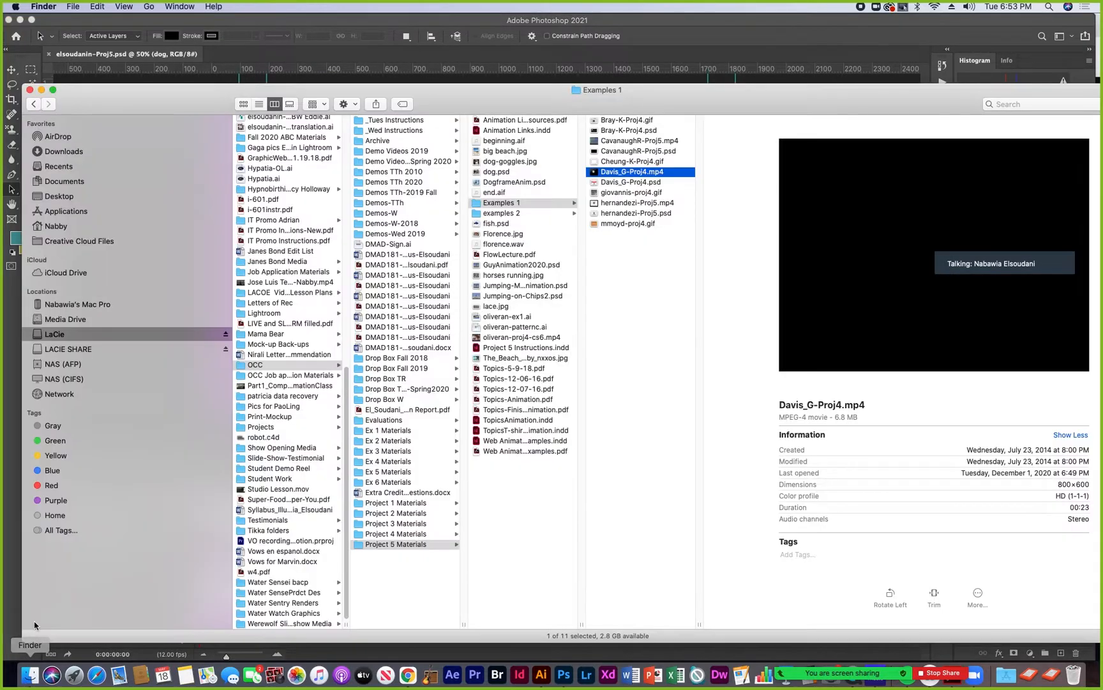
pyautogui.click(78, 6)
pyautogui.click(84, 23)
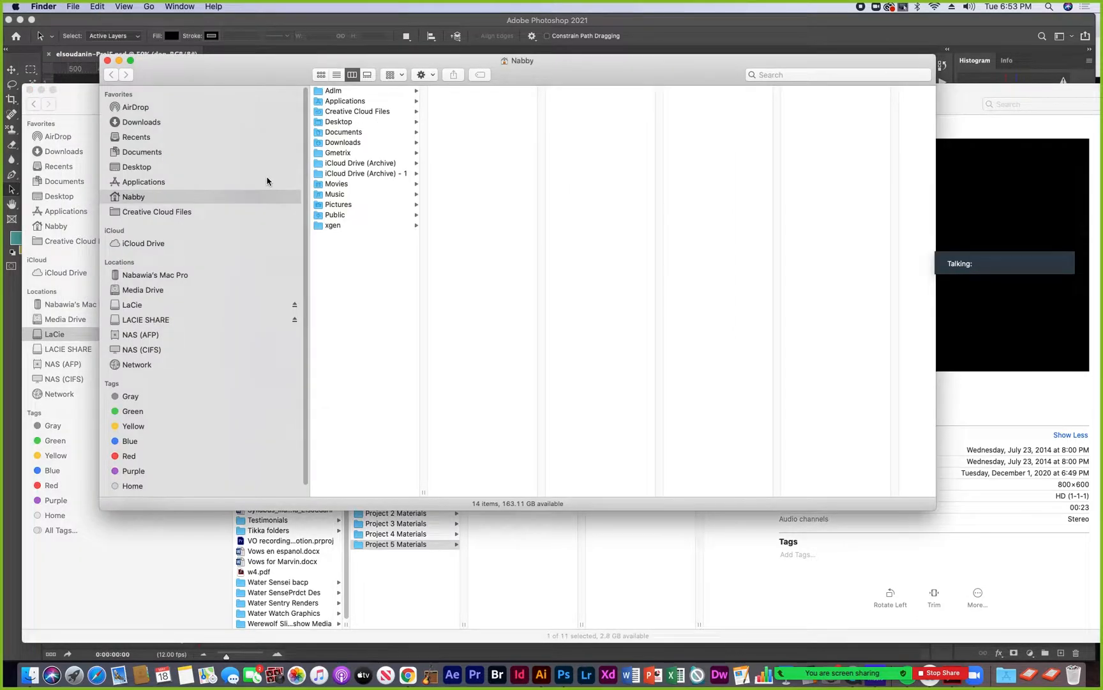
pyautogui.click(149, 293)
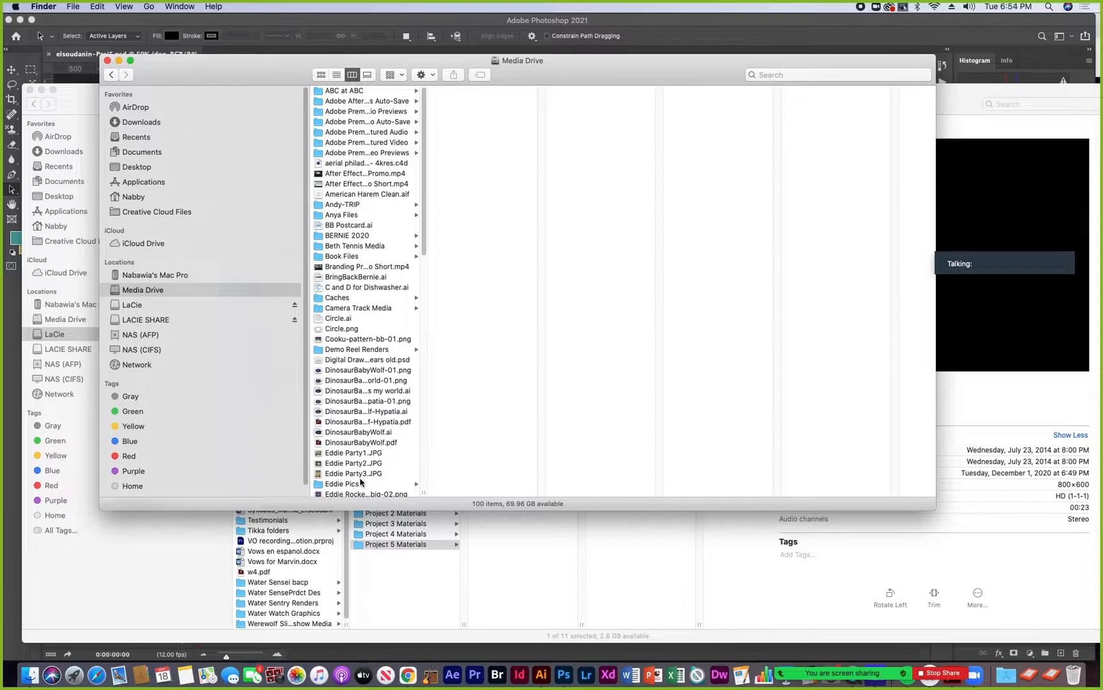
pyautogui.scroll(-15, 362, 447)
pyautogui.scroll(-5, 360, 482)
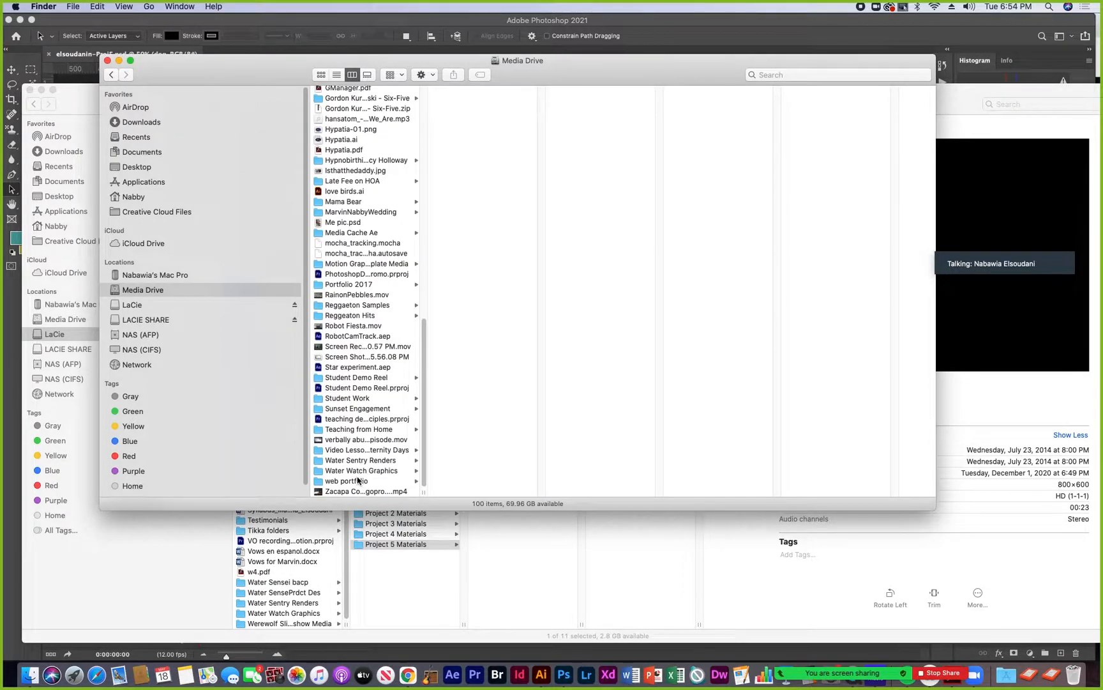
pyautogui.click(358, 429)
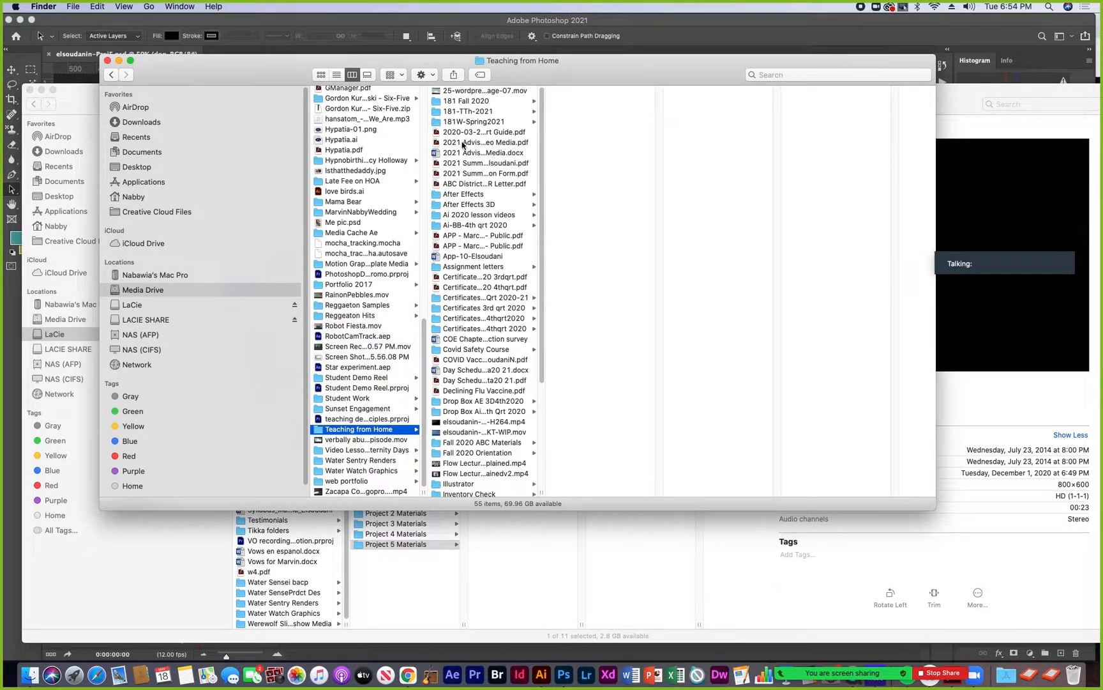
pyautogui.click(473, 112)
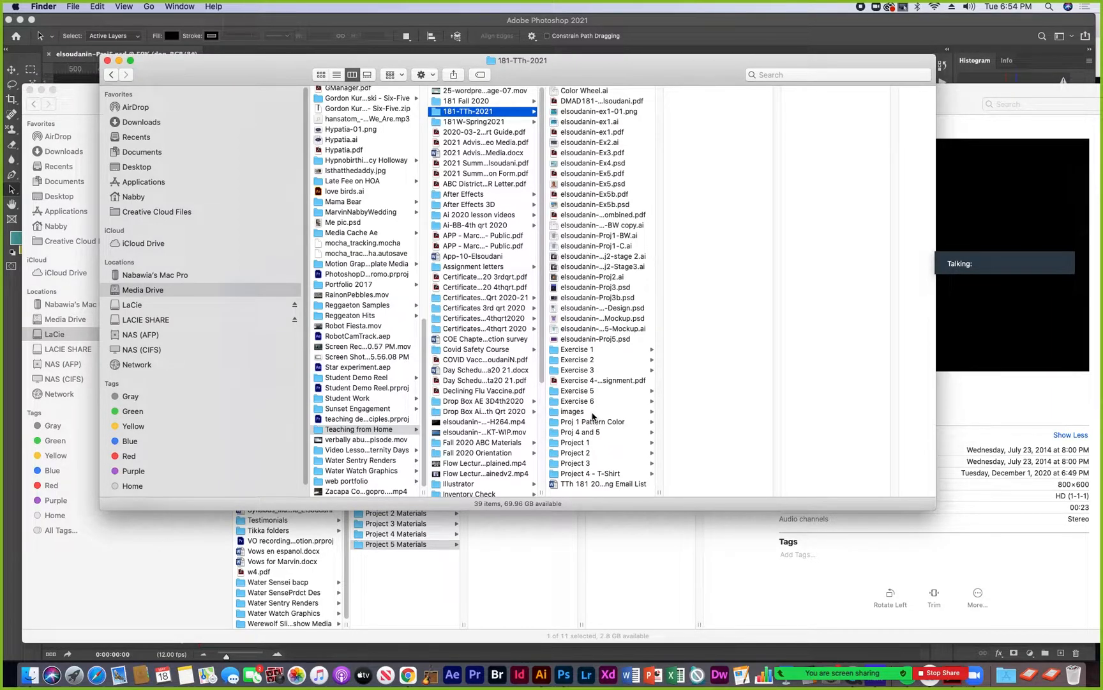
pyautogui.click(586, 433)
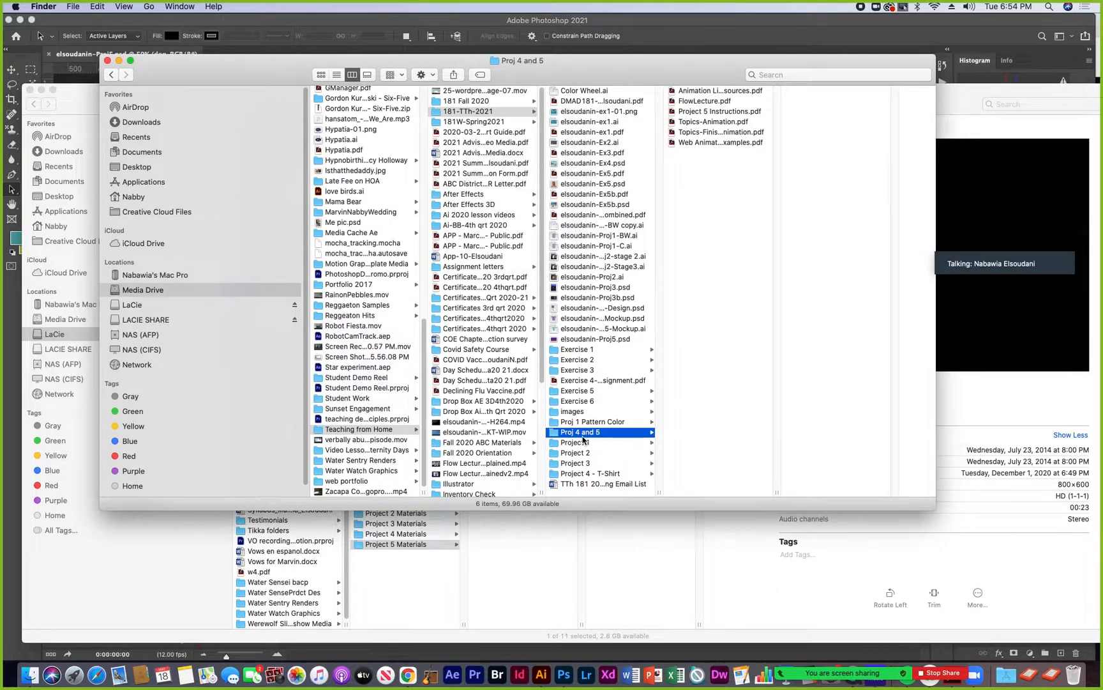
pyautogui.moveTo(777, 493); pyautogui.dragTo(883, 490)
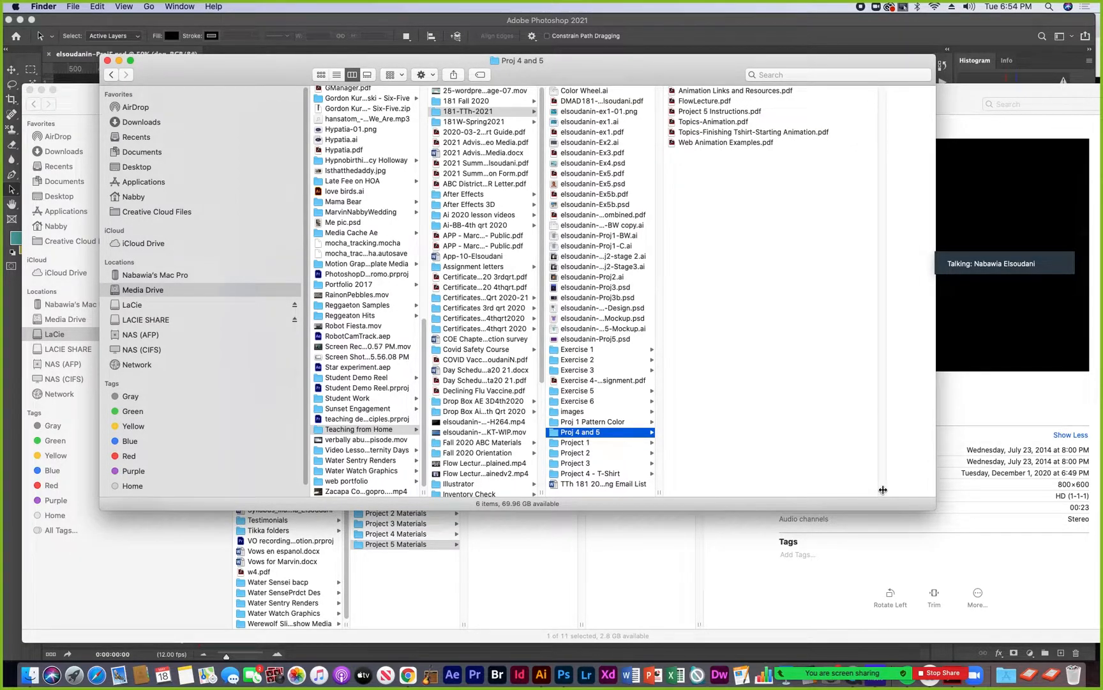
# Step: Switch to Chrome and look through the DMAD181-41955 course's Files page on Canvas for the Proj 4 and 5 folder
pyautogui.click(407, 675)
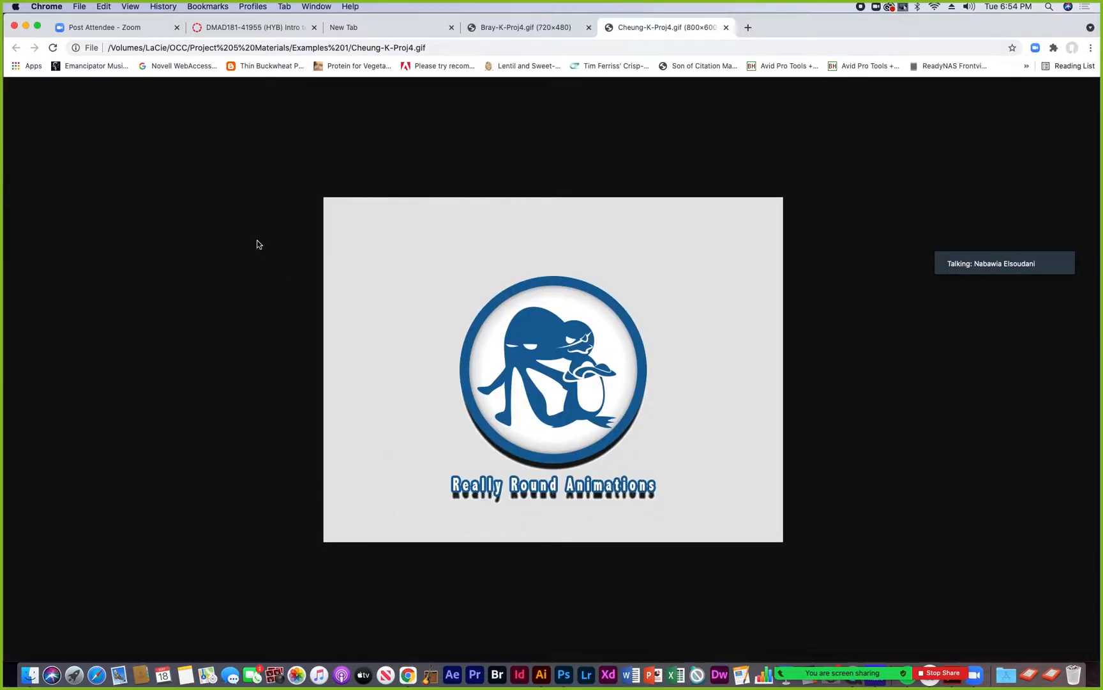
pyautogui.click(238, 29)
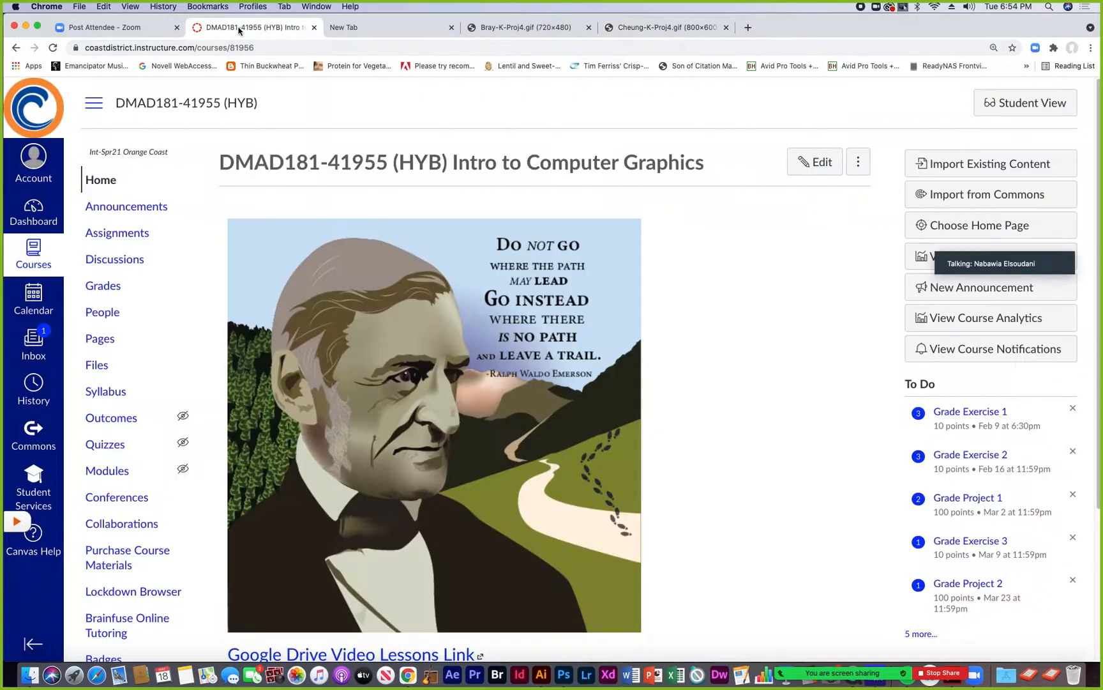
pyautogui.click(94, 364)
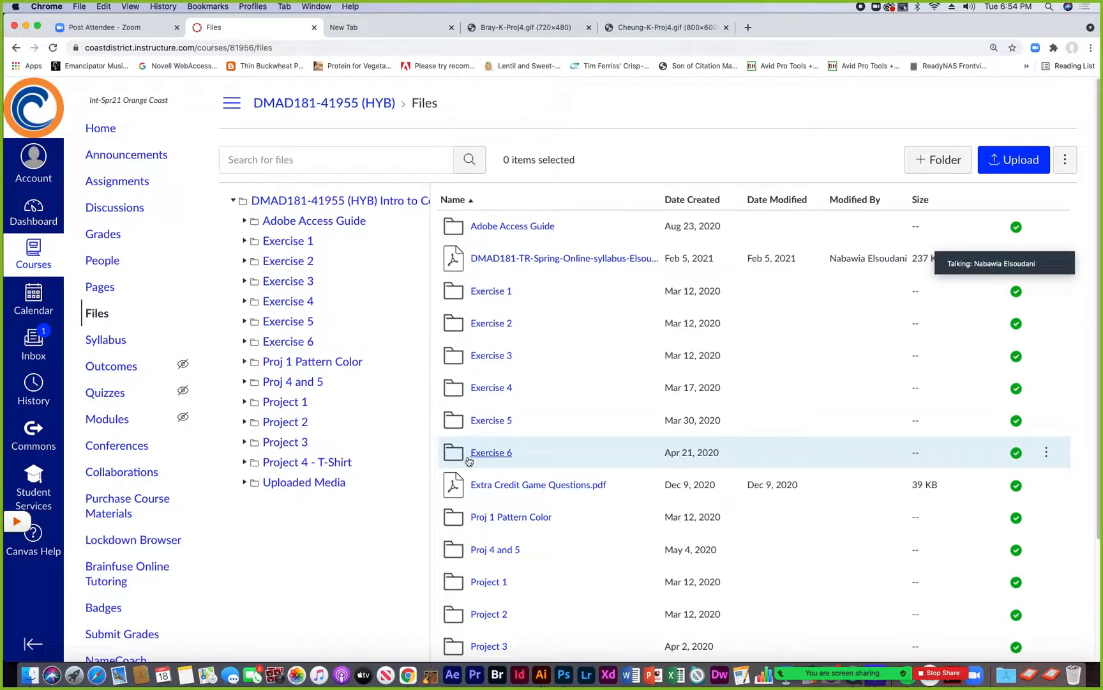
pyautogui.scroll(-2, 511, 550)
pyautogui.scroll(-3, 511, 551)
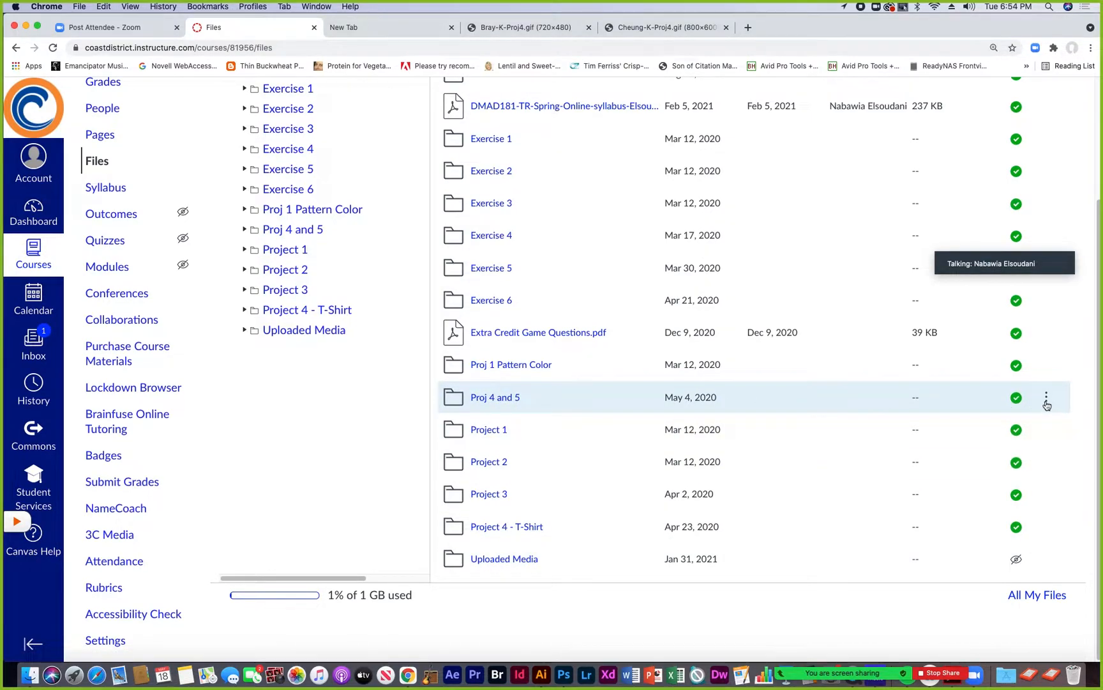
pyautogui.scroll(5, 861, 406)
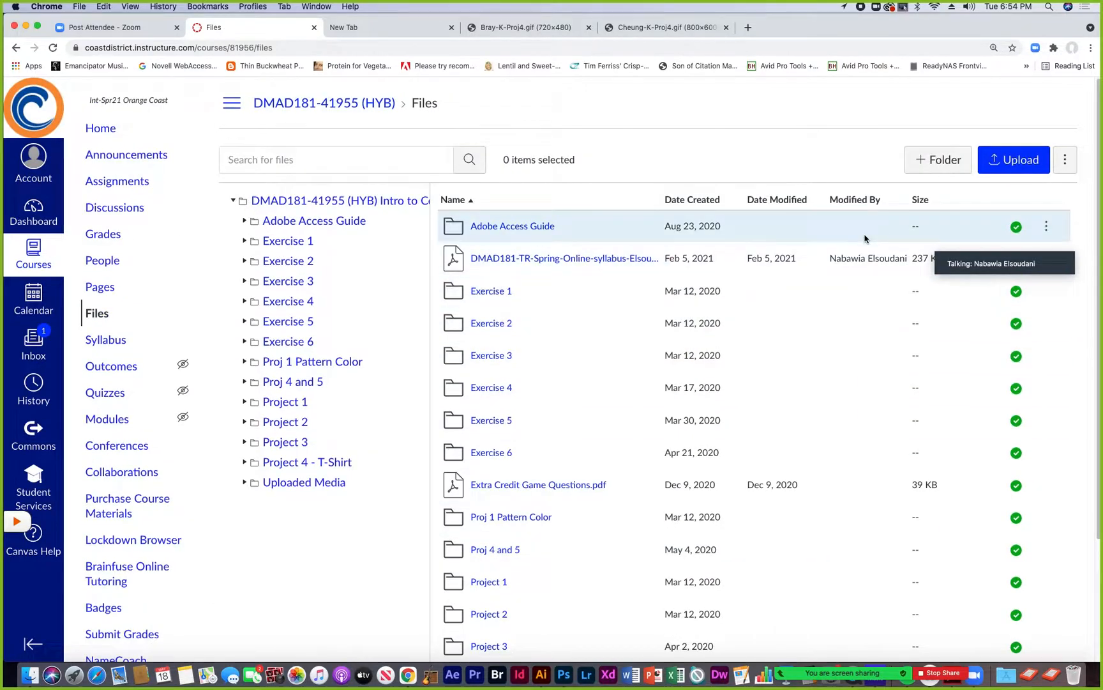
pyautogui.scroll(-1, 854, 314)
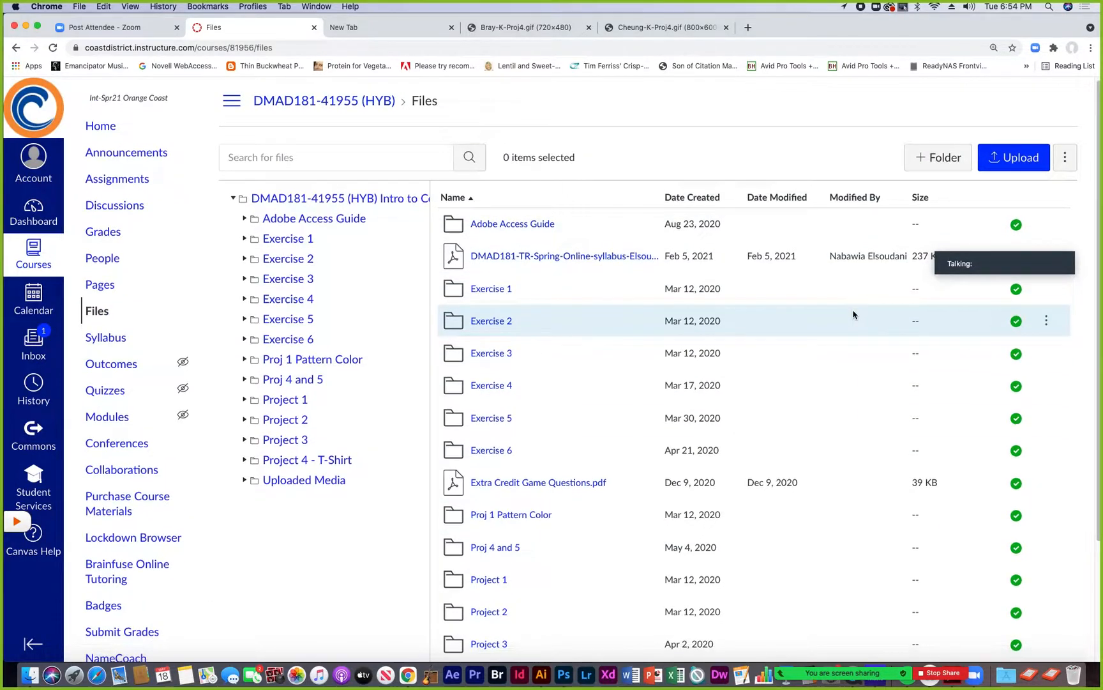
pyautogui.scroll(-3, 854, 314)
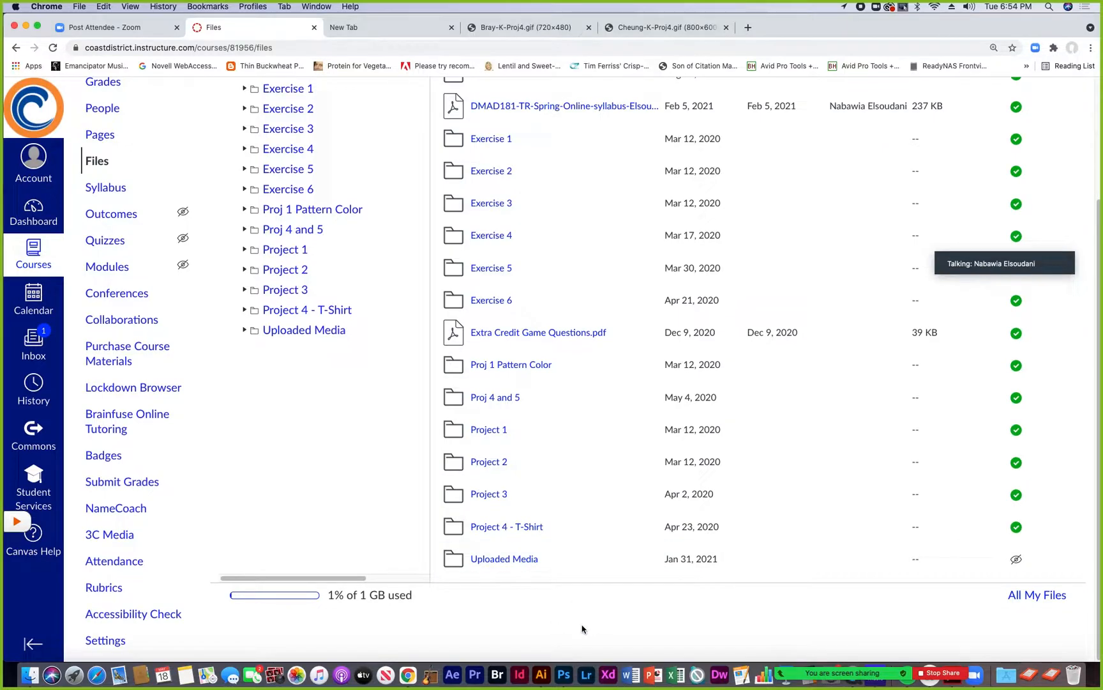
# Step: Open Project 5 Instructions.pdf from the Proj 4 and 5 folder in Finder and read its Basic Requirements and Optional sections
pyautogui.click(27, 676)
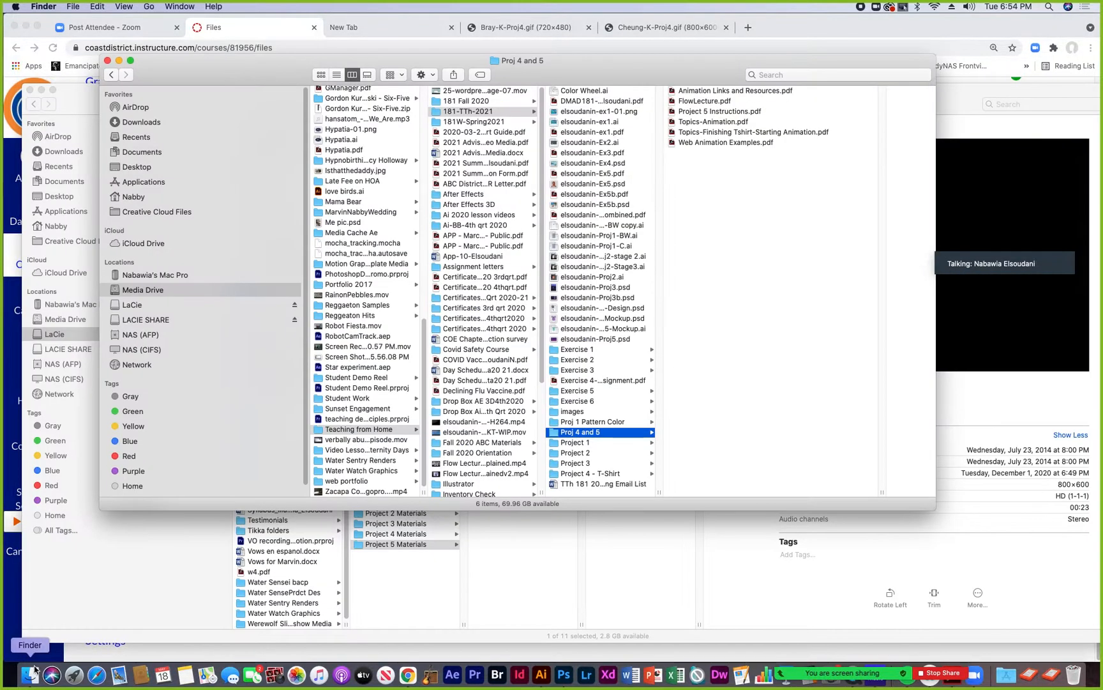
pyautogui.doubleClick(697, 115)
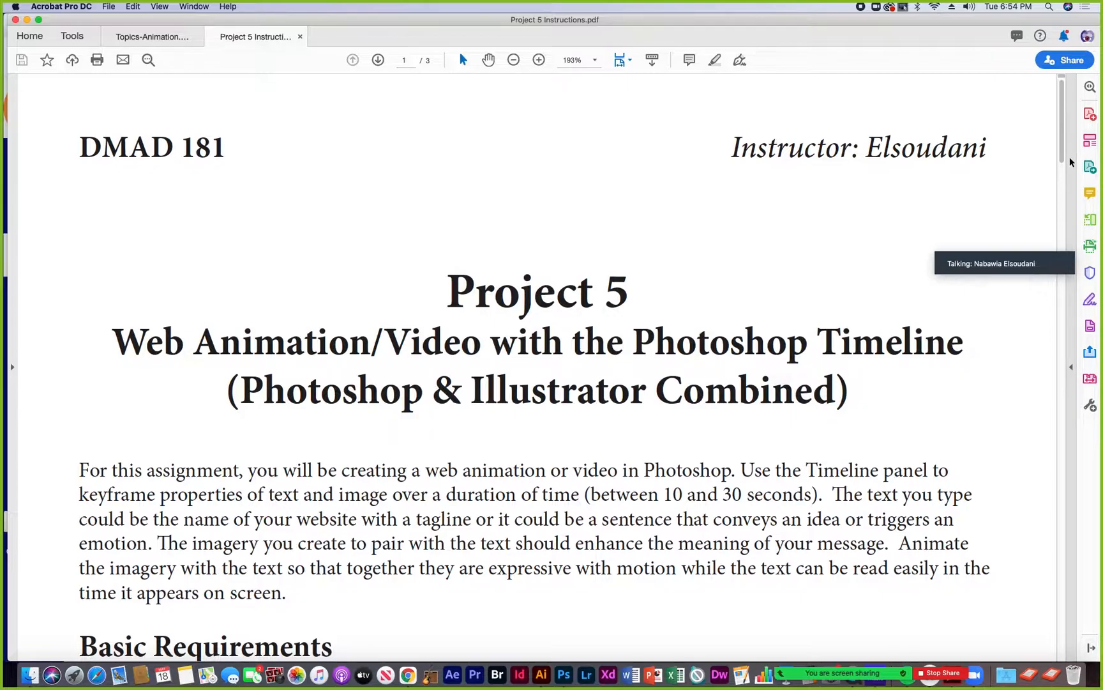
pyautogui.moveTo(1065, 155); pyautogui.dragTo(1058, 212)
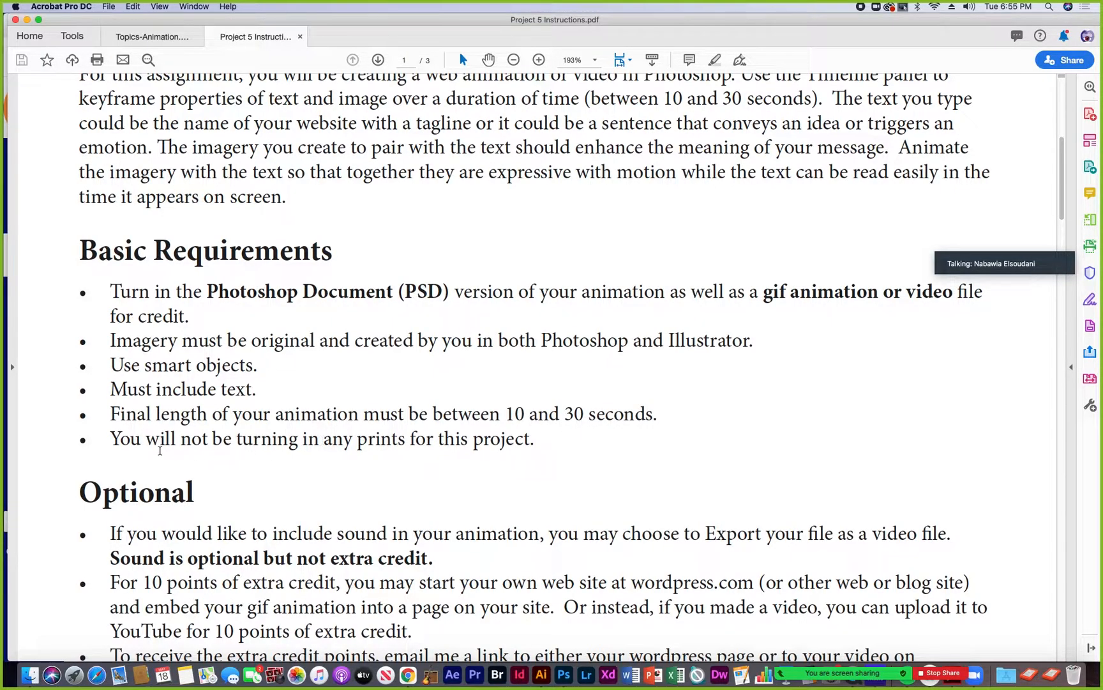
pyautogui.scroll(-1, 158, 450)
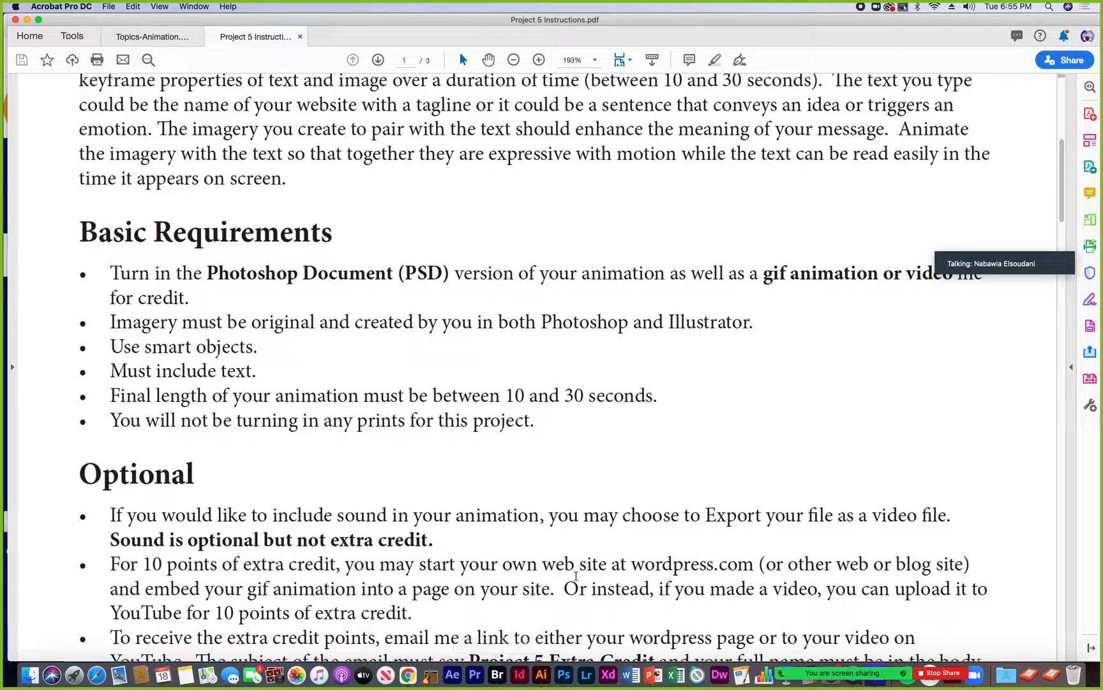
pyautogui.scroll(-2, 576, 576)
pyautogui.scroll(-3, 576, 576)
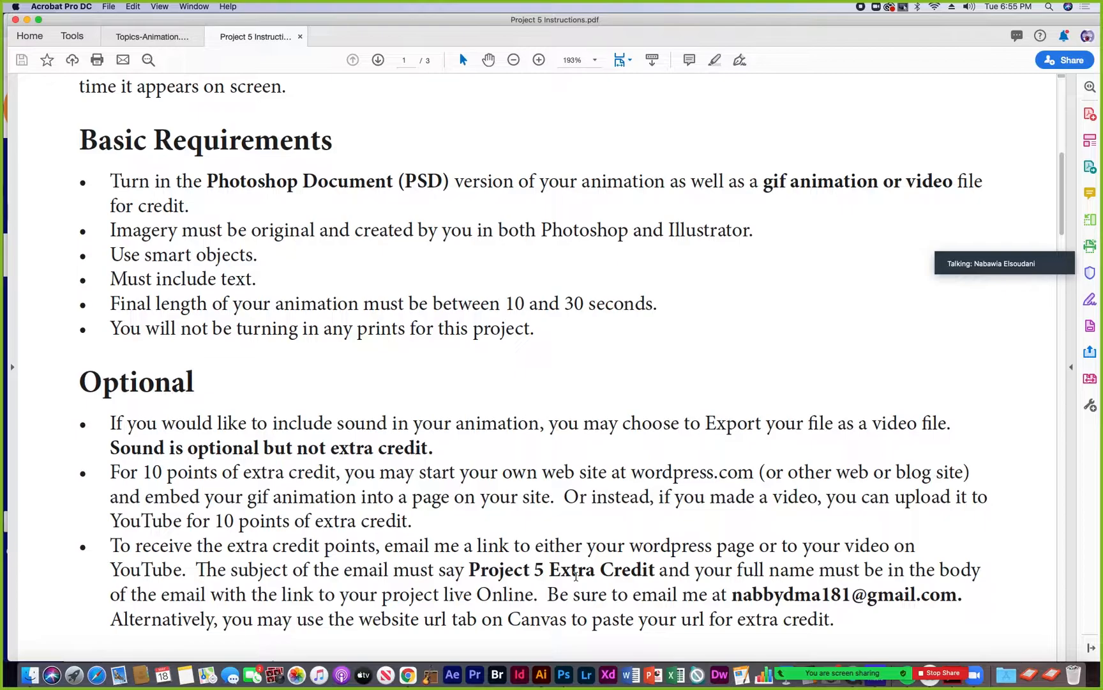
pyautogui.scroll(-1, 575, 576)
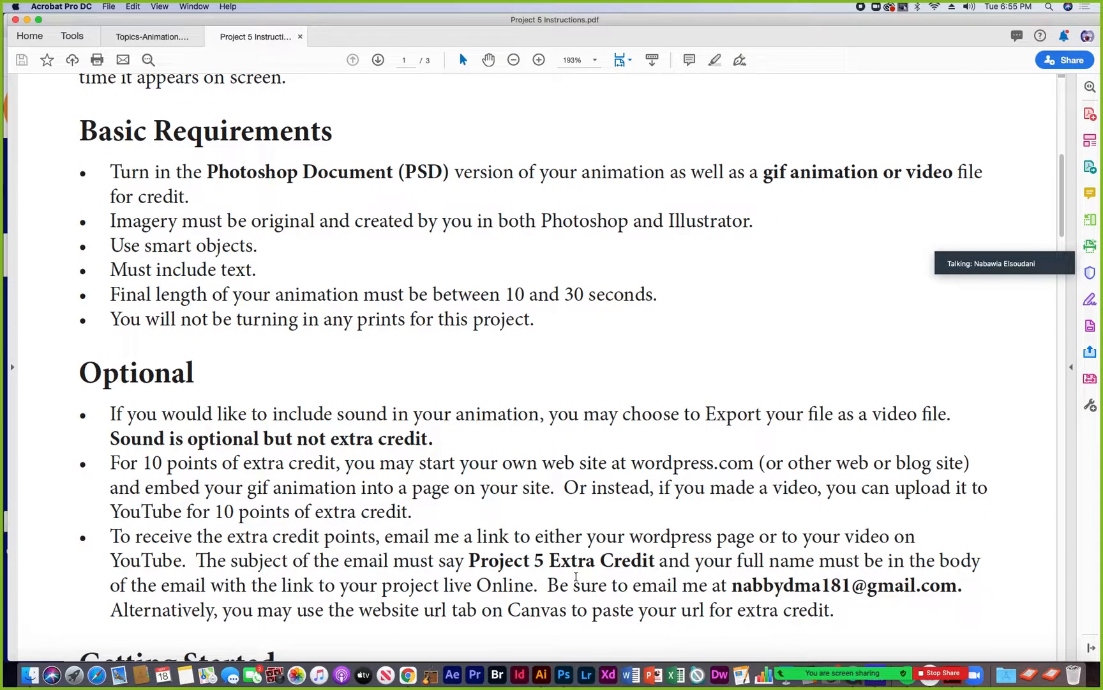
pyautogui.scroll(1, 575, 577)
pyautogui.scroll(-1, 575, 576)
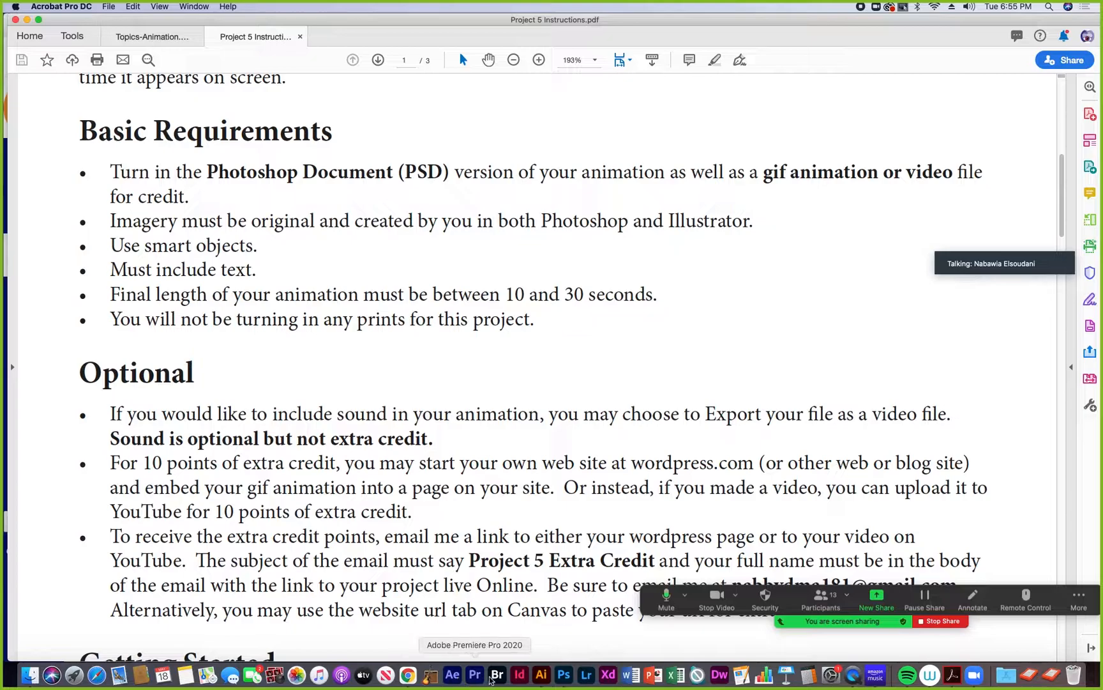
# Step: Switch to Photoshop and scrub the timeline's opening to 0:00:01:05 to preview the dog layer's style animation
pyautogui.click(563, 675)
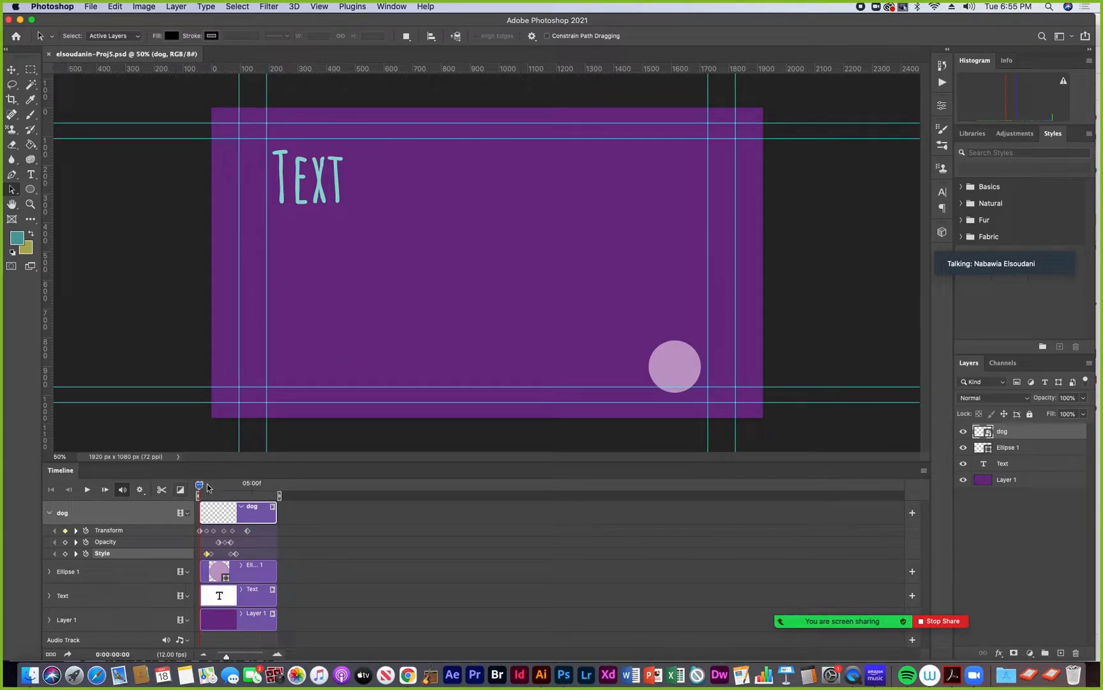
pyautogui.moveTo(206, 485)
pyautogui.mouseDown()
pyautogui.moveTo(223, 488)
pyautogui.moveTo(190, 497)
pyautogui.moveTo(210, 495)
pyautogui.mouseUp()
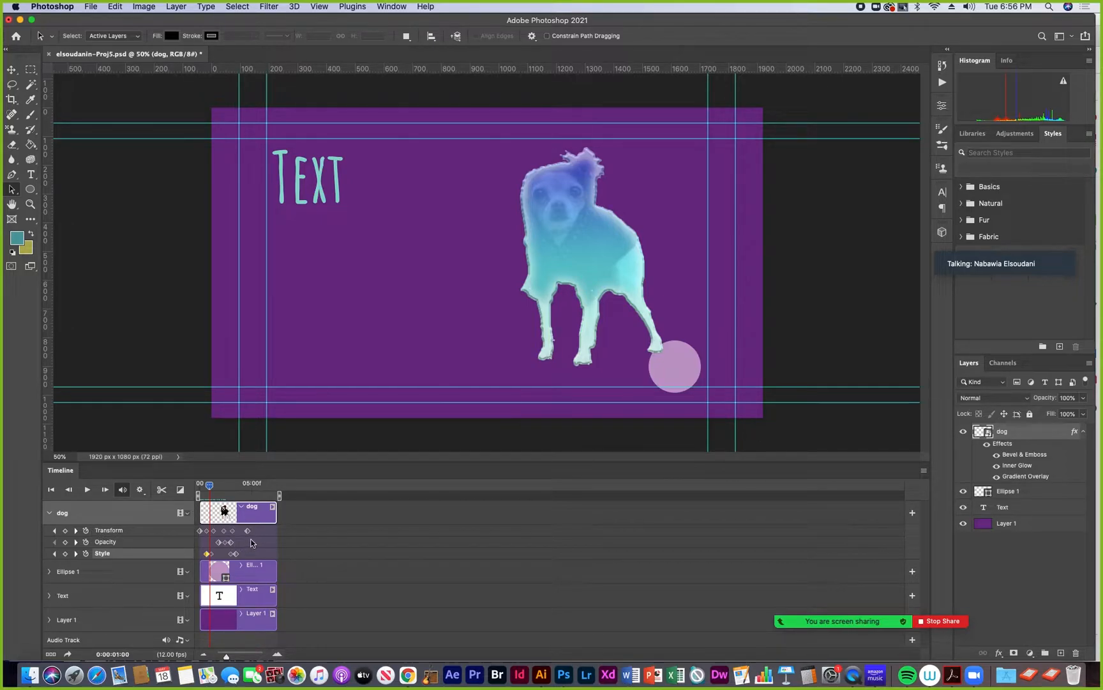
pyautogui.click(214, 492)
pyautogui.moveTo(213, 491); pyautogui.dragTo(207, 496)
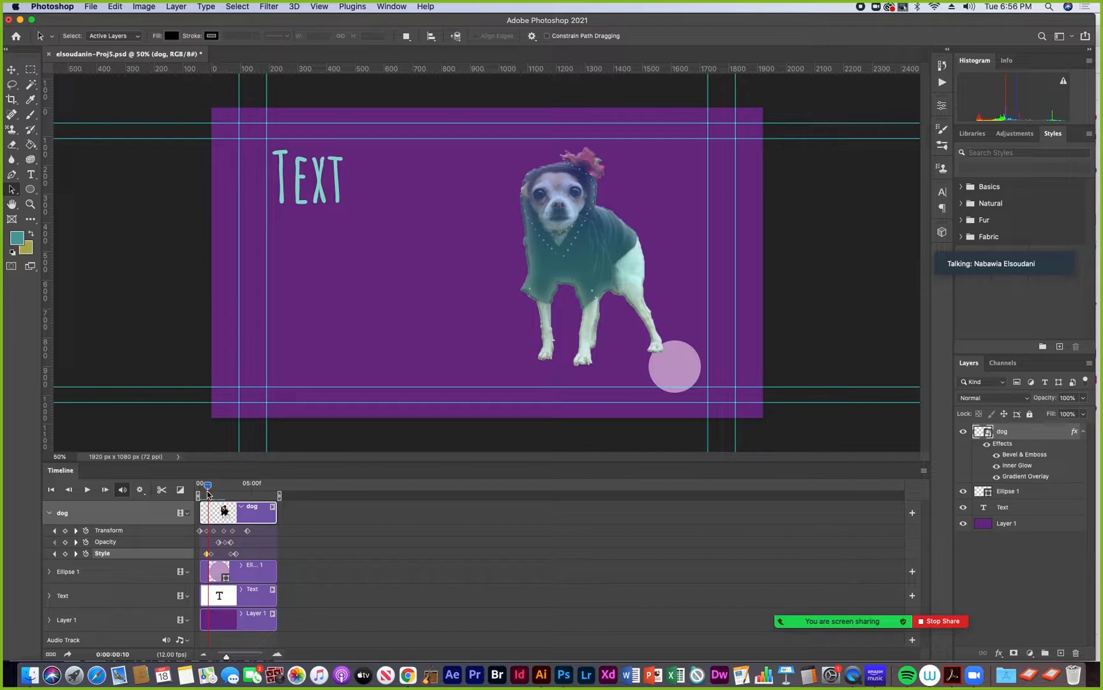
pyautogui.moveTo(208, 489); pyautogui.dragTo(209, 490)
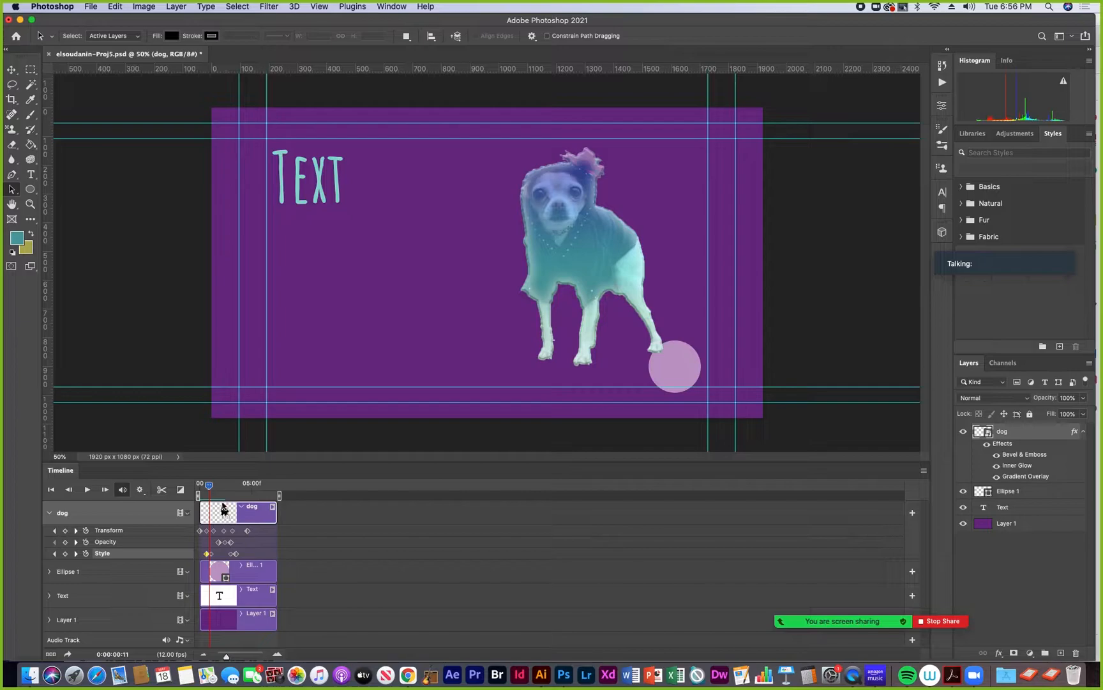
pyautogui.moveTo(209, 488)
pyautogui.mouseDown()
pyautogui.moveTo(224, 490)
pyautogui.moveTo(213, 497)
pyautogui.mouseUp()
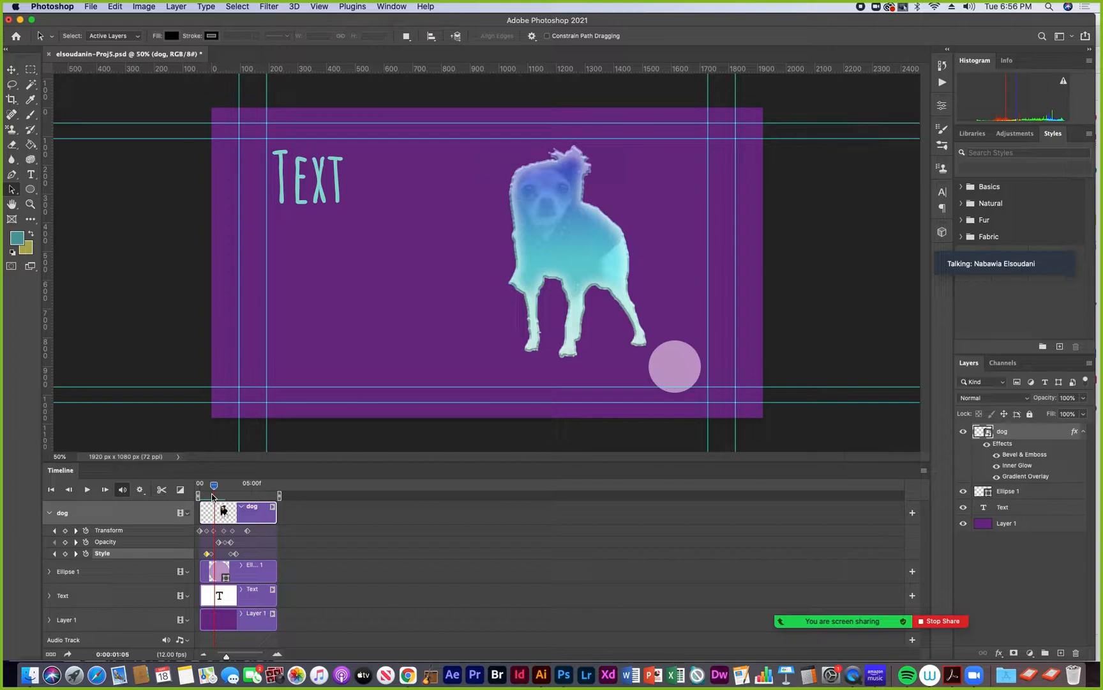
# Step: Move the floating Zoom meeting controls away from the Layers panel, over the empty timeline area
pyautogui.moveTo(908, 624)
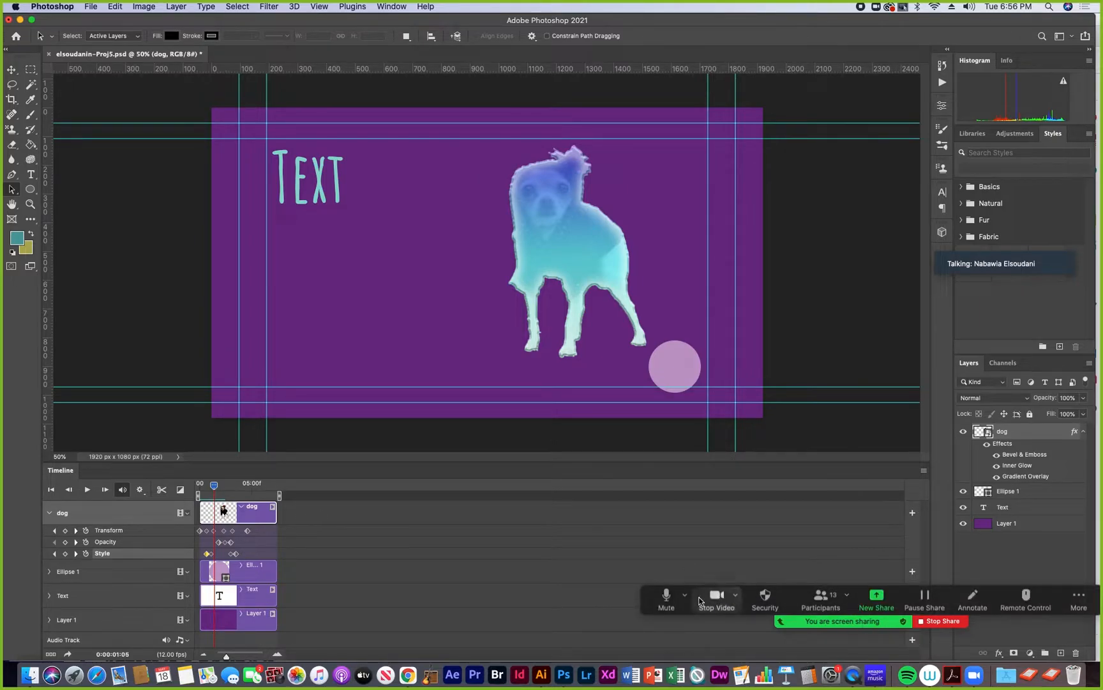
pyautogui.moveTo(644, 605); pyautogui.dragTo(525, 571)
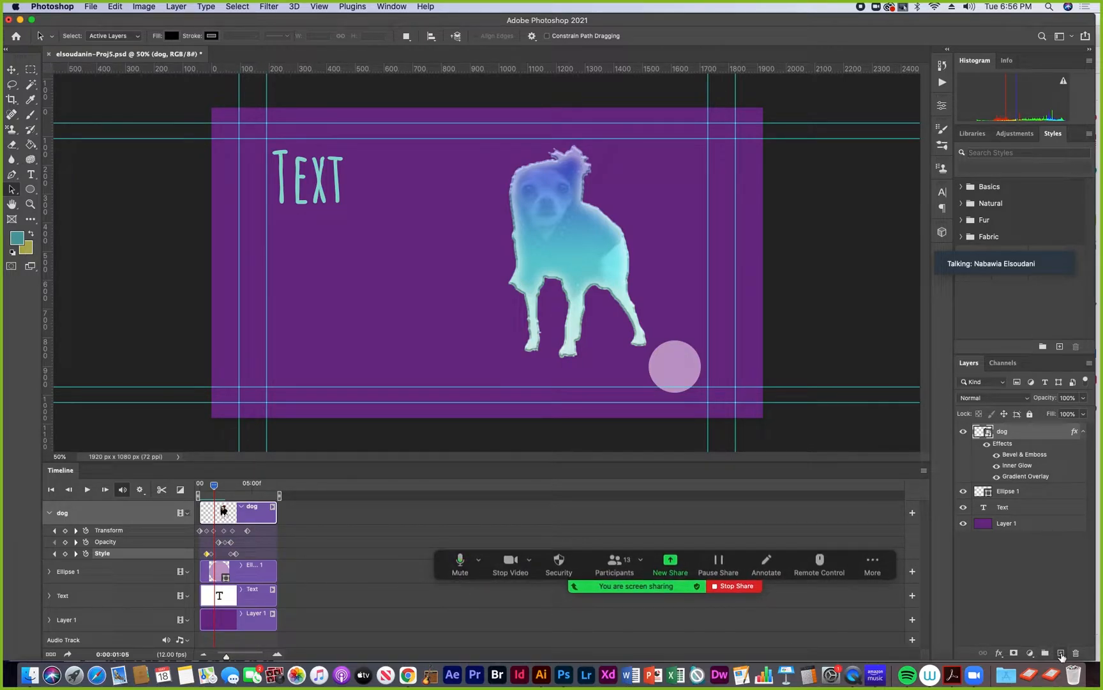
# Step: Add a new empty layer above the dog layer and set the Ellipse tool to Pixels mode
pyautogui.click(1061, 653)
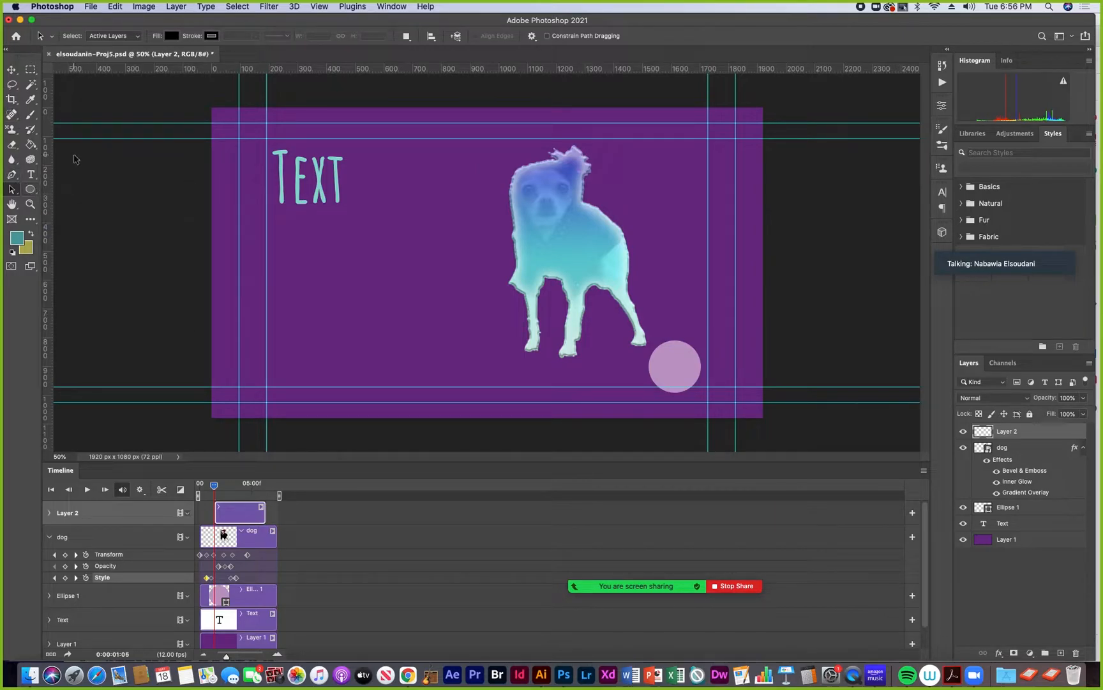
pyautogui.click(29, 191)
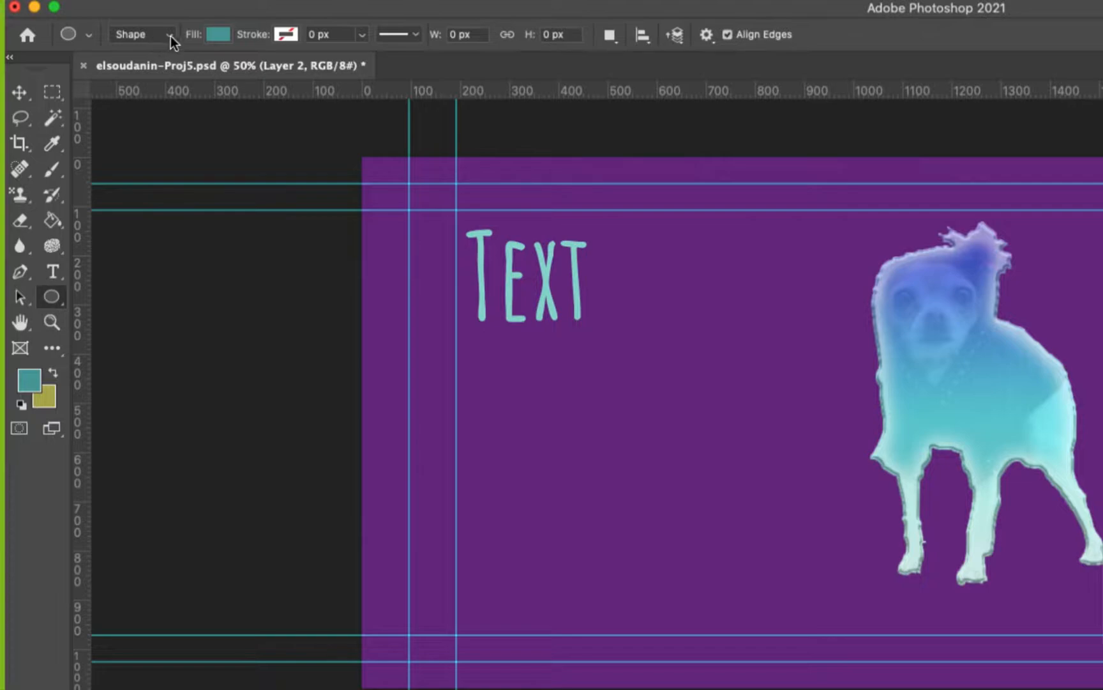
pyautogui.click(170, 37)
pyautogui.click(170, 37)
pyautogui.click(168, 37)
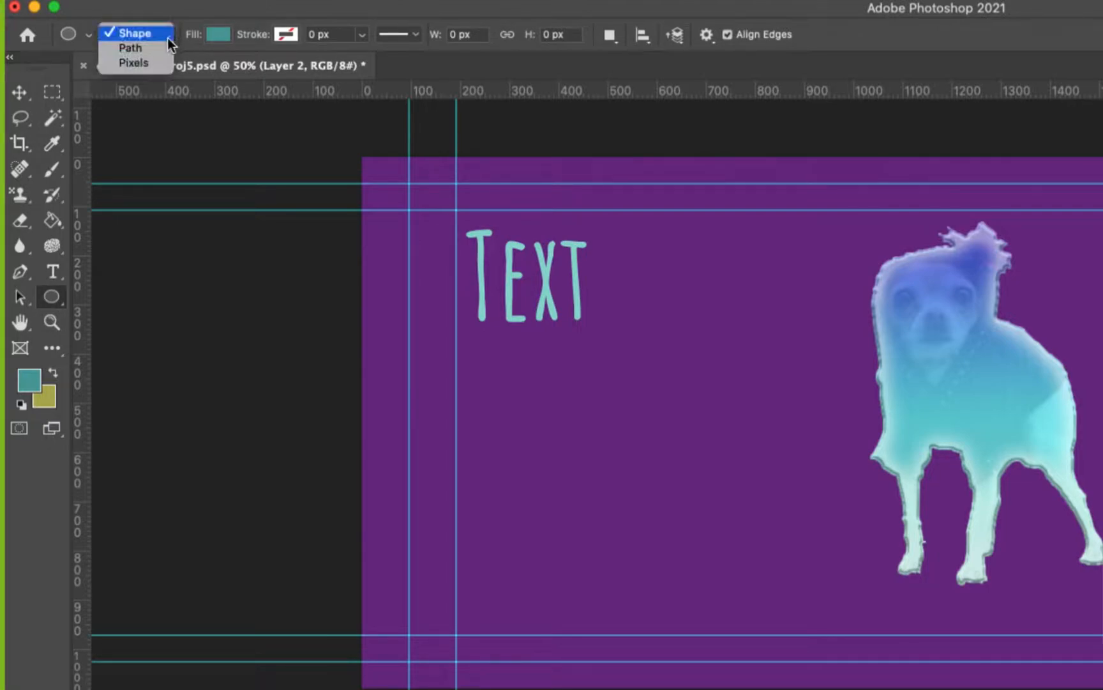
pyautogui.click(156, 62)
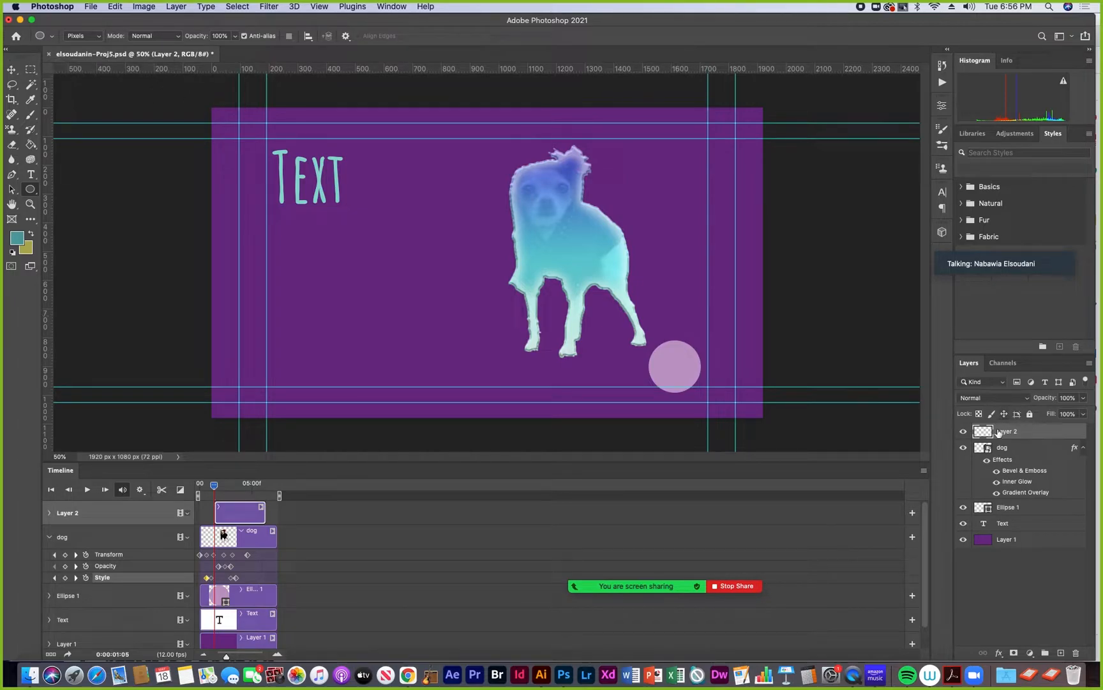
# Step: Rename the new layer "circle made of pixels" and draw a teal circle about 300 px wide below the word Text
pyautogui.doubleClick(1001, 431)
pyautogui.write('circle made of pixels')
pyautogui.press('Return')
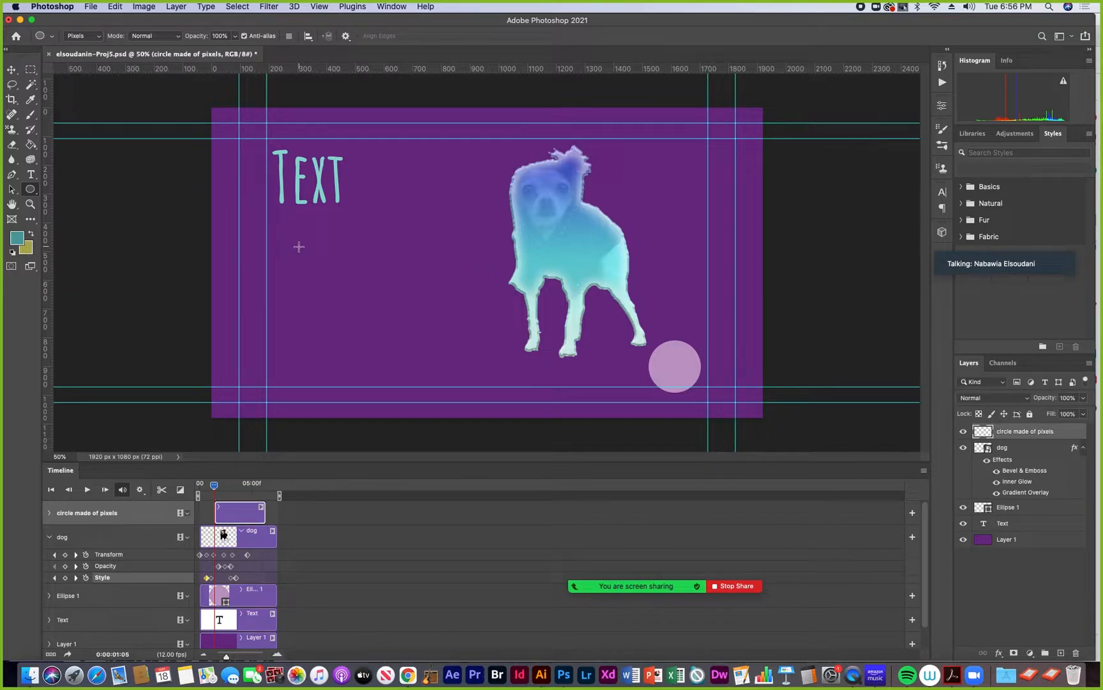
pyautogui.moveTo(299, 247); pyautogui.dragTo(387, 332)
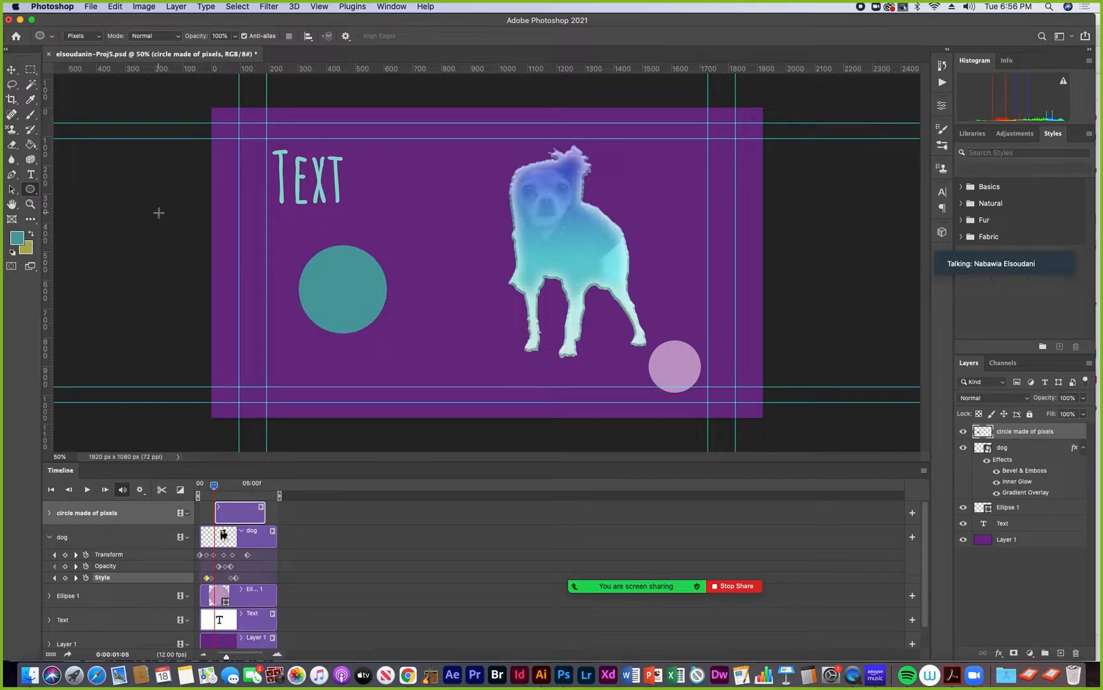
# Step: Move the teal circle slightly right and up, and expand its layer's keyframe properties in the timeline
pyautogui.click(11, 69)
pyautogui.moveTo(308, 269)
pyautogui.mouseDown()
pyautogui.moveTo(351, 281)
pyautogui.moveTo(327, 262)
pyautogui.mouseUp()
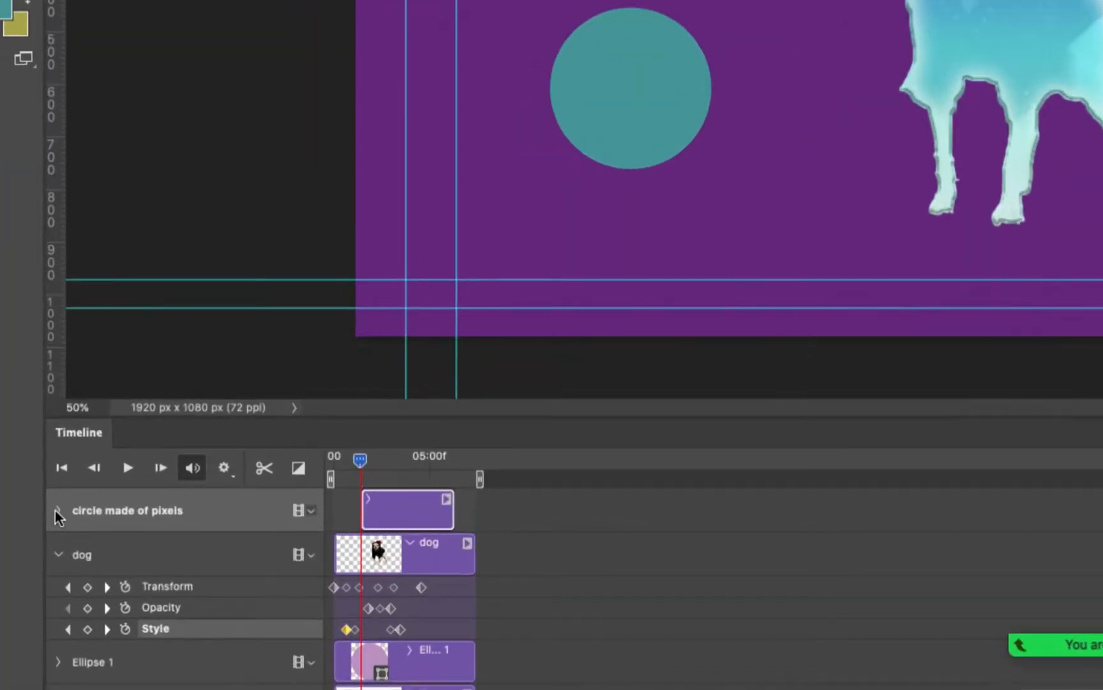
pyautogui.click(49, 512)
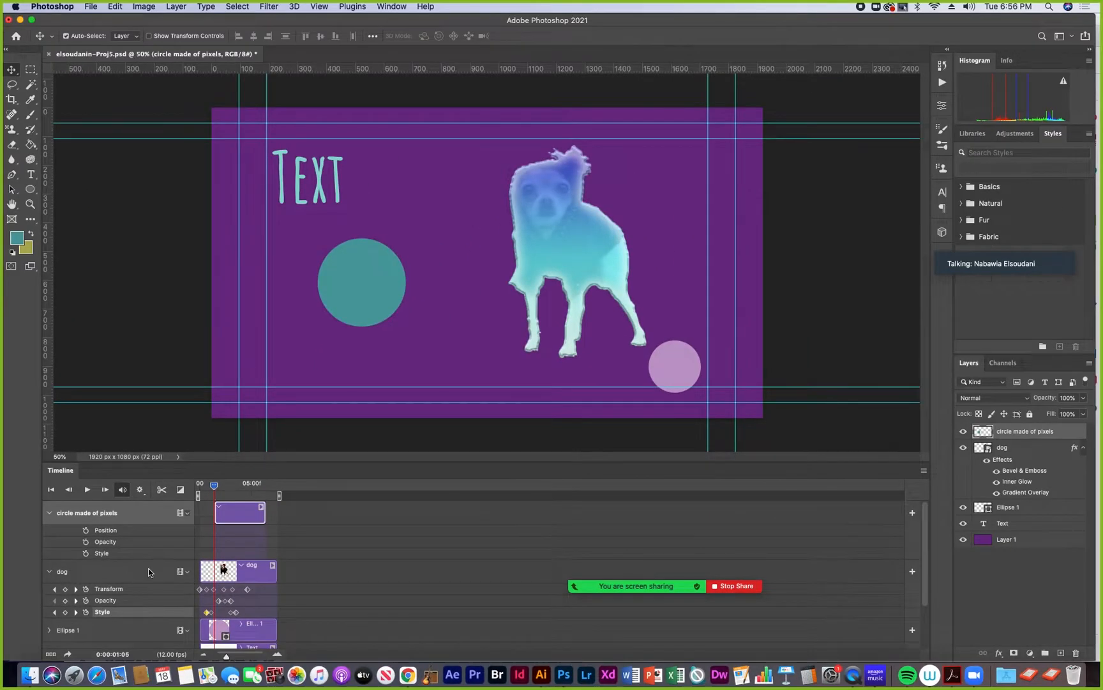
# Step: Compare the dog layer with the circle layer and look through the circle layer's available commands
pyautogui.click(1015, 447)
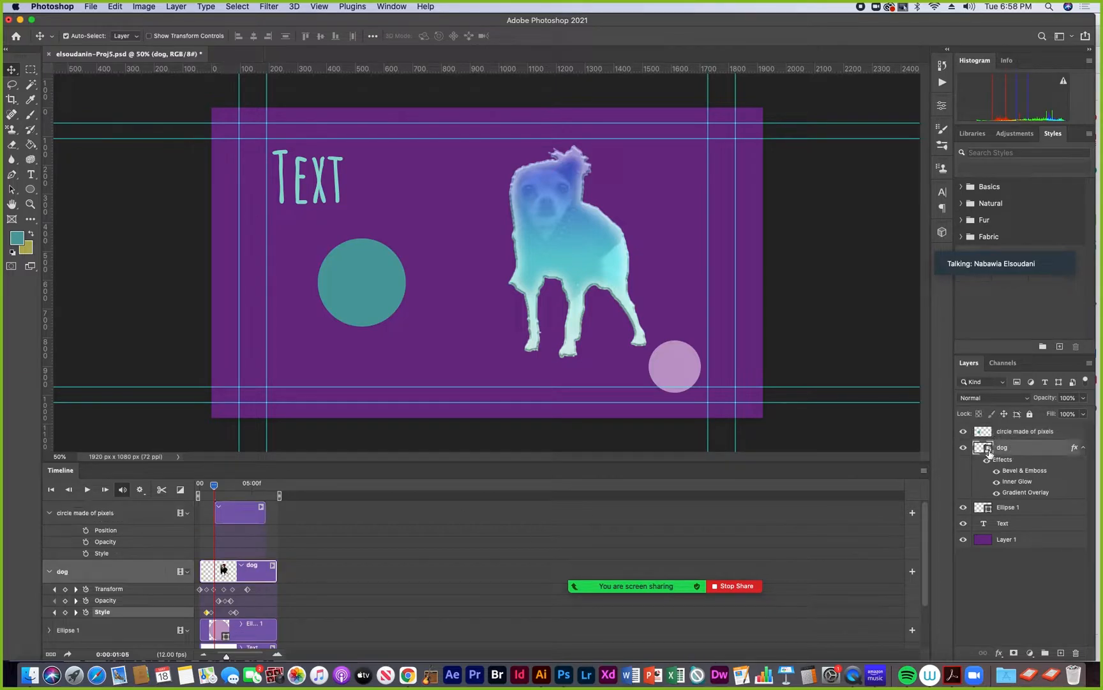
pyautogui.click(1014, 432)
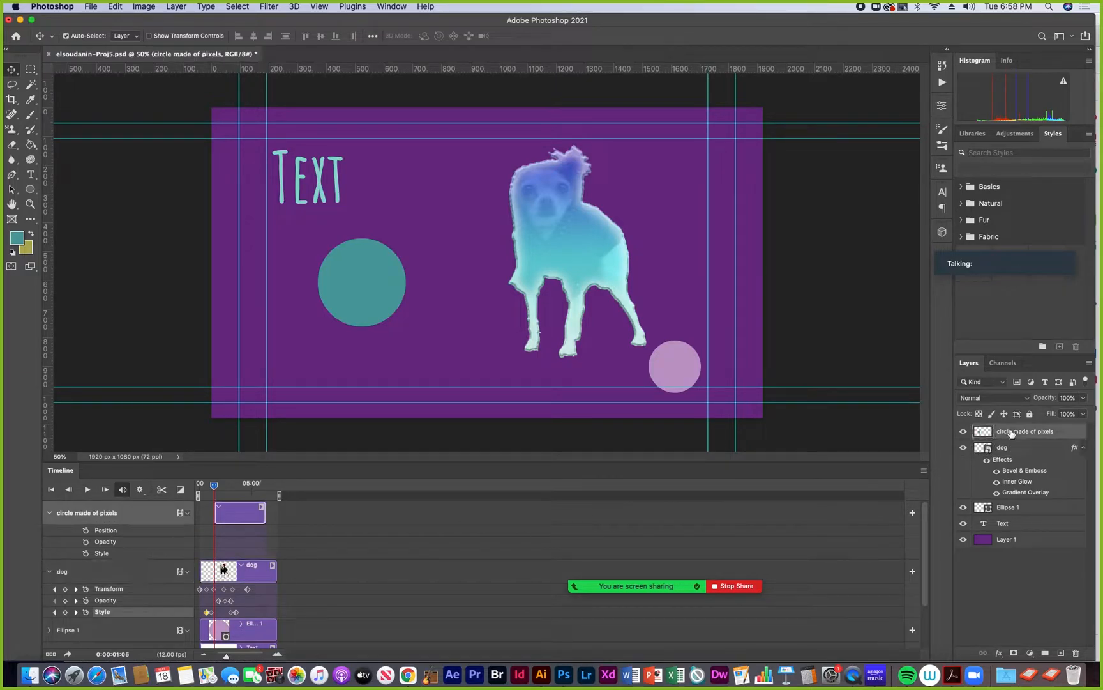
pyautogui.rightClick(1018, 432)
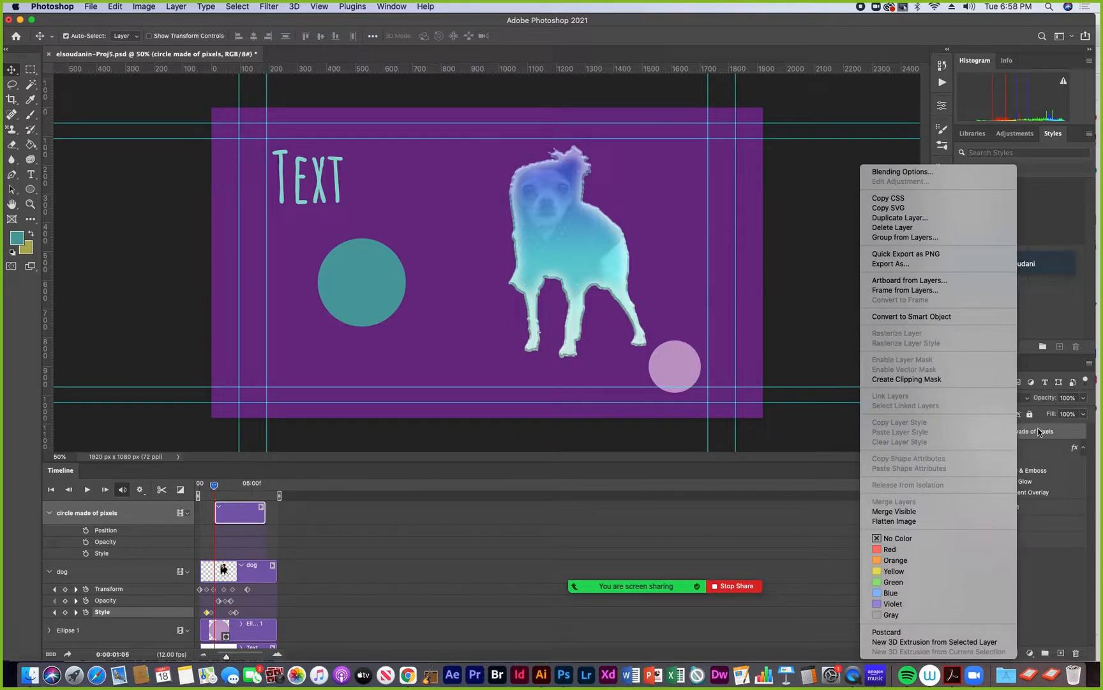
pyautogui.click(1048, 435)
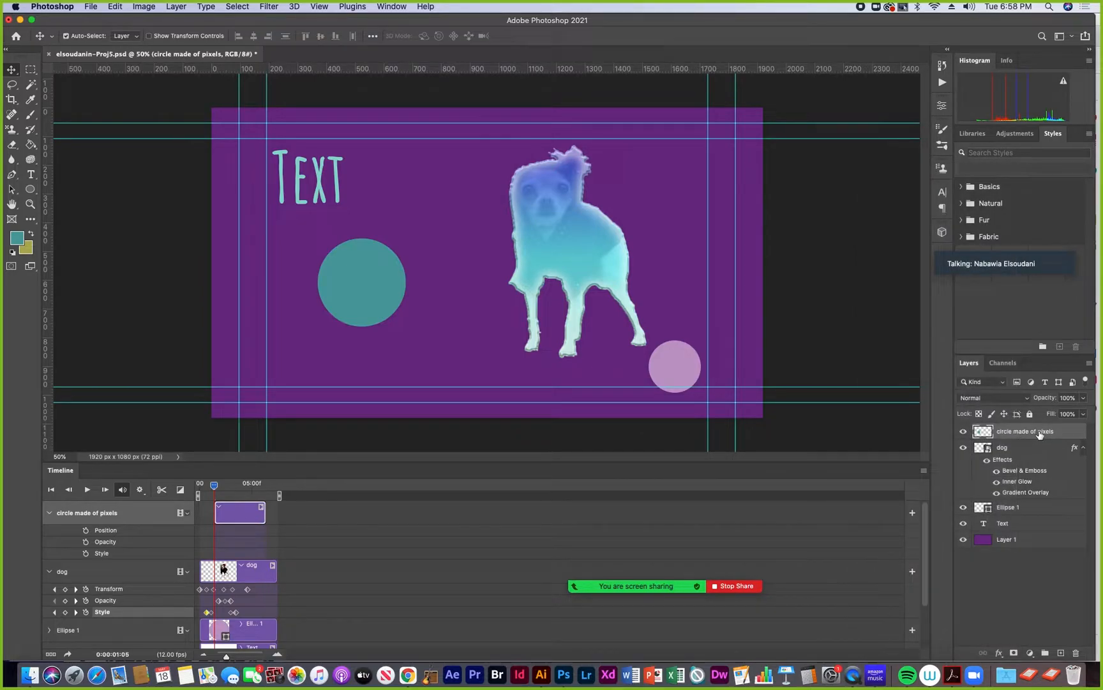
pyautogui.rightClick(1033, 432)
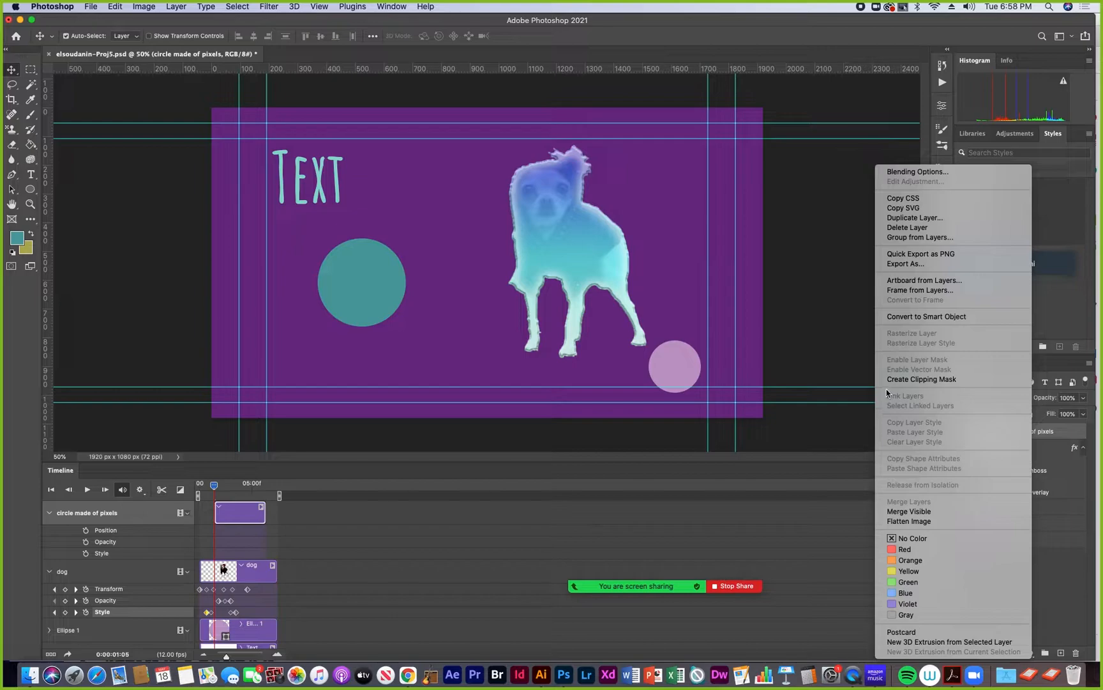
# Step: Check the Zoom microphone, read the meeting chat, and close the chat window
pyautogui.moveTo(697, 586)
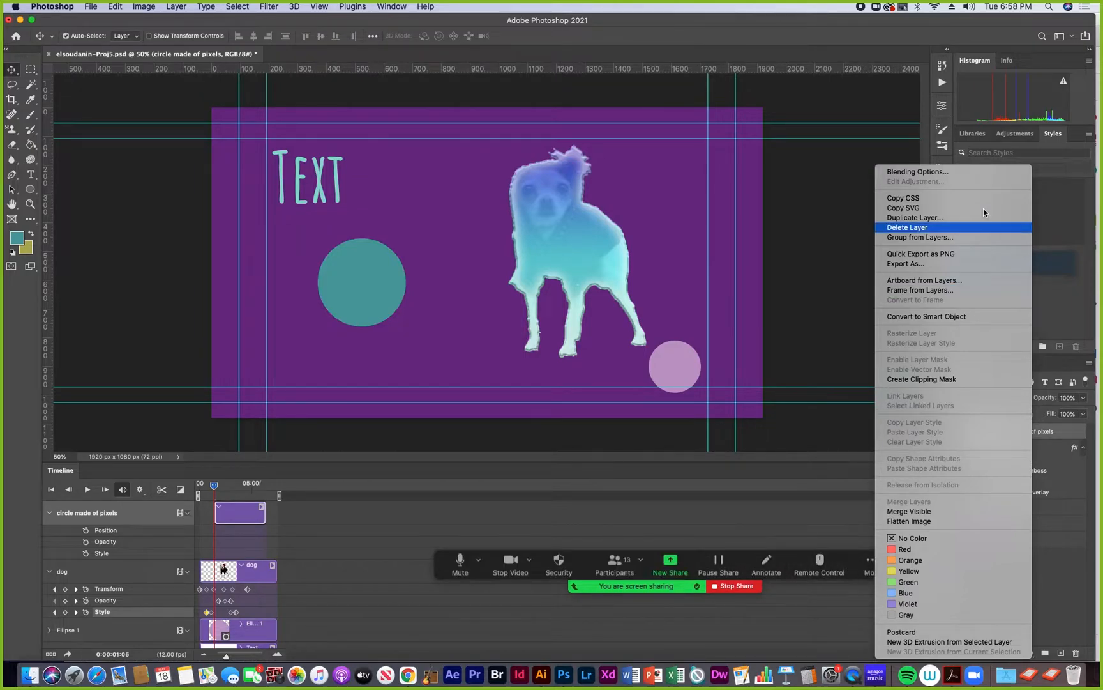
pyautogui.click(454, 561)
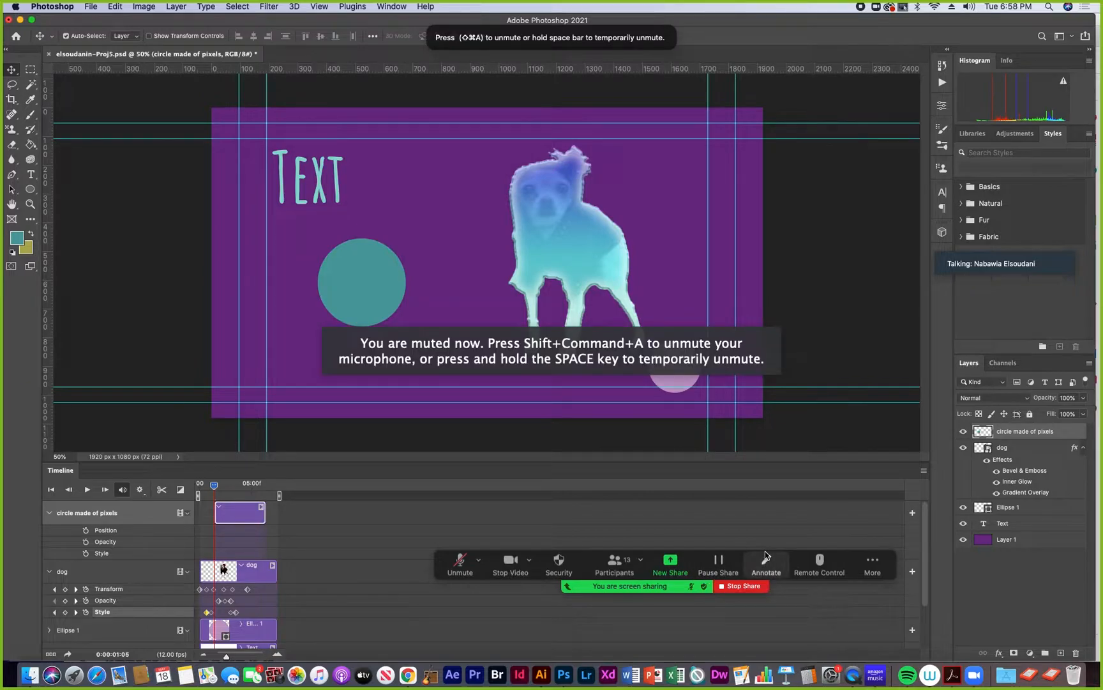
pyautogui.click(460, 562)
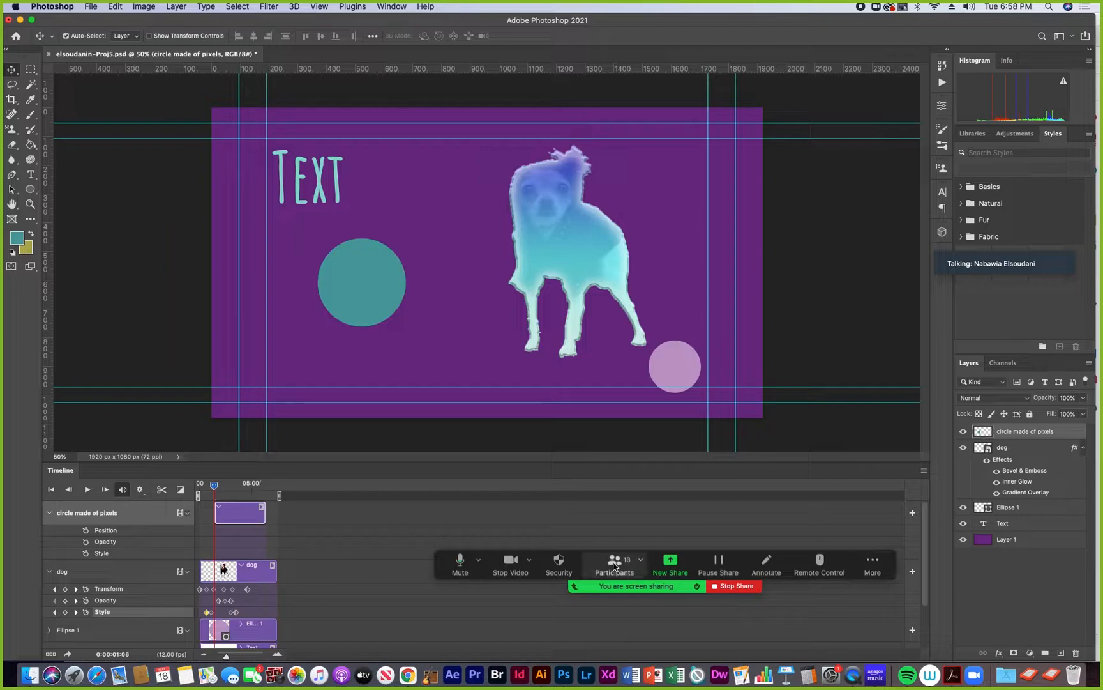
pyautogui.click(882, 569)
pyautogui.click(883, 489)
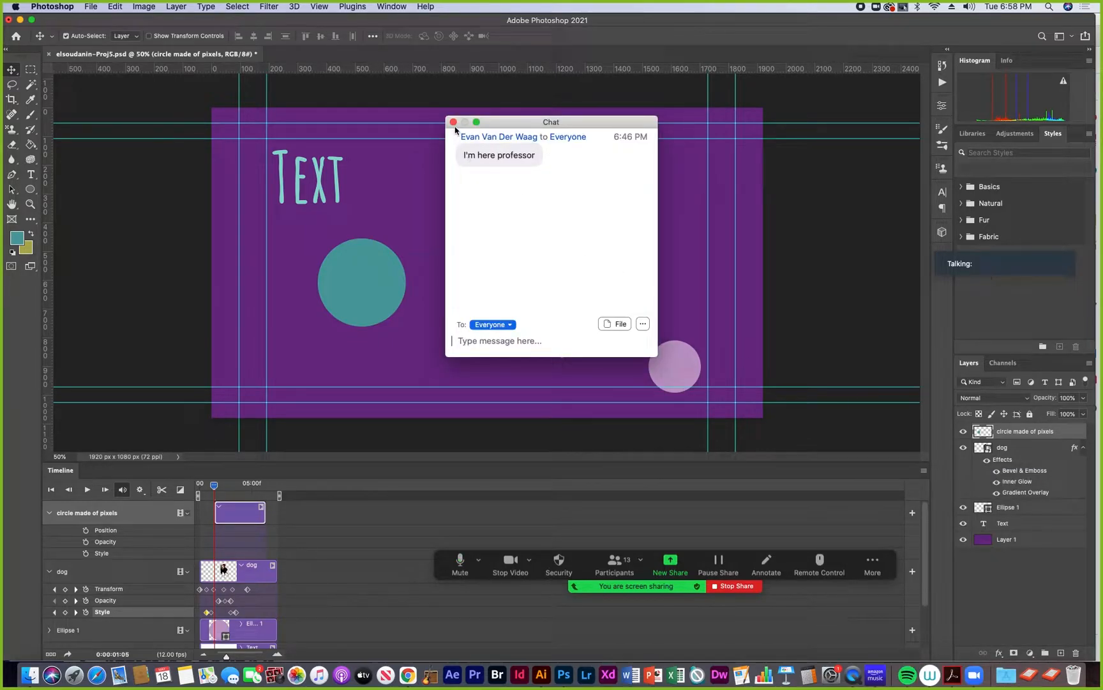
pyautogui.click(453, 122)
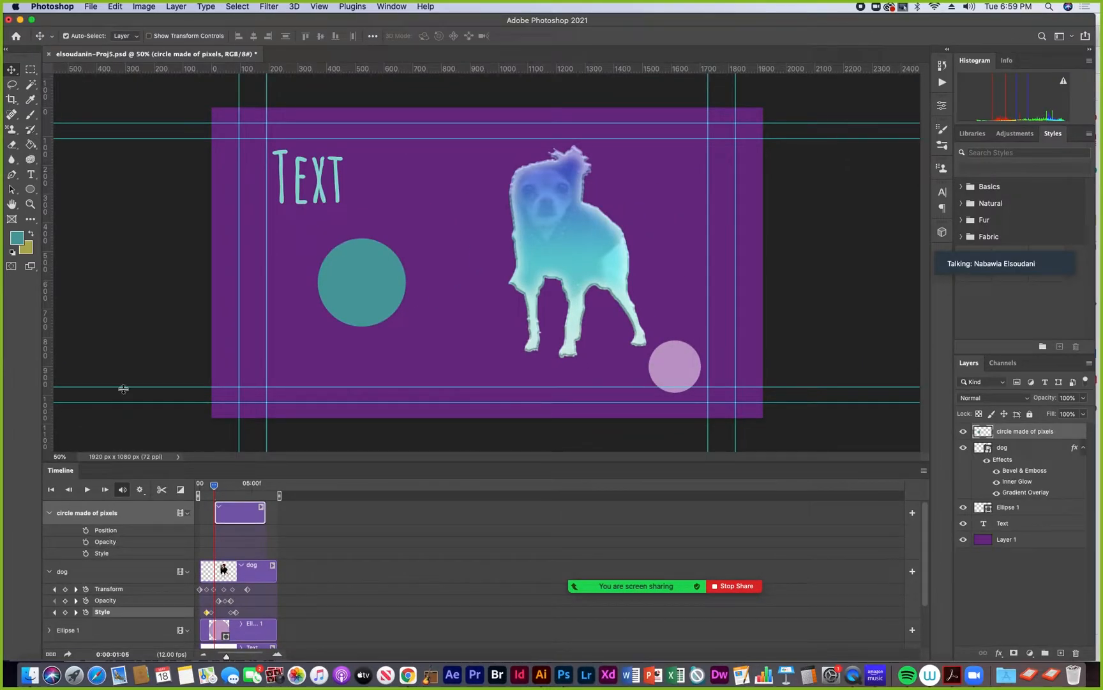
# Step: Reposition the teal circle slightly lower on the canvas and convert its layer to a Smart Object
pyautogui.moveTo(354, 288); pyautogui.dragTo(360, 314)
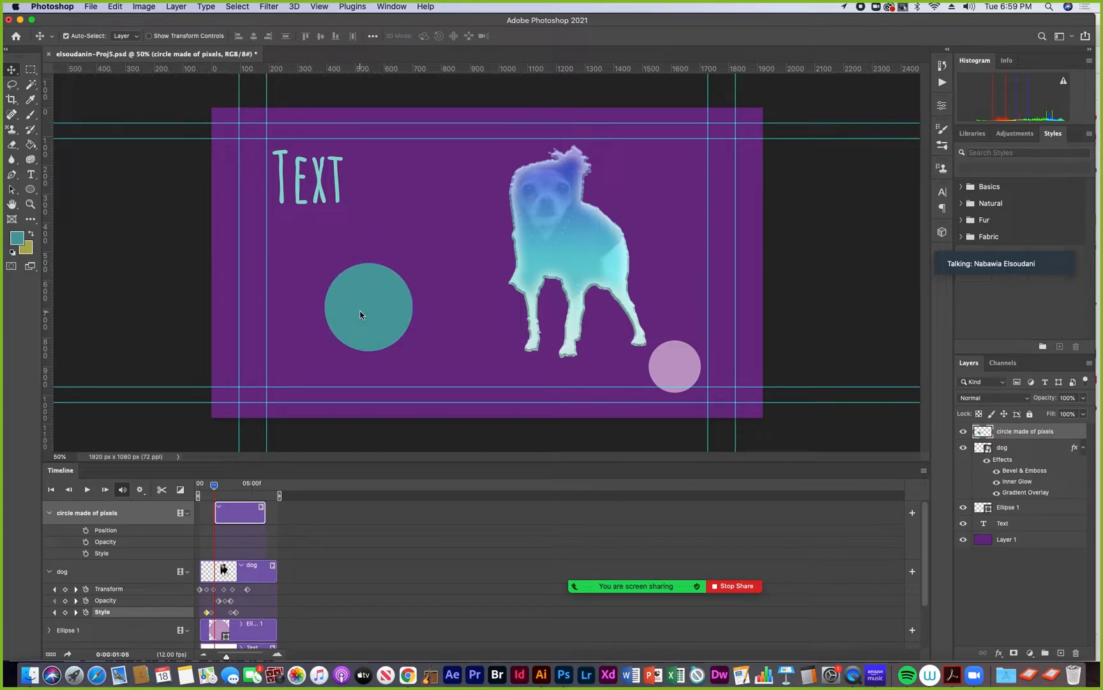
pyautogui.moveTo(360, 314)
pyautogui.mouseDown()
pyautogui.moveTo(289, 327)
pyautogui.moveTo(449, 232)
pyautogui.moveTo(269, 375)
pyautogui.moveTo(432, 226)
pyautogui.moveTo(365, 302)
pyautogui.mouseUp()
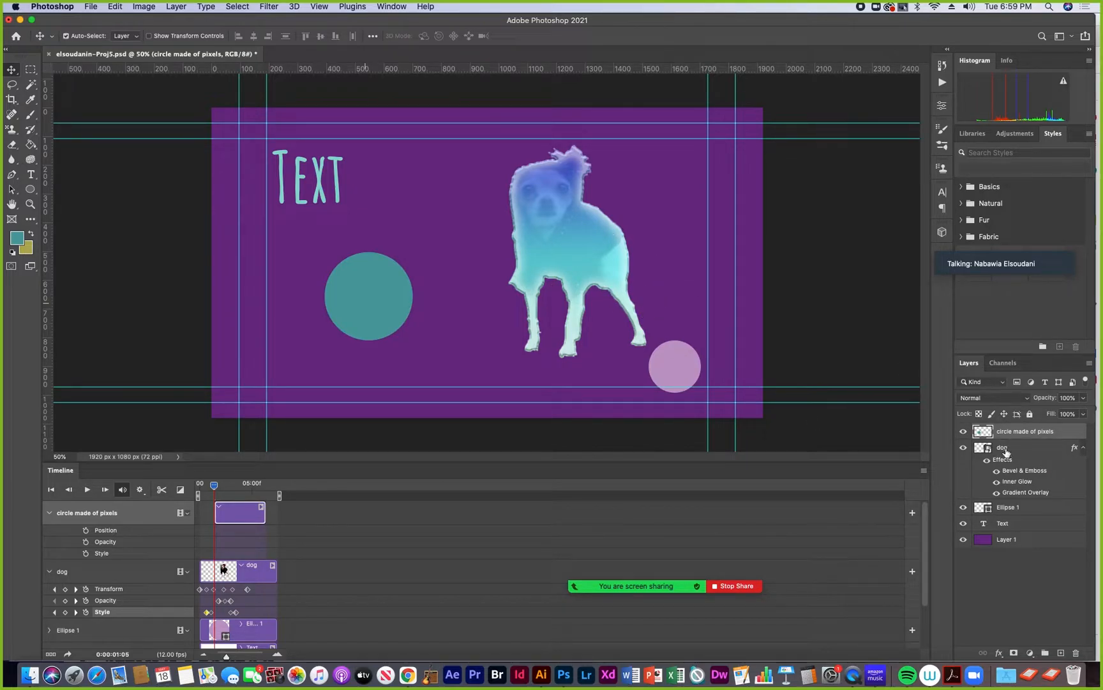
pyautogui.rightClick(1060, 433)
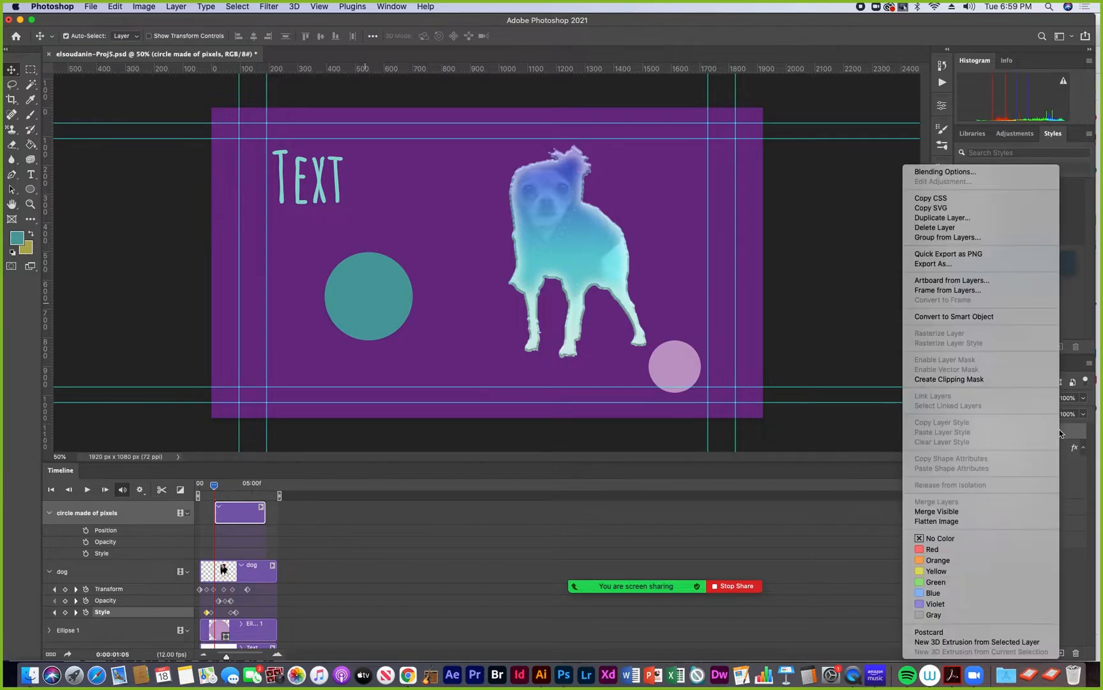
pyautogui.click(937, 317)
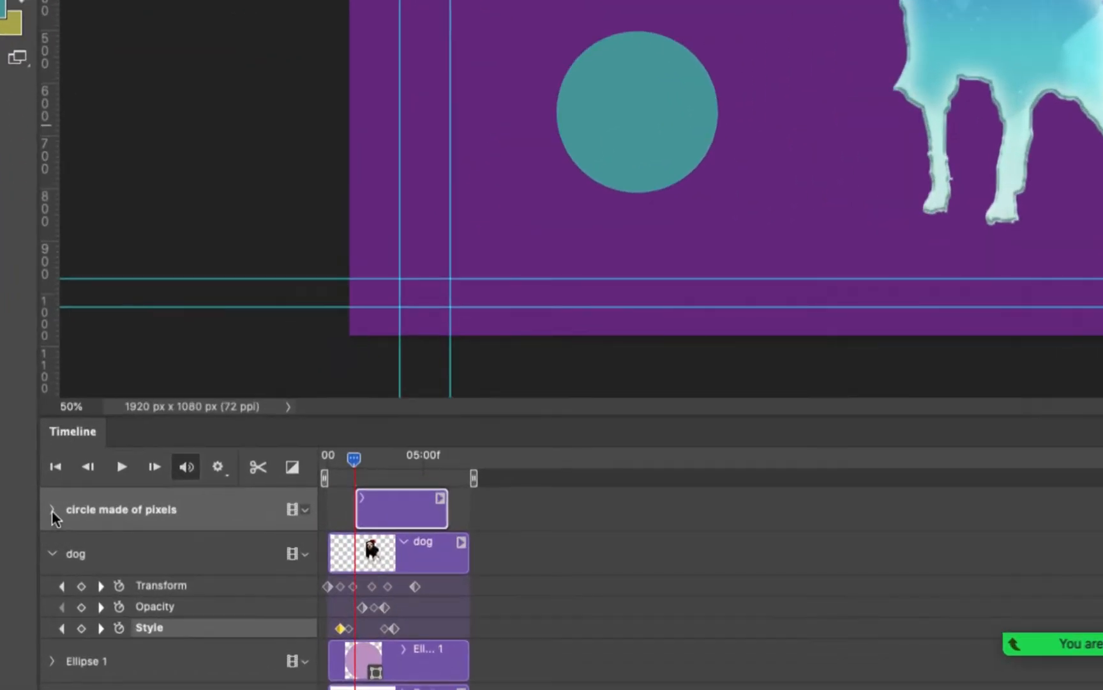
# Step: Start Transform keyframing for the circle layer at 0:00:01:05 and extend its clip past the 10-second mark
pyautogui.click(50, 511)
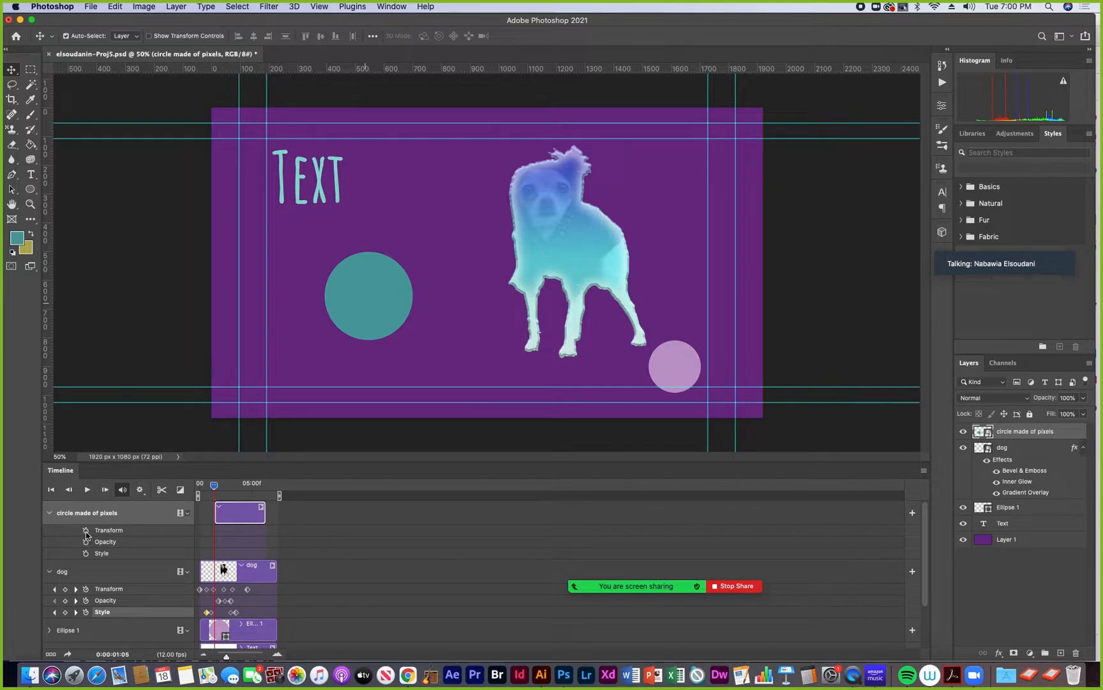
pyautogui.click(86, 531)
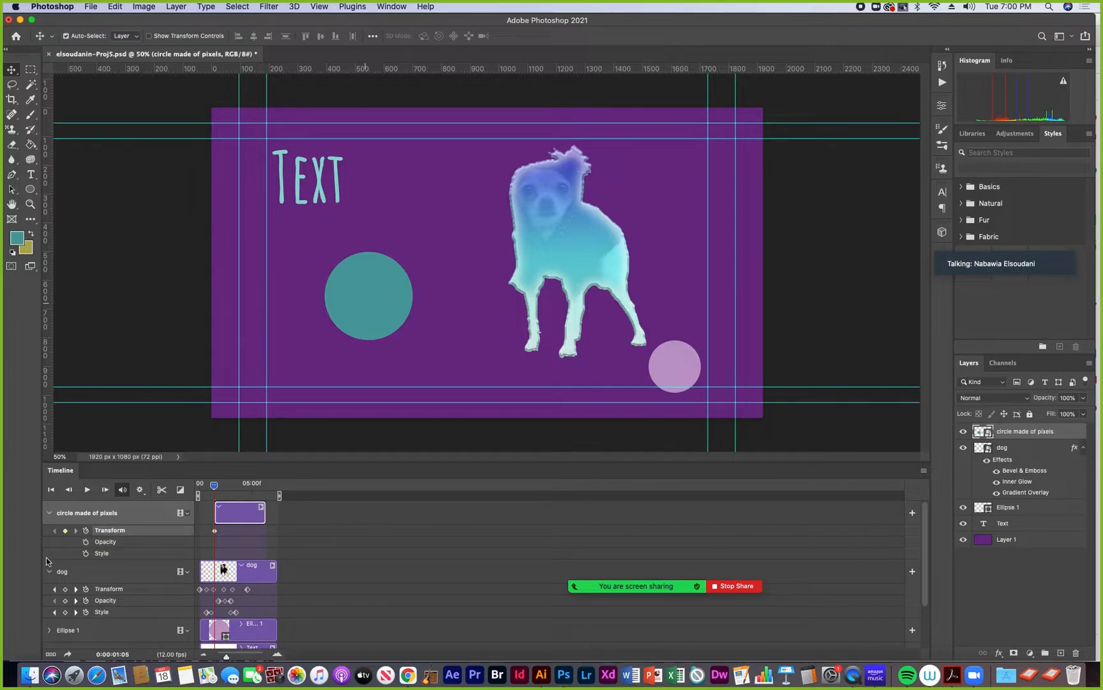
pyautogui.moveTo(264, 511); pyautogui.dragTo(315, 511)
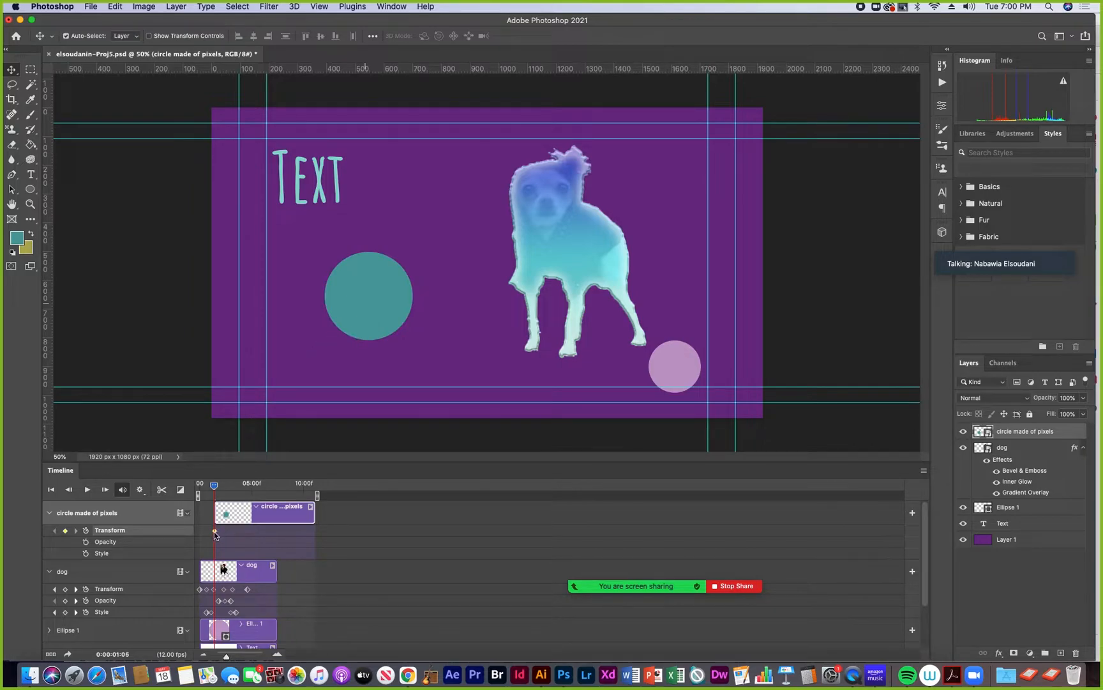
# Step: Add a Transform keyframe at 0:00:04:00 with the circle moved near the canvas centre, and preview the motion between the two keyframes
pyautogui.moveTo(214, 487); pyautogui.dragTo(242, 491)
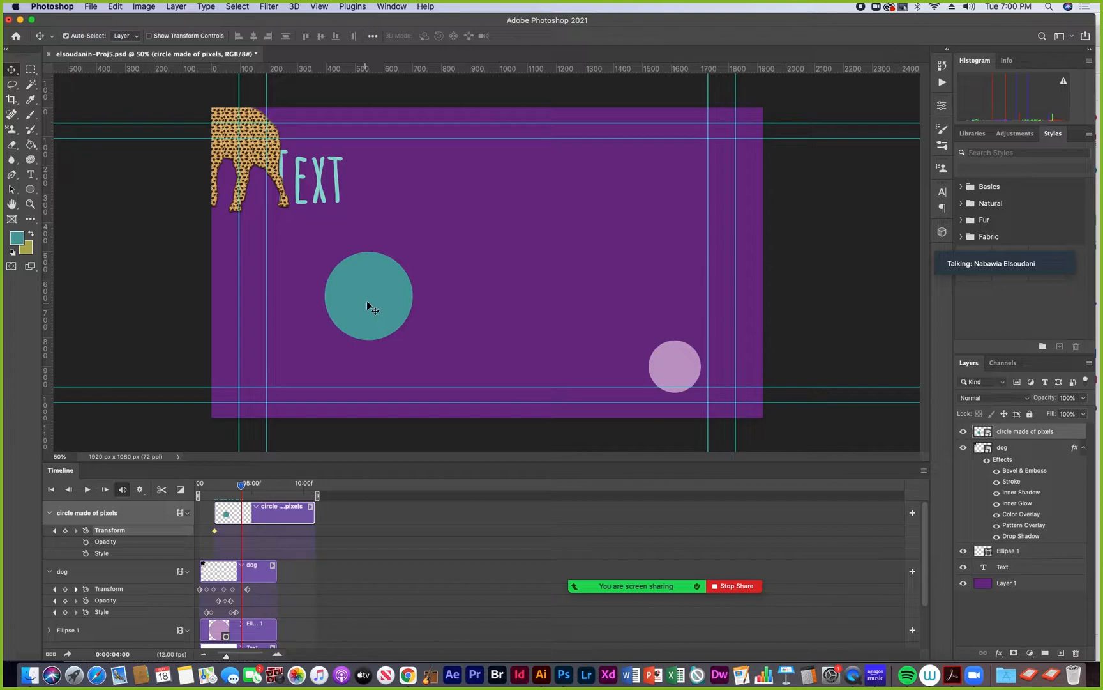
pyautogui.moveTo(368, 298); pyautogui.dragTo(490, 252)
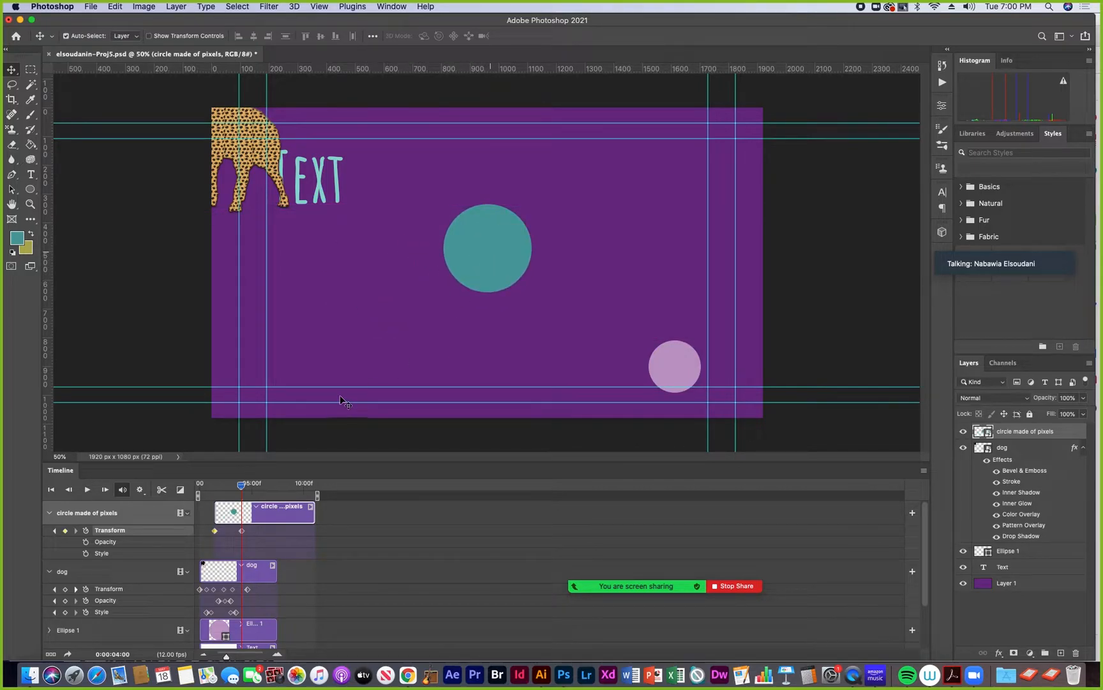
pyautogui.moveTo(249, 483); pyautogui.dragTo(241, 517)
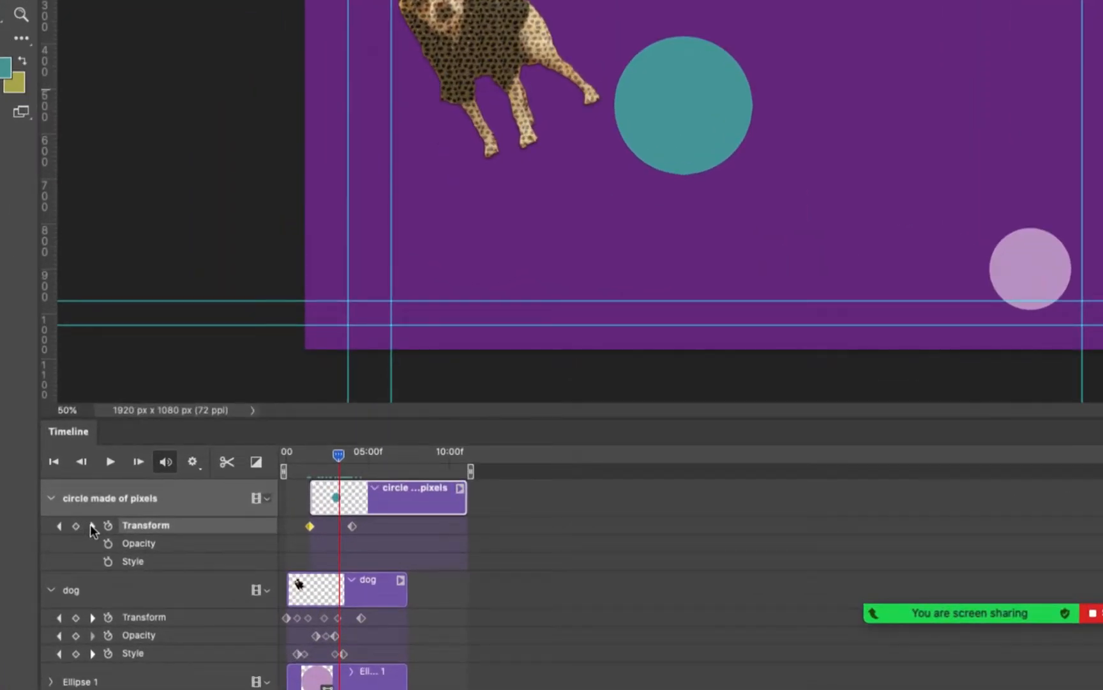
pyautogui.click(92, 527)
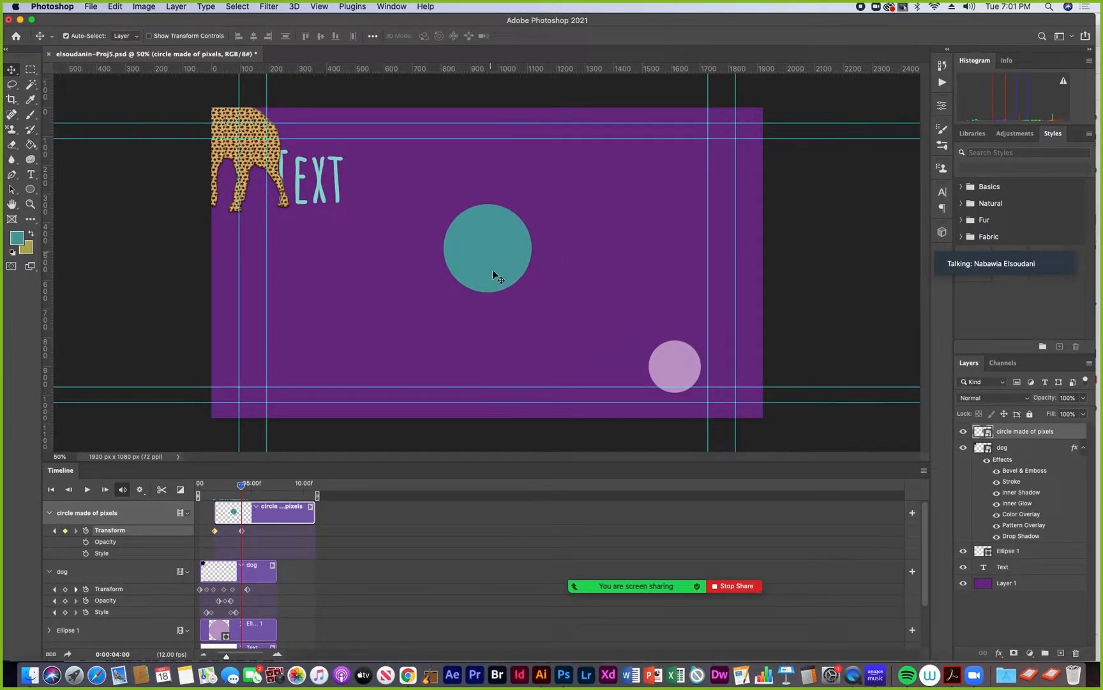
# Step: Distort the teal circle at the 0:00:04:00 keyframe into a narrow vertical ellipse by pulling its left corners inward
pyautogui.click(117, 7)
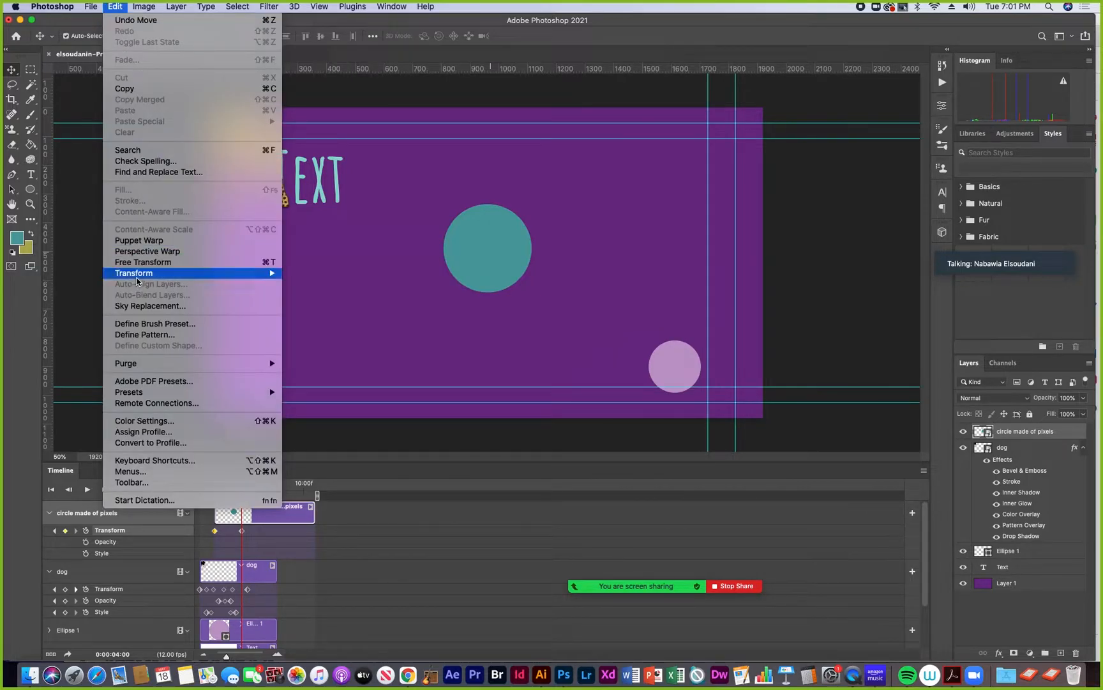
pyautogui.moveTo(138, 281)
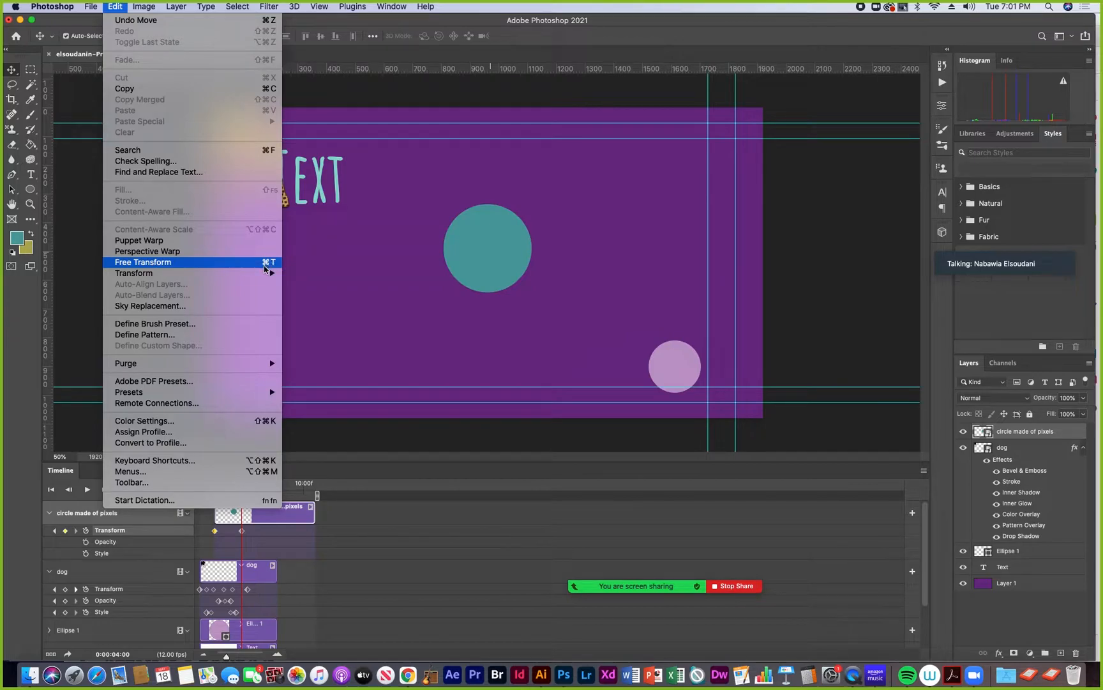
pyautogui.moveTo(258, 275)
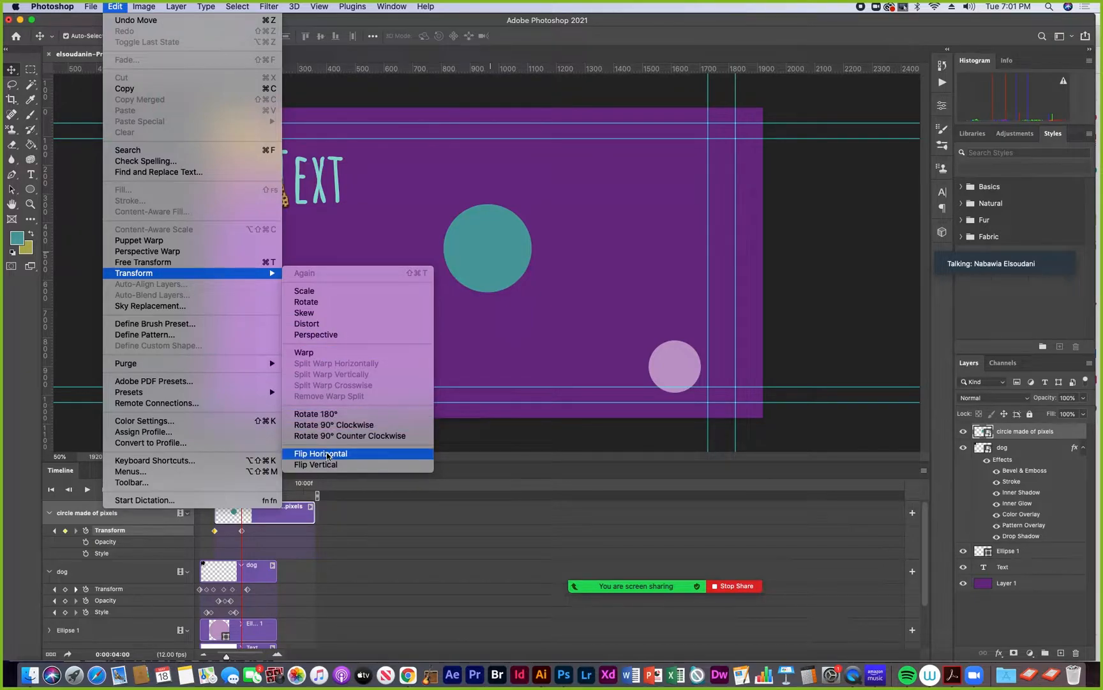
pyautogui.click(315, 326)
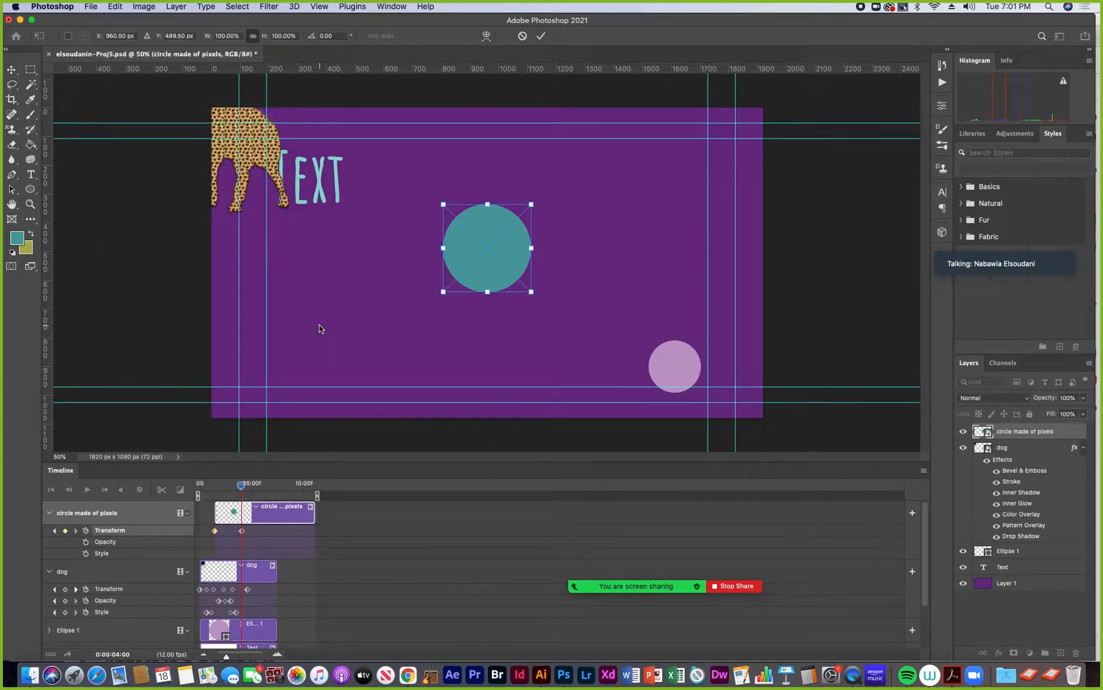
pyautogui.moveTo(444, 204); pyautogui.dragTo(470, 197)
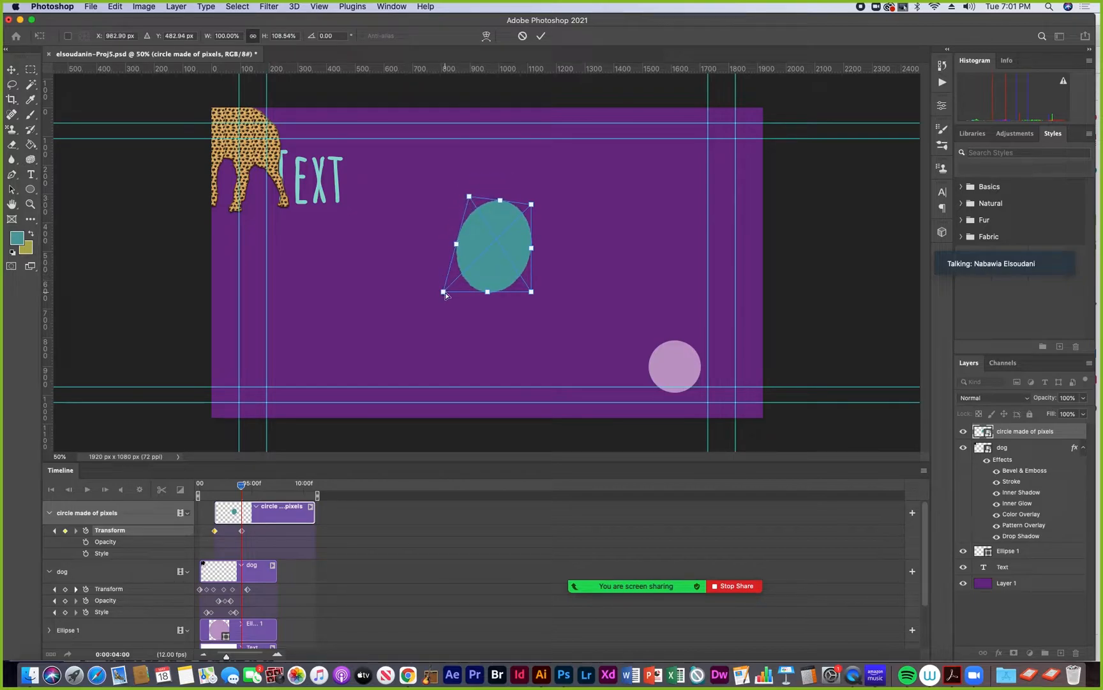
pyautogui.moveTo(449, 295); pyautogui.dragTo(480, 311)
pyautogui.moveTo(469, 195); pyautogui.dragTo(483, 192)
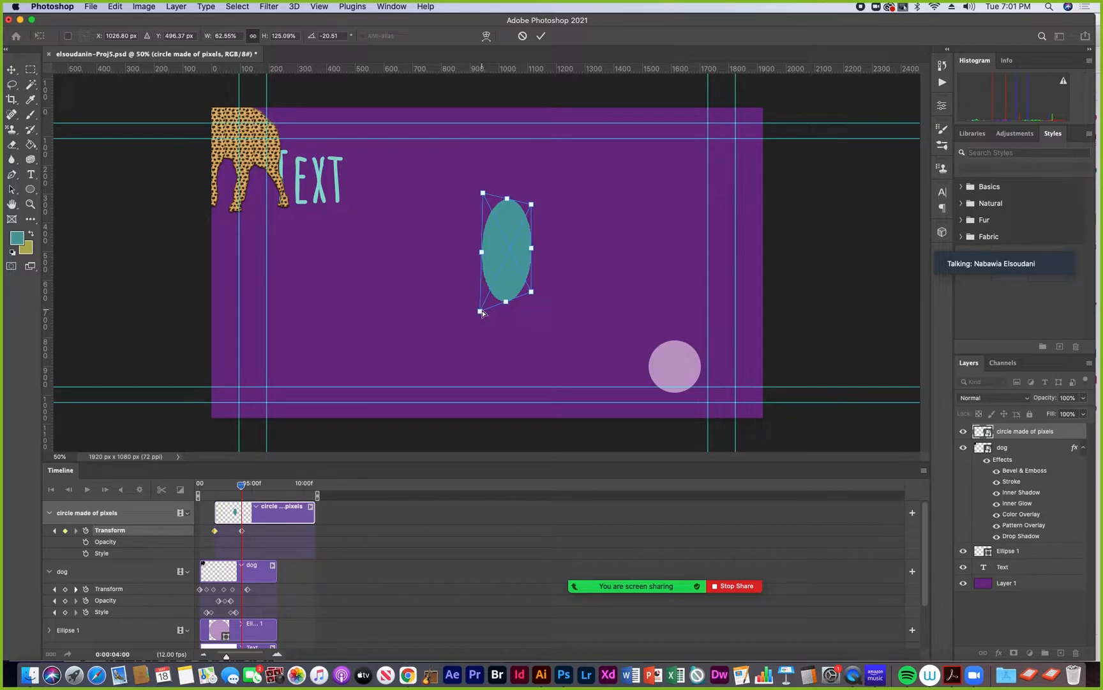
pyautogui.moveTo(481, 312); pyautogui.dragTo(484, 315)
pyautogui.press('Return')
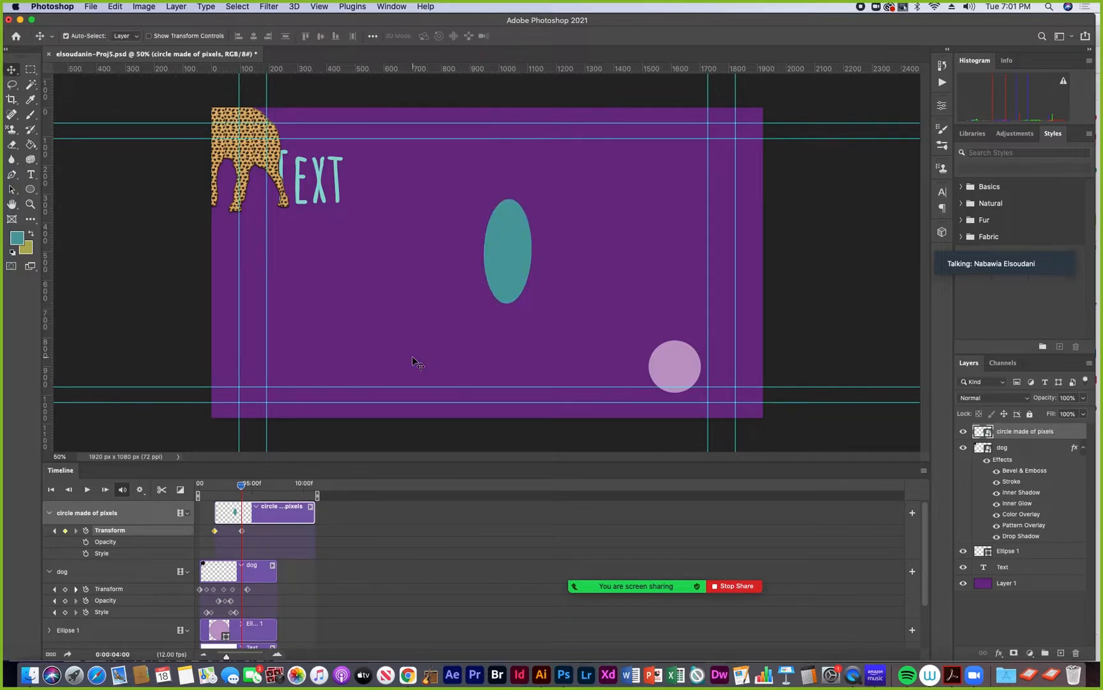
# Step: Add a Transform keyframe at 0:00:05:07 by distorting the ellipse so its left side flips across to the right, making it wider
pyautogui.moveTo(242, 484); pyautogui.dragTo(258, 485)
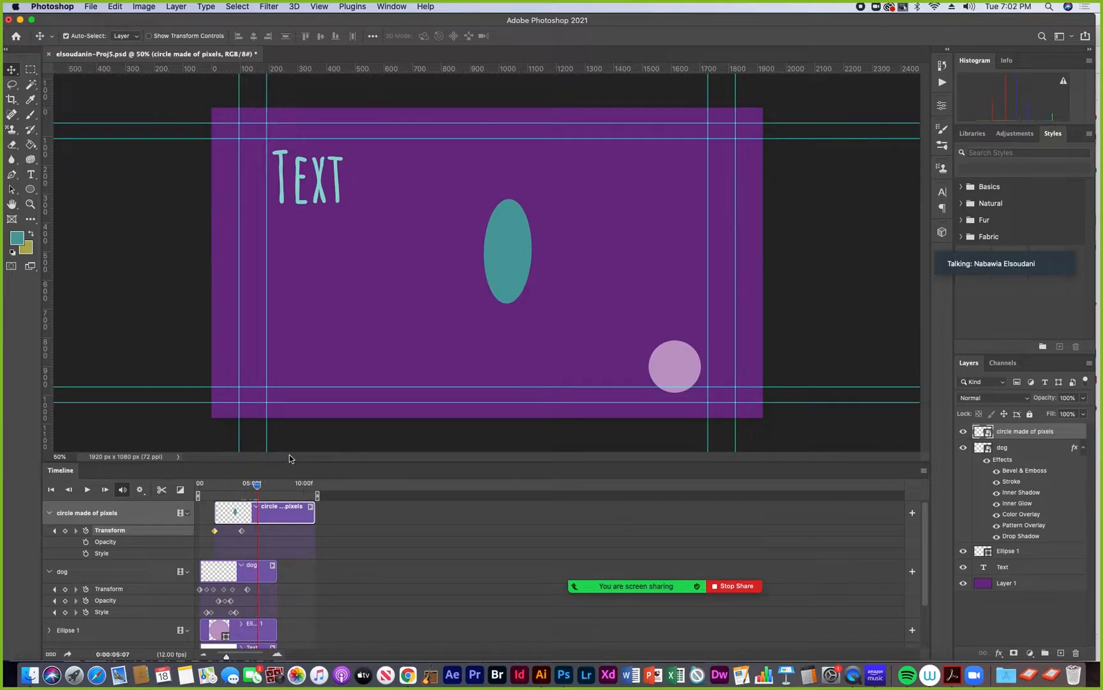
pyautogui.click(117, 7)
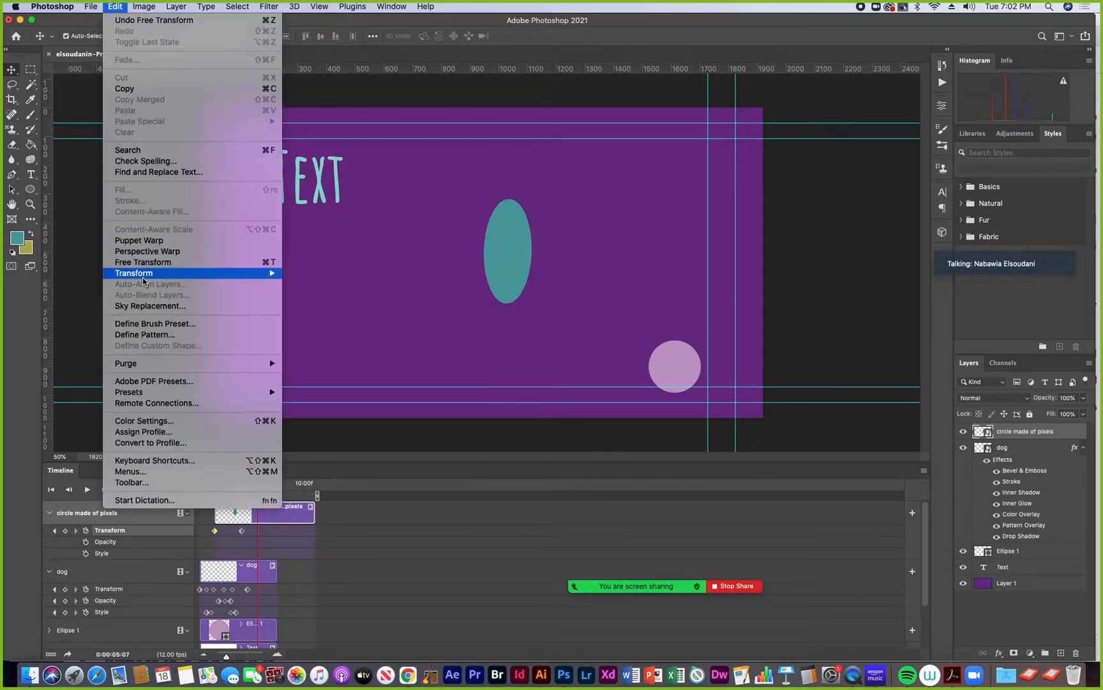
pyautogui.moveTo(211, 273)
pyautogui.click(304, 324)
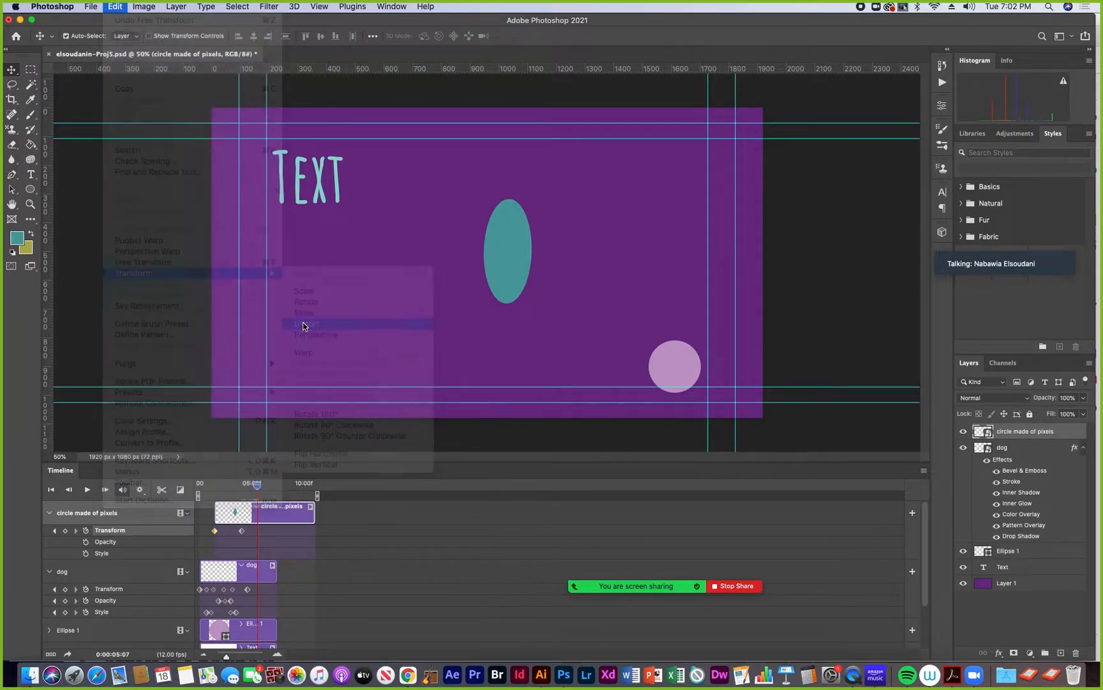
pyautogui.moveTo(483, 254); pyautogui.dragTo(607, 254)
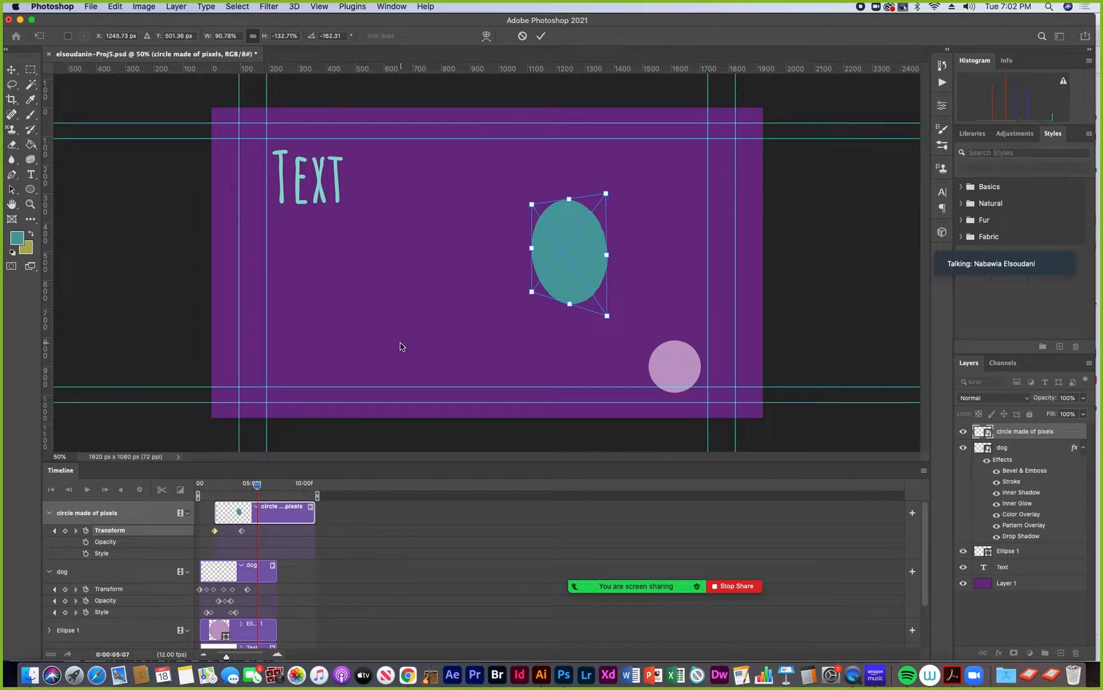
pyautogui.press('Return')
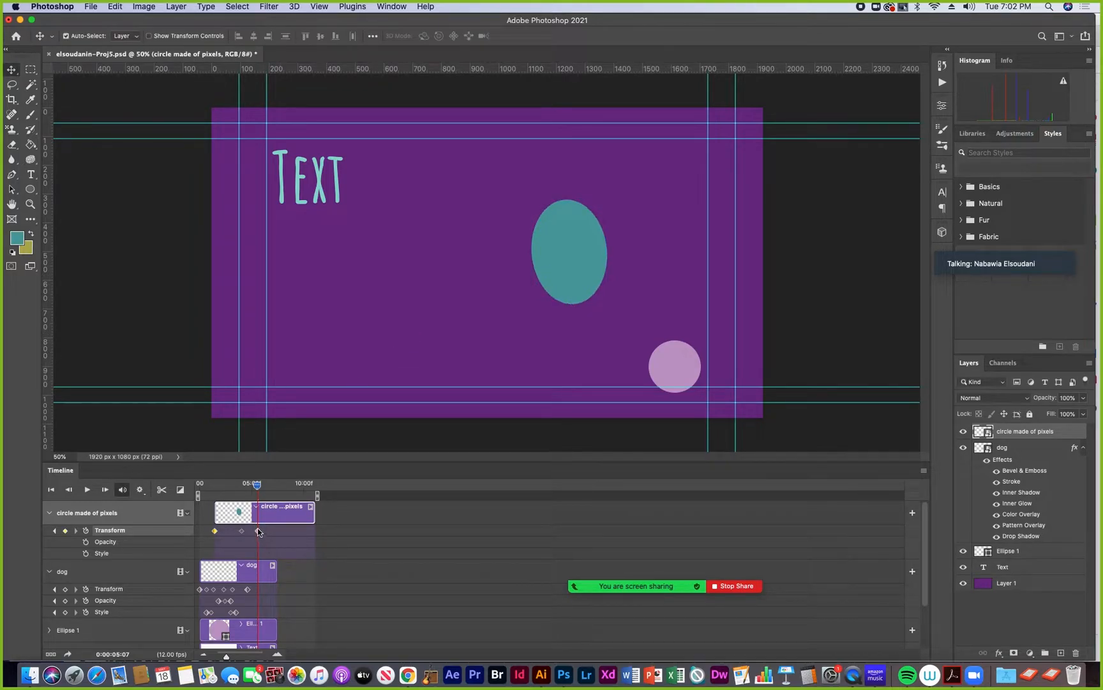
# Step: At 0:00:07:05, distort the teal ellipse back into a nearly round circle by adjusting its right corners
pyautogui.moveTo(257, 486); pyautogui.dragTo(278, 506)
pyautogui.click(114, 7)
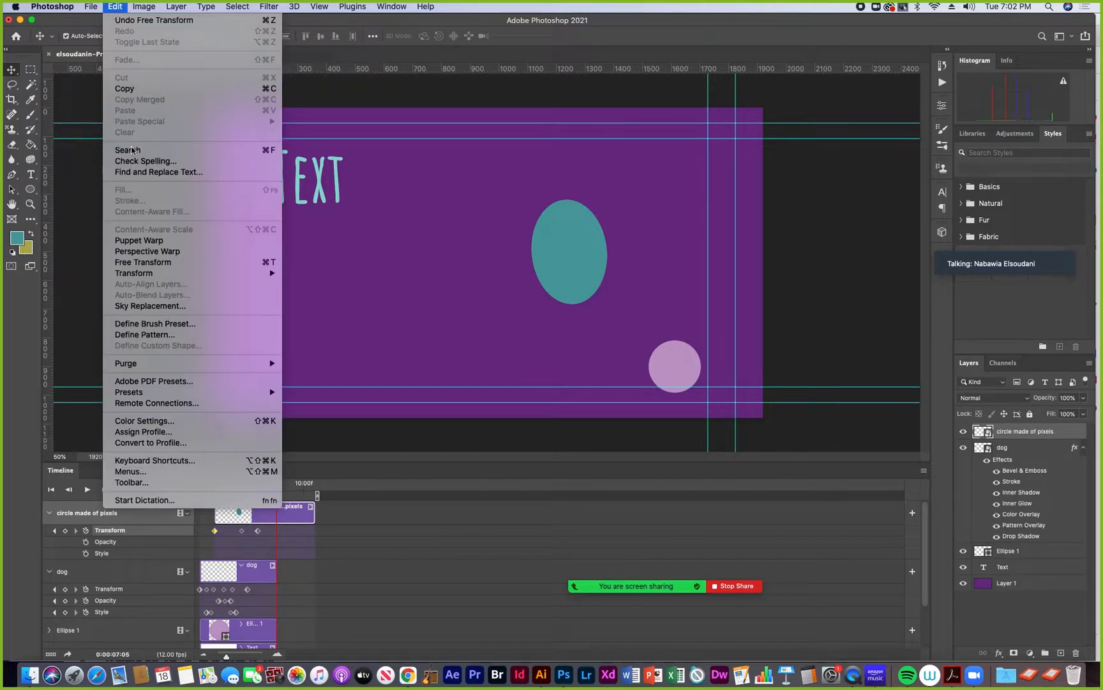
pyautogui.moveTo(152, 274)
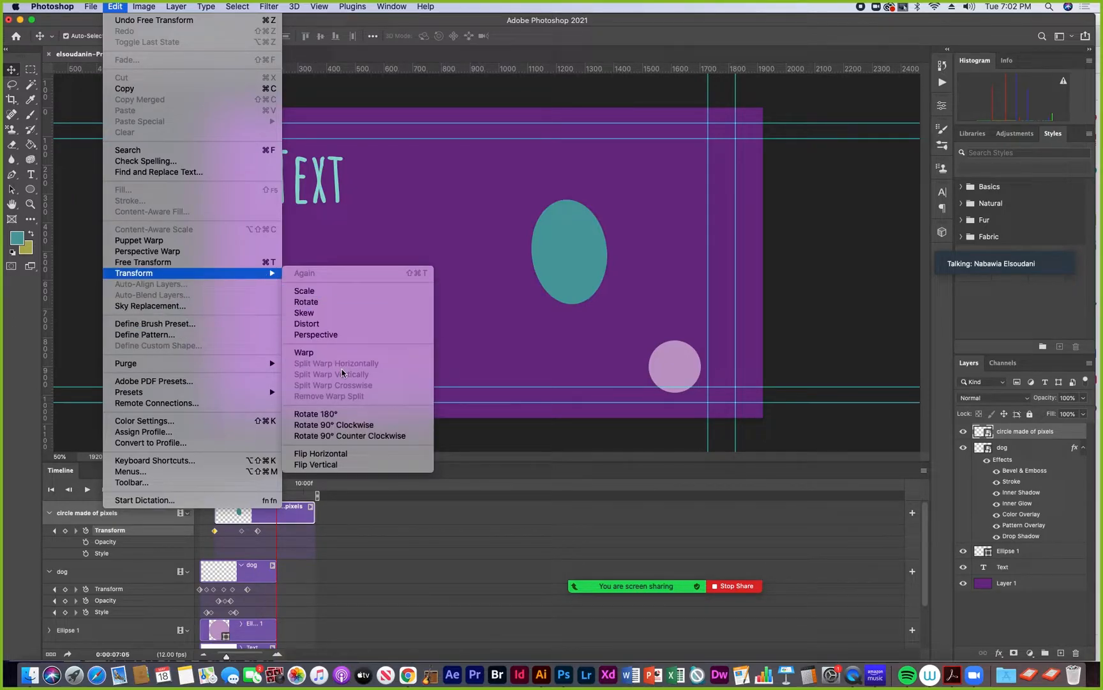
pyautogui.click(314, 324)
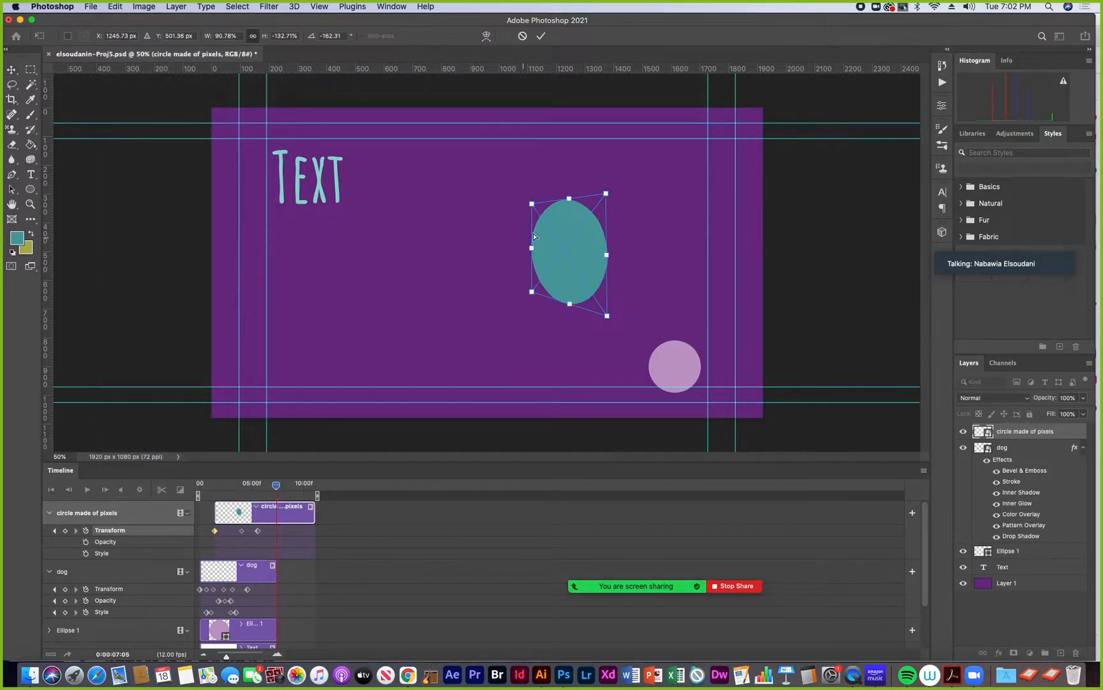
pyautogui.moveTo(606, 193); pyautogui.dragTo(618, 205)
pyautogui.moveTo(608, 314); pyautogui.dragTo(620, 298)
pyautogui.moveTo(620, 207); pyautogui.dragTo(624, 205)
pyautogui.moveTo(620, 298); pyautogui.dragTo(620, 293)
pyautogui.moveTo(622, 204); pyautogui.dragTo(623, 206)
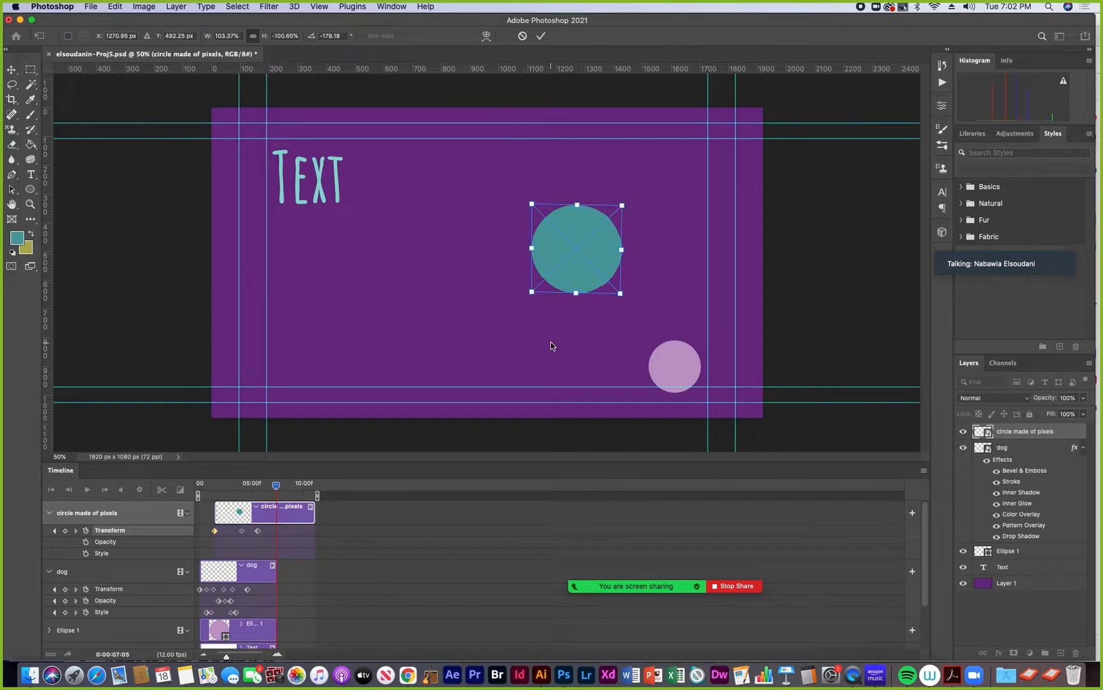
pyautogui.moveTo(623, 204); pyautogui.dragTo(623, 203)
# Step: Set the circle's transform width to 100% and commit the distortion as a keyframe
pyautogui.click(220, 37)
pyautogui.write('100')
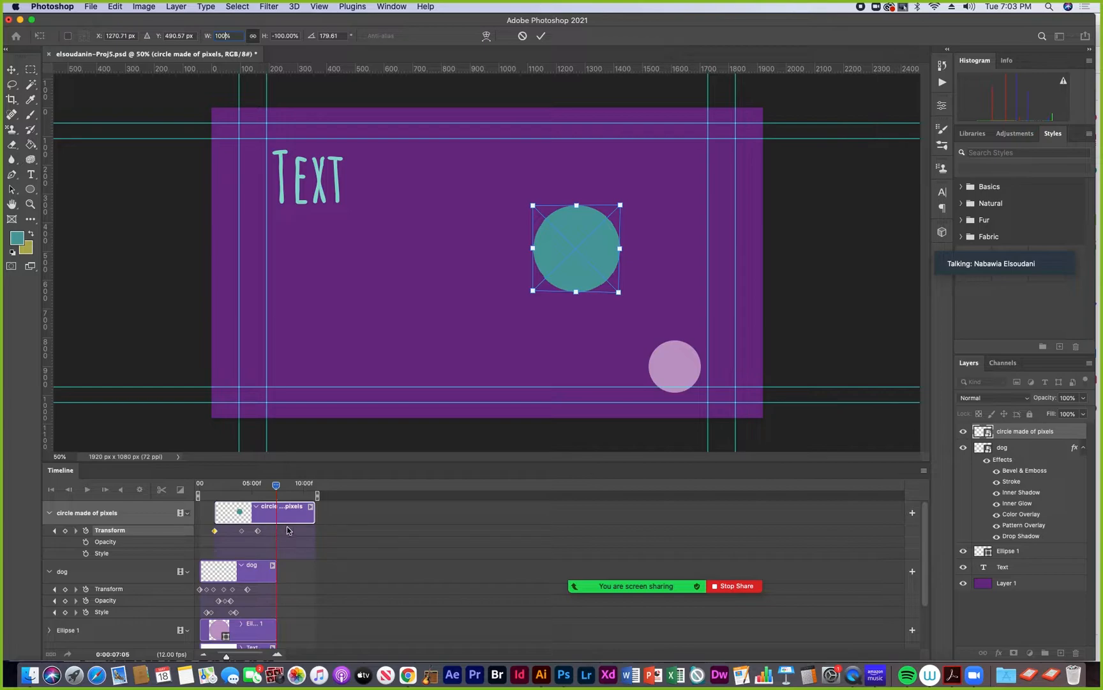
pyautogui.press('Return')
pyautogui.press('Return')
# Step: Play the animation from the beginning to review the circle's flipping motion, and return to 0:00:00:00
pyautogui.moveTo(271, 494); pyautogui.dragTo(198, 517)
pyautogui.press('space')
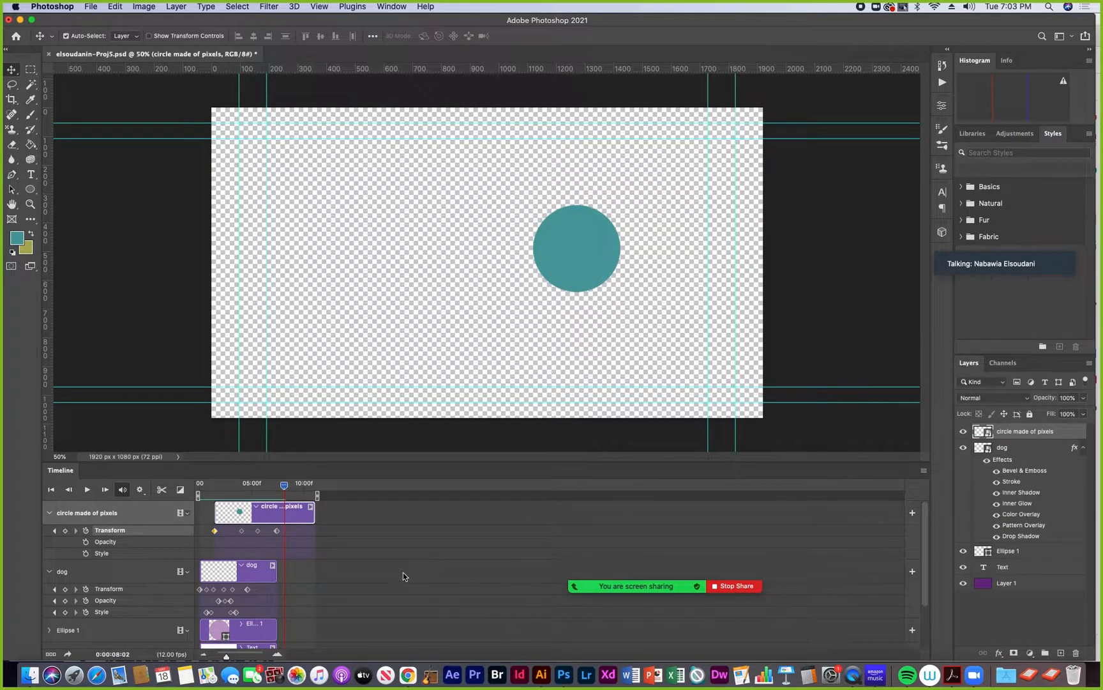
pyautogui.moveTo(284, 486); pyautogui.dragTo(215, 494)
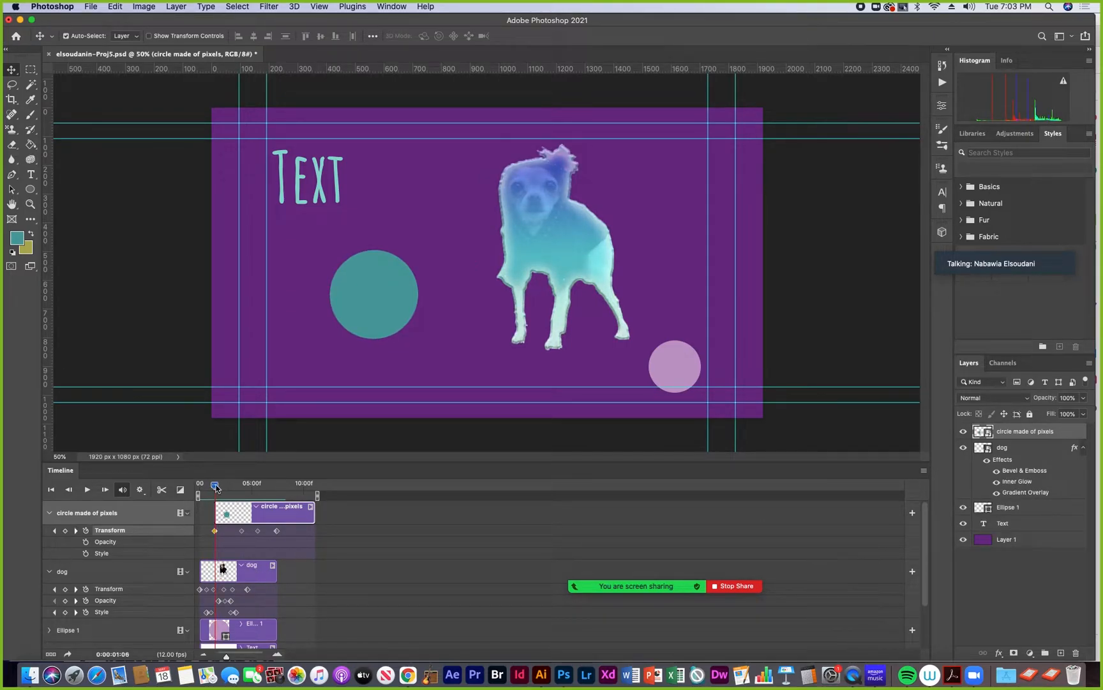
pyautogui.moveTo(217, 486); pyautogui.dragTo(180, 491)
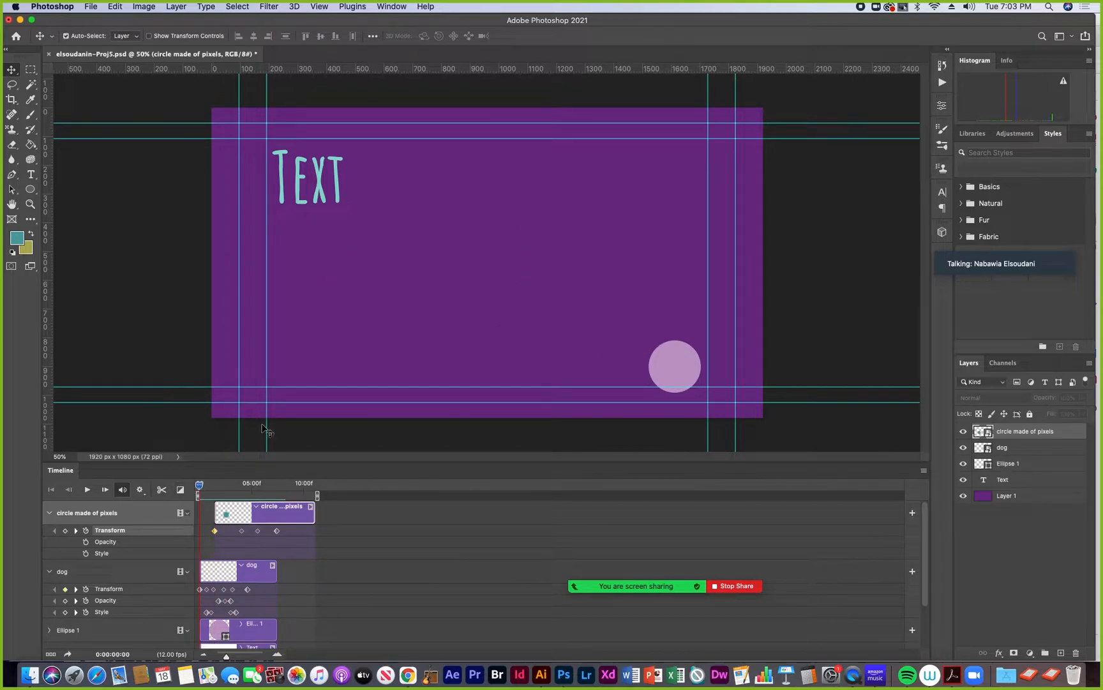
# Step: Enlarge the Timeline to show all layer tracks and delete the Text layer
pyautogui.moveTo(207, 463); pyautogui.dragTo(224, 403)
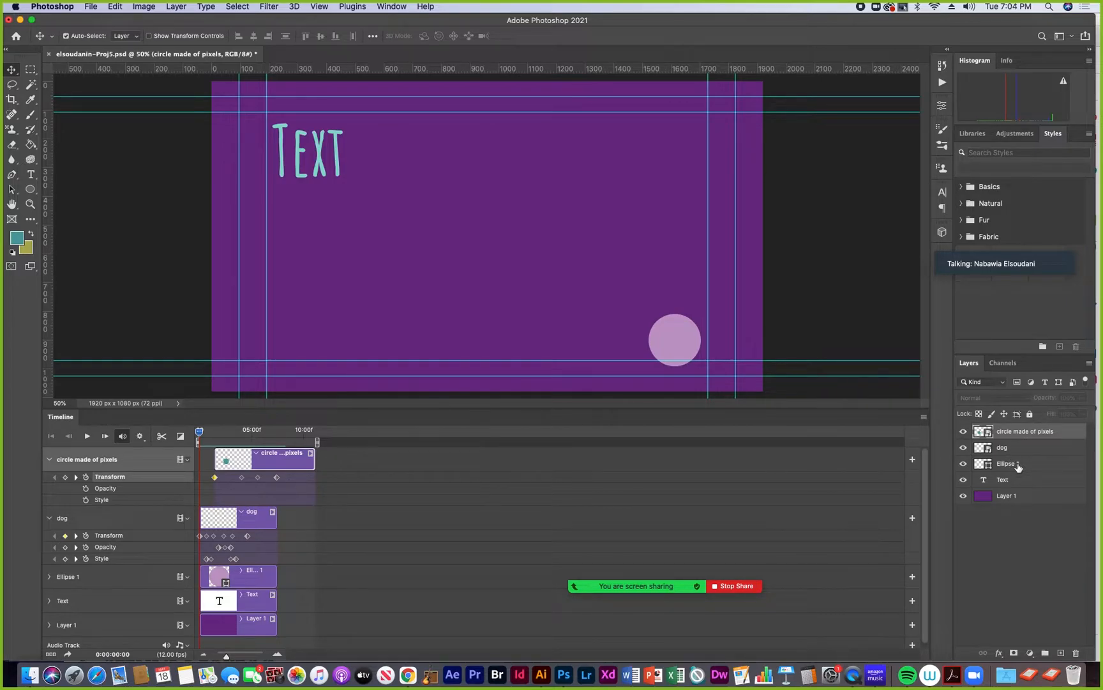
pyautogui.click(1012, 480)
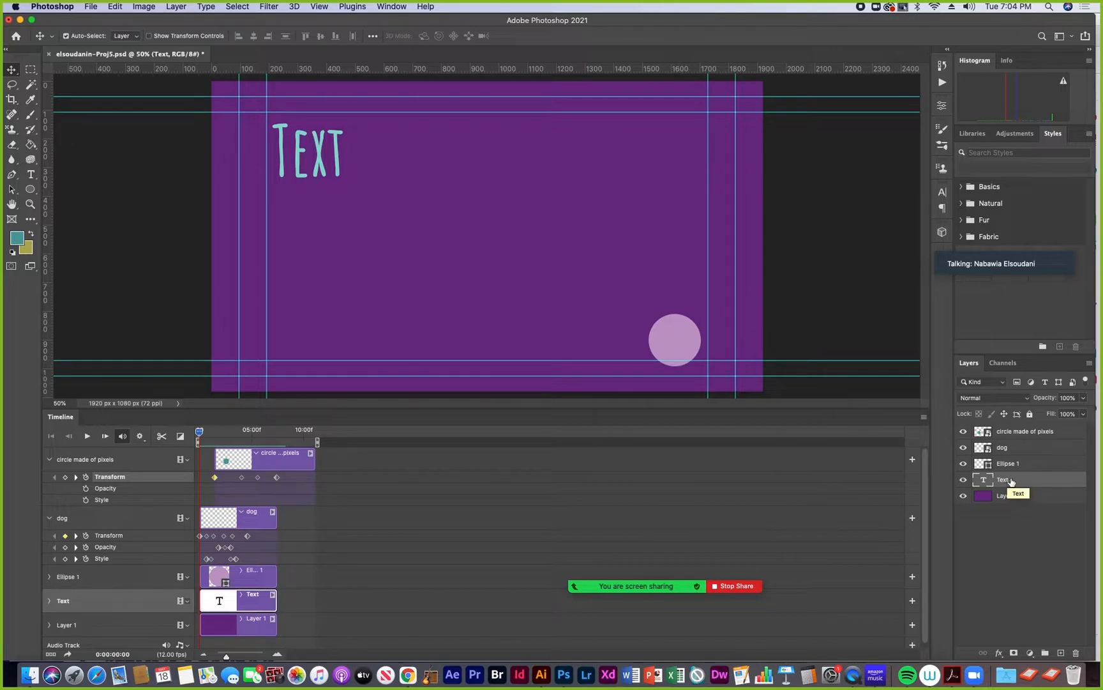
pyautogui.press('Delete')
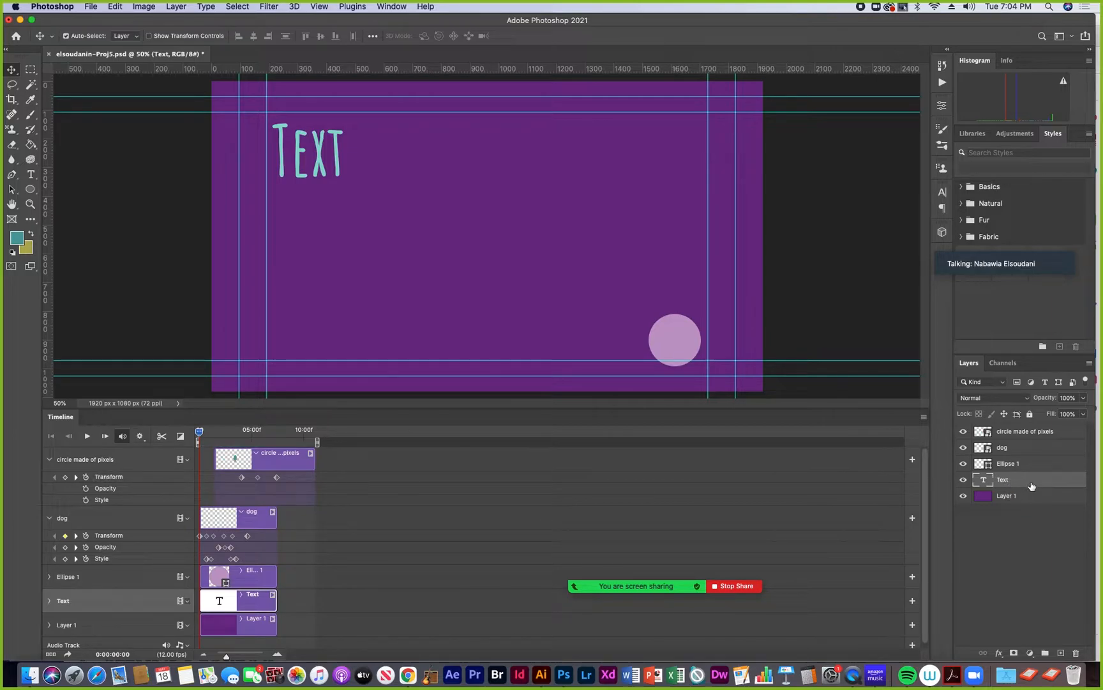
pyautogui.click(1076, 652)
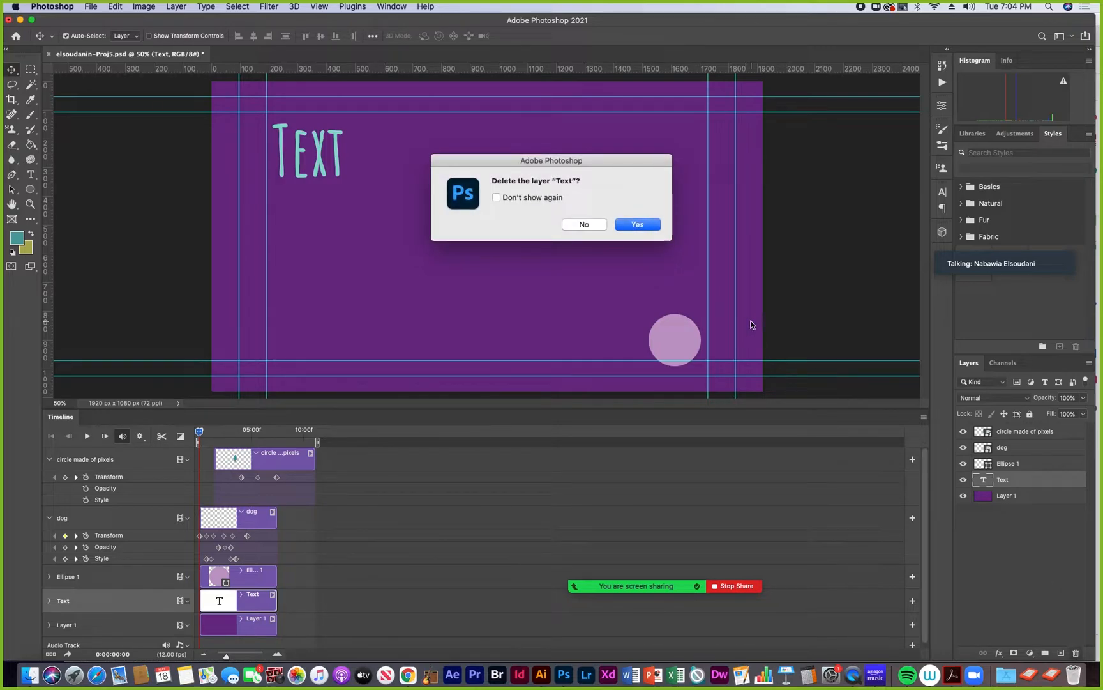
pyautogui.click(638, 224)
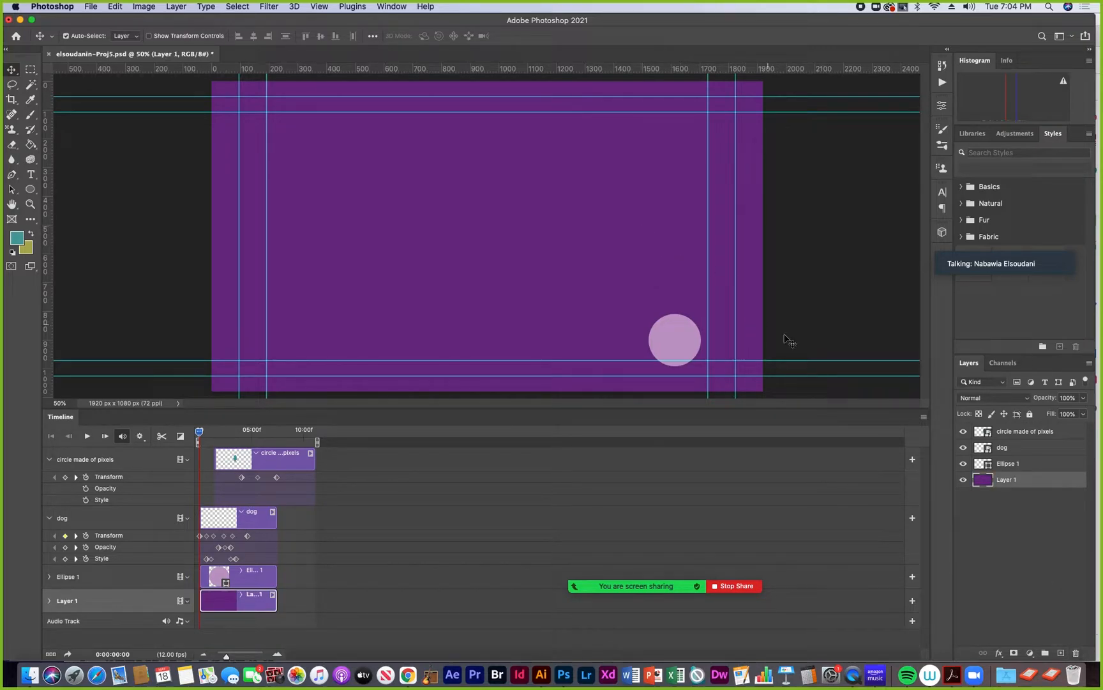
# Step: Identify the Ellipse 1 layer by toggling its visibility, and delete it
pyautogui.click(964, 464)
pyautogui.click(964, 464)
pyautogui.click(1008, 465)
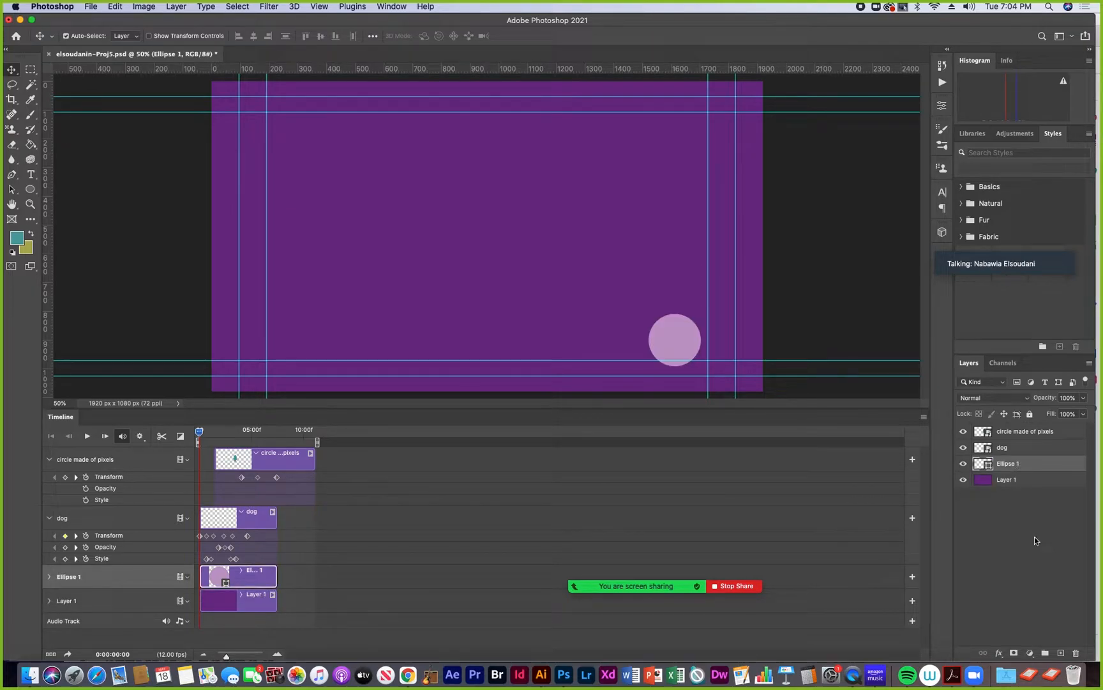
pyautogui.click(1077, 655)
pyautogui.click(635, 223)
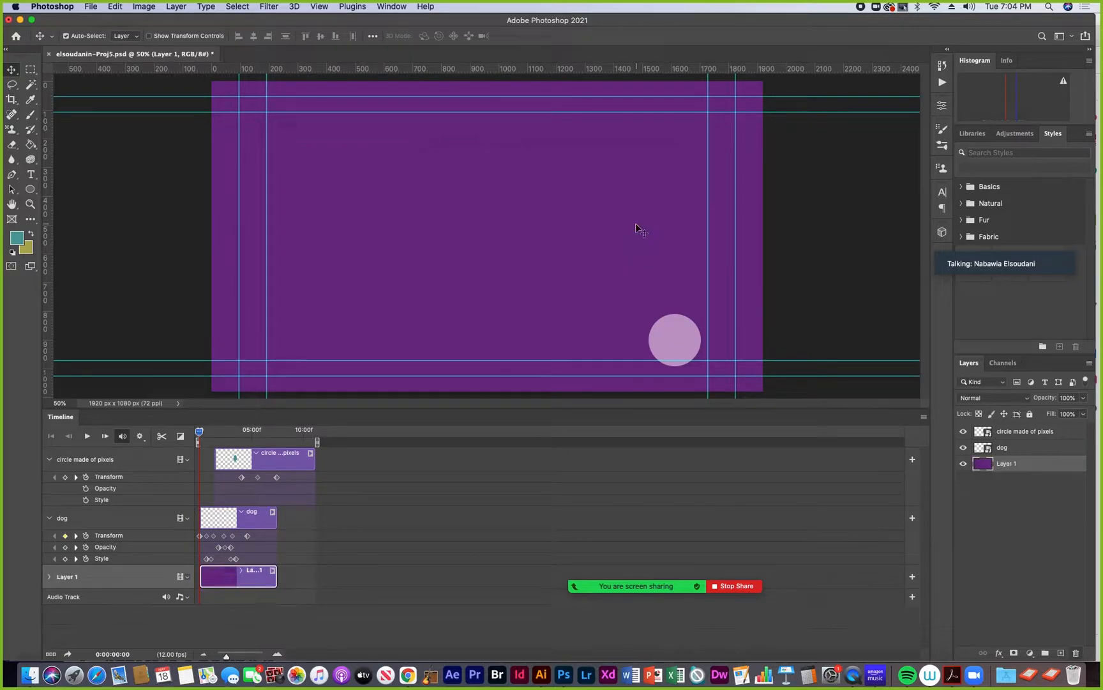
# Step: Play the opening of the animation and scrub back to 0:00:00:06 to examine the dog's keyframed motion
pyautogui.click(1012, 448)
pyautogui.click(1011, 433)
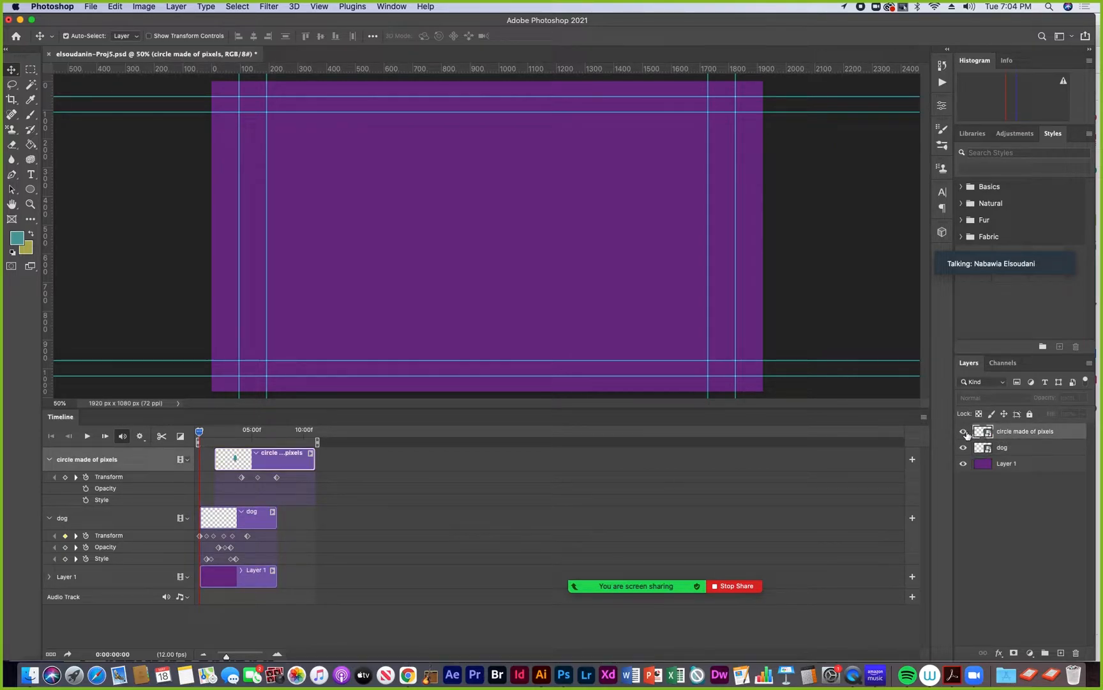
pyautogui.press('space')
pyautogui.click(197, 440)
pyautogui.press('space')
pyautogui.moveTo(213, 445); pyautogui.dragTo(204, 446)
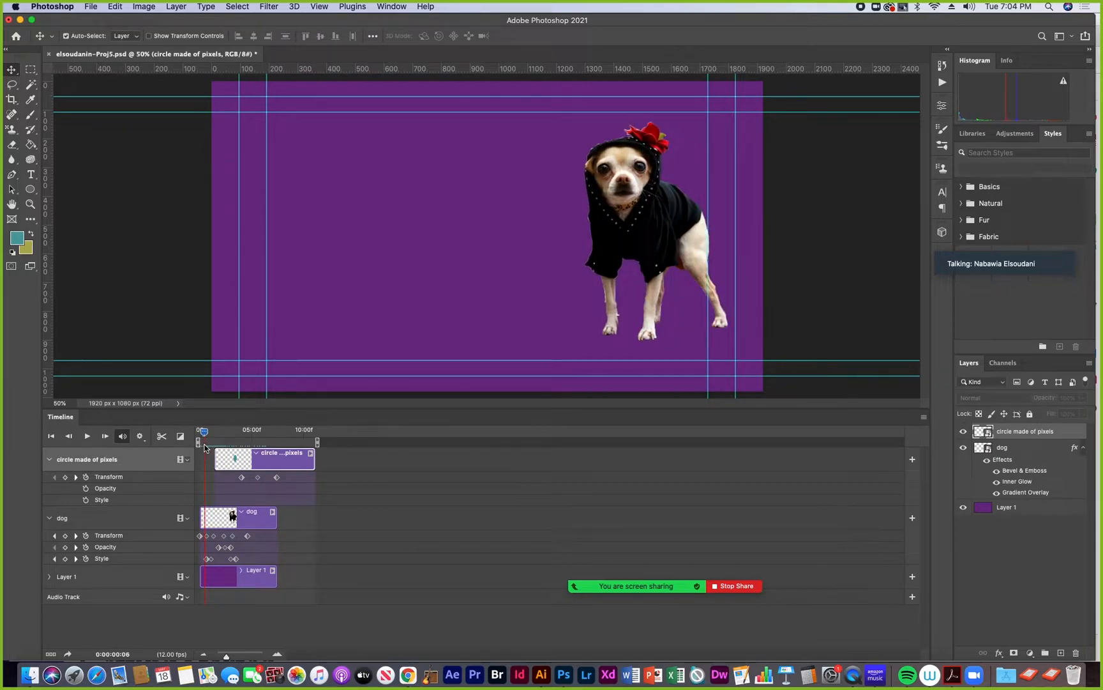
# Step: Remove all Transform, Opacity and Style keyframes from the dog layer, and check the animation from the start
pyautogui.moveTo(205, 447); pyautogui.dragTo(204, 445)
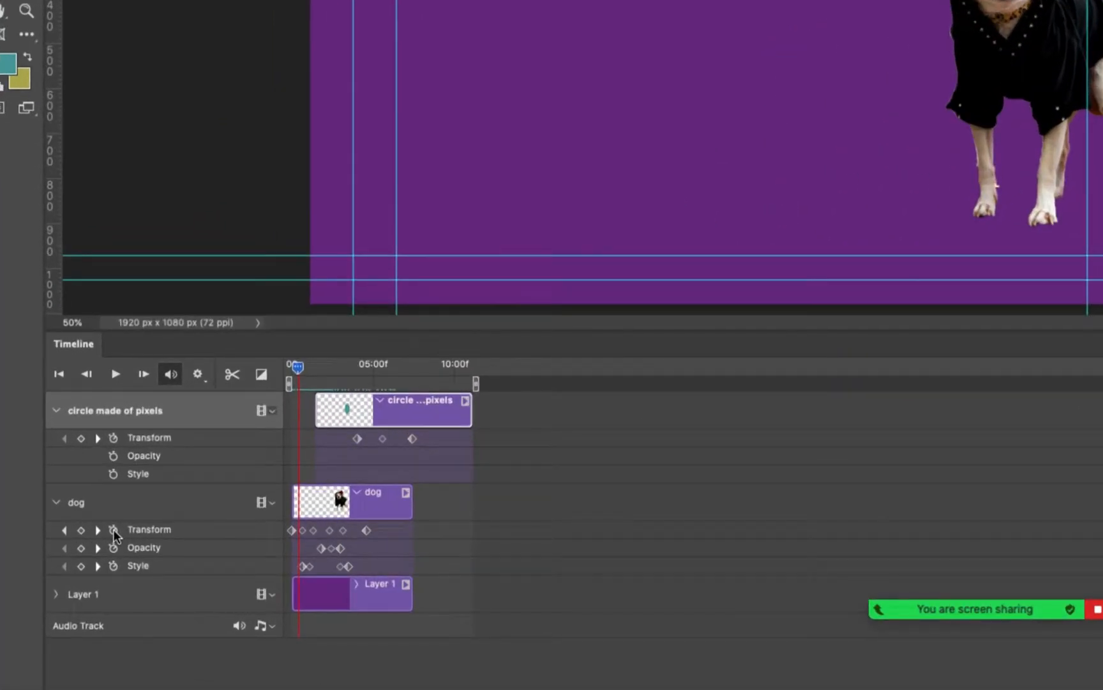
pyautogui.click(113, 531)
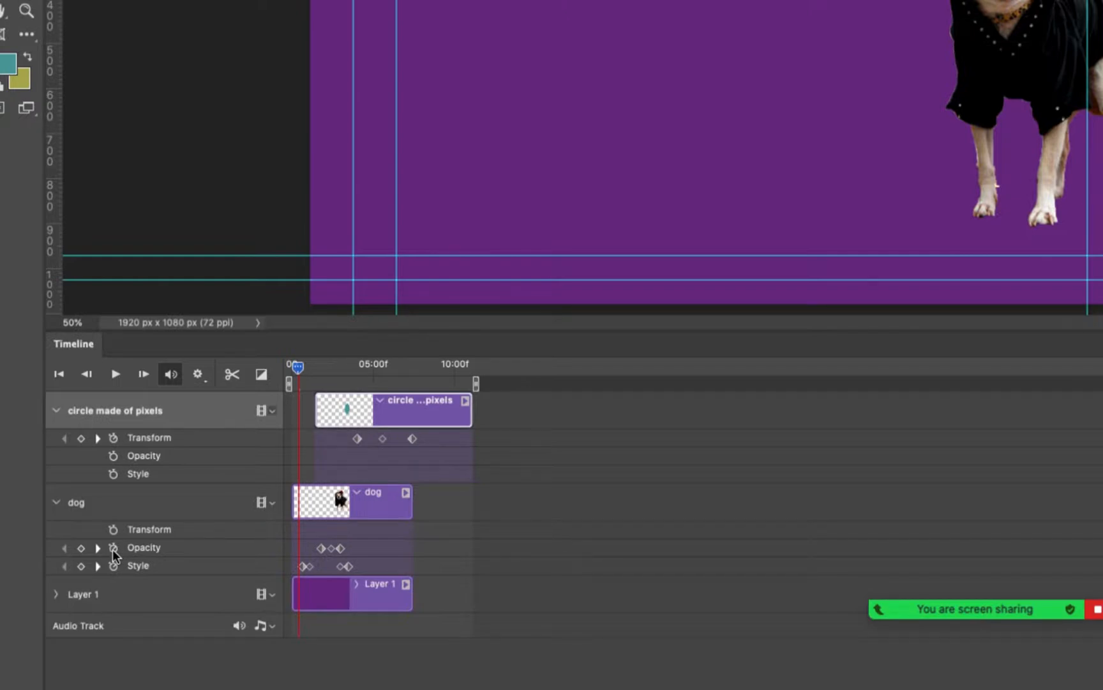
pyautogui.click(113, 548)
pyautogui.click(113, 566)
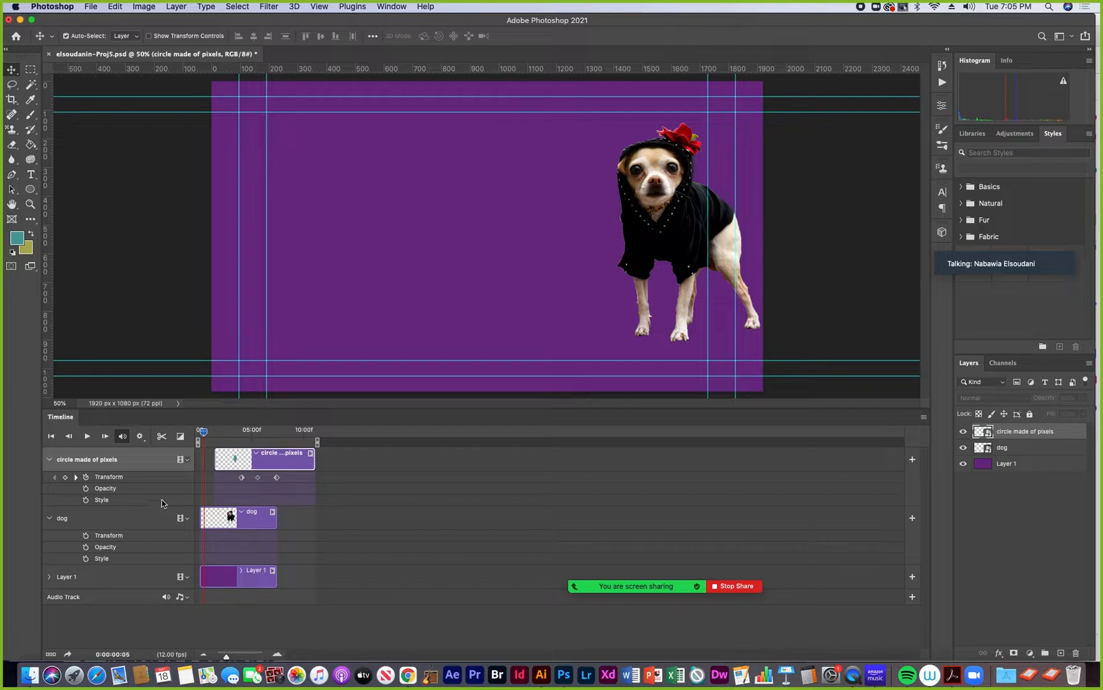
pyautogui.moveTo(205, 435); pyautogui.dragTo(185, 457)
pyautogui.press('space')
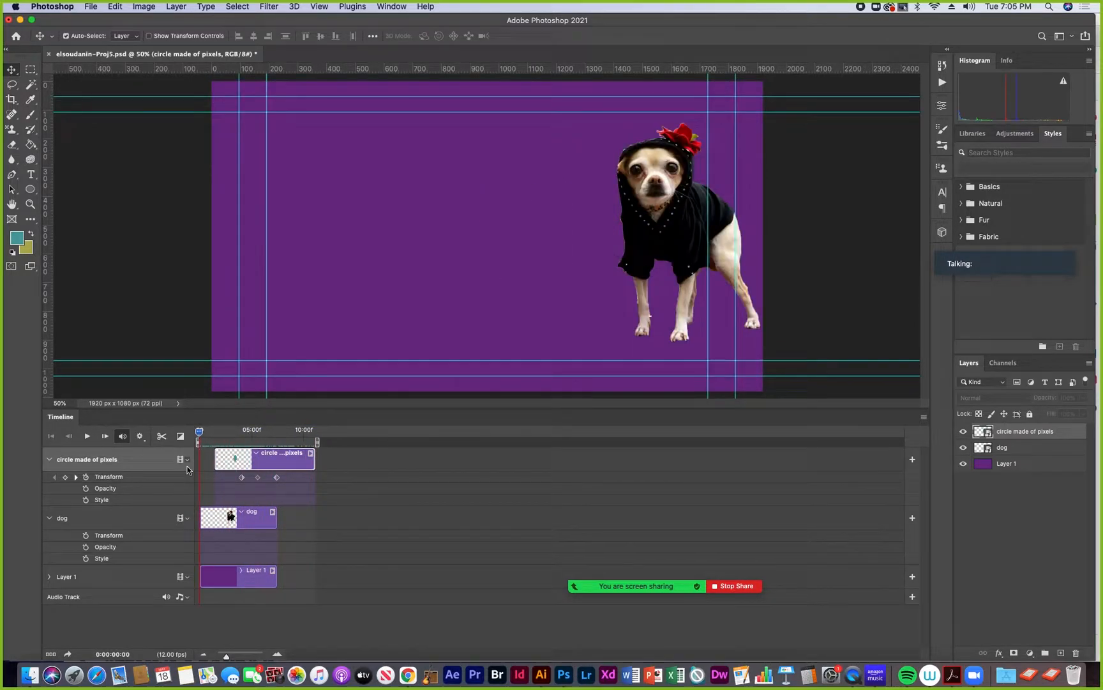
# Step: Hide the circle made of pixels layer and move the dog off the canvas past its right edge at 0:00:00:00
pyautogui.click(964, 432)
pyautogui.moveTo(199, 436)
pyautogui.mouseDown()
pyautogui.moveTo(236, 447)
pyautogui.moveTo(205, 441)
pyautogui.mouseUp()
pyautogui.moveTo(656, 223); pyautogui.dragTo(823, 246)
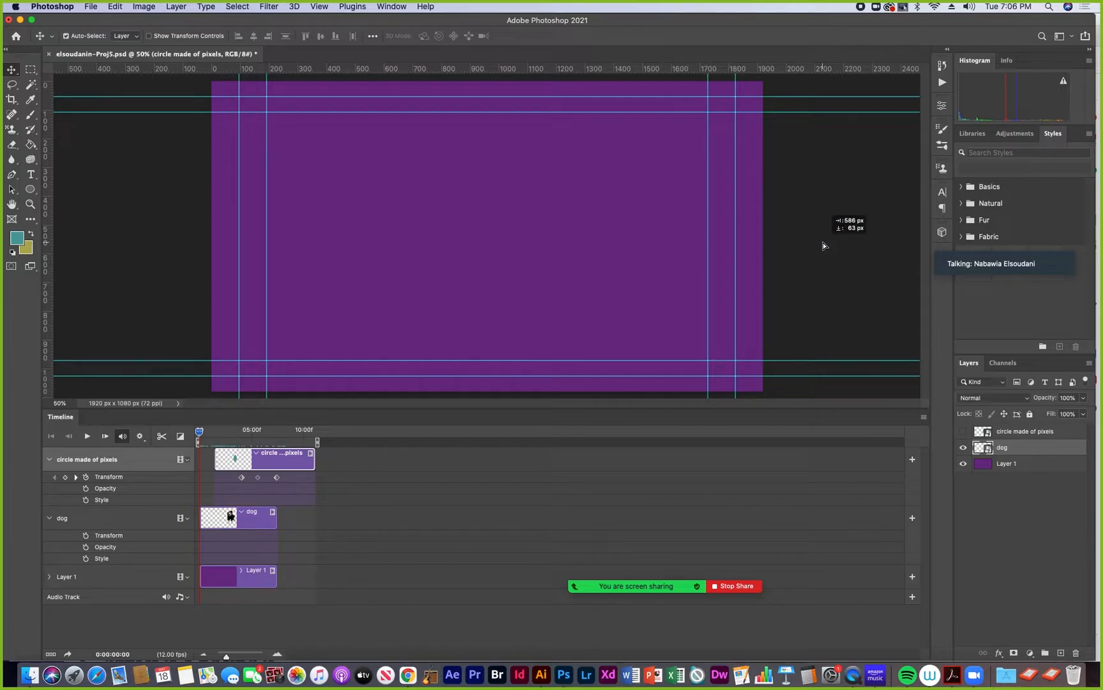
pyautogui.moveTo(822, 243); pyautogui.dragTo(562, 203)
pyautogui.moveTo(836, 292); pyautogui.dragTo(563, 195)
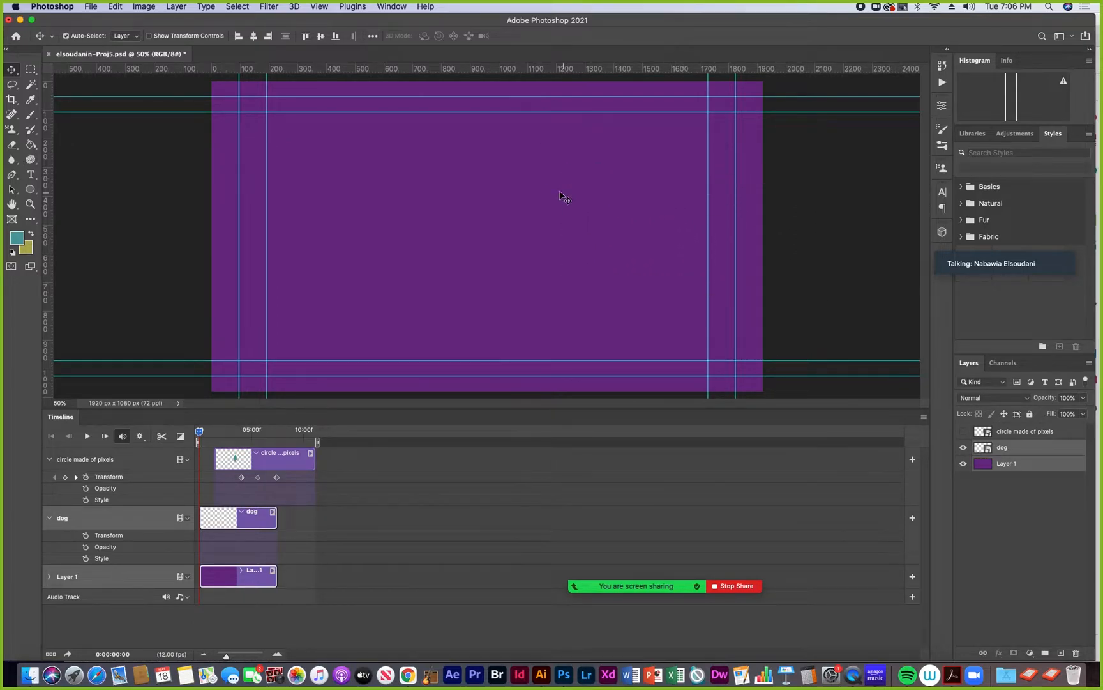
# Step: Try to bring the off-canvas dog back onto the canvas, and turn off the Move tool's Auto-Select option
pyautogui.moveTo(873, 257); pyautogui.dragTo(562, 217)
pyautogui.moveTo(808, 313); pyautogui.dragTo(562, 207)
pyautogui.moveTo(850, 300); pyautogui.dragTo(770, 285)
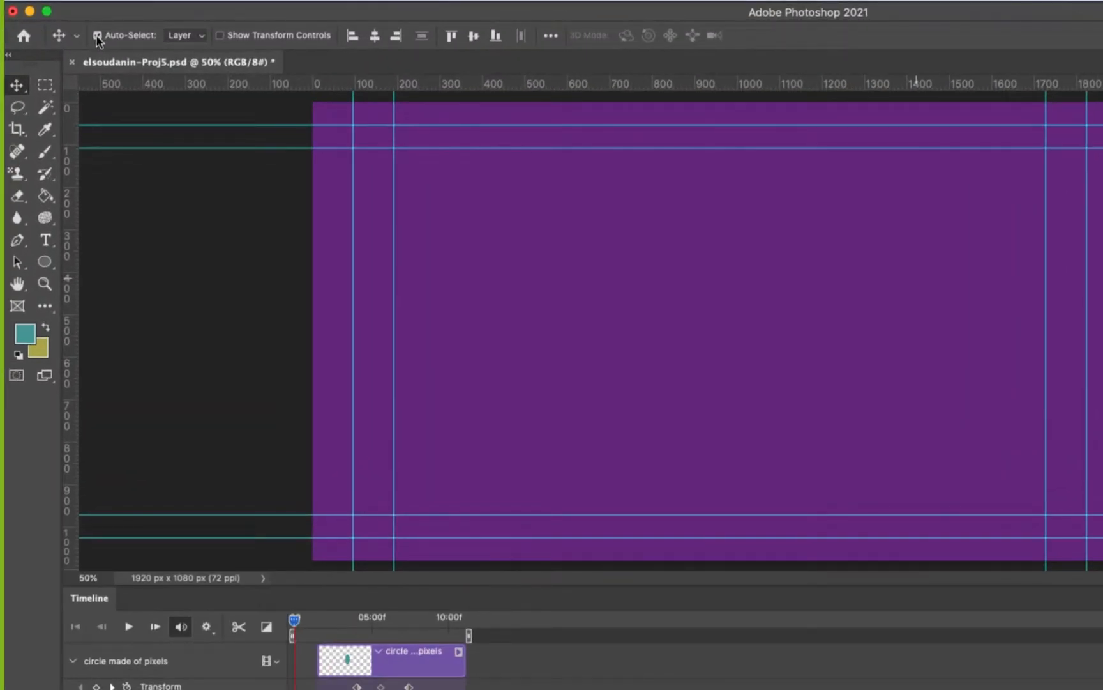
pyautogui.click(97, 36)
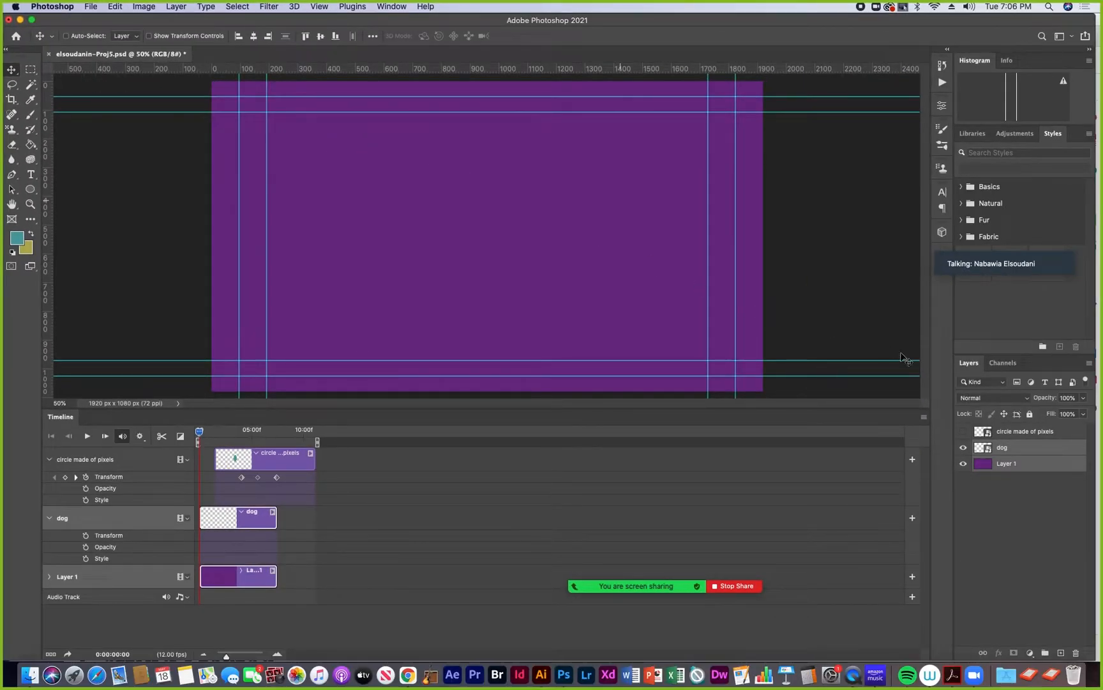
pyautogui.click(1019, 519)
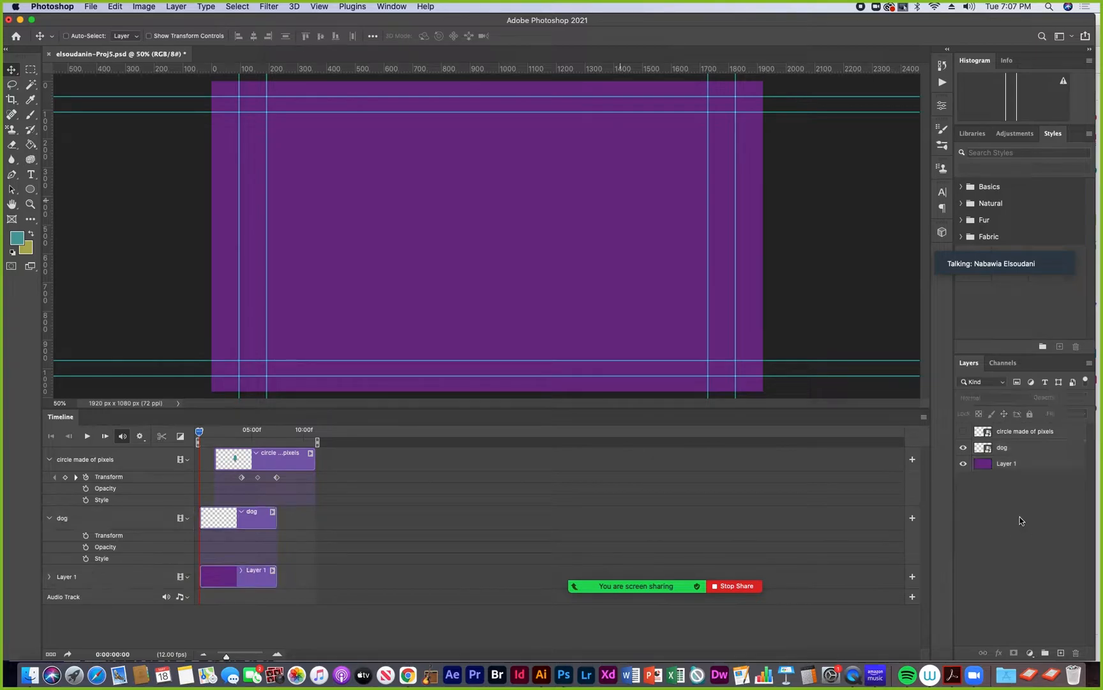
pyautogui.click(1019, 464)
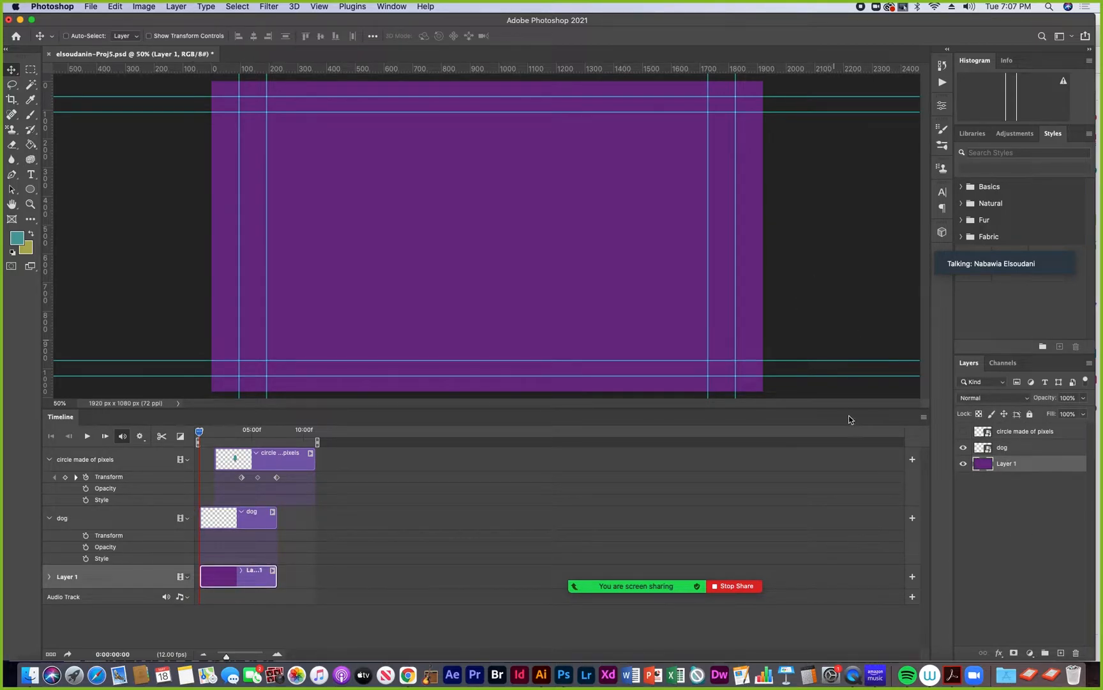
pyautogui.click(971, 508)
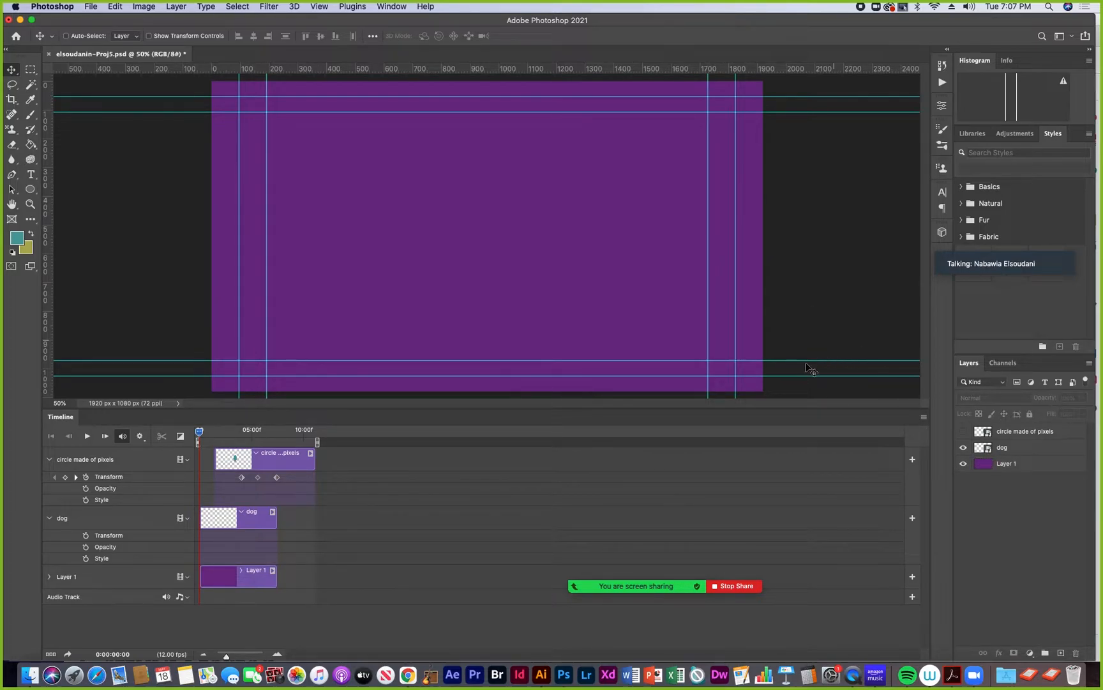
pyautogui.click(1009, 470)
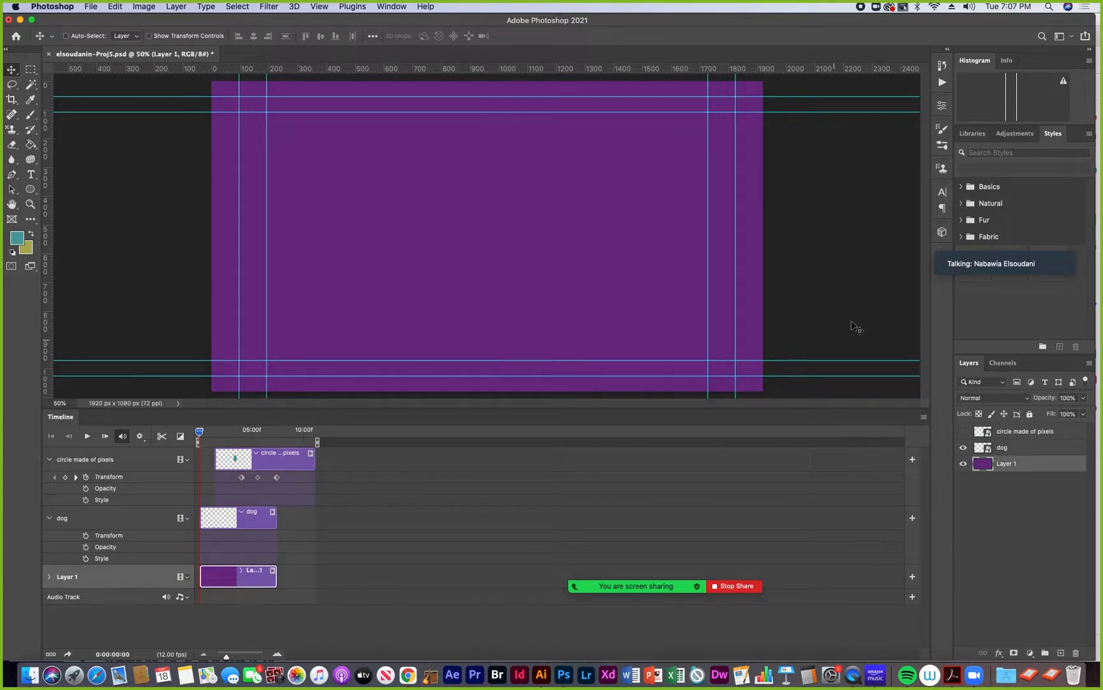
pyautogui.press('shift+super+a')
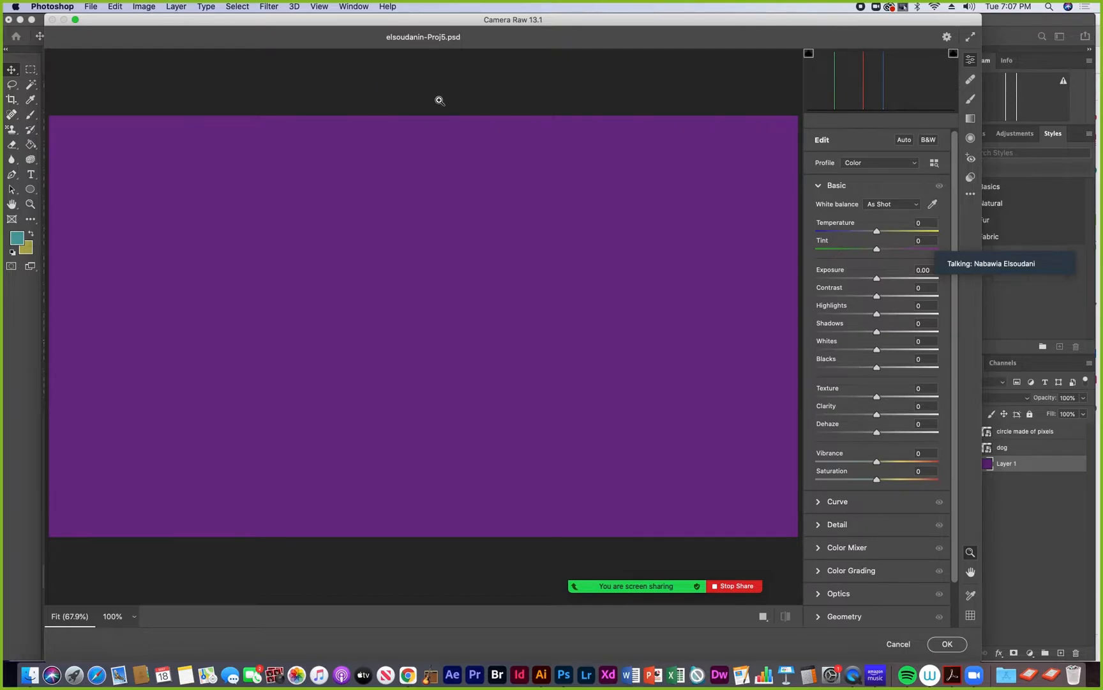
pyautogui.click(898, 644)
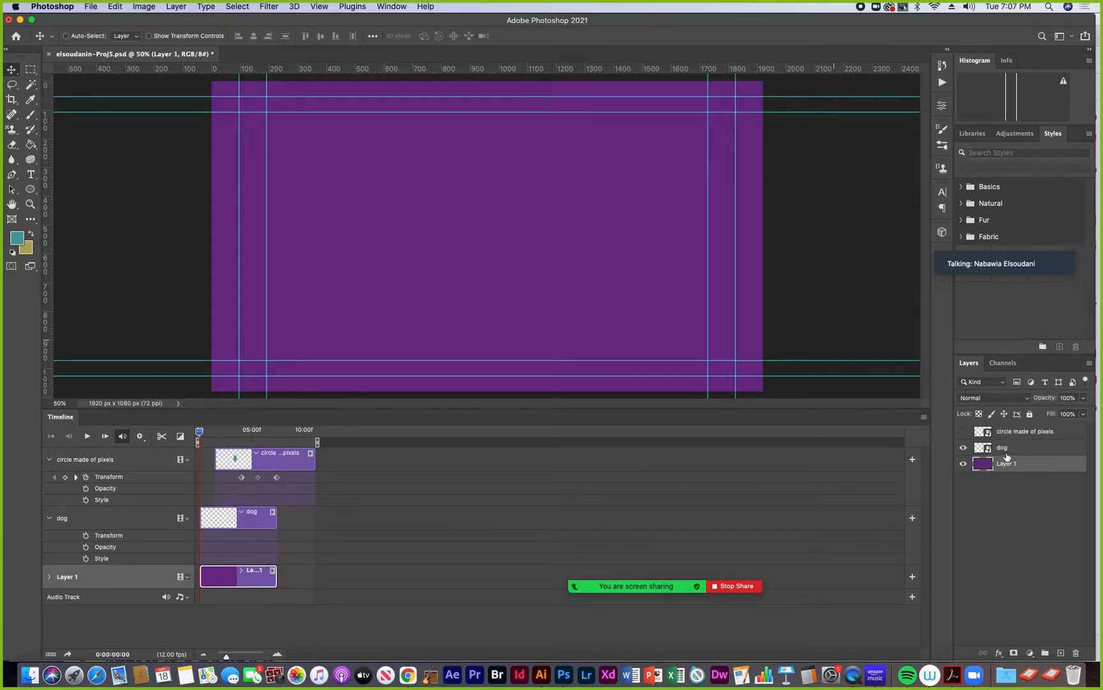
pyautogui.click(1011, 505)
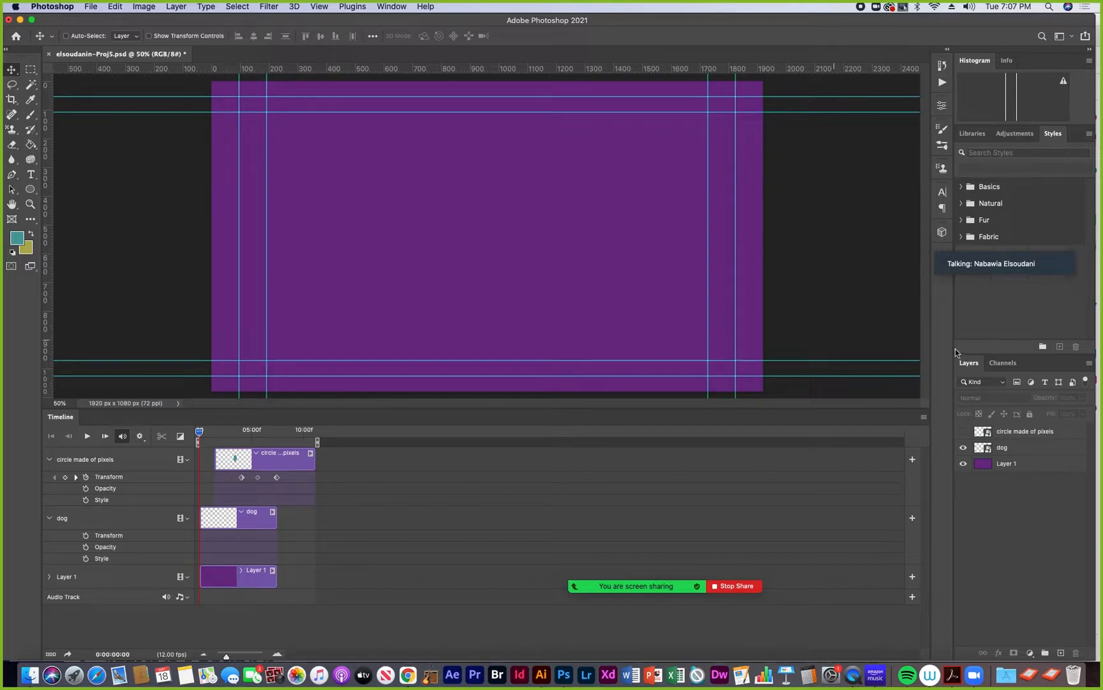
# Step: Select the dog layer and move the dog from beyond the canvas's right edge back to the middle of the canvas
pyautogui.click(1018, 451)
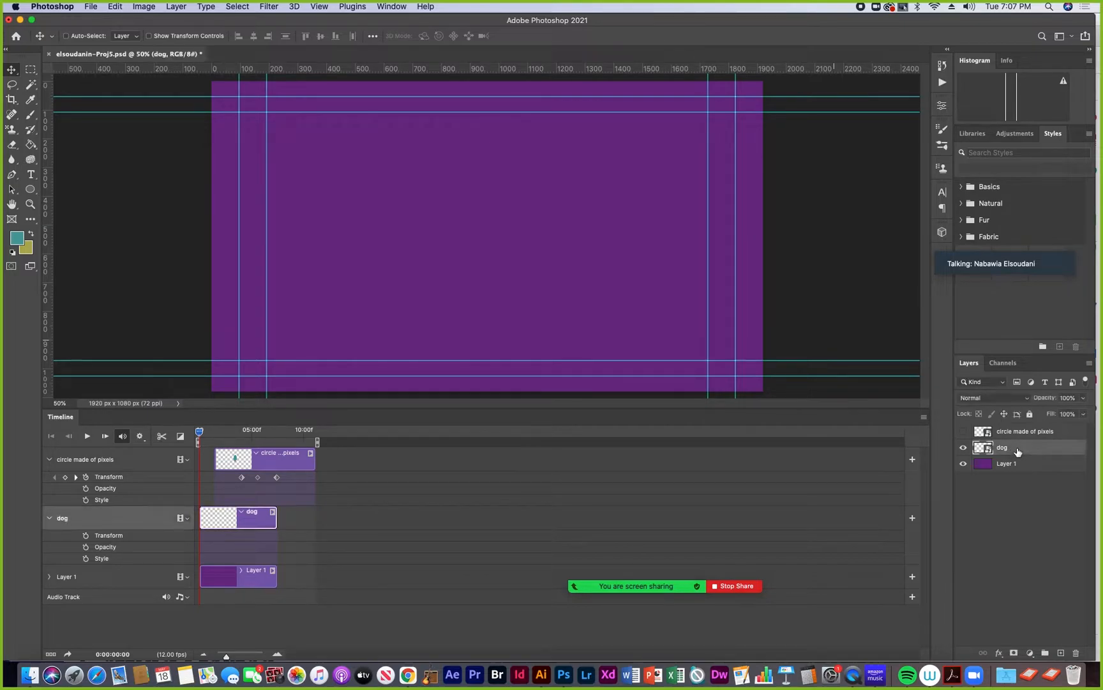
pyautogui.moveTo(842, 249)
pyautogui.mouseDown()
pyautogui.moveTo(629, 251)
pyautogui.moveTo(834, 260)
pyautogui.mouseUp()
pyautogui.moveTo(830, 264); pyautogui.dragTo(523, 240)
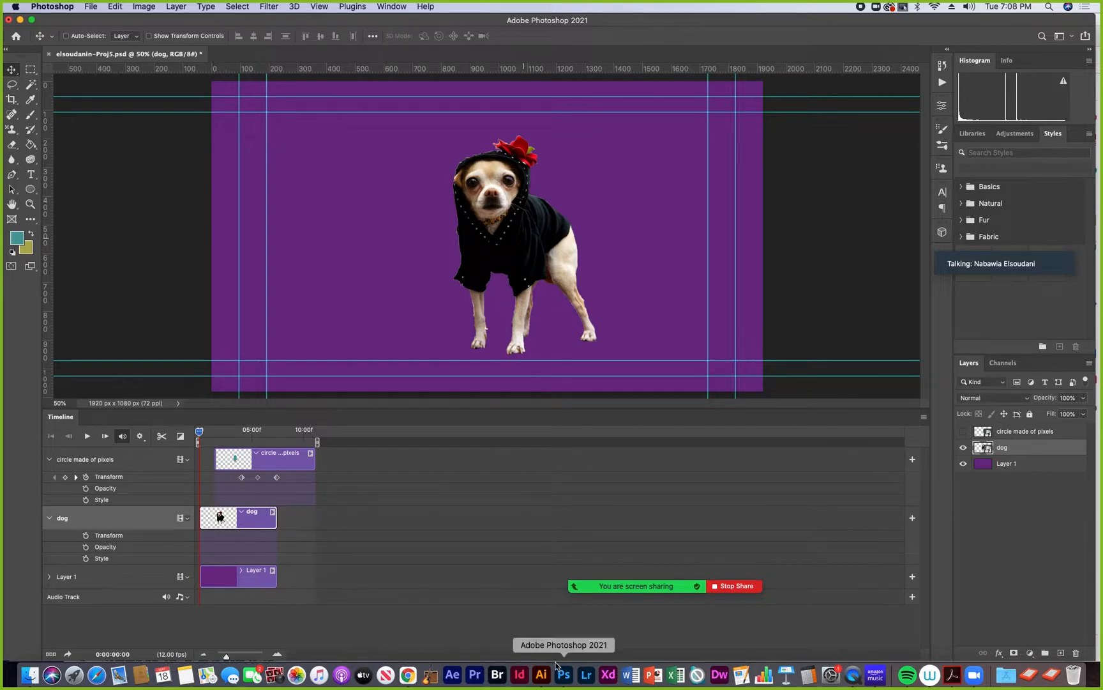
# Step: Switch to Illustrator, close Vector Smart Object.ai, and create an HDV/HDTV 1080 document (1920 x 1080 px) named surf board
pyautogui.click(541, 678)
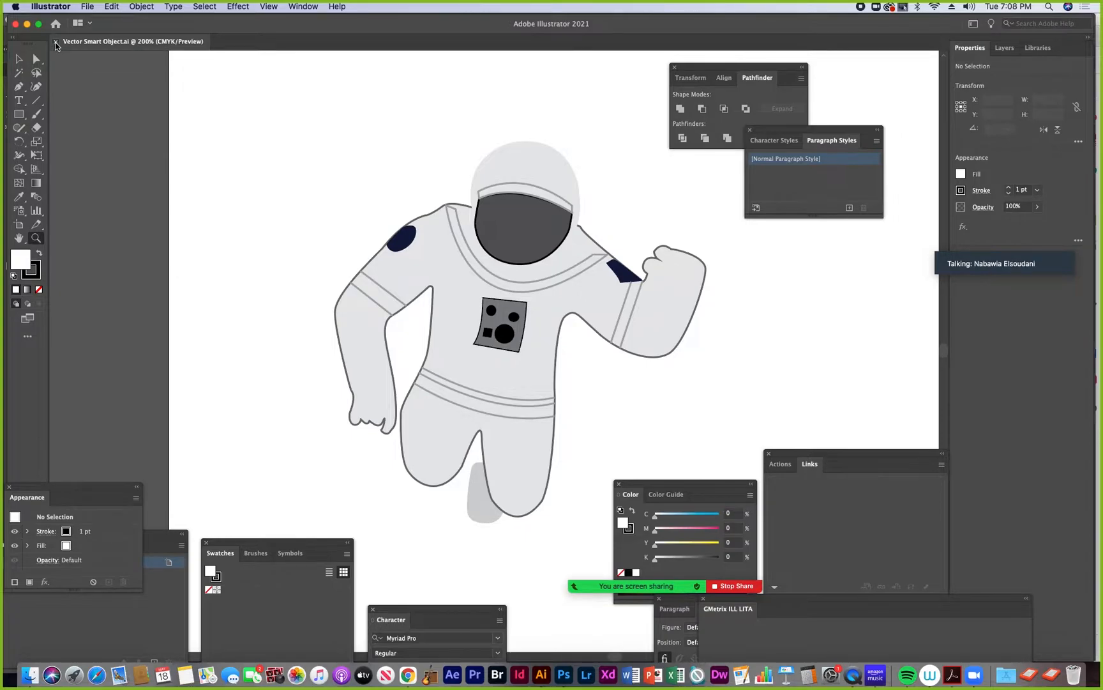
pyautogui.click(56, 42)
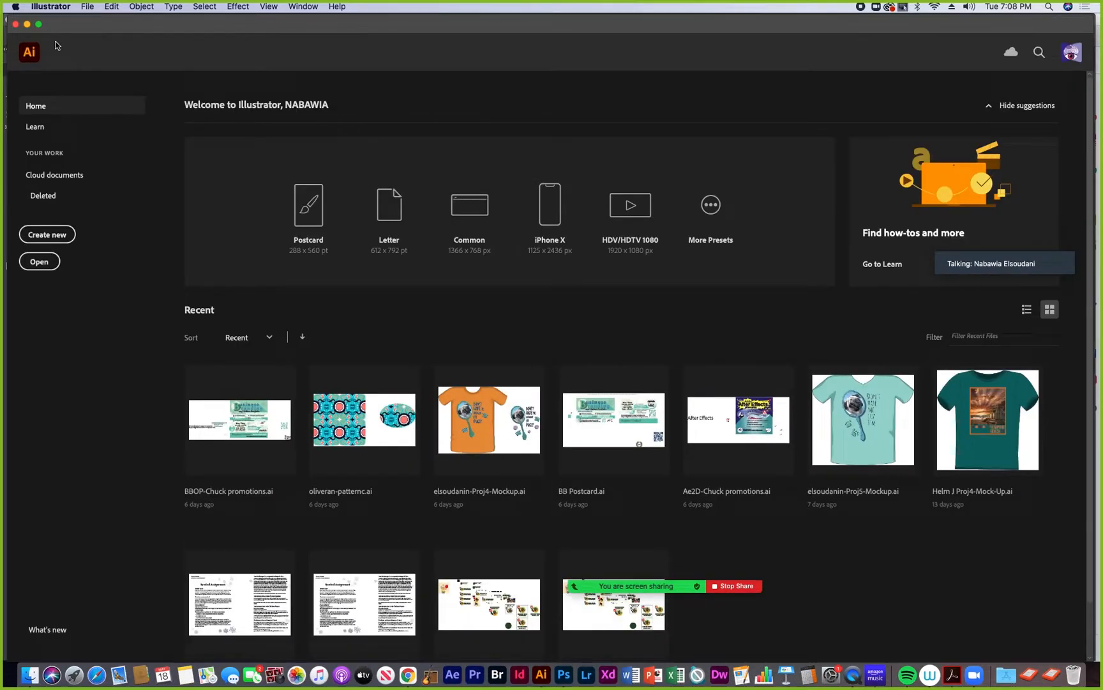
pyautogui.click(87, 8)
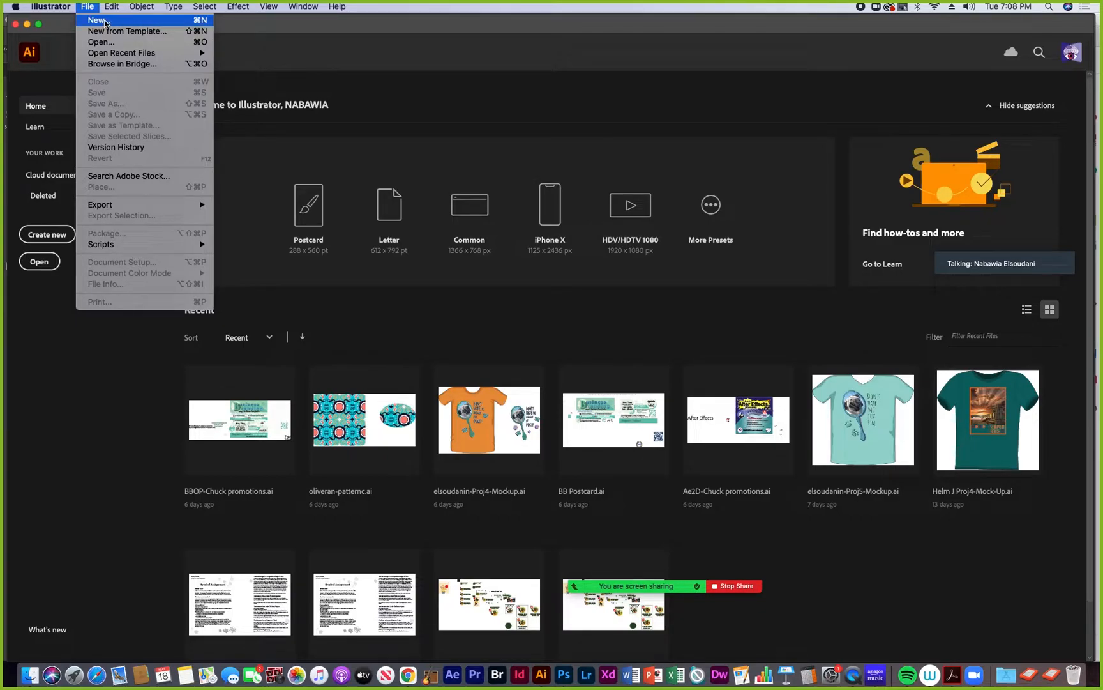
pyautogui.click(105, 22)
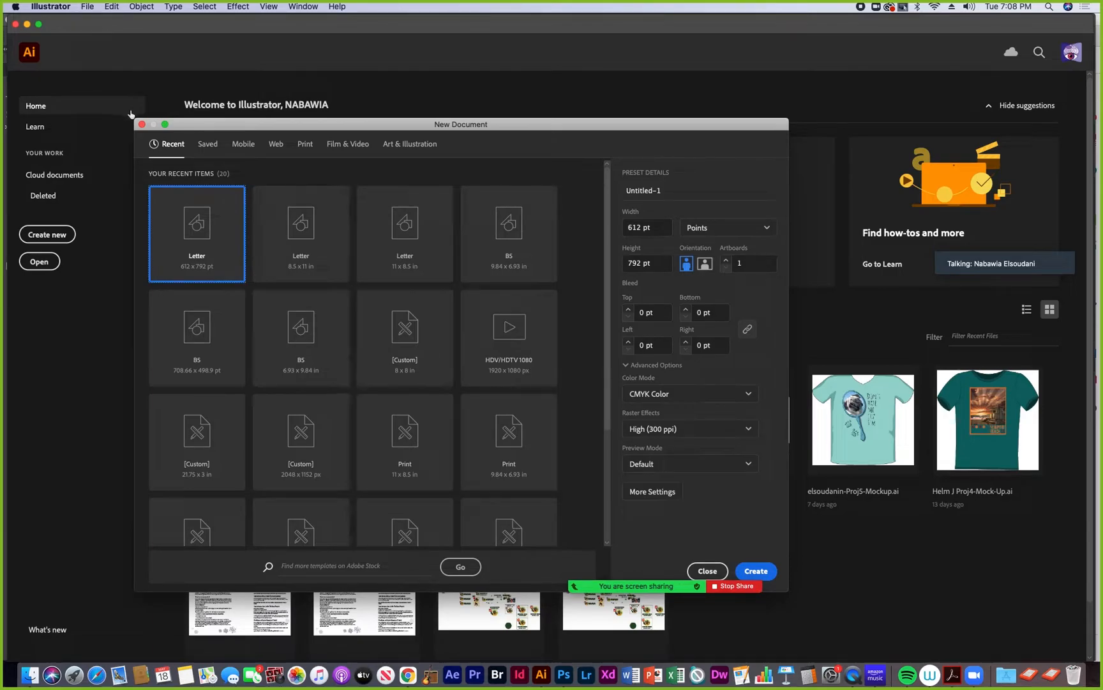
pyautogui.click(347, 147)
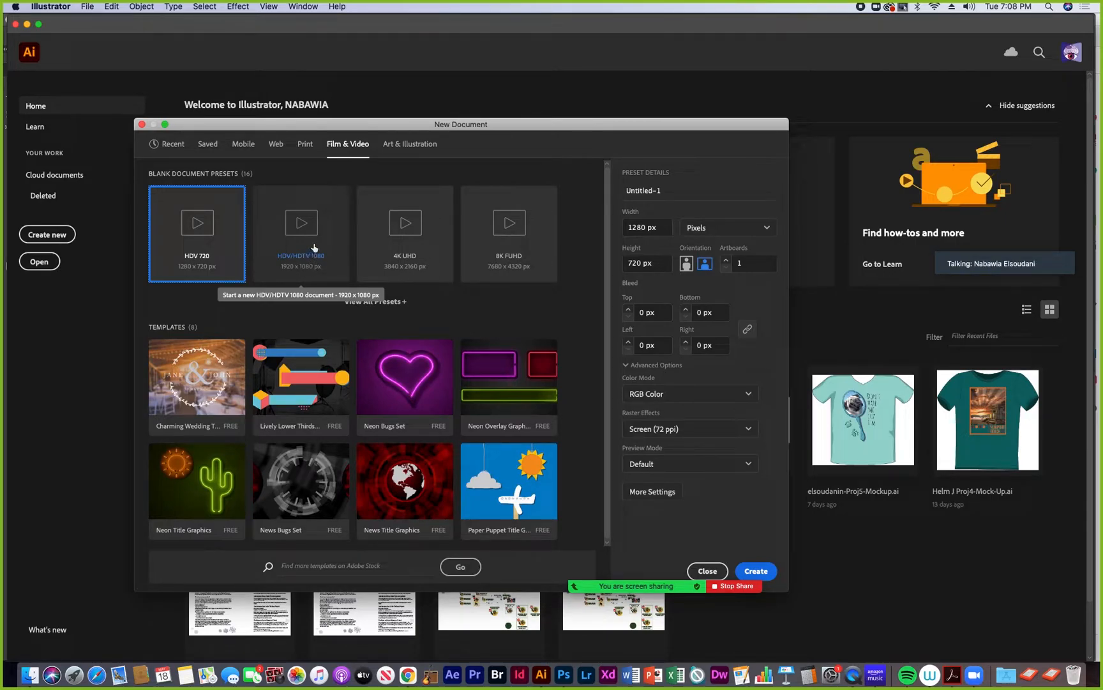
pyautogui.click(312, 252)
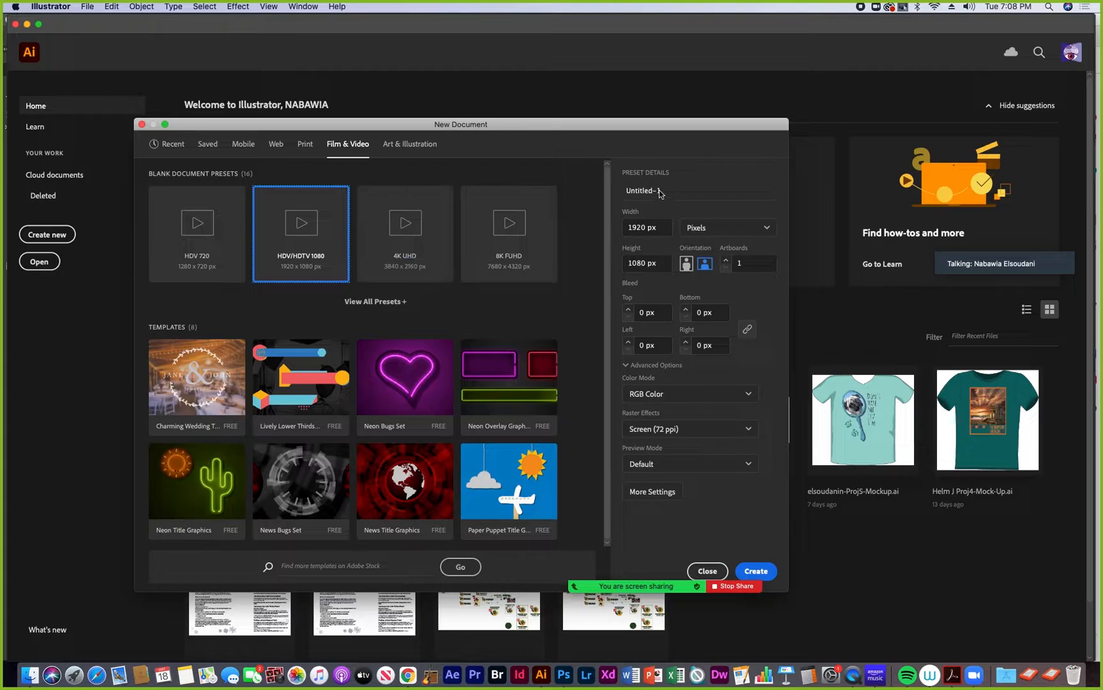
pyautogui.moveTo(678, 190); pyautogui.dragTo(616, 190)
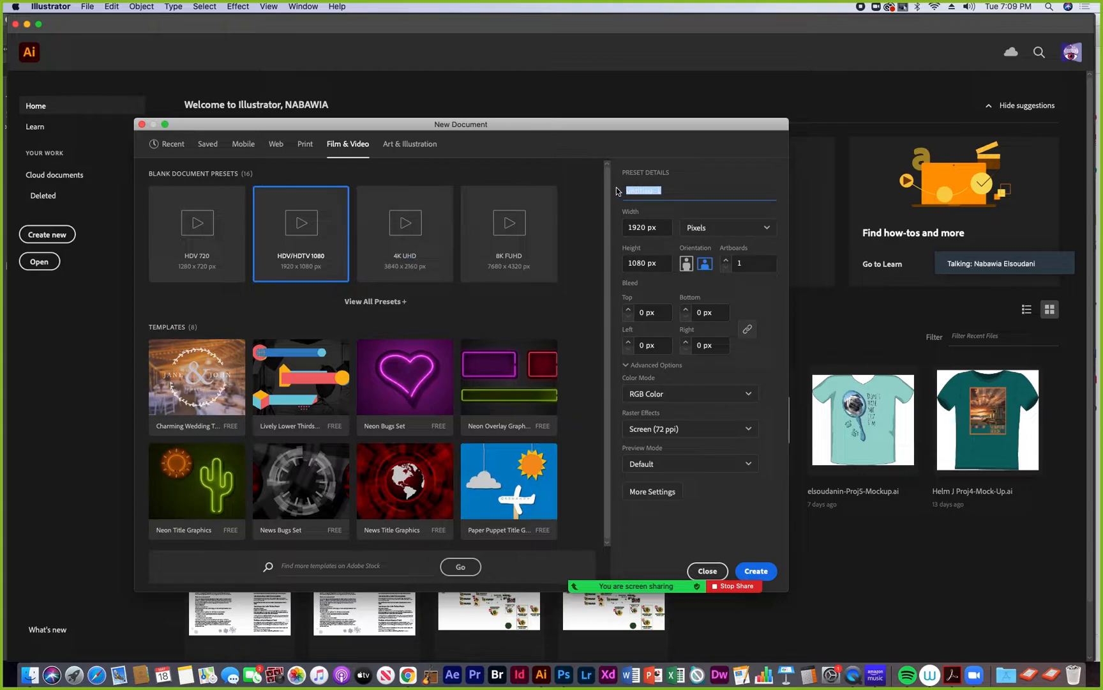
pyautogui.write('d')
pyautogui.write('urf bo')
pyautogui.write('ar')
pyautogui.click(757, 573)
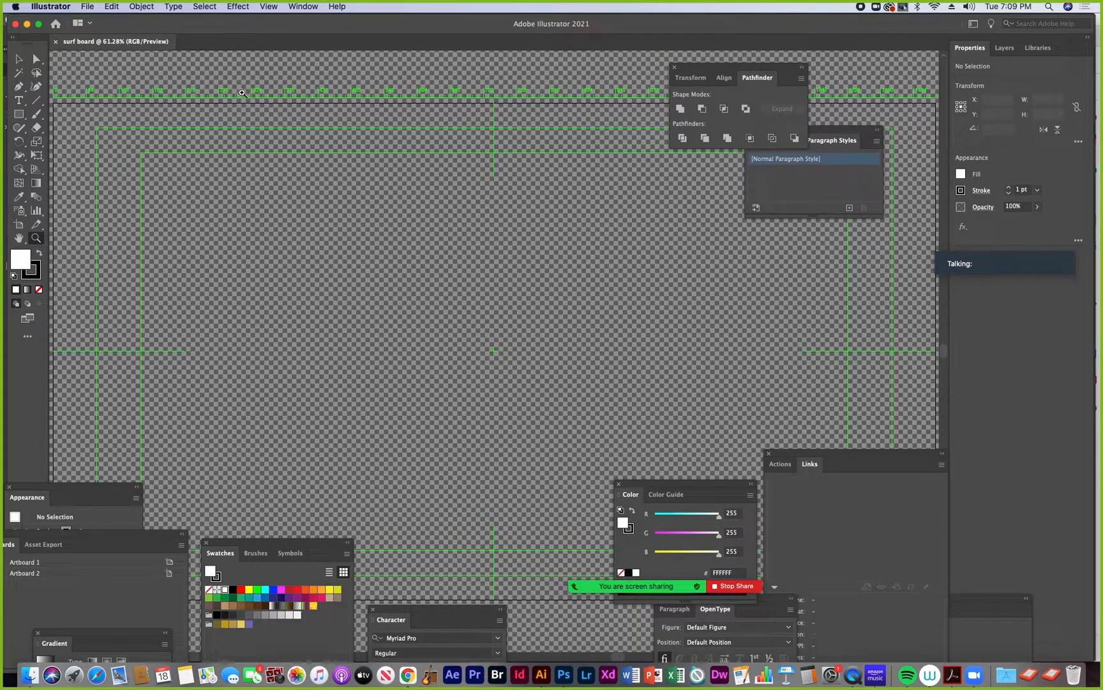
# Step: Reset the My Essentials WS workspace and reposition the floating swatches
pyautogui.click(297, 7)
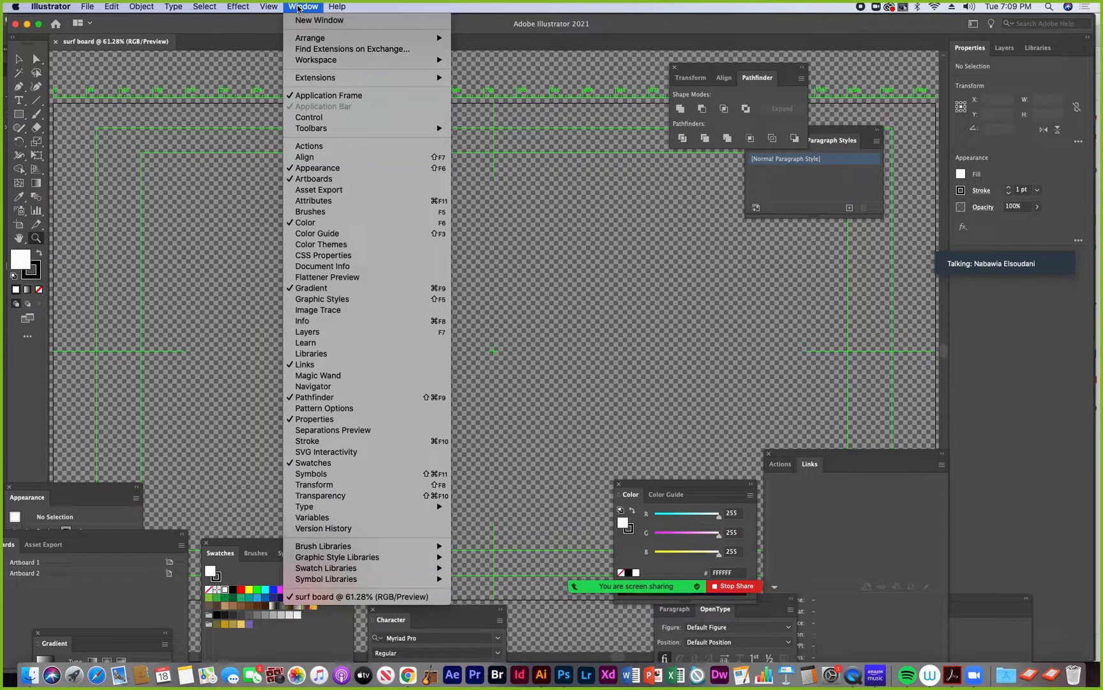
pyautogui.moveTo(341, 63)
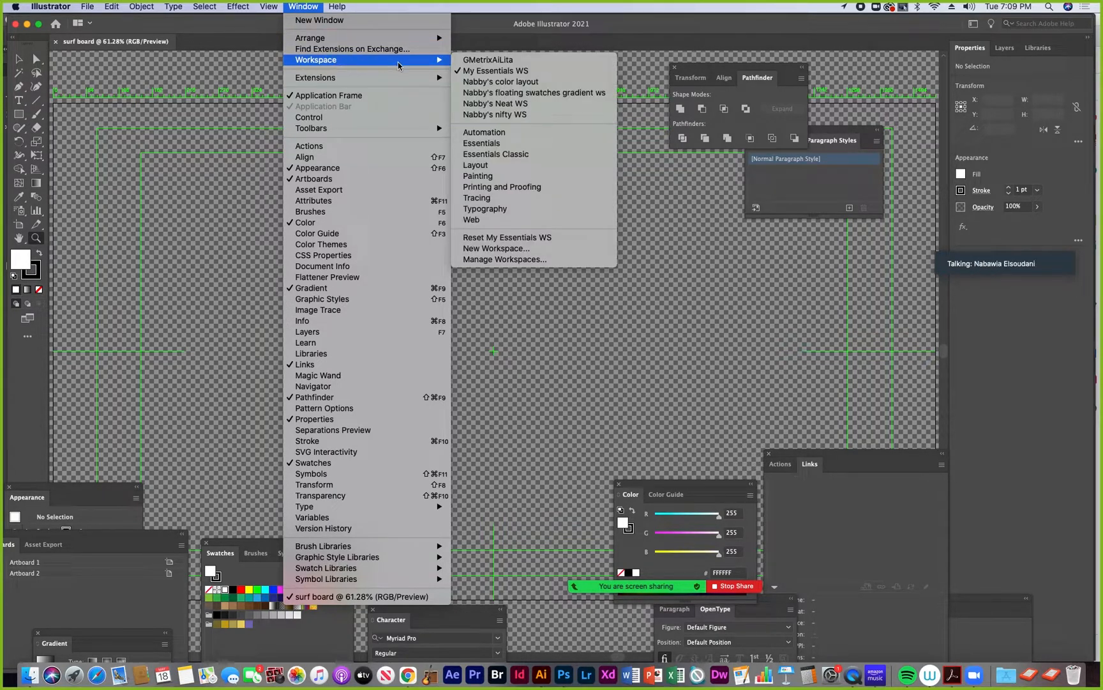
pyautogui.click(496, 239)
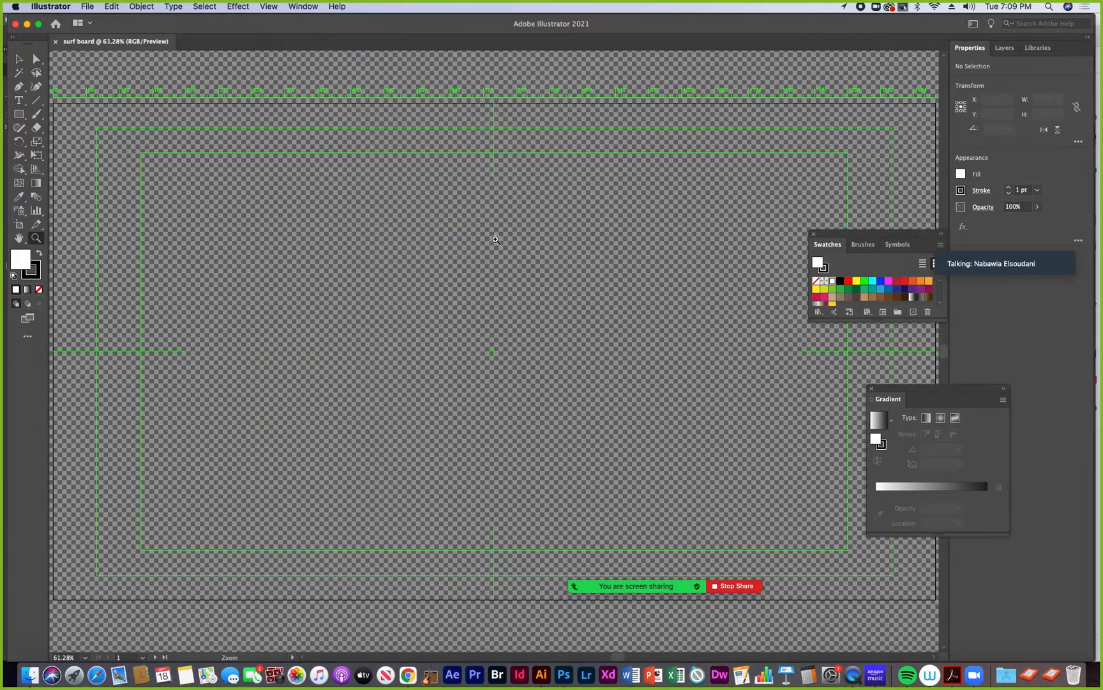
pyautogui.moveTo(869, 236); pyautogui.dragTo(884, 289)
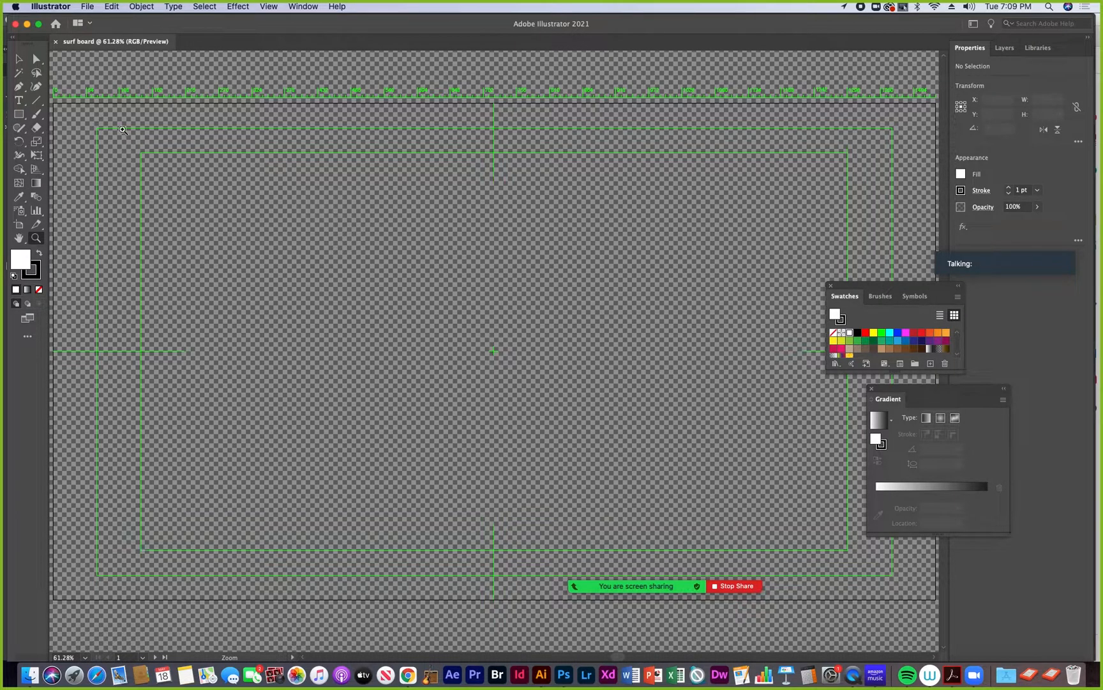
# Step: Draw a wide, flat ellipse about 624 x 141 px and center it on the artboard at X 960, Y 540.5 px
pyautogui.click(18, 117)
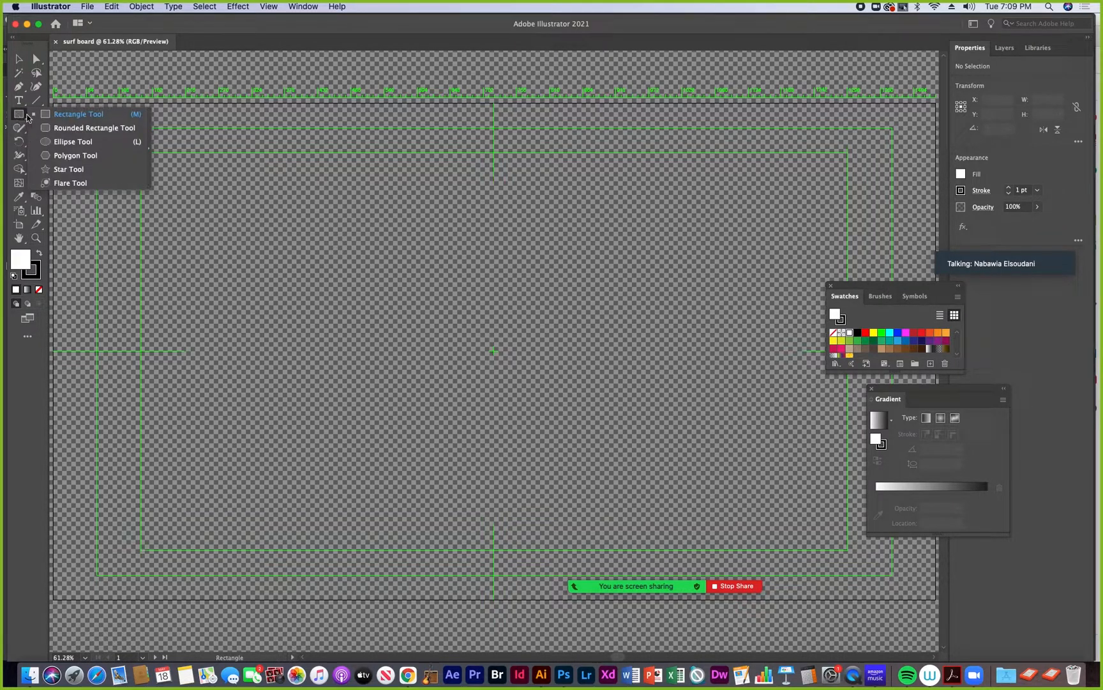
pyautogui.click(54, 142)
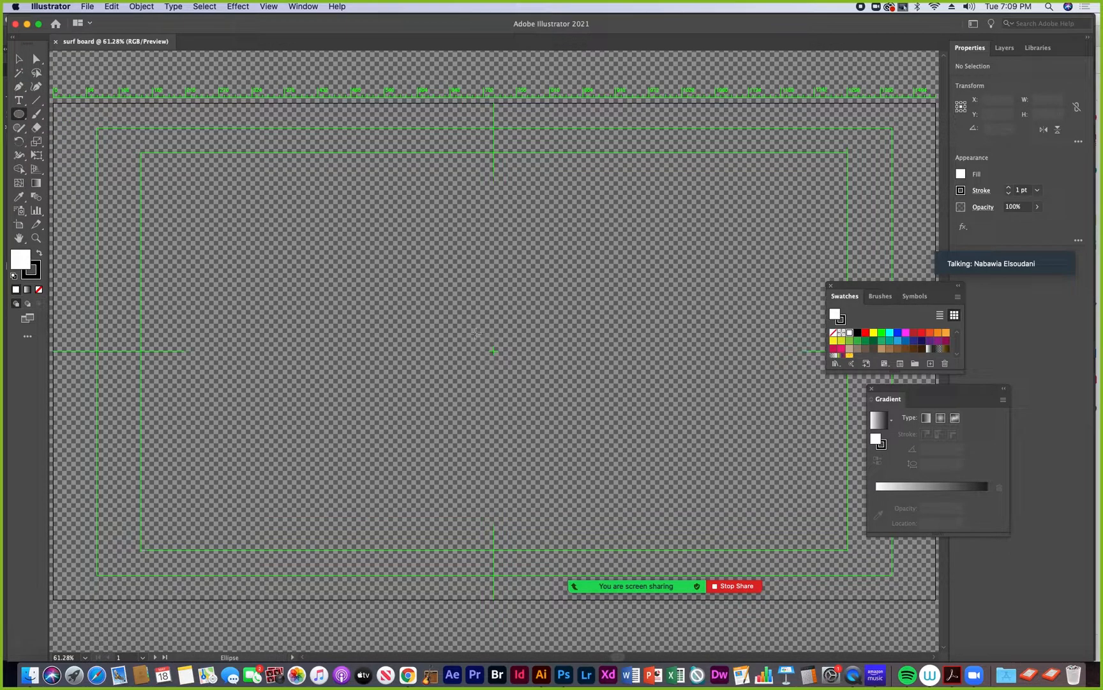
pyautogui.moveTo(352, 321); pyautogui.dragTo(639, 386)
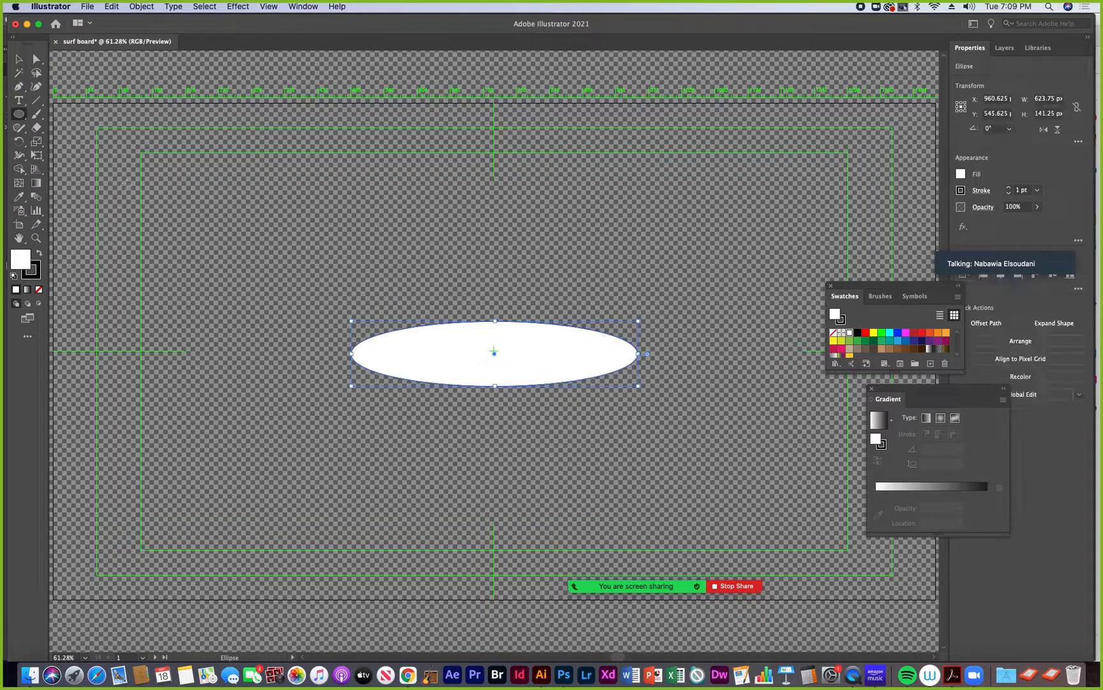
pyautogui.click(18, 59)
pyautogui.moveTo(433, 350); pyautogui.dragTo(441, 351)
# Step: Fill the ellipse with orange F15A24 and remove its stroke
pyautogui.moveTo(907, 288); pyautogui.dragTo(820, 255)
pyautogui.click(844, 300)
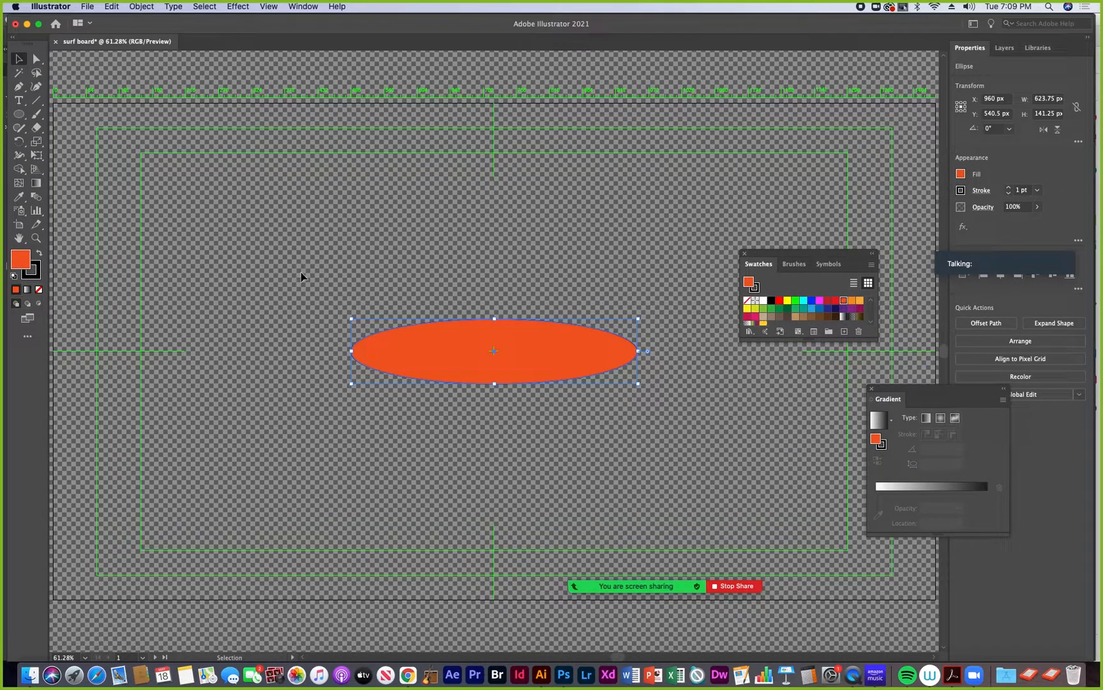
pyautogui.click(37, 273)
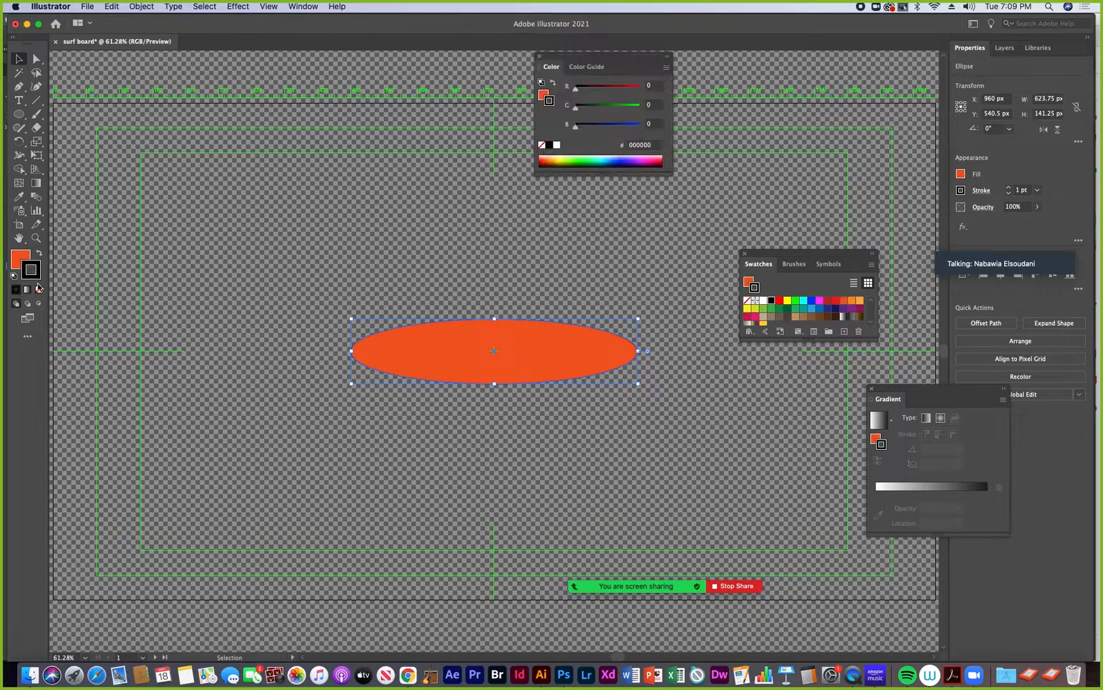
pyautogui.click(39, 290)
pyautogui.click(17, 256)
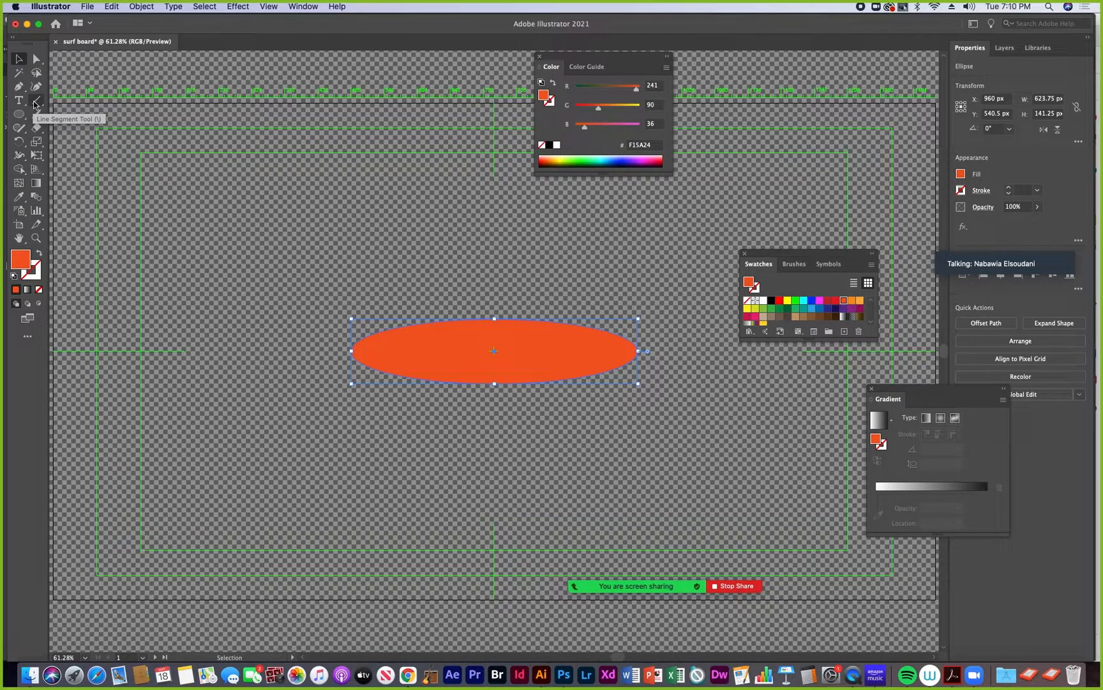
# Step: Draw an arc about 155 x 137 px across the ellipse from its upper edge to its lower edge
pyautogui.moveTo(36, 105); pyautogui.dragTo(69, 117)
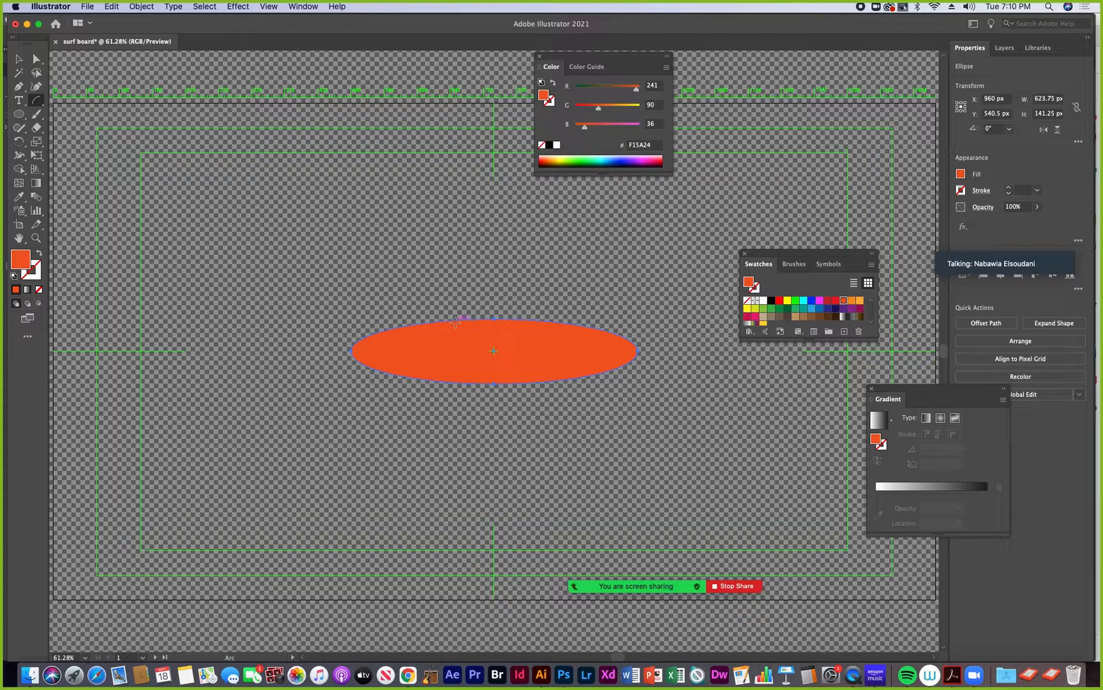
pyautogui.moveTo(449, 321); pyautogui.dragTo(518, 383)
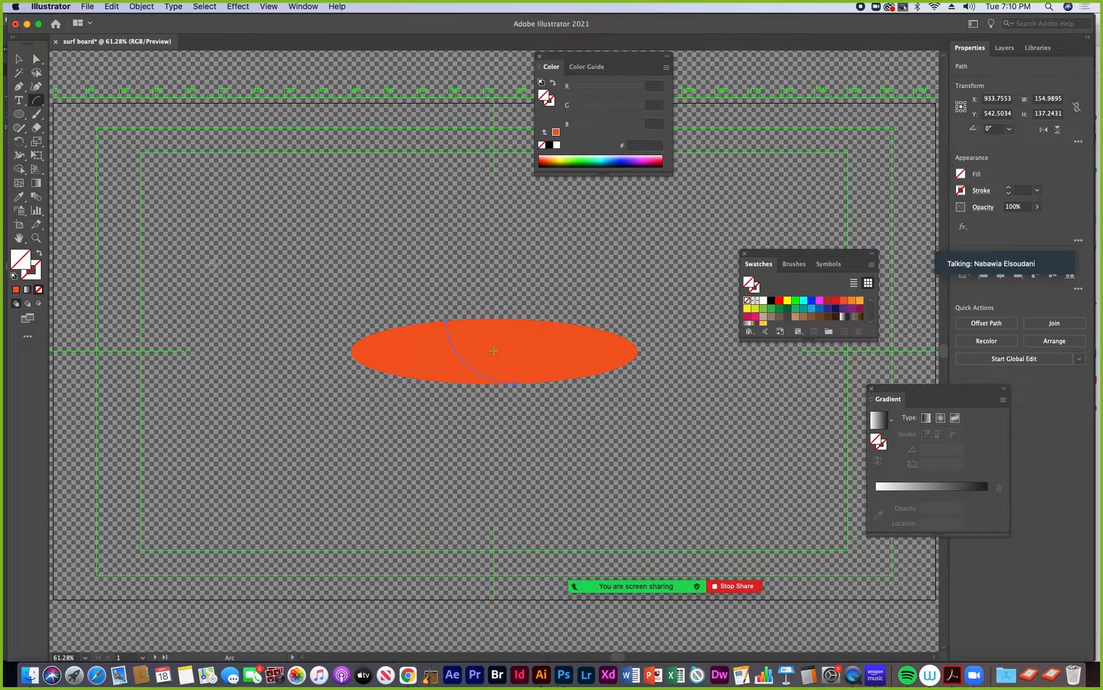
# Step: Convert the orange ellipse's left anchor point to a corner, giving the surfboard a pointed nose
pyautogui.click(37, 60)
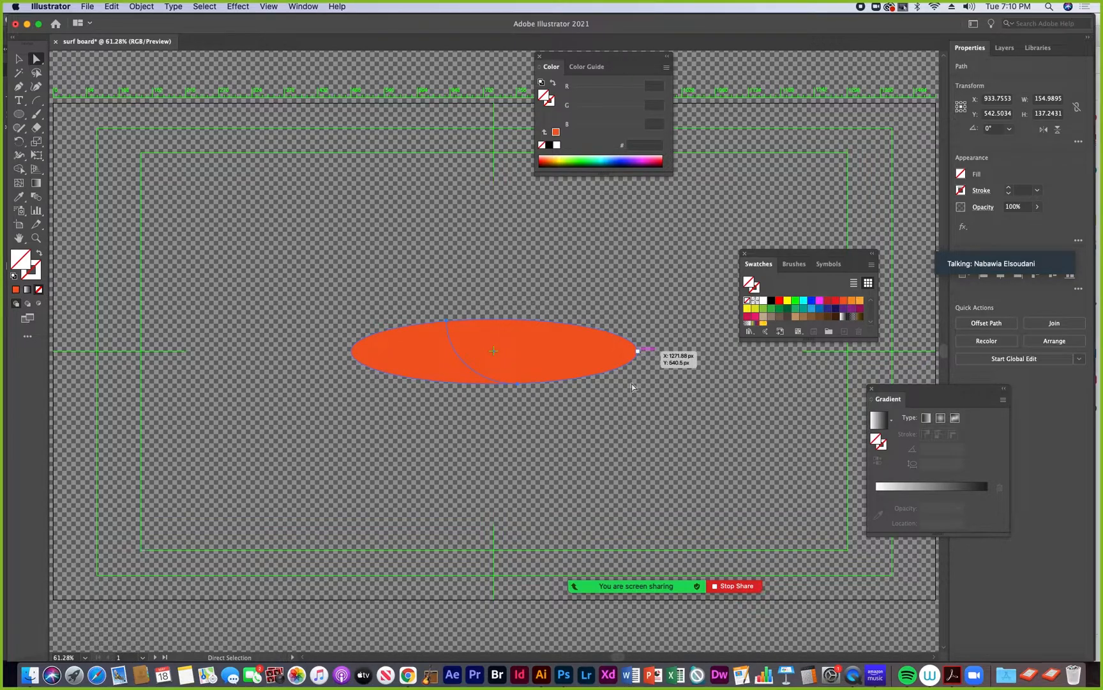
pyautogui.click(563, 676)
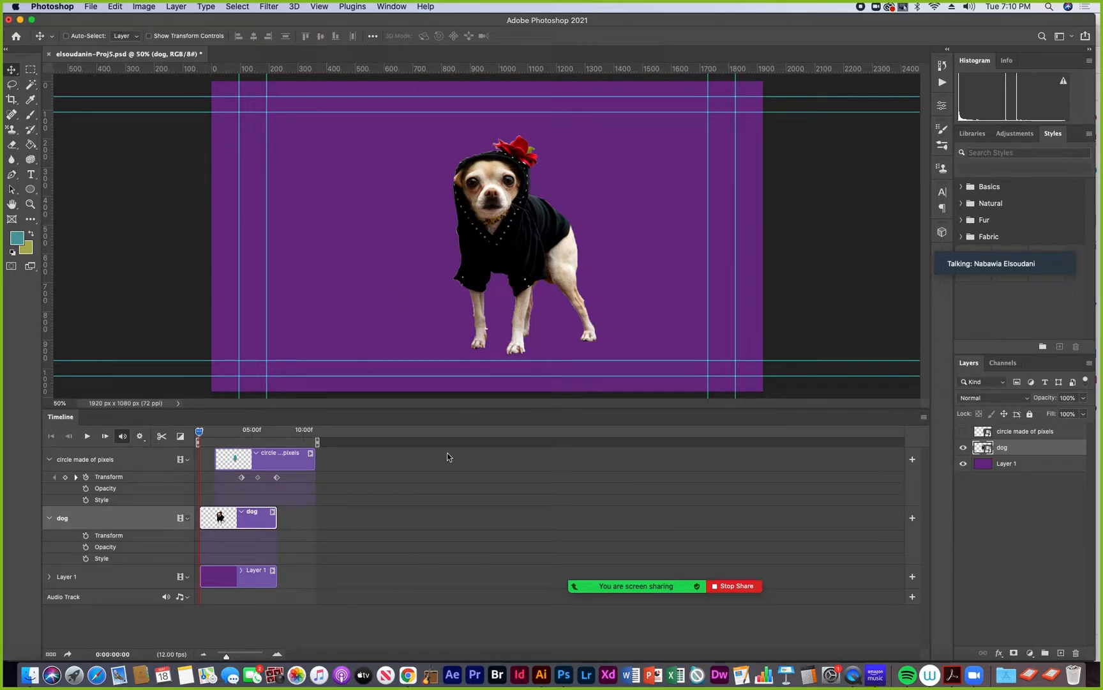
pyautogui.click(541, 675)
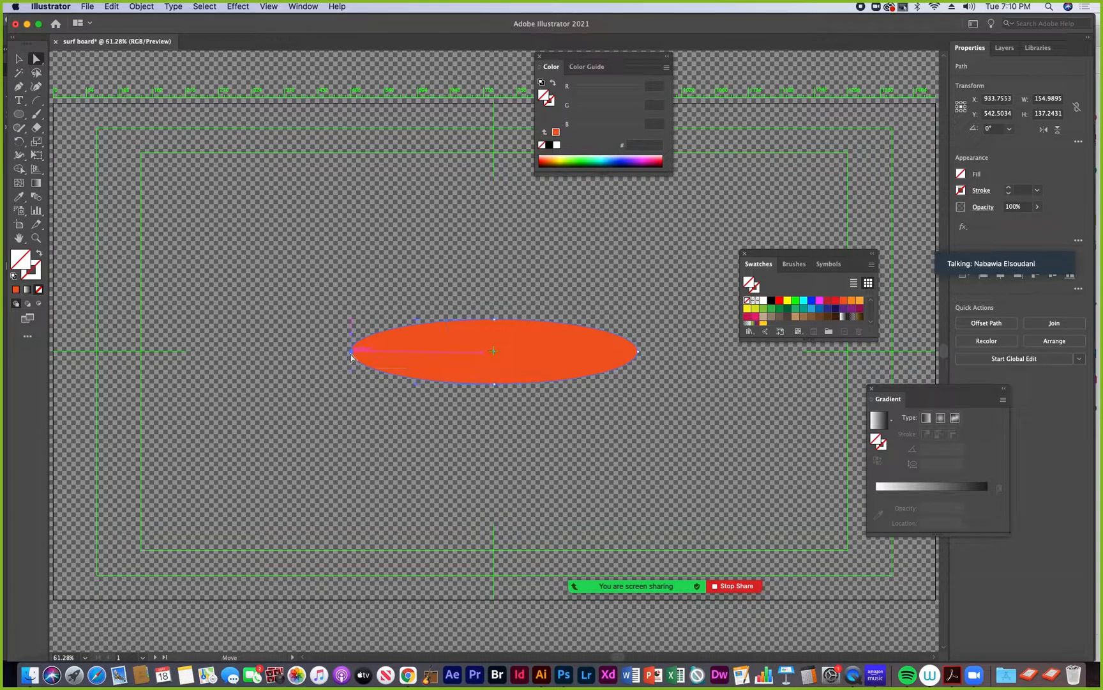
pyautogui.click(351, 354)
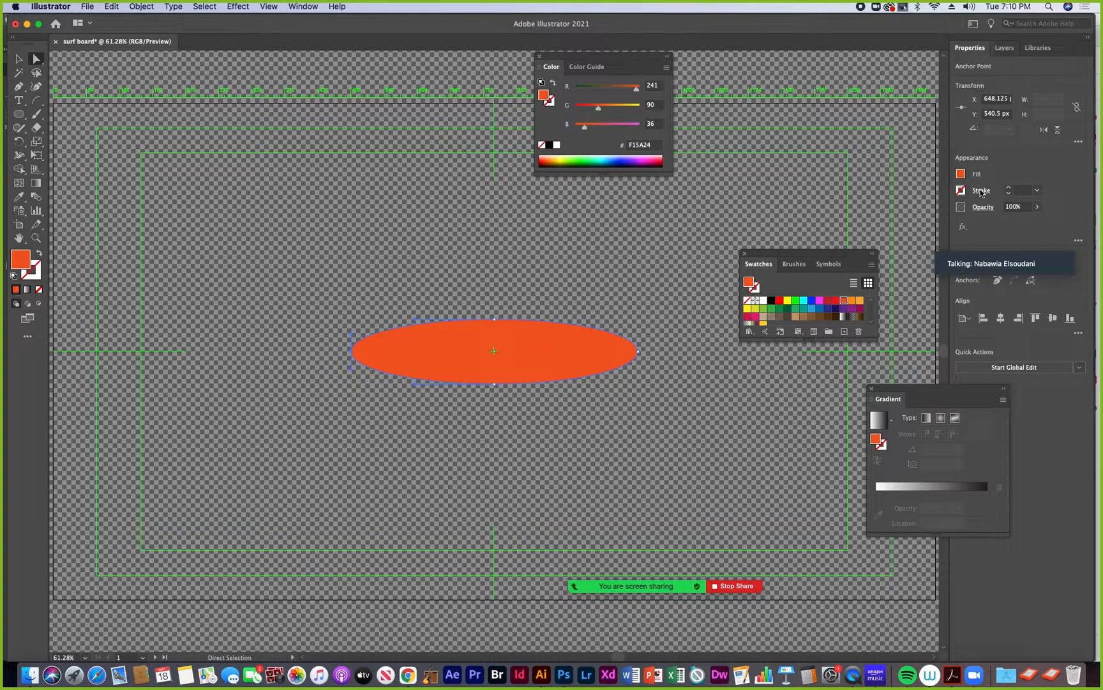
pyautogui.moveTo(1009, 248); pyautogui.dragTo(817, 371)
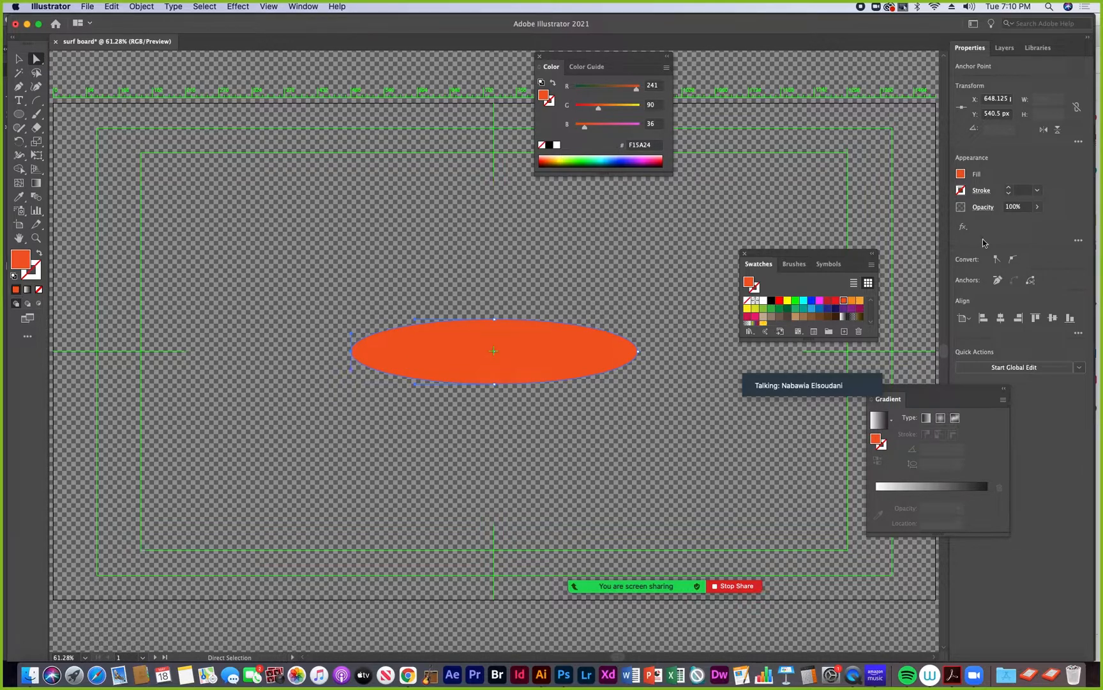
pyautogui.click(997, 260)
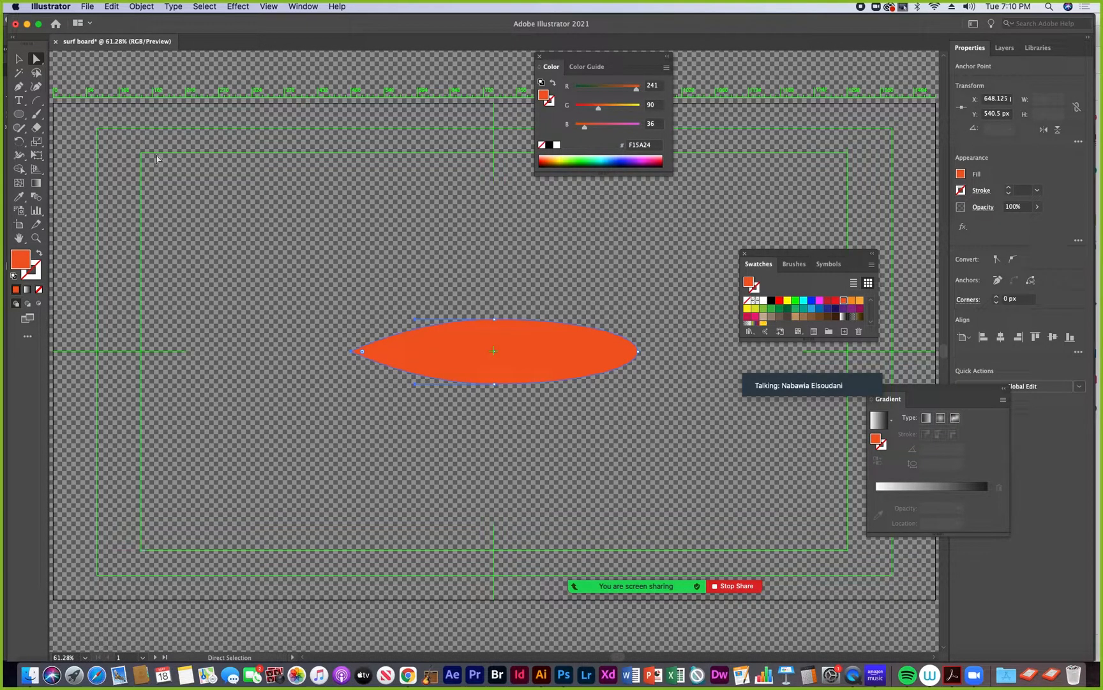
# Step: Give the arc across the board a green stroke (R 34, G 181, B 115) with no fill
pyautogui.click(19, 59)
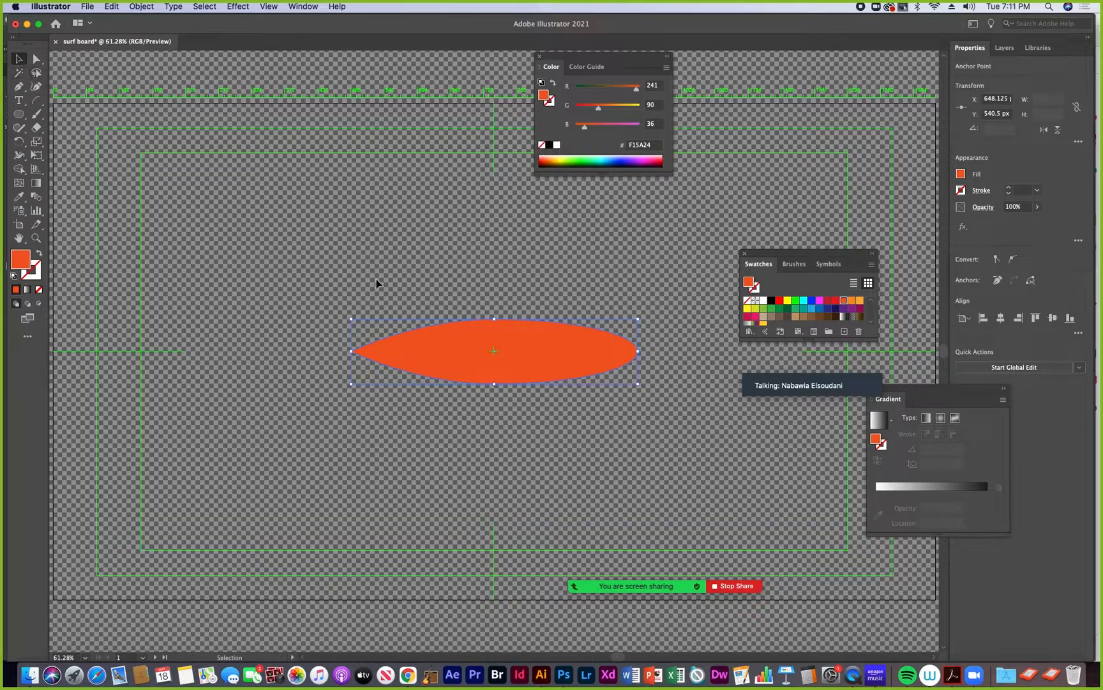
pyautogui.click(471, 367)
pyautogui.click(457, 355)
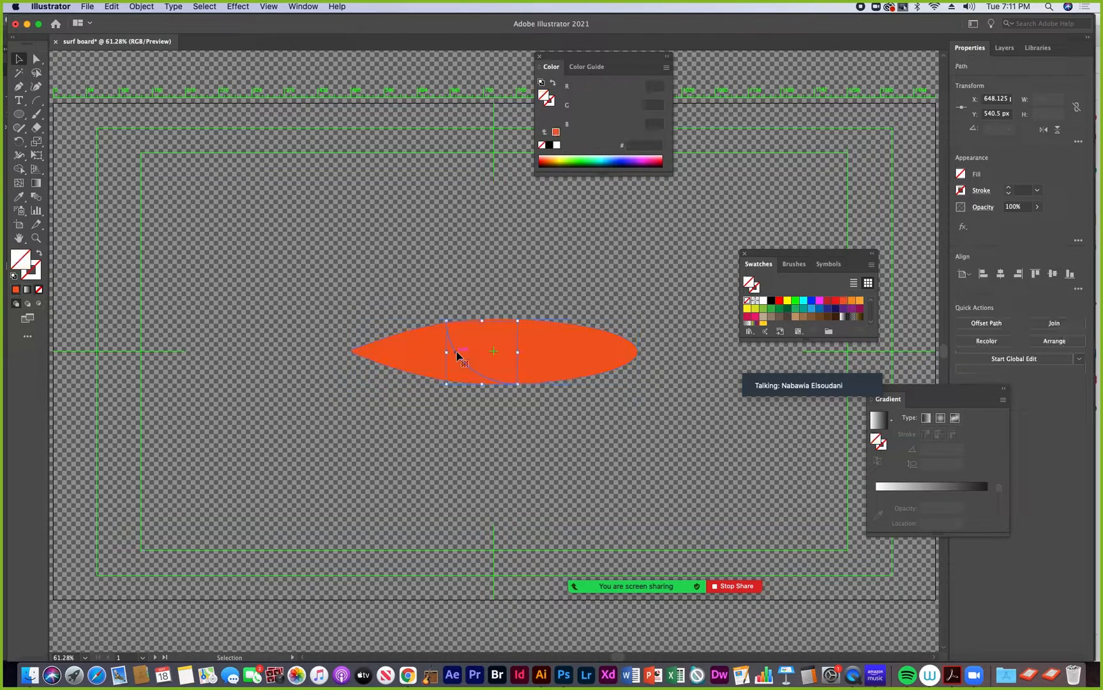
pyautogui.click(36, 277)
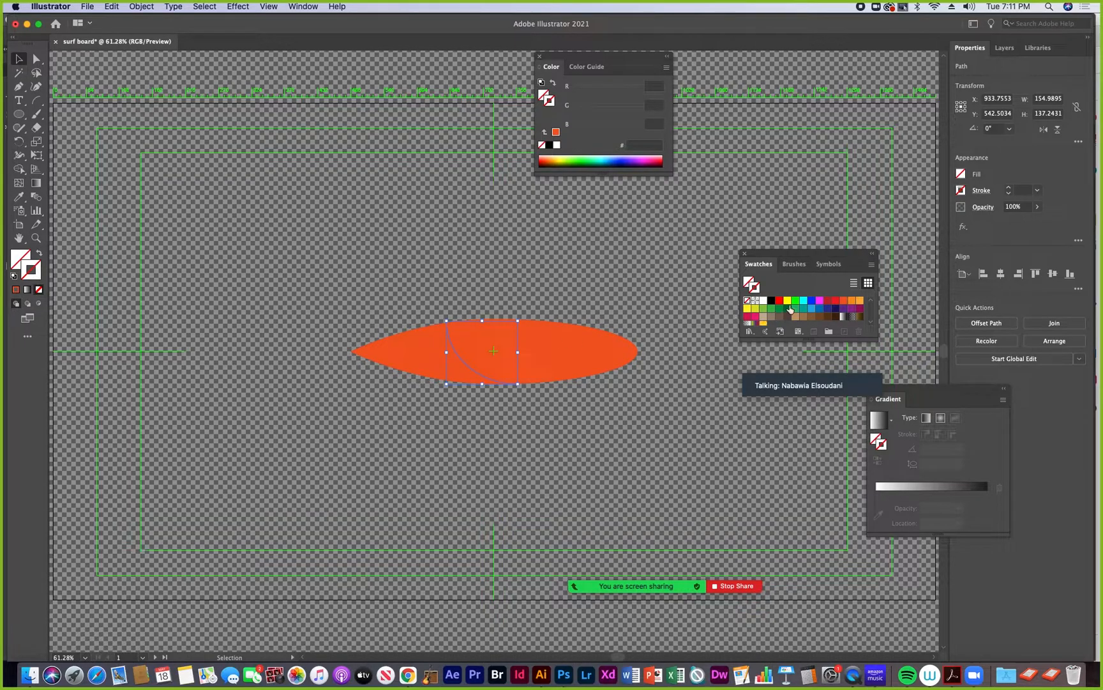
pyautogui.click(804, 302)
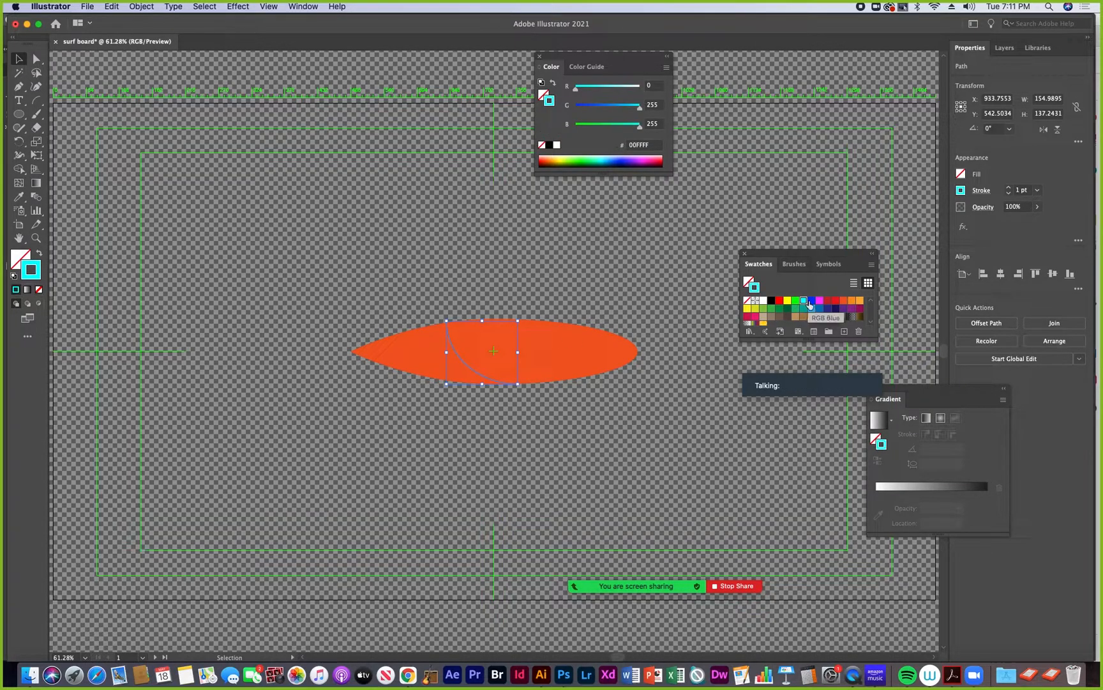
pyautogui.click(820, 309)
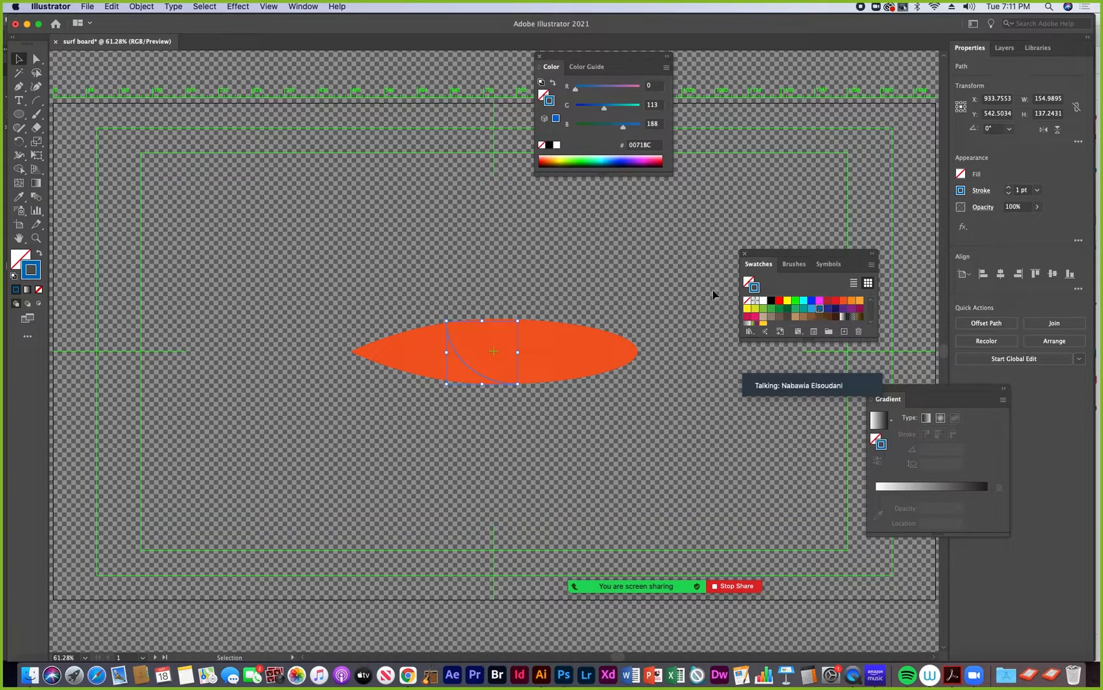
pyautogui.click(795, 308)
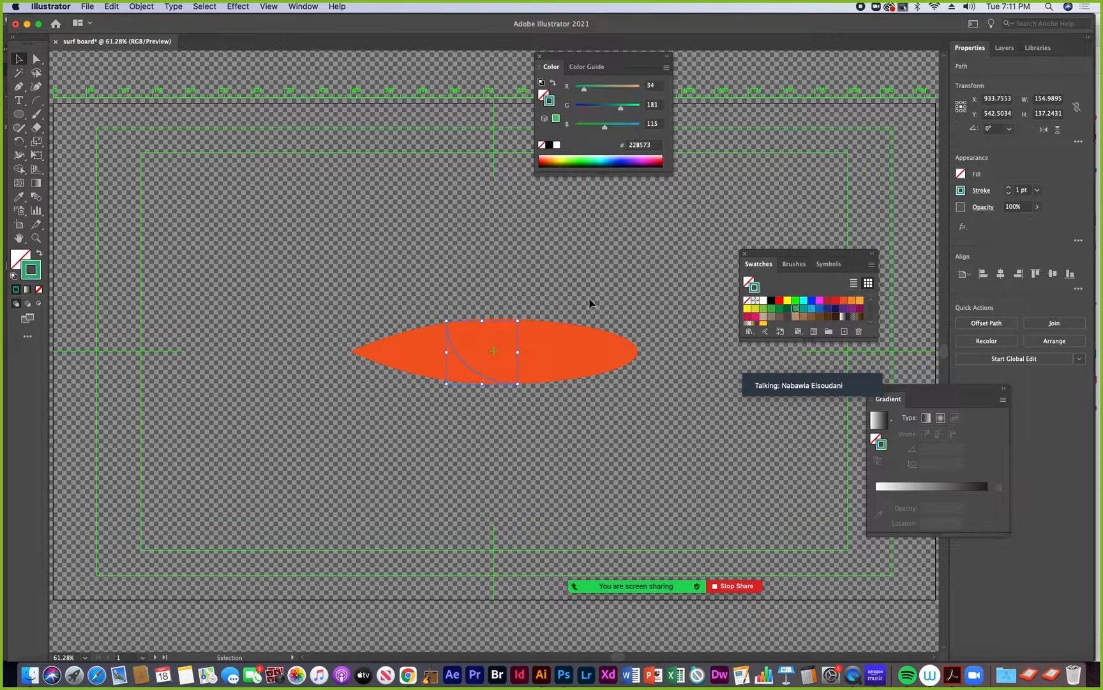
pyautogui.click(529, 294)
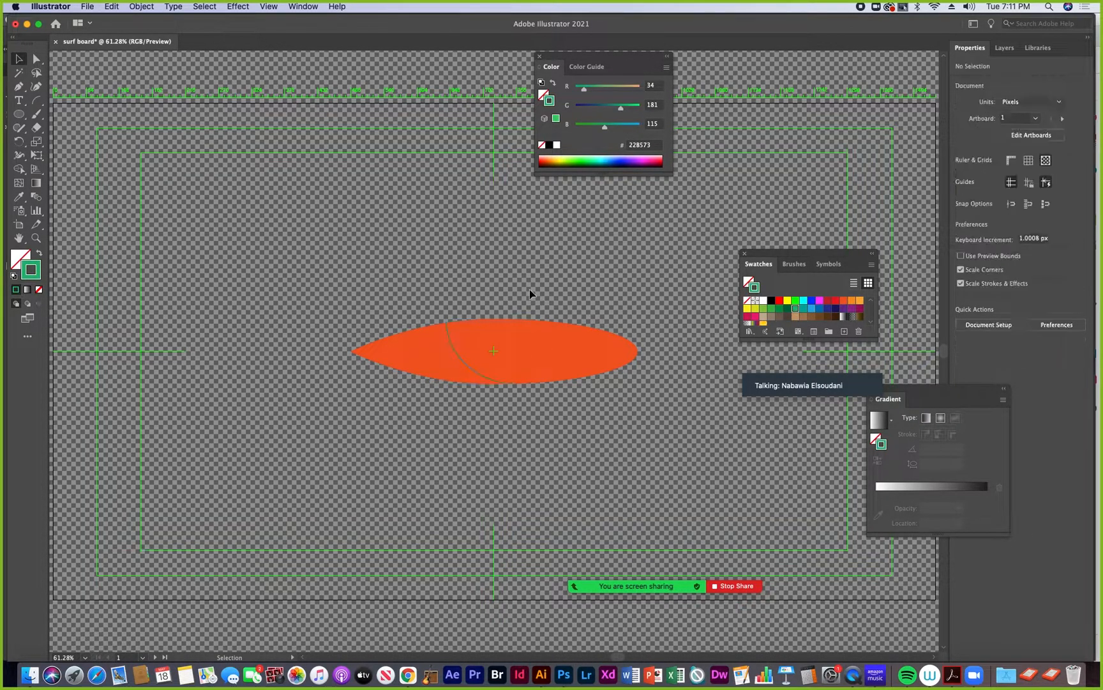
# Step: Adjust the arc's upper and lower endpoints so they sit exactly on the board's outline
pyautogui.click(37, 238)
pyautogui.click(499, 346)
pyautogui.click(499, 347)
pyautogui.click(500, 347)
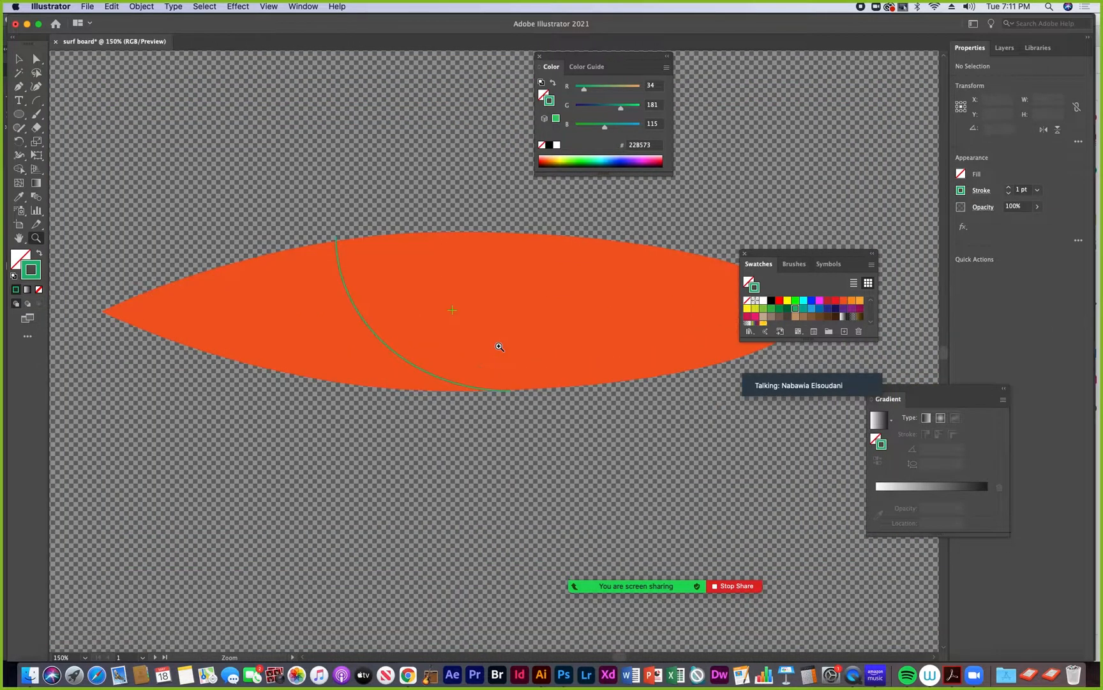
pyautogui.click(500, 346)
pyautogui.click(37, 60)
pyautogui.moveTo(274, 208); pyautogui.dragTo(277, 212)
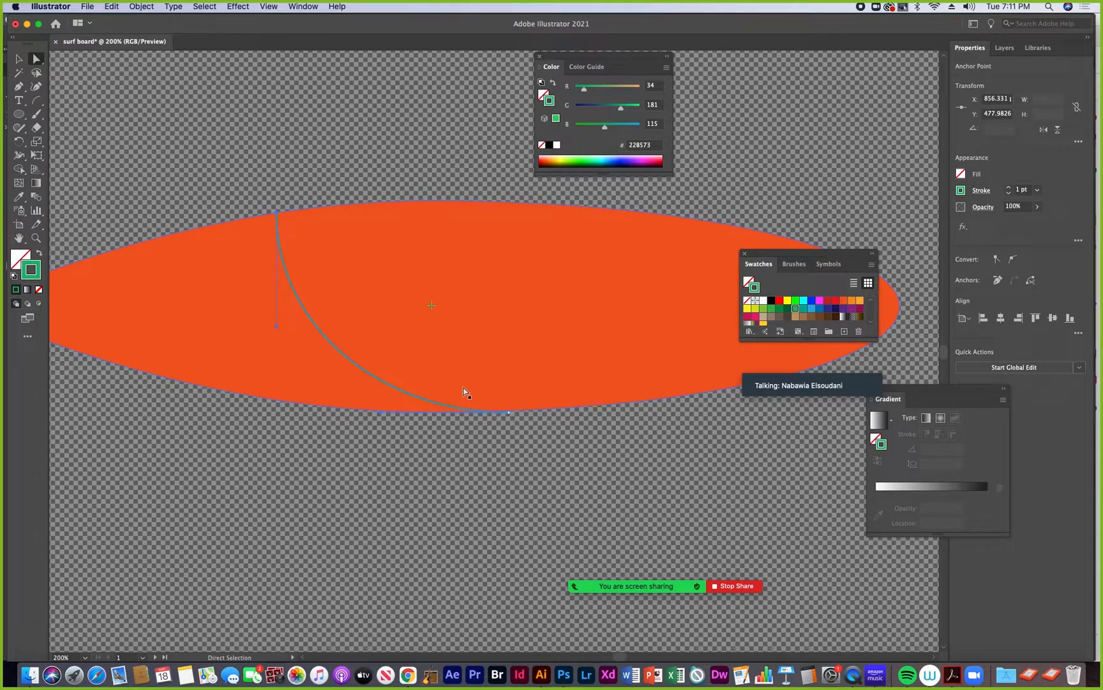
pyautogui.moveTo(508, 412); pyautogui.dragTo(504, 413)
pyautogui.click(20, 58)
pyautogui.press('super+minus')
pyautogui.press('super+minus')
pyautogui.moveTo(454, 312); pyautogui.dragTo(348, 299)
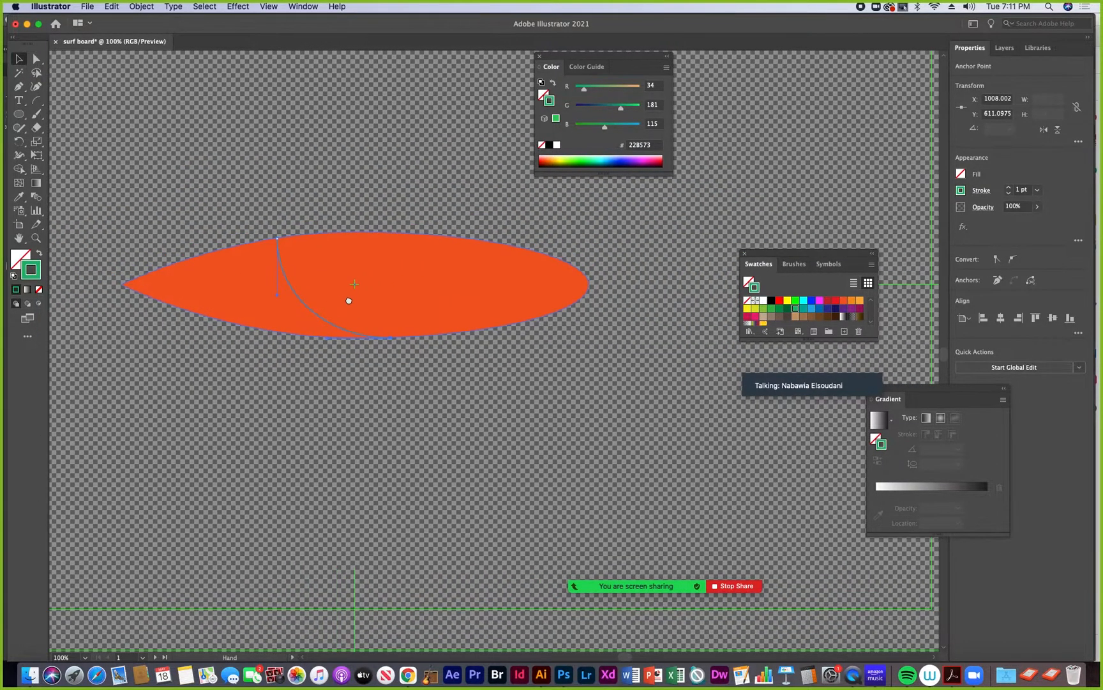
pyautogui.click(246, 326)
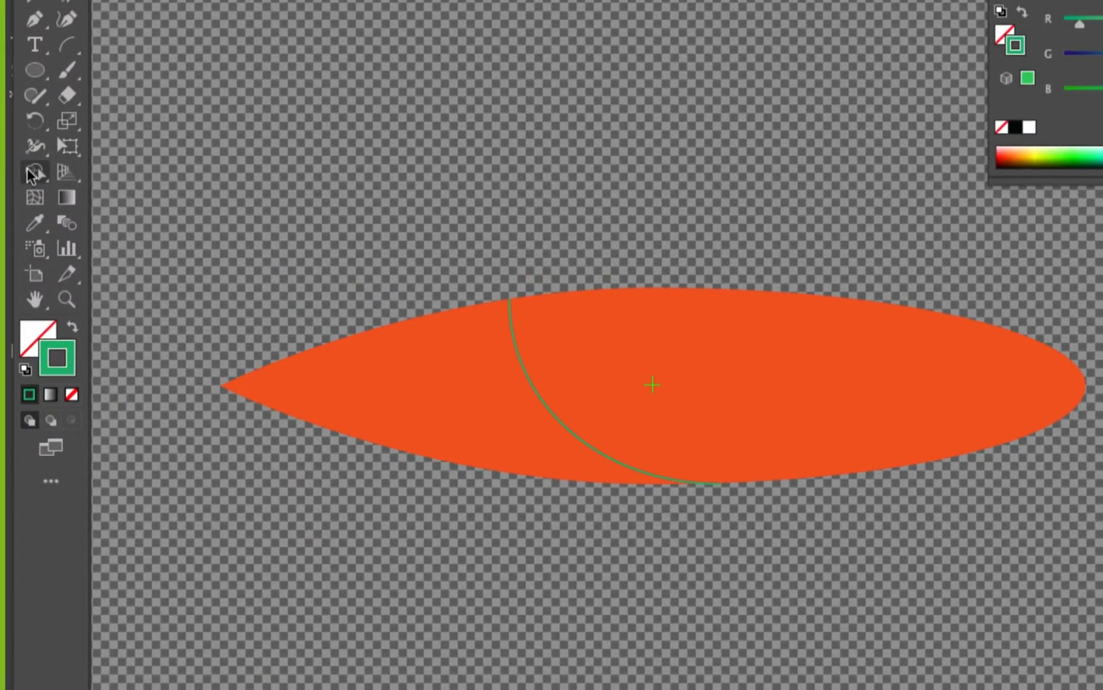
# Step: Select the board and arc together for the Live Paint Bucket, and move and enlarge the floating swatches
pyautogui.press('x')
pyautogui.click(32, 174)
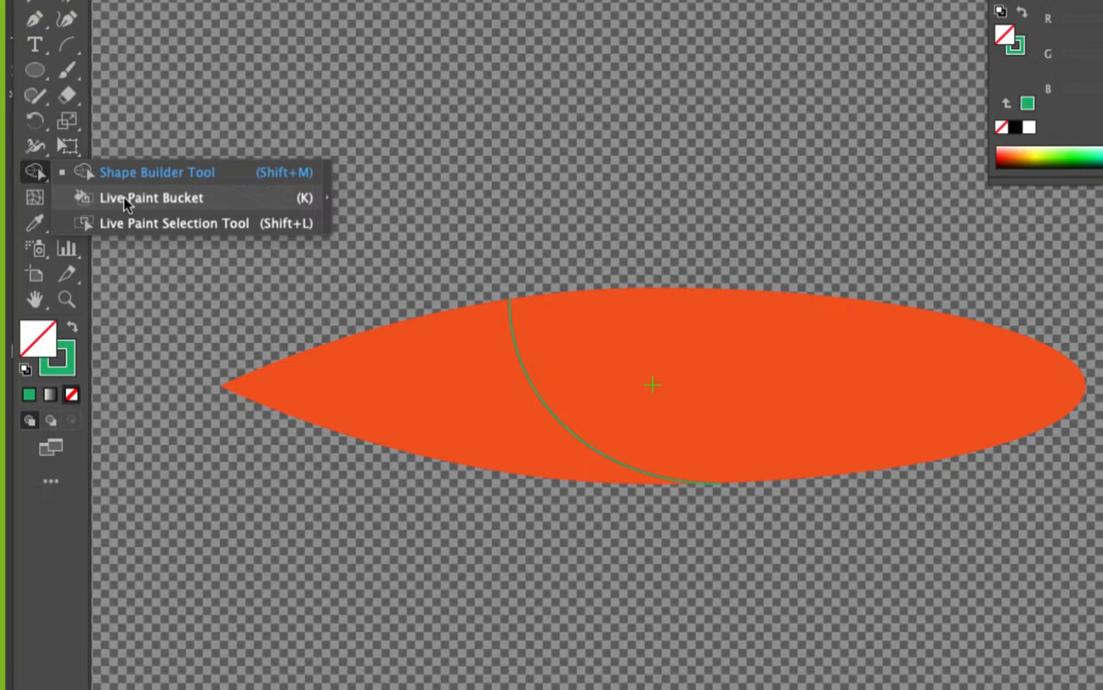
pyautogui.click(83, 195)
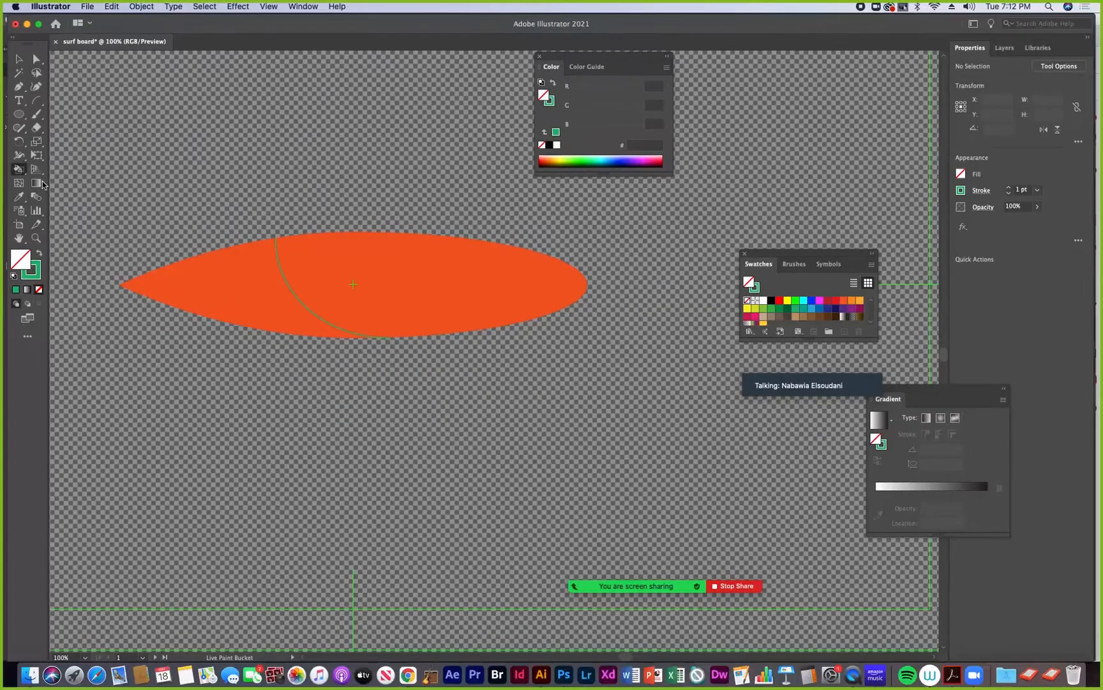
pyautogui.click(18, 58)
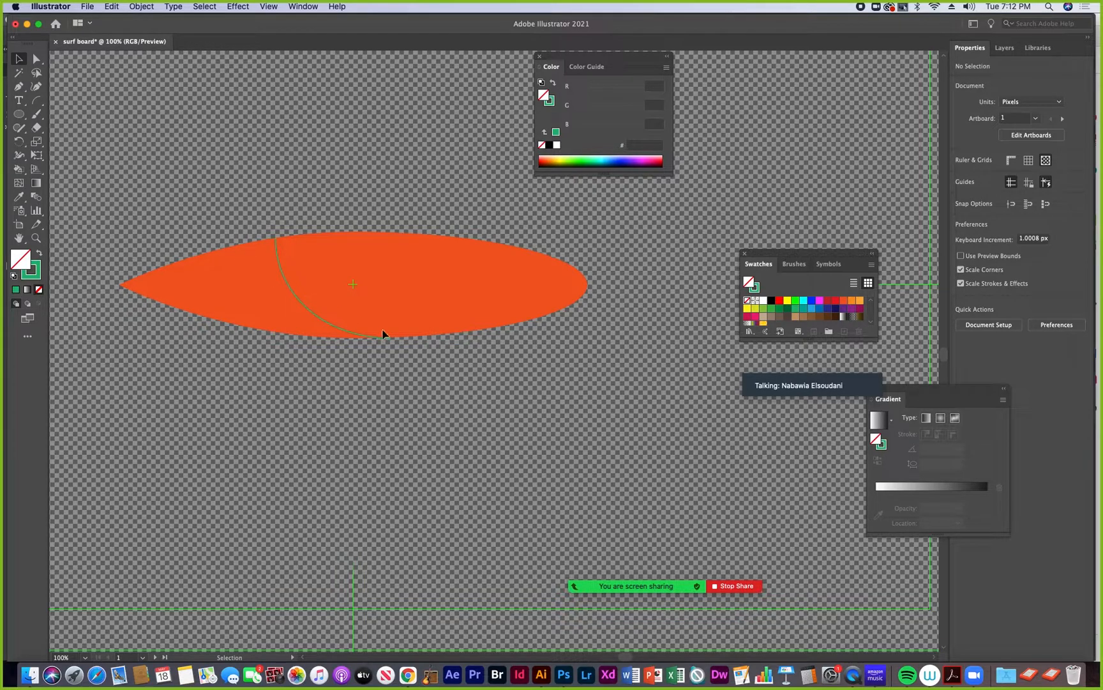
pyautogui.moveTo(282, 267); pyautogui.dragTo(219, 212)
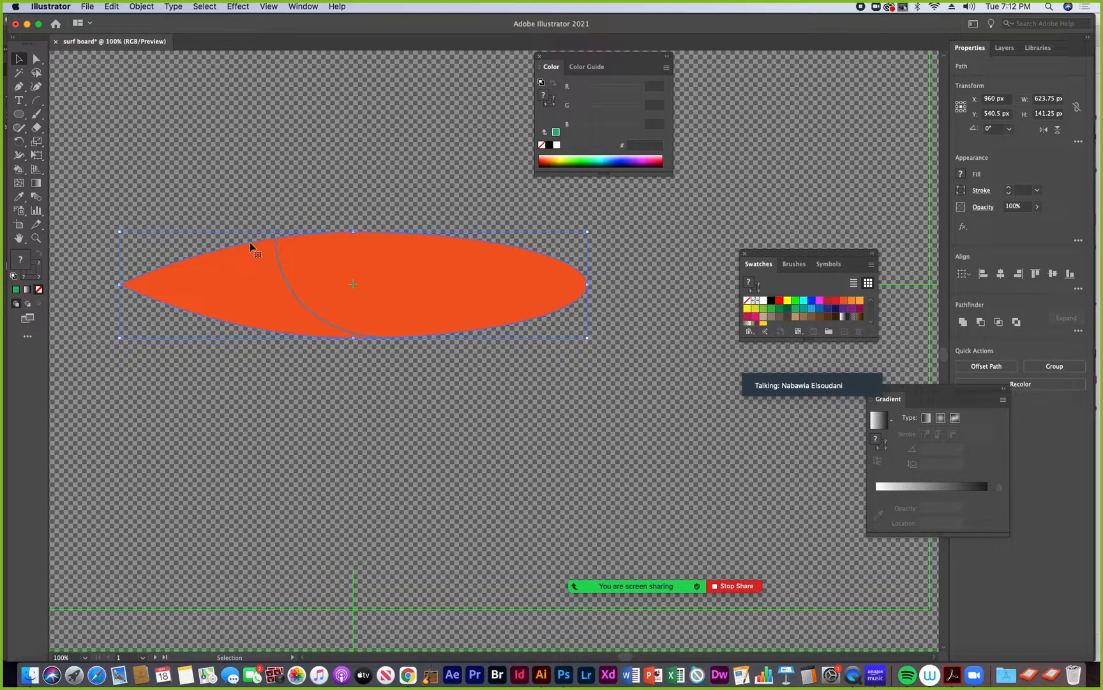
pyautogui.click(19, 173)
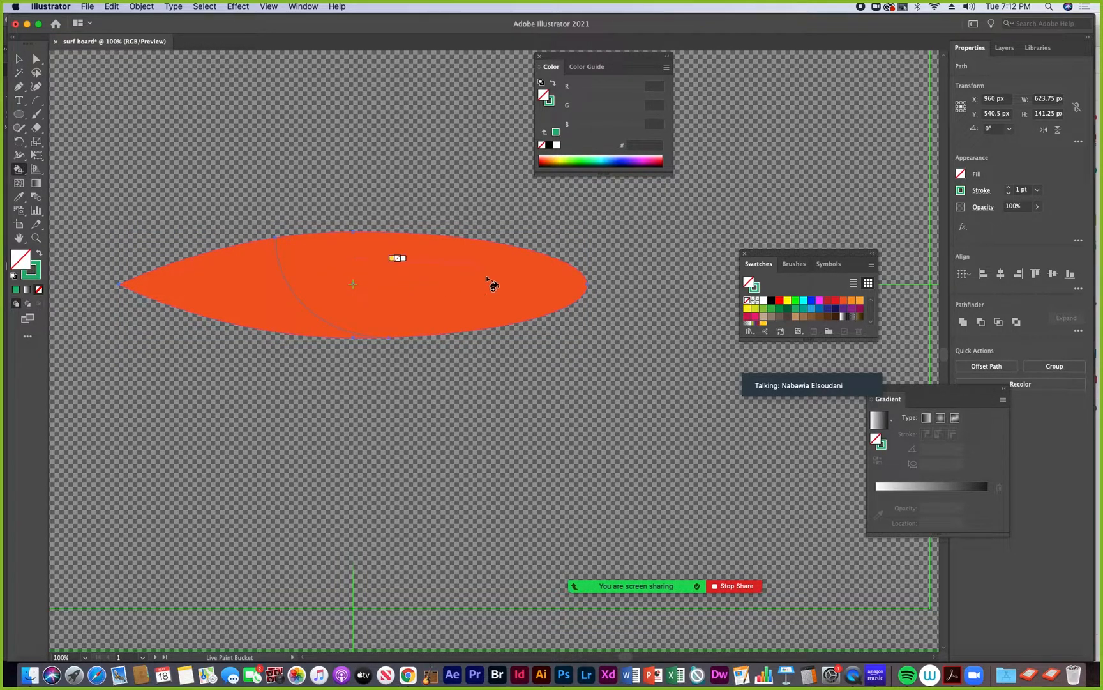
pyautogui.moveTo(763, 254); pyautogui.dragTo(650, 205)
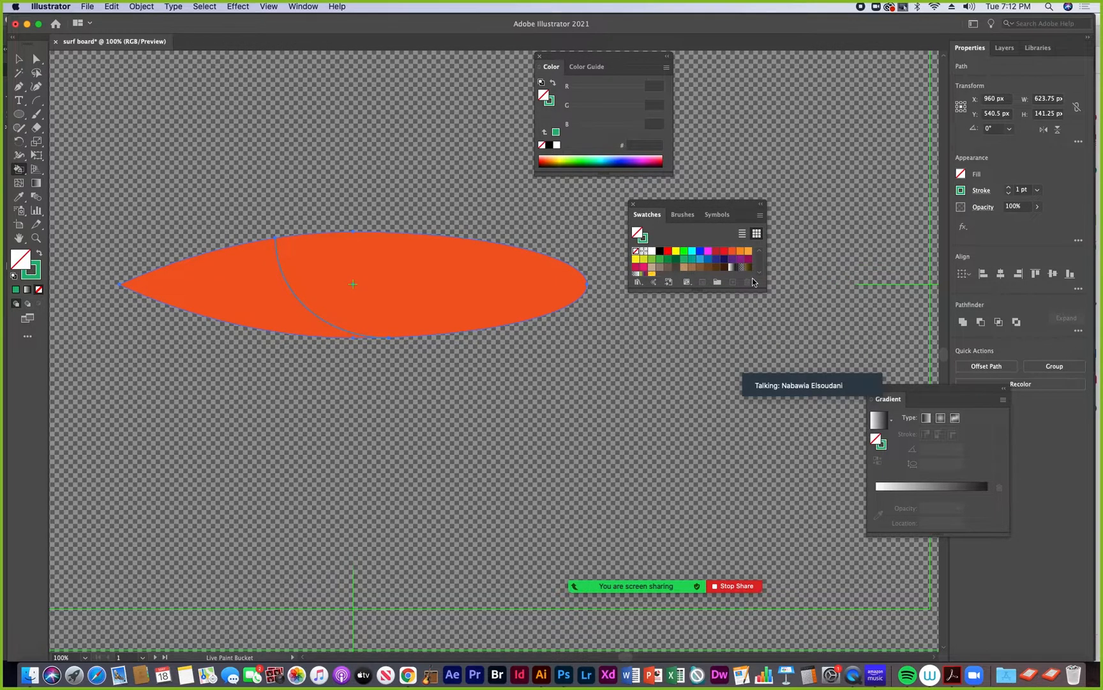
pyautogui.moveTo(764, 320); pyautogui.dragTo(791, 381)
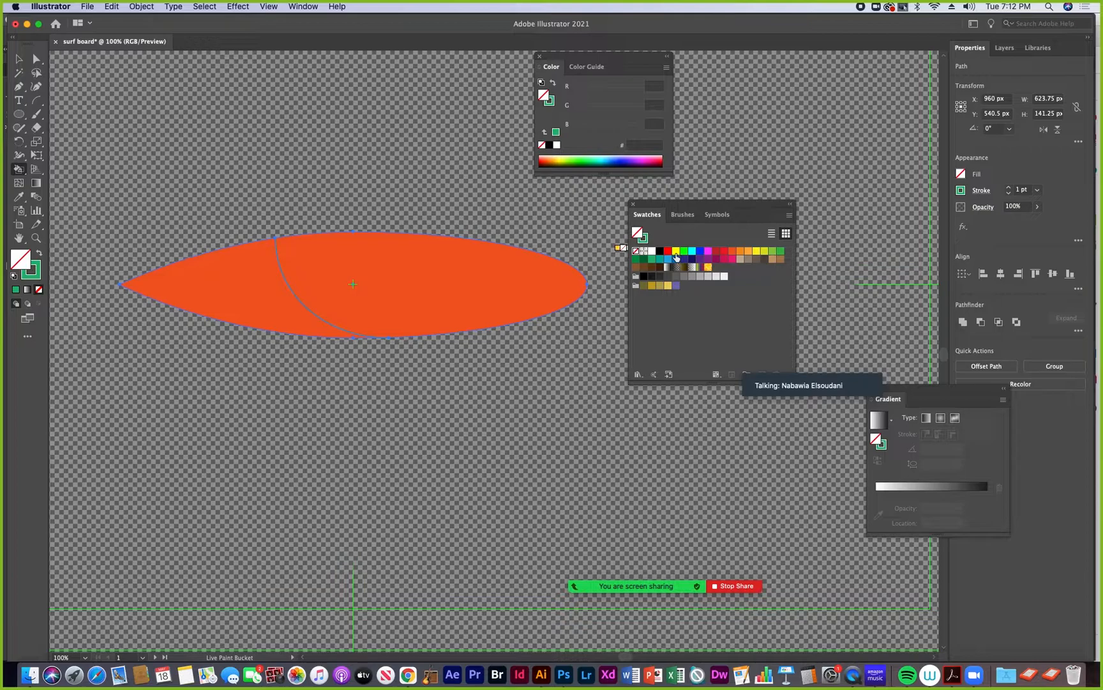
# Step: Create a Live Paint group from the board and arc by filling the section right of the arc with cyan 00FFFF
pyautogui.click(675, 251)
pyautogui.press('Right')
pyautogui.press('Right')
pyautogui.press('Right')
pyautogui.press('Right')
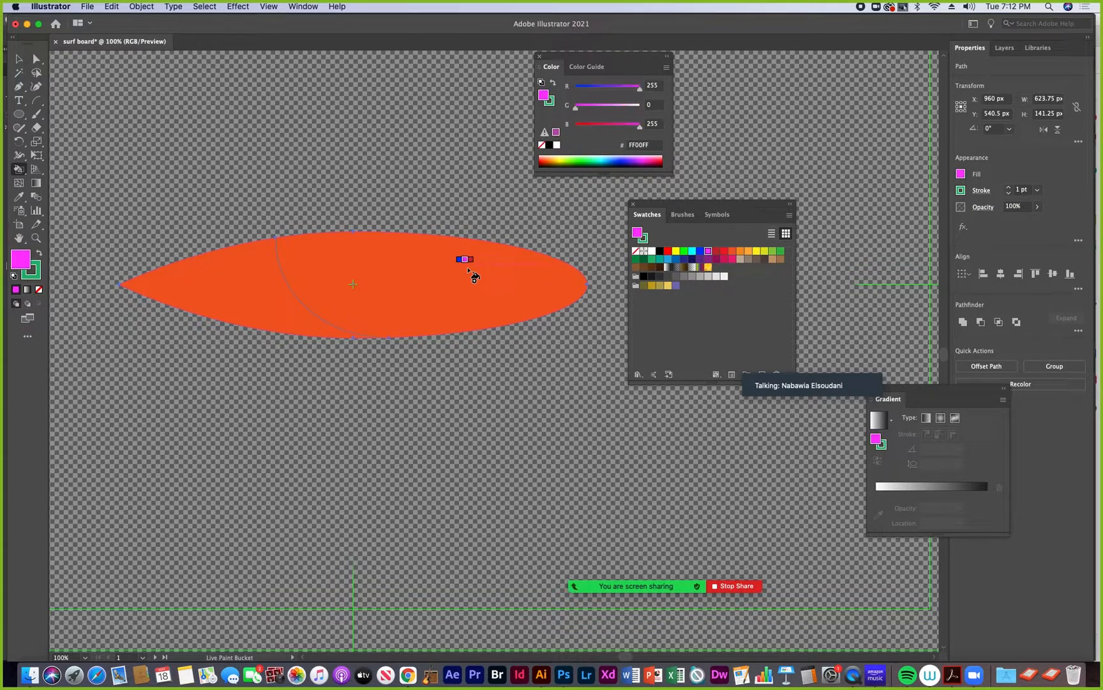
pyautogui.press('Right')
pyautogui.press('Right')
pyautogui.press('Left')
pyautogui.press('Left')
pyautogui.press('Left')
pyautogui.press('Left')
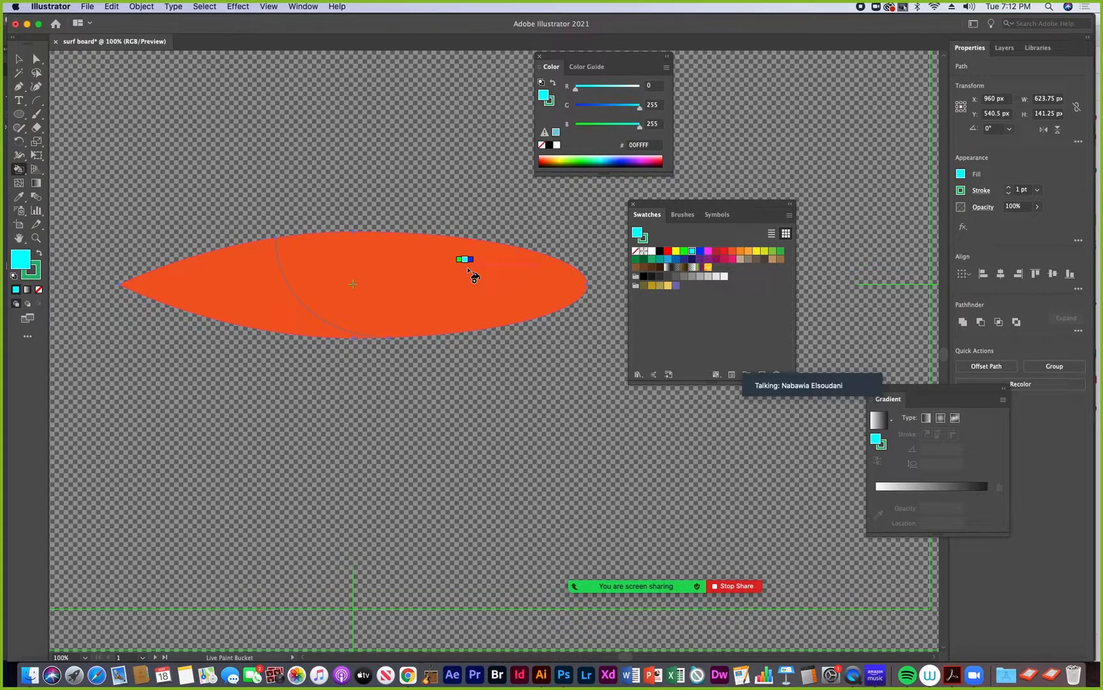
pyautogui.click(373, 281)
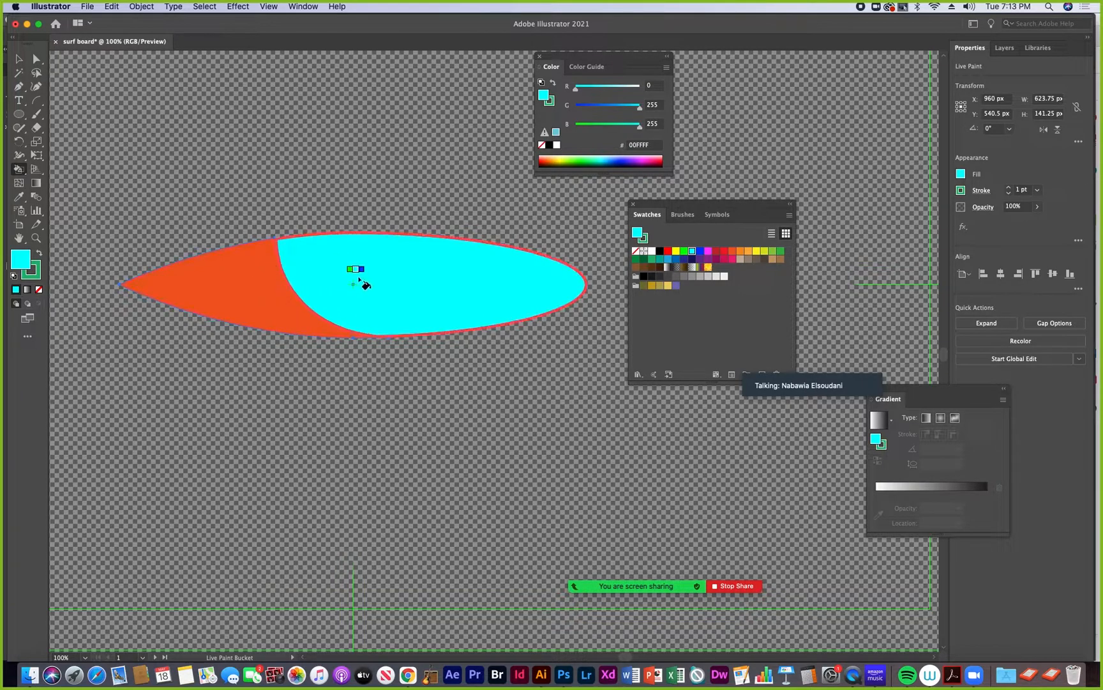
# Step: Repaint the section right of the arc with light orange (R 251, G 176, B 59)
pyautogui.press('Right')
pyautogui.press('Right')
pyautogui.press('Right')
pyautogui.press('Right')
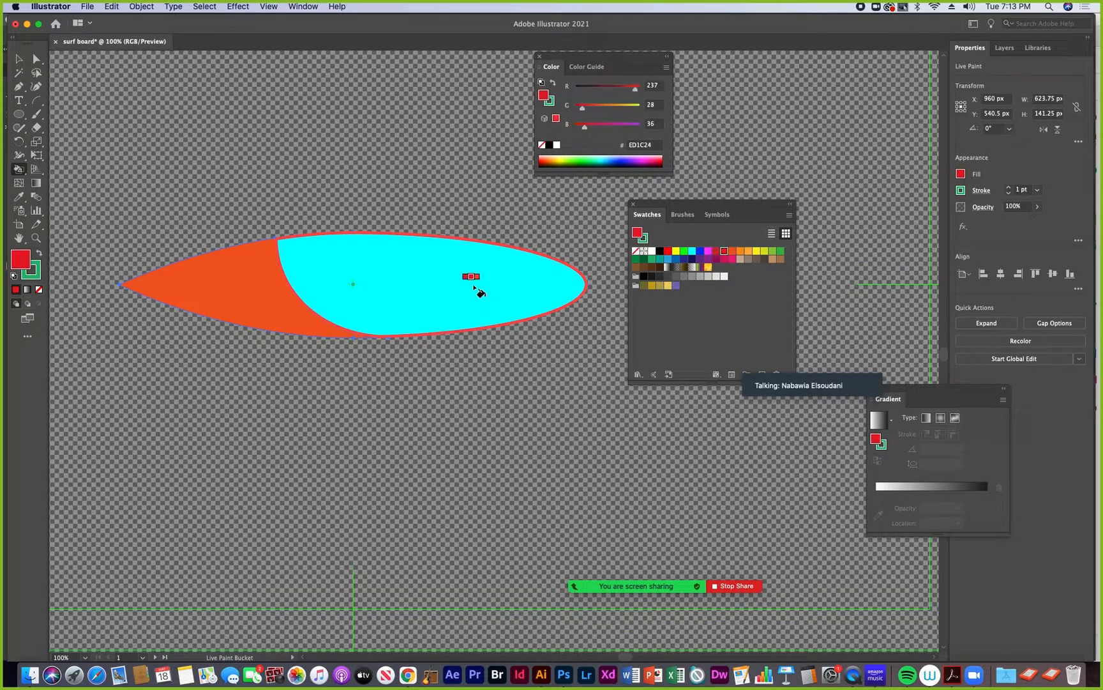
pyautogui.press('Right')
pyautogui.press('Right')
pyautogui.click(475, 288)
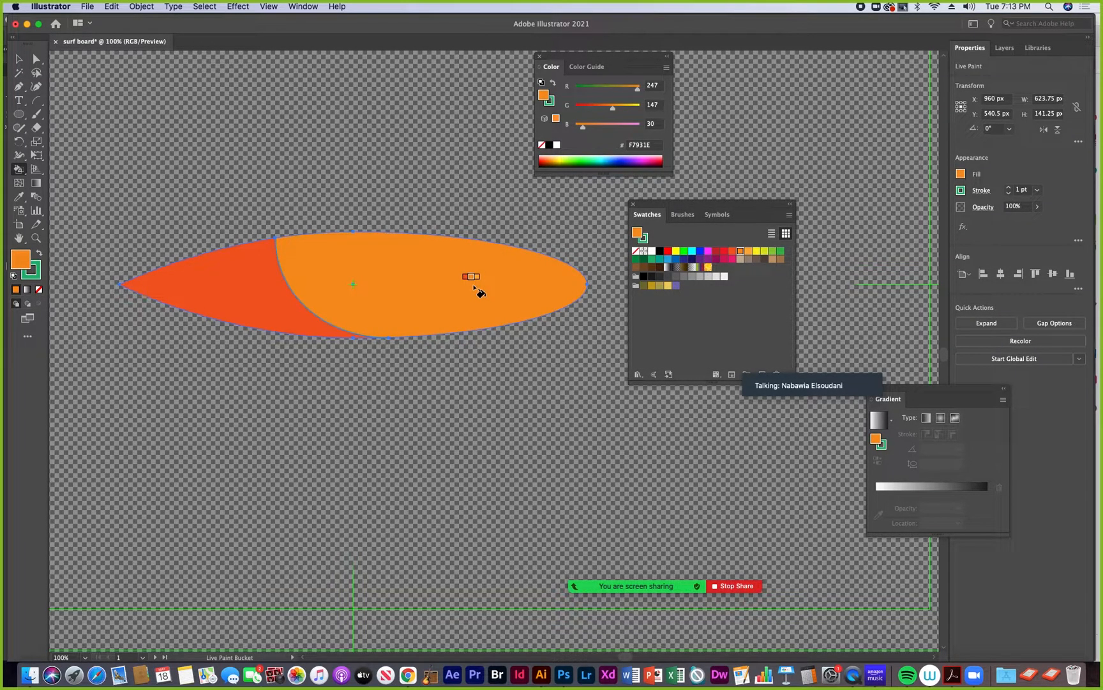
pyautogui.press('Right')
pyautogui.click(475, 288)
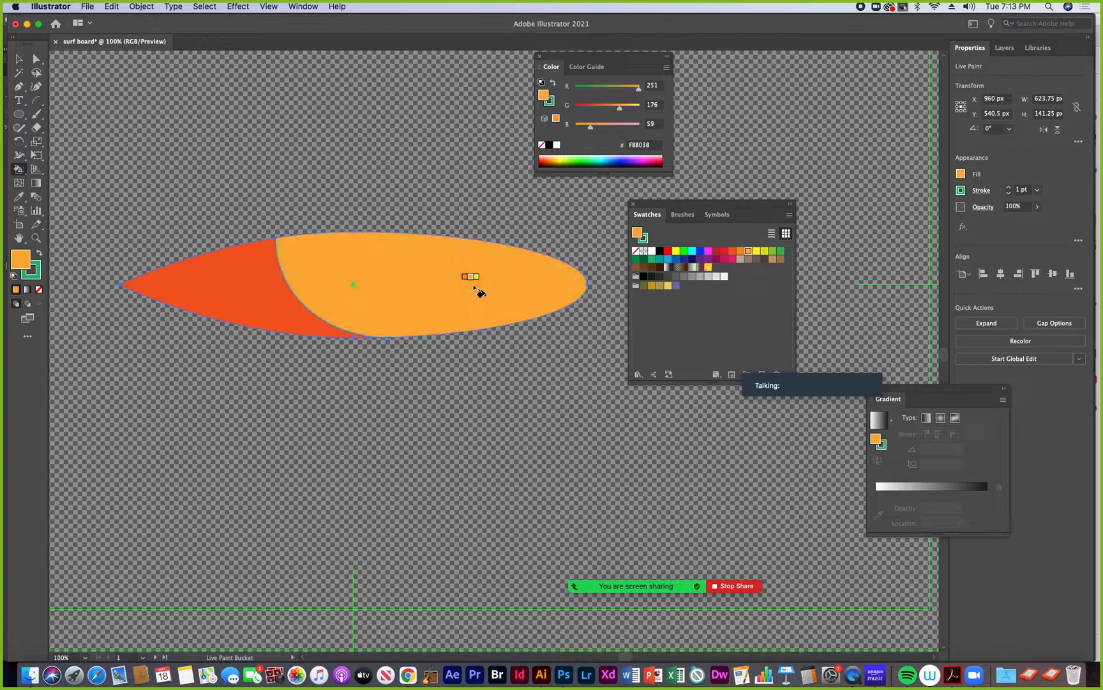
# Step: Select the dividing arc with the Live Paint Selection Tool and set its stroke to RGB Blue (0000FF)
pyautogui.click(17, 171)
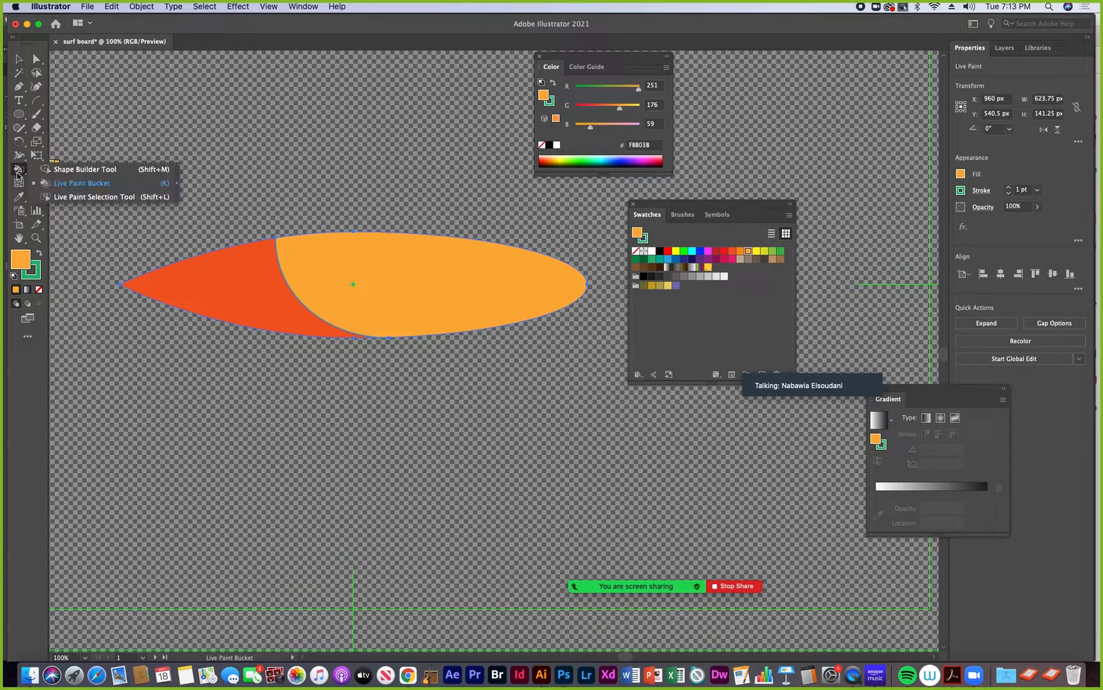
pyautogui.click(57, 197)
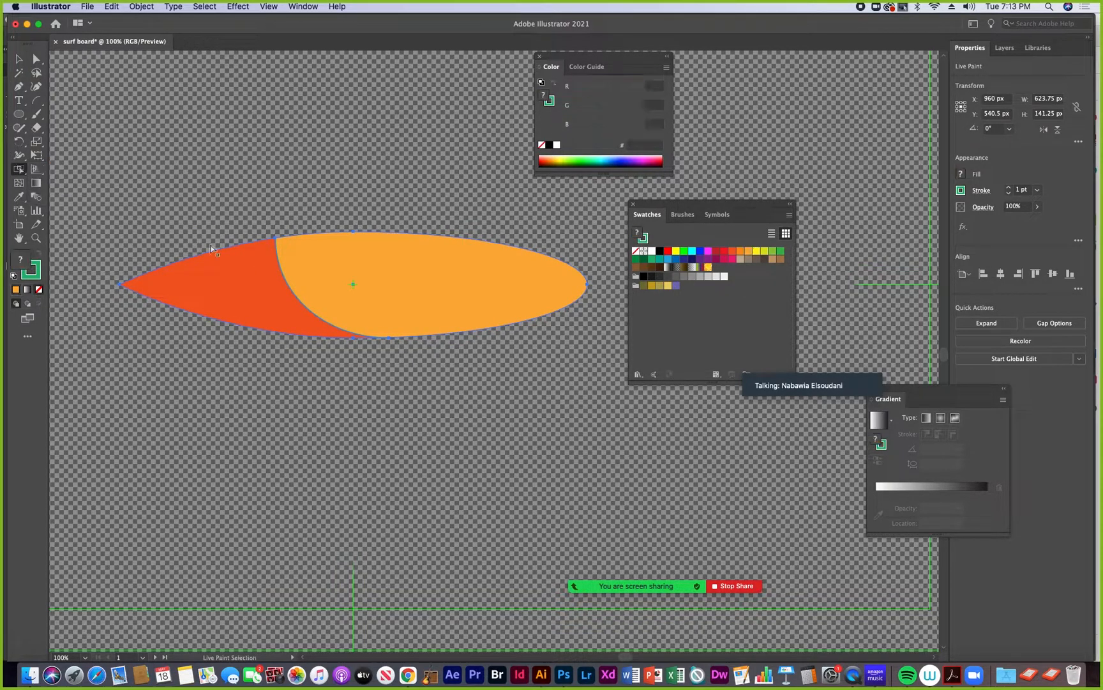
pyautogui.click(287, 284)
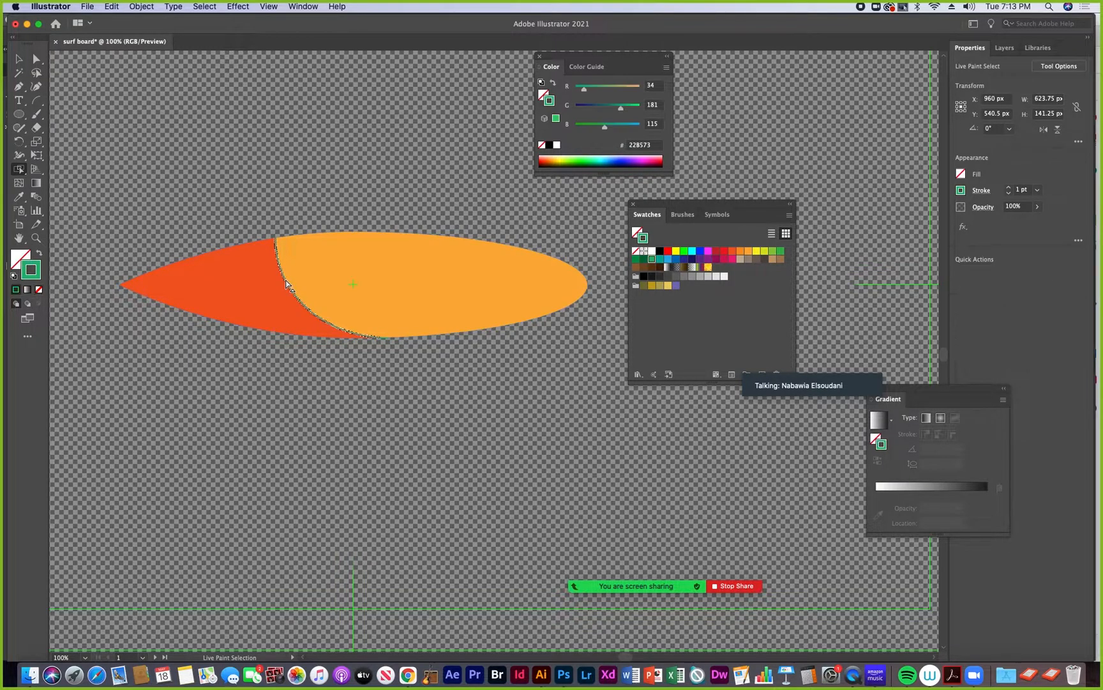
pyautogui.click(218, 250)
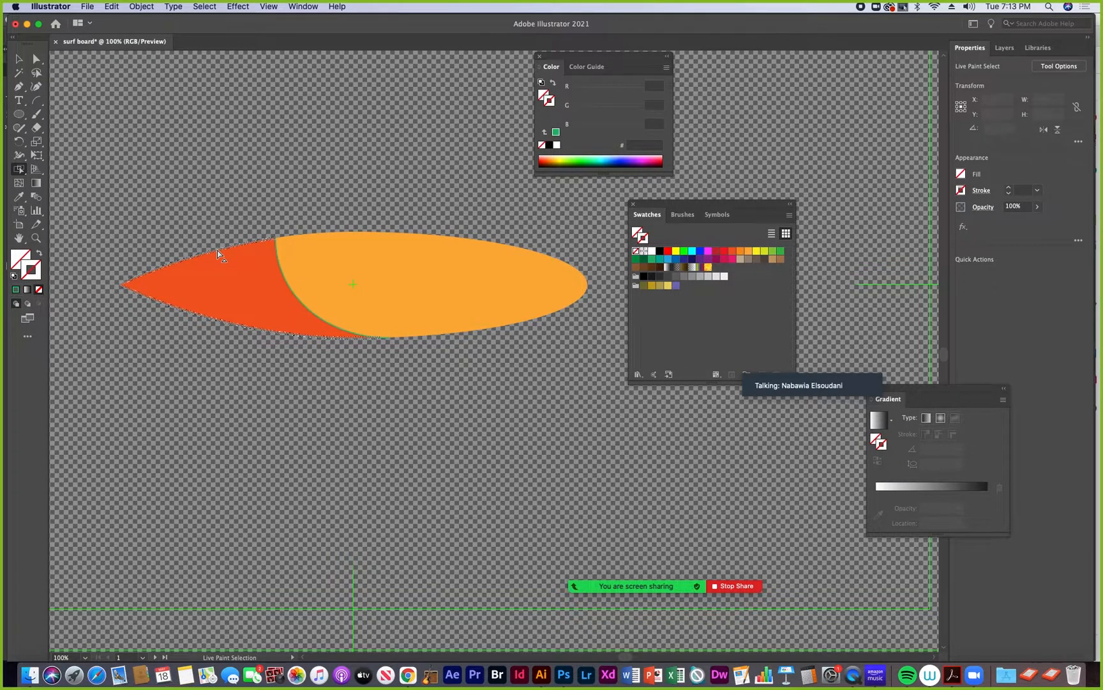
pyautogui.click(284, 279)
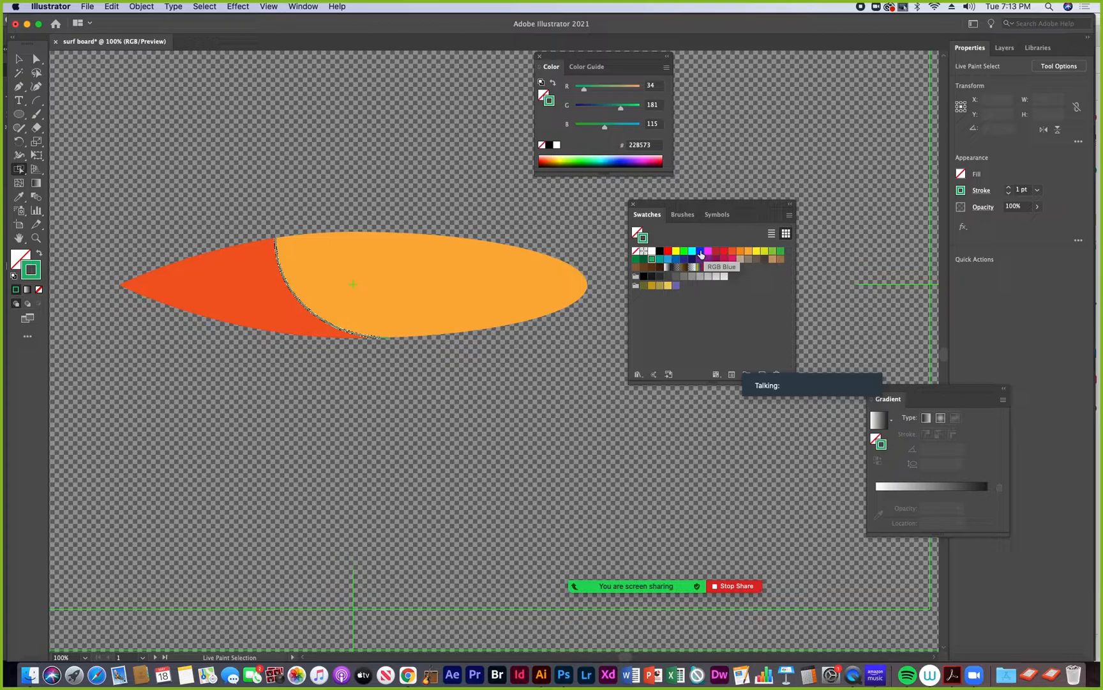
pyautogui.click(442, 289)
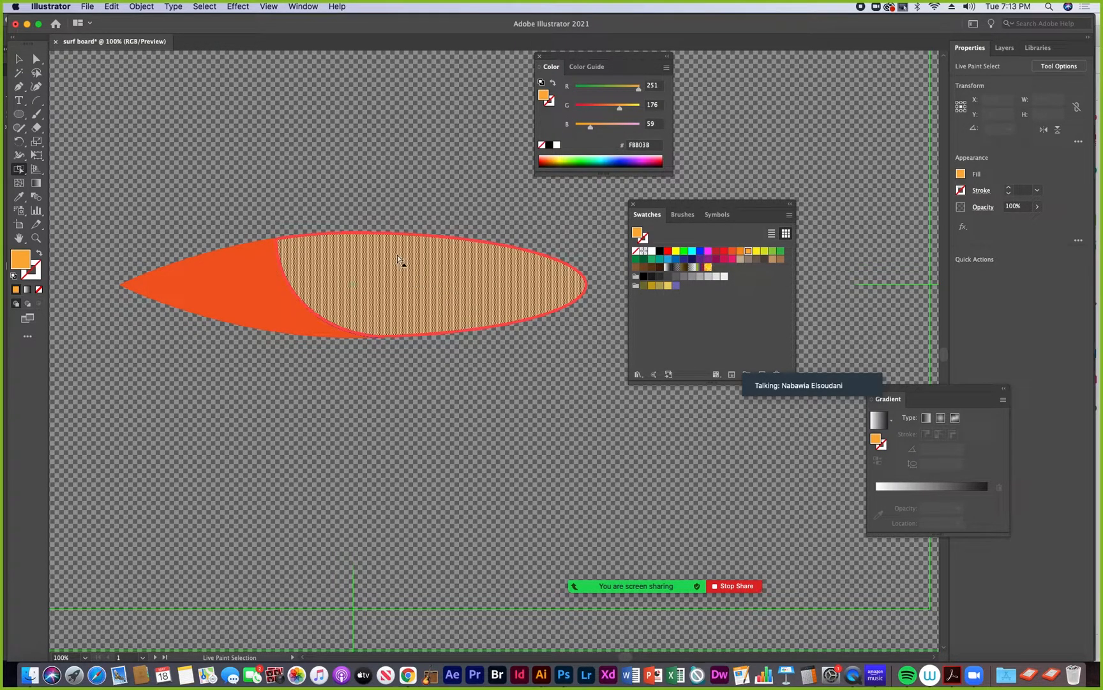
# Step: Set the stroke of the board's right and left outline edges to bright green 00FF00
pyautogui.click(407, 231)
pyautogui.click(408, 233)
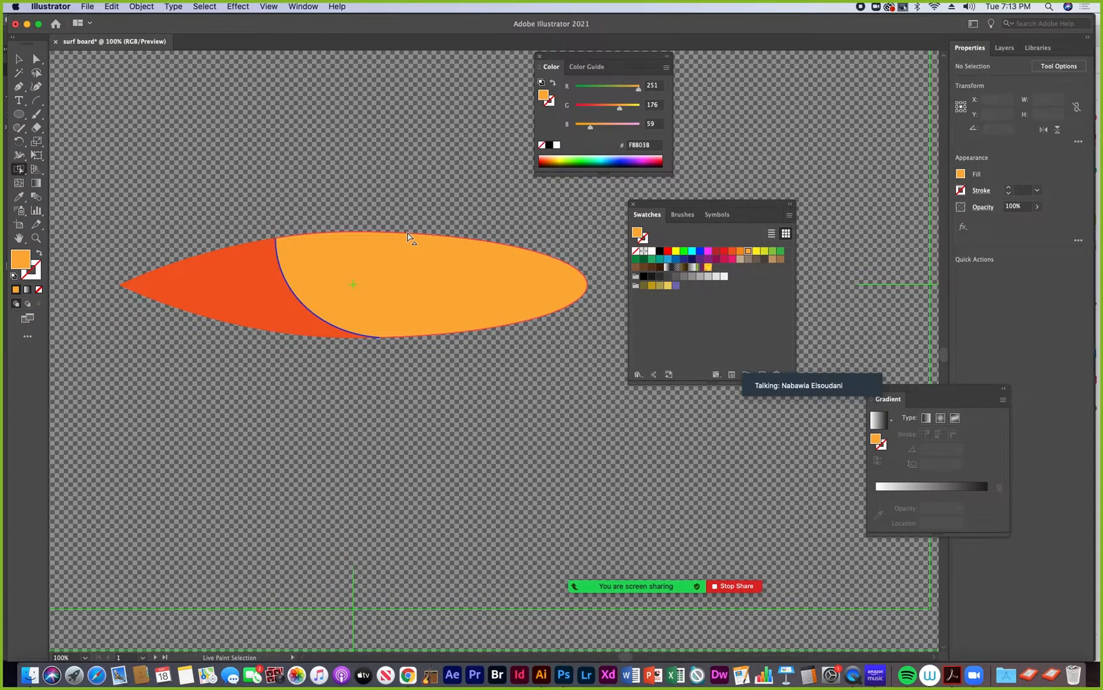
pyautogui.click(684, 251)
pyautogui.click(579, 239)
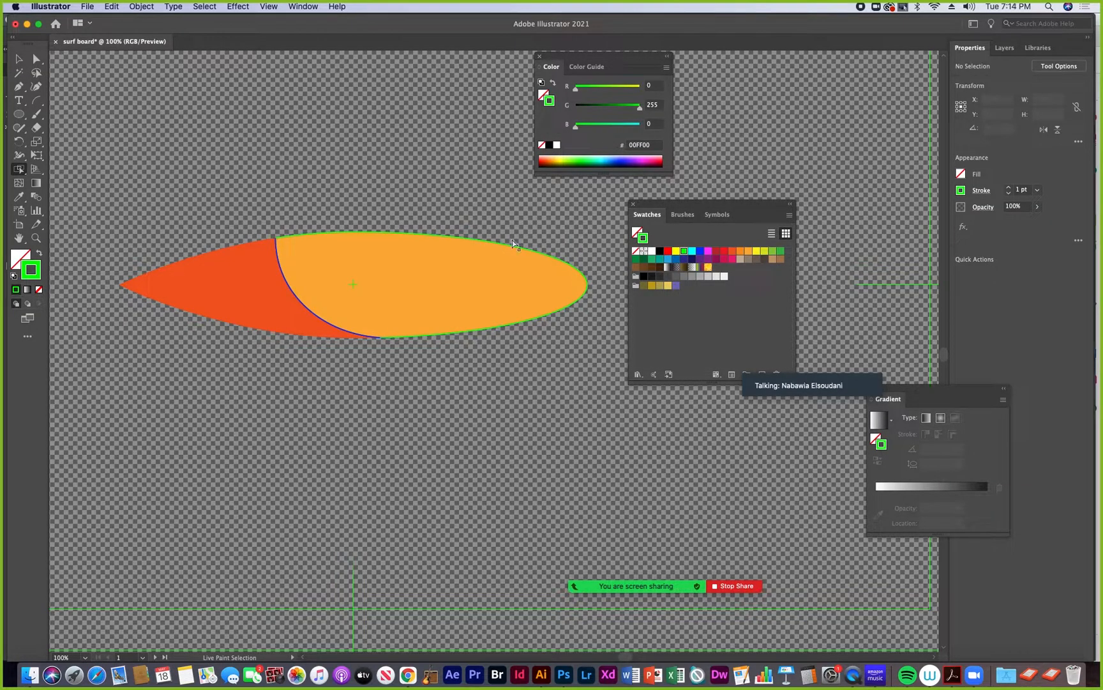
pyautogui.click(239, 244)
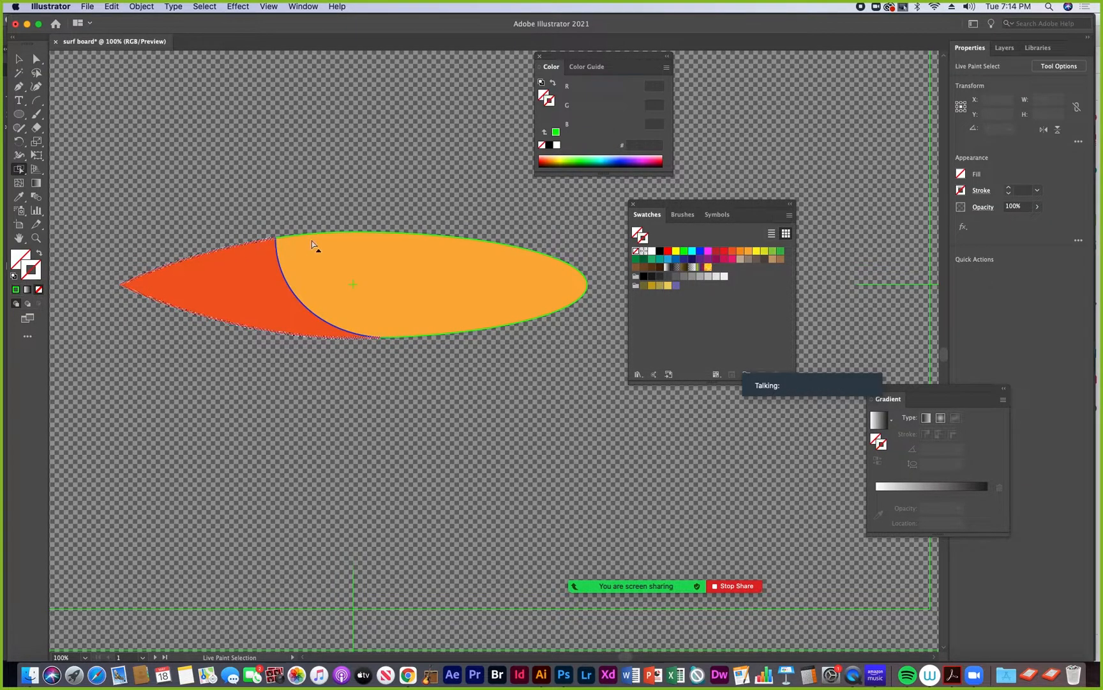
pyautogui.click(684, 252)
pyautogui.click(482, 217)
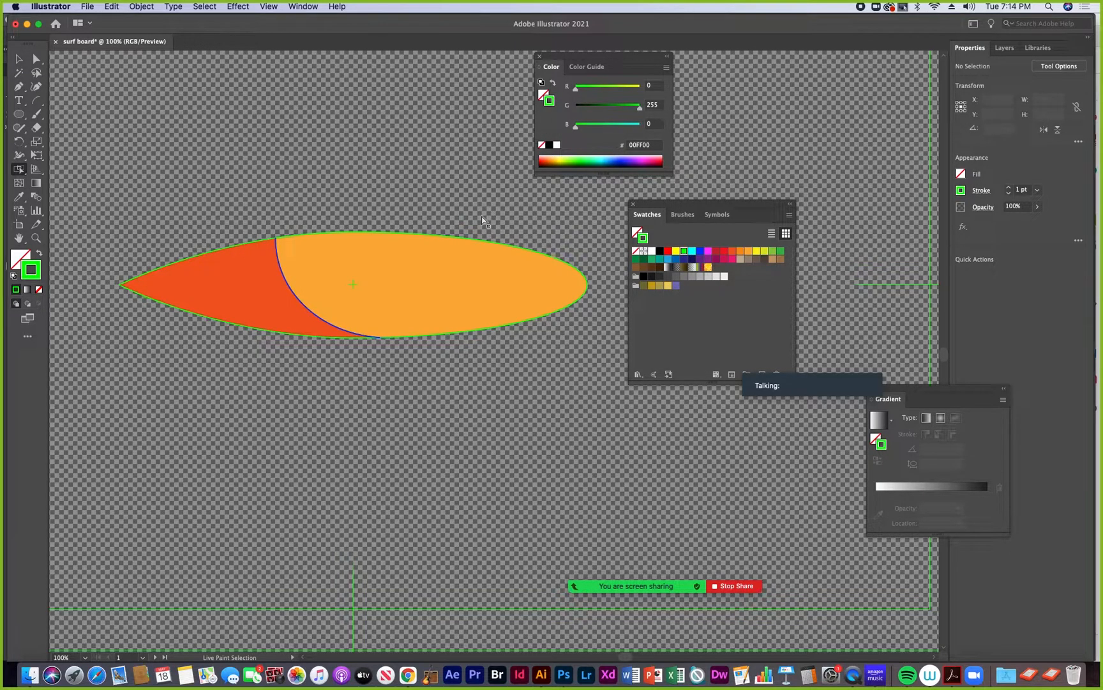
# Step: Recolor the dividing arc's stroke with bright green 00FF00
pyautogui.click(292, 294)
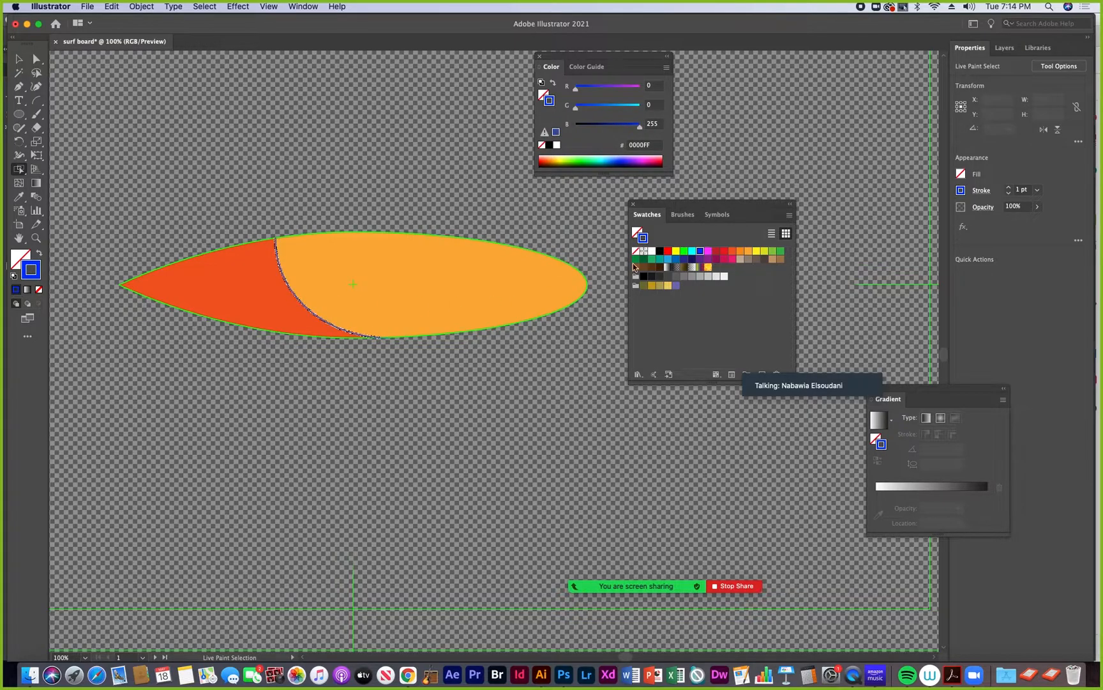
pyautogui.click(426, 220)
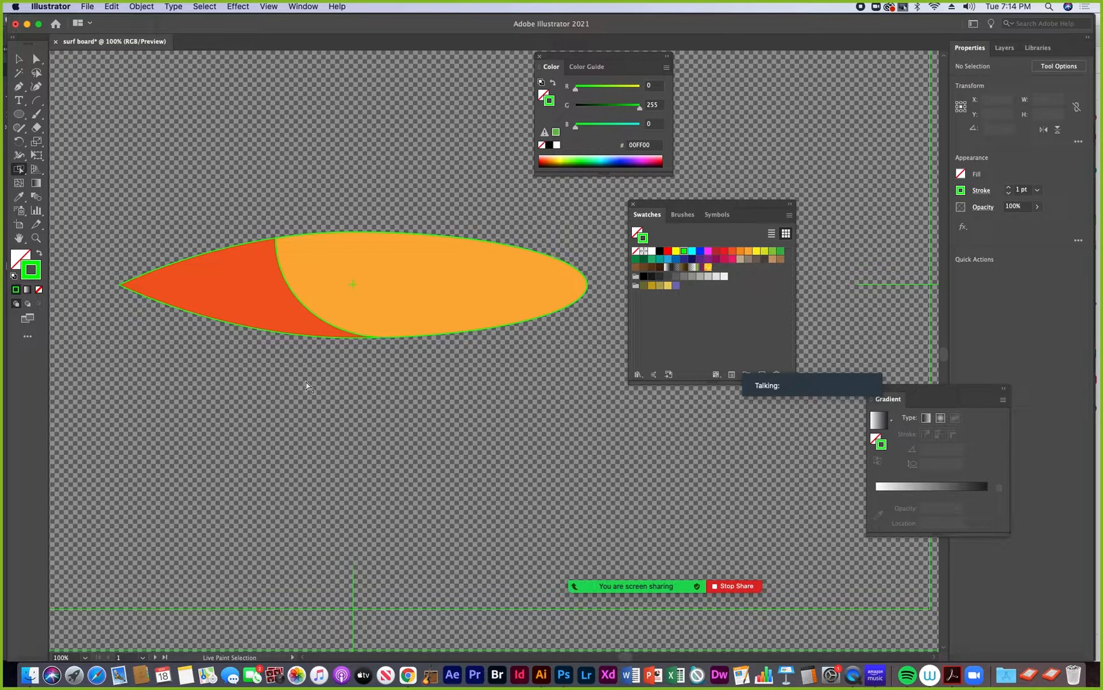
# Step: Fill the board section right of the arc with cyan 00FFFF
pyautogui.click(178, 311)
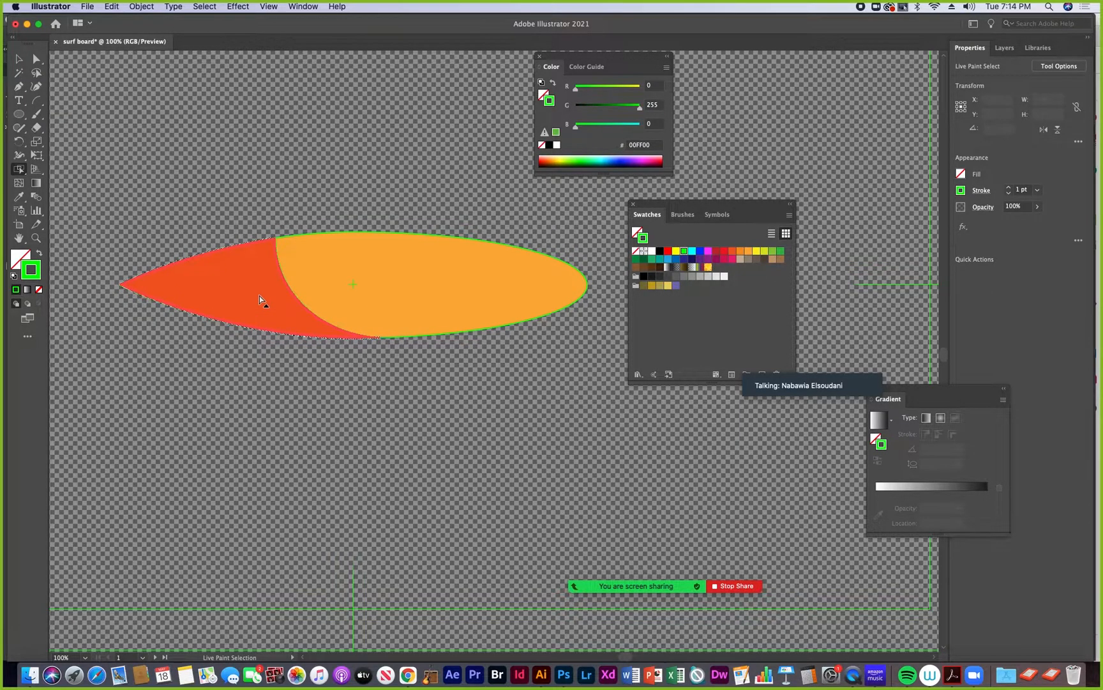
pyautogui.click(357, 262)
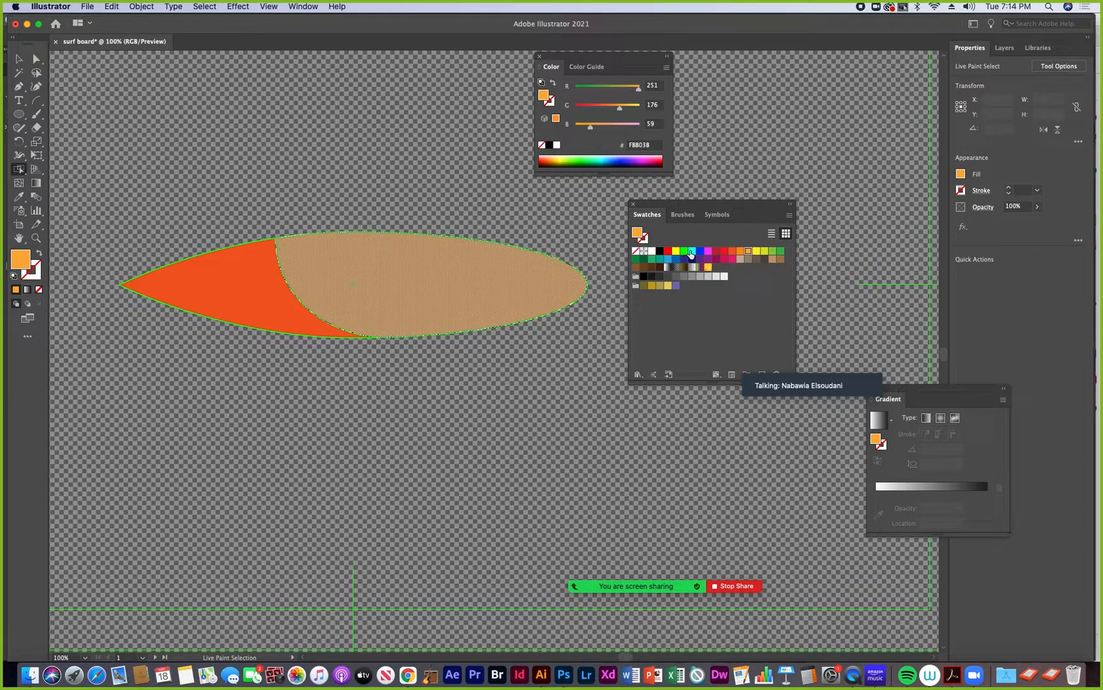
pyautogui.click(692, 251)
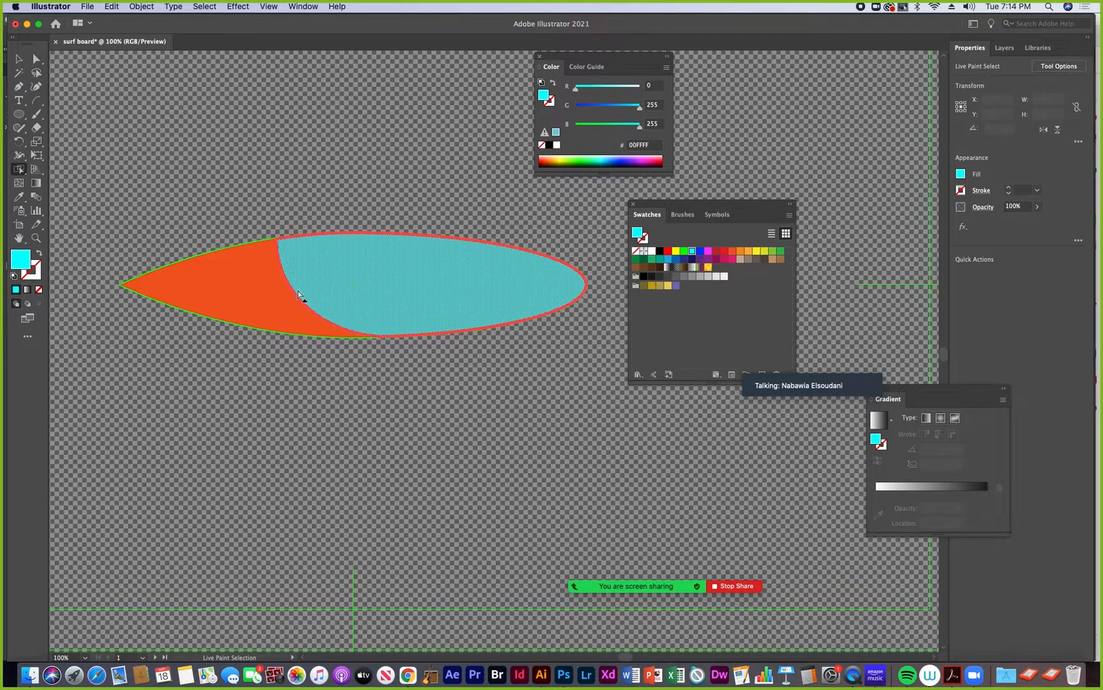
# Step: Remove the green stroke from the board's right and left outline edges by setting it to None
pyautogui.click(339, 234)
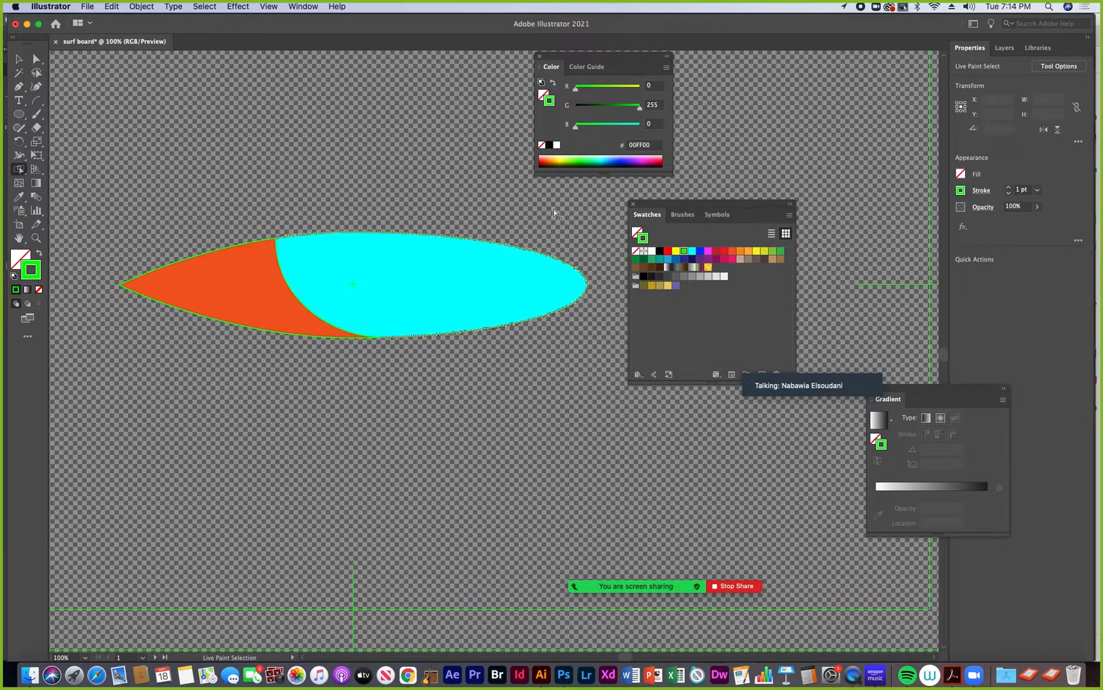
pyautogui.click(635, 252)
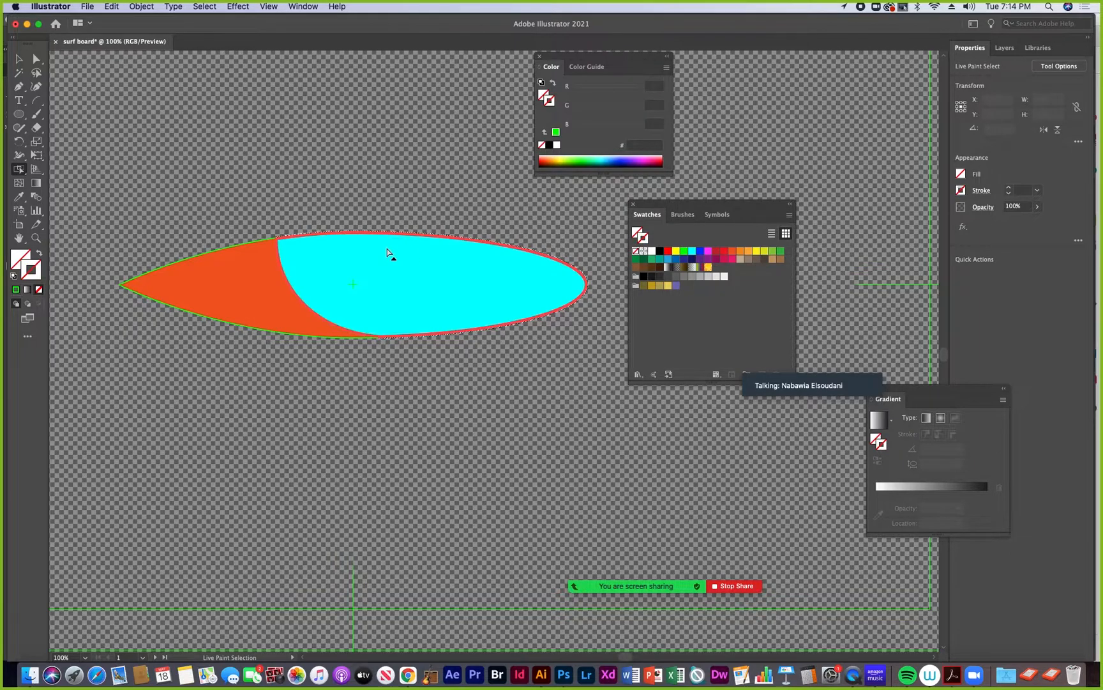
pyautogui.click(219, 250)
pyautogui.click(635, 252)
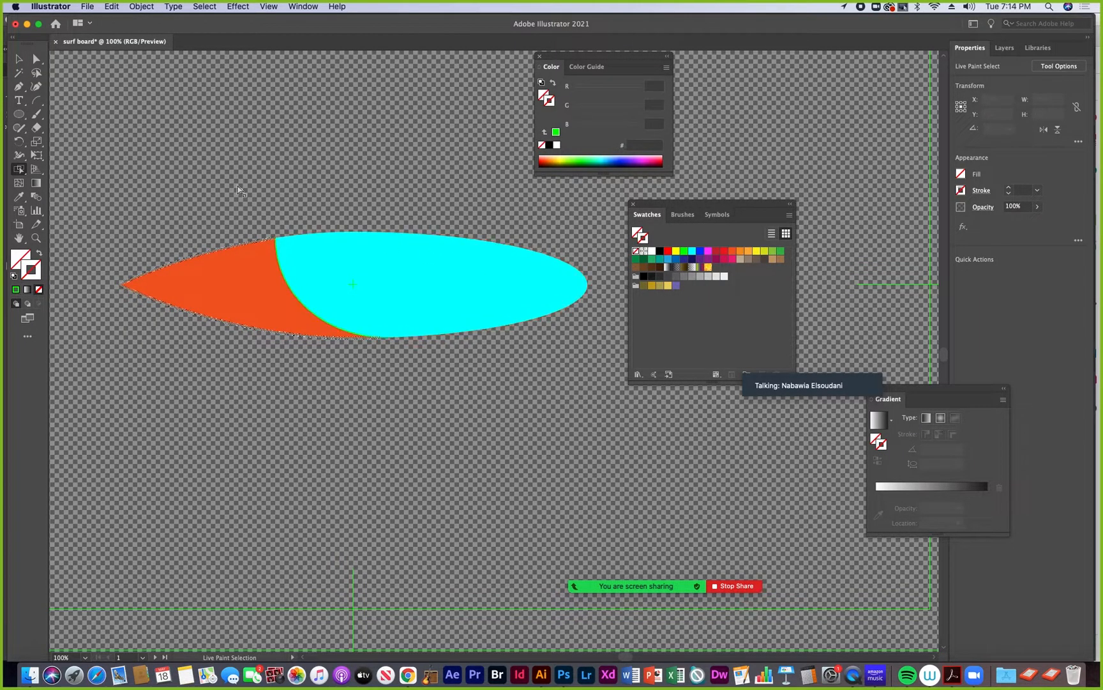
pyautogui.click(19, 58)
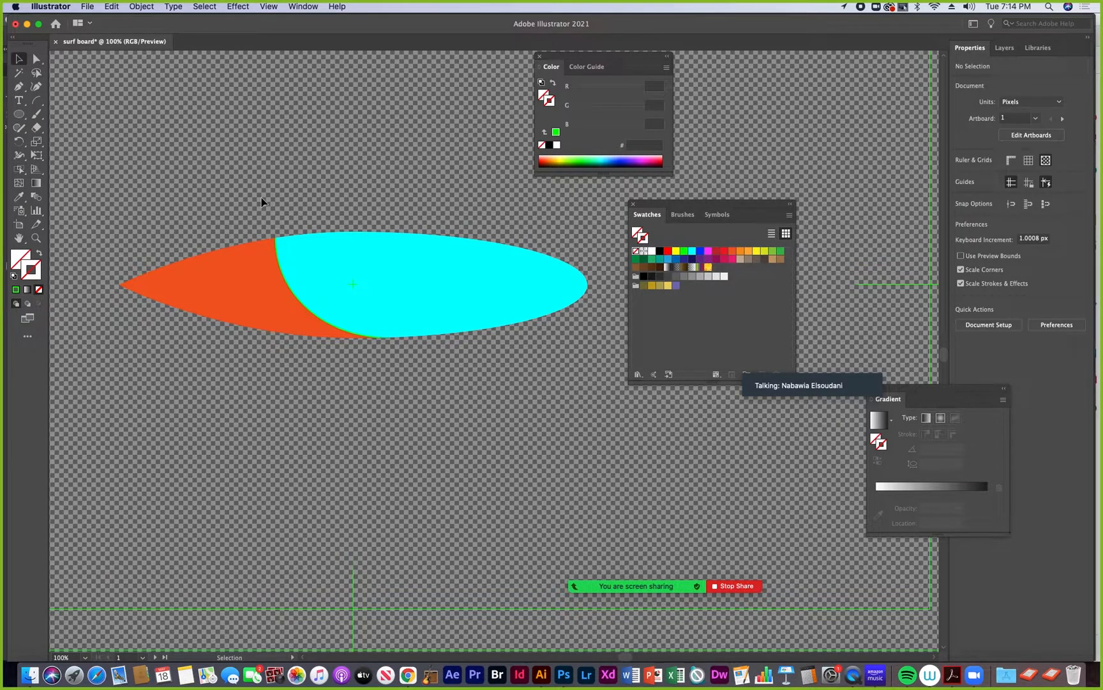
# Step: Set the dividing arc's stroke to medium blue (R 0, G 113, B 188) with Live Paint Selection, then deselect it
pyautogui.click(20, 171)
pyautogui.click(281, 272)
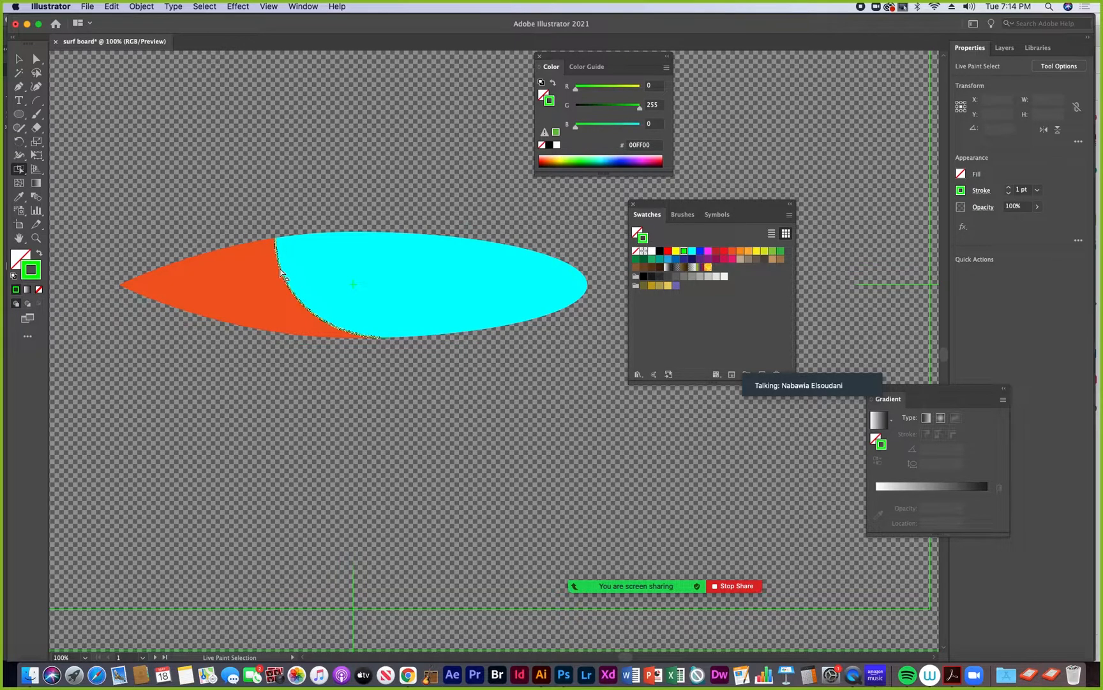
pyautogui.click(676, 259)
pyautogui.click(419, 187)
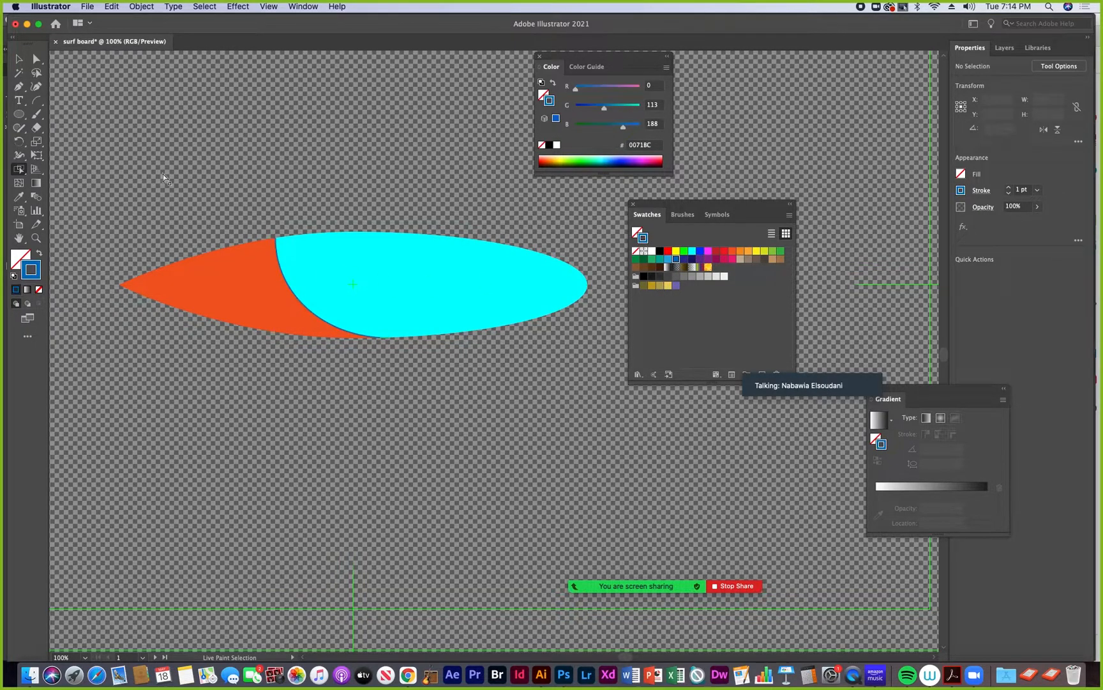
pyautogui.click(18, 58)
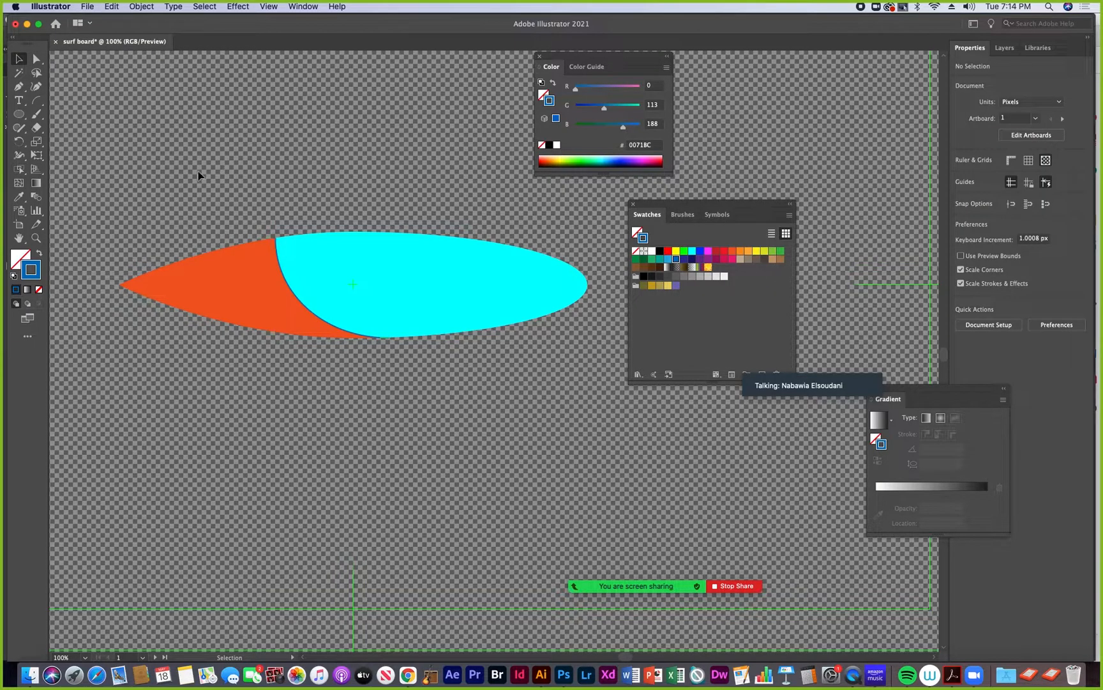
# Step: Select the whole Live Paint surfboard, move the floating swatches clear of it, and examine the paths nested inside Layer 1
pyautogui.click(278, 273)
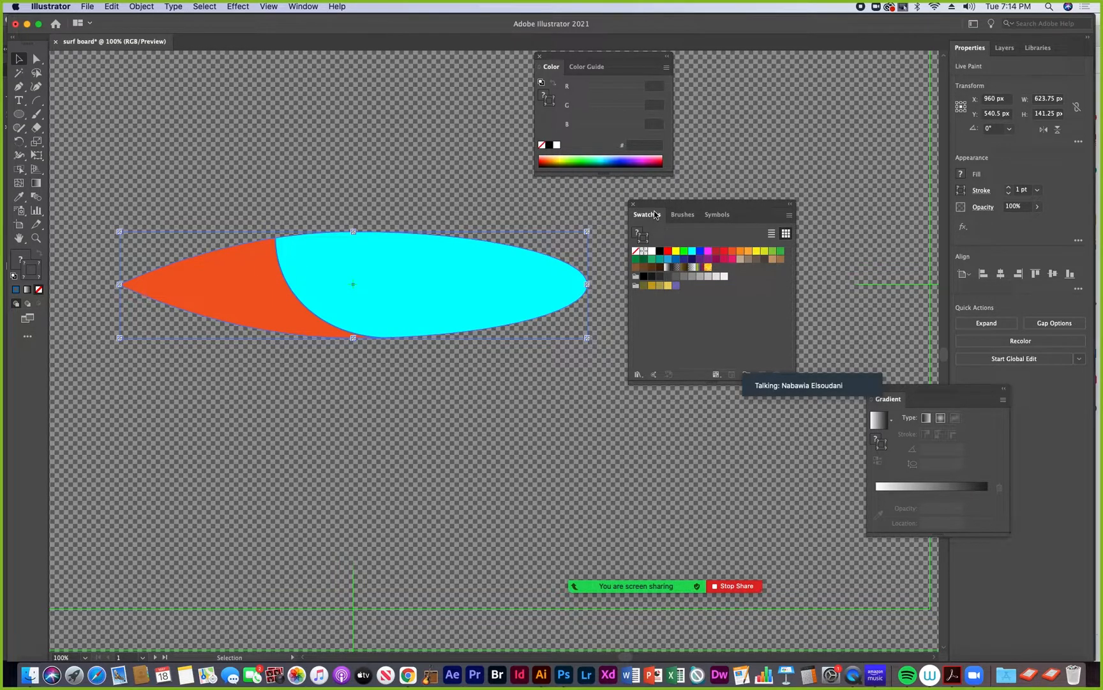
pyautogui.moveTo(656, 208); pyautogui.dragTo(612, 399)
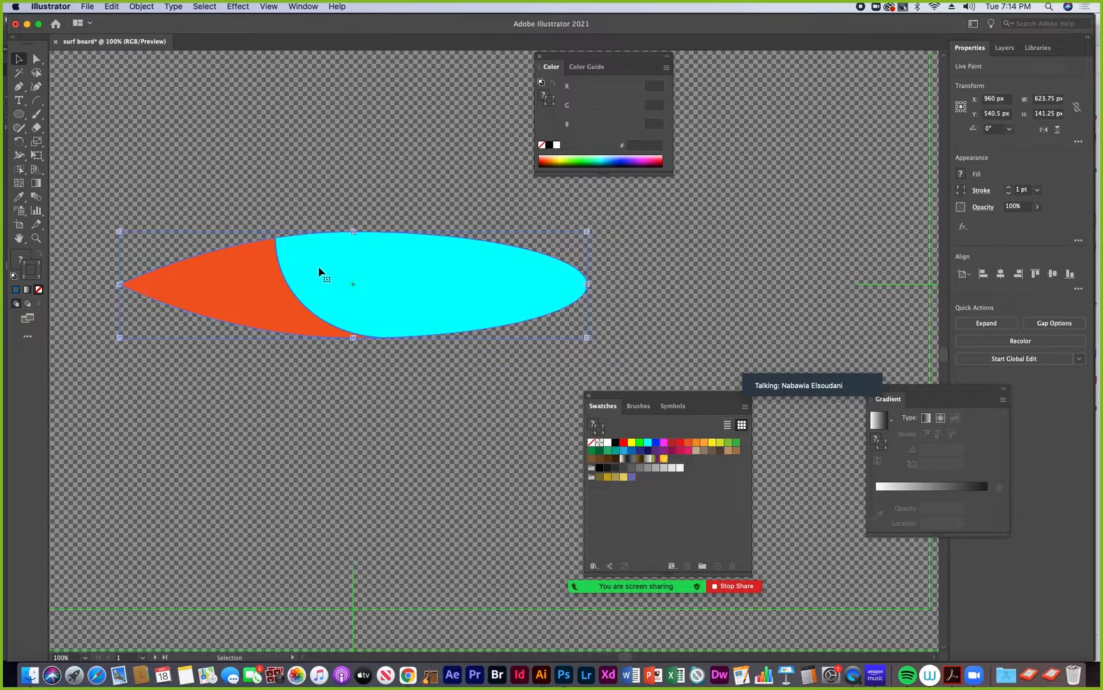
pyautogui.click(1004, 51)
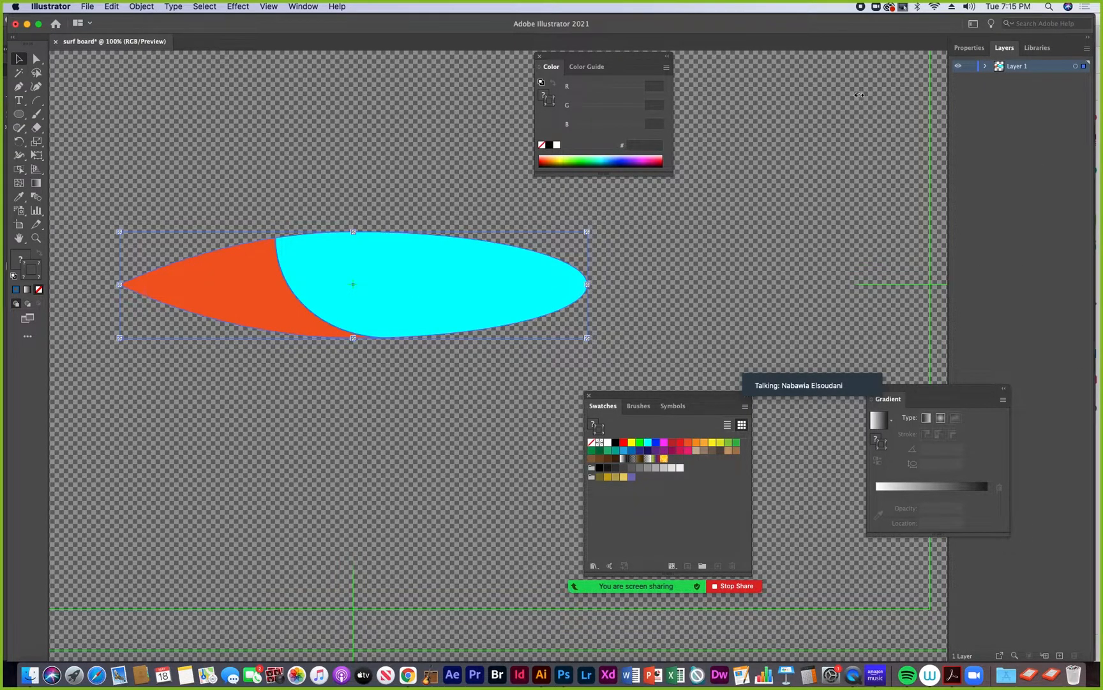
pyautogui.moveTo(833, 95); pyautogui.dragTo(834, 95)
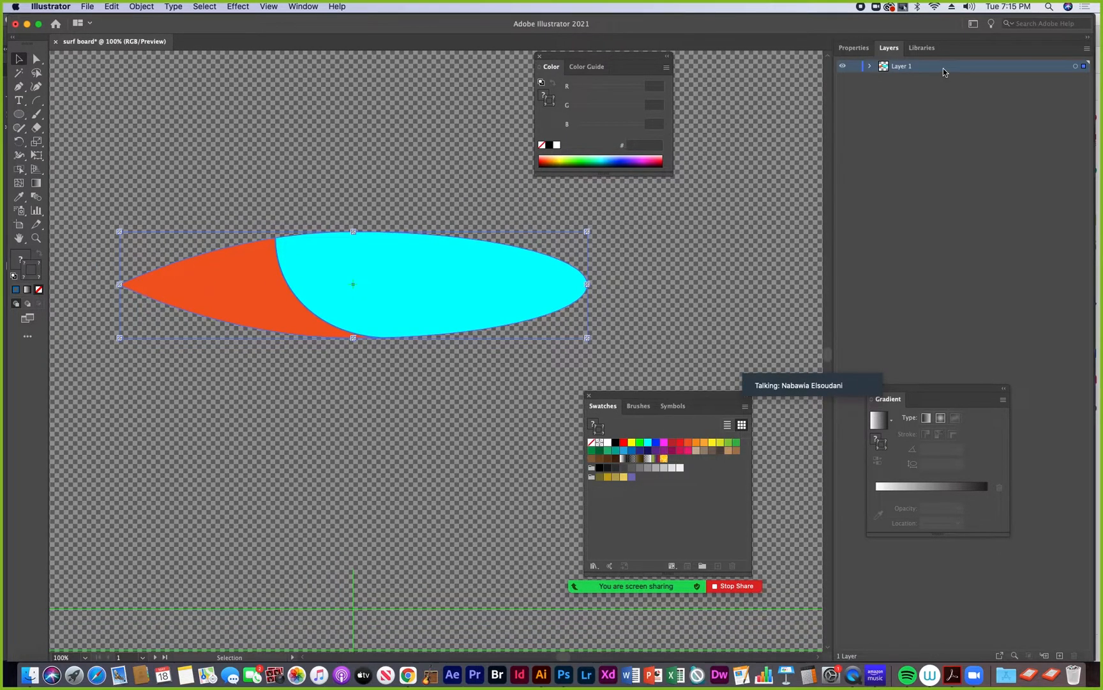
pyautogui.click(870, 68)
pyautogui.click(884, 79)
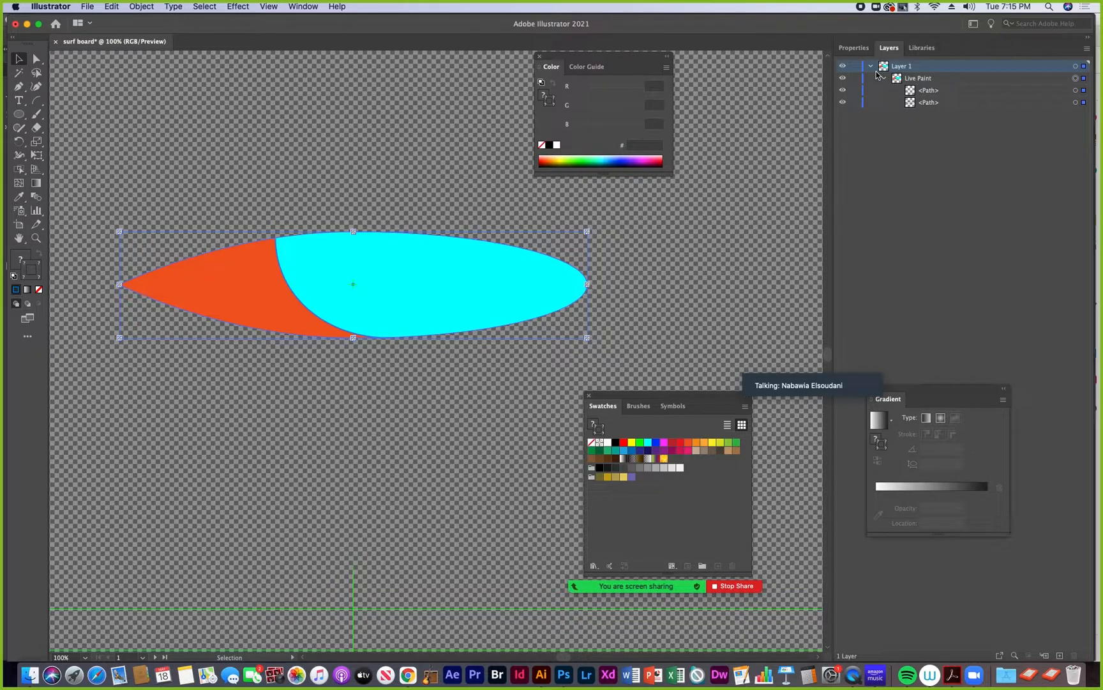
# Step: Expand the Live Paint surfboard into regular grouped artwork and examine its nested groups in the layer structure
pyautogui.click(853, 48)
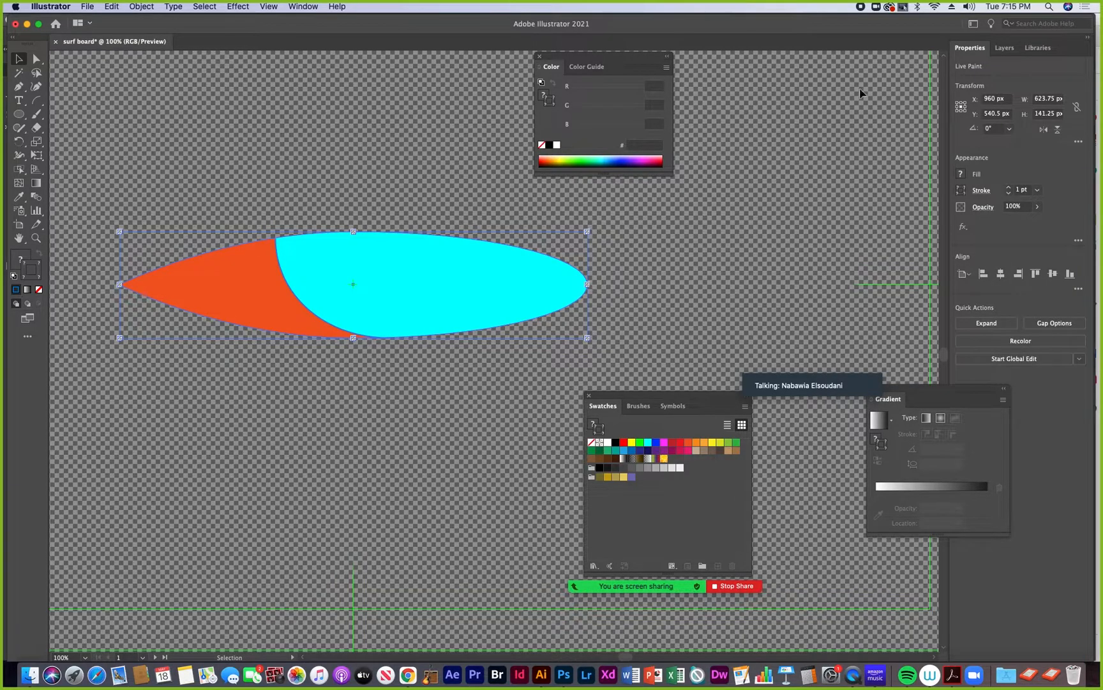
pyautogui.click(987, 323)
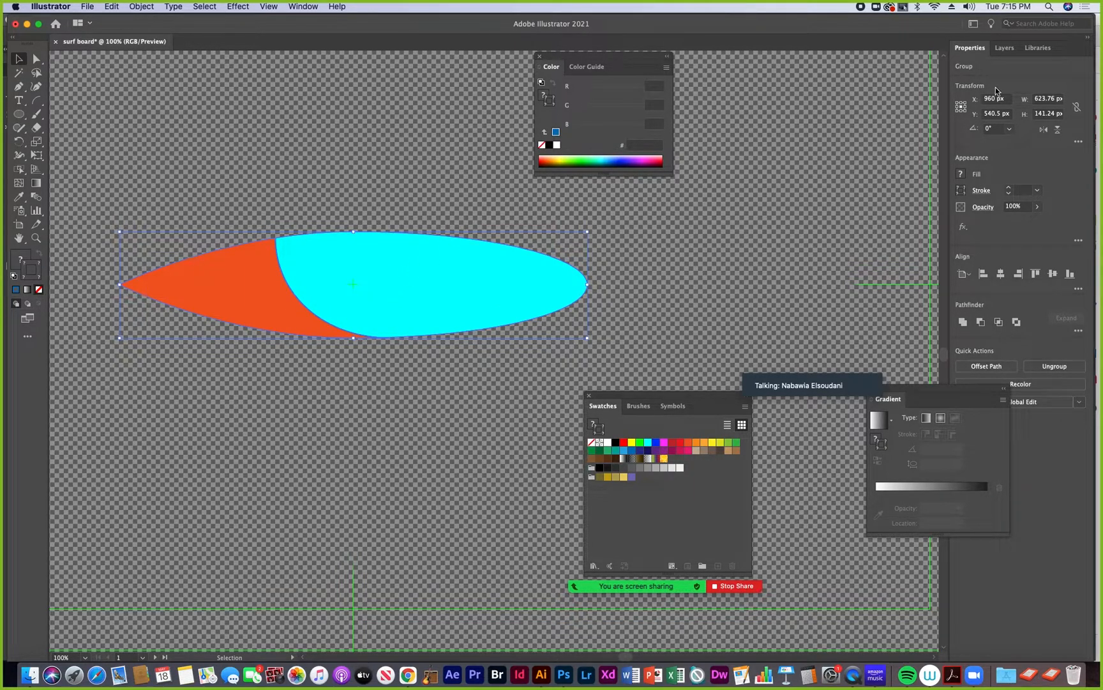
pyautogui.click(1000, 50)
pyautogui.click(884, 79)
pyautogui.click(897, 90)
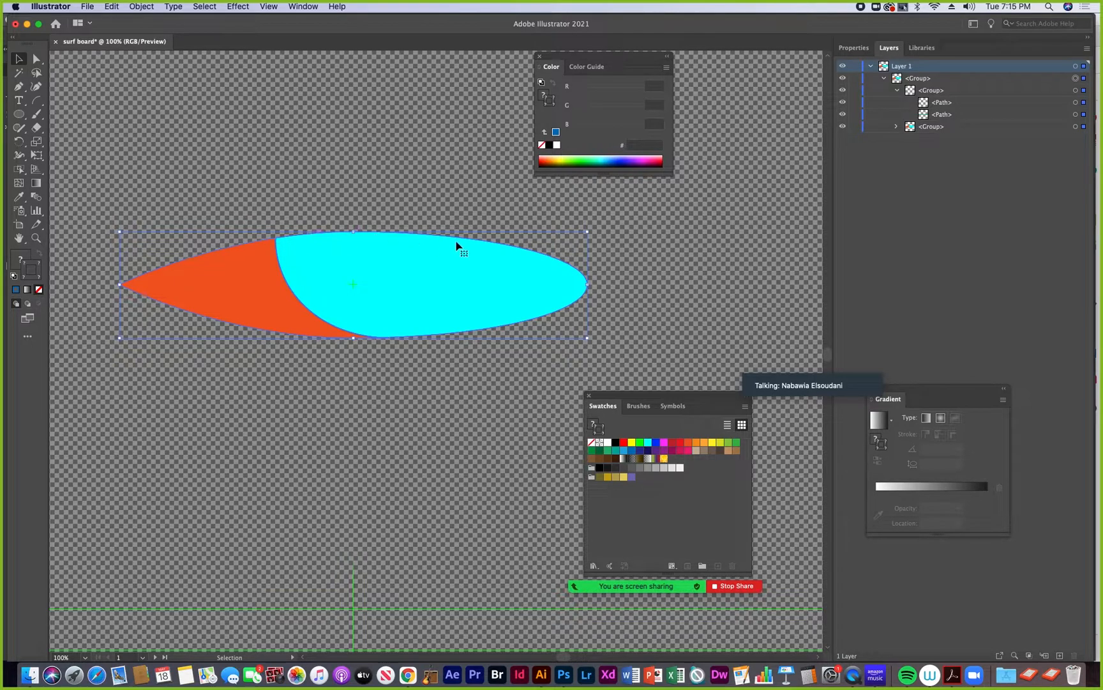
pyautogui.click(898, 92)
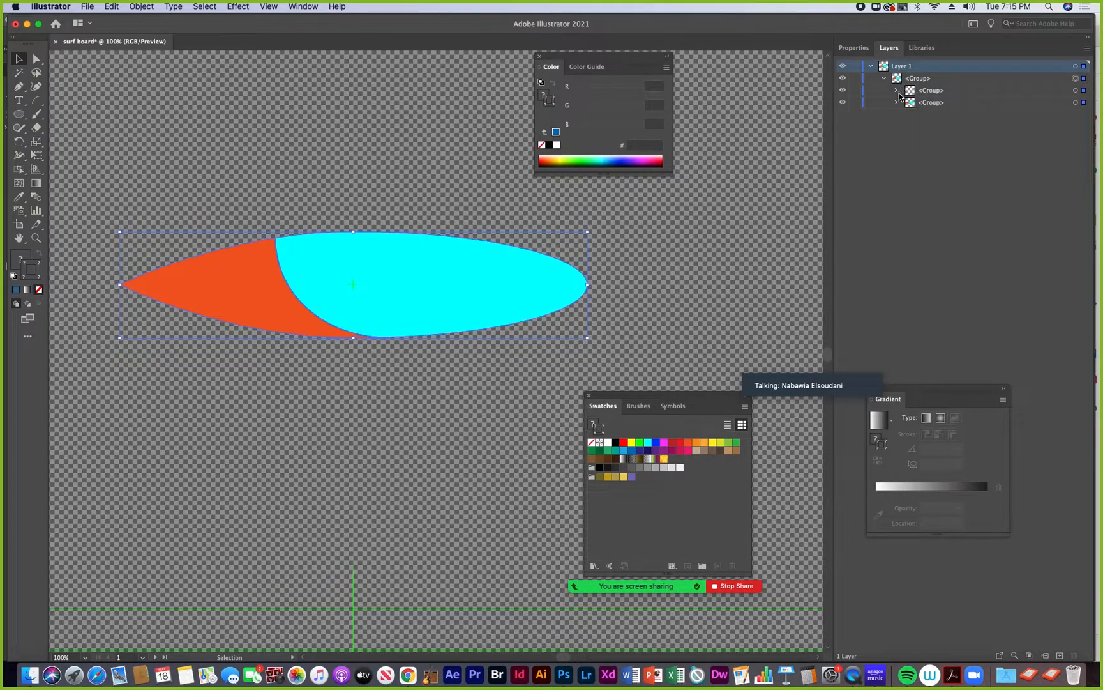
pyautogui.click(897, 103)
pyautogui.click(897, 102)
pyautogui.click(884, 79)
# Step: Apply 3D Extrude & Bevel to the surfboard group and rotate it to 59° on X, -11° on Y and 0° on Z
pyautogui.click(238, 7)
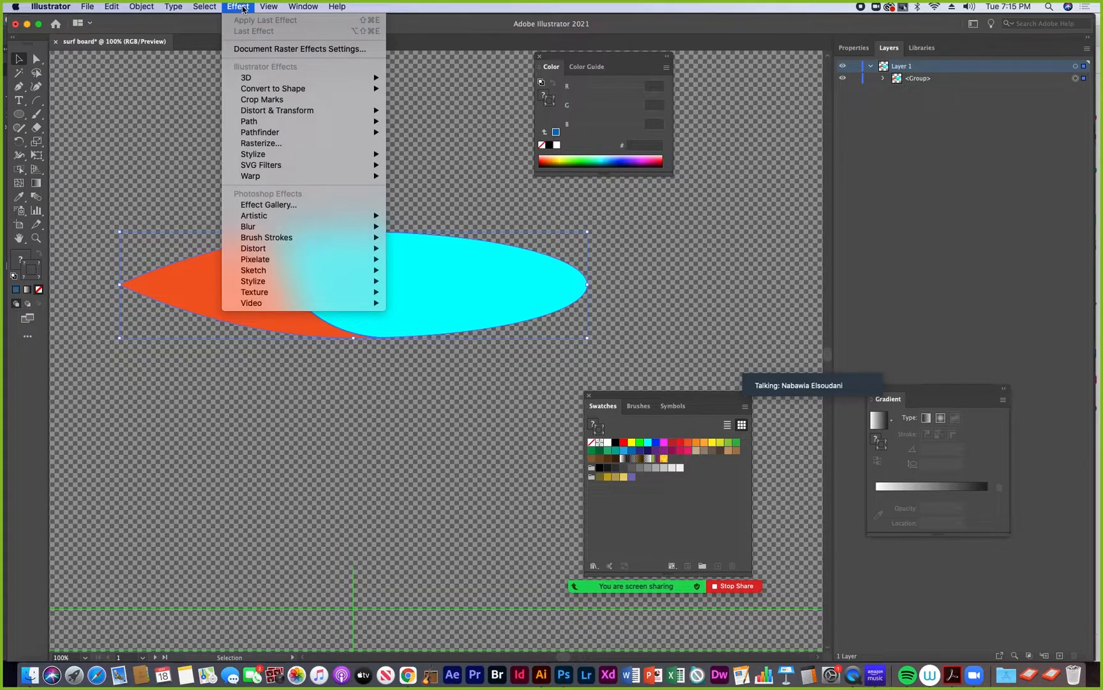
pyautogui.moveTo(252, 78)
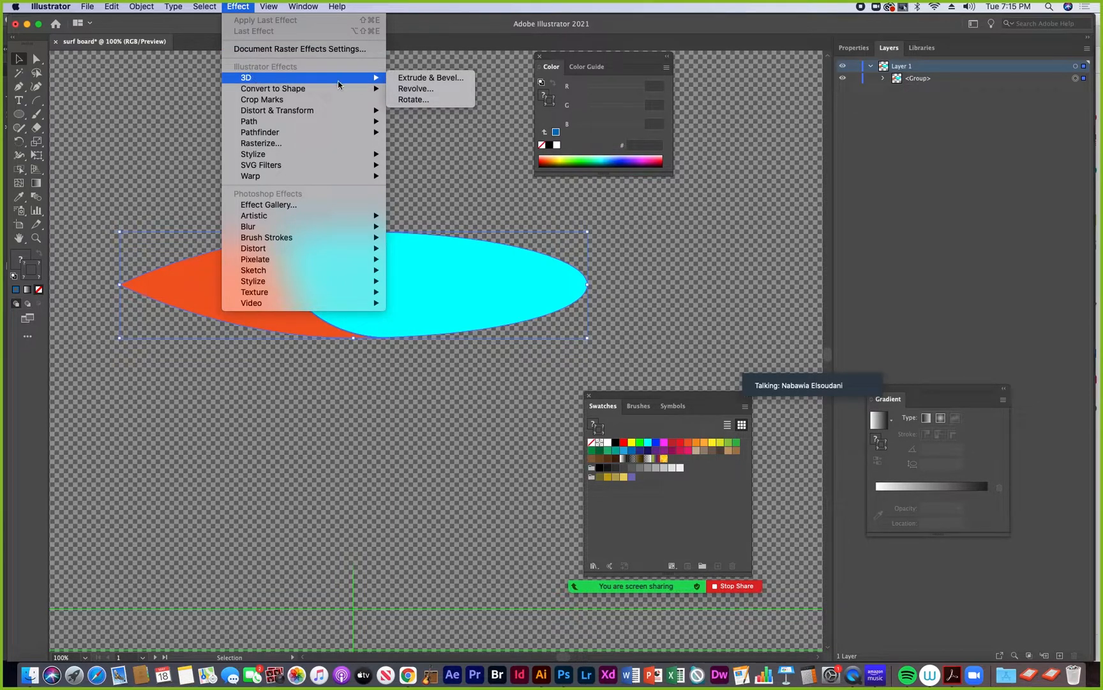
pyautogui.click(426, 78)
pyautogui.moveTo(519, 116); pyautogui.dragTo(715, 127)
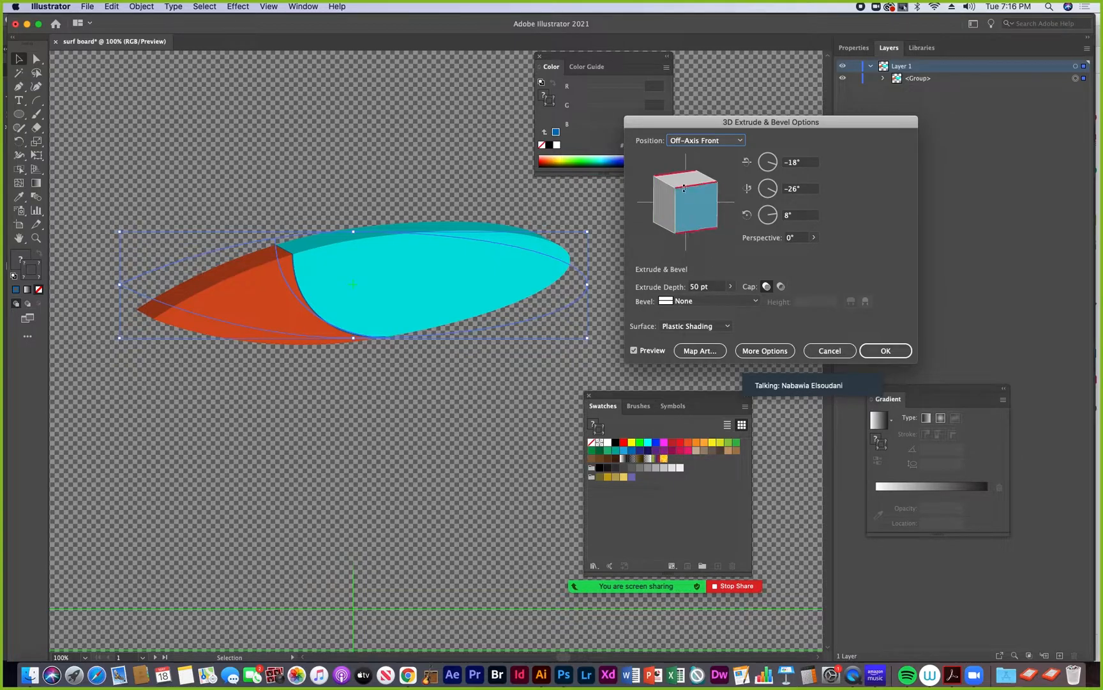
pyautogui.moveTo(687, 187); pyautogui.dragTo(665, 220)
pyautogui.moveTo(694, 159); pyautogui.dragTo(716, 230)
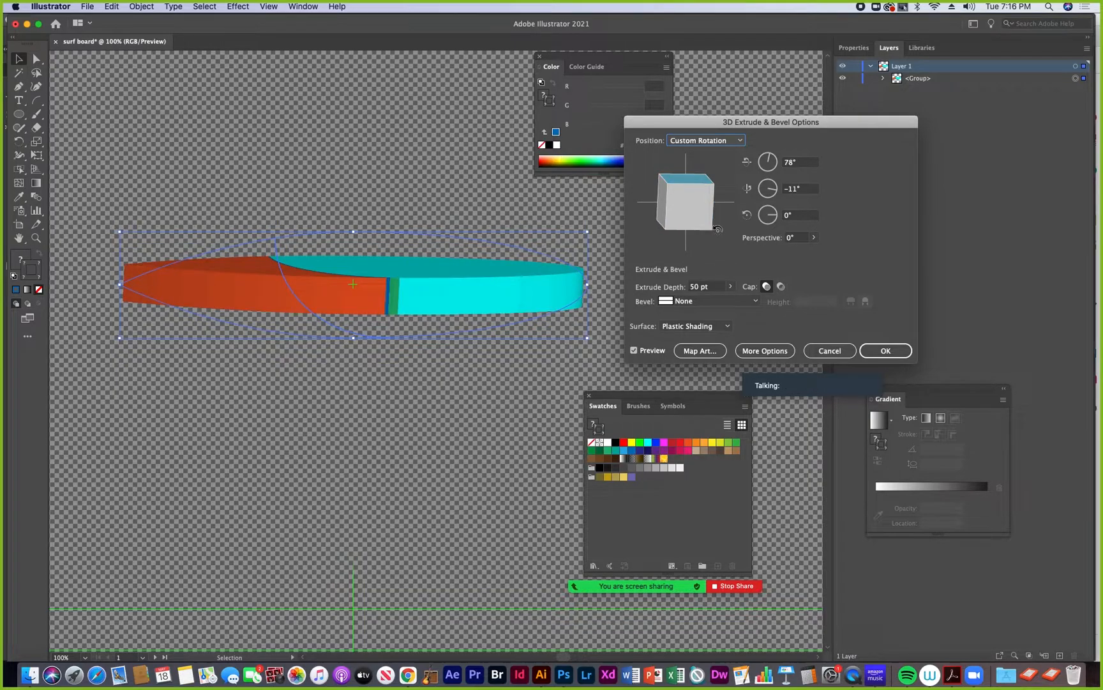
pyautogui.moveTo(692, 180); pyautogui.dragTo(696, 195)
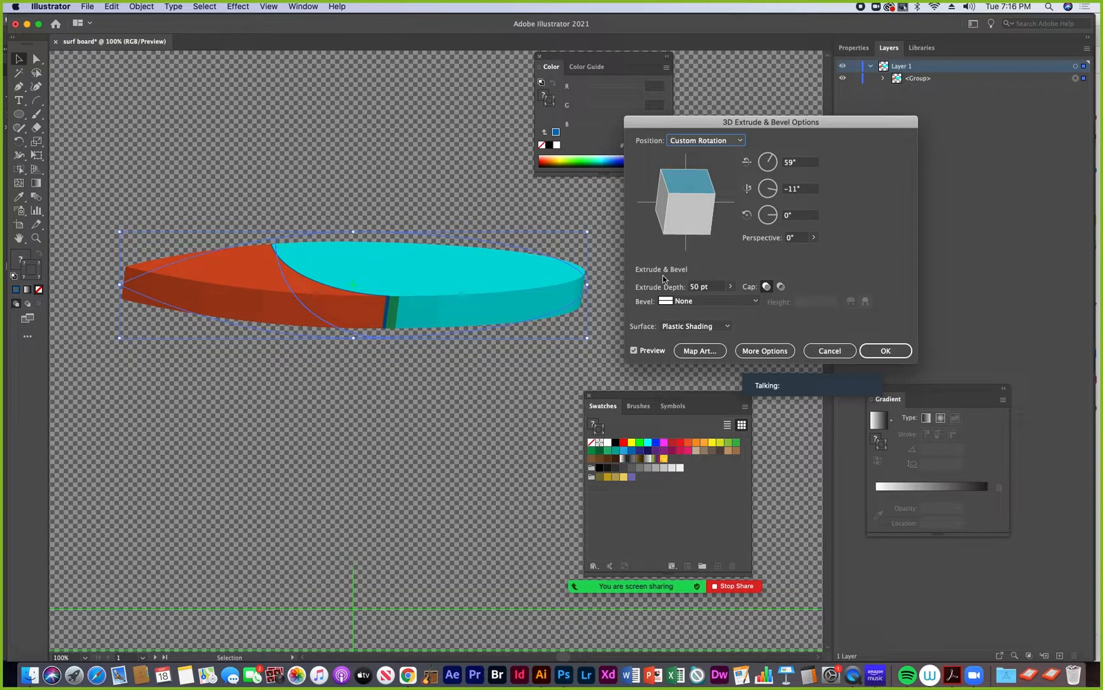
# Step: Reduce the surfboard's extrude depth to 12 pt and set its Z-axis rotation to 1°
pyautogui.click(731, 288)
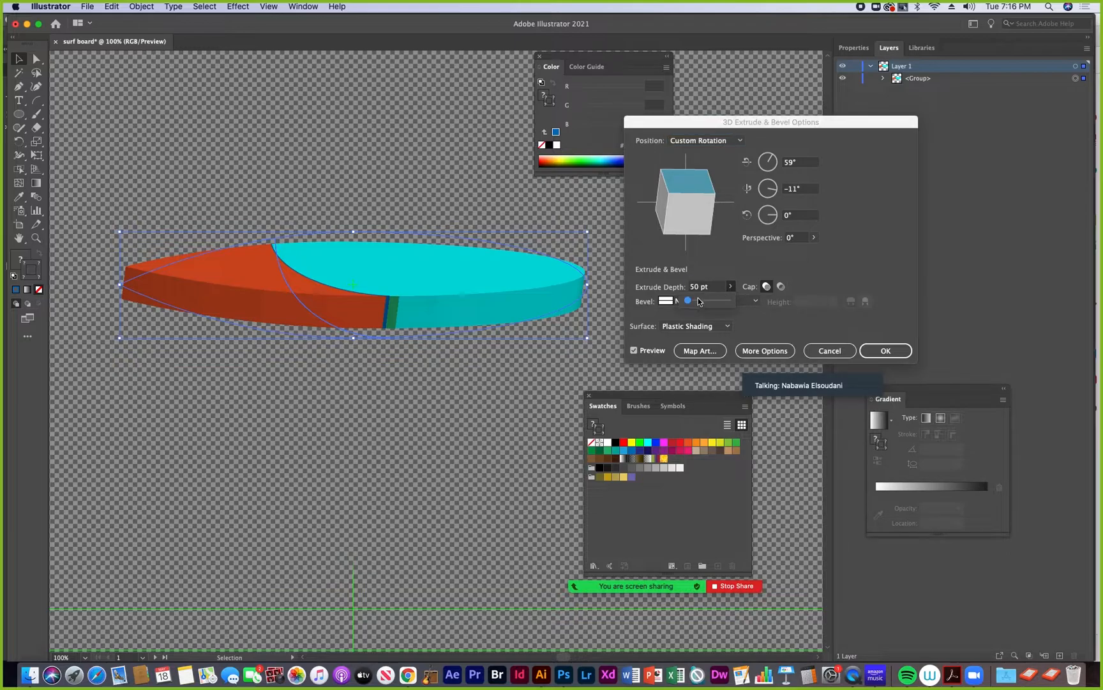
pyautogui.moveTo(692, 303); pyautogui.dragTo(690, 303)
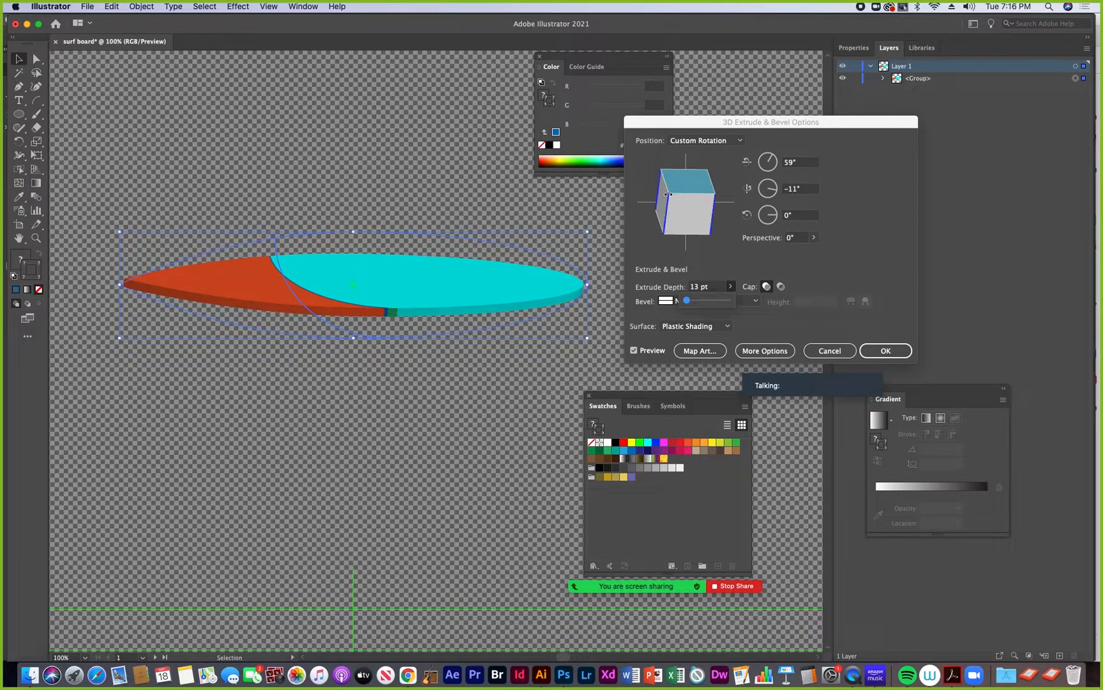
pyautogui.click(663, 166)
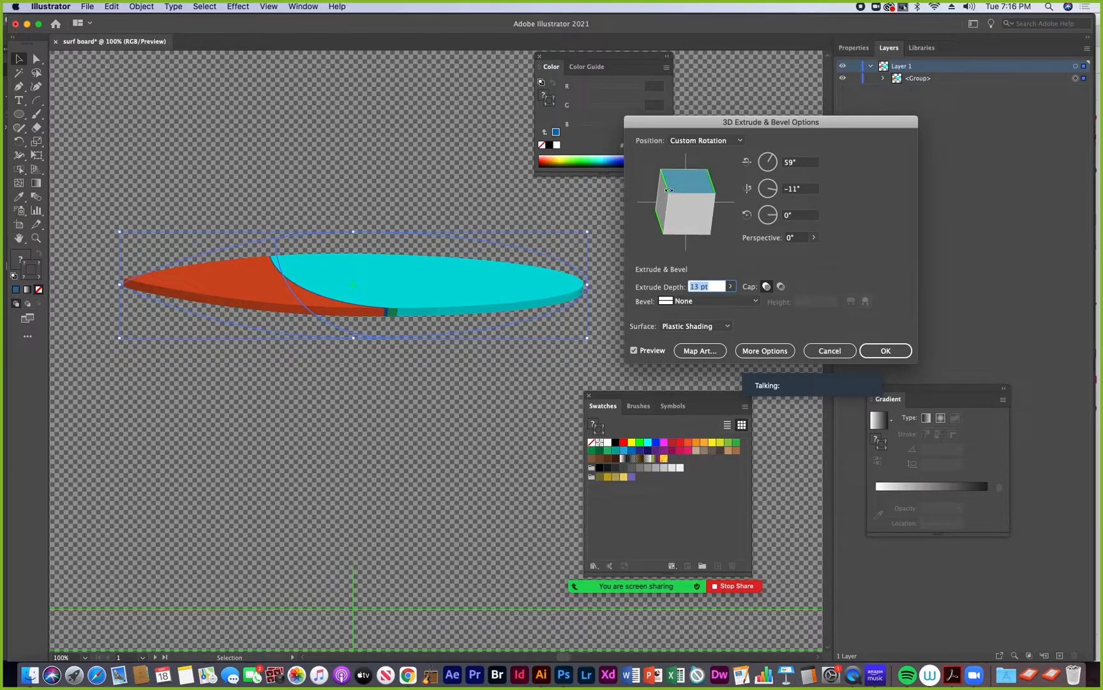
pyautogui.moveTo(665, 166); pyautogui.dragTo(665, 167)
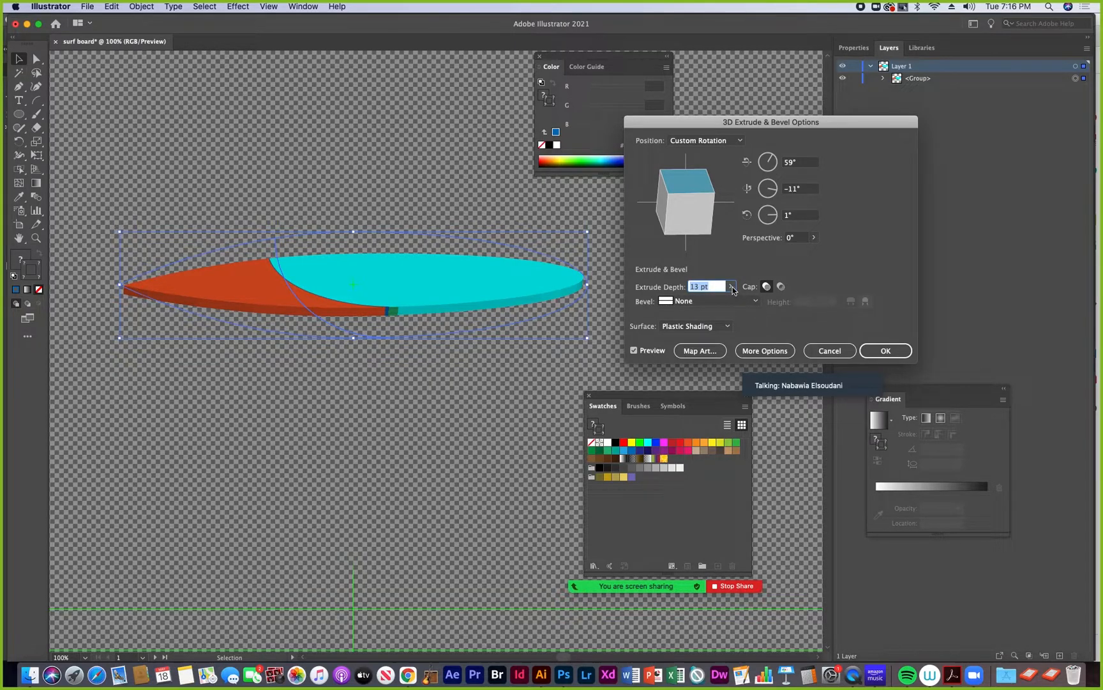
pyautogui.click(697, 286)
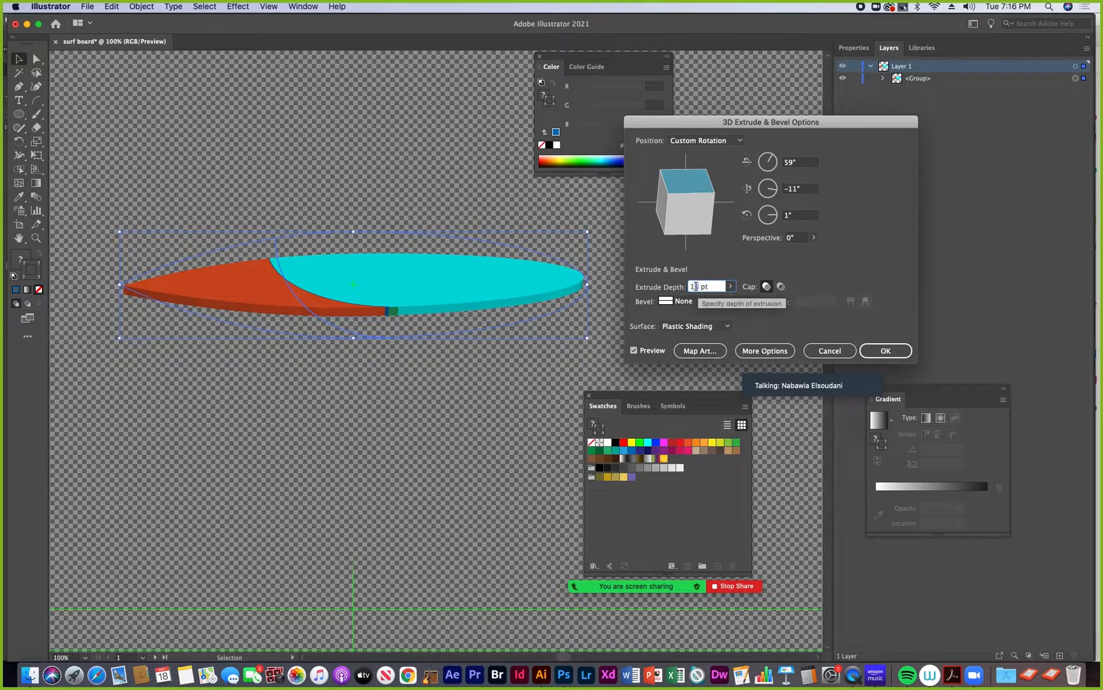
pyautogui.doubleClick(696, 286)
pyautogui.write('12')
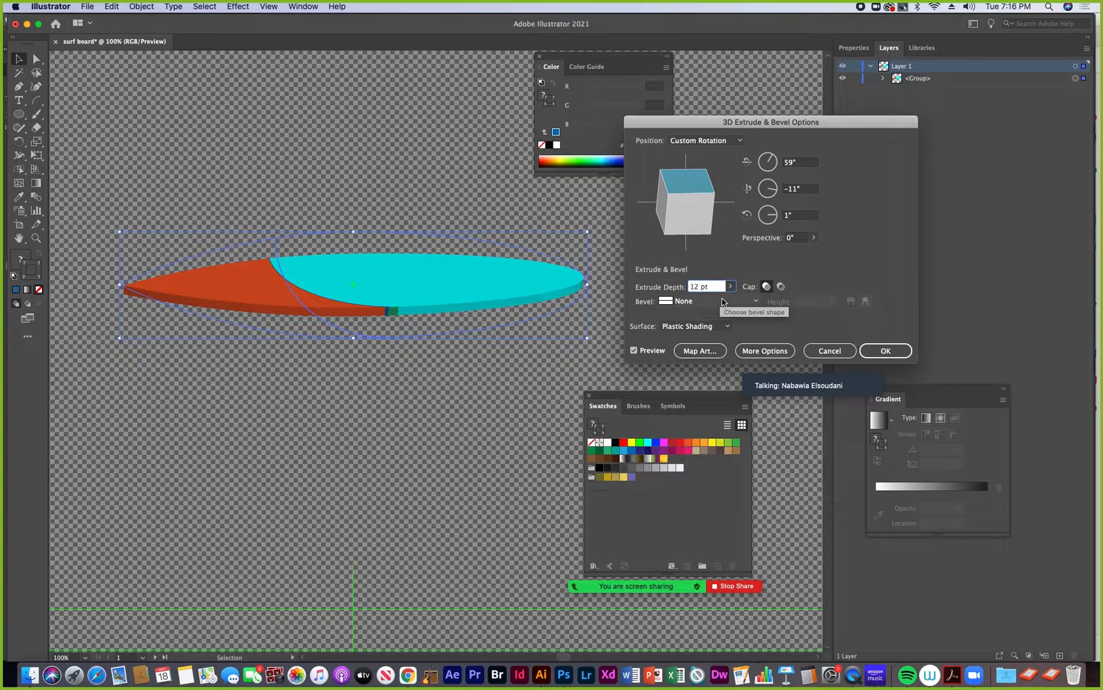
pyautogui.press('Tab')
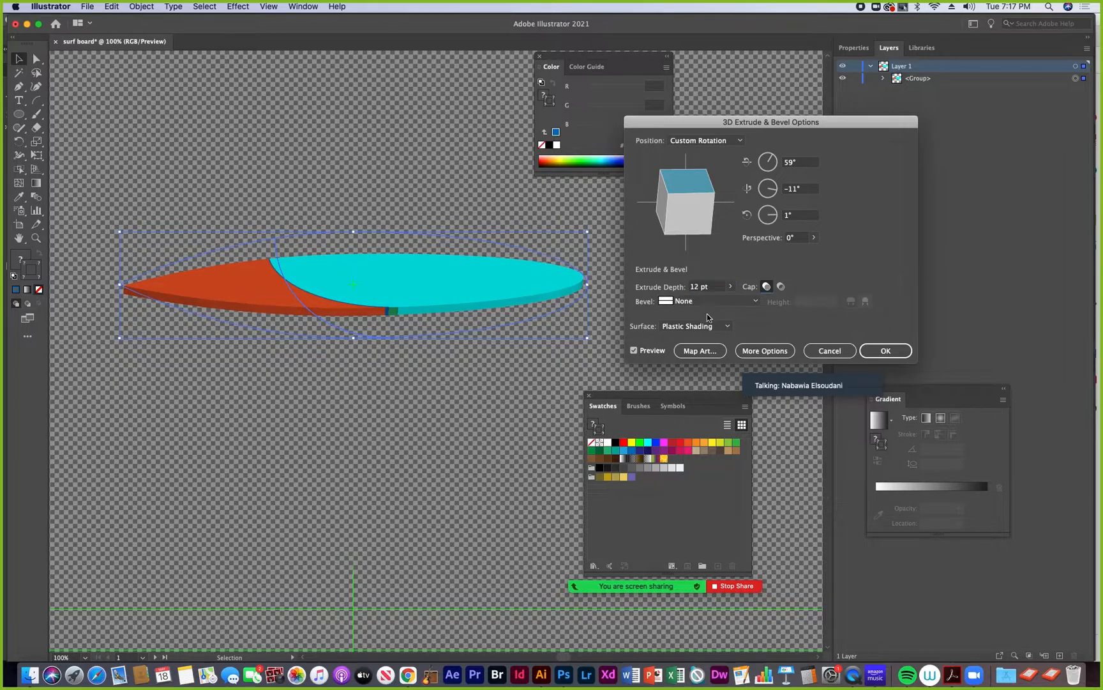
# Step: Try the Classic bevel on the extruded surfboard and return the bevel to None
pyautogui.click(756, 301)
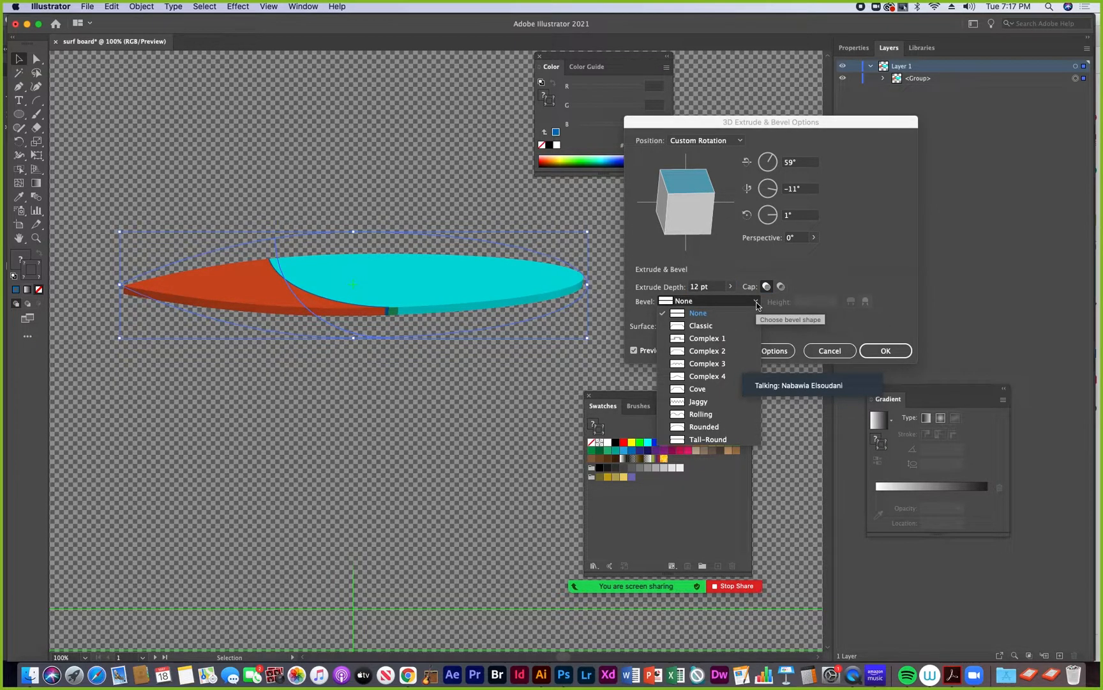
pyautogui.click(702, 326)
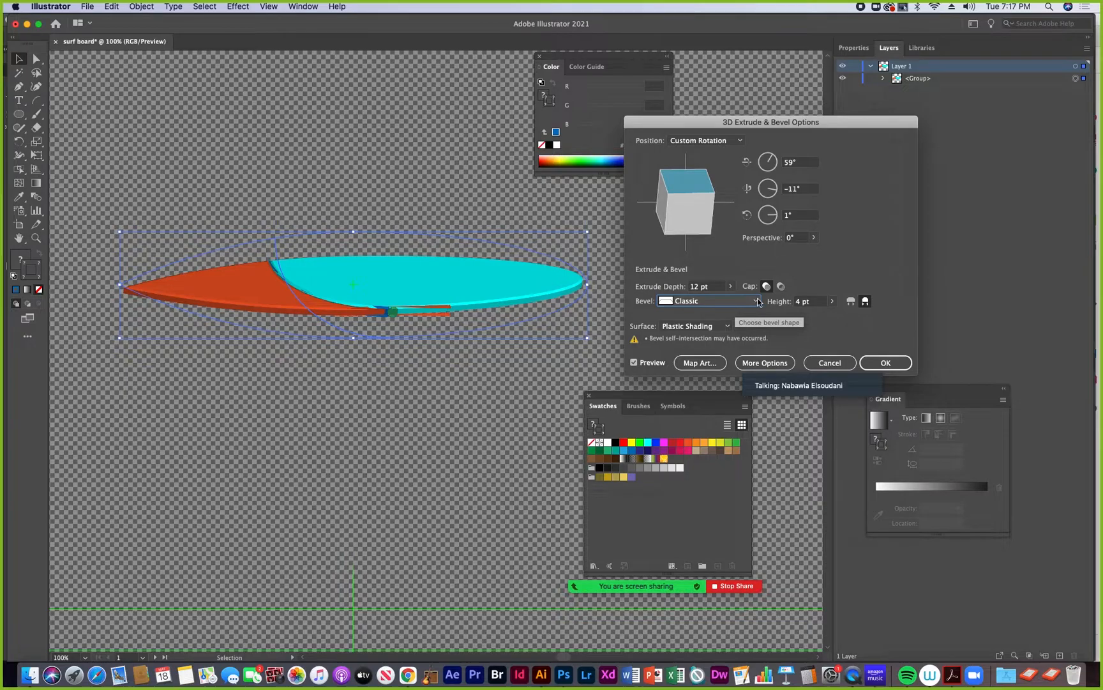
pyautogui.click(759, 303)
pyautogui.click(719, 316)
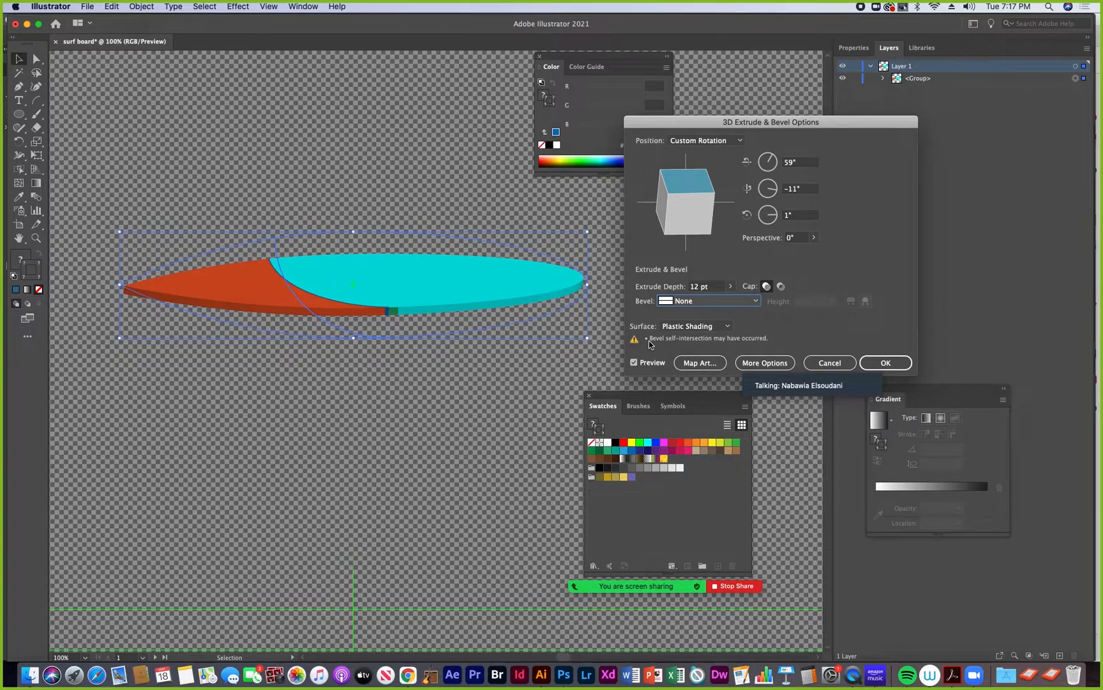
# Step: Check the extrusion preview, move the meeting overlay off the dialog, and accept the 3D Extrude & Bevel settings
pyautogui.click(634, 363)
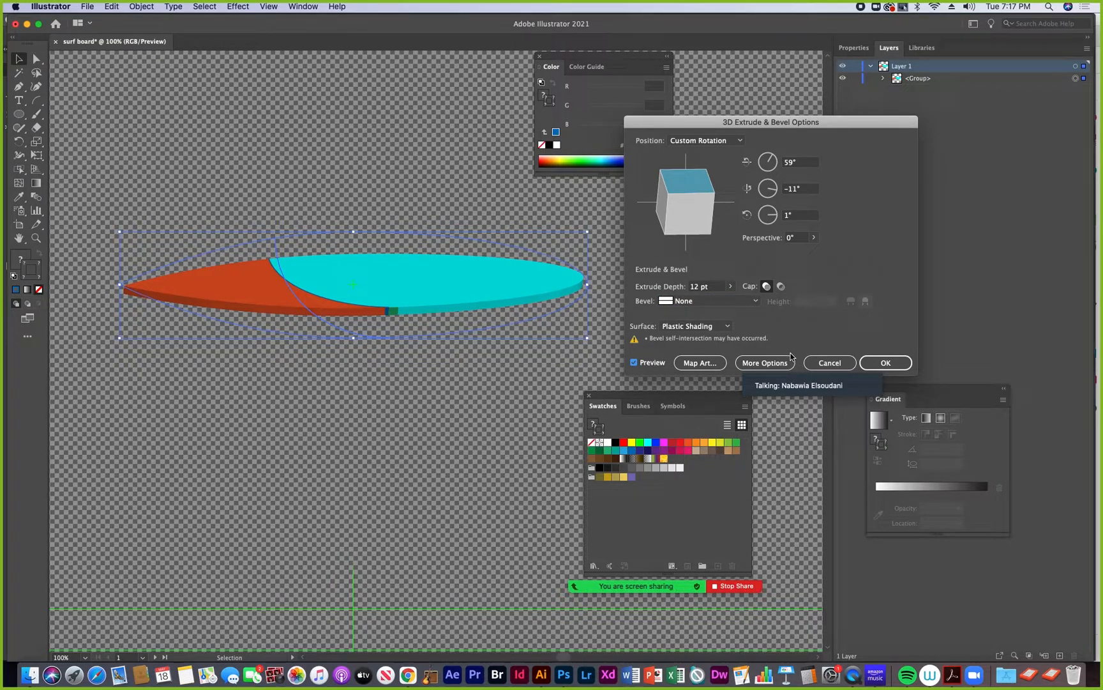
pyautogui.moveTo(843, 365); pyautogui.dragTo(825, 441)
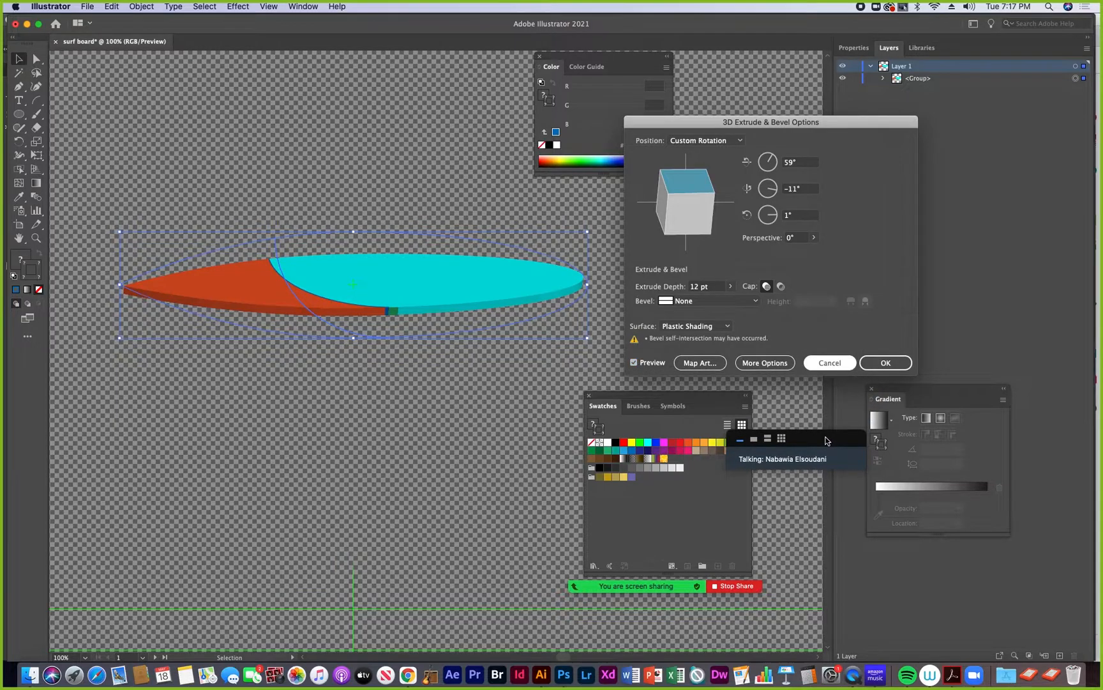
pyautogui.click(883, 363)
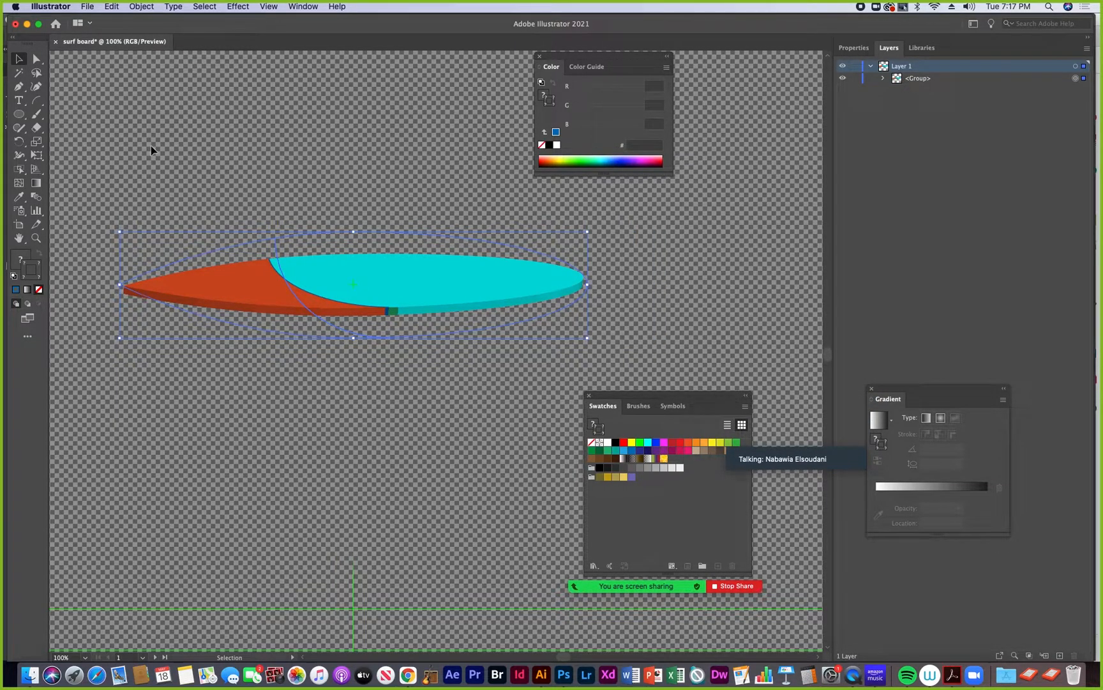
# Step: Save the artwork as surf board.ai in Media Drive > Teaching from Home > 181-TTh-2021, keeping the Illustrator 2020 format options
pyautogui.click(86, 7)
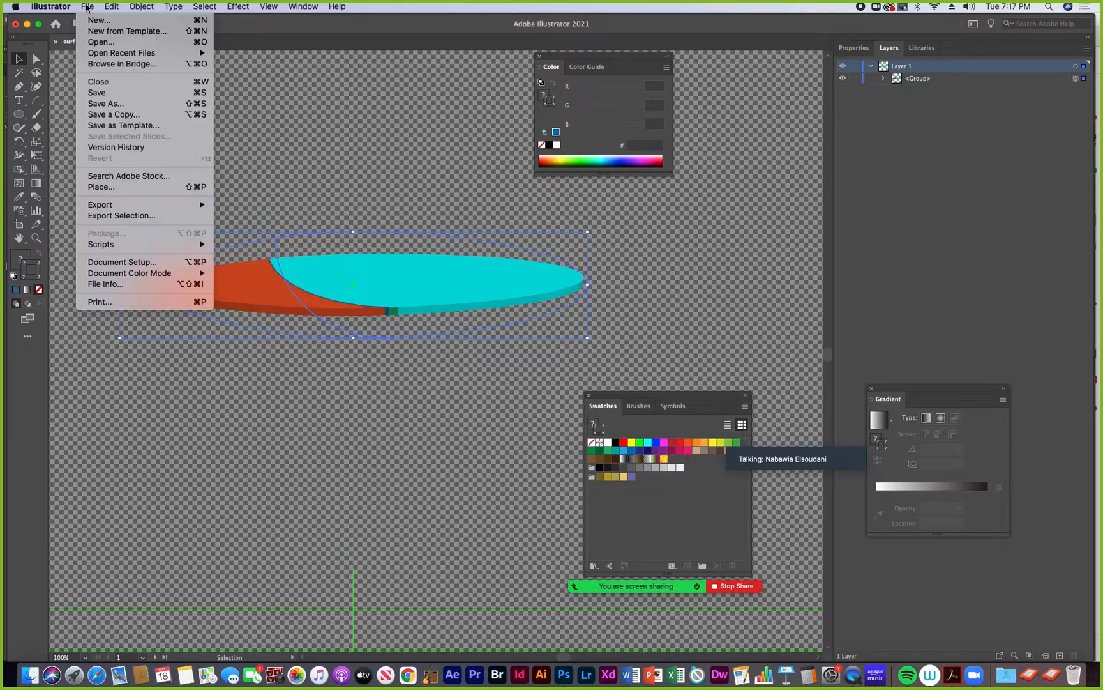
pyautogui.click(90, 94)
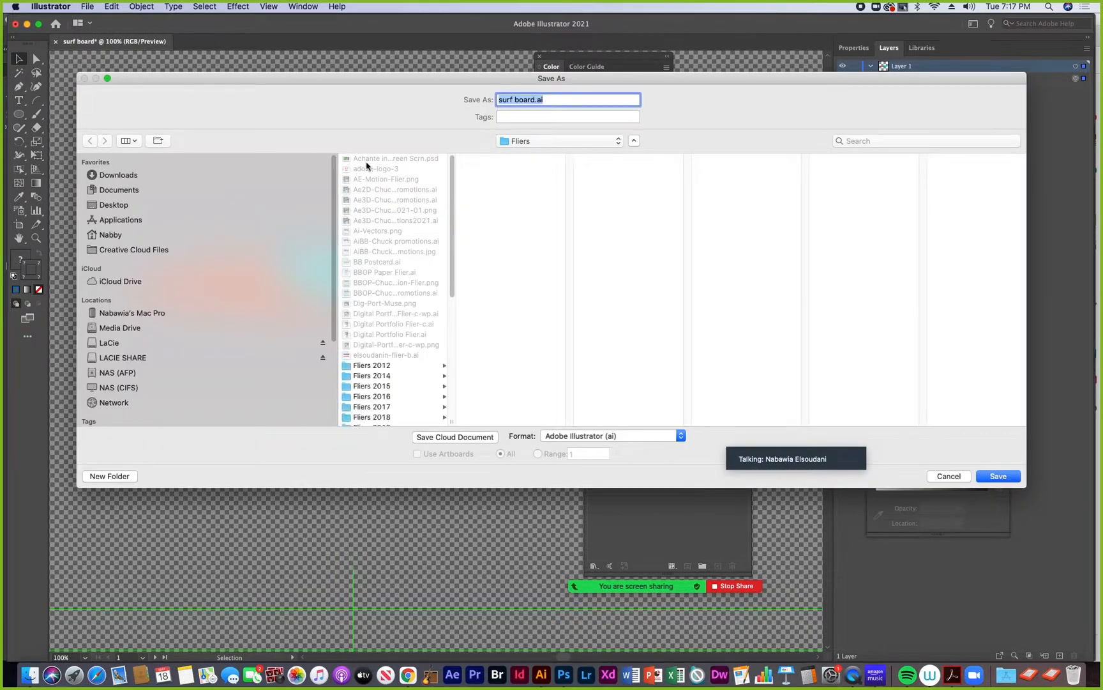
pyautogui.click(120, 328)
pyautogui.scroll(-10, 377, 393)
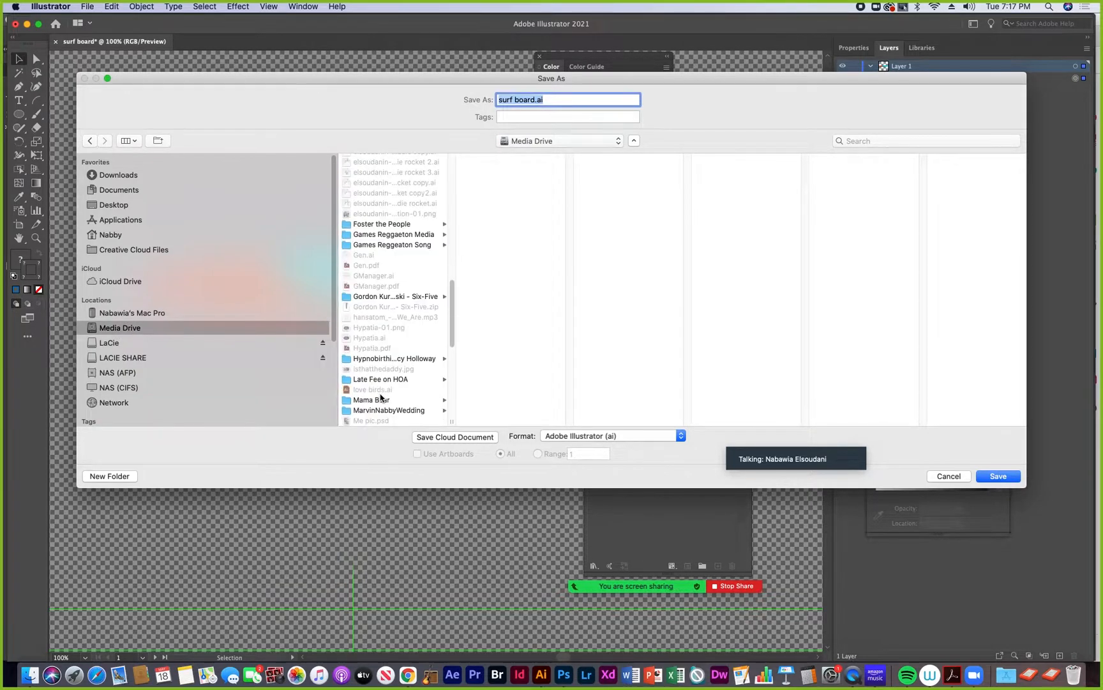
pyautogui.click(374, 360)
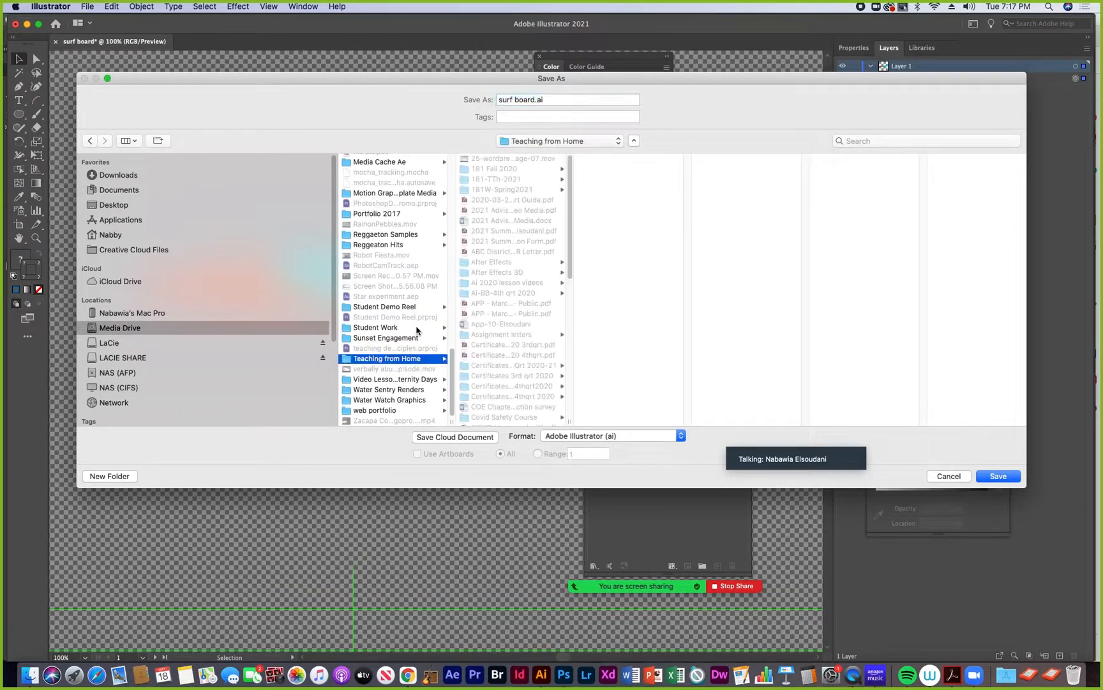
pyautogui.click(501, 179)
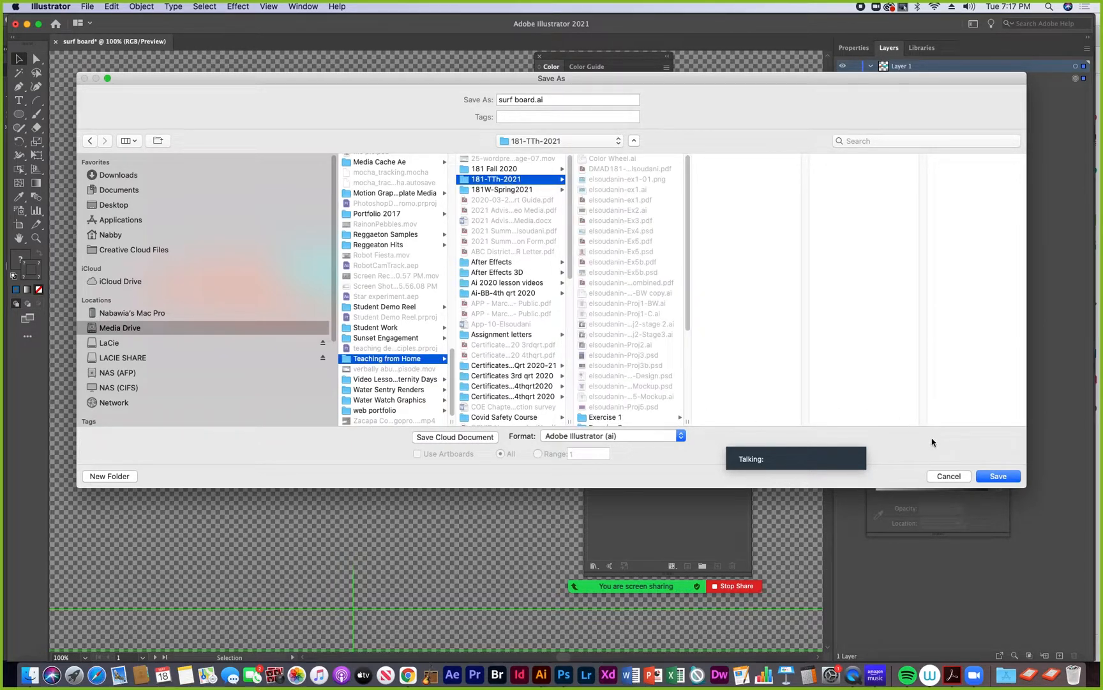
pyautogui.click(996, 477)
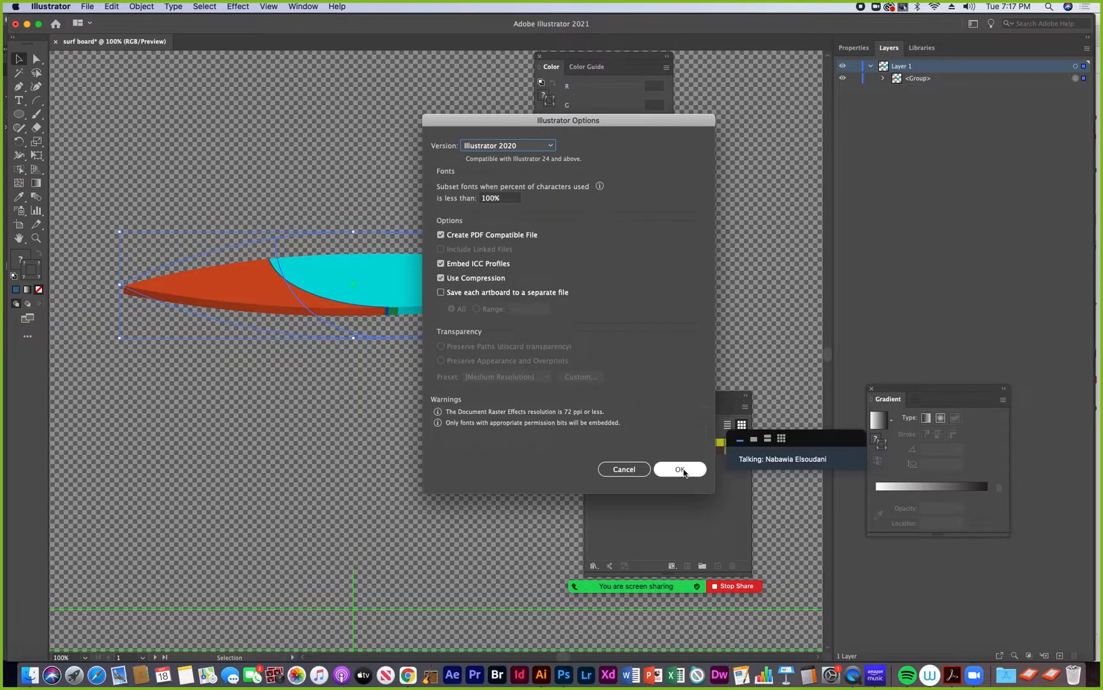
pyautogui.click(680, 469)
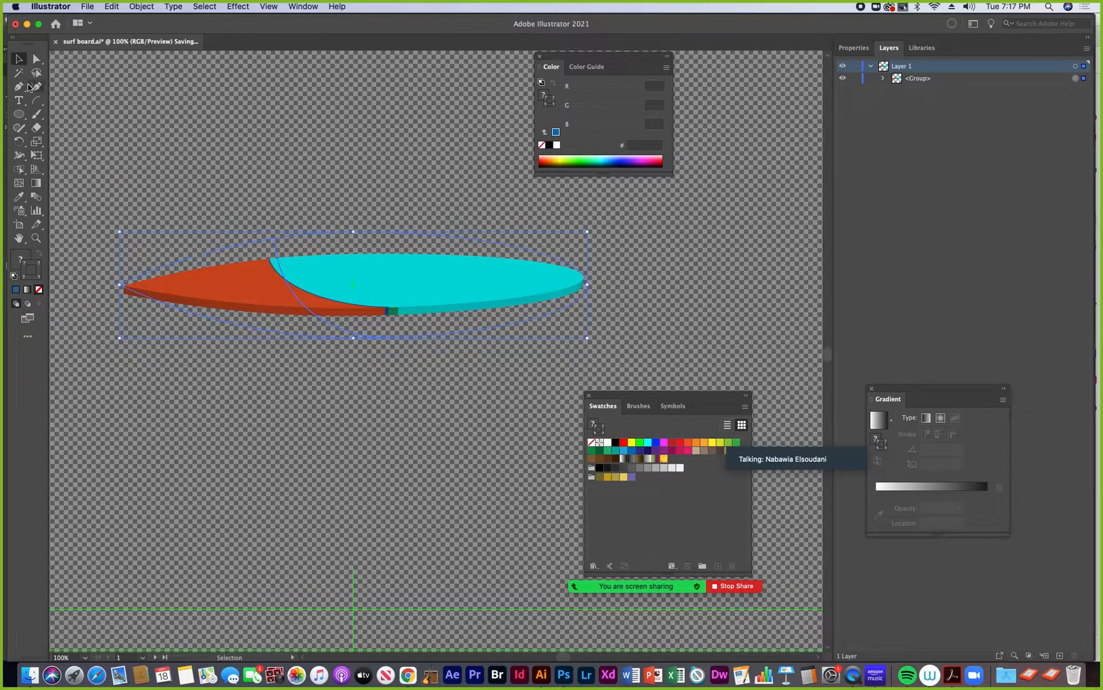
# Step: Reselect the extruded surfboard on the artboard and copy it
pyautogui.click(287, 201)
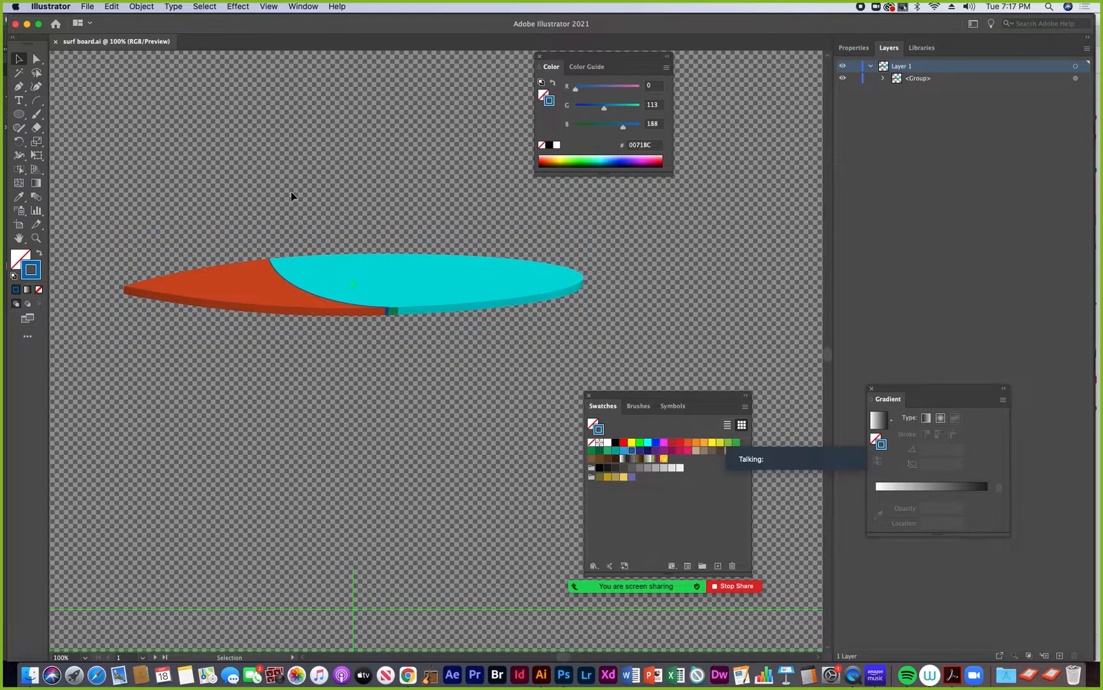
pyautogui.click(310, 271)
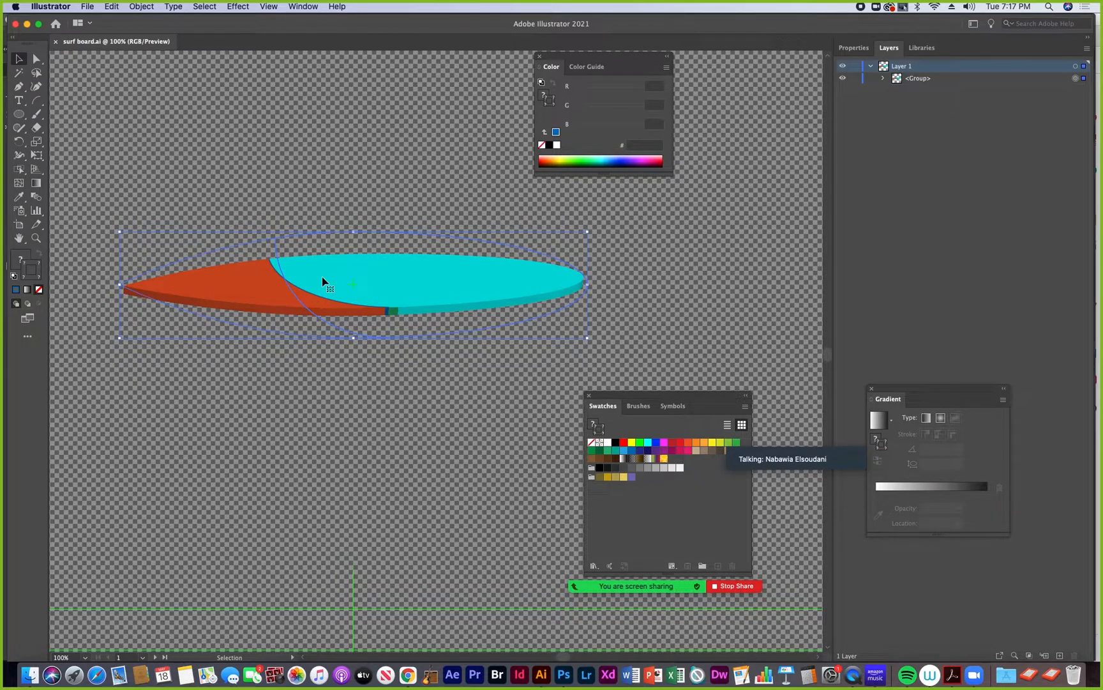
pyautogui.click(113, 8)
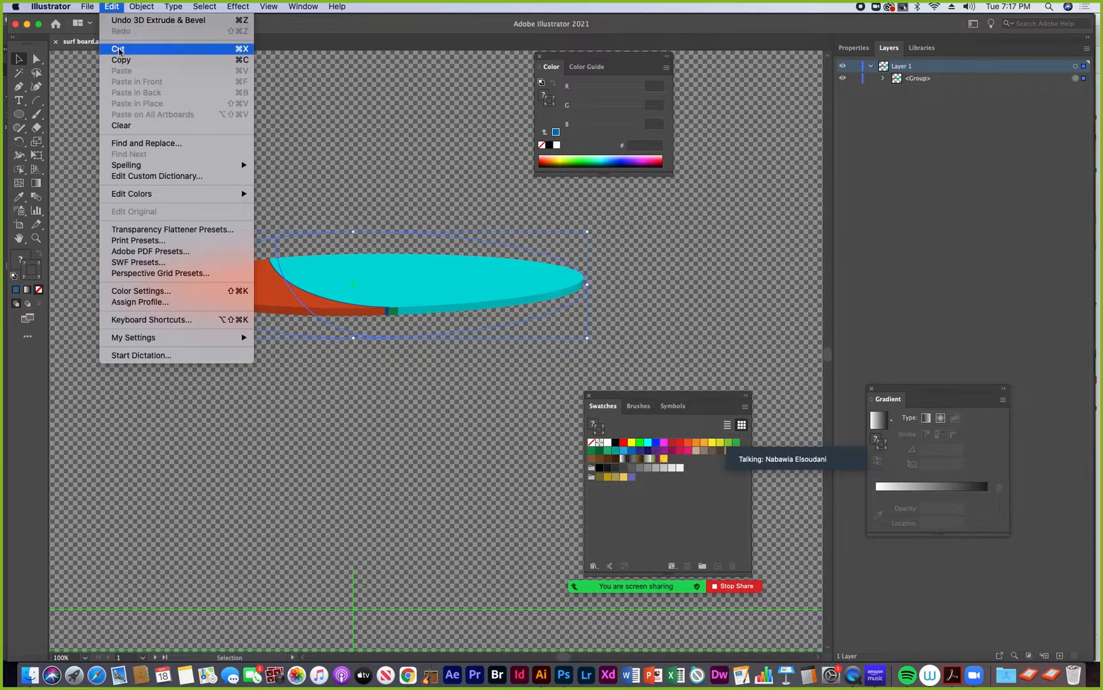
pyautogui.click(191, 60)
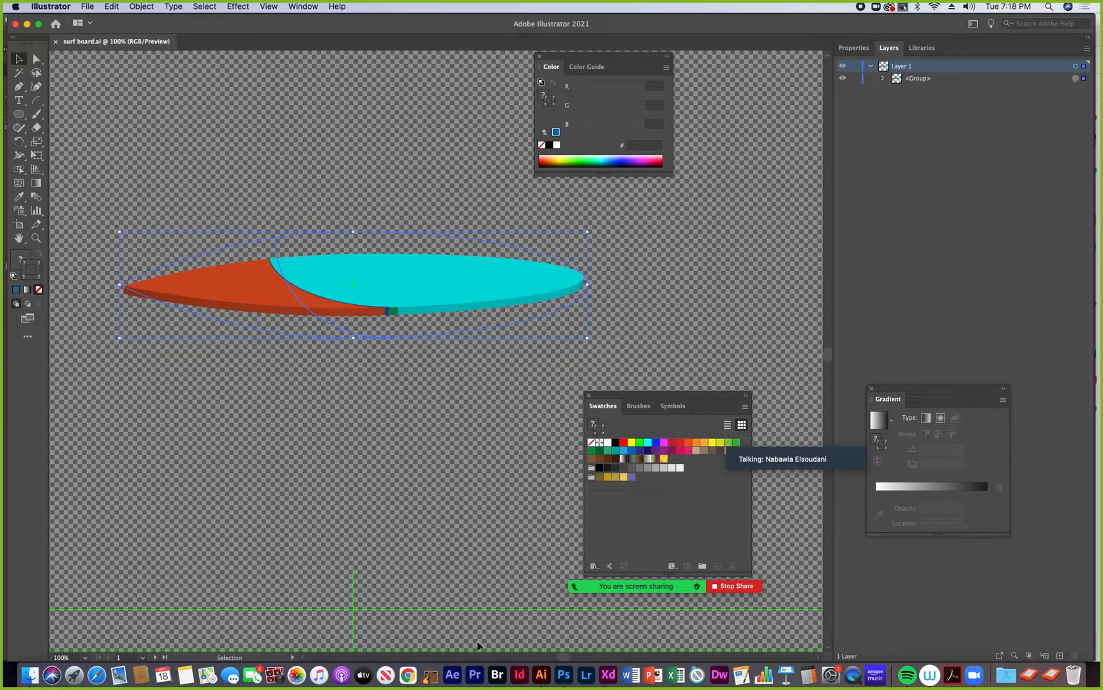
# Step: Switch to Photoshop and try to paste the copied surfboard into the Project 5 document
pyautogui.click(564, 675)
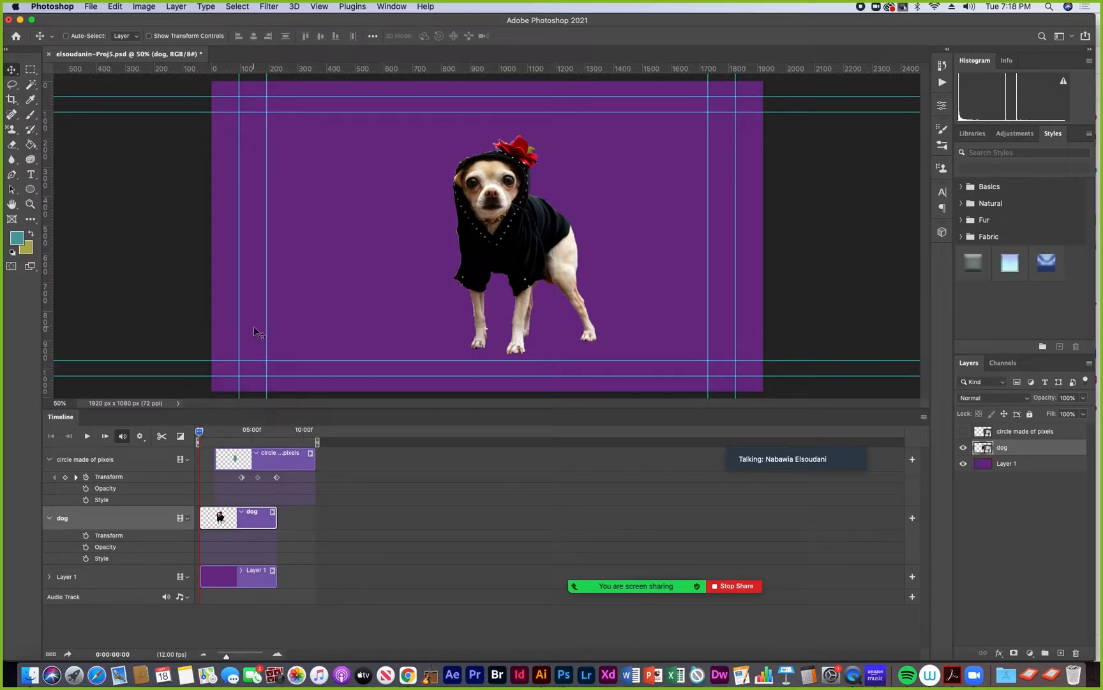
pyautogui.click(116, 7)
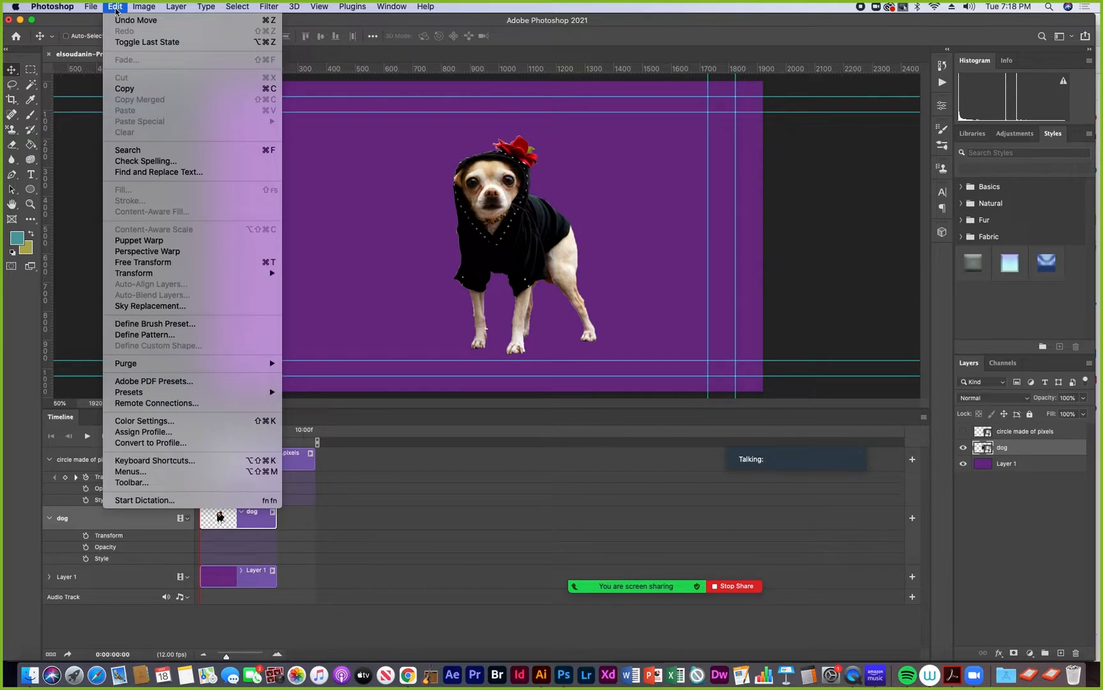
pyautogui.click(375, 73)
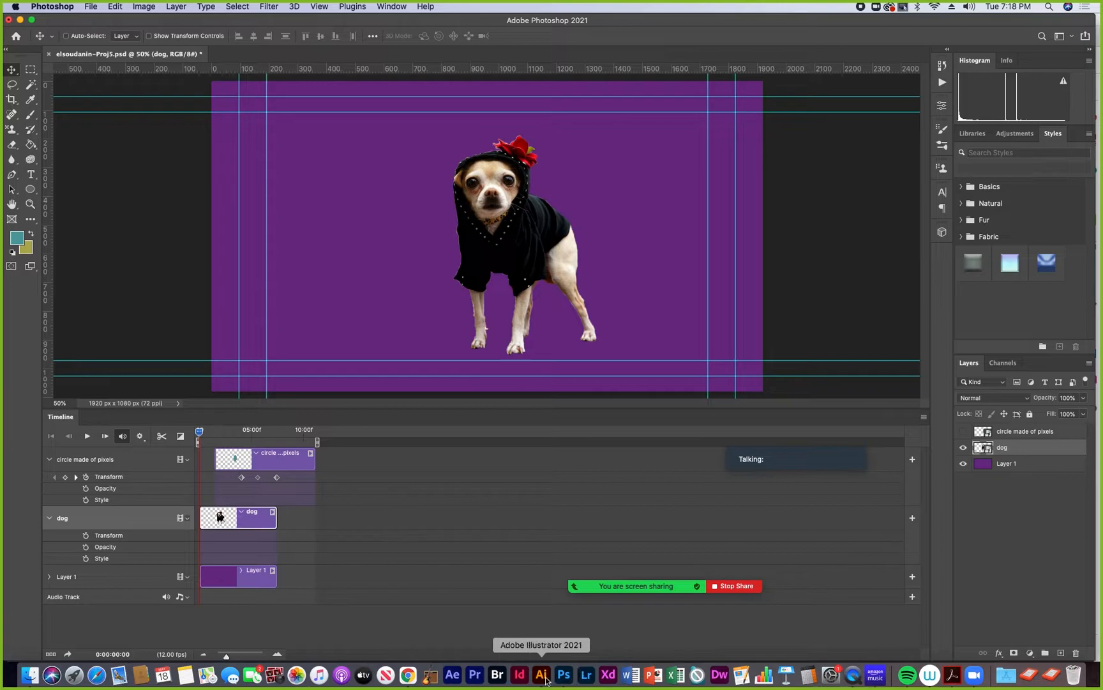
# Step: Check the surfboard in Illustrator, return to Photoshop's Project 5 document, and paste the copied surfboard as a Smart Object
pyautogui.click(542, 674)
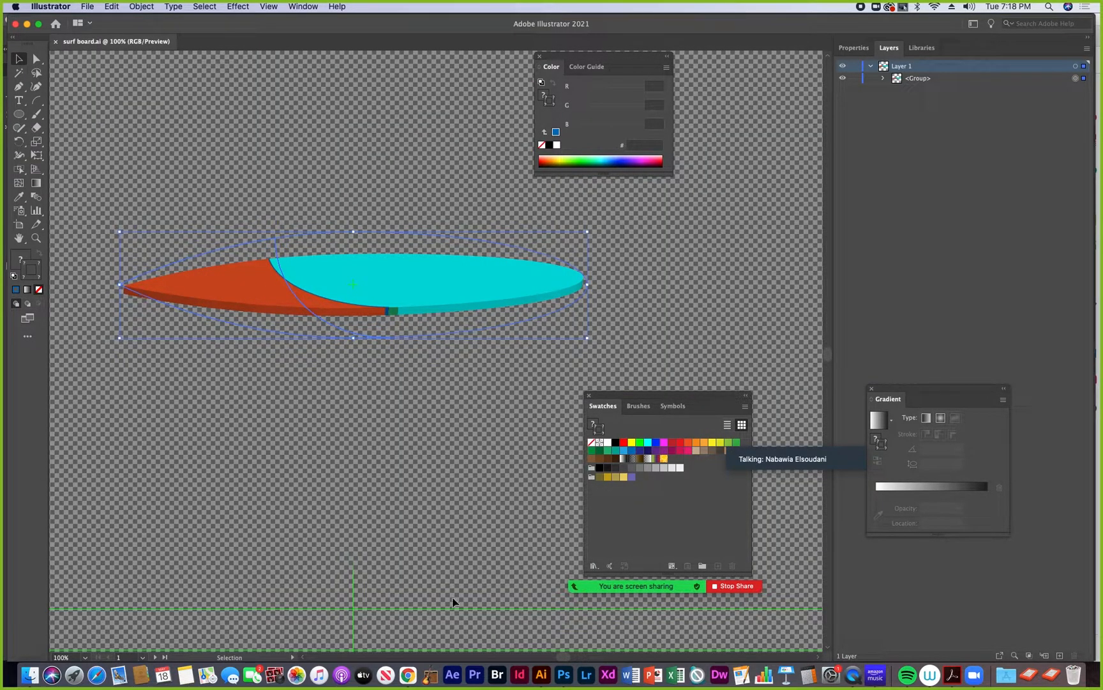
pyautogui.click(564, 674)
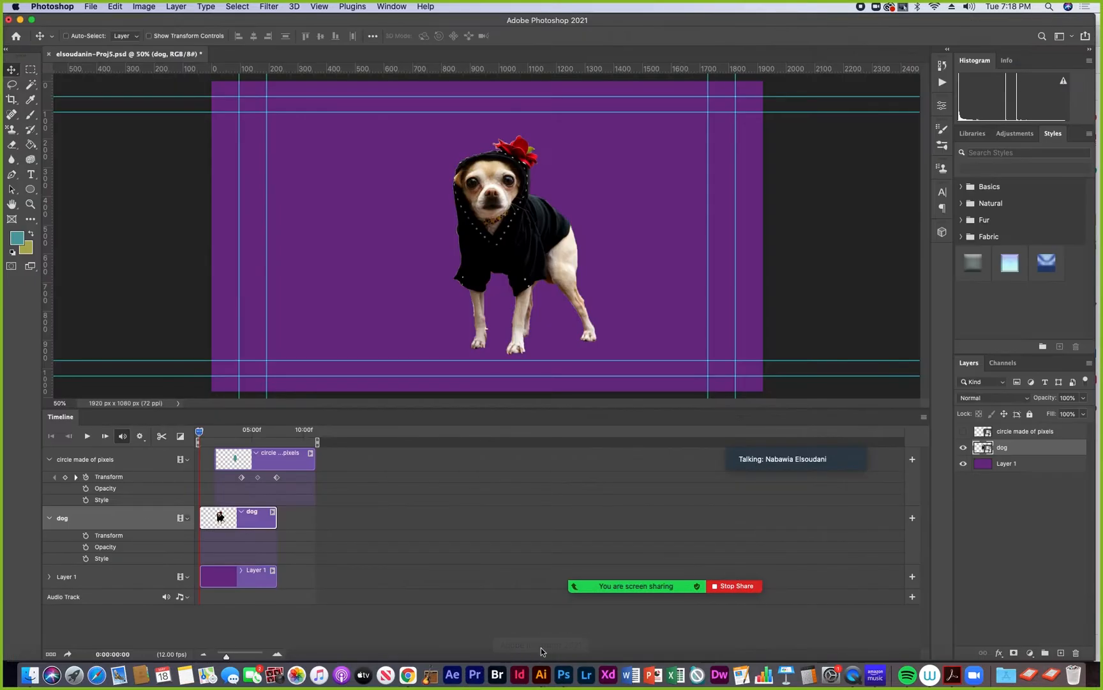
pyautogui.click(114, 6)
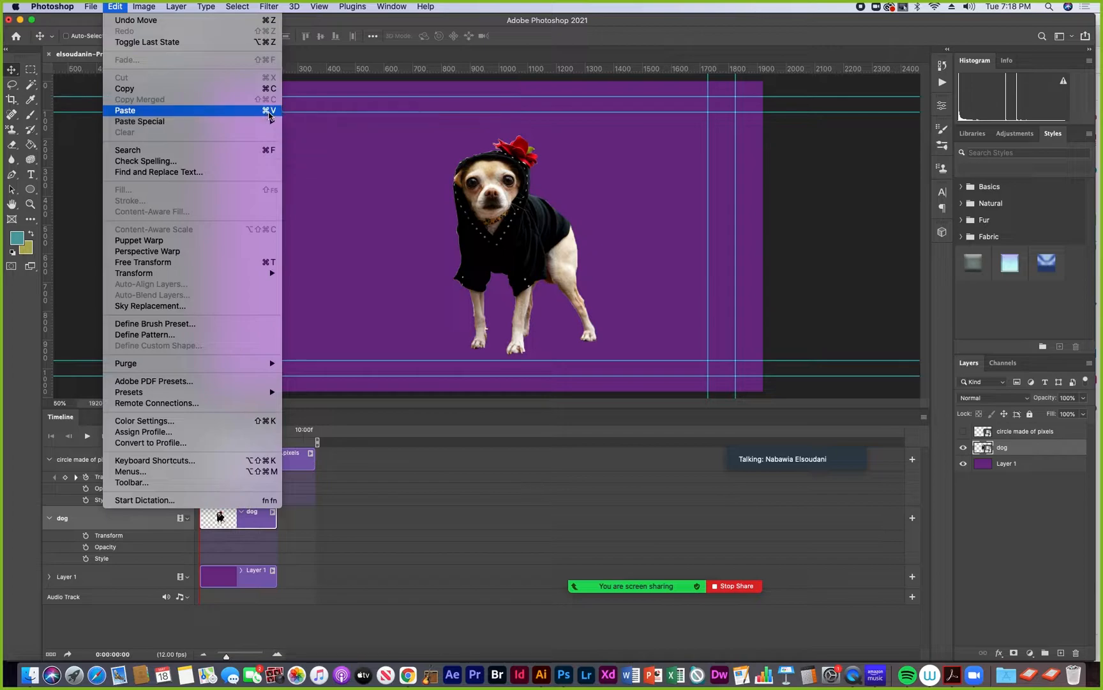
pyautogui.click(338, 23)
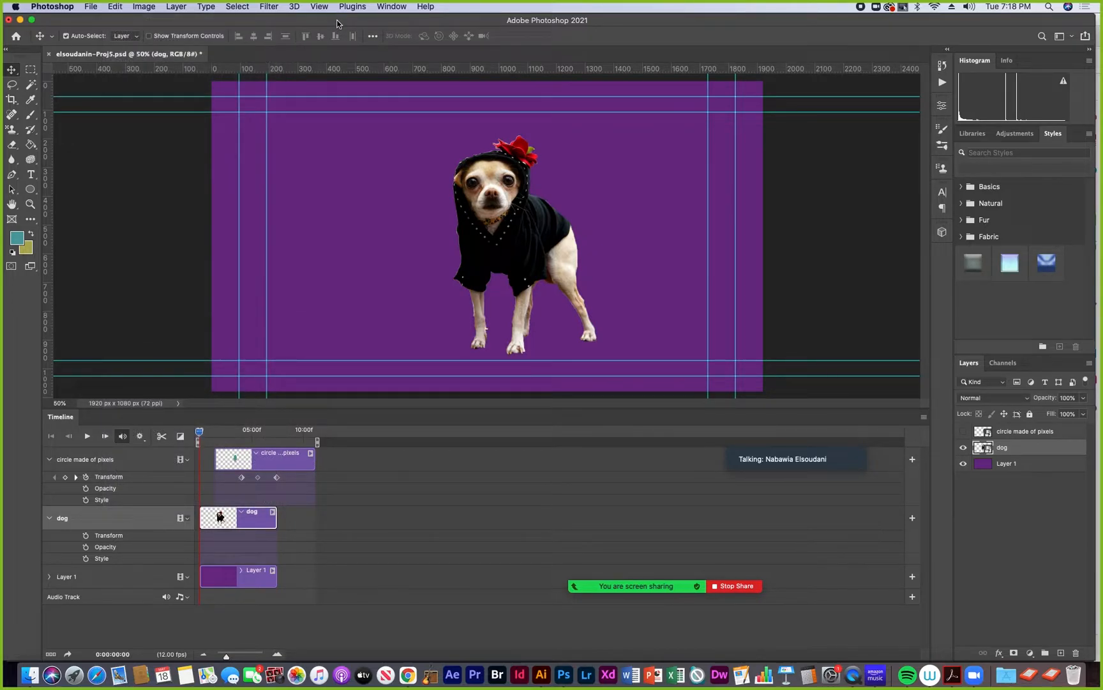
pyautogui.press('super+v')
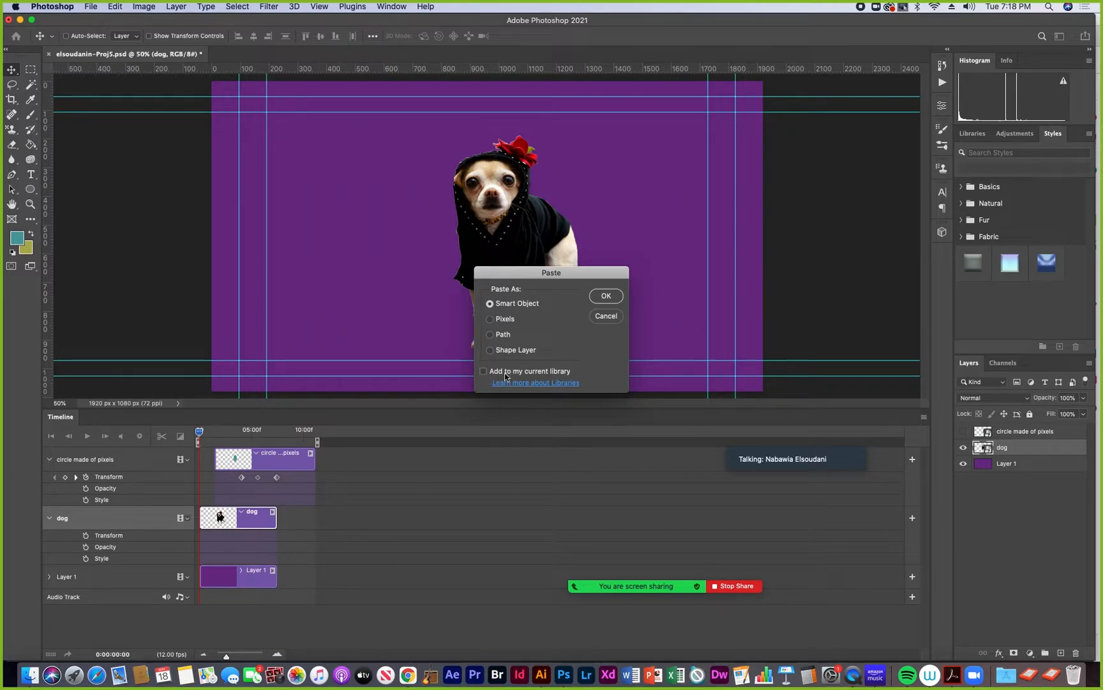
pyautogui.click(606, 296)
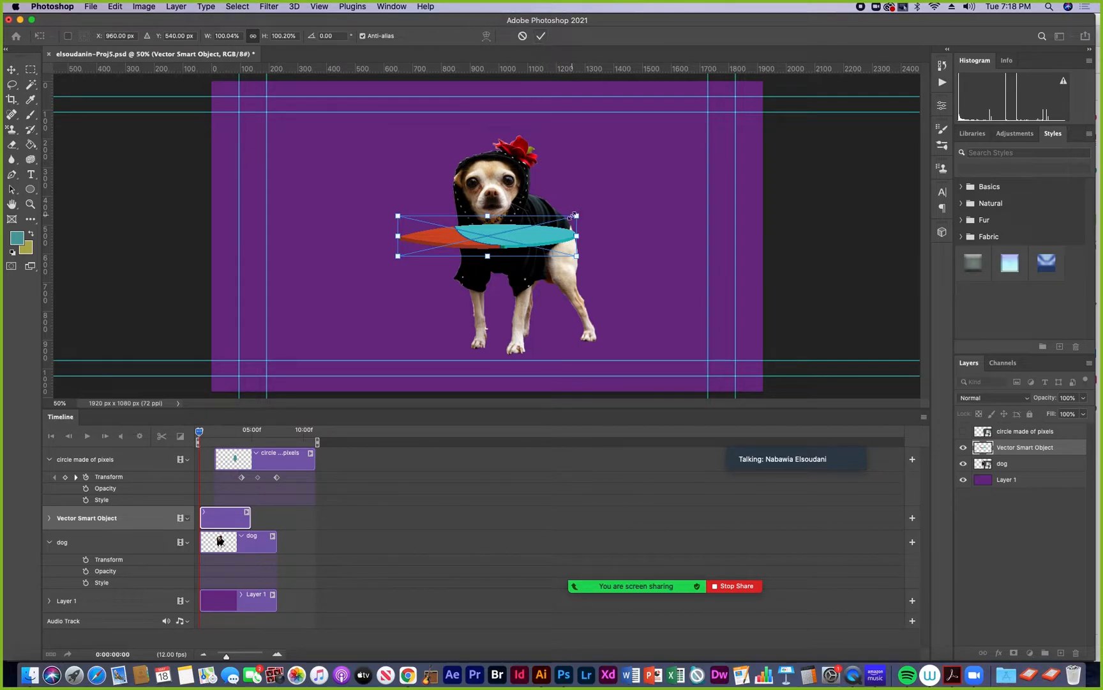
# Step: Scale the pasted surfboard to about 161% and place it under the dog's paws
pyautogui.moveTo(577, 217); pyautogui.dragTo(638, 201)
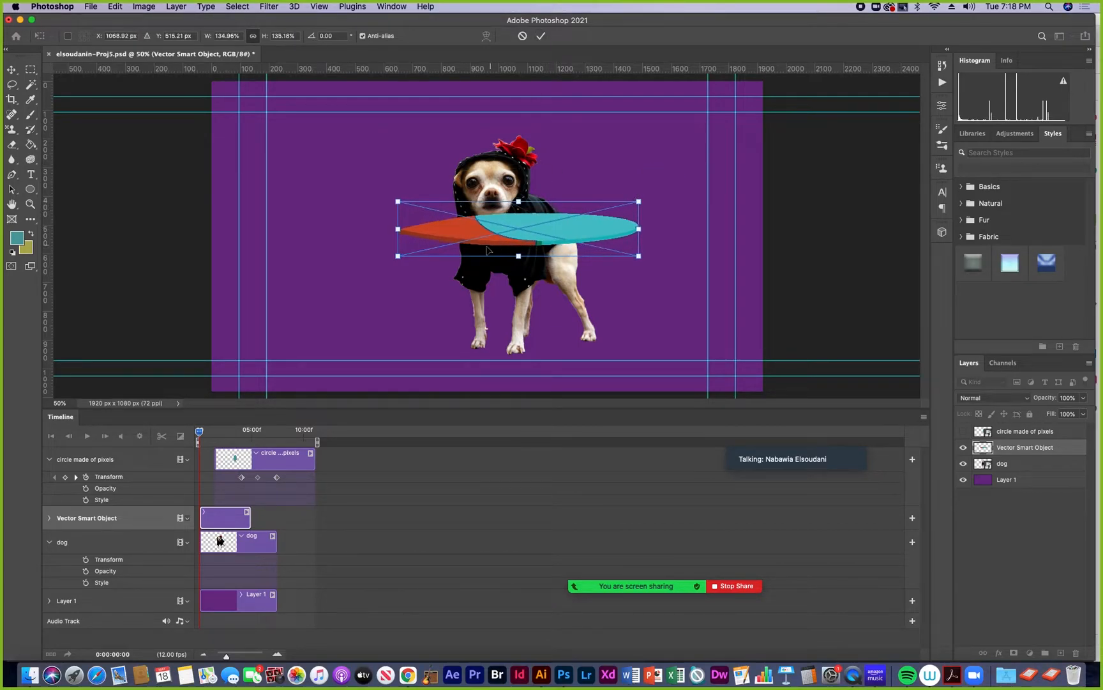
pyautogui.moveTo(398, 256); pyautogui.dragTo(352, 267)
pyautogui.moveTo(497, 237); pyautogui.dragTo(532, 340)
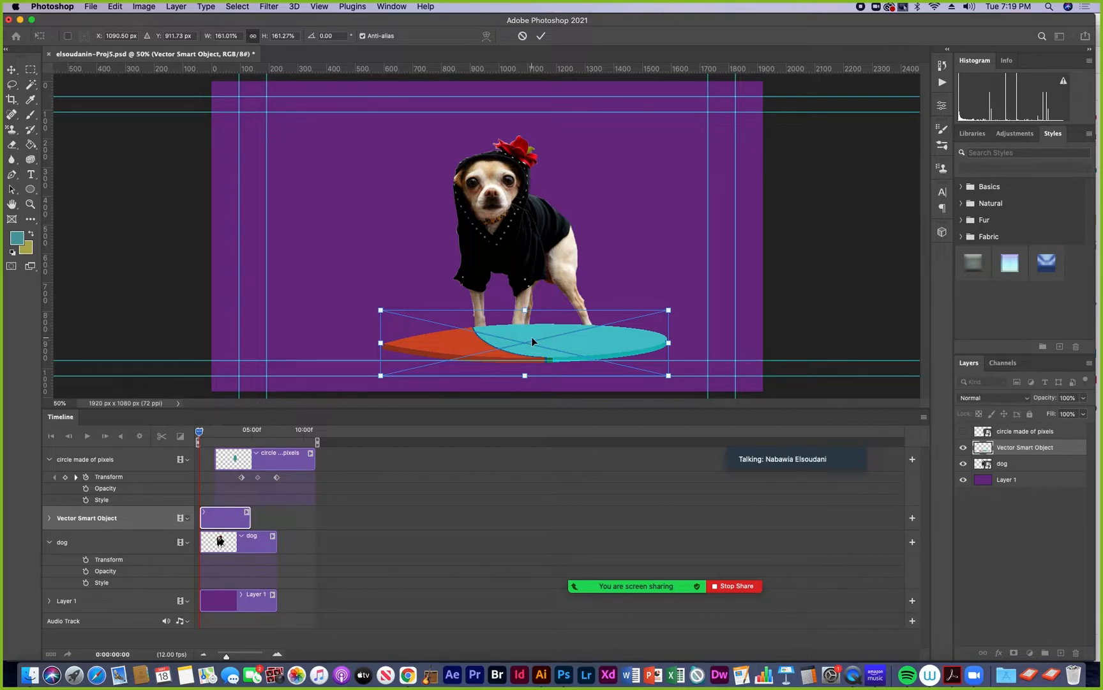
pyautogui.click(540, 37)
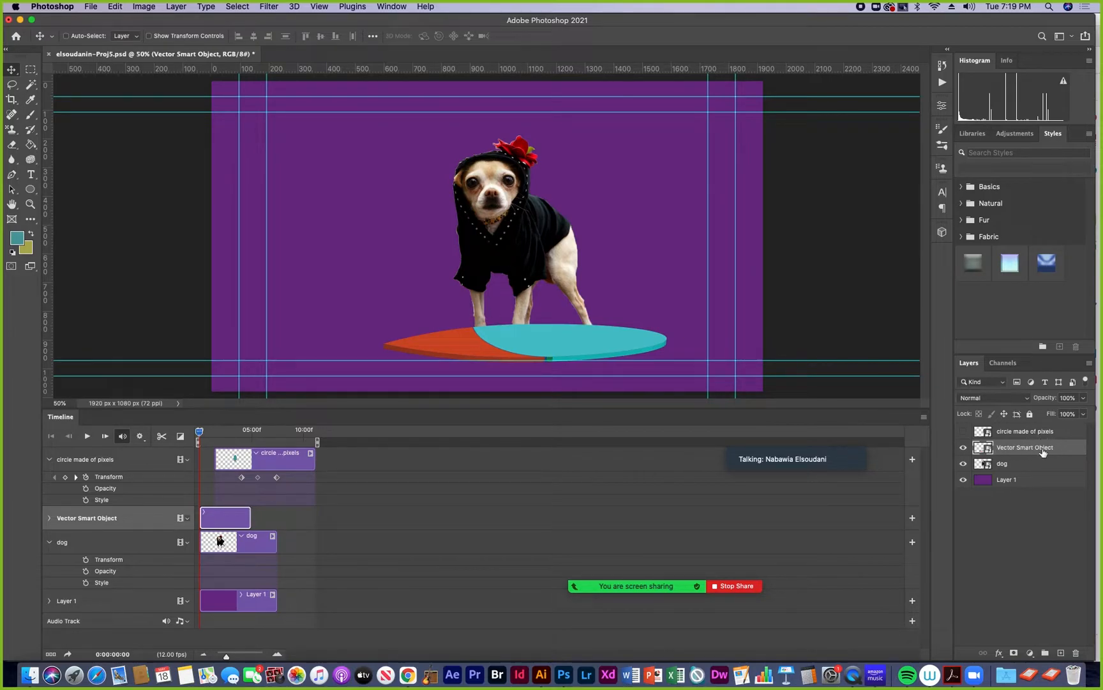
# Step: Widen the layer list and move the Vector Smart Object layer directly below the dog layer
pyautogui.moveTo(950, 447); pyautogui.dragTo(847, 457)
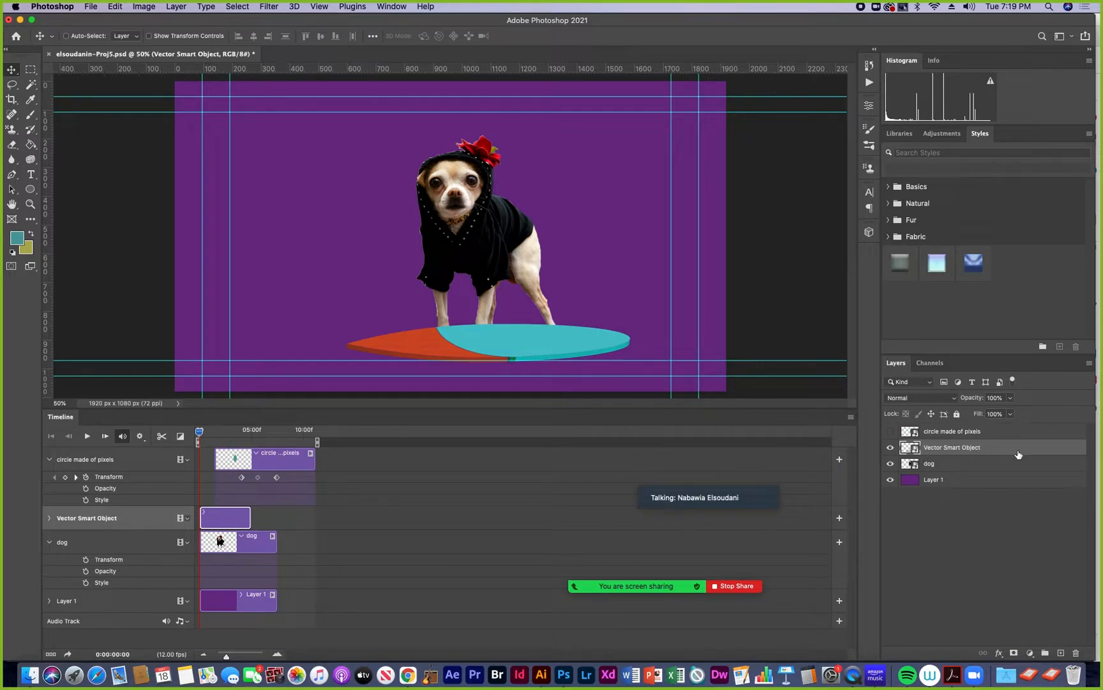
pyautogui.moveTo(955, 451); pyautogui.dragTo(957, 473)
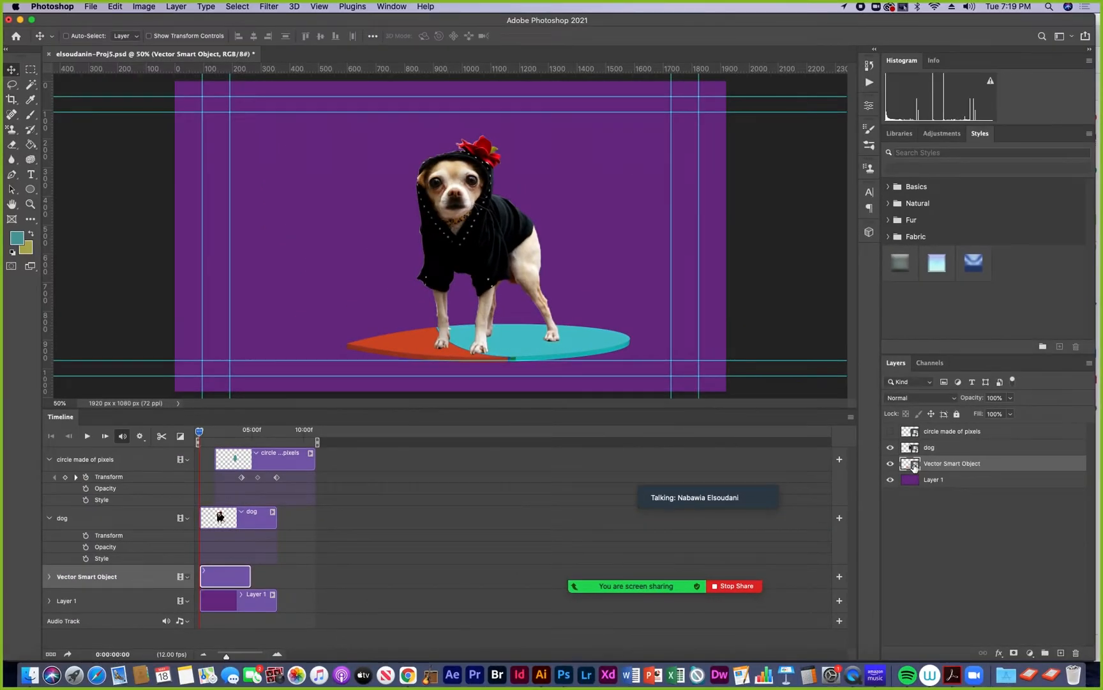
# Step: Open the Vector Smart Object's contents in Illustrator and compare its swatches with those of surf board.ai
pyautogui.doubleClick(901, 450)
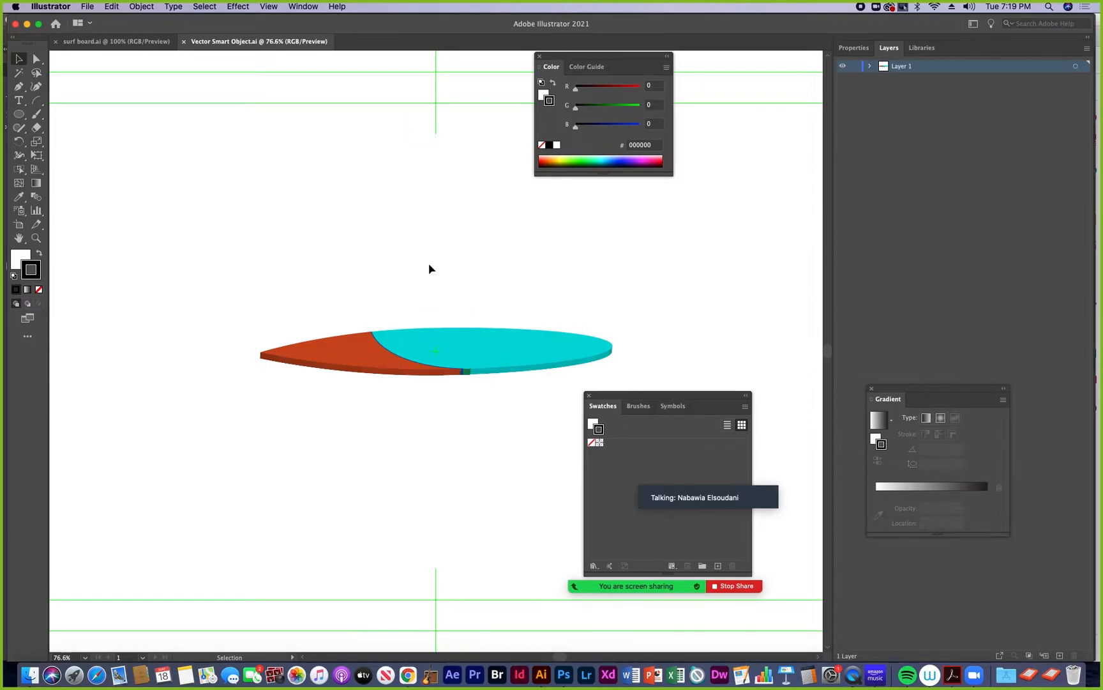
pyautogui.click(120, 44)
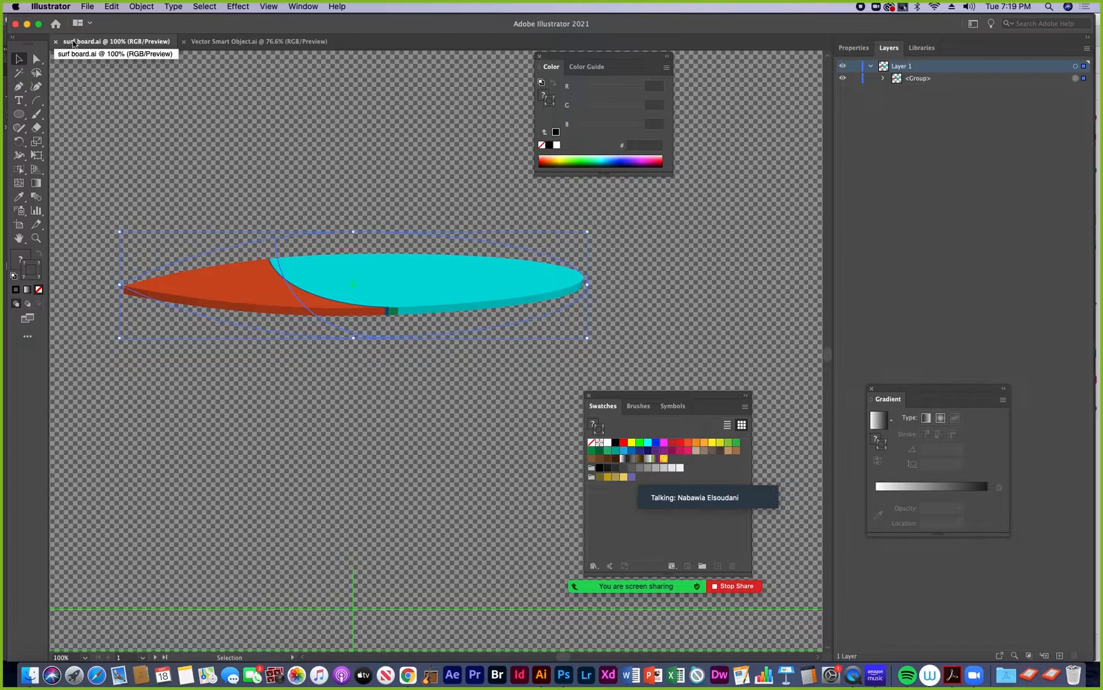
pyautogui.click(217, 43)
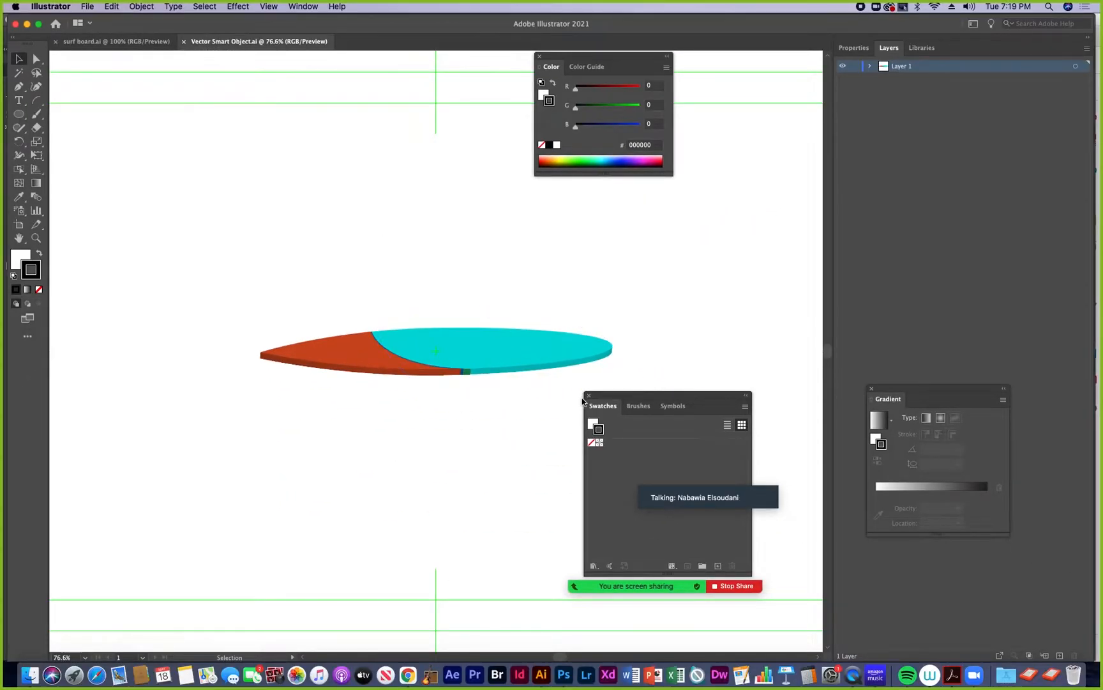
pyautogui.moveTo(652, 403)
pyautogui.mouseDown()
pyautogui.moveTo(698, 316)
pyautogui.moveTo(666, 416)
pyautogui.moveTo(630, 413)
pyautogui.moveTo(718, 306)
pyautogui.mouseUp()
pyautogui.click(111, 42)
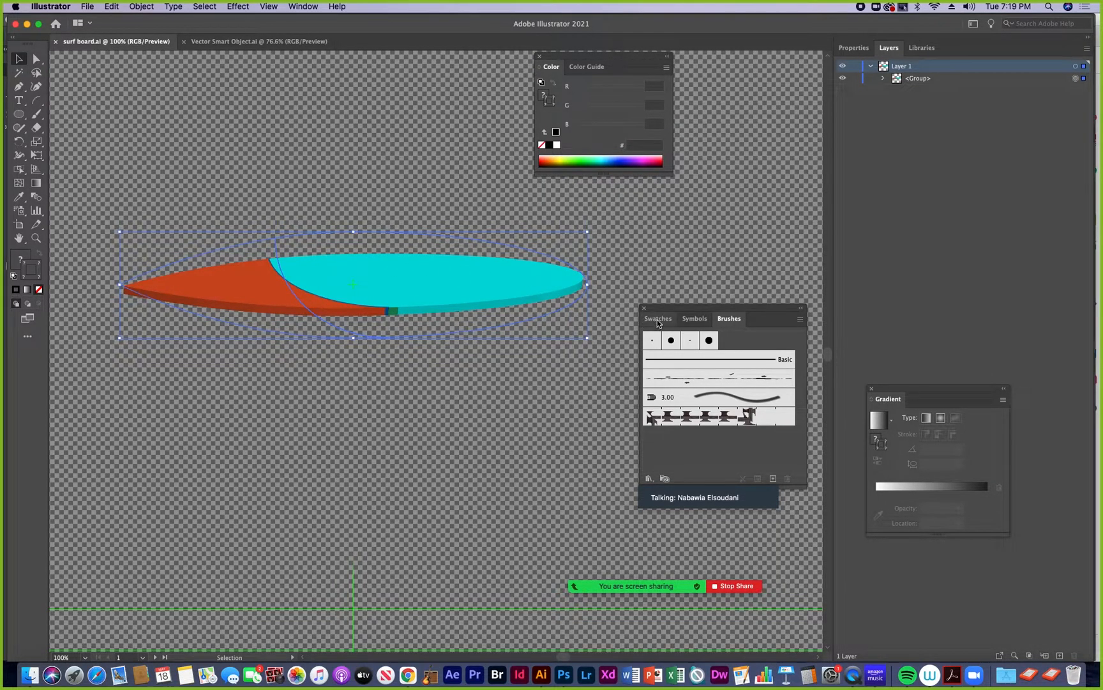
pyautogui.click(657, 319)
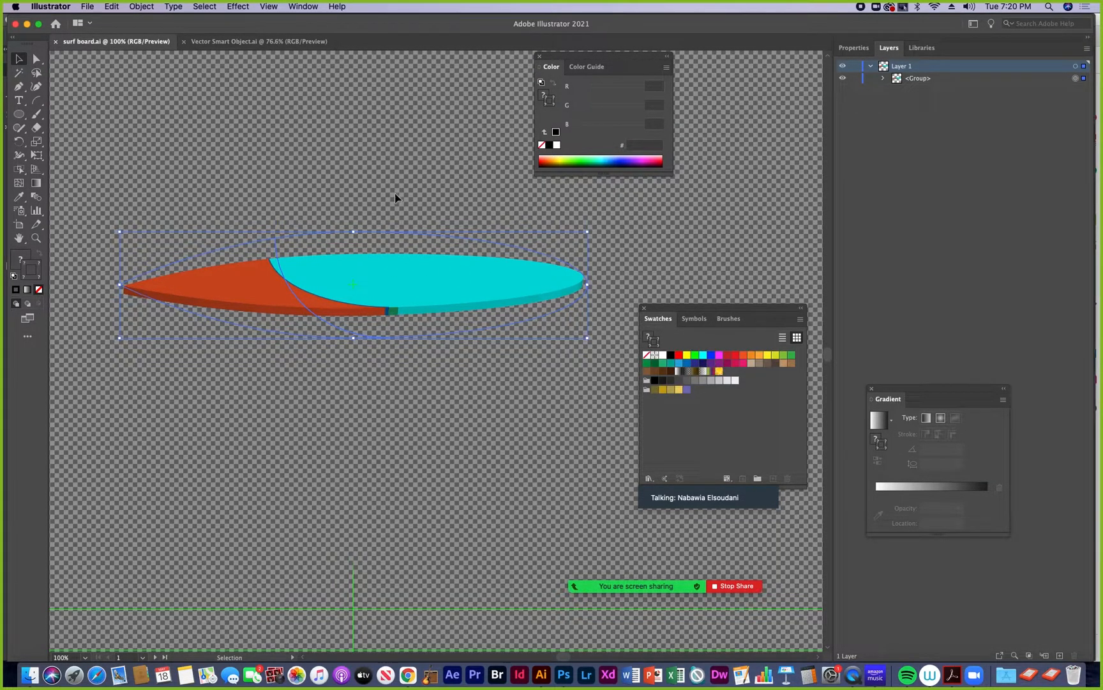
pyautogui.click(235, 42)
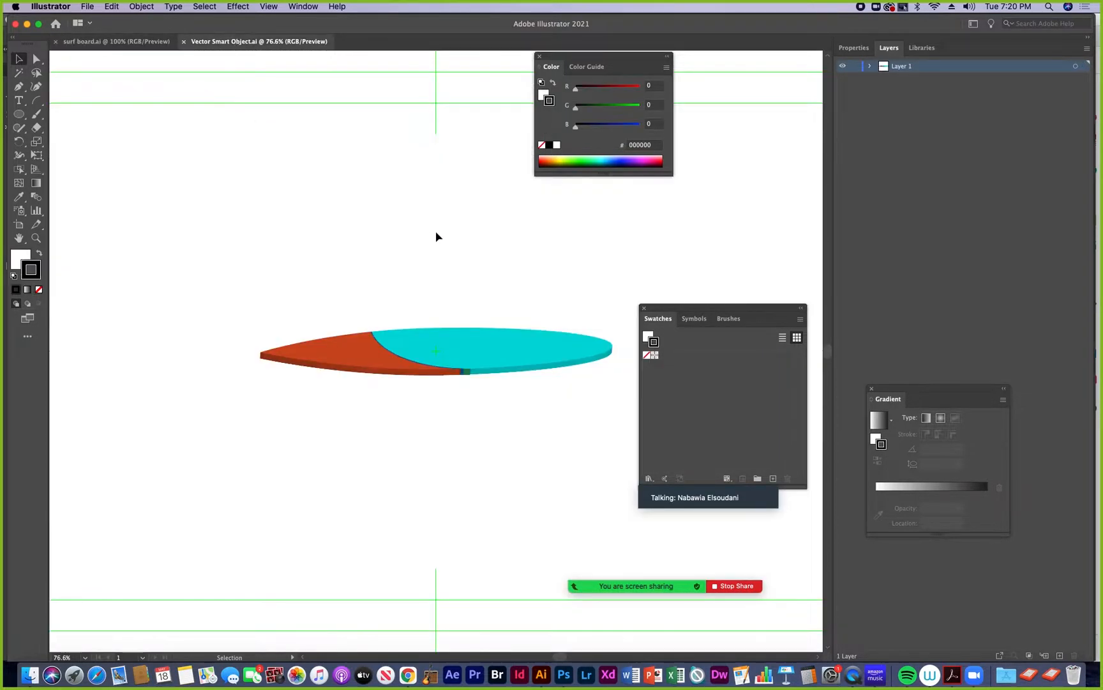
# Step: Load the default Video and Film swatch library for Vector Smart Object.ai and enlarge it below the surfboard
pyautogui.moveTo(667, 309); pyautogui.dragTo(648, 258)
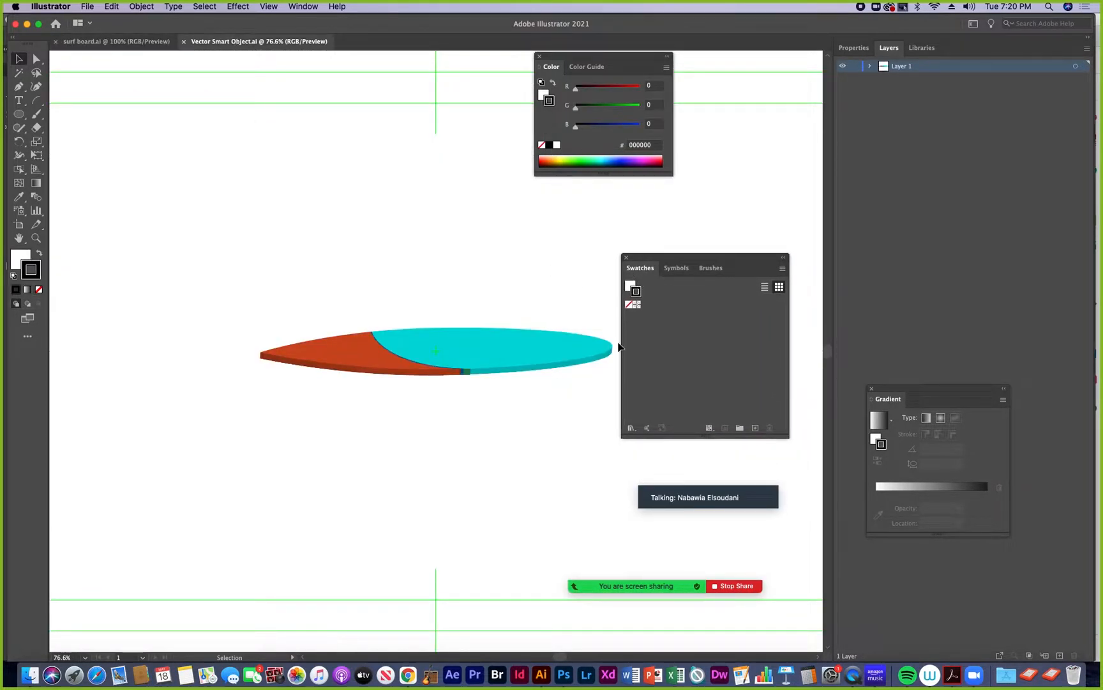
pyautogui.click(632, 428)
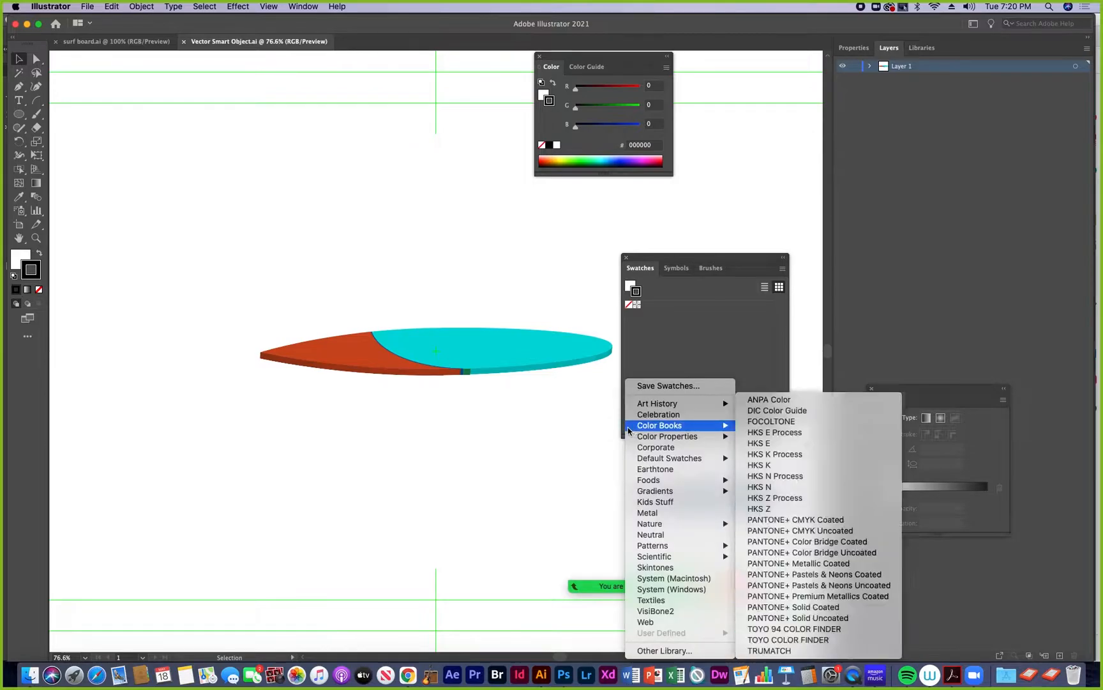
pyautogui.click(664, 367)
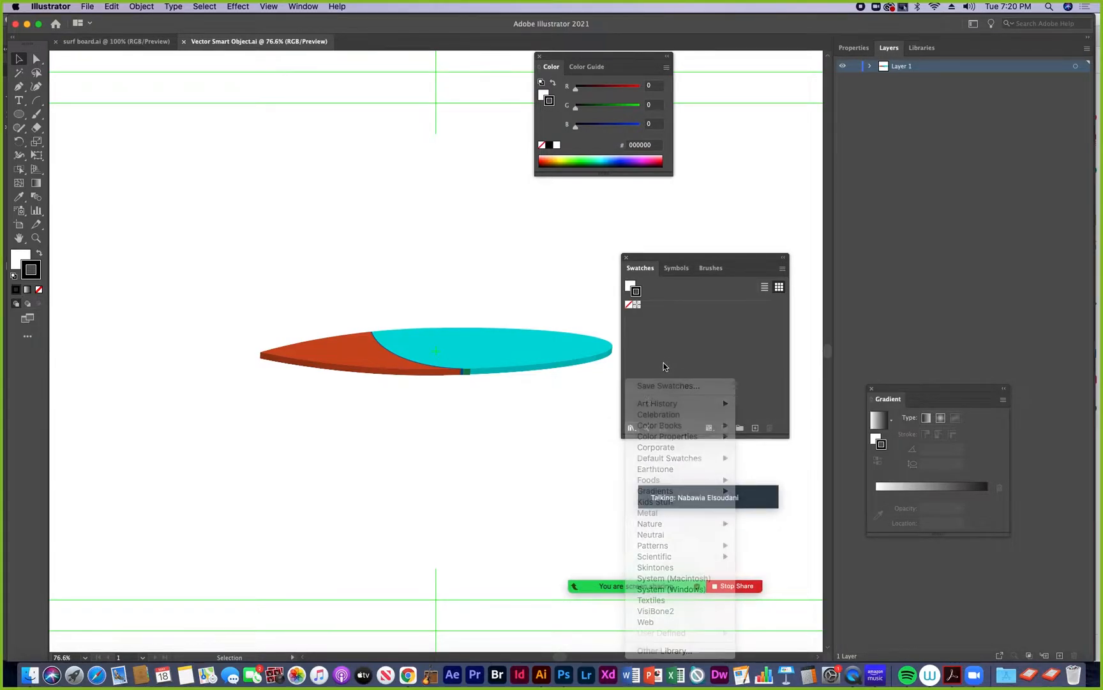
pyautogui.click(632, 428)
pyautogui.moveTo(635, 433)
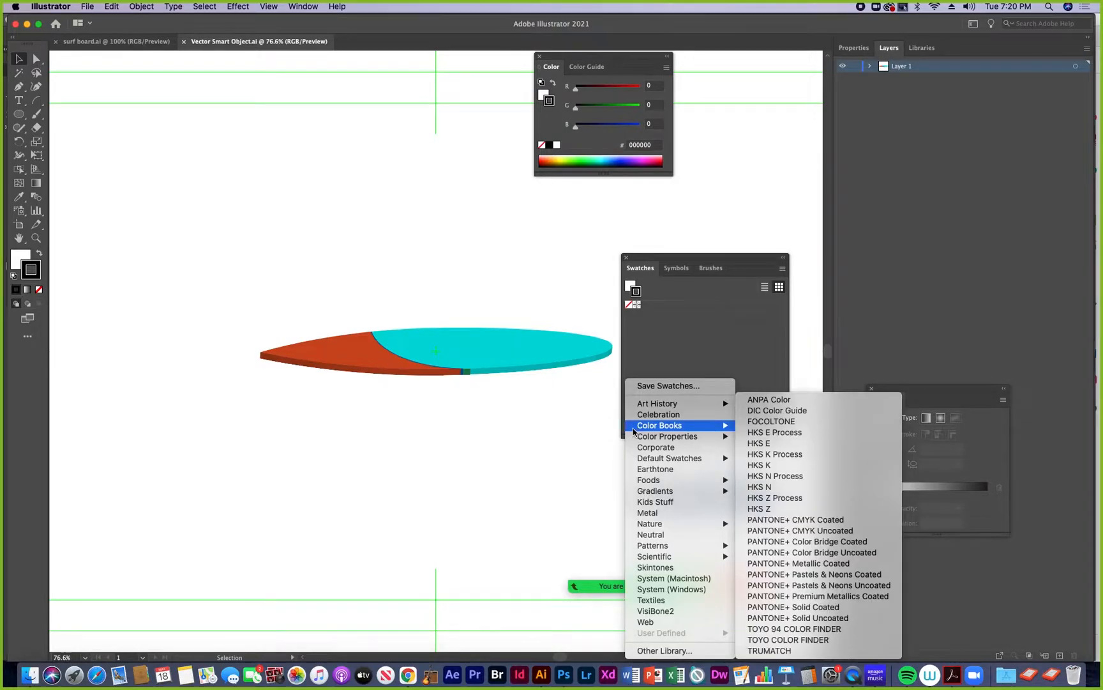
pyautogui.moveTo(650, 460)
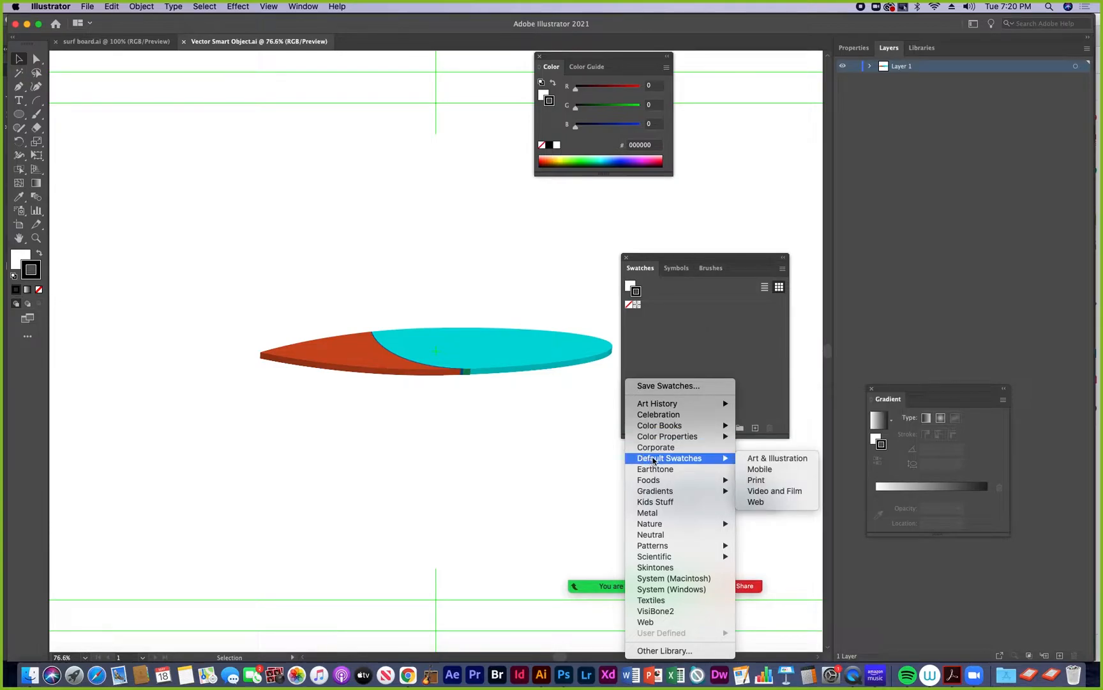
pyautogui.click(769, 492)
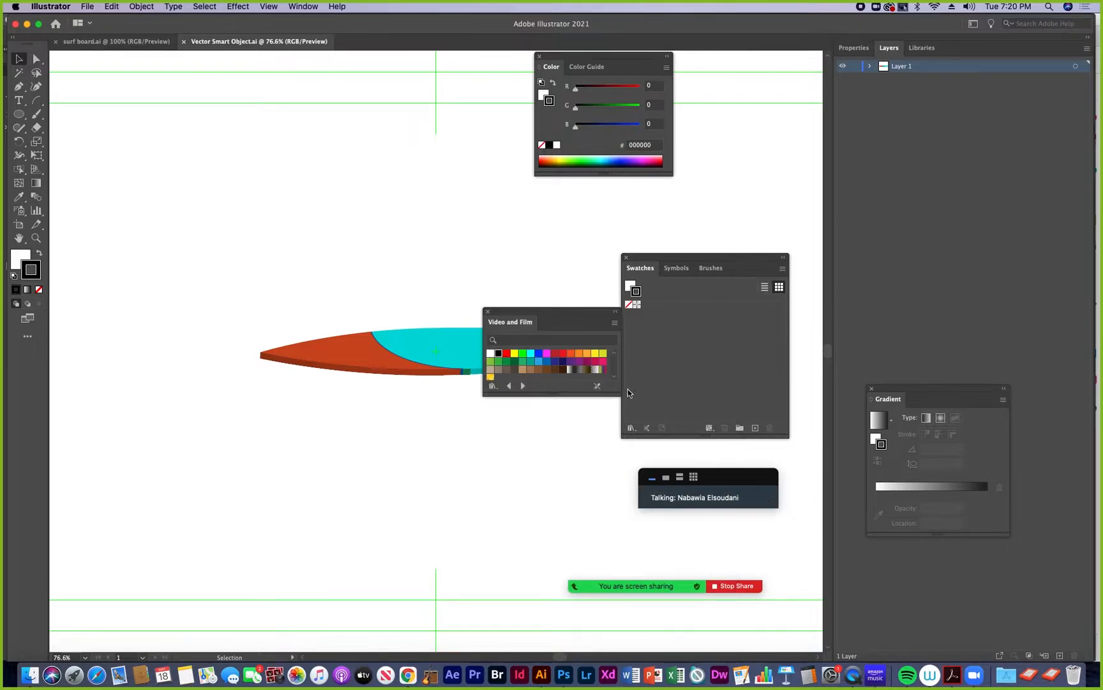
pyautogui.moveTo(533, 320); pyautogui.dragTo(493, 413)
pyautogui.moveTo(577, 489); pyautogui.dragTo(606, 548)
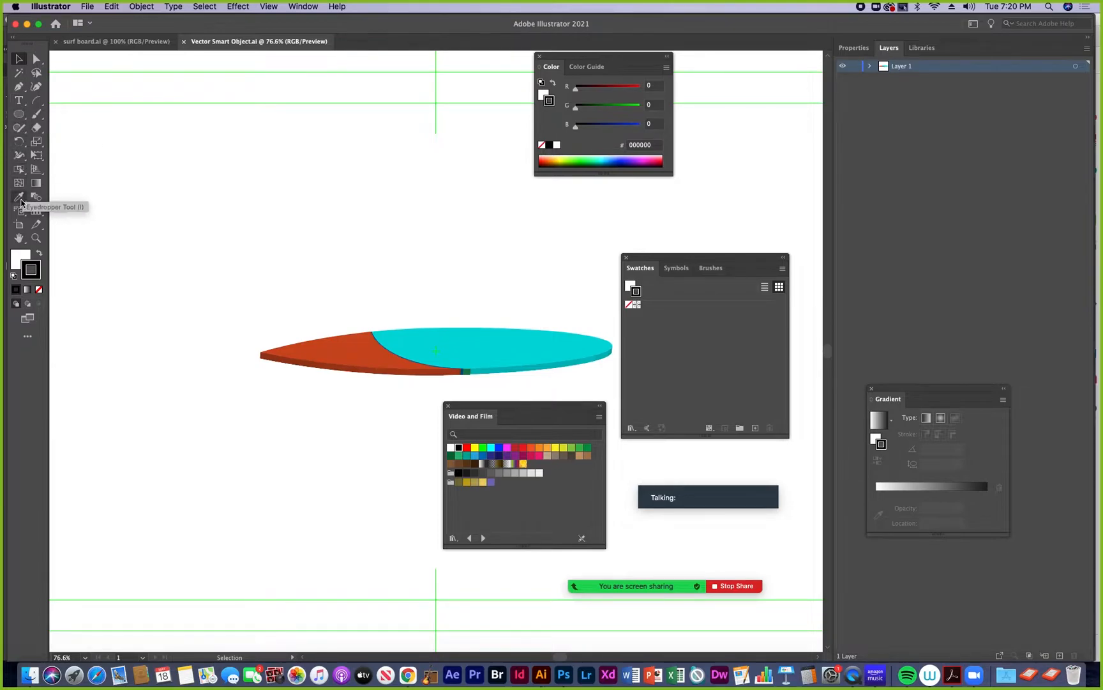
# Step: Directly select only the surfboard's orange section and reposition the Video and Film swatches beneath it
pyautogui.click(36, 60)
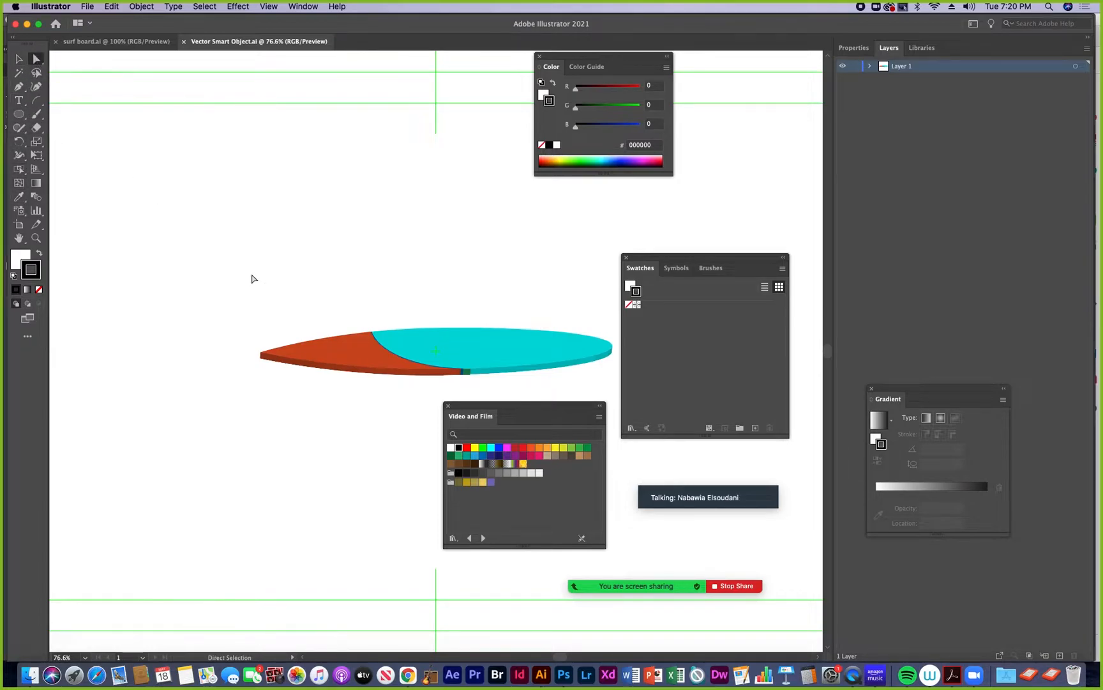
pyautogui.click(340, 352)
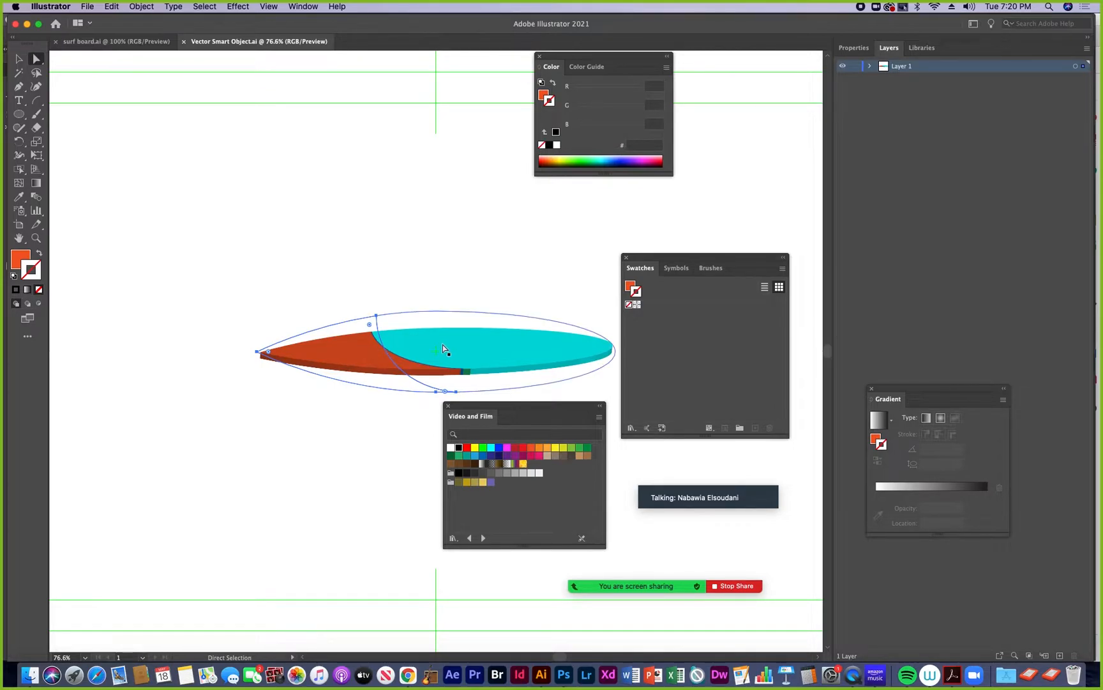
pyautogui.moveTo(484, 409); pyautogui.dragTo(284, 430)
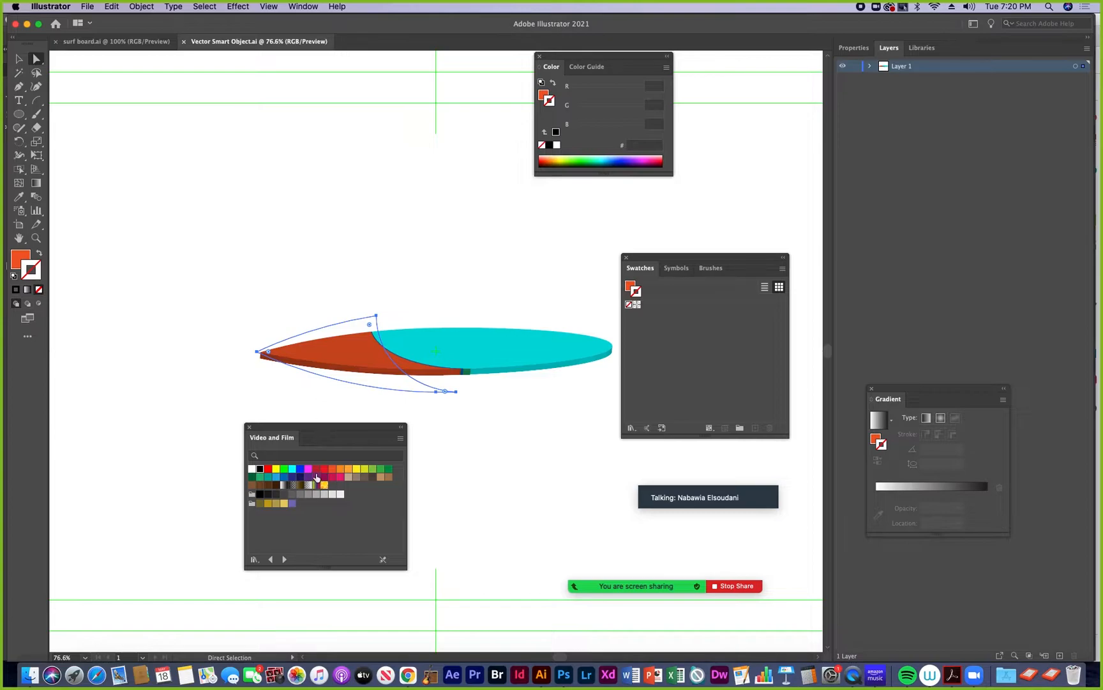
# Step: Give the surfboard's orange nose section a yellow FFFF00 stroke and a yellow FCEE21 fill
pyautogui.click(277, 470)
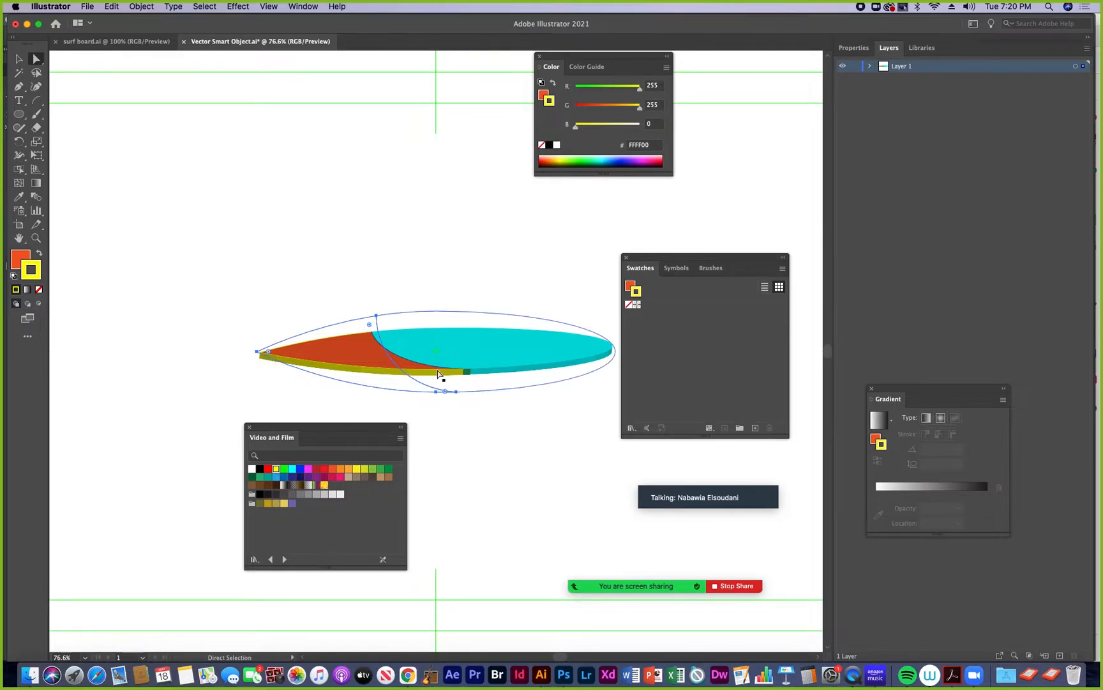
pyautogui.click(255, 389)
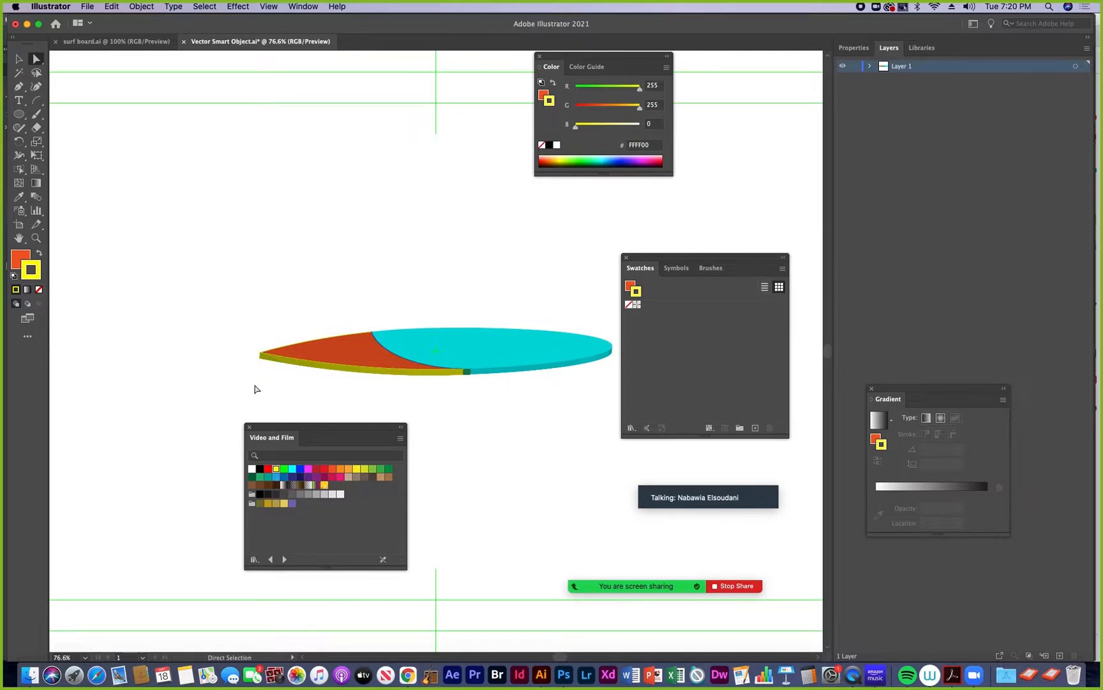
pyautogui.click(337, 353)
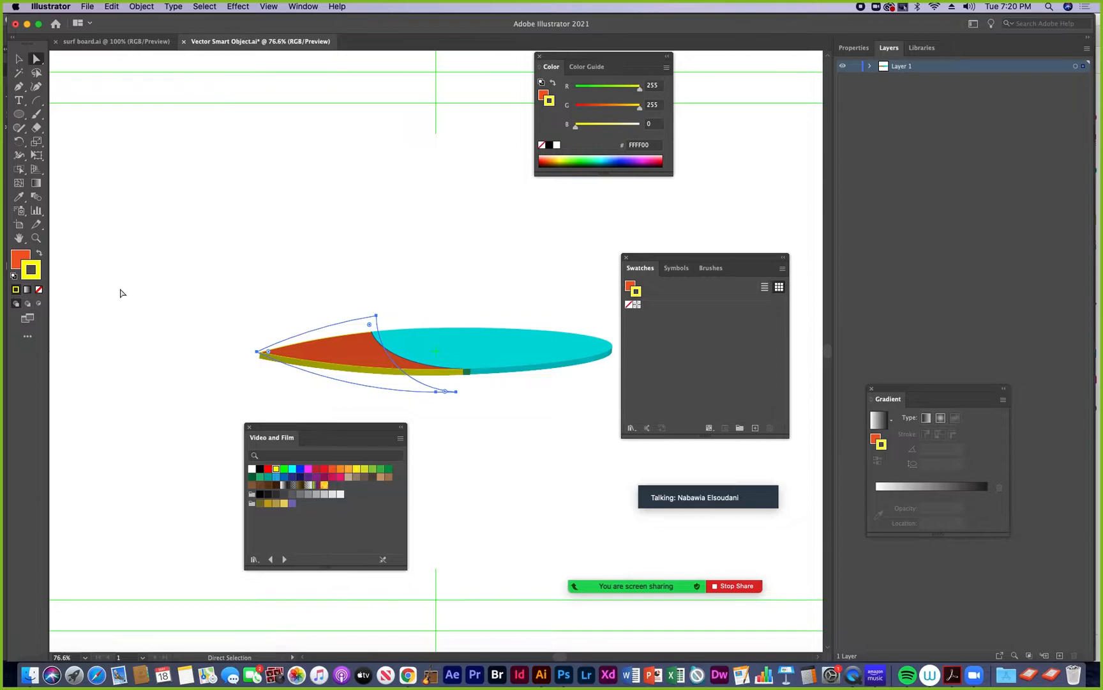
pyautogui.click(14, 259)
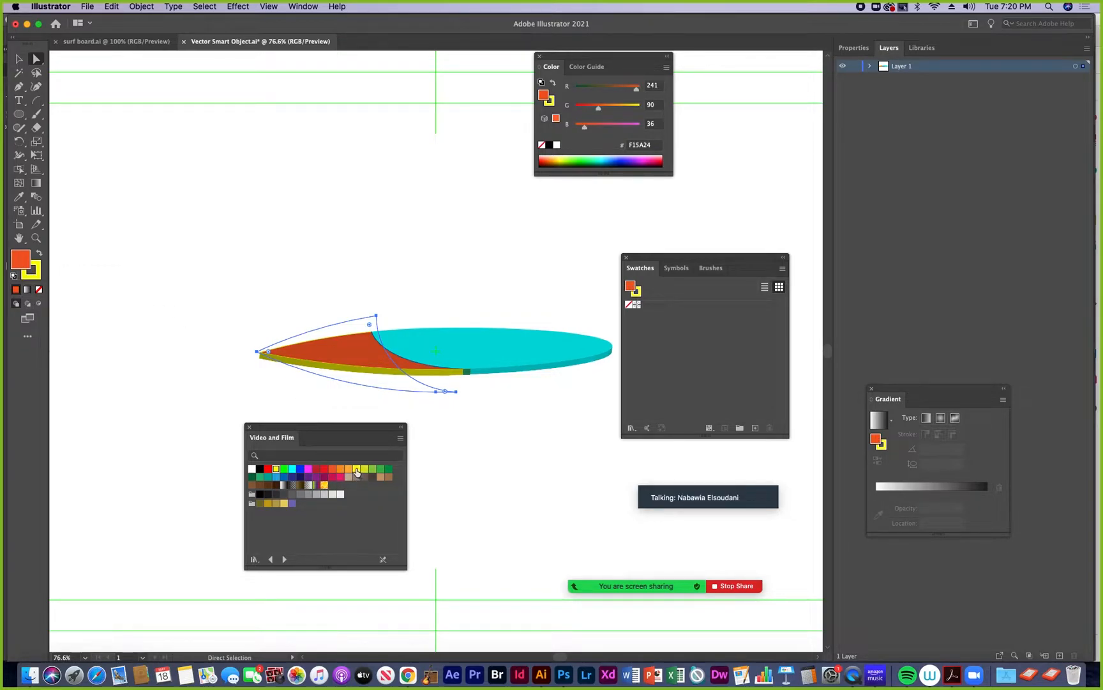
pyautogui.click(357, 469)
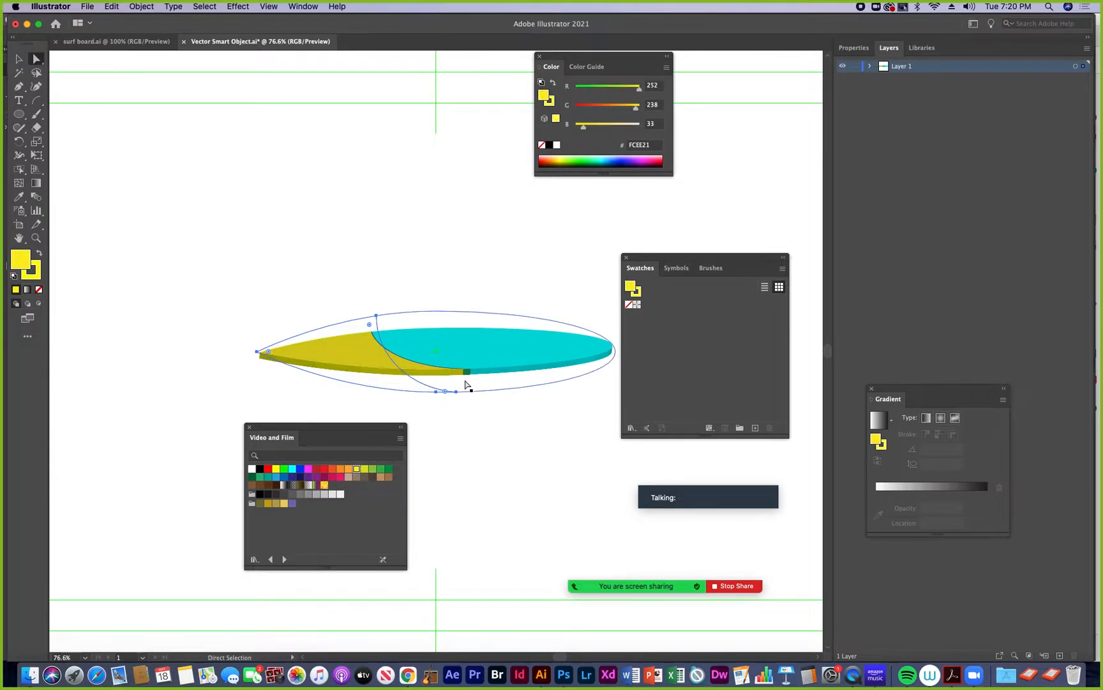
# Step: Try dark green, red and orange swatches on the surfboard's cyan tail section, settling on light green 8CC63F as its fill
pyautogui.click(485, 365)
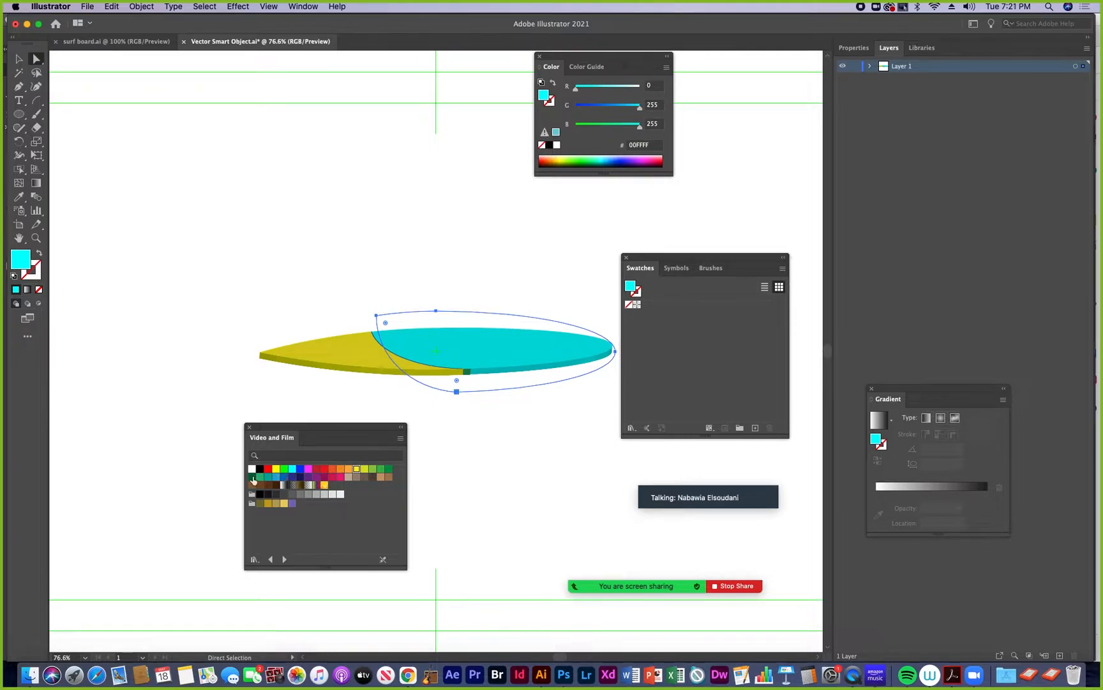
pyautogui.click(254, 477)
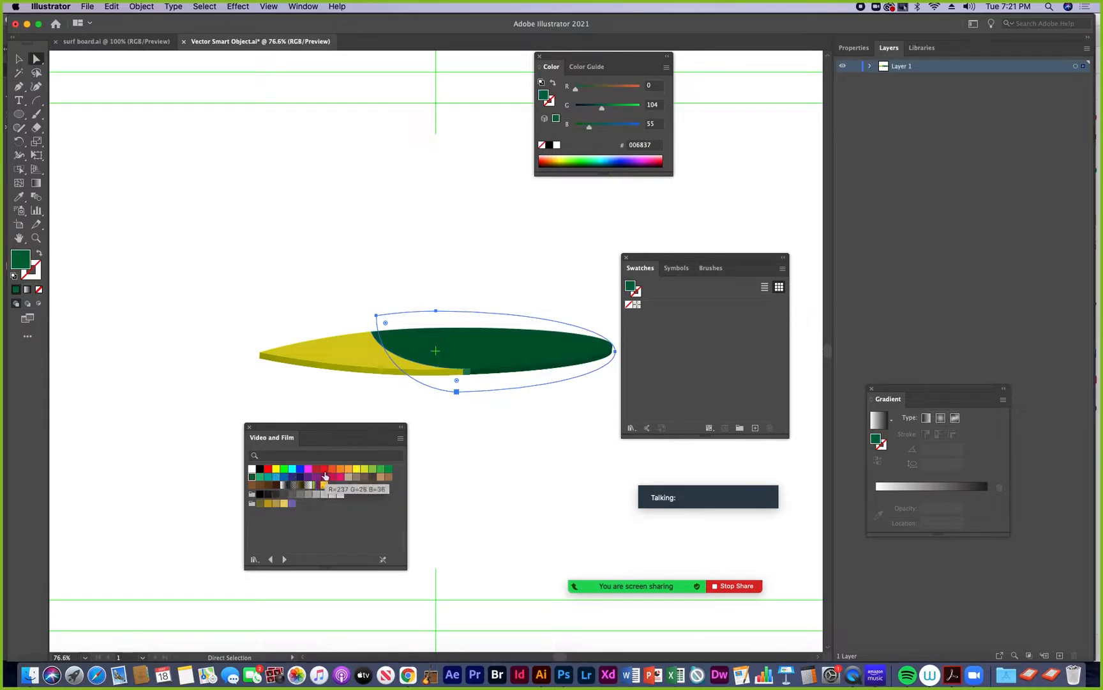
pyautogui.click(324, 469)
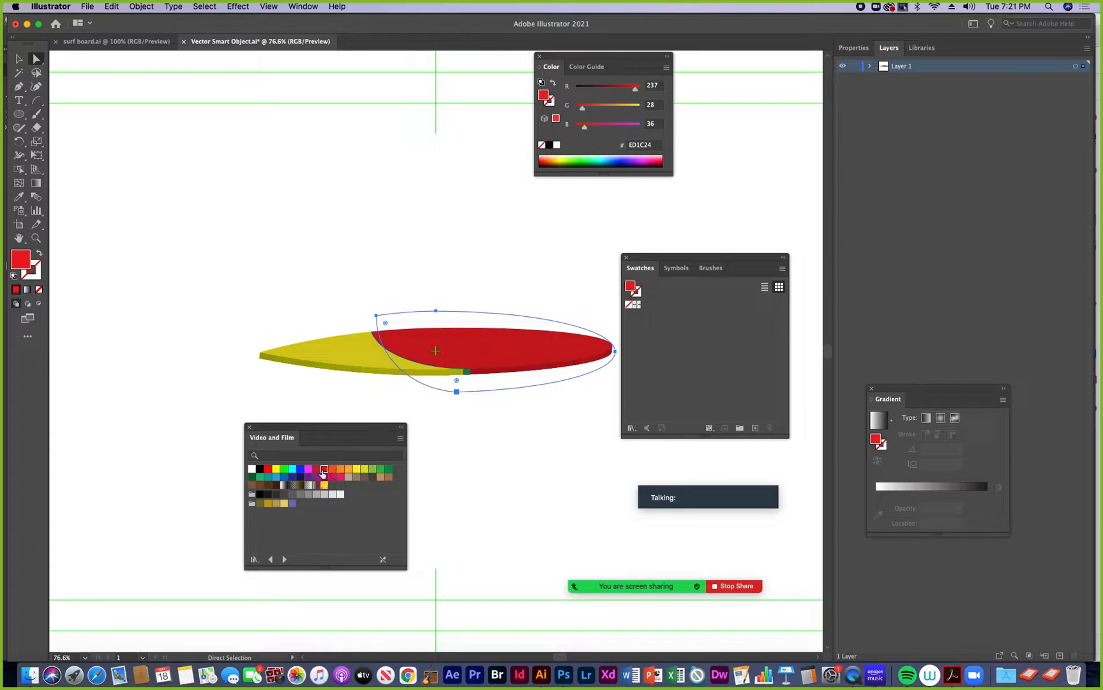
pyautogui.click(332, 470)
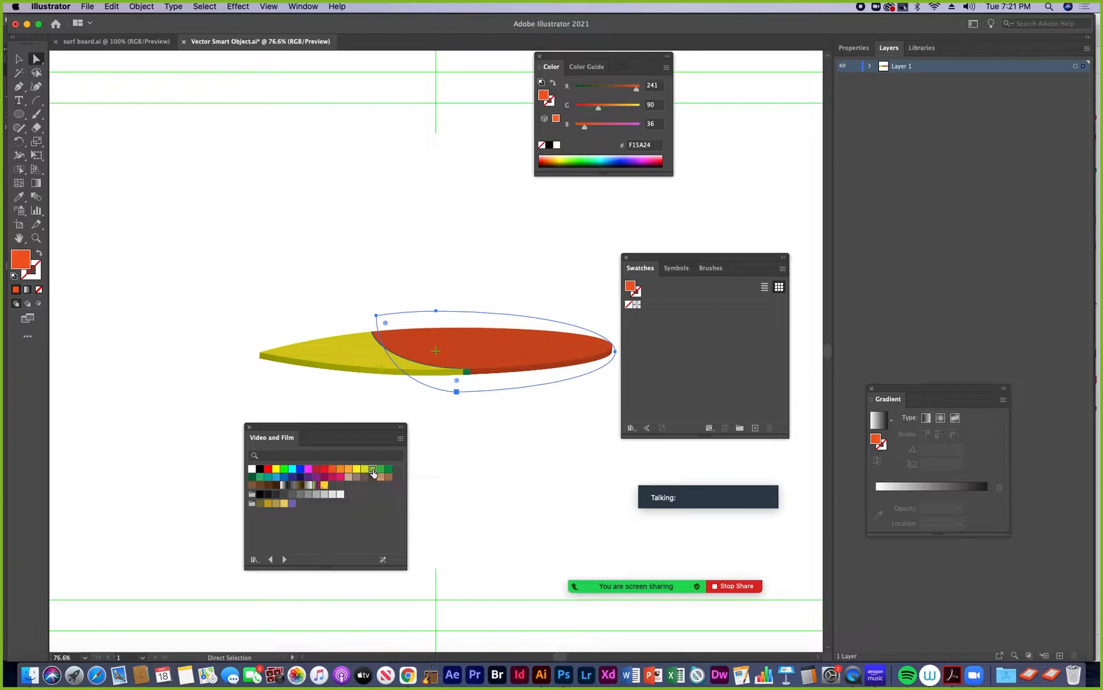
pyautogui.click(373, 470)
pyautogui.click(374, 401)
# Step: Recolor the curved line between the two board sections with a cyan 00FFFF stroke and no fill
pyautogui.click(451, 369)
pyautogui.click(376, 345)
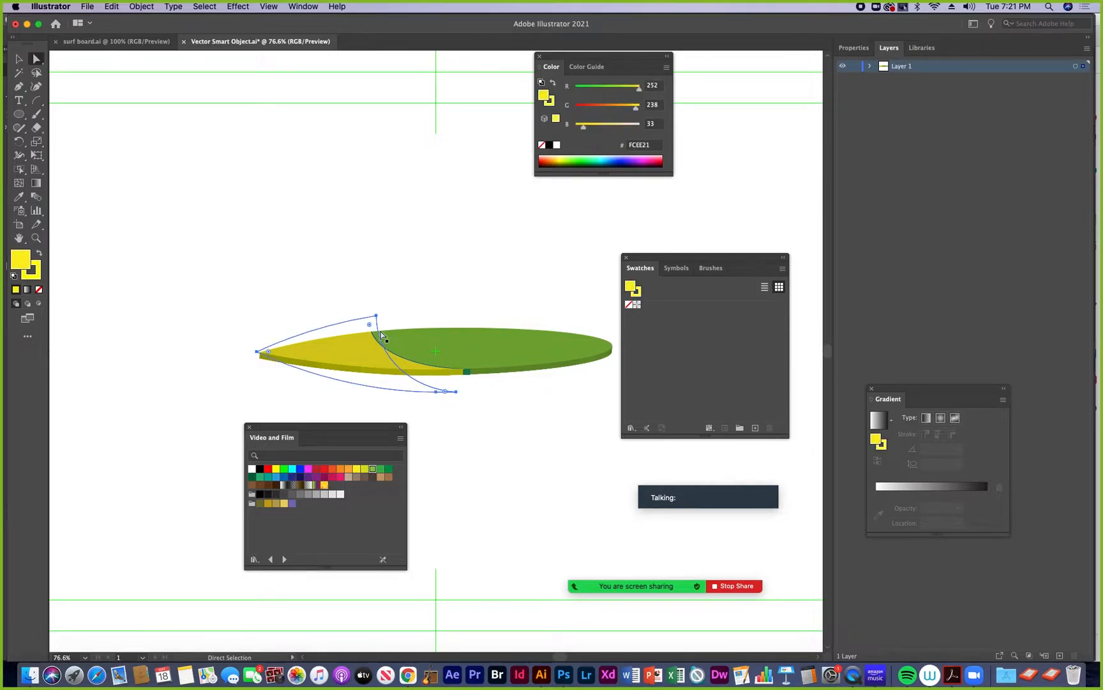
pyautogui.click(376, 316)
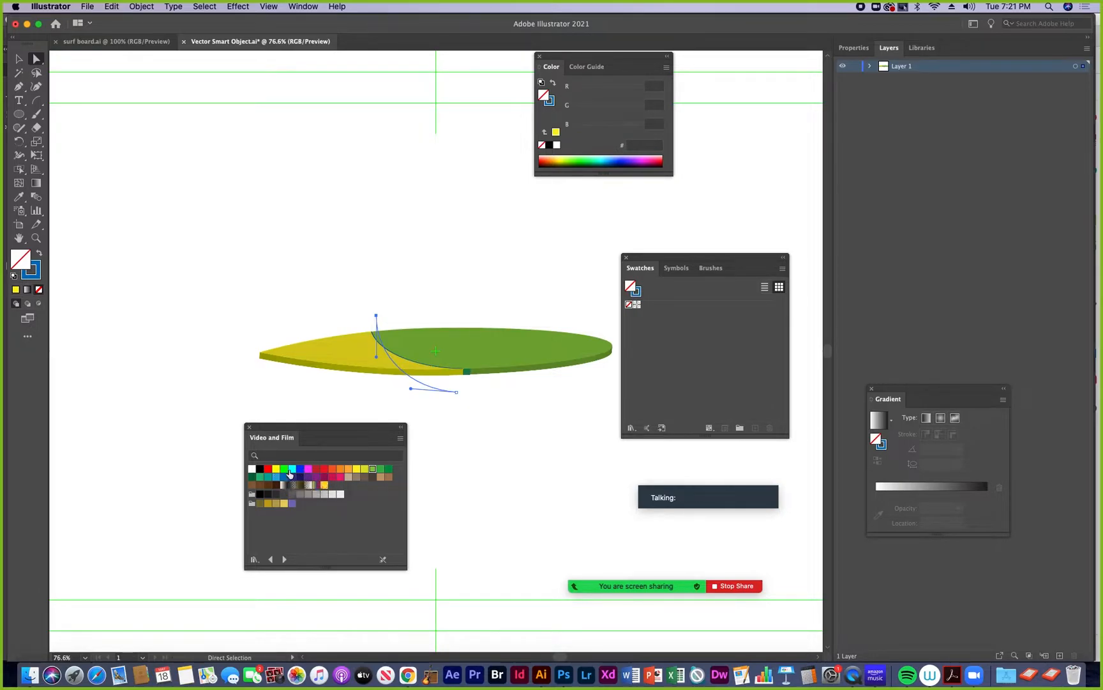
pyautogui.click(292, 470)
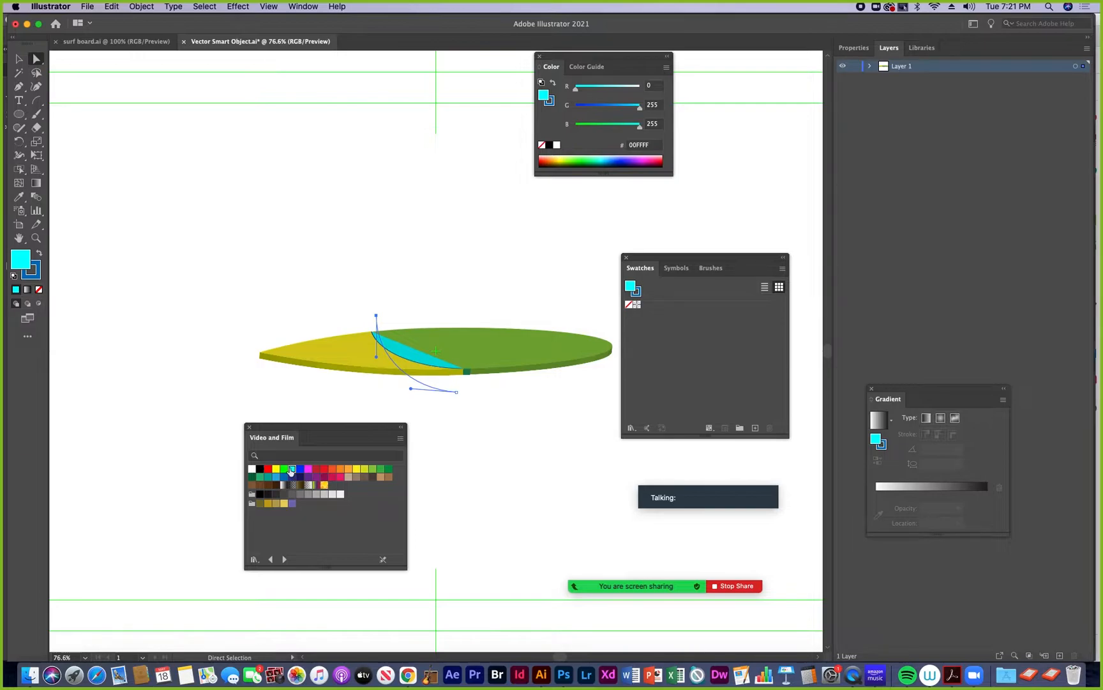
pyautogui.click(39, 254)
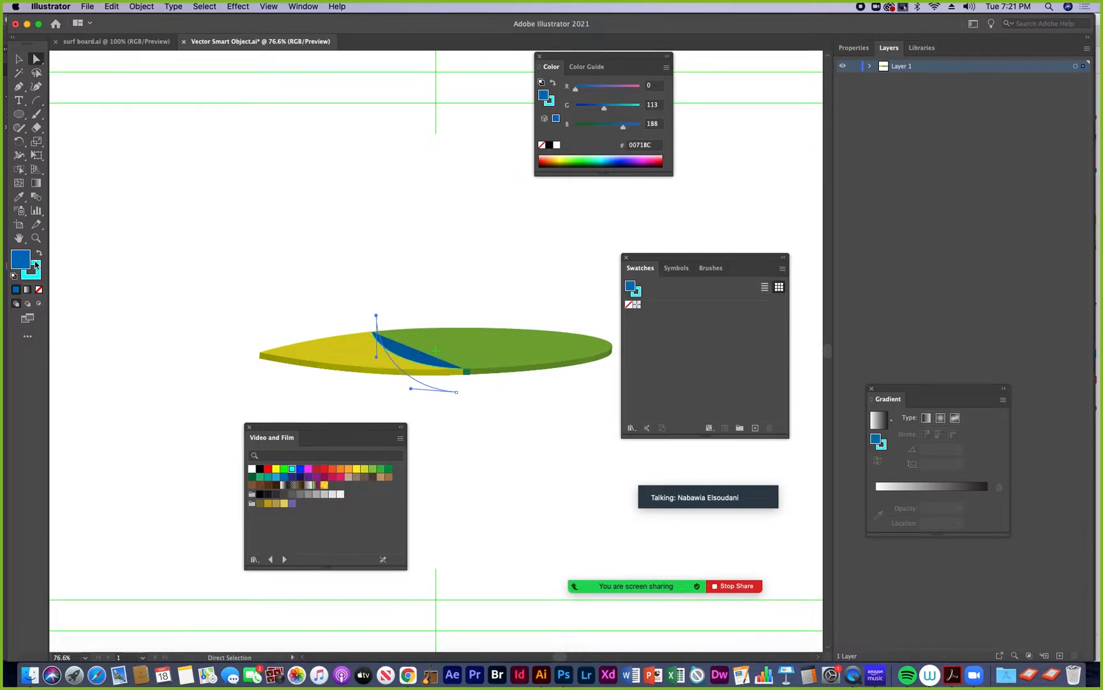
pyautogui.press('/')
pyautogui.click(34, 274)
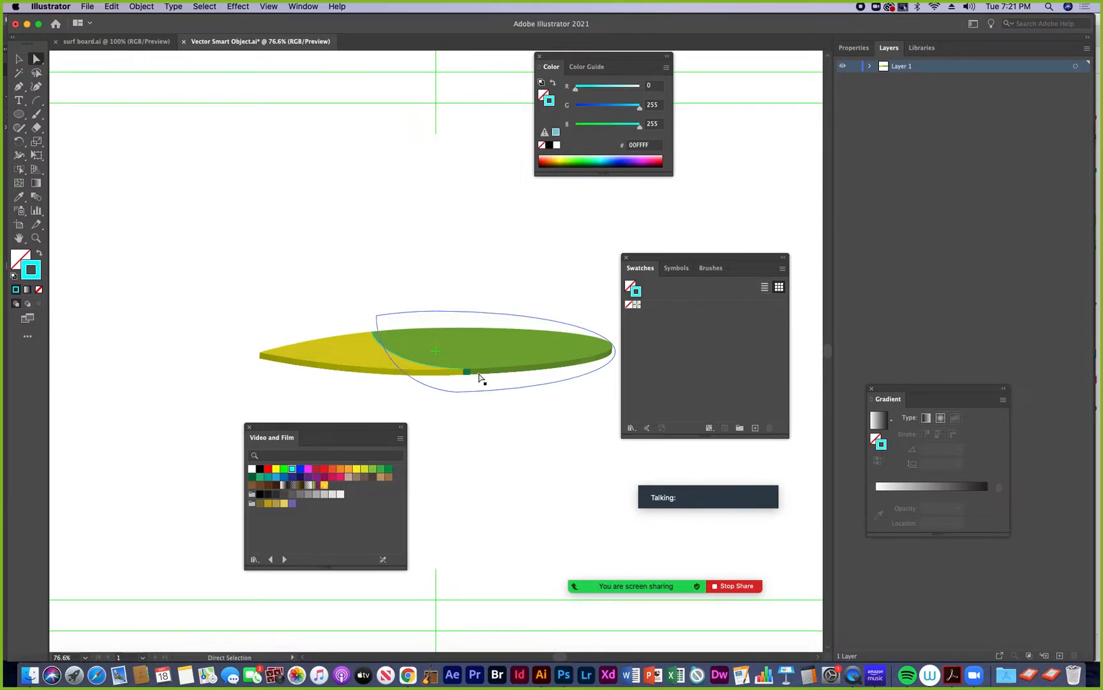
pyautogui.click(469, 375)
pyautogui.click(287, 384)
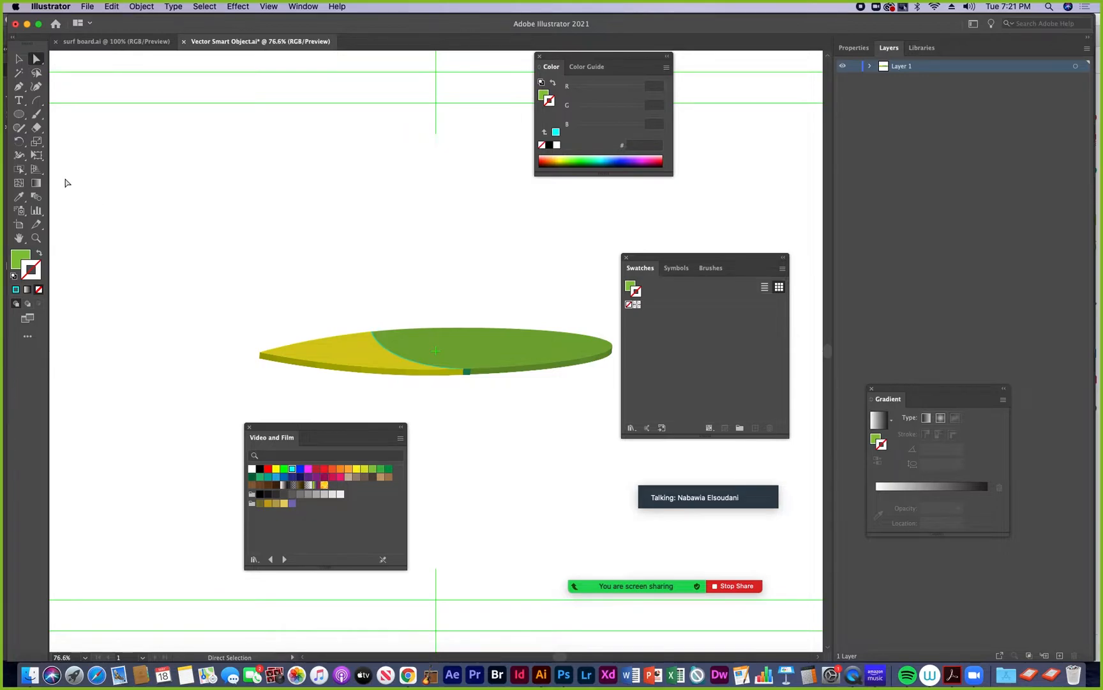
# Step: Draw a small curved fin below the board's tail with the Pen tool and fill it with red ED1C24
pyautogui.click(18, 89)
pyautogui.moveTo(544, 365); pyautogui.dragTo(574, 355)
pyautogui.click(570, 361)
pyautogui.moveTo(545, 369); pyautogui.dragTo(545, 369)
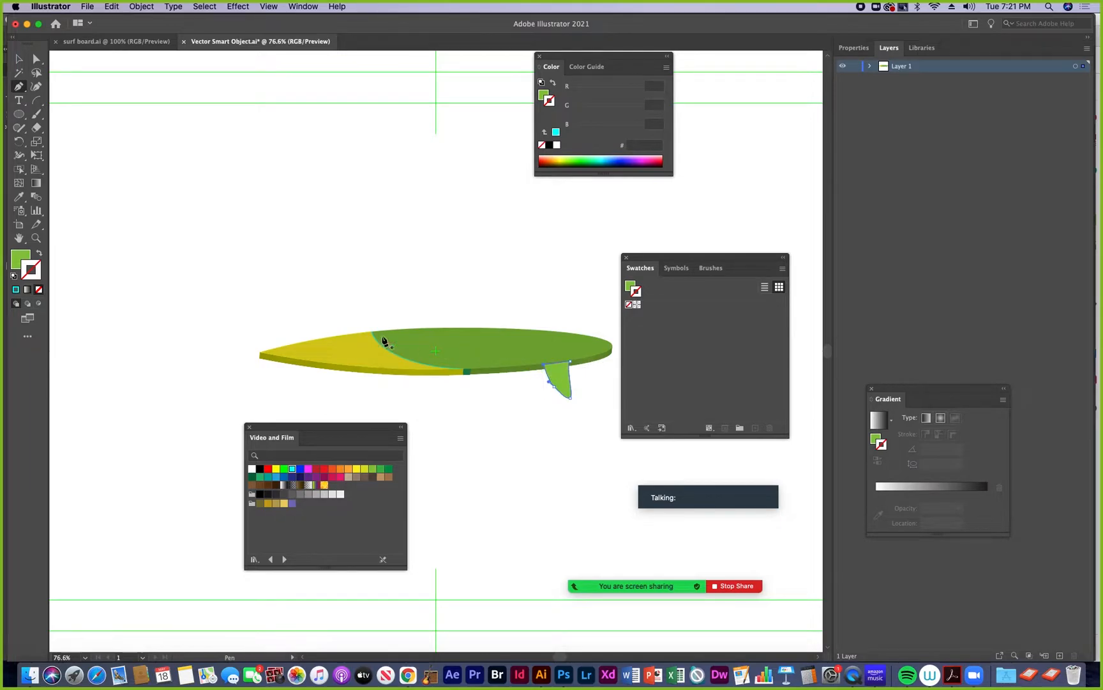
pyautogui.click(13, 262)
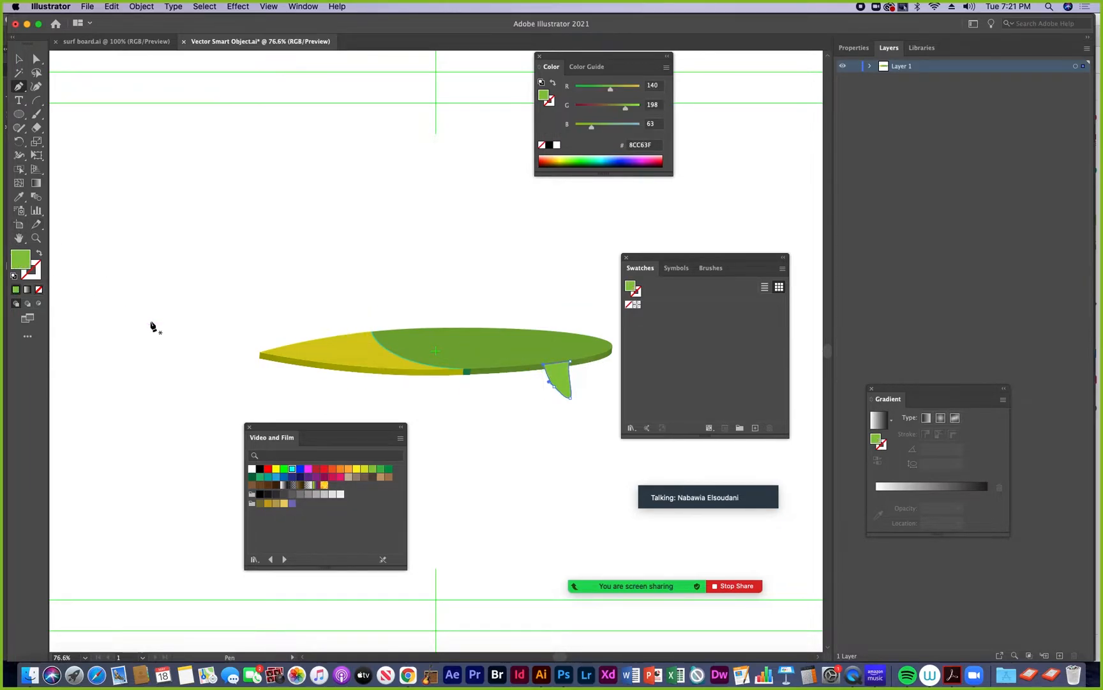
pyautogui.click(324, 471)
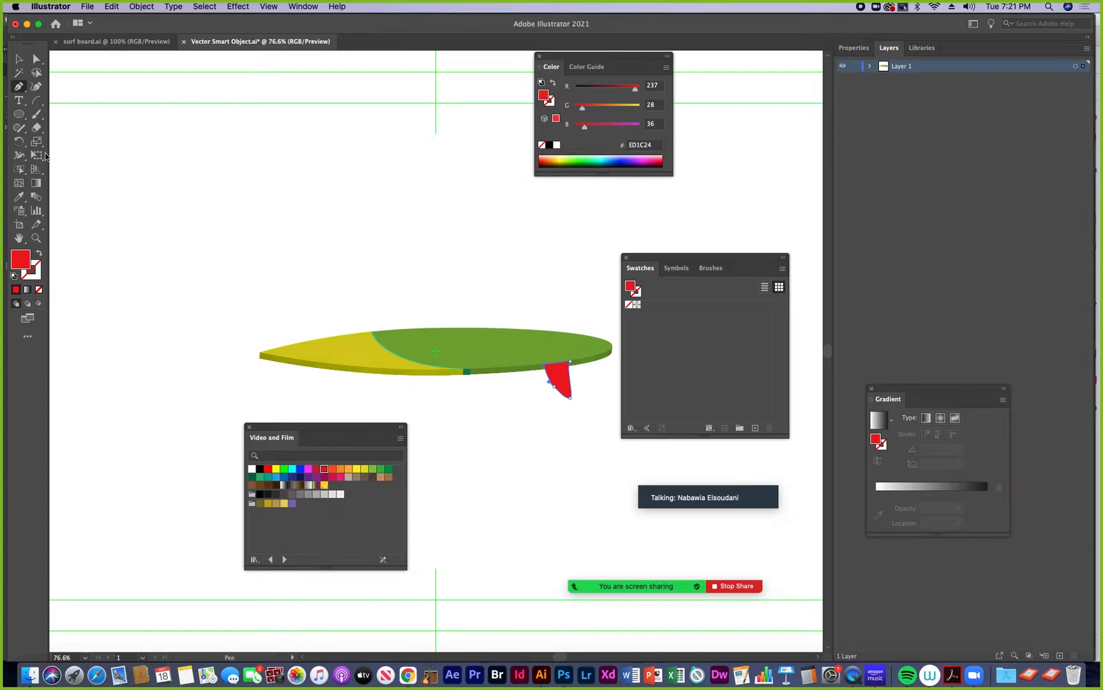
# Step: Send the red fin to the back so it sits behind the surfboard
pyautogui.click(20, 61)
pyautogui.rightClick(560, 379)
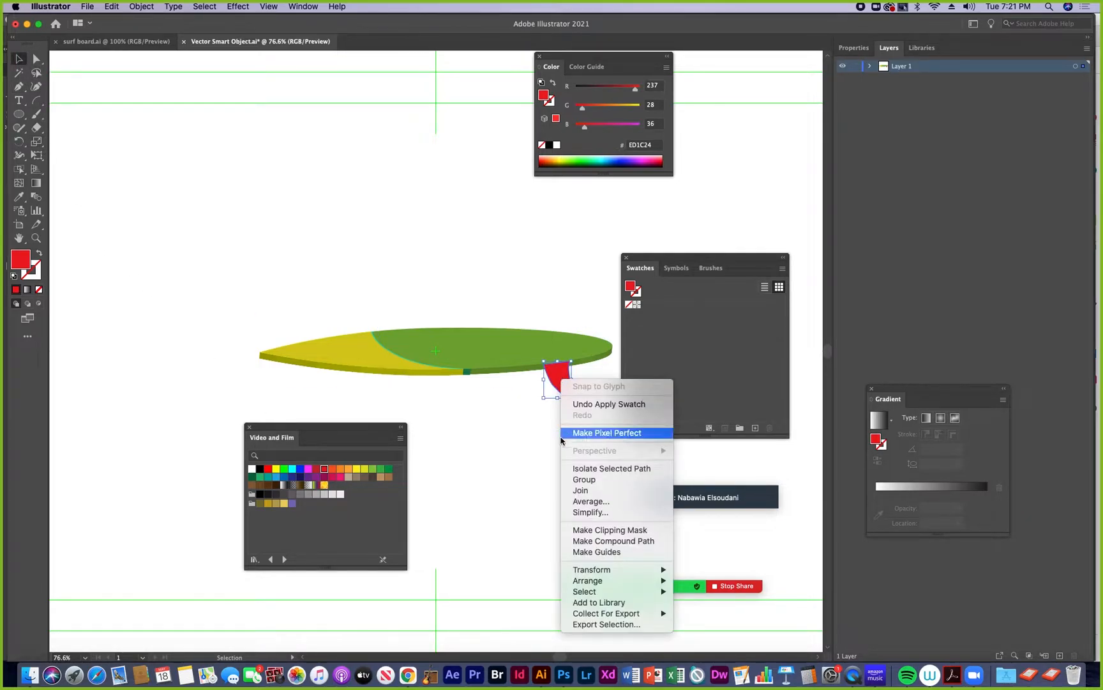
pyautogui.moveTo(664, 581)
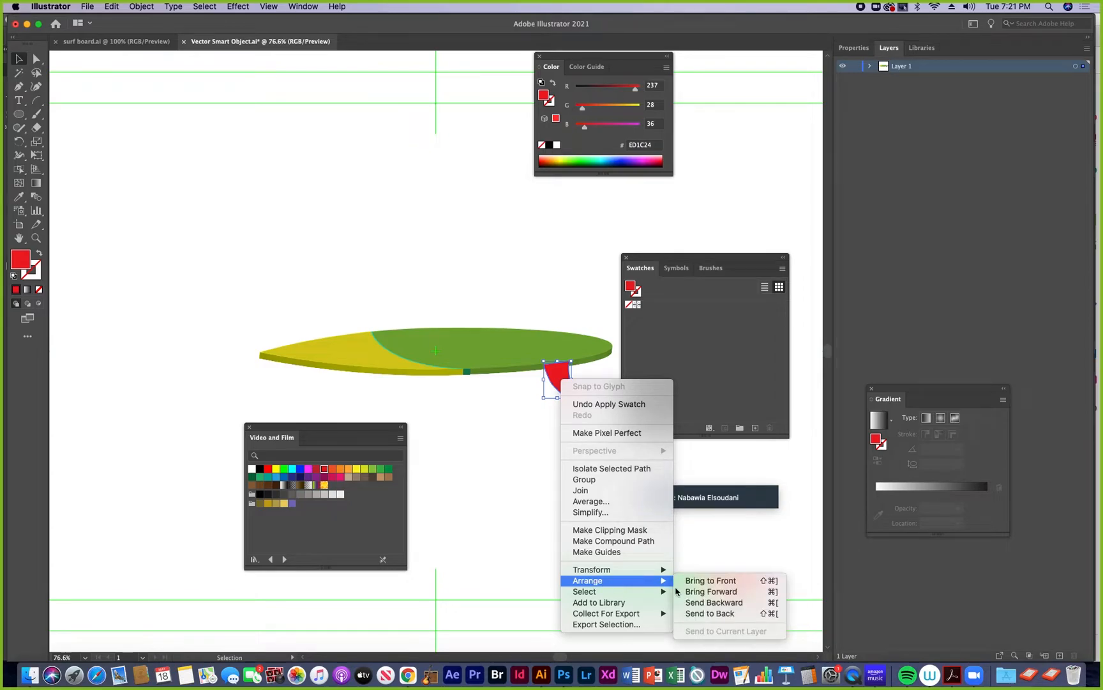
pyautogui.click(710, 613)
pyautogui.click(510, 446)
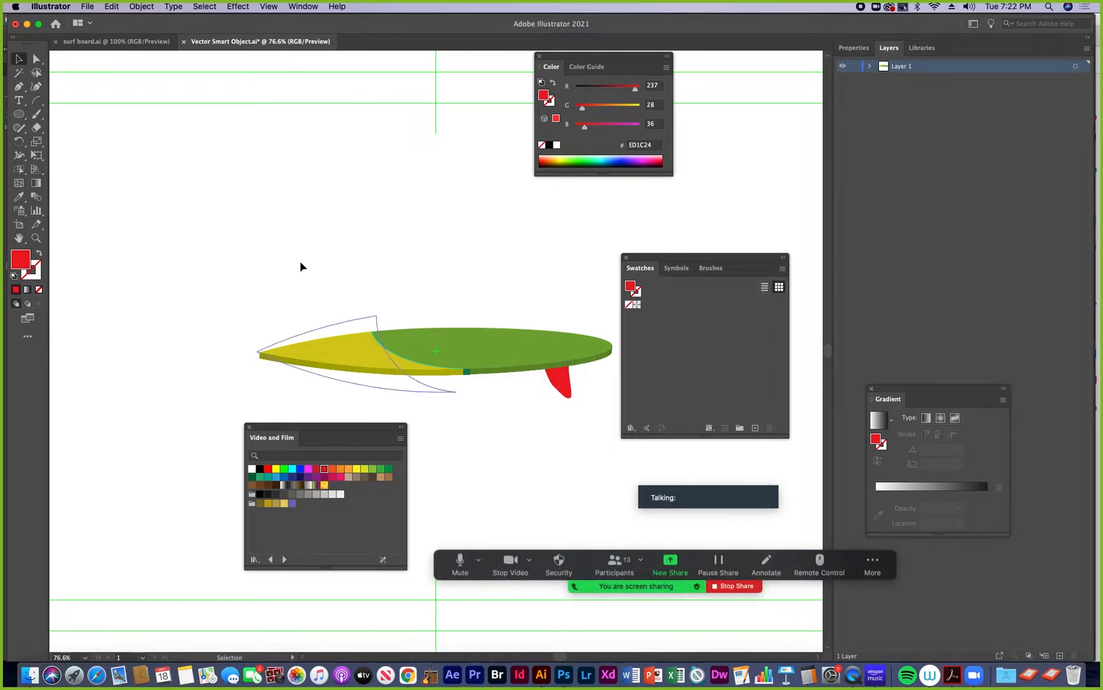
# Step: Reshape the fin with the Direct Selection tool, extending its tip outward and curving its rear edge inward
pyautogui.click(37, 58)
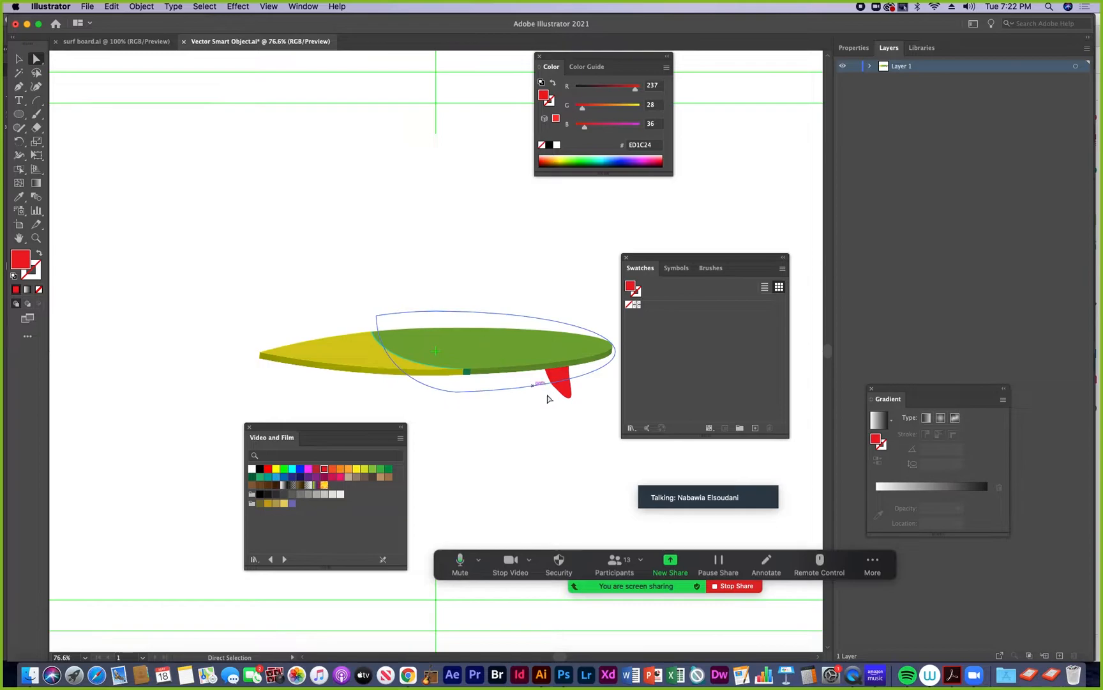
pyautogui.click(560, 391)
pyautogui.moveTo(554, 387)
pyautogui.mouseDown()
pyautogui.moveTo(545, 380)
pyautogui.moveTo(563, 371)
pyautogui.moveTo(554, 386)
pyautogui.moveTo(544, 379)
pyautogui.moveTo(574, 397)
pyautogui.mouseUp()
pyautogui.click(570, 383)
pyautogui.click(579, 416)
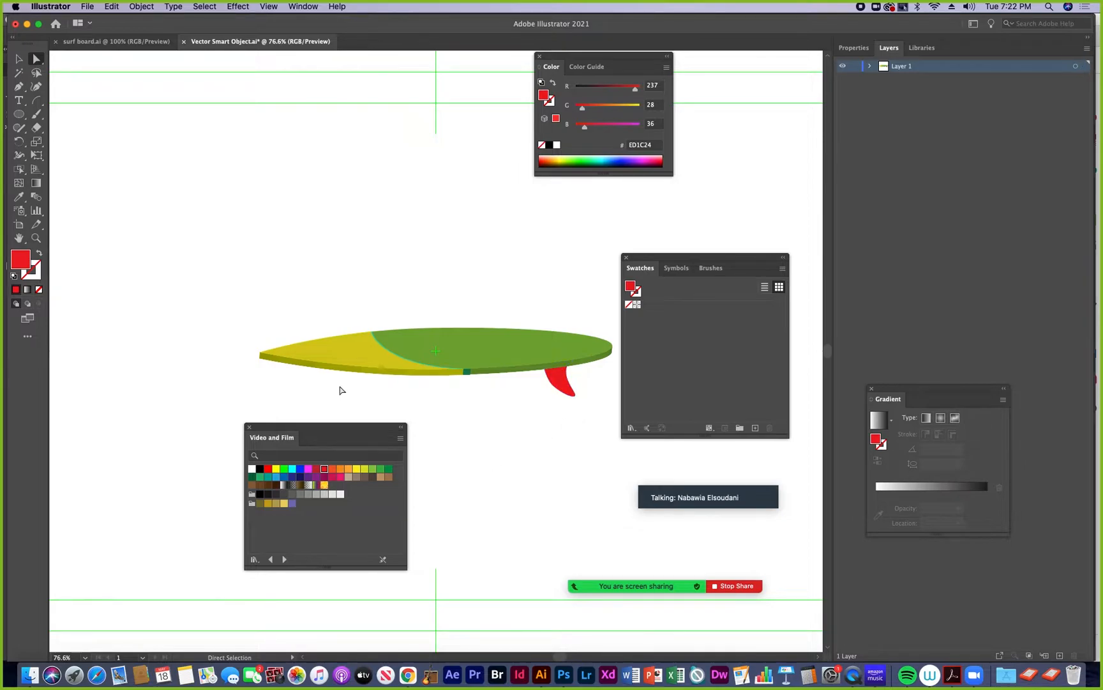
# Step: Save the edited Vector Smart Object.ai document and close it
pyautogui.click(19, 58)
pyautogui.click(87, 7)
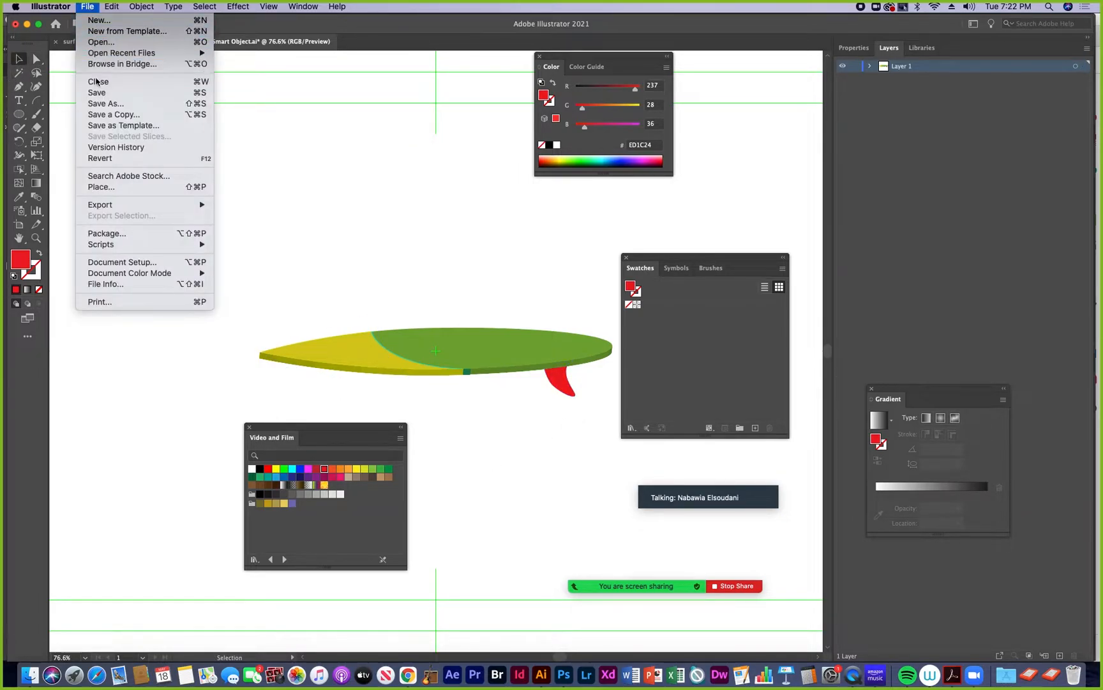
pyautogui.click(111, 96)
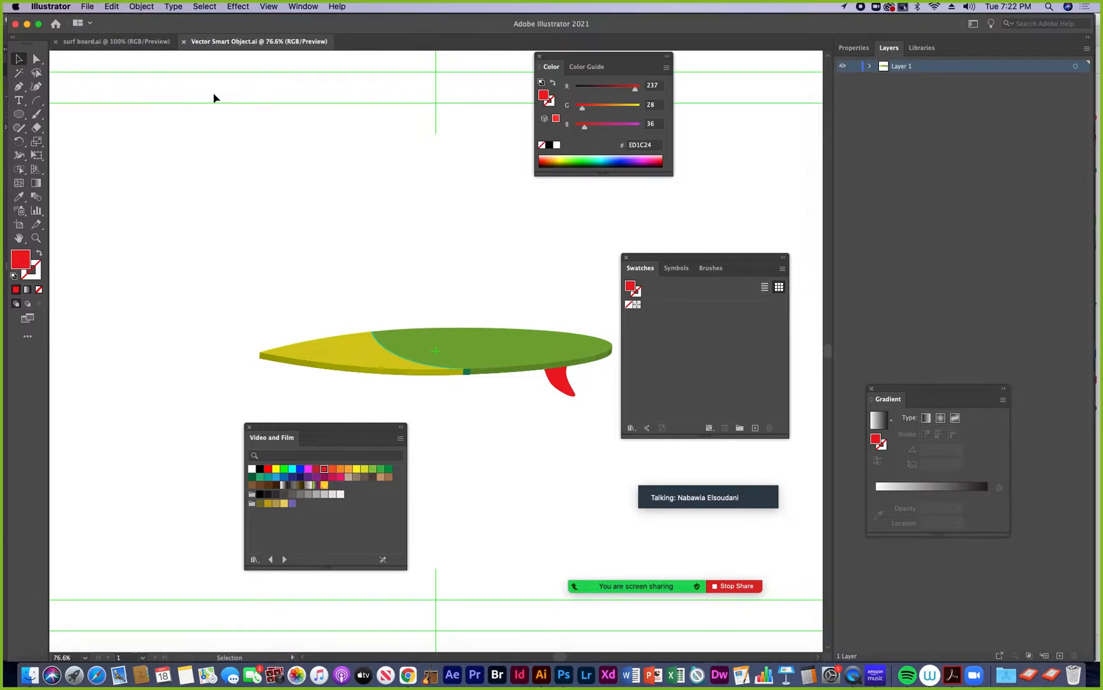
pyautogui.click(183, 41)
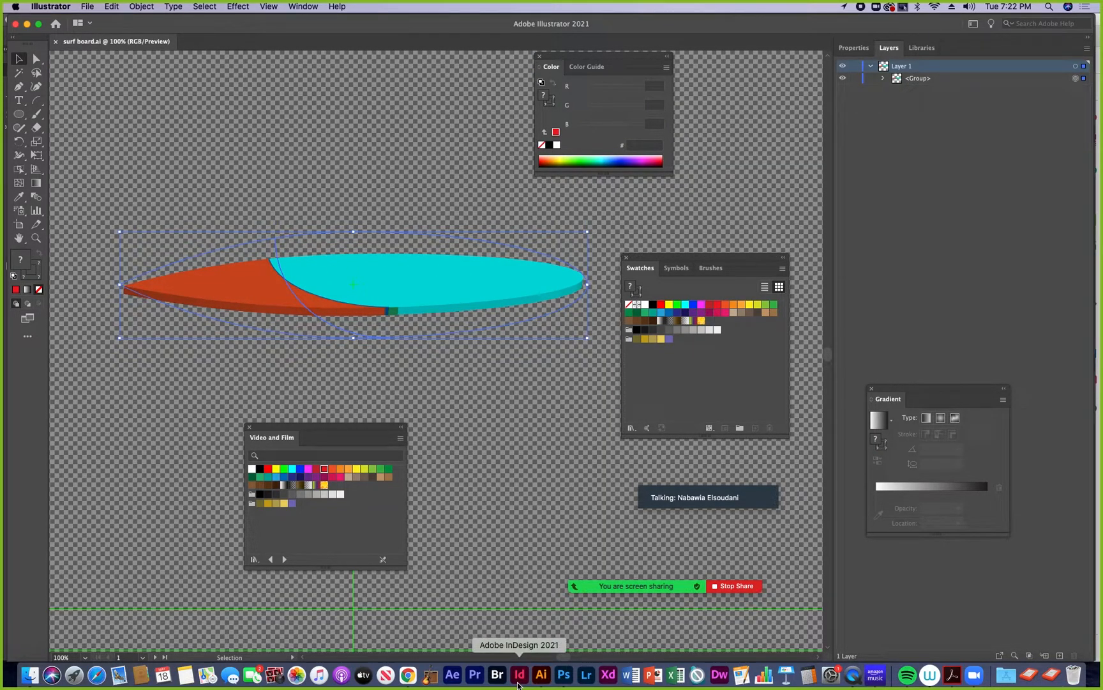
# Step: Switch to Photoshop, rename the surfboard layer "Vector Smart Object-surf board" and nudge the board slightly down under the dog's paws
pyautogui.click(565, 676)
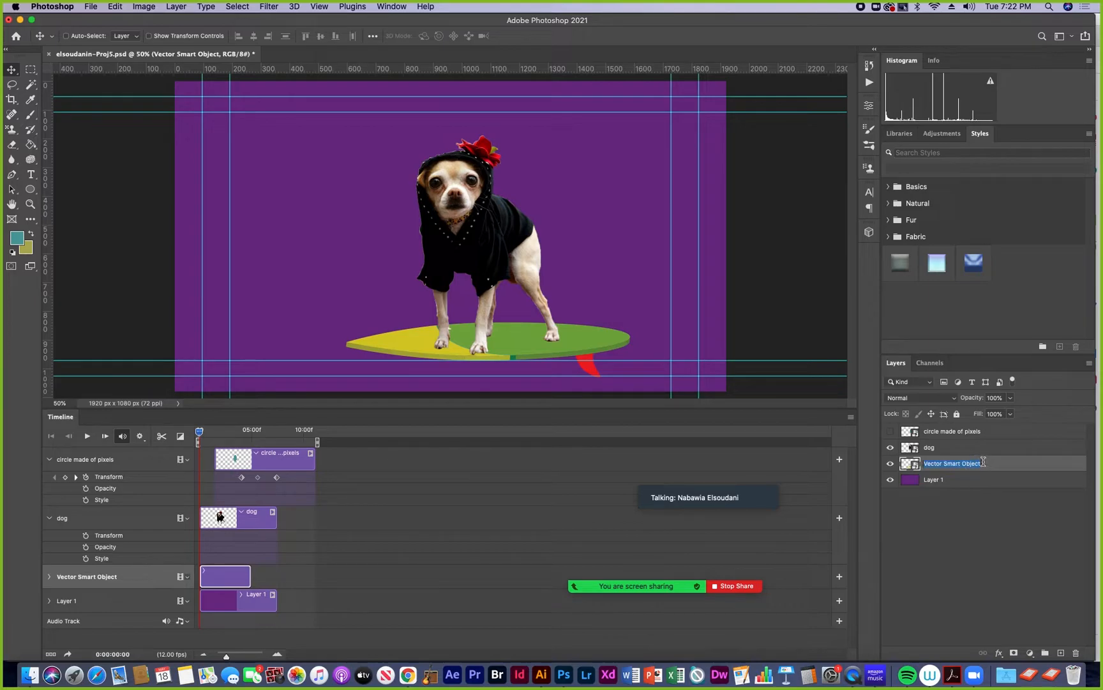
pyautogui.doubleClick(984, 463)
pyautogui.write('-surf board')
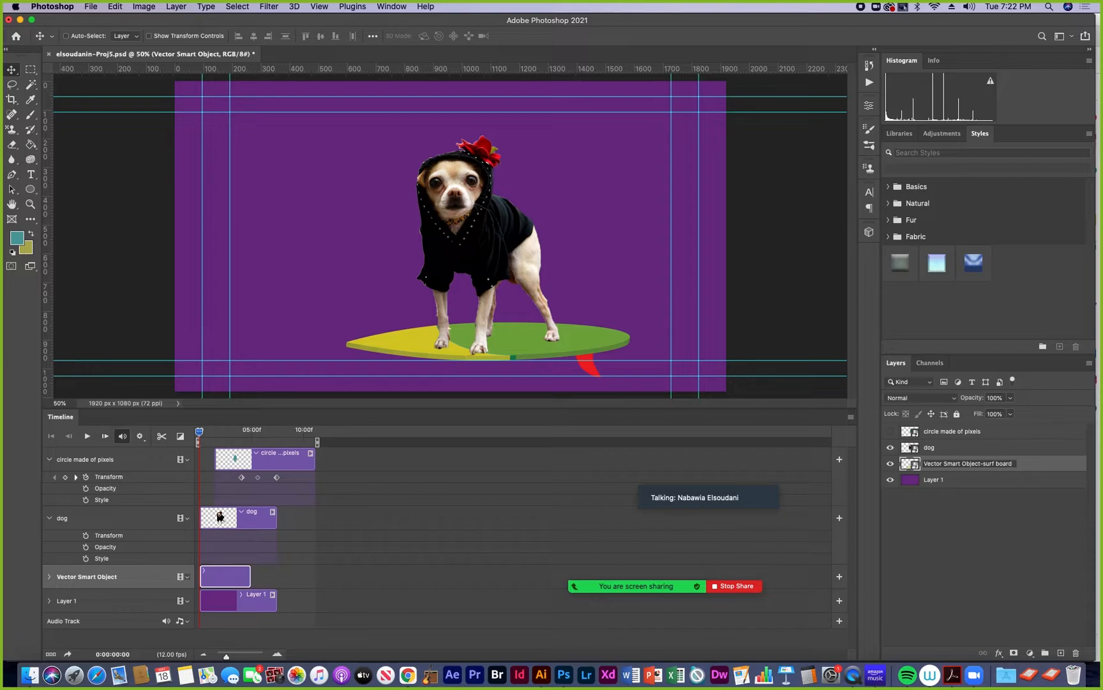
pyautogui.click(1030, 467)
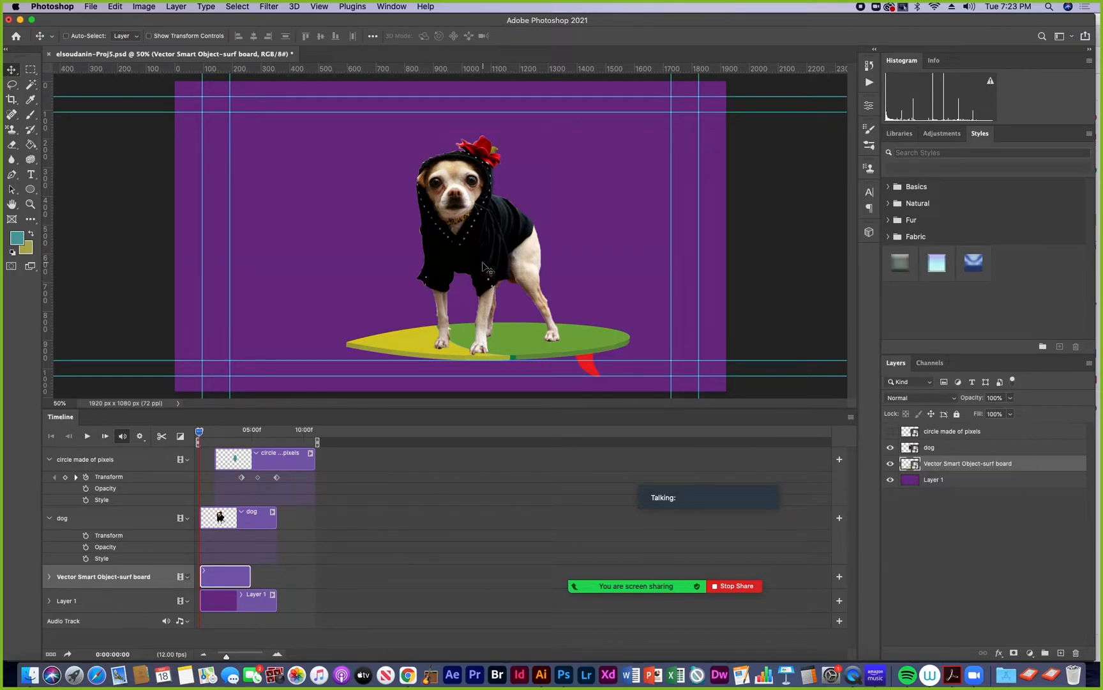
pyautogui.moveTo(487, 263); pyautogui.dragTo(486, 271)
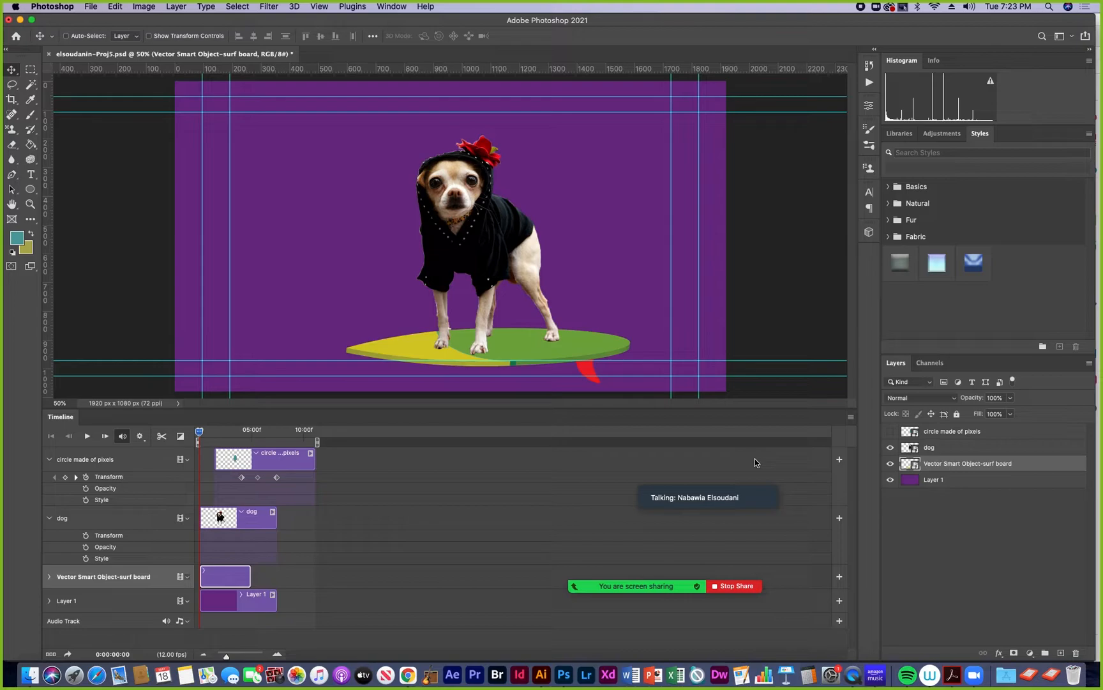
# Step: Extend the surfboard and dog clips in the timeline so both end at about 16 seconds
pyautogui.click(941, 449)
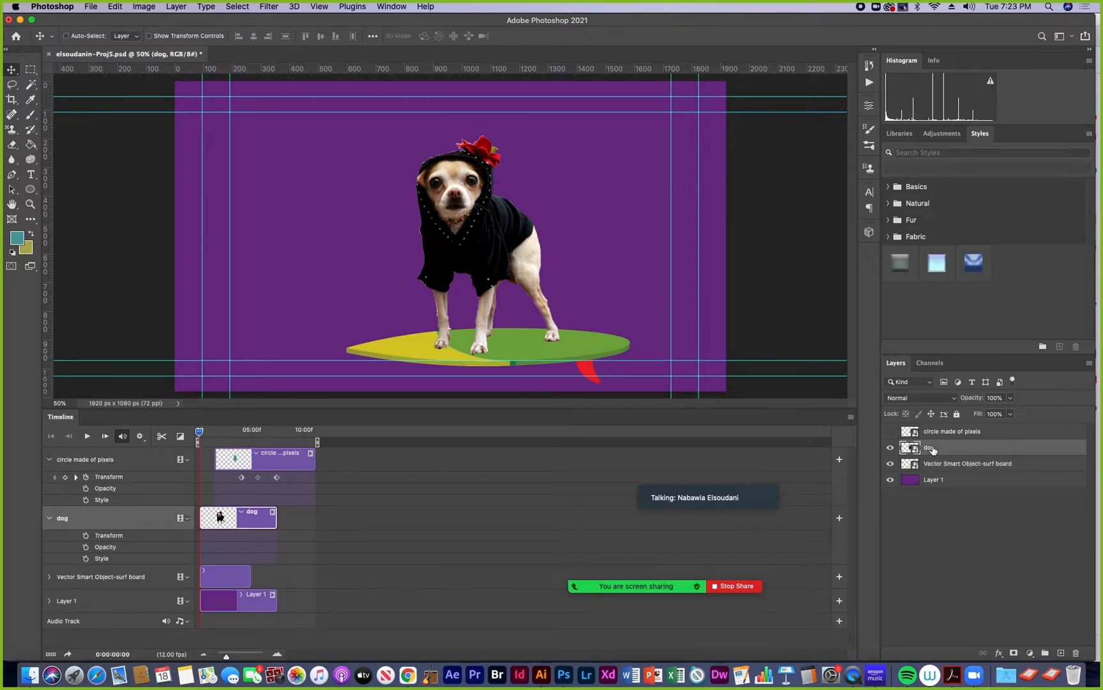
pyautogui.click(938, 463)
pyautogui.click(936, 450)
pyautogui.moveTo(250, 575); pyautogui.dragTo(369, 575)
pyautogui.moveTo(274, 522); pyautogui.dragTo(369, 522)
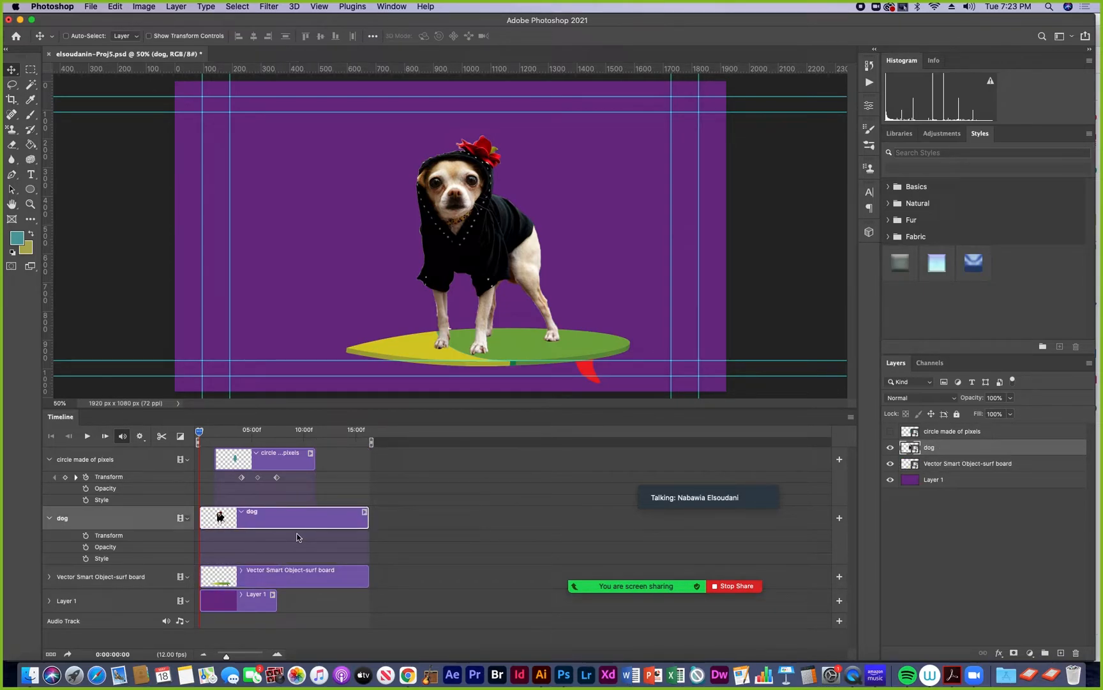
# Step: Combine the dog and surfboard layers into a single smart object
pyautogui.keyDown('shift'); pyautogui.click(939, 464); pyautogui.keyUp('shift')
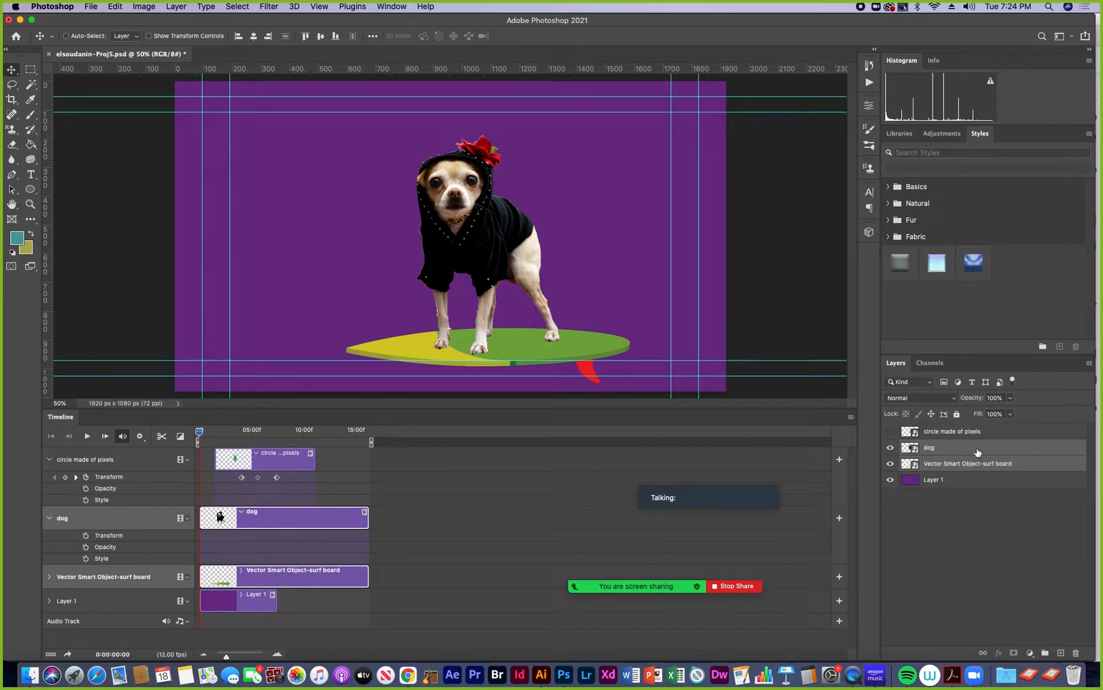
pyautogui.click(174, 7)
pyautogui.moveTo(215, 232)
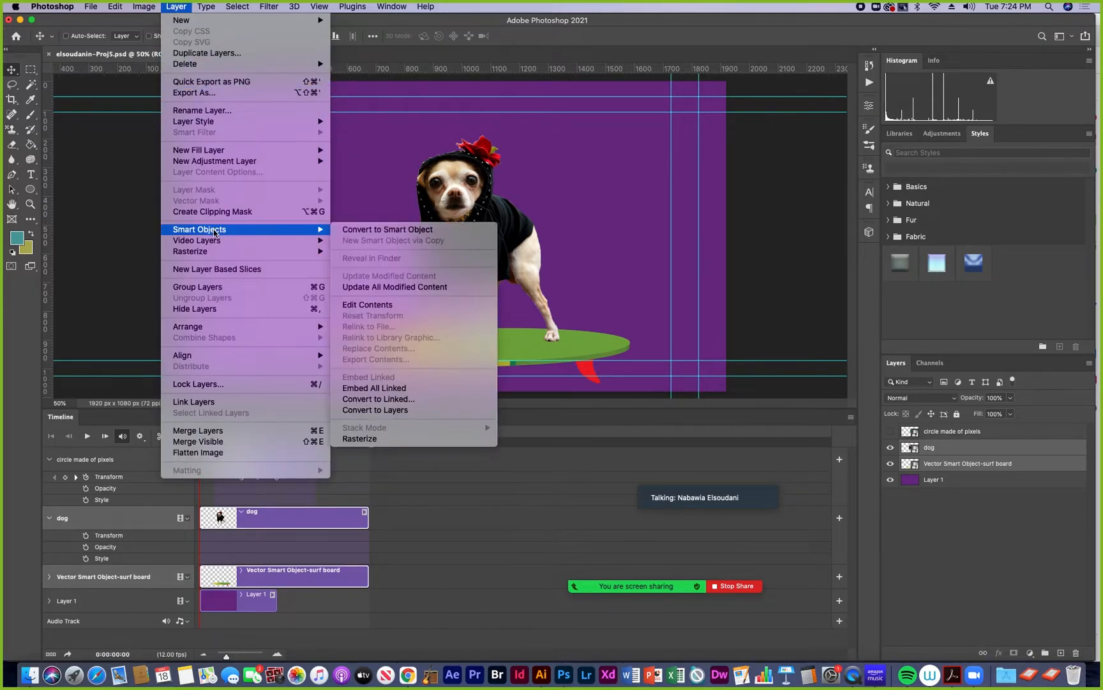
pyautogui.click(379, 231)
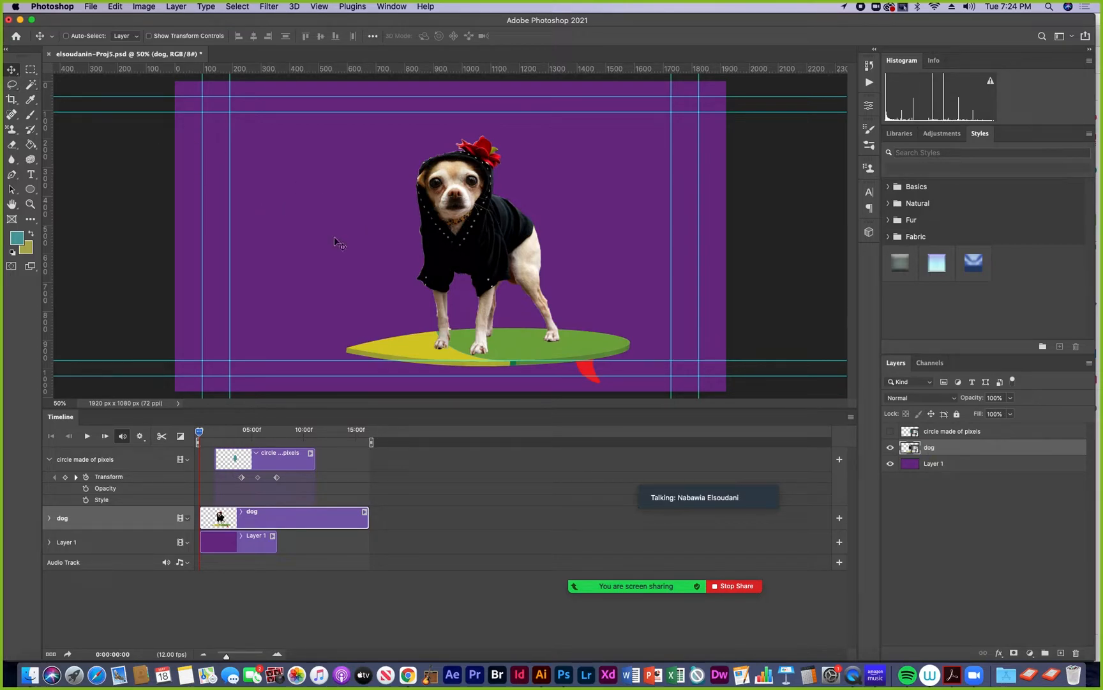
# Step: Move the dog and surfboard smart object slightly to the right and rename its layer "dog with ai surf board"
pyautogui.moveTo(463, 248); pyautogui.dragTo(516, 244)
pyautogui.doubleClick(931, 448)
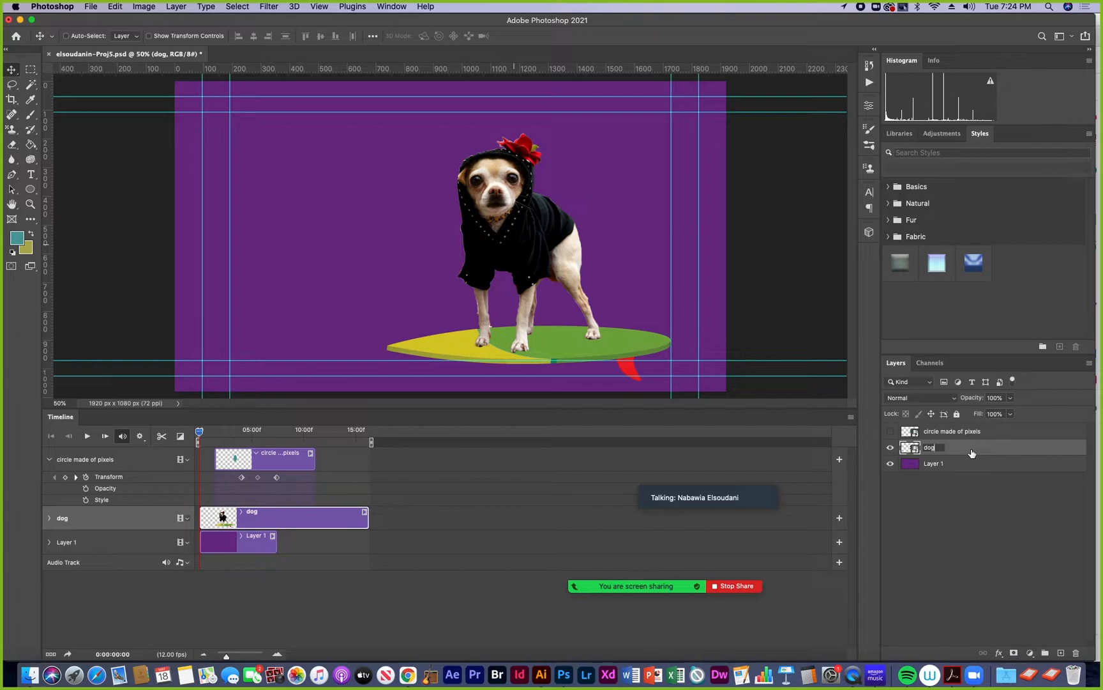
pyautogui.write('with')
pyautogui.write('ai surf board')
pyautogui.press('Return')
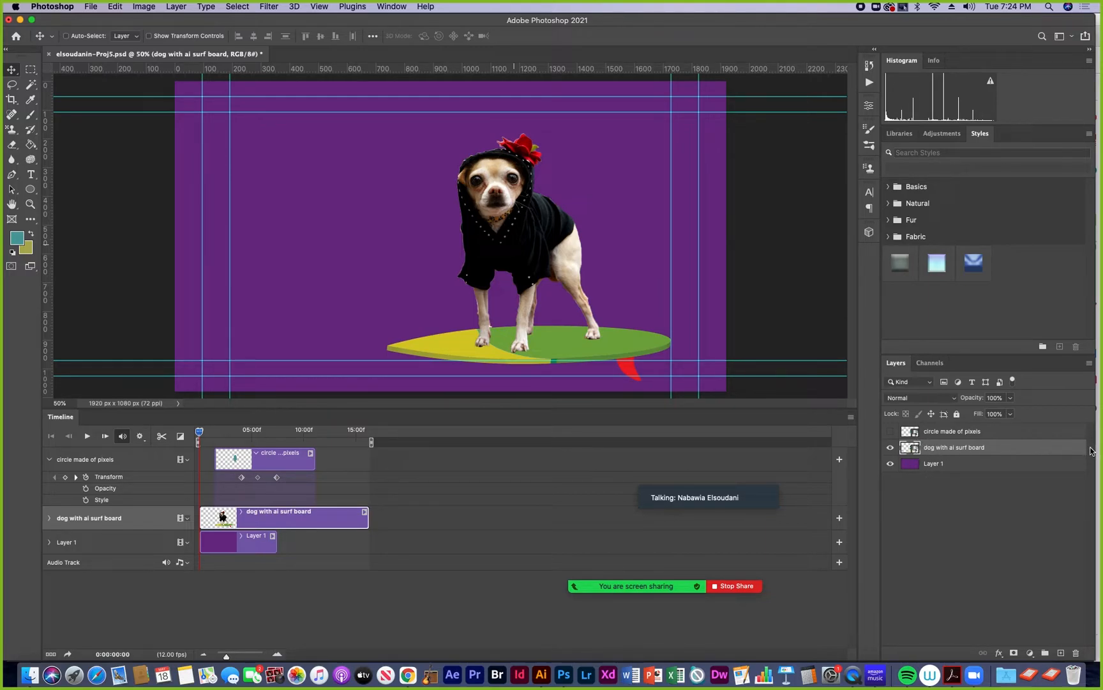
# Step: Try to open the contents of the "dog with ai surf board" smart object
pyautogui.doubleClick(915, 448)
pyautogui.doubleClick(914, 448)
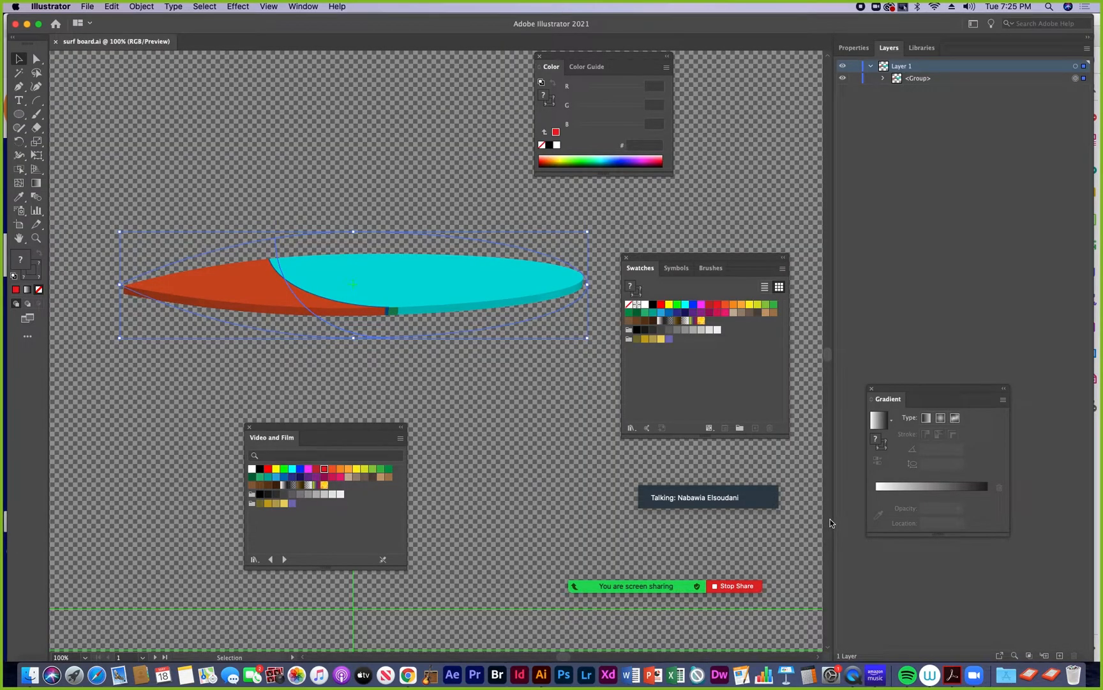
# Step: Reopen Photoshop after the crash and send the crash report to Adobe
pyautogui.click(563, 674)
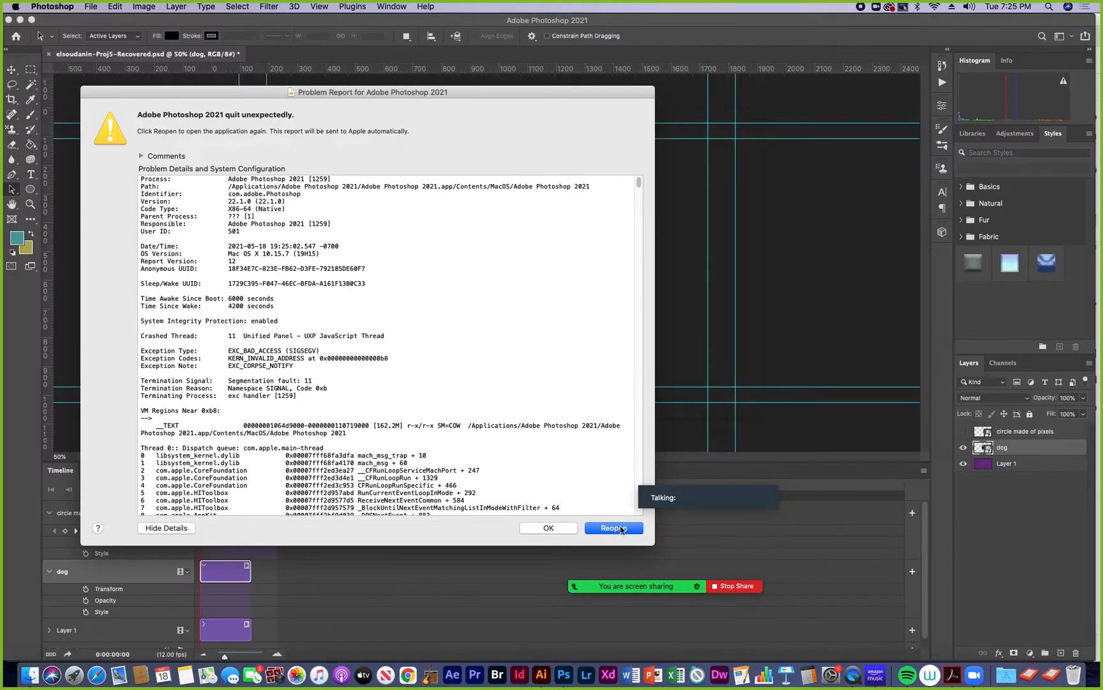
pyautogui.click(619, 528)
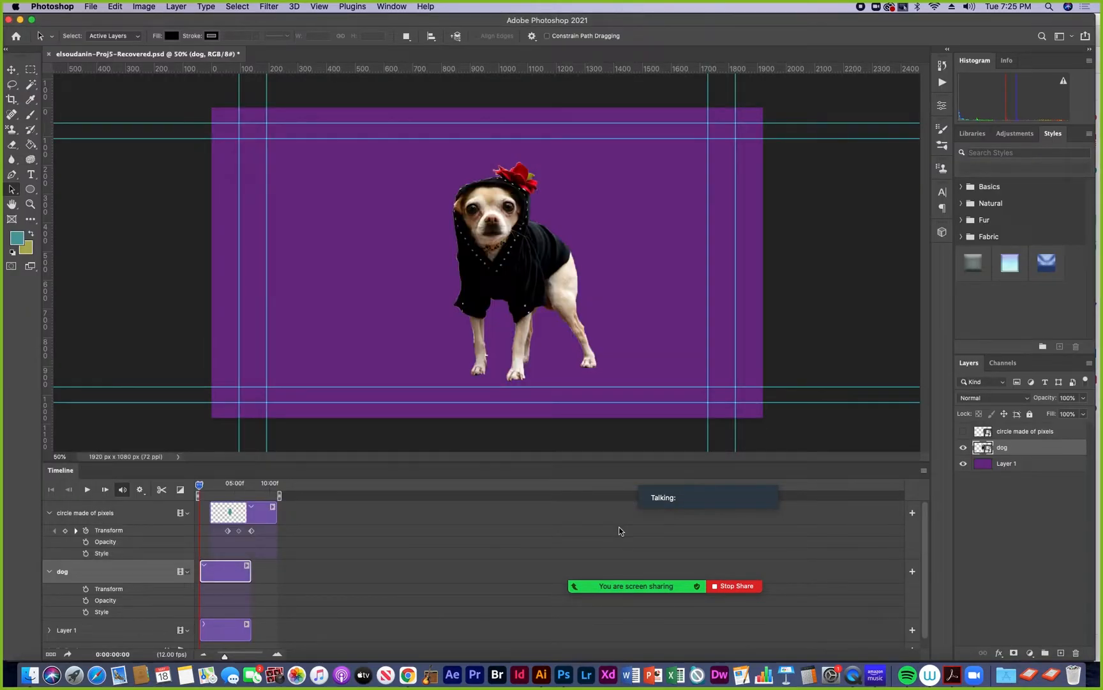
pyautogui.moveTo(682, 487)
pyautogui.moveTo(716, 483); pyautogui.dragTo(822, 450)
pyautogui.click(683, 506)
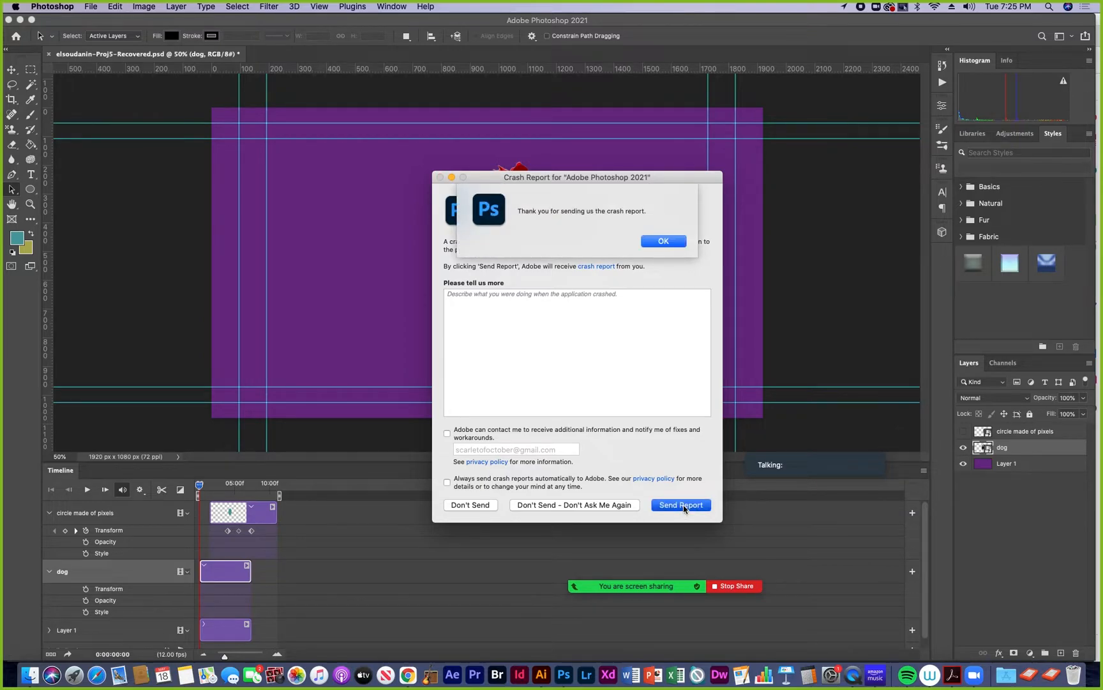
pyautogui.click(665, 244)
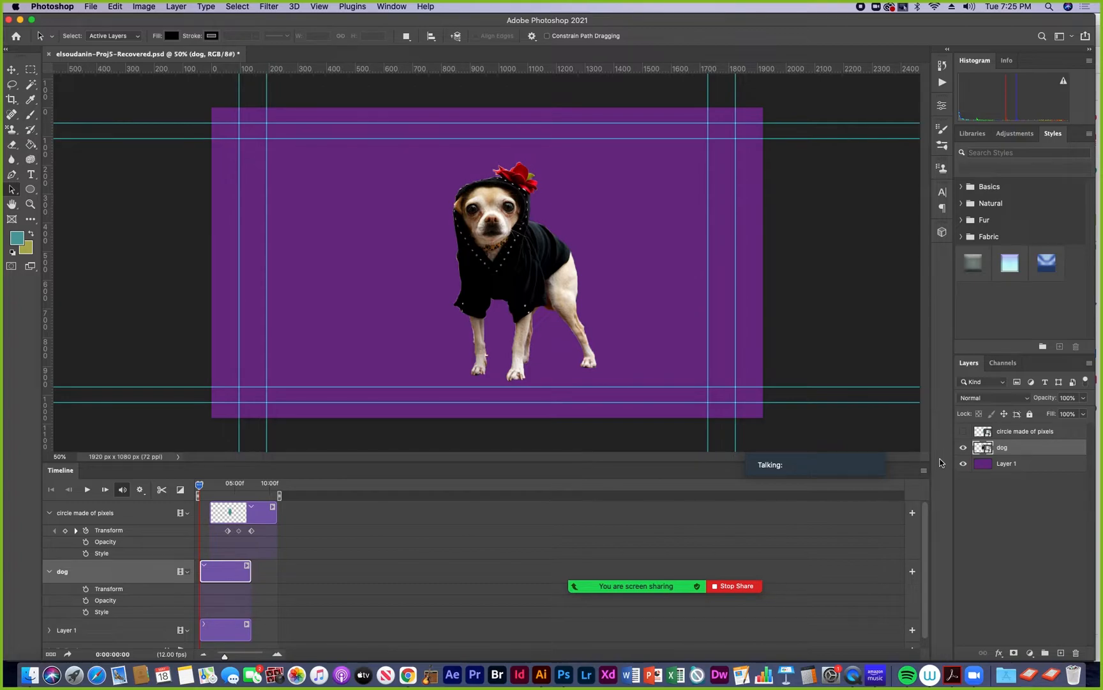
# Step: Switch to Illustrator and review the 3D Extrude & Bevel options applied to the surfboard group in surf board.ai
pyautogui.moveTo(581, 602)
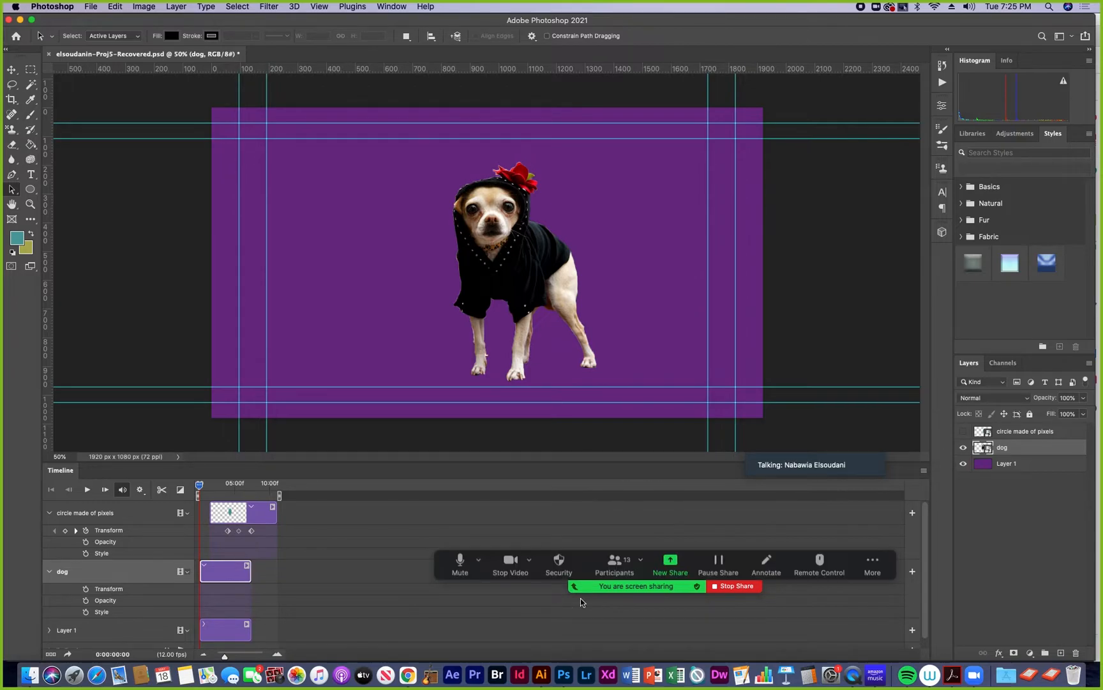
pyautogui.click(544, 676)
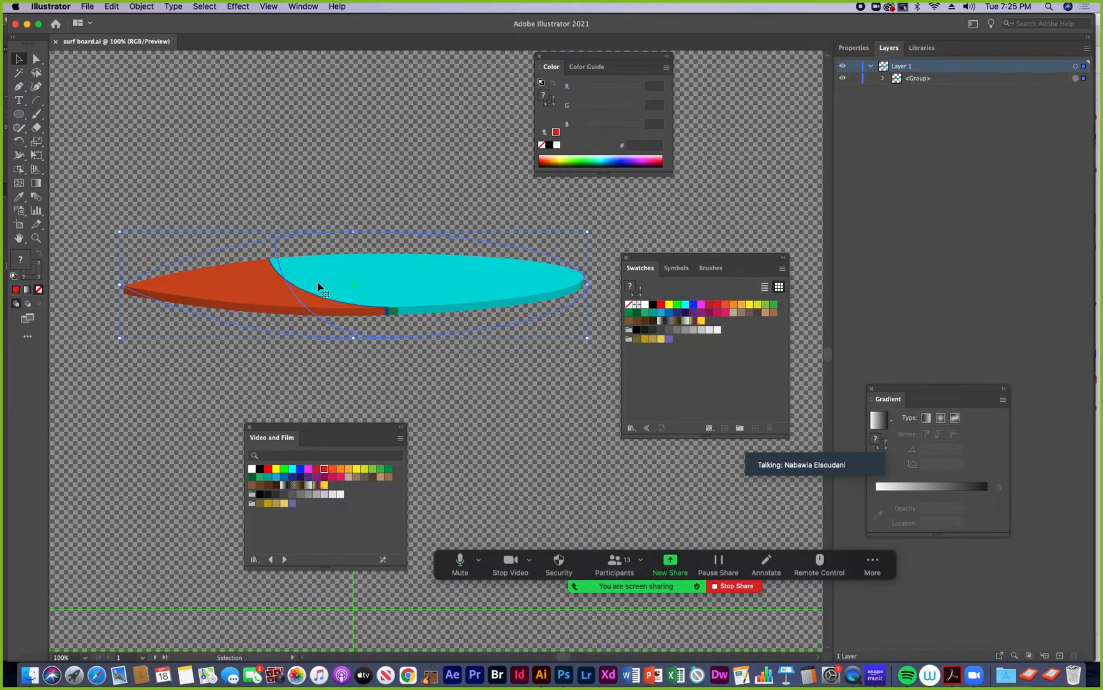
pyautogui.click(840, 50)
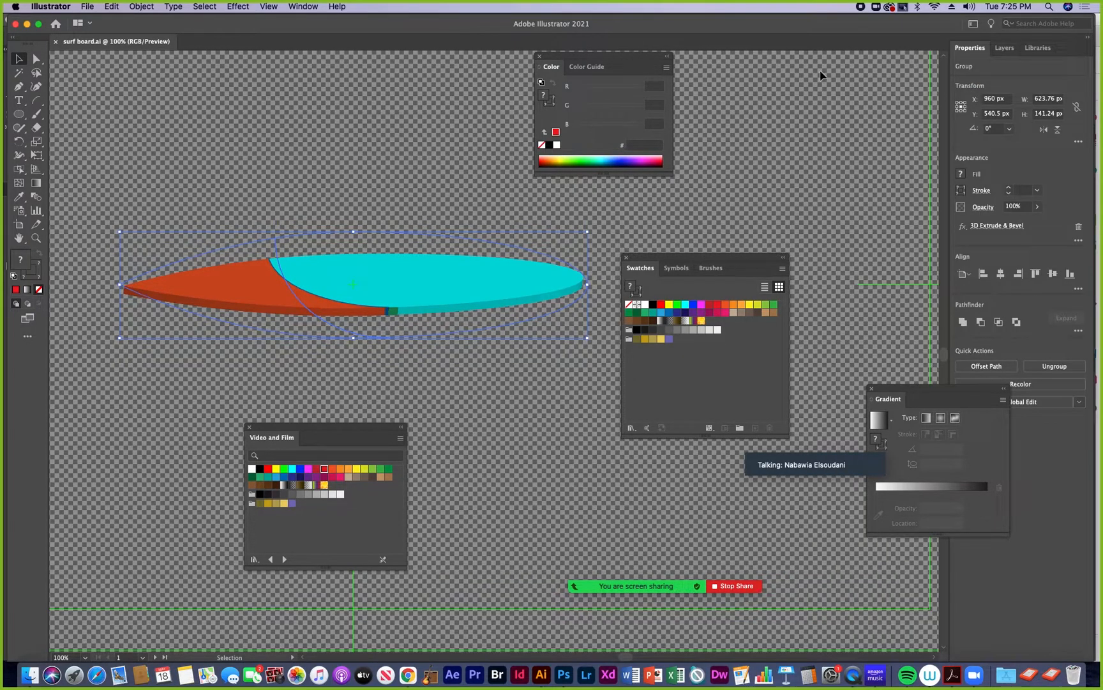
pyautogui.moveTo(960, 387); pyautogui.dragTo(742, 486)
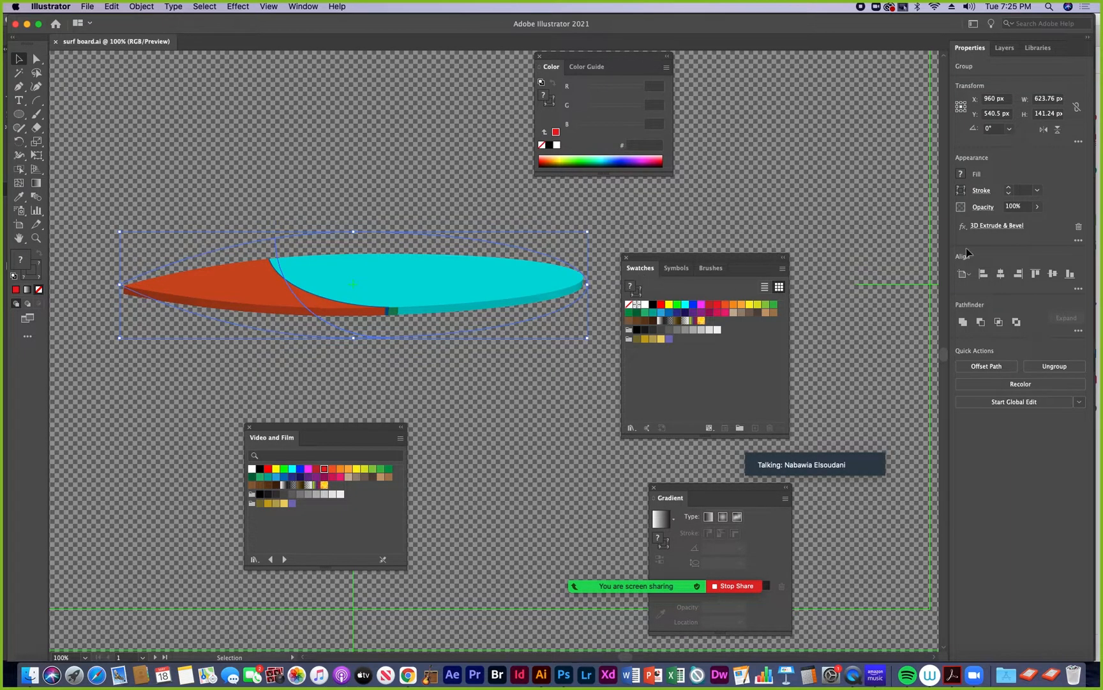
pyautogui.click(992, 228)
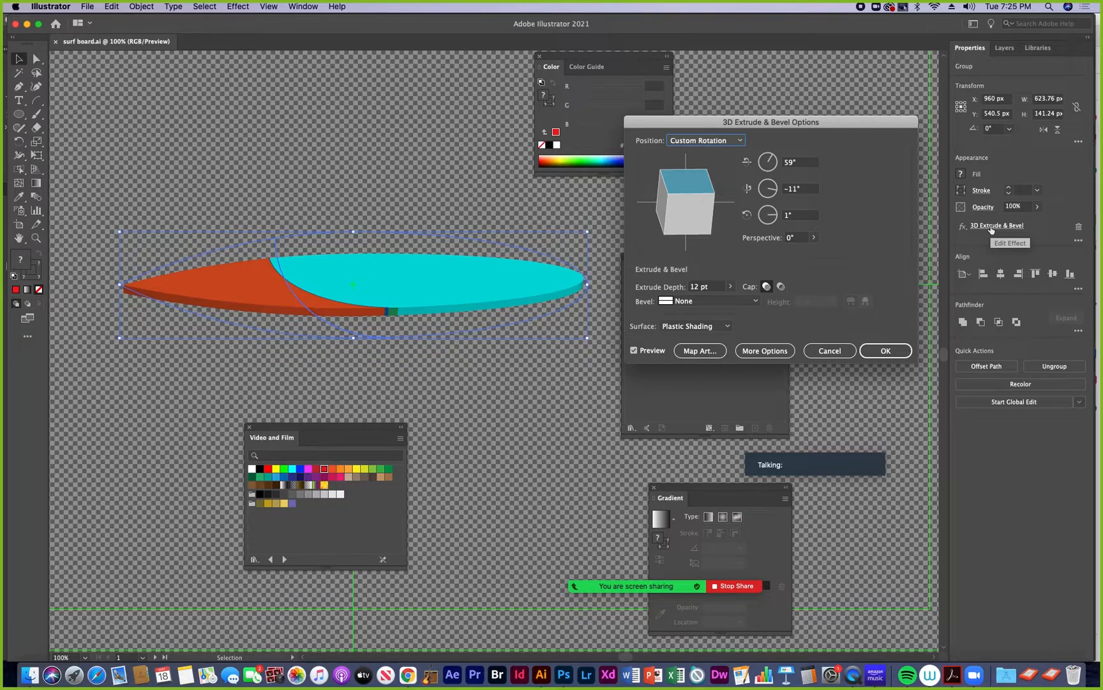
pyautogui.click(830, 350)
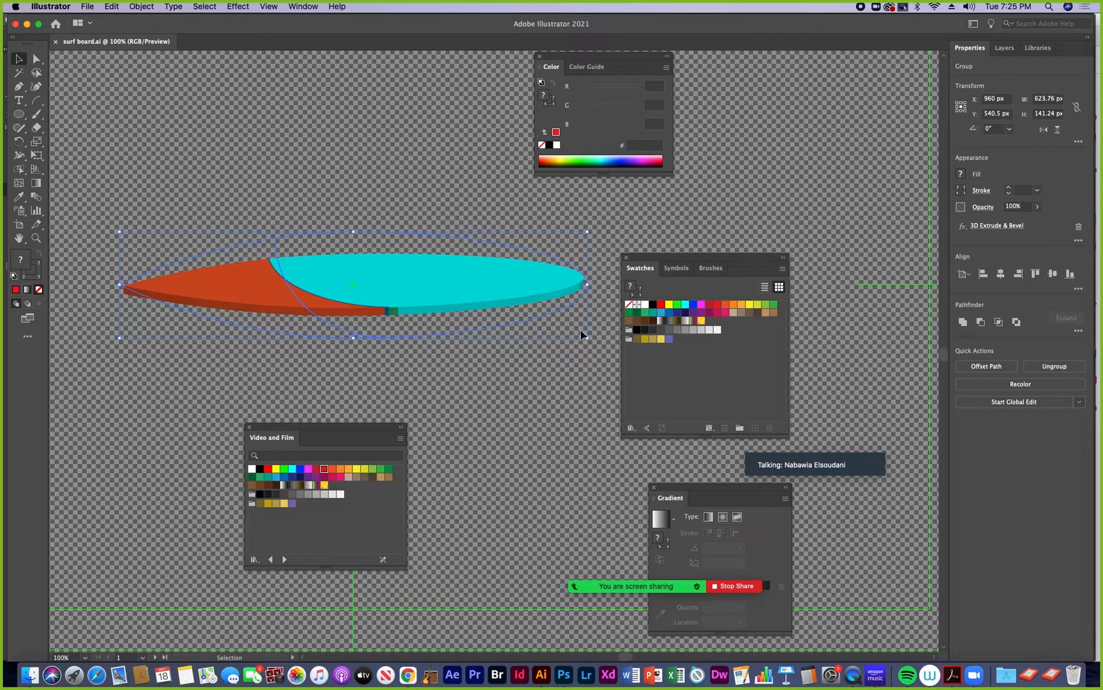
pyautogui.click(143, 177)
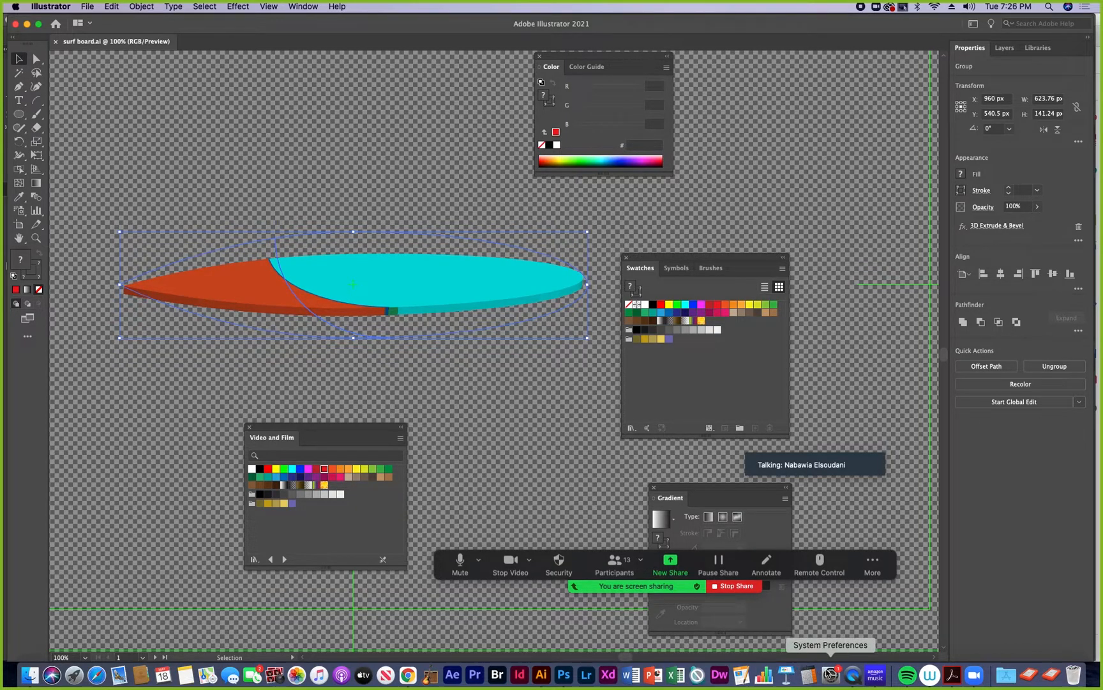
pyautogui.click(565, 675)
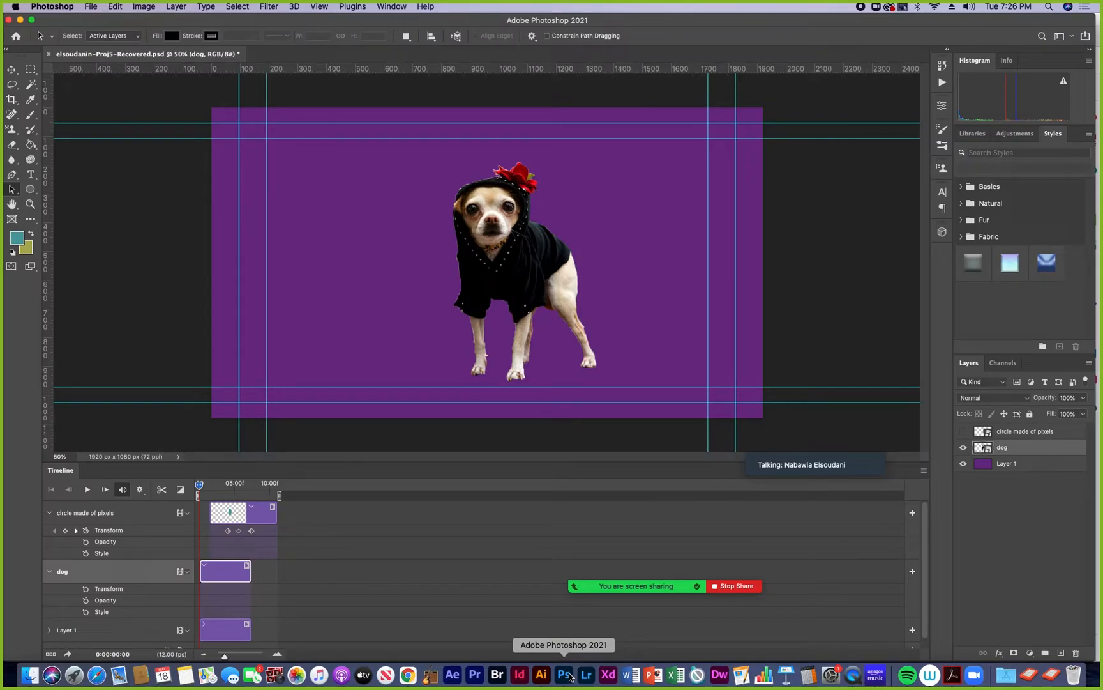
pyautogui.click(541, 675)
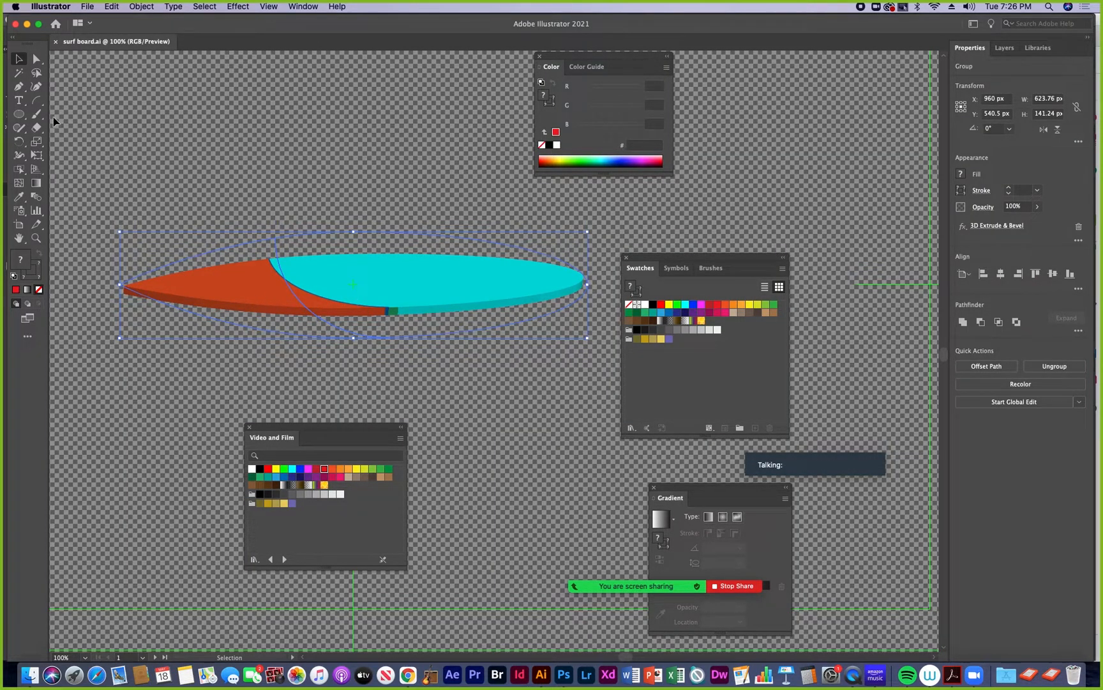
# Step: Draw a small curved fin with the Pen tool beneath the board's cyan half and fill it red (ED1C24) without a stroke
pyautogui.click(20, 89)
pyautogui.click(475, 307)
pyautogui.moveTo(500, 337); pyautogui.dragTo(497, 301)
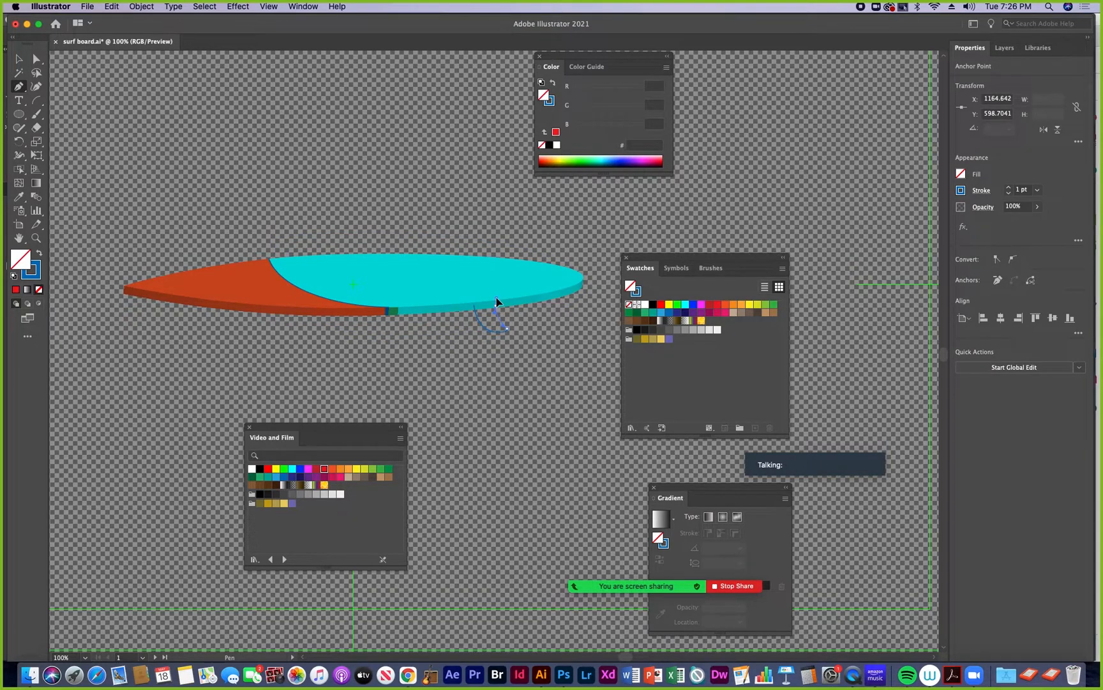
pyautogui.click(497, 301)
pyautogui.click(474, 306)
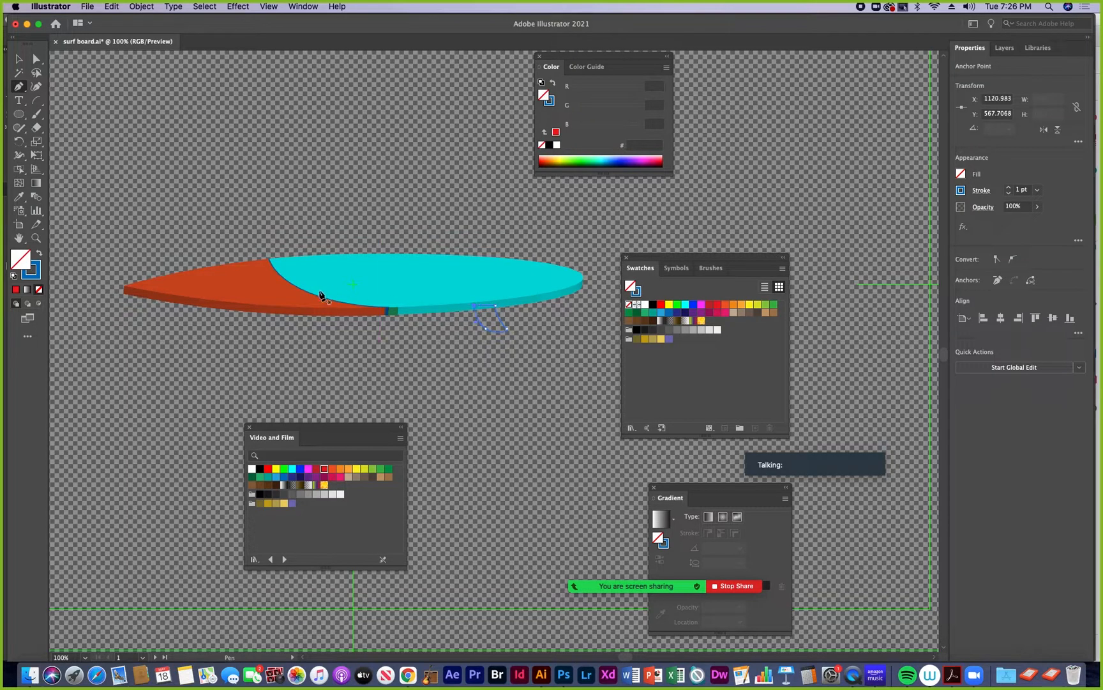
pyautogui.click(39, 256)
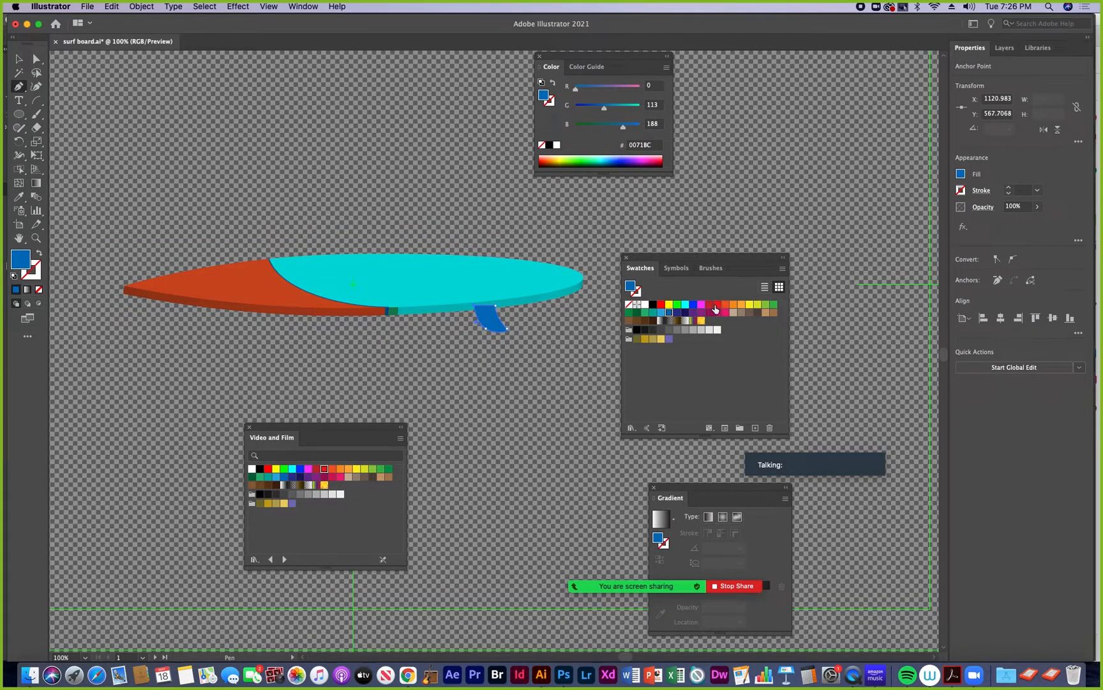
pyautogui.click(716, 306)
# Step: Extend the fin's lower tip slightly outward, making the fin about 48 by 38 px, and clear the selection
pyautogui.click(36, 58)
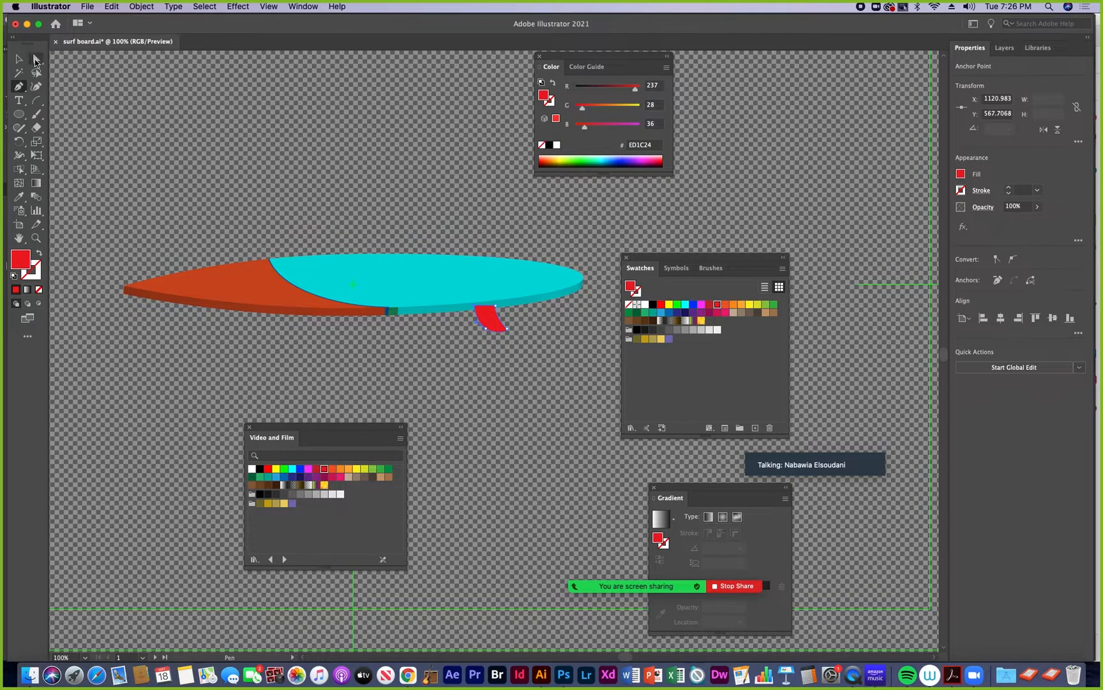
pyautogui.moveTo(506, 328); pyautogui.dragTo(510, 333)
pyautogui.click(19, 58)
pyautogui.click(492, 324)
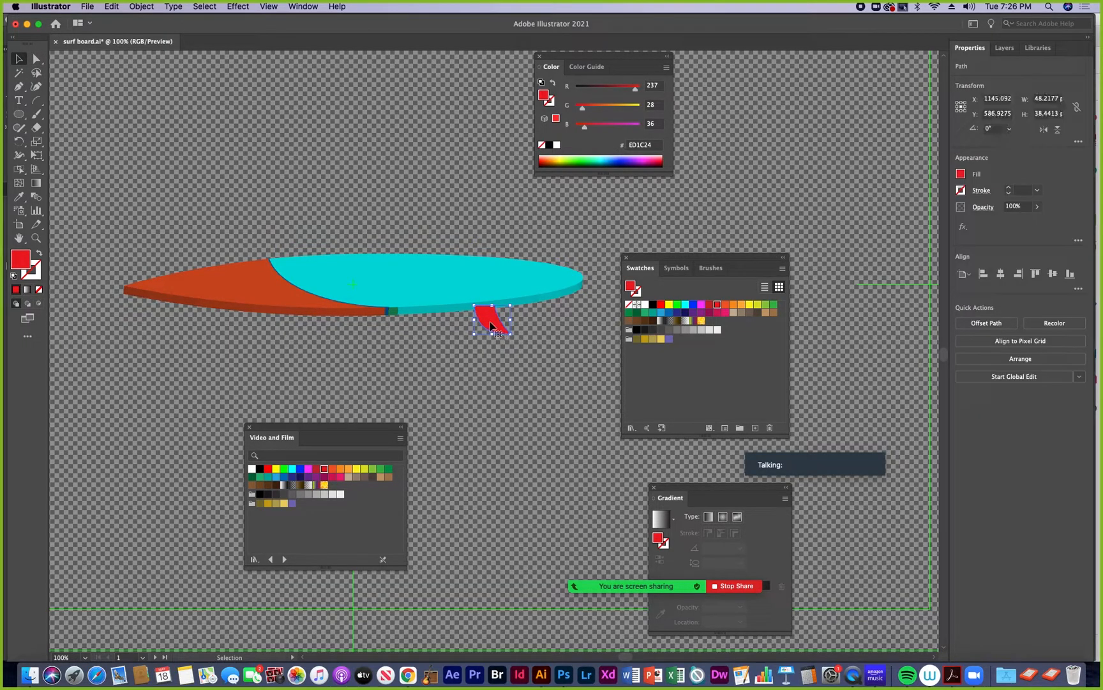
pyautogui.click(487, 351)
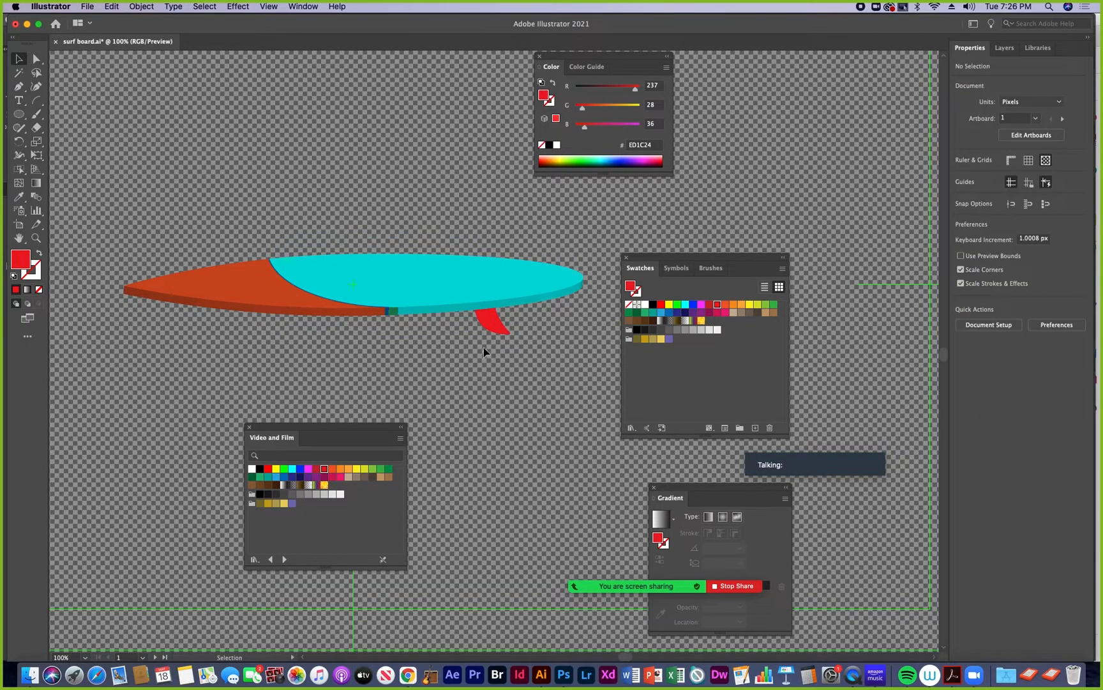
# Step: Widen the fin's base by shifting its upper-left anchor point about 5 px to the left, and adjust the lower tip's curve
pyautogui.press('a')
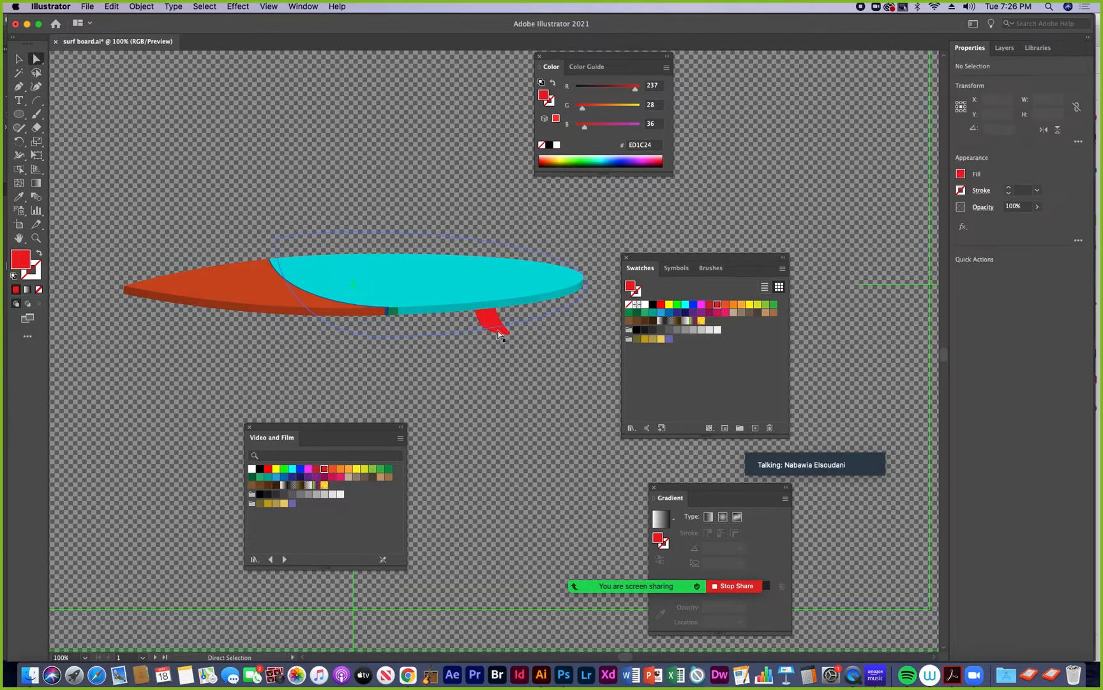
pyautogui.click(488, 328)
pyautogui.click(491, 331)
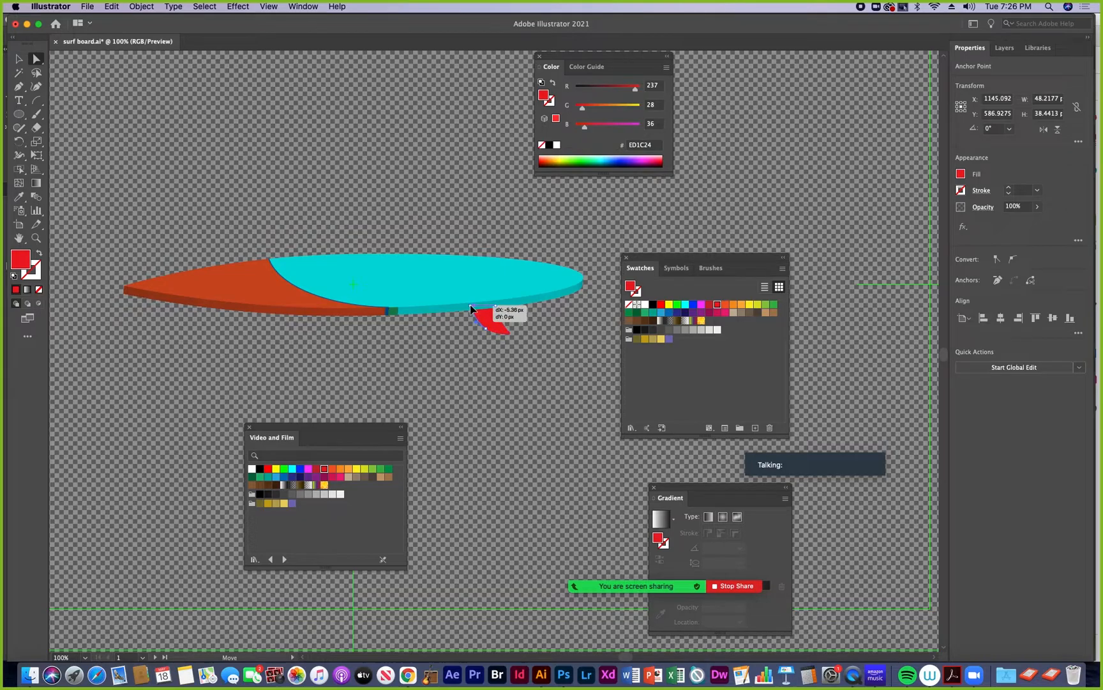
pyautogui.click(493, 308)
pyautogui.moveTo(514, 341); pyautogui.dragTo(509, 331)
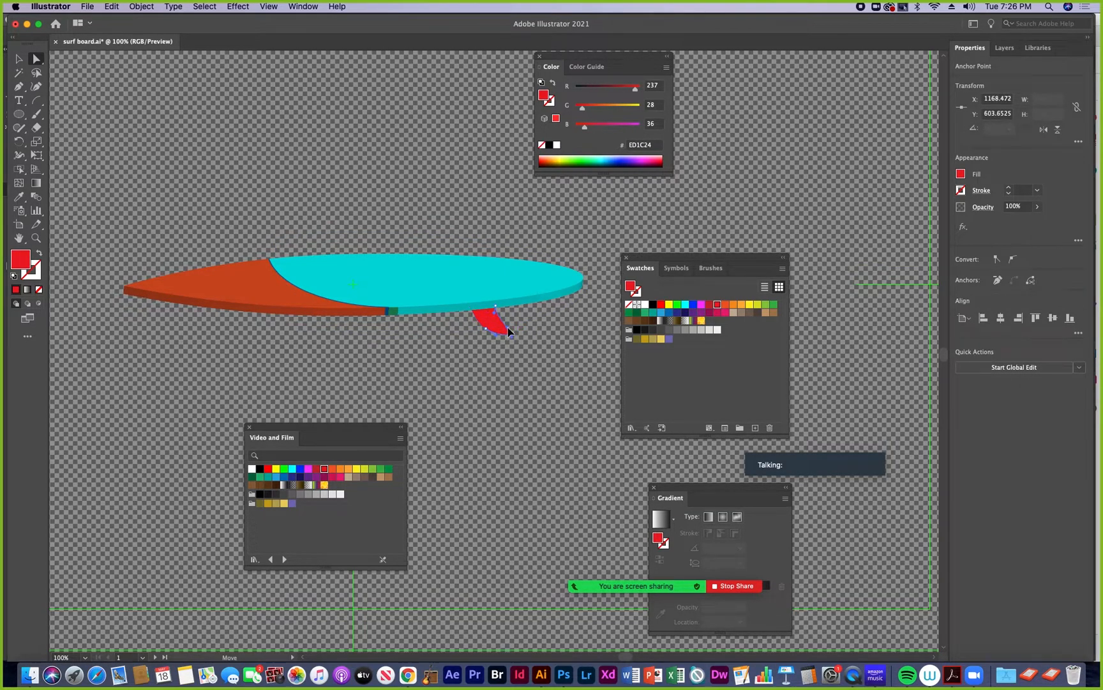
# Step: Curve the fin's rear edge inward by reshaping the path at its upper-right anchor point
pyautogui.click(503, 316)
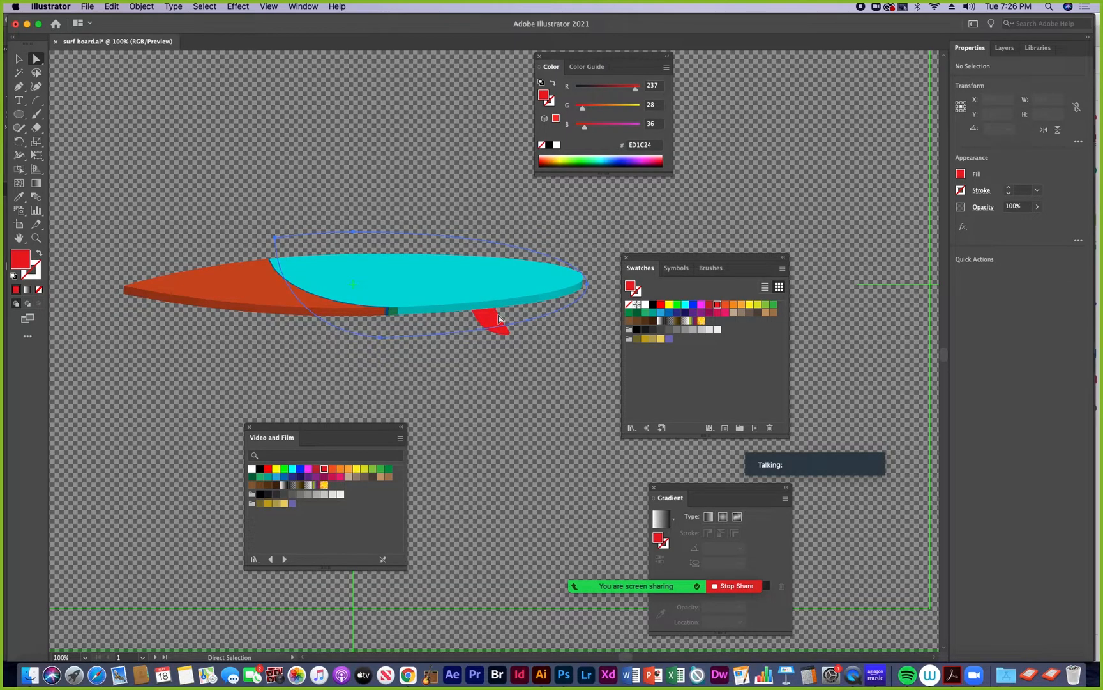
pyautogui.click(499, 316)
pyautogui.moveTo(497, 309); pyautogui.dragTo(491, 316)
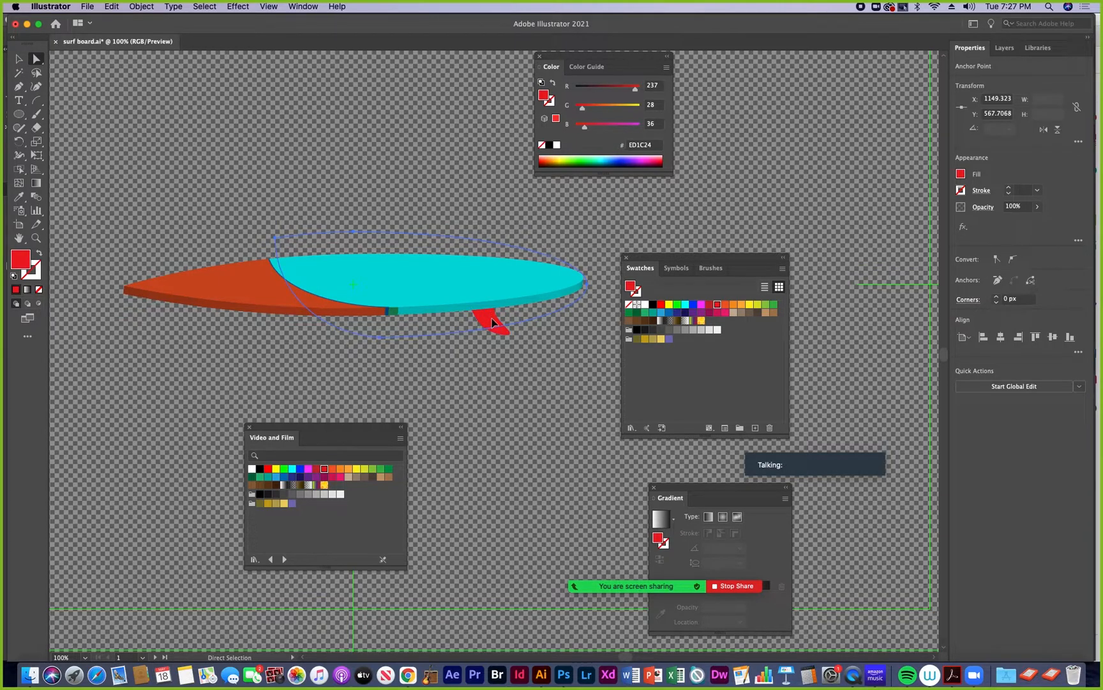
pyautogui.click(494, 322)
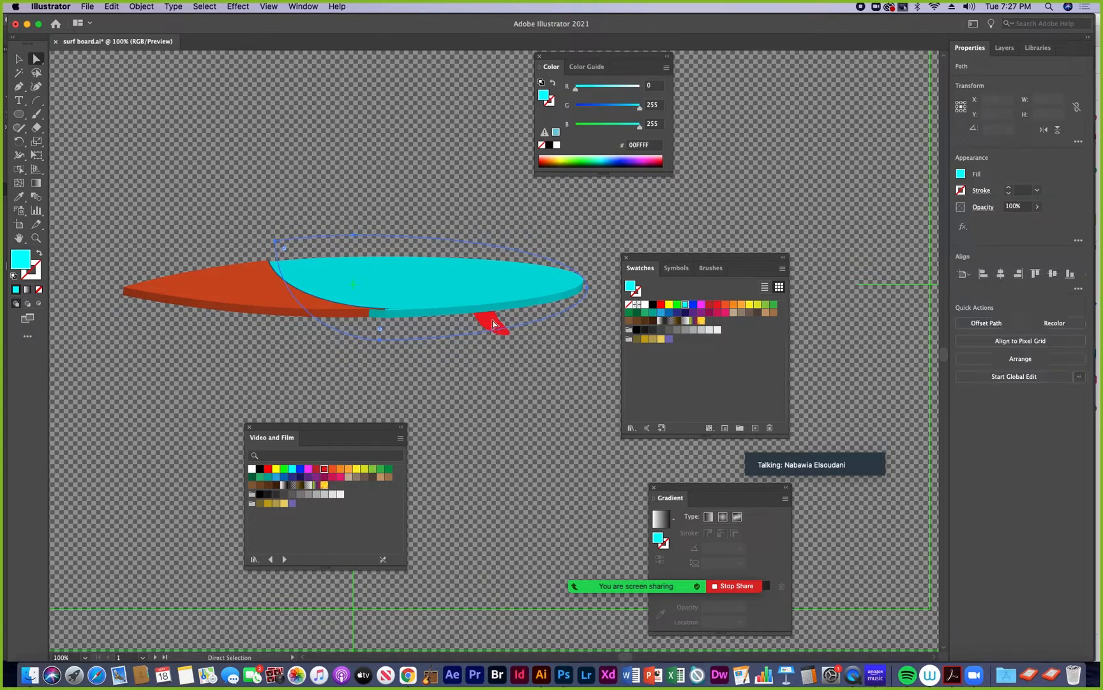
pyautogui.click(497, 314)
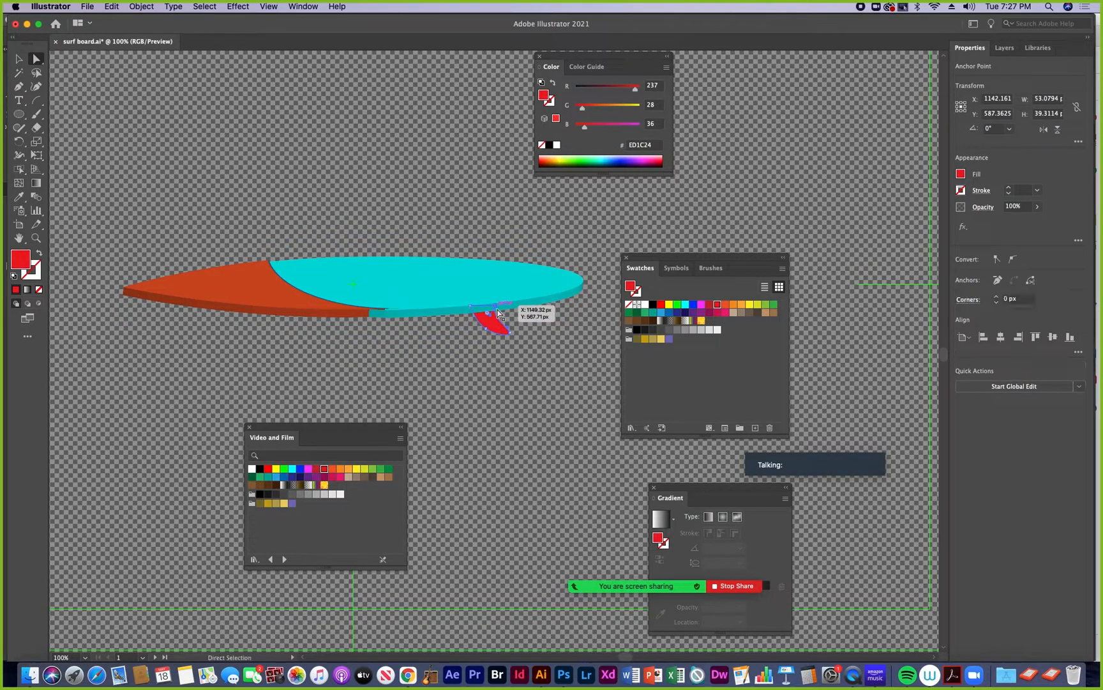
pyautogui.moveTo(497, 313)
pyautogui.mouseDown()
pyautogui.moveTo(494, 303)
pyautogui.moveTo(497, 311)
pyautogui.mouseUp()
pyautogui.press('super+equal')
pyautogui.press('super+equal')
pyautogui.press('super+equal')
pyautogui.press('super+equal')
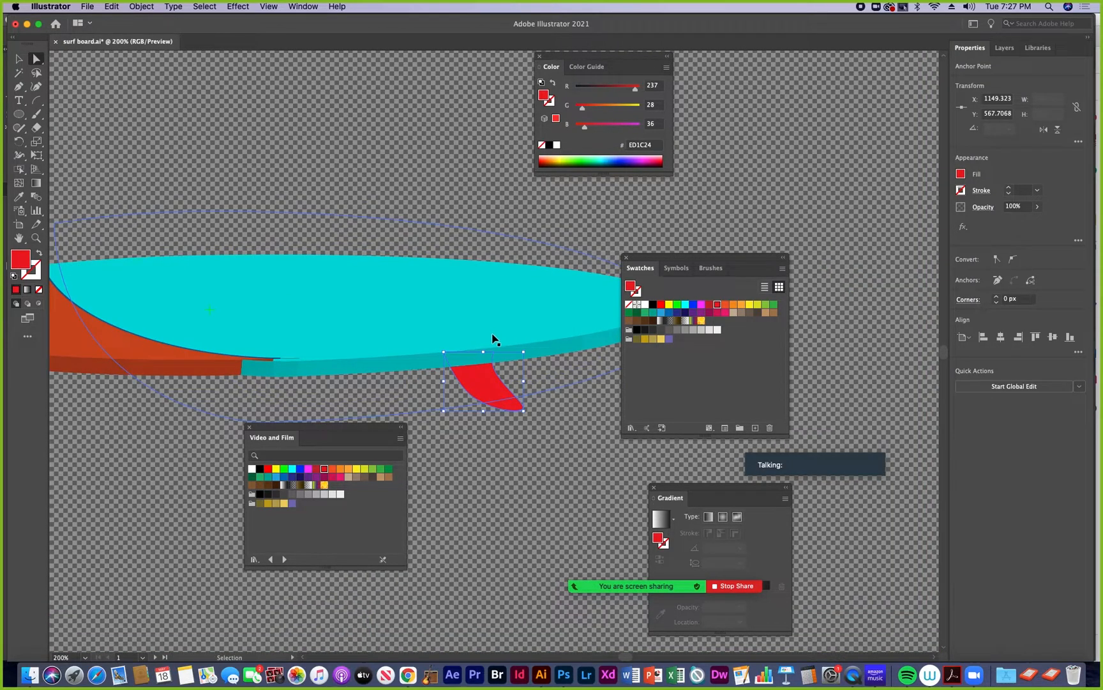
pyautogui.moveTo(475, 391); pyautogui.dragTo(486, 417)
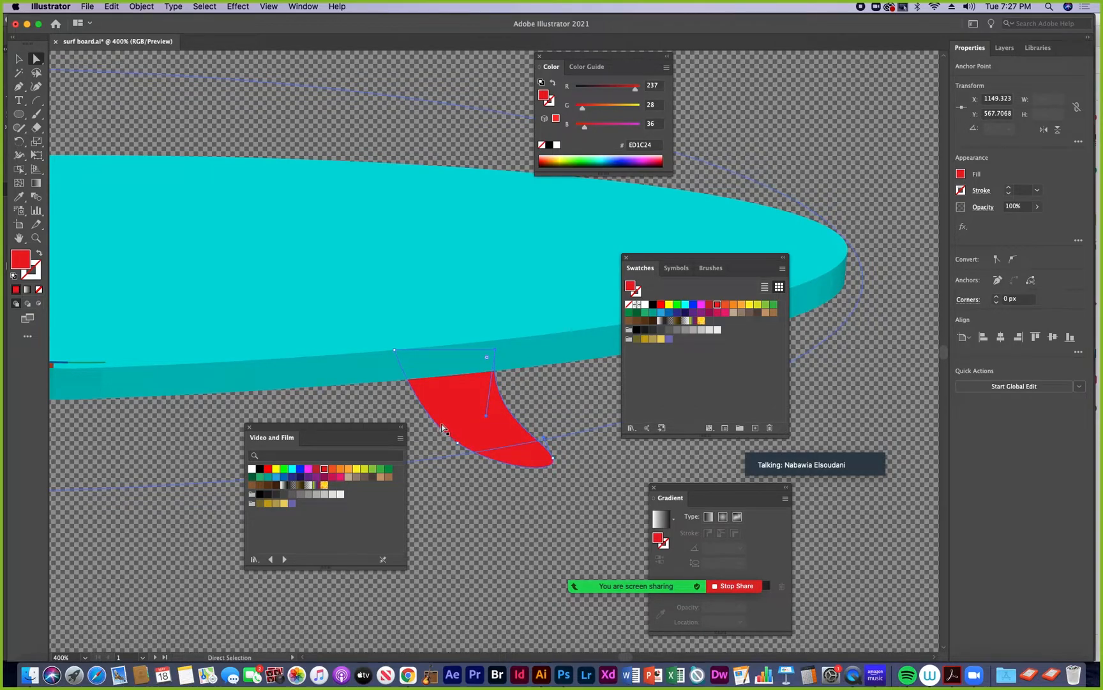
# Step: Shift the two-tone board about 12 px to the left while leaving the red fin in its place
pyautogui.press('super+minus')
pyautogui.press('super+minus')
pyautogui.press('super+minus')
pyautogui.press('super+minus')
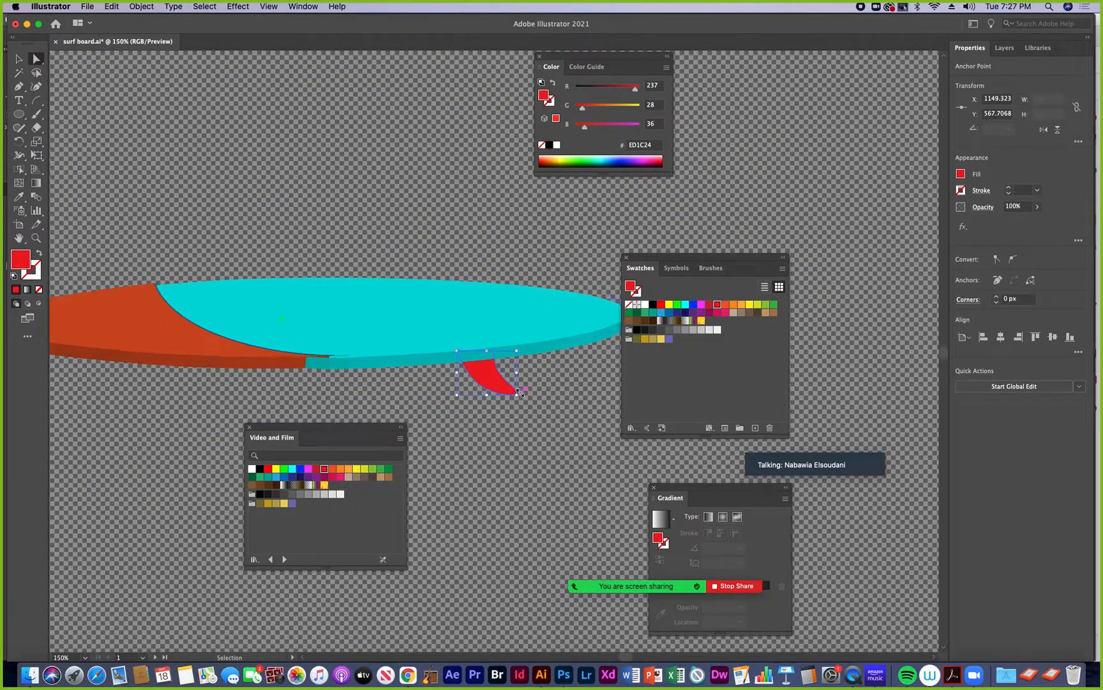
pyautogui.press('super+minus')
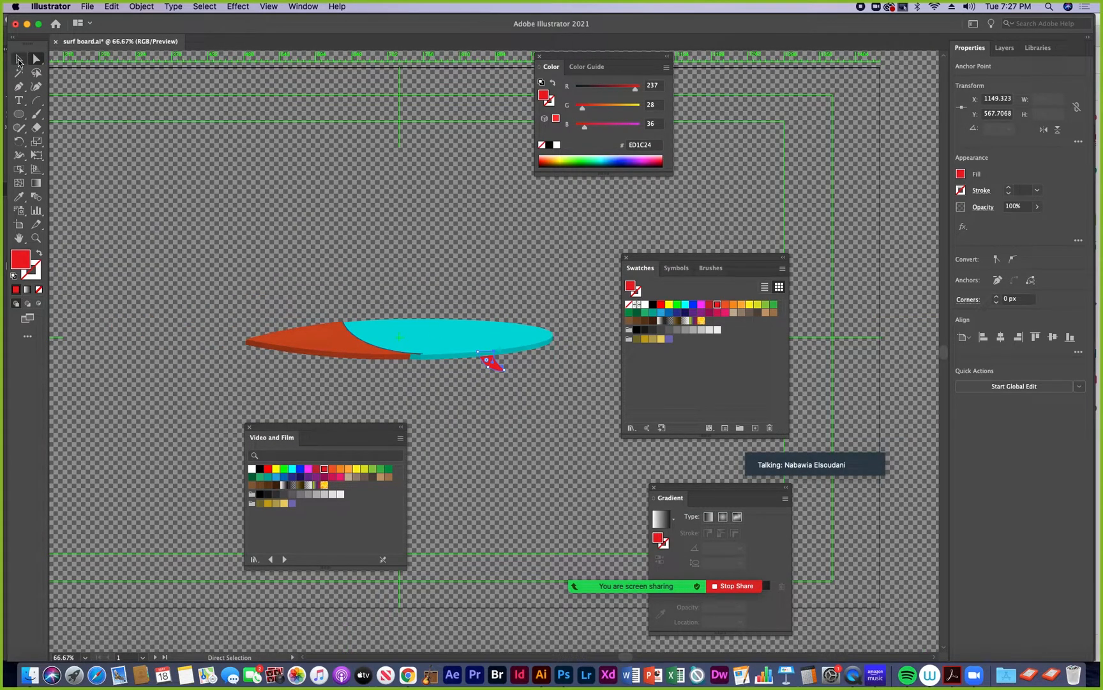
pyautogui.press('v')
pyautogui.click(434, 404)
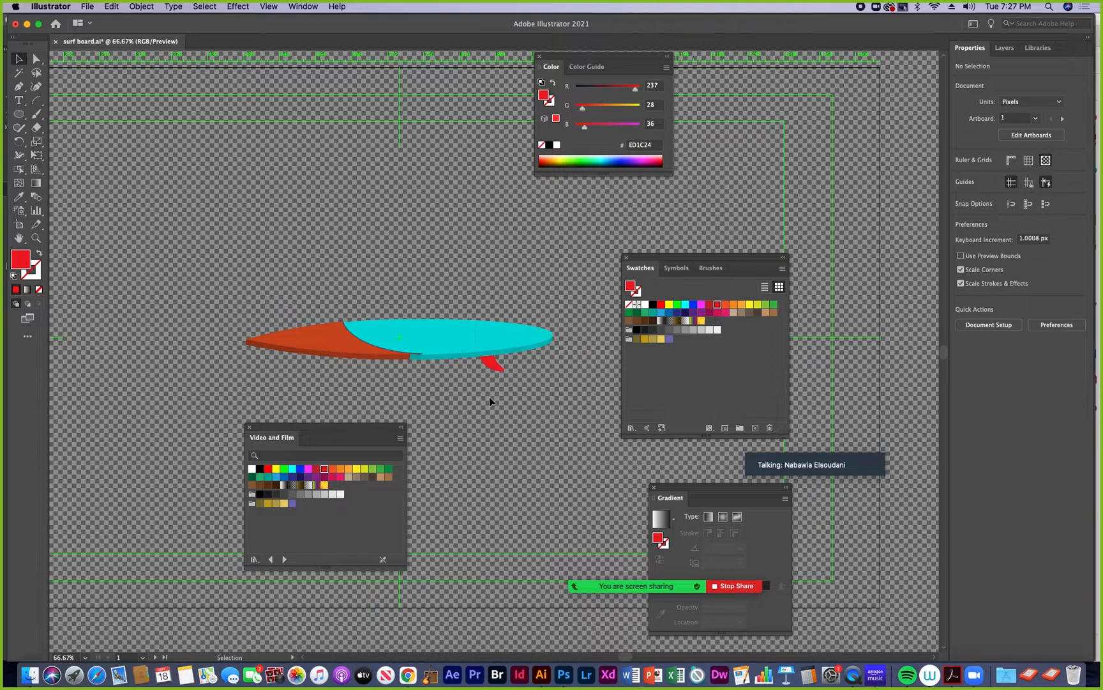
pyautogui.press('super+a')
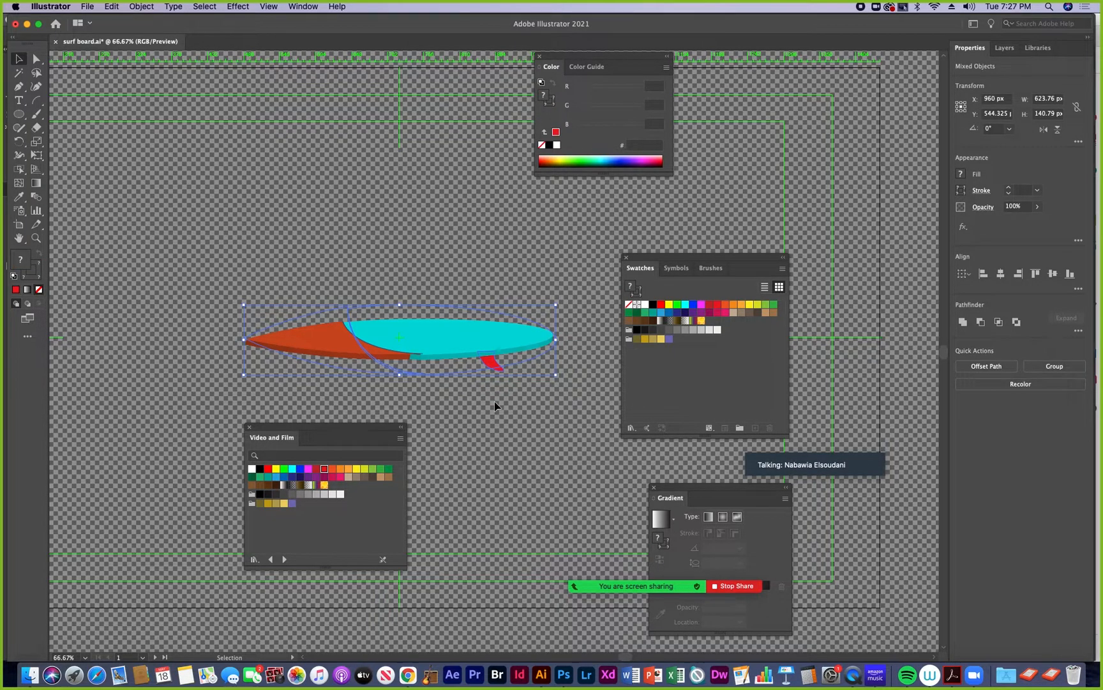
pyautogui.moveTo(495, 368)
pyautogui.mouseDown()
pyautogui.moveTo(515, 368)
pyautogui.moveTo(489, 368)
pyautogui.mouseUp()
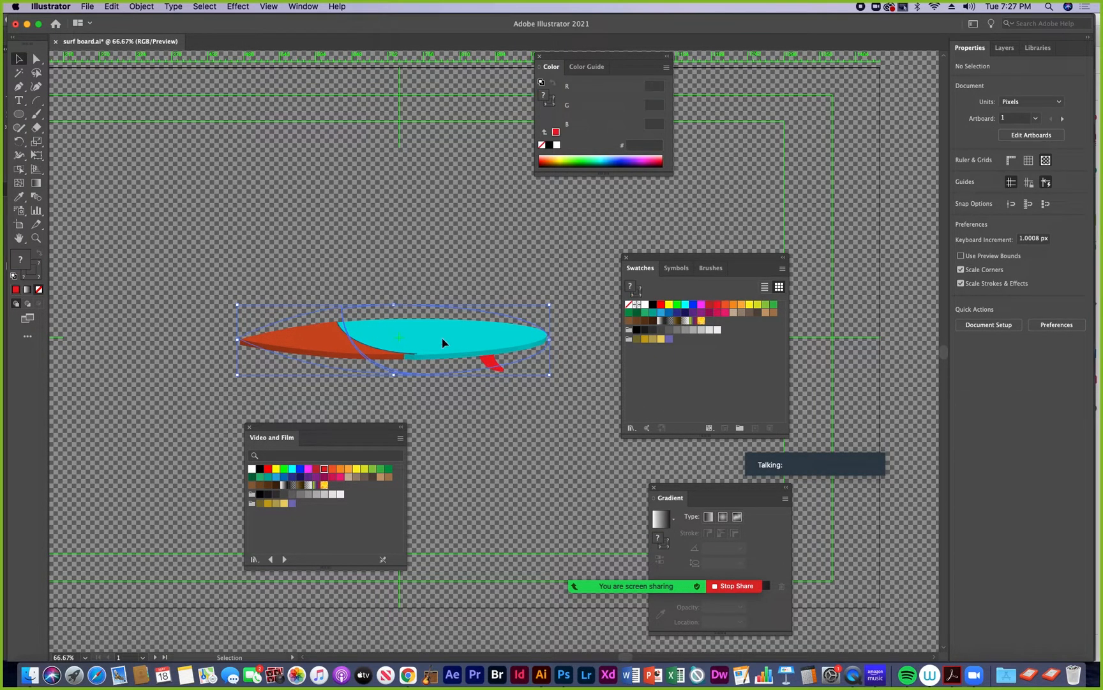
# Step: Copy the complete surfboard with its fin and paste it into the Photoshop dog composition as a Smart Object
pyautogui.moveTo(245, 294); pyautogui.dragTo(561, 398)
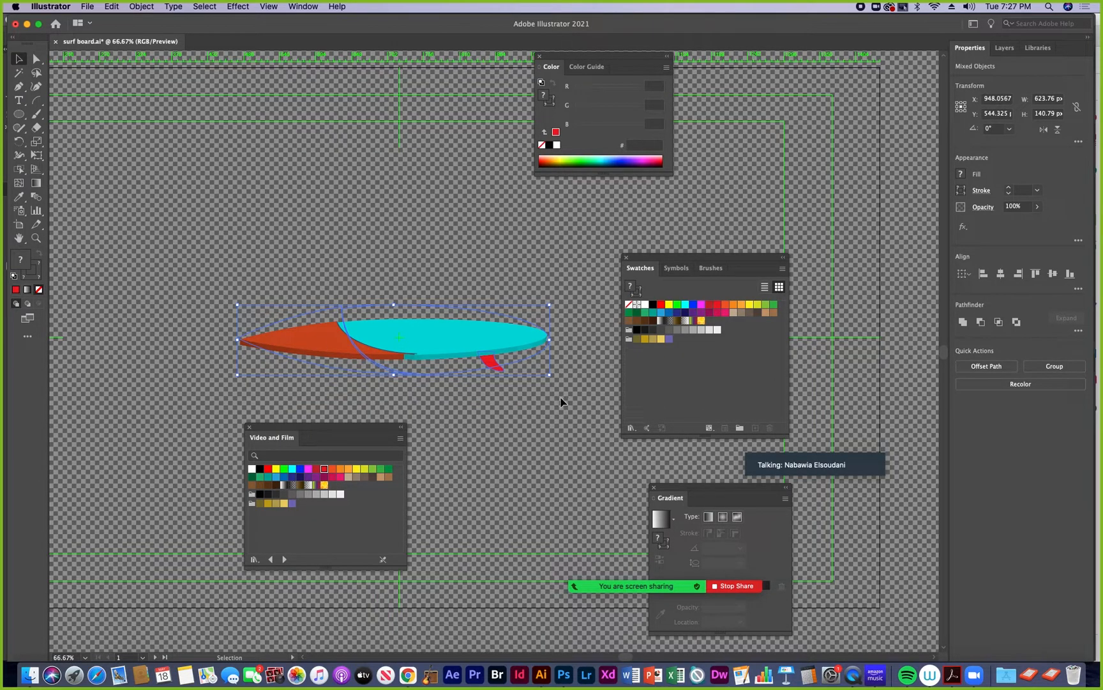
pyautogui.press('a')
pyautogui.press('v')
pyautogui.click(562, 674)
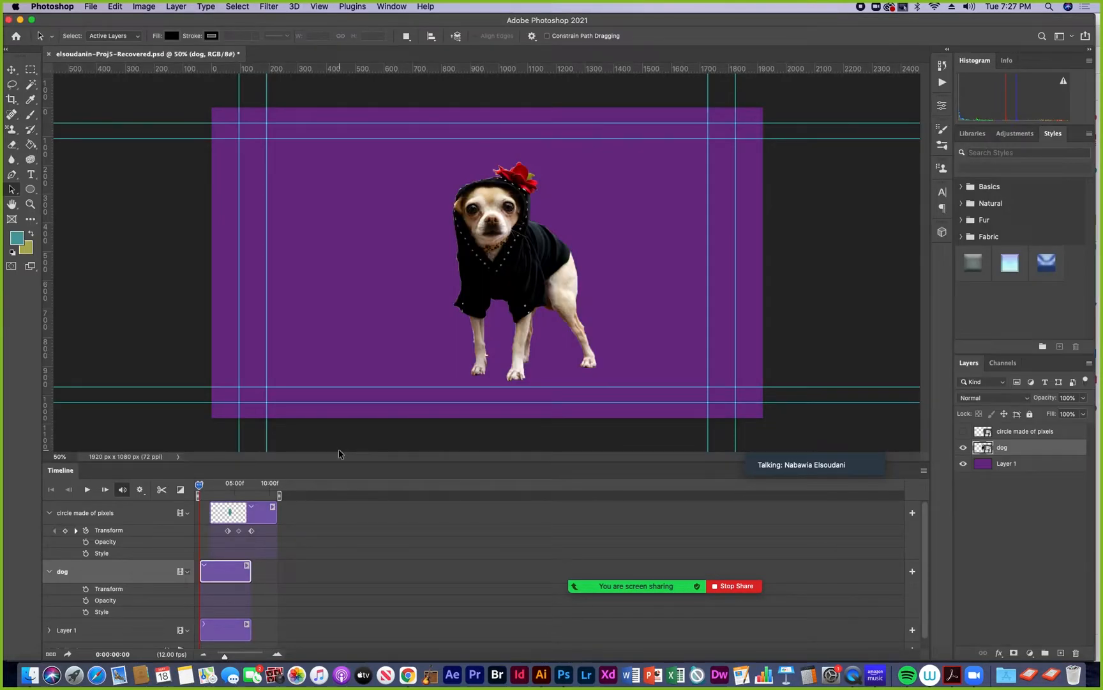
pyautogui.press('super+v')
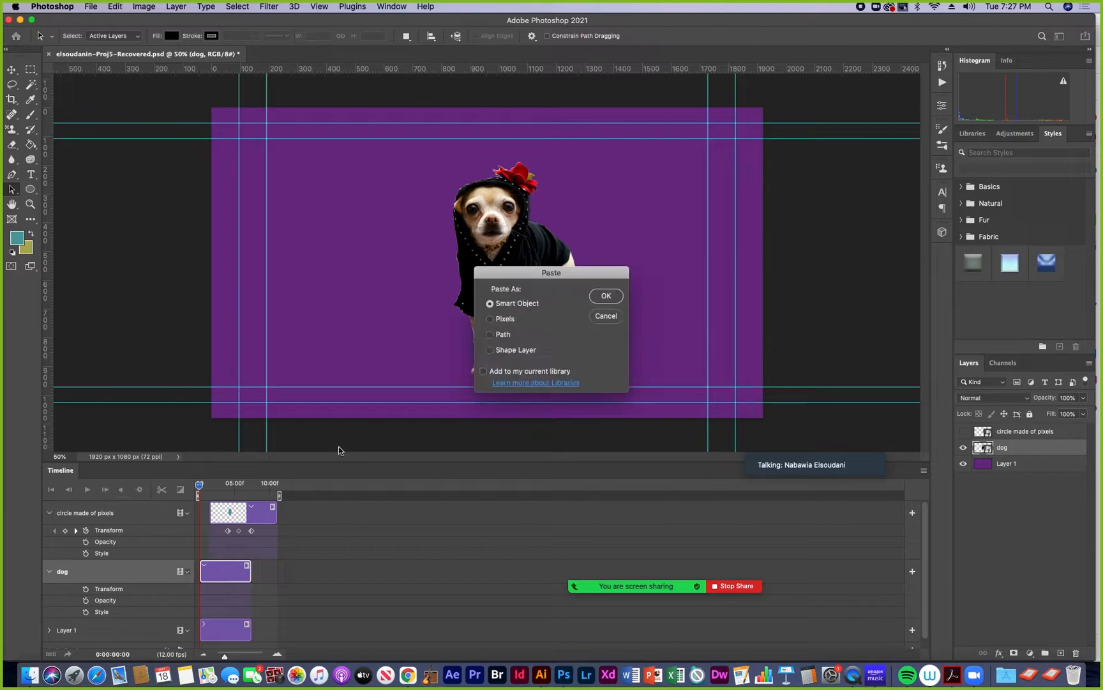
pyautogui.click(609, 298)
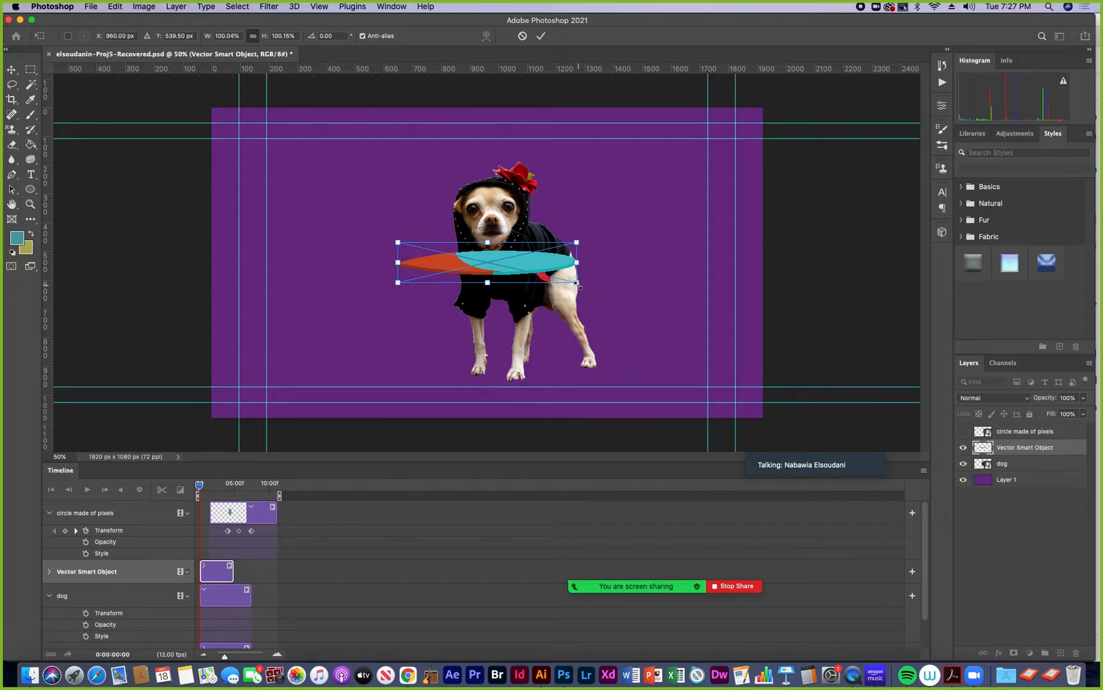
# Step: Enlarge the pasted surfboard proportionally to about half the canvas width and place it over the dog's feet
pyautogui.moveTo(577, 281); pyautogui.dragTo(707, 311)
pyautogui.moveTo(398, 242); pyautogui.dragTo(331, 227)
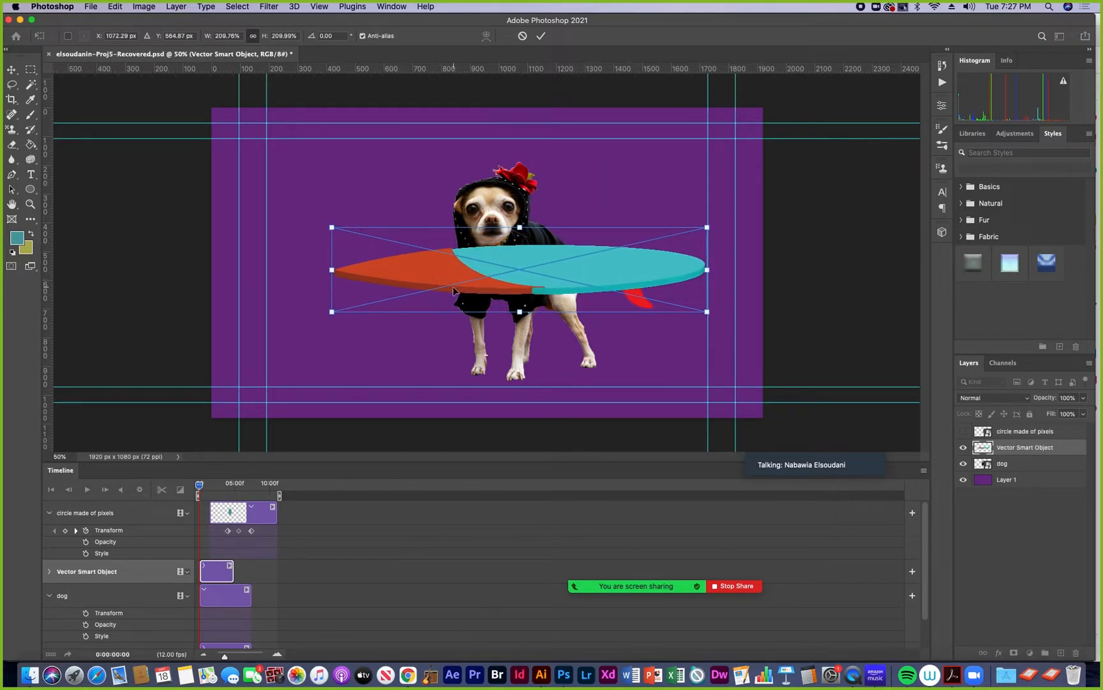
pyautogui.moveTo(555, 271); pyautogui.dragTo(546, 370)
pyautogui.moveTo(332, 326); pyautogui.dragTo(385, 342)
pyautogui.moveTo(610, 377); pyautogui.dragTo(595, 363)
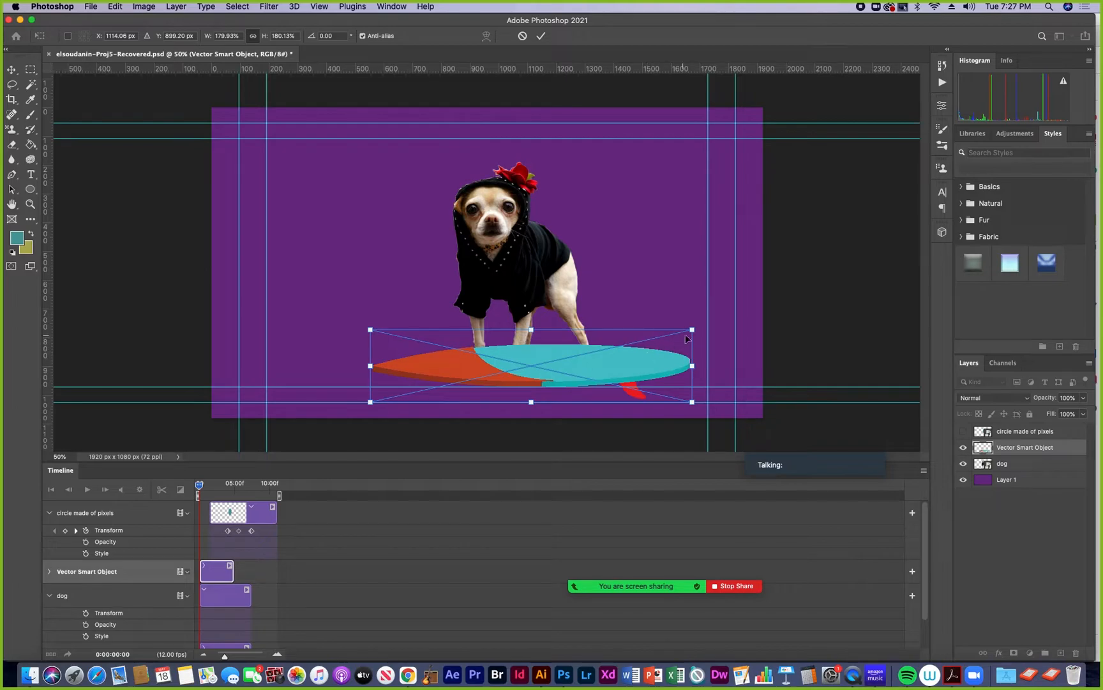
pyautogui.moveTo(691, 331); pyautogui.dragTo(671, 334)
pyautogui.moveTo(594, 377); pyautogui.dragTo(595, 373)
pyautogui.press('Return')
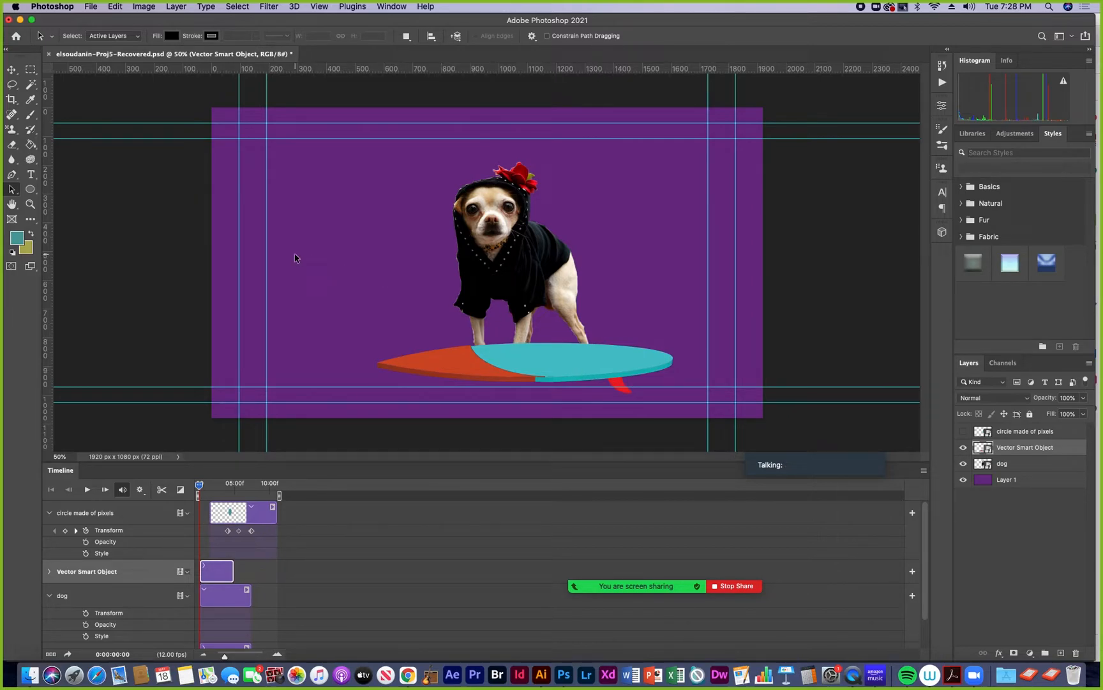
# Step: Save the recovered Photoshop project on the computer in the 181W-Spring2021 folder, keeping layers and Maximize Compatibility on
pyautogui.press('super')
pyautogui.press('super+s')
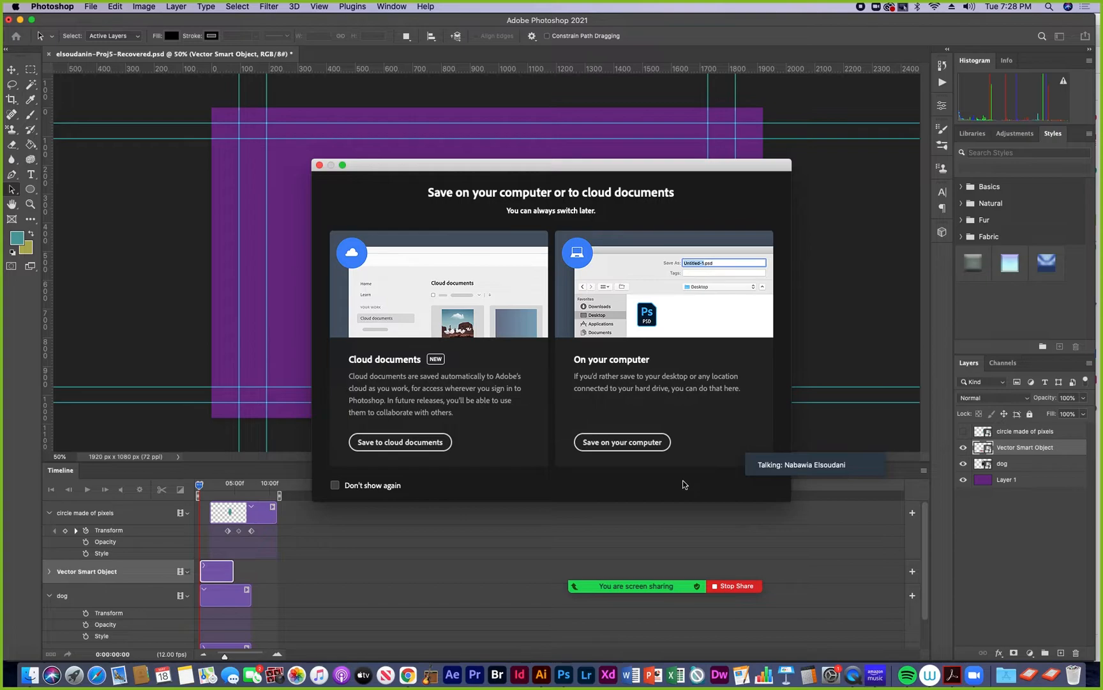
pyautogui.click(646, 447)
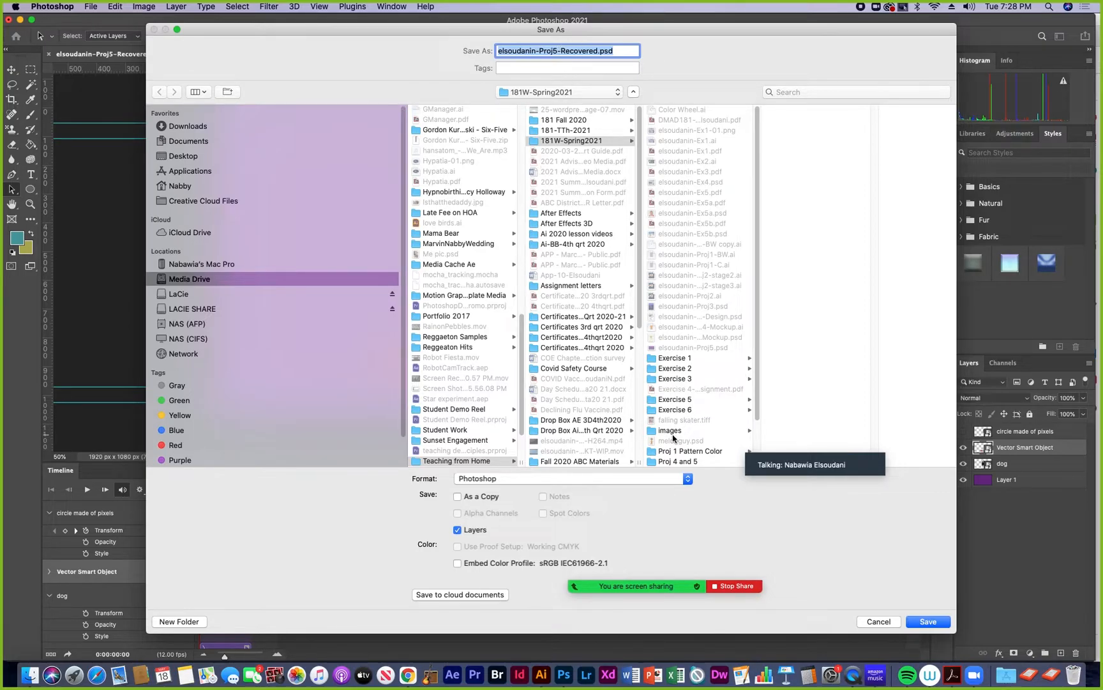
pyautogui.scroll(-2, 673, 439)
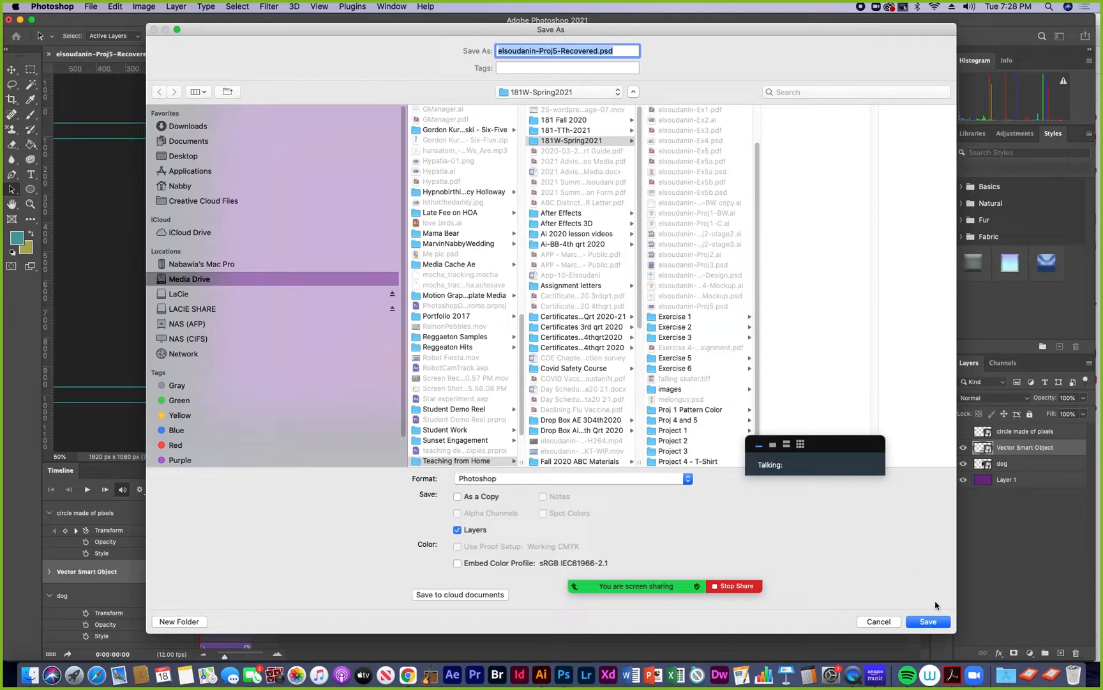
pyautogui.click(927, 620)
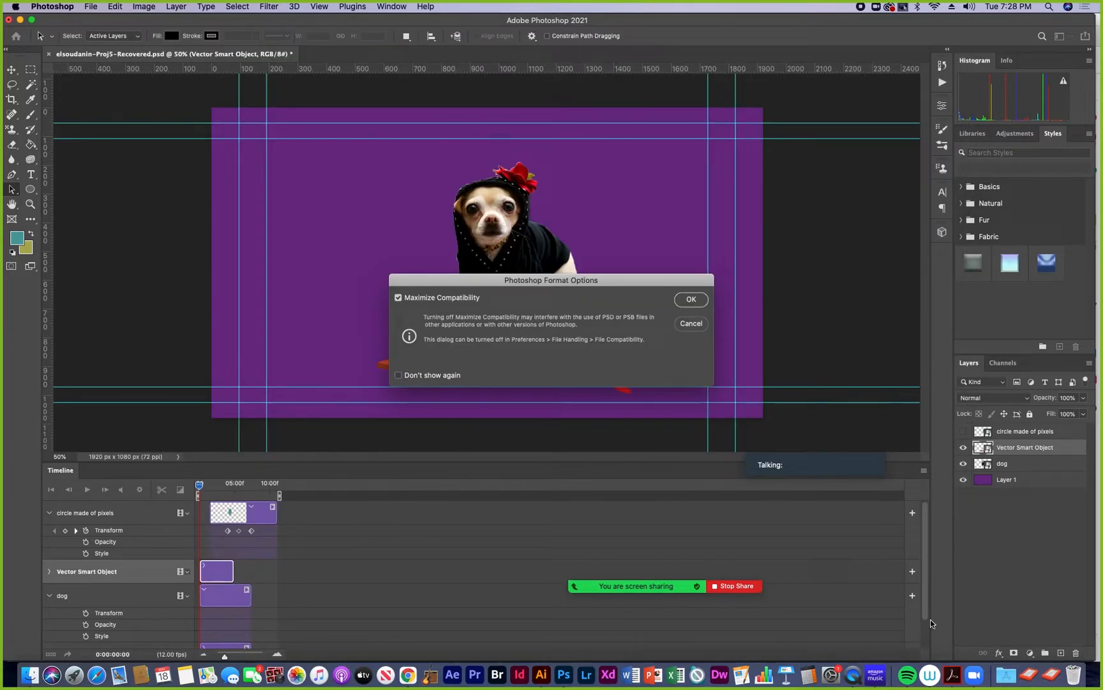
pyautogui.click(692, 299)
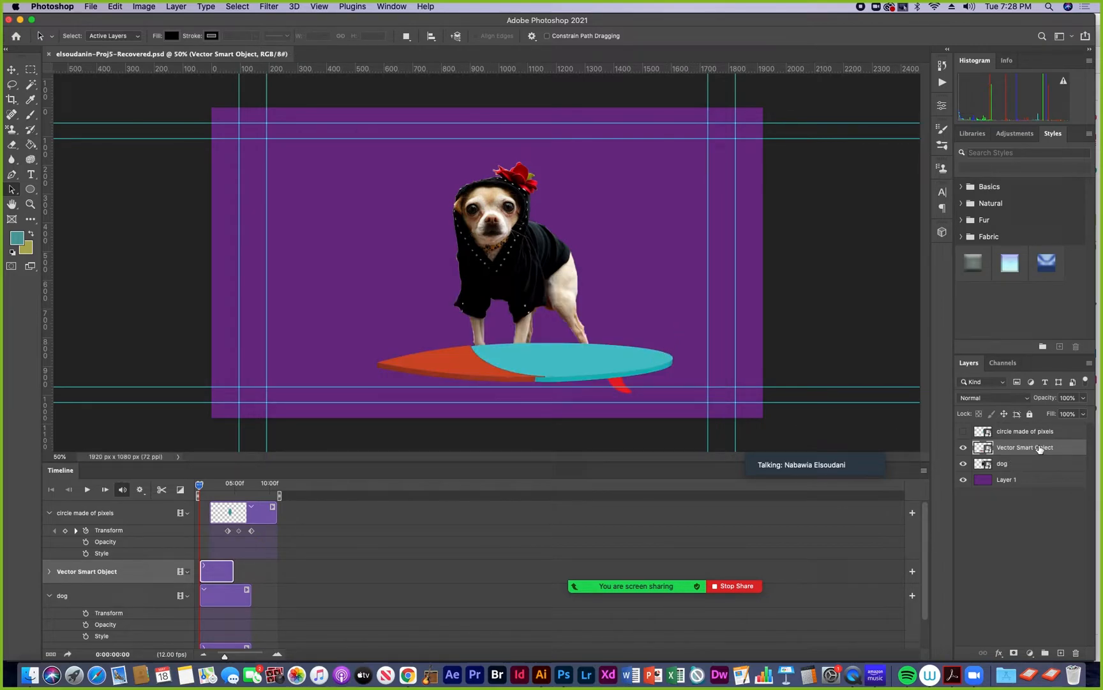
# Step: Rename the pasted surfboard layer to "Vector Smart Object surf board"
pyautogui.doubleClick(1052, 447)
pyautogui.click(1056, 447)
pyautogui.write('surf board')
pyautogui.press('Return')
# Step: Reorder the surf board layer beneath the dog layer and shift the board slightly down under the dog's paws
pyautogui.moveTo(1028, 449); pyautogui.dragTo(1025, 473)
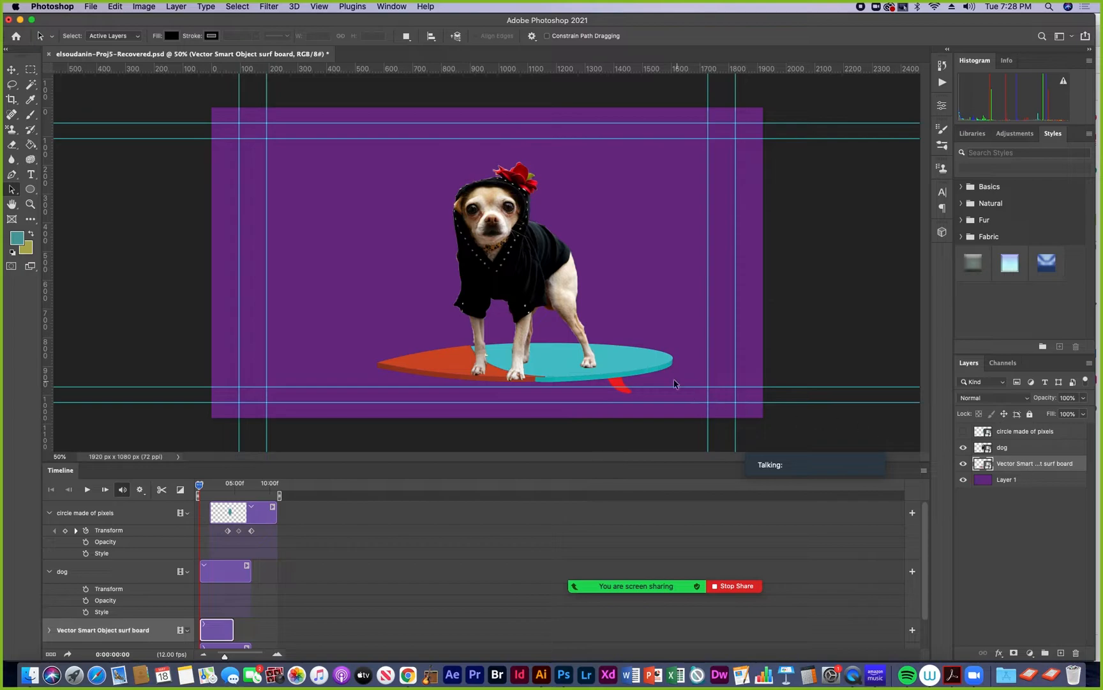
pyautogui.click(11, 69)
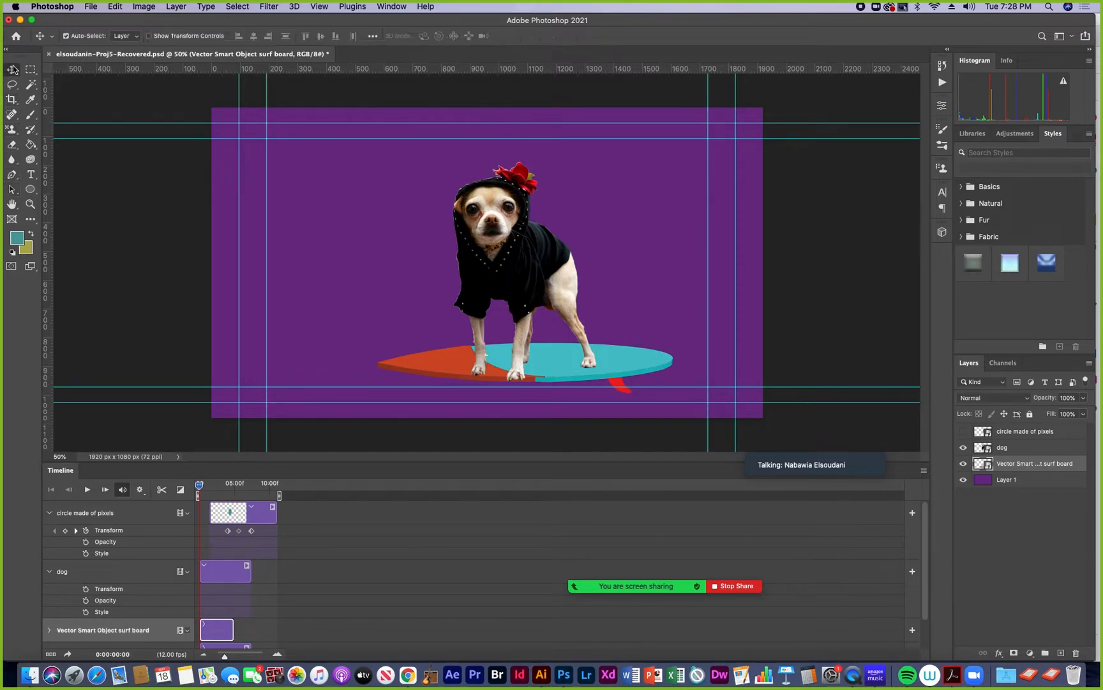
pyautogui.moveTo(635, 357); pyautogui.dragTo(635, 366)
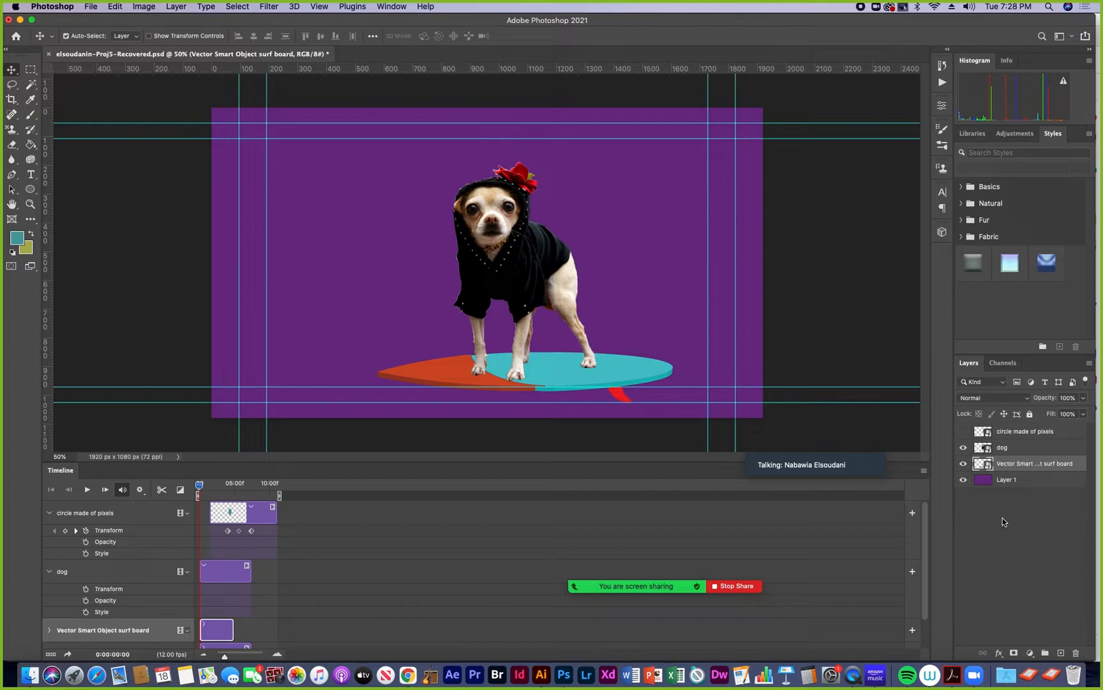
# Step: Convert the dog and surf board layers together into one Smart Object and move it slightly up and to the right
pyautogui.click(1014, 451)
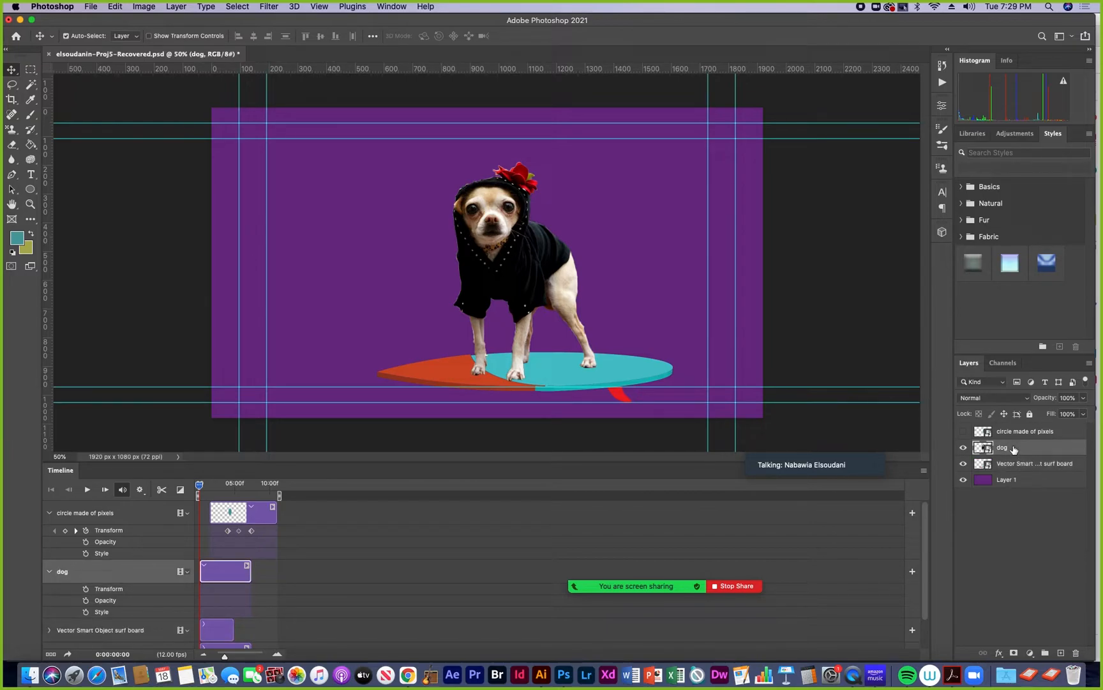
pyautogui.keyDown('shift'); pyautogui.click(1014, 467); pyautogui.keyUp('shift')
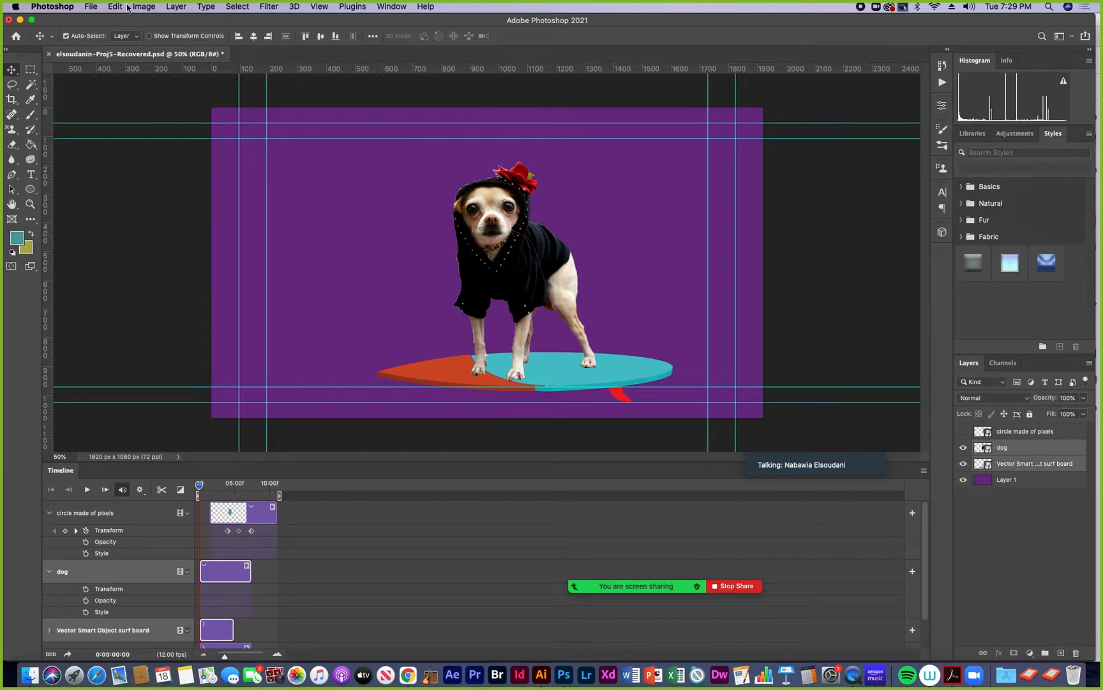
pyautogui.click(176, 6)
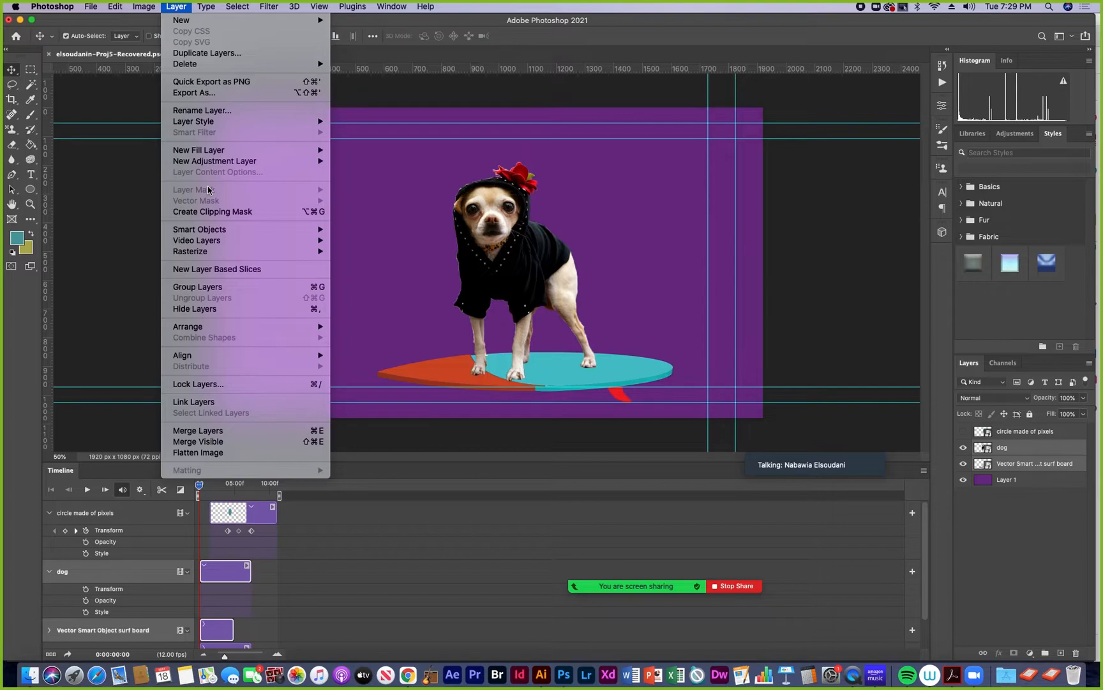
pyautogui.click(356, 230)
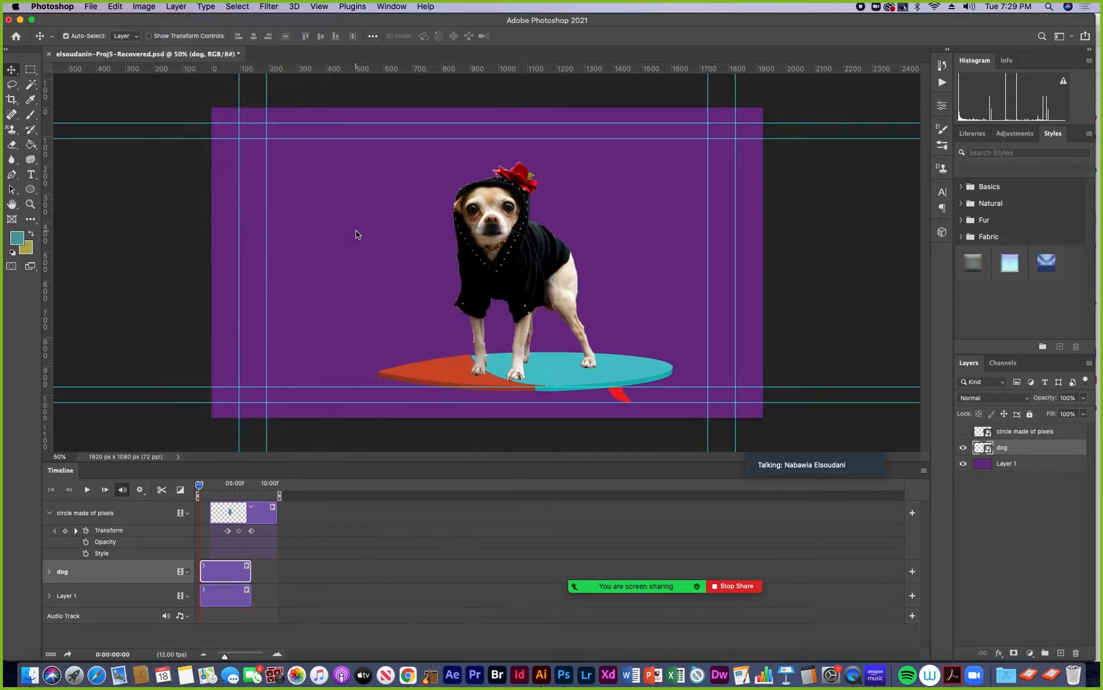
pyautogui.moveTo(552, 286)
pyautogui.mouseDown()
pyautogui.moveTo(514, 287)
pyautogui.moveTo(559, 281)
pyautogui.mouseUp()
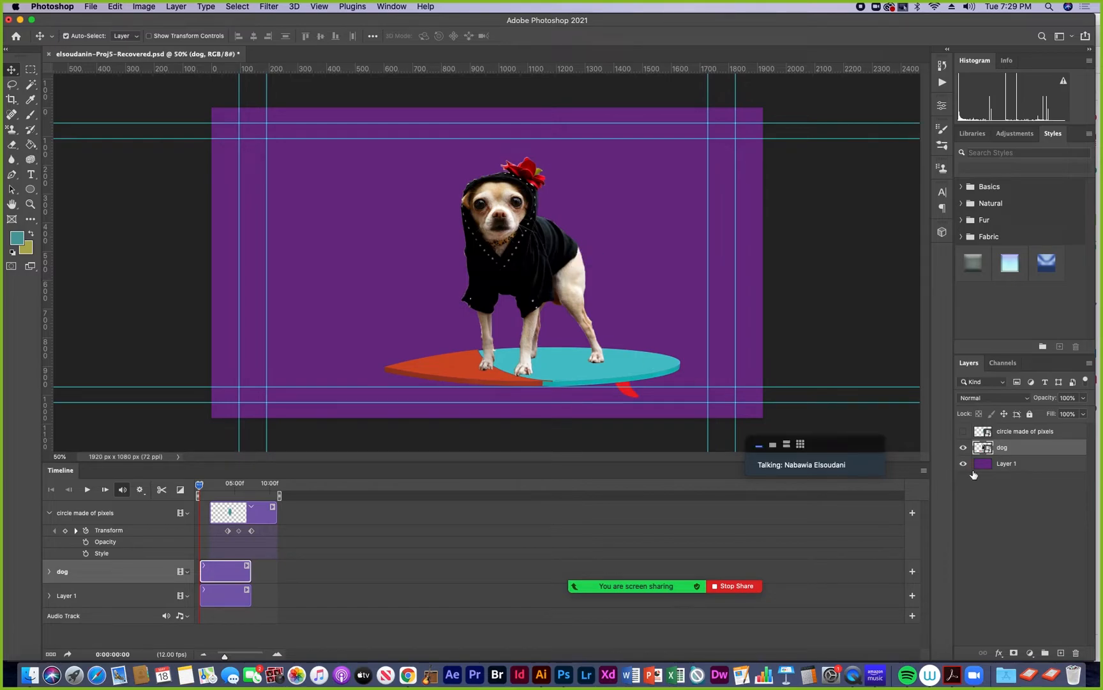
# Step: Rename the combined Smart Object layer to "dog with ai board"
pyautogui.doubleClick(1005, 448)
pyautogui.click(1010, 448)
pyautogui.write('with ai')
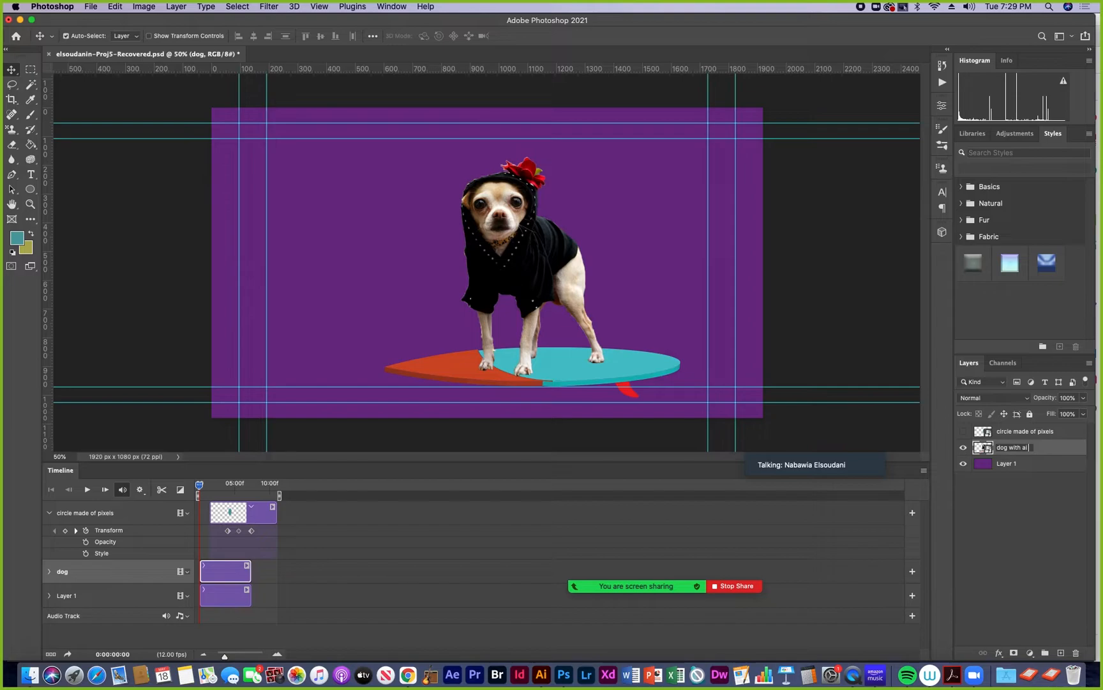
pyautogui.write('al board')
pyautogui.press('Return')
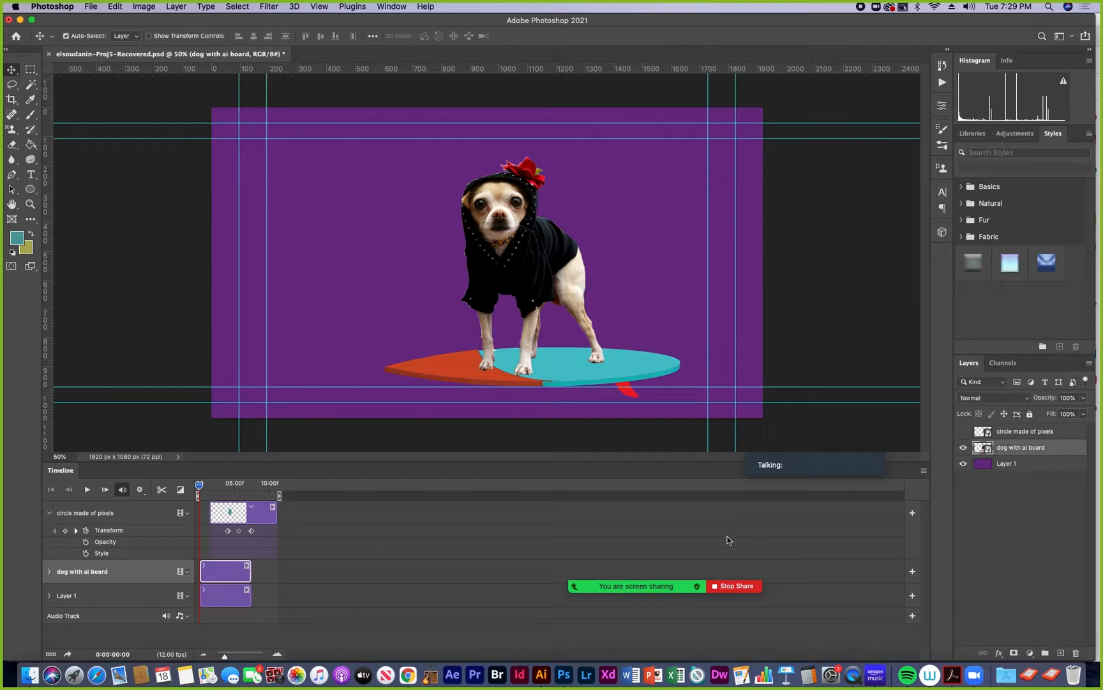
# Step: Try to lengthen the "dog with ai board" clip, and scrub through the timeline to check how long the surfboard is shown
pyautogui.moveTo(250, 570); pyautogui.dragTo(351, 576)
pyautogui.moveTo(249, 576); pyautogui.dragTo(256, 576)
pyautogui.moveTo(195, 501); pyautogui.dragTo(242, 523)
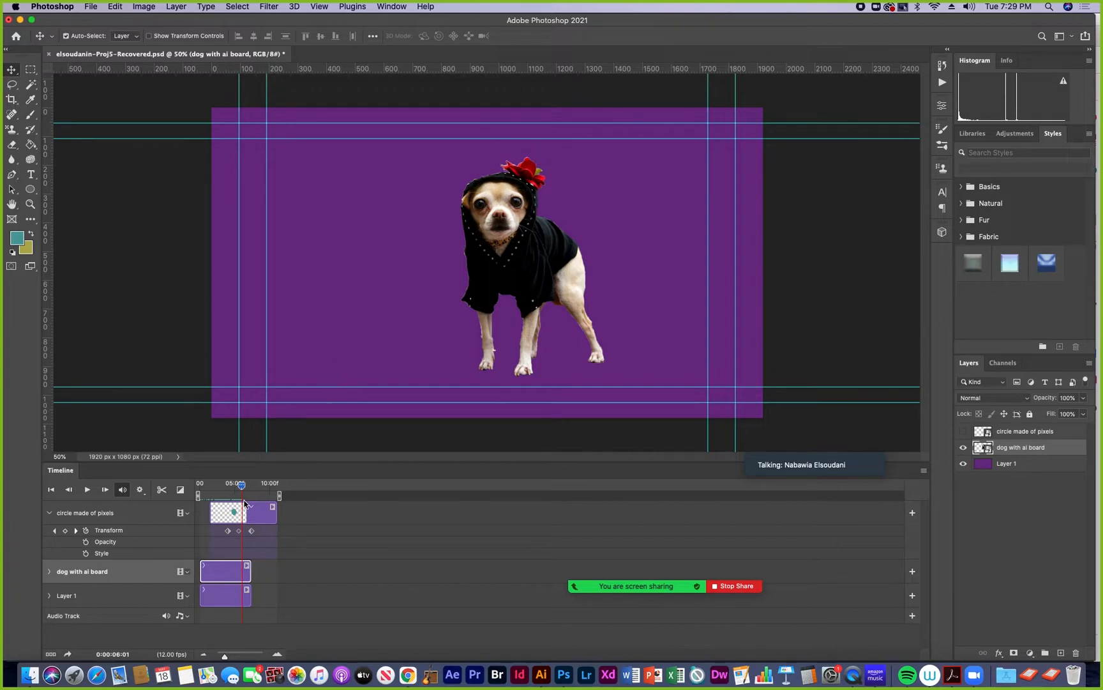
pyautogui.moveTo(242, 487); pyautogui.dragTo(219, 516)
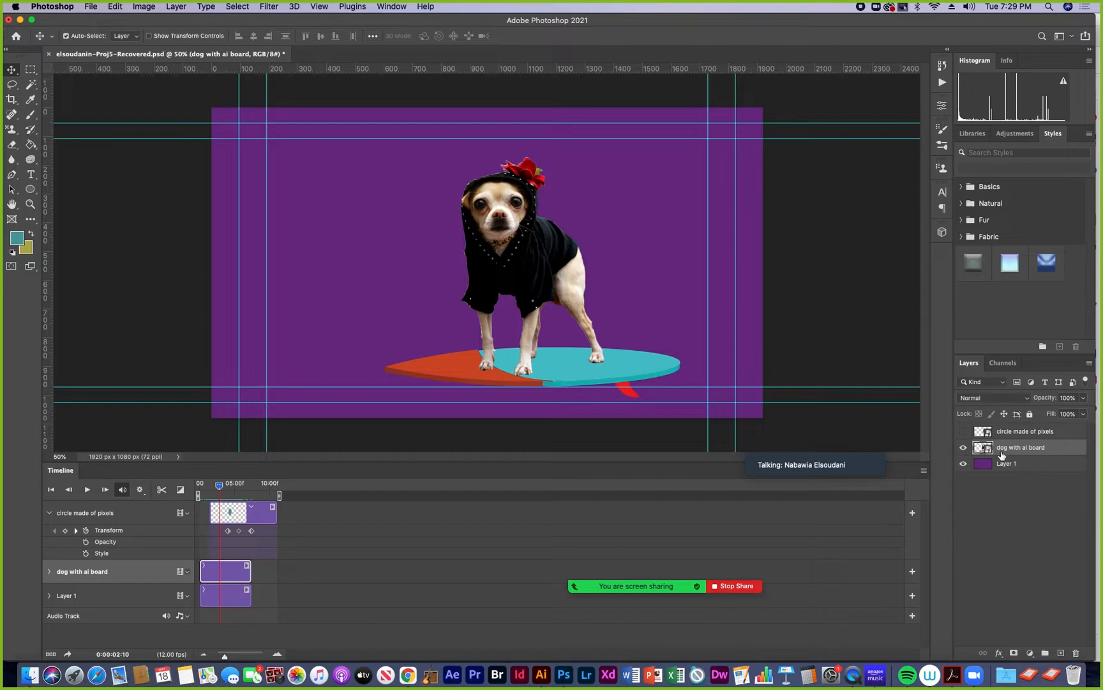
# Step: Open the contents of the "dog with ai board" Smart Object and shift the dog slightly down and right on the board
pyautogui.doubleClick(990, 450)
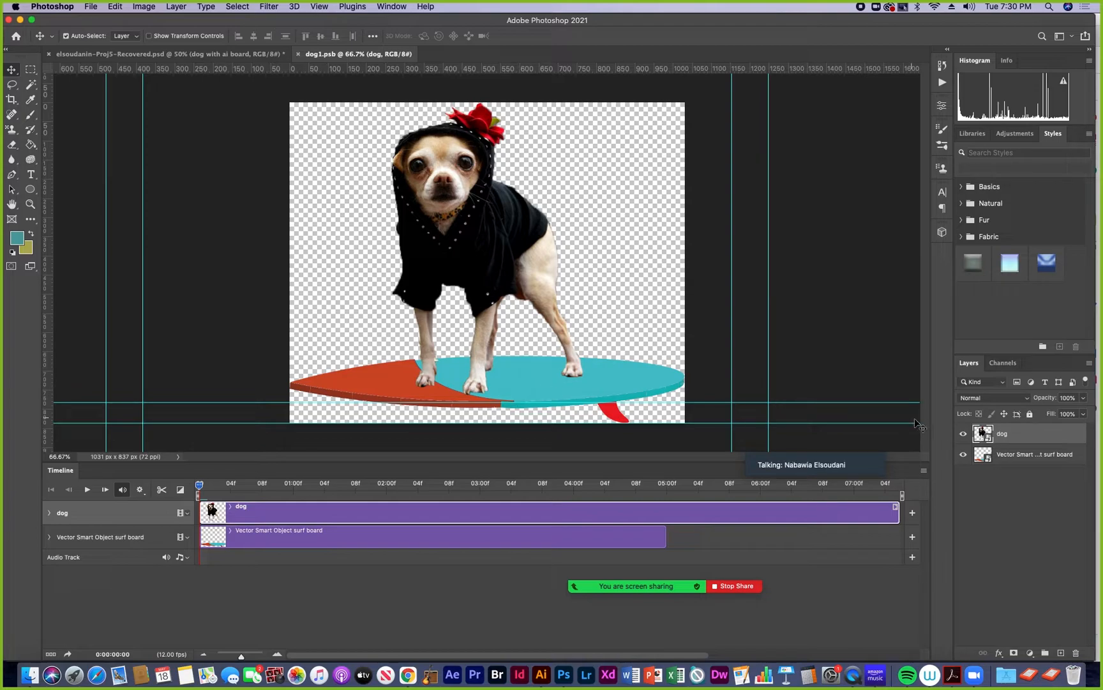
pyautogui.moveTo(538, 274)
pyautogui.mouseDown()
pyautogui.moveTo(539, 262)
pyautogui.moveTo(540, 281)
pyautogui.mouseUp()
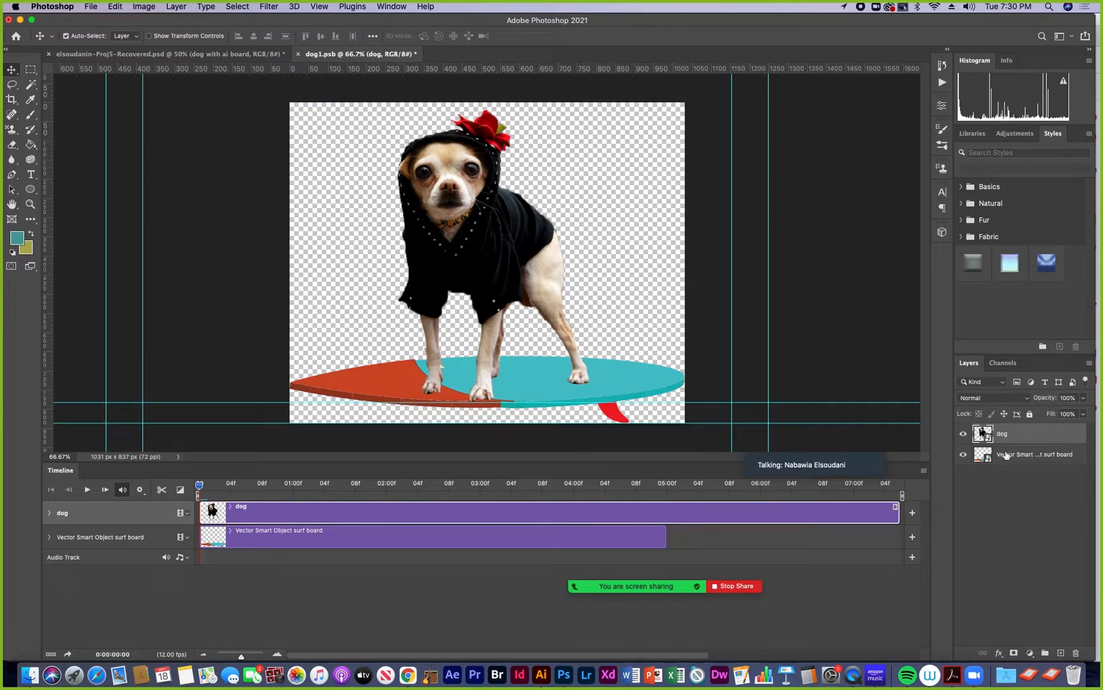
# Step: Extend both the surf board and dog clips to just past 11:00f and save the Smart Object's contents
pyautogui.moveTo(665, 537); pyautogui.dragTo(905, 548)
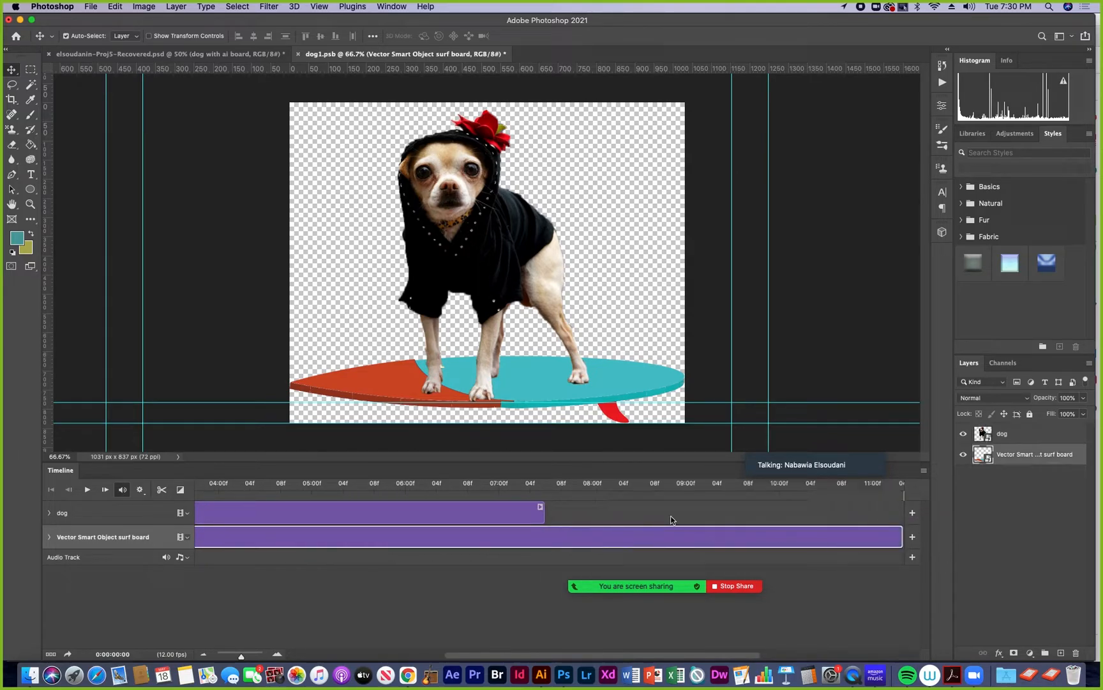
pyautogui.moveTo(542, 513); pyautogui.dragTo(902, 514)
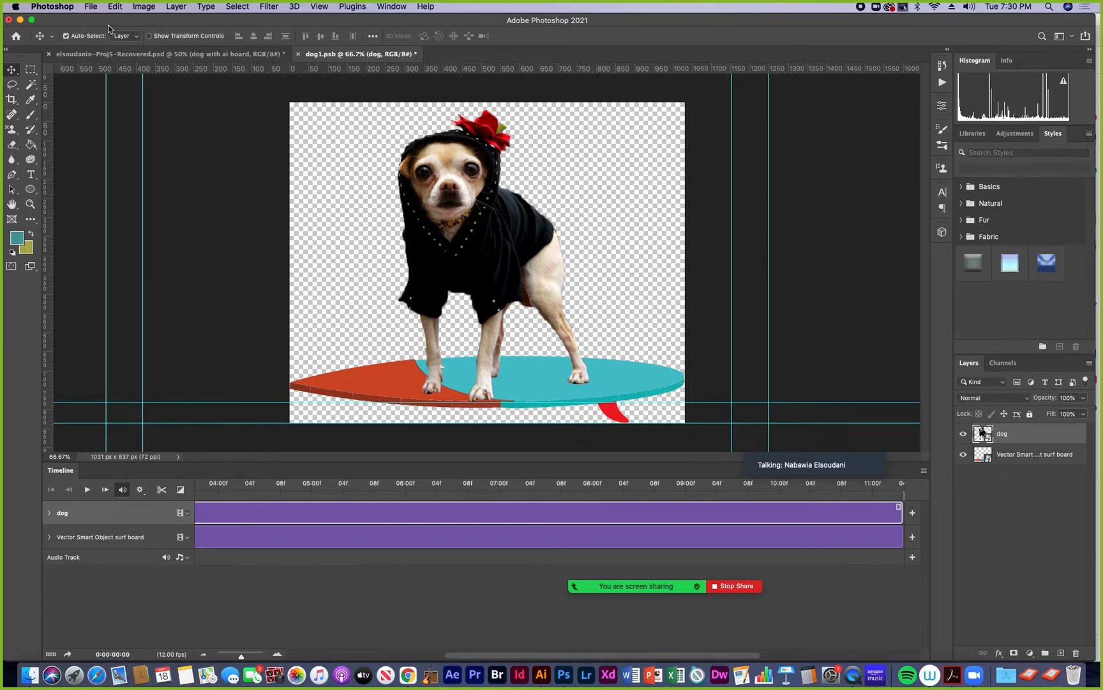
pyautogui.press('super+s')
# Step: Open the surf board layer's vector Smart Object for editing in Illustrator
pyautogui.click(1019, 458)
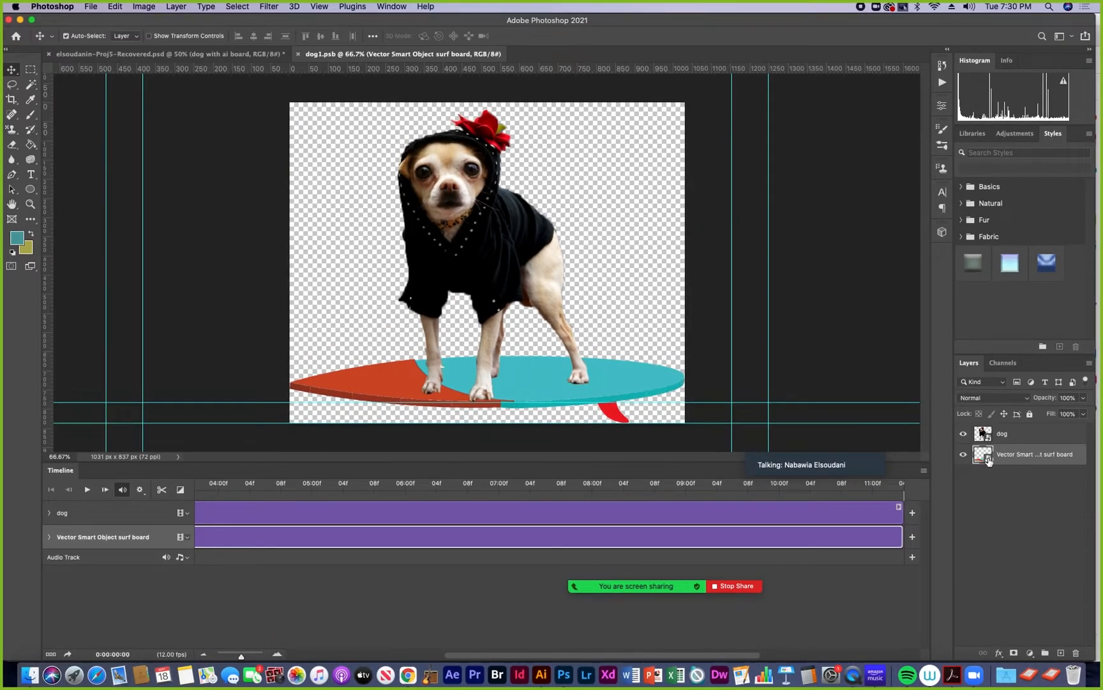
pyautogui.doubleClick(989, 460)
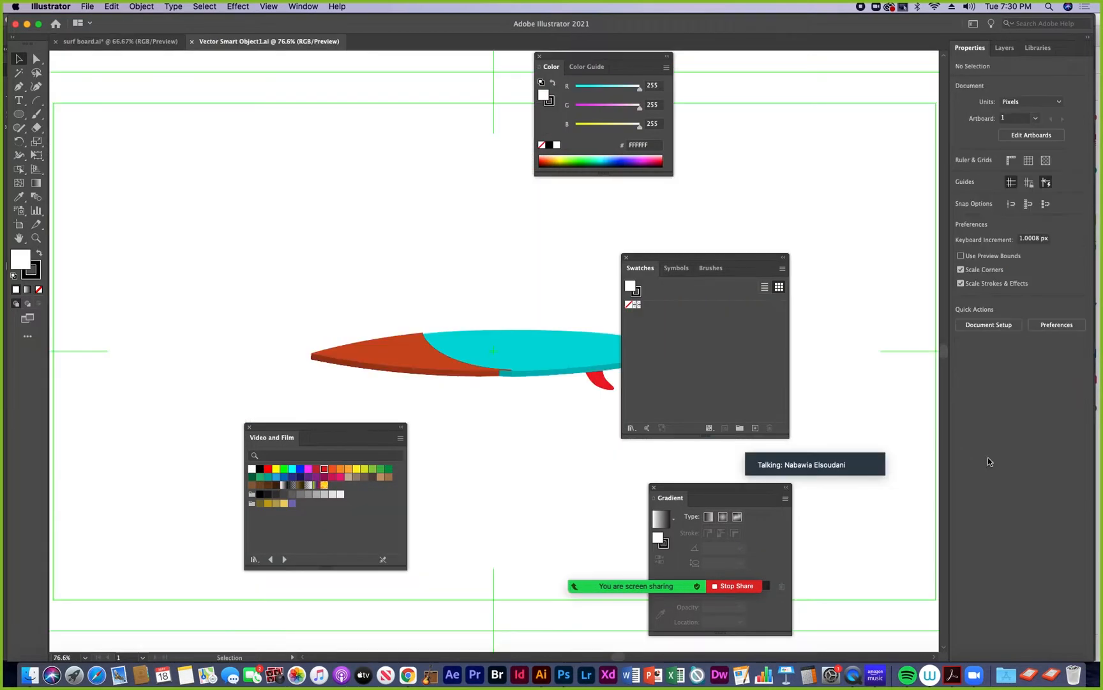
# Step: Try green and yellow swatches on the surfboard's cyan section, settle on light green 8CC63F, and save the vector artwork
pyautogui.moveTo(722, 265); pyautogui.dragTo(884, 297)
pyautogui.click(39, 61)
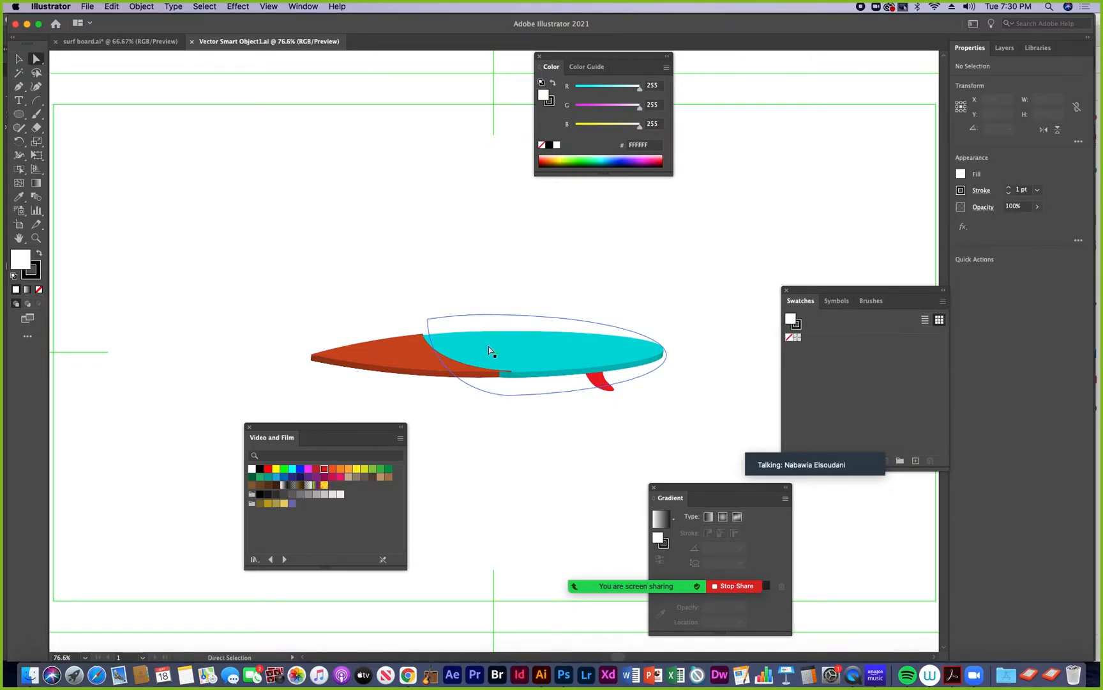
pyautogui.click(489, 349)
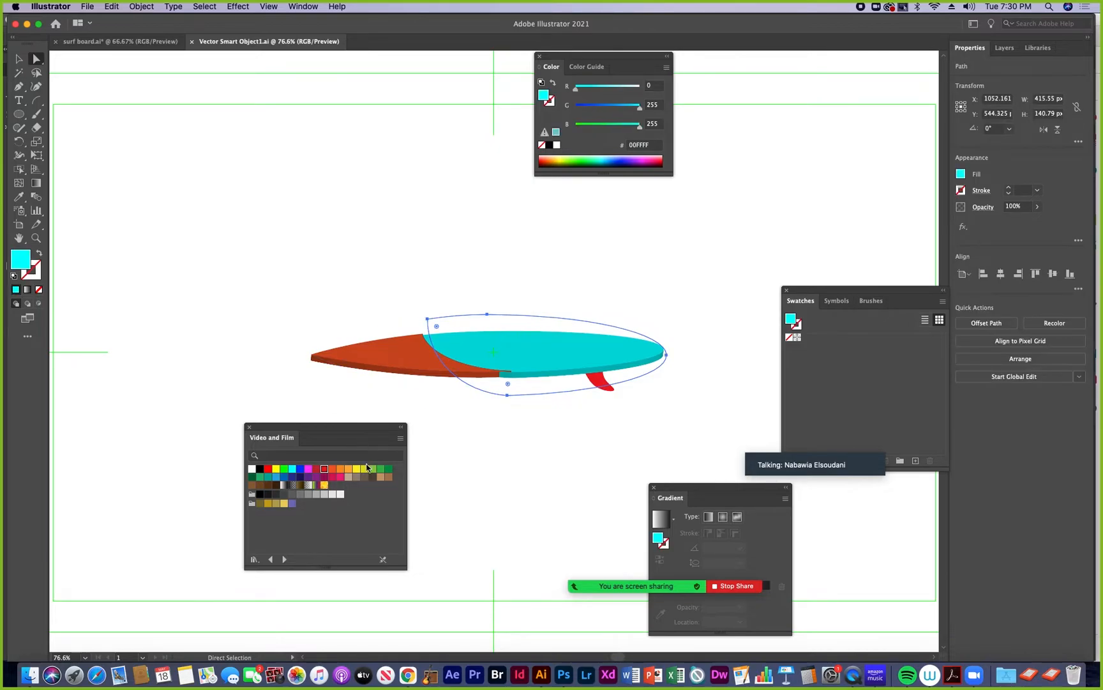
pyautogui.click(373, 469)
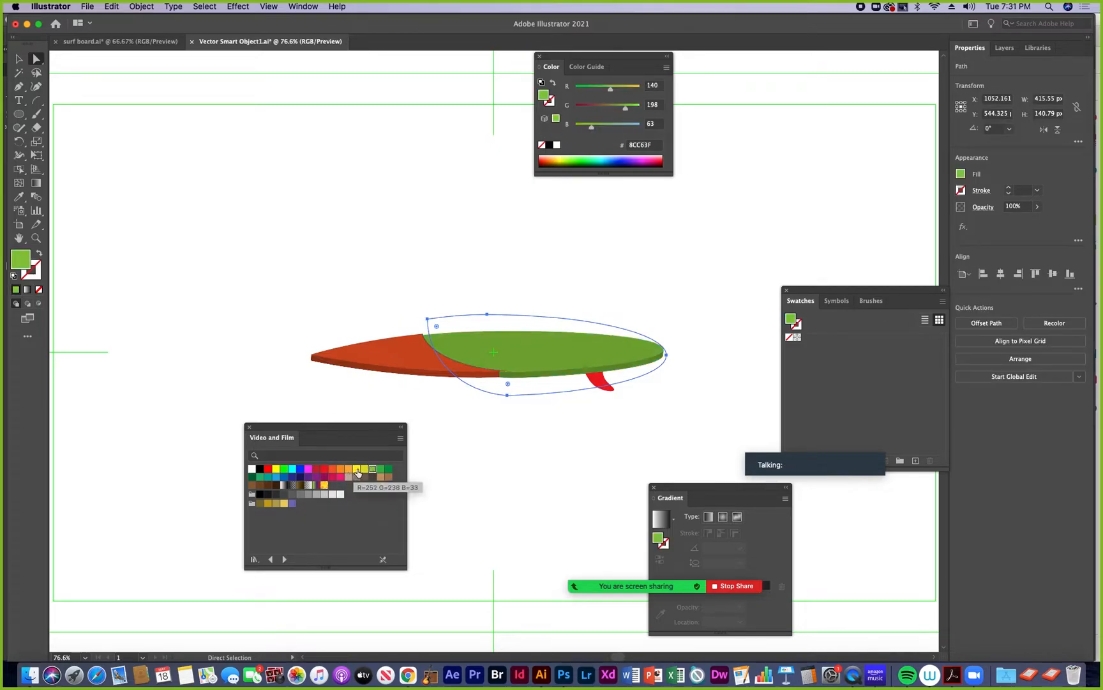
pyautogui.click(365, 470)
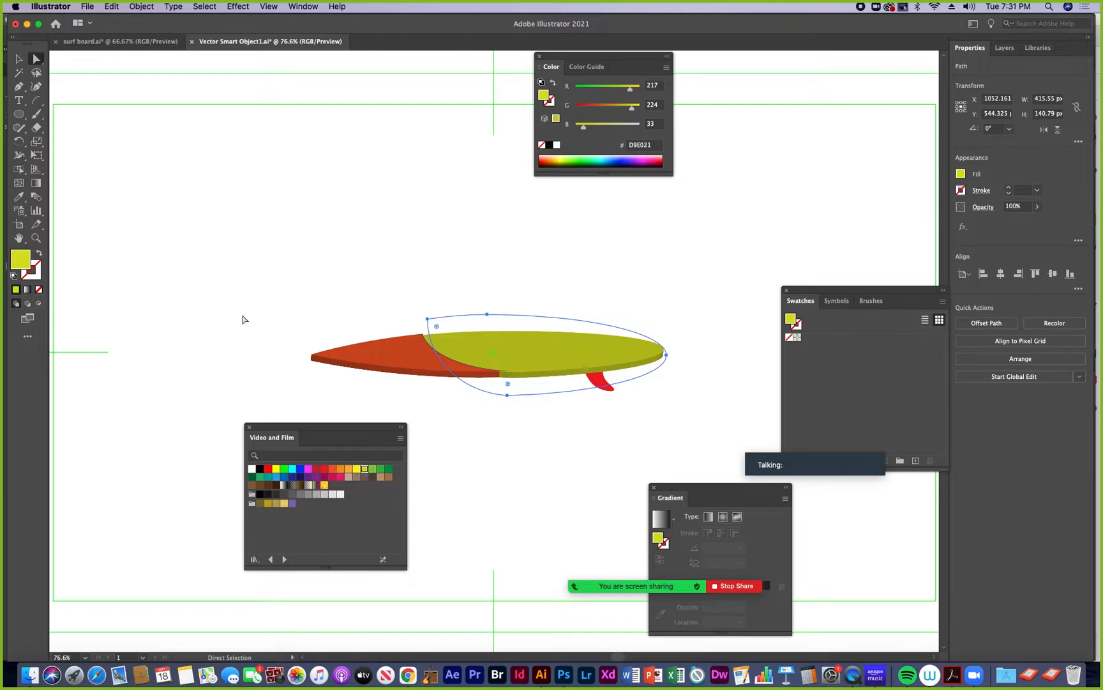
pyautogui.click(259, 477)
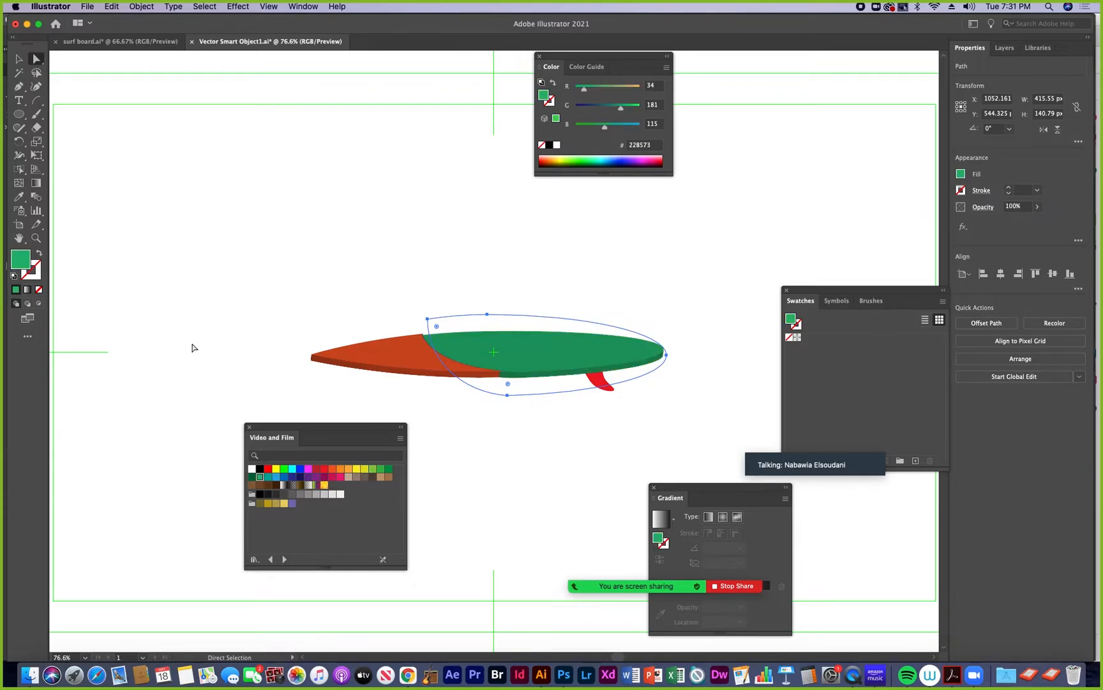
pyautogui.click(373, 469)
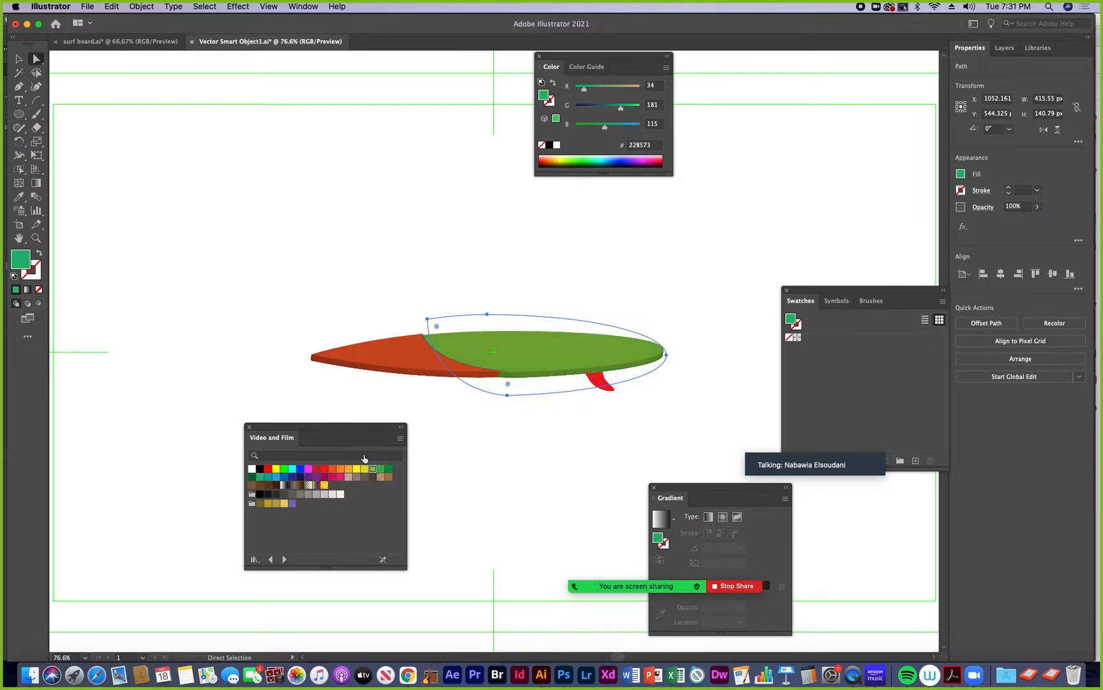
pyautogui.click(87, 7)
pyautogui.click(97, 93)
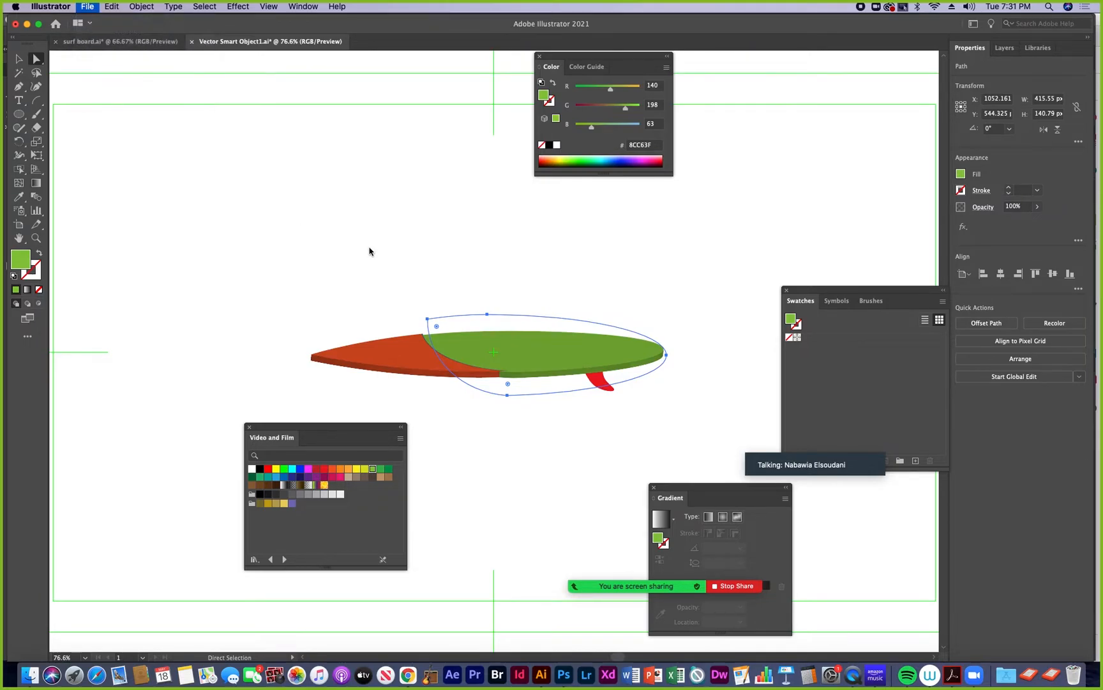
# Step: Switch to Photoshop and close dog1.psb, saving its changes to update the dog with the recoloured board
pyautogui.click(565, 675)
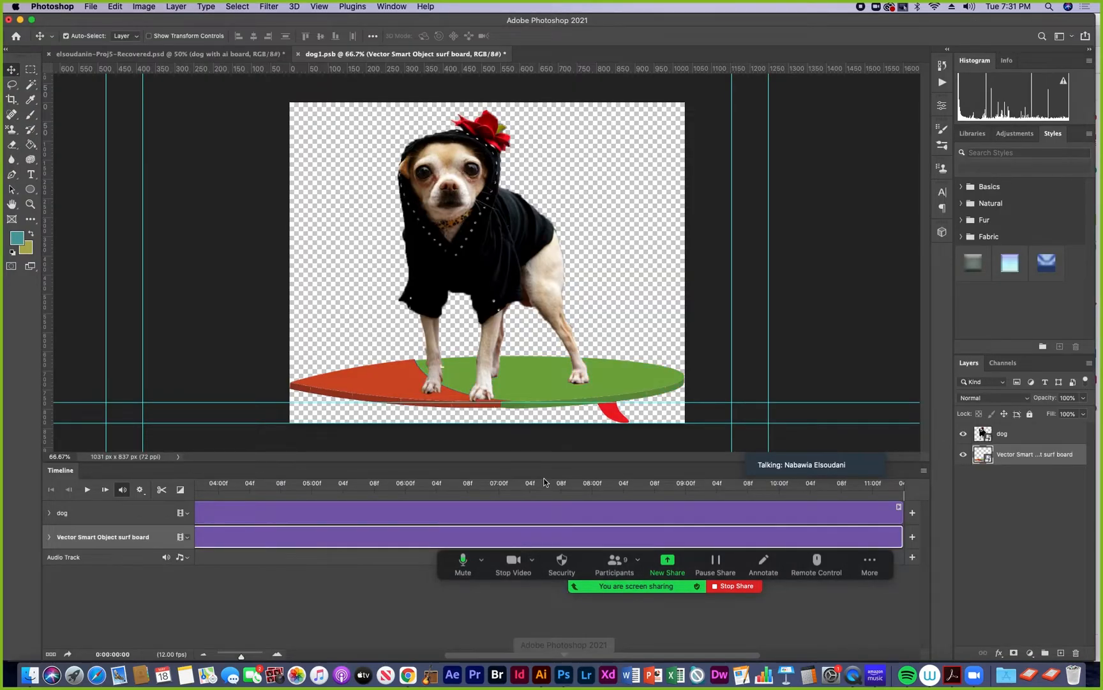
pyautogui.moveTo(790, 476)
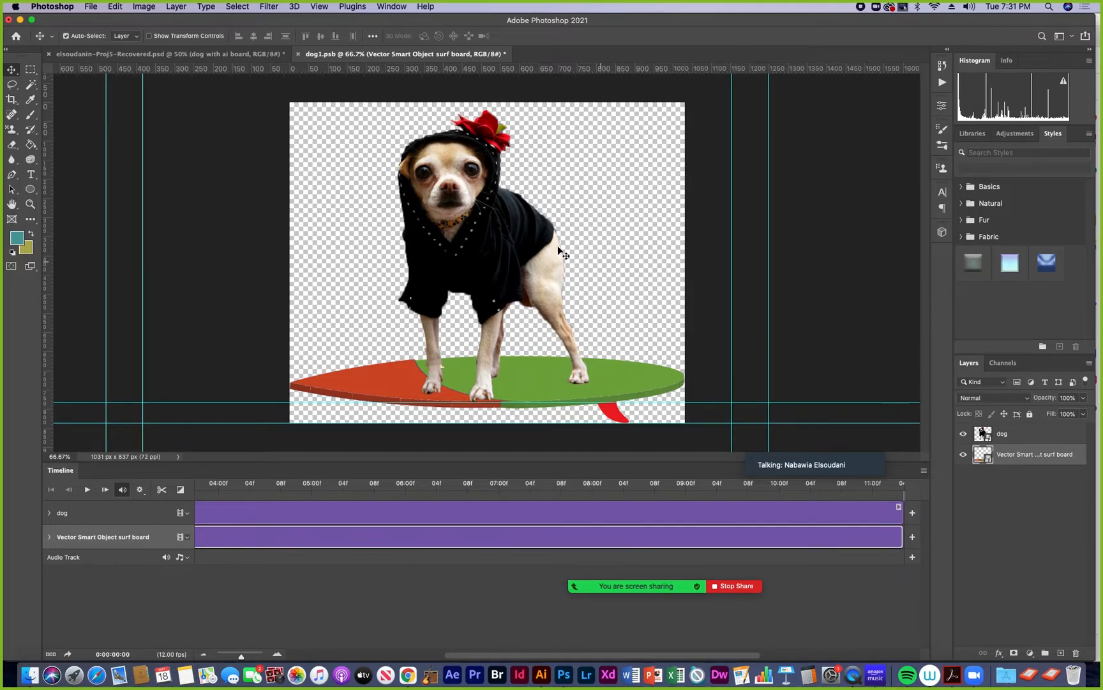
pyautogui.click(299, 55)
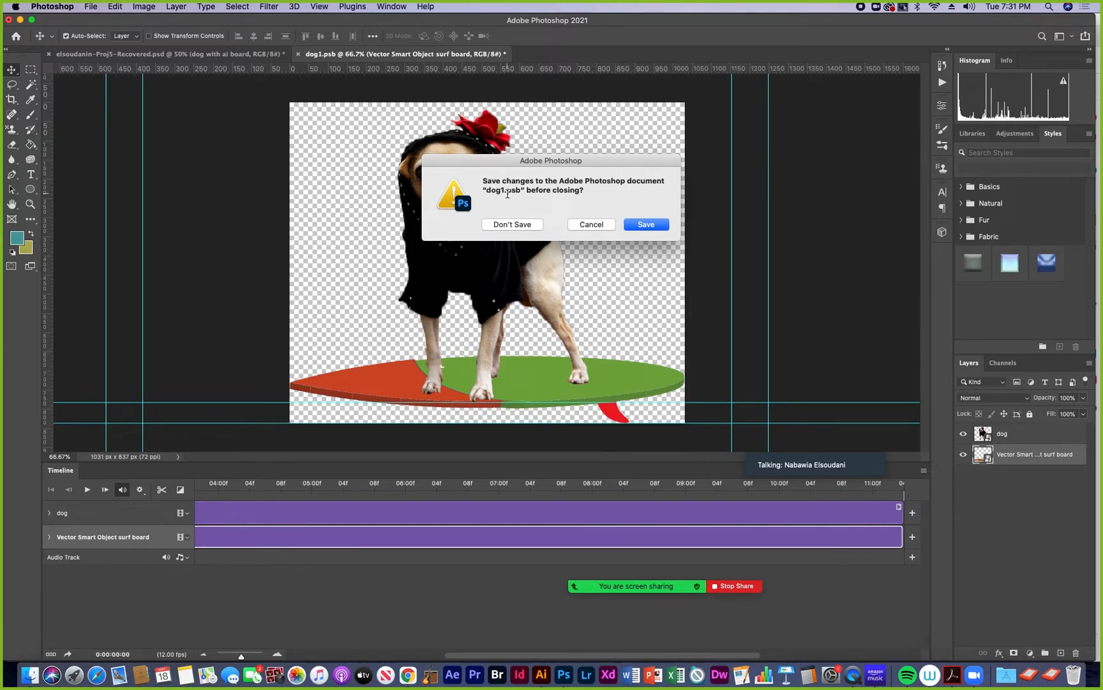
pyautogui.click(644, 224)
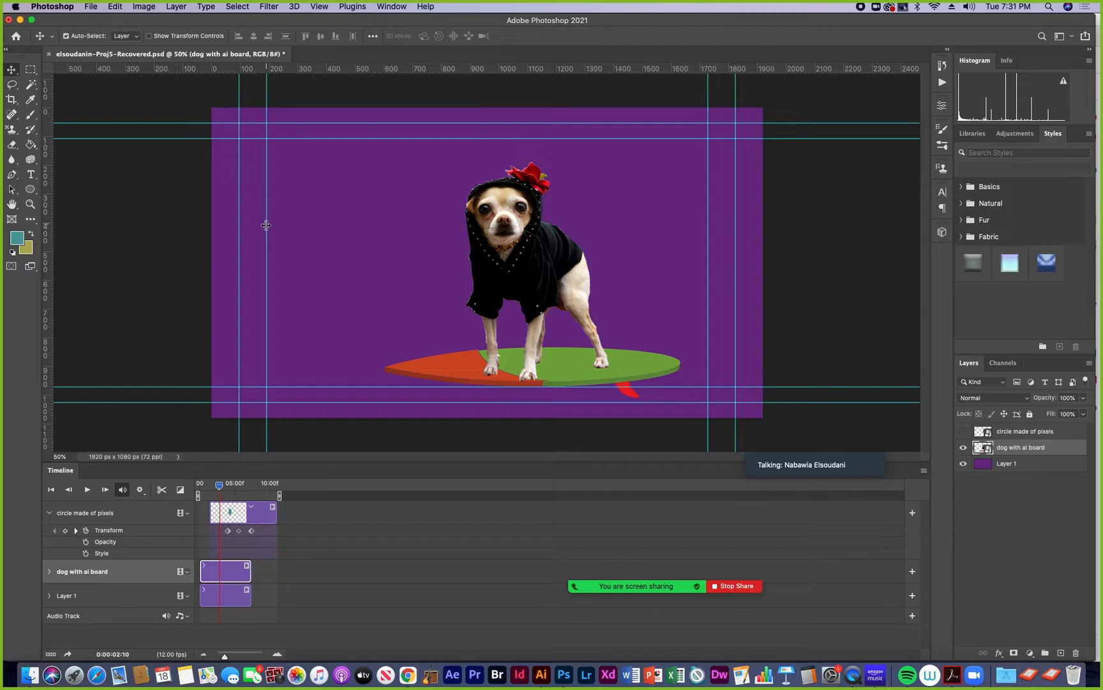
# Step: Reveal the "dog with ai board" layer's animation properties and extend its clip to just past 45:00f
pyautogui.moveTo(221, 487); pyautogui.dragTo(182, 488)
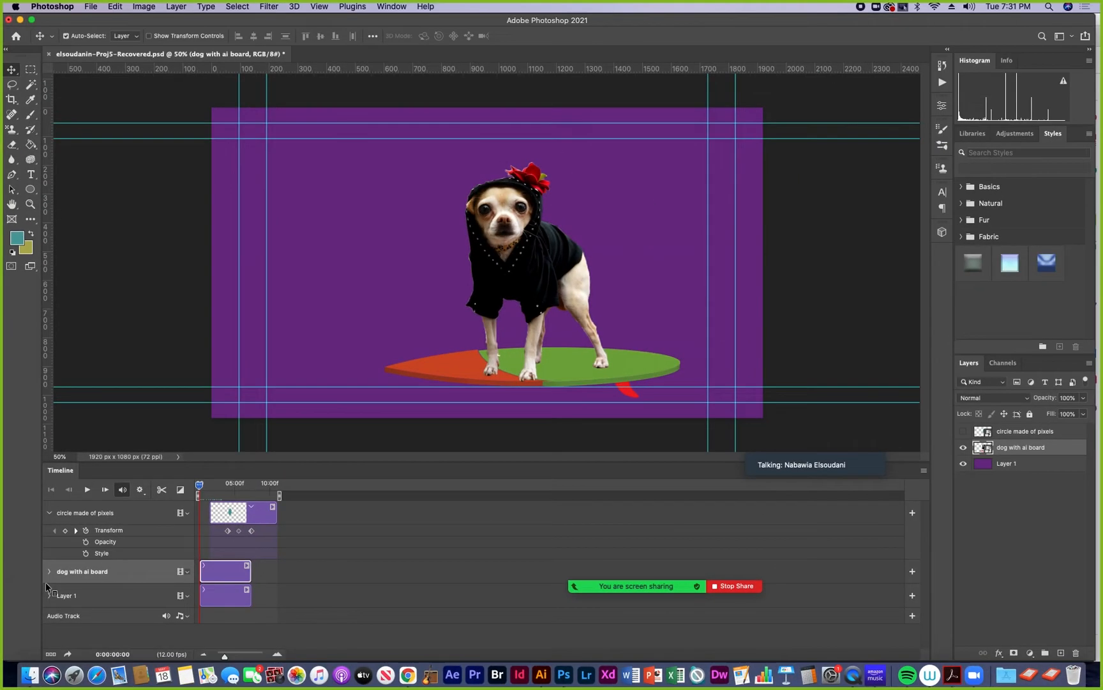
pyautogui.click(48, 571)
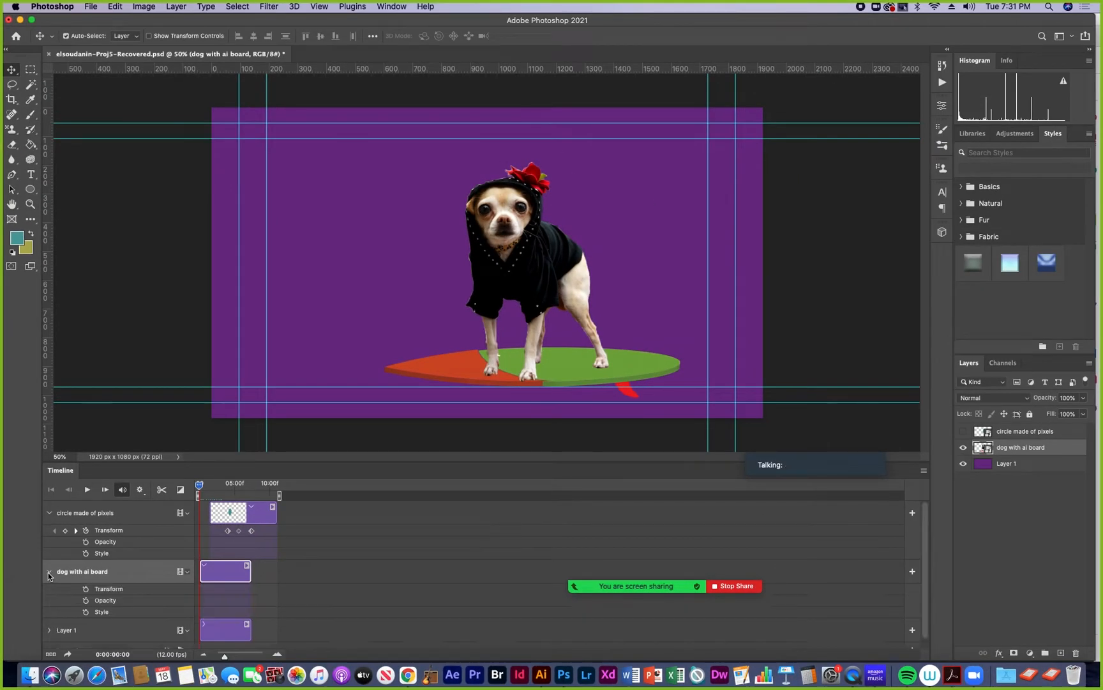
pyautogui.moveTo(249, 577); pyautogui.dragTo(388, 577)
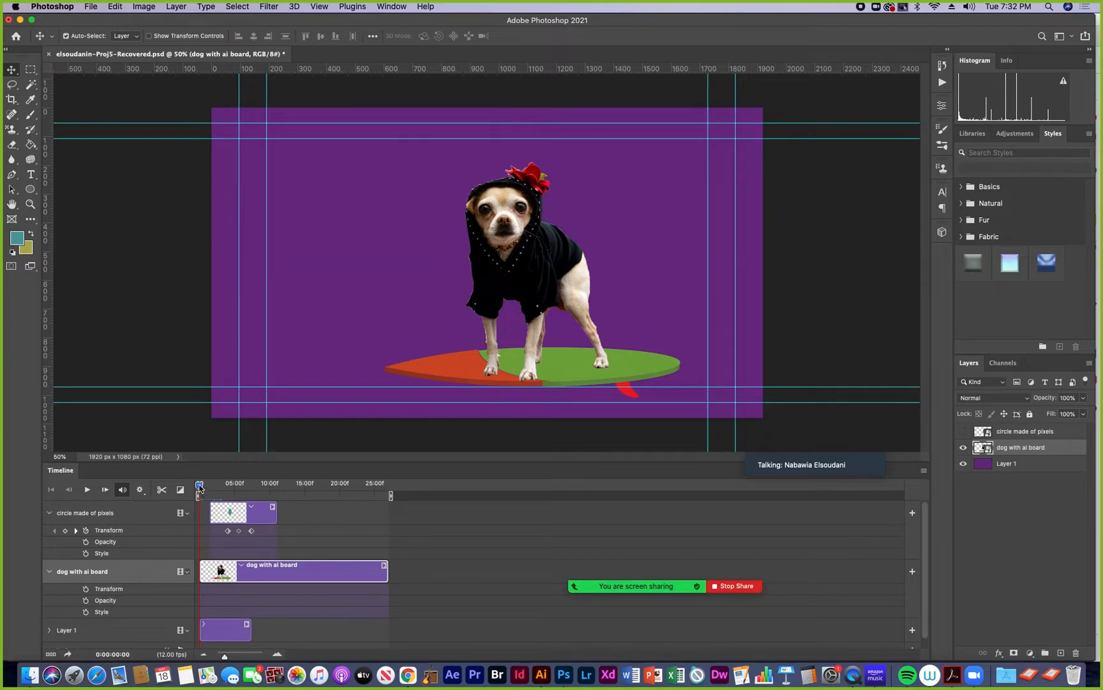
pyautogui.moveTo(198, 489)
pyautogui.mouseDown()
pyautogui.moveTo(227, 497)
pyautogui.moveTo(190, 507)
pyautogui.mouseUp()
pyautogui.moveTo(389, 574); pyautogui.dragTo(530, 574)
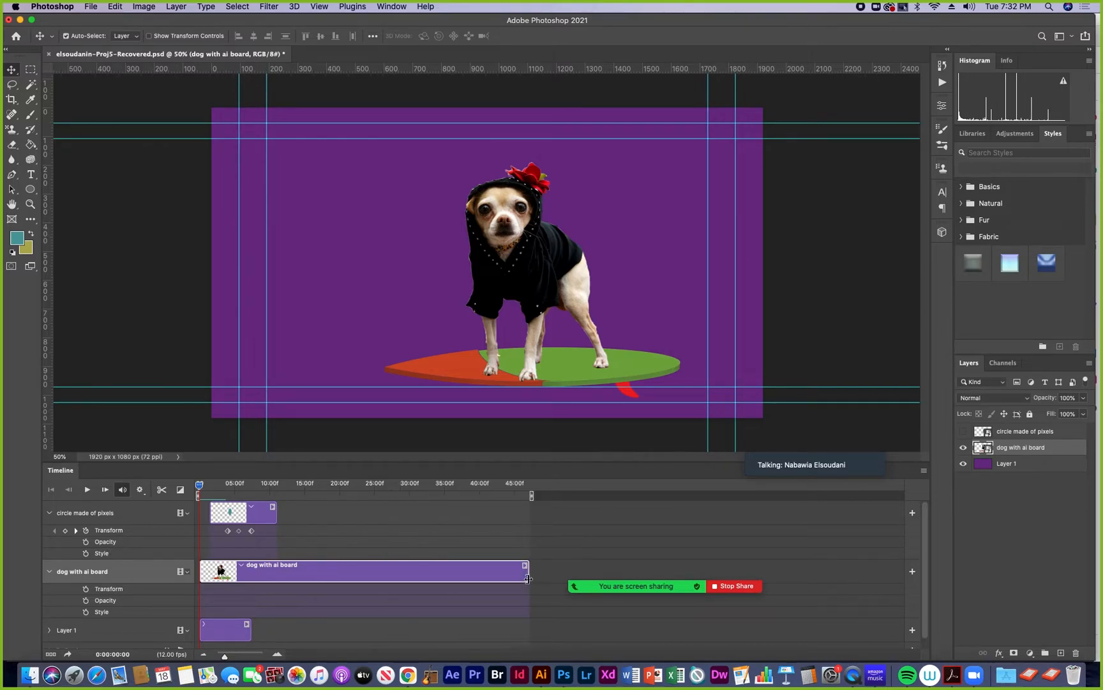
# Step: At the start of the timeline, move the dog and board off the canvas's right edge and enable Transform keyframing
pyautogui.moveTo(200, 485); pyautogui.dragTo(196, 511)
pyautogui.moveTo(532, 299); pyautogui.dragTo(884, 283)
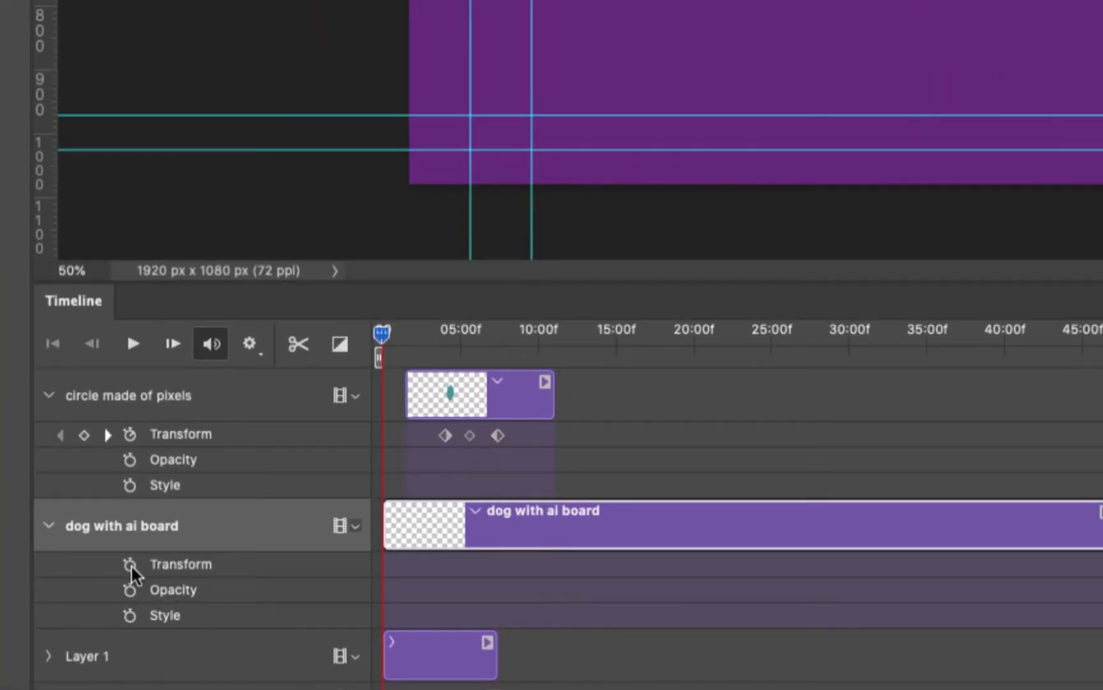
pyautogui.click(130, 564)
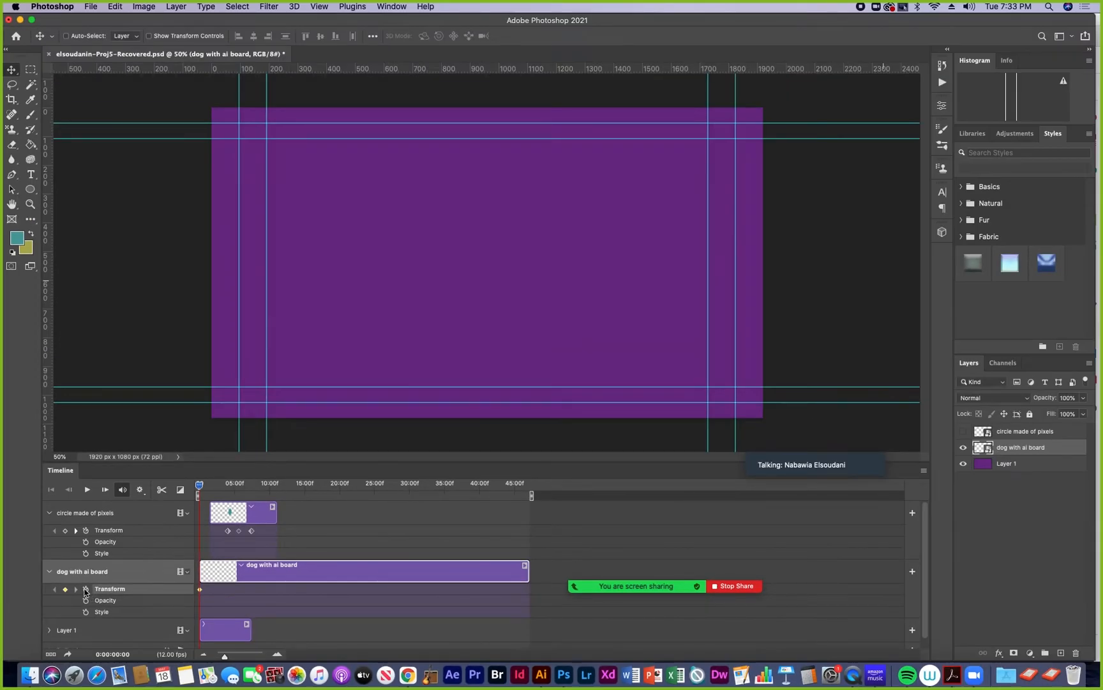
# Step: Enlarge the timeline scale and, at 0:00:01:03, bring the "dog with ai board" layer back onto the right half of the canvas
pyautogui.click(199, 488)
pyautogui.moveTo(199, 488); pyautogui.dragTo(236, 492)
pyautogui.moveTo(236, 488); pyautogui.dragTo(214, 493)
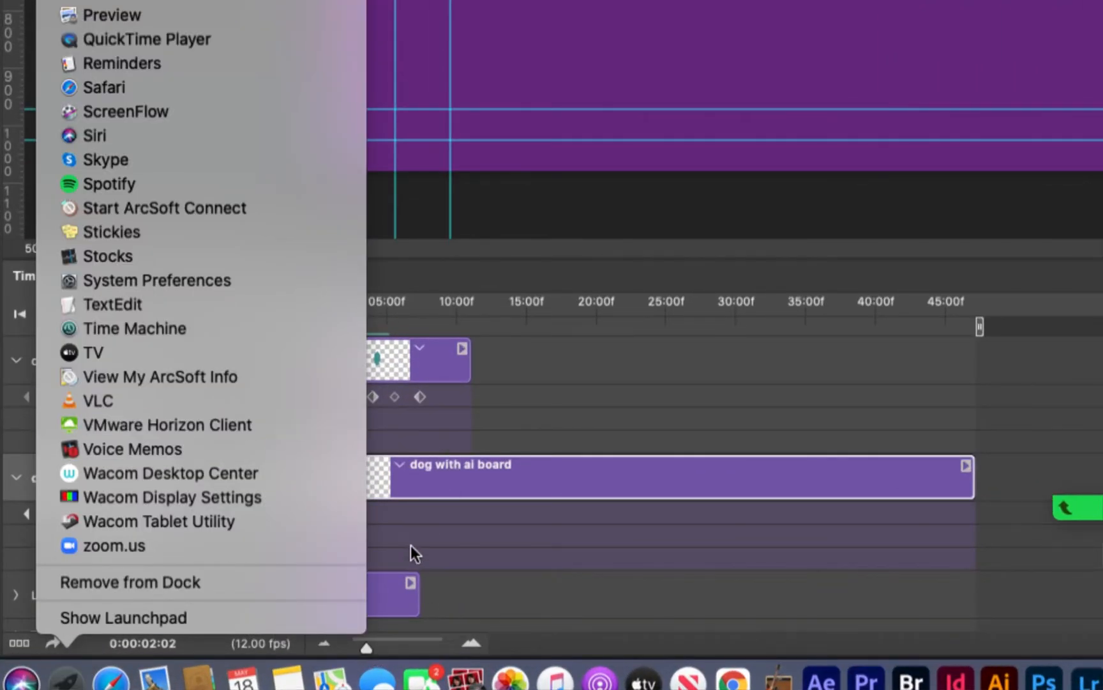
pyautogui.click(463, 583)
pyautogui.moveTo(366, 652); pyautogui.dragTo(392, 650)
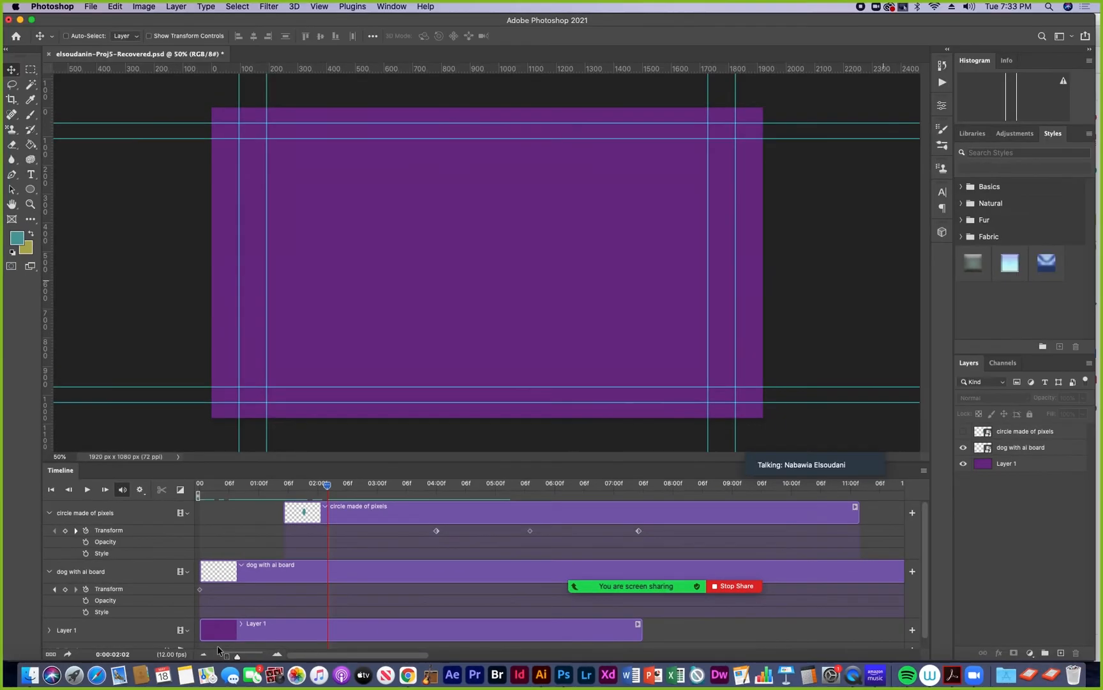
pyautogui.moveTo(327, 488); pyautogui.dragTo(271, 508)
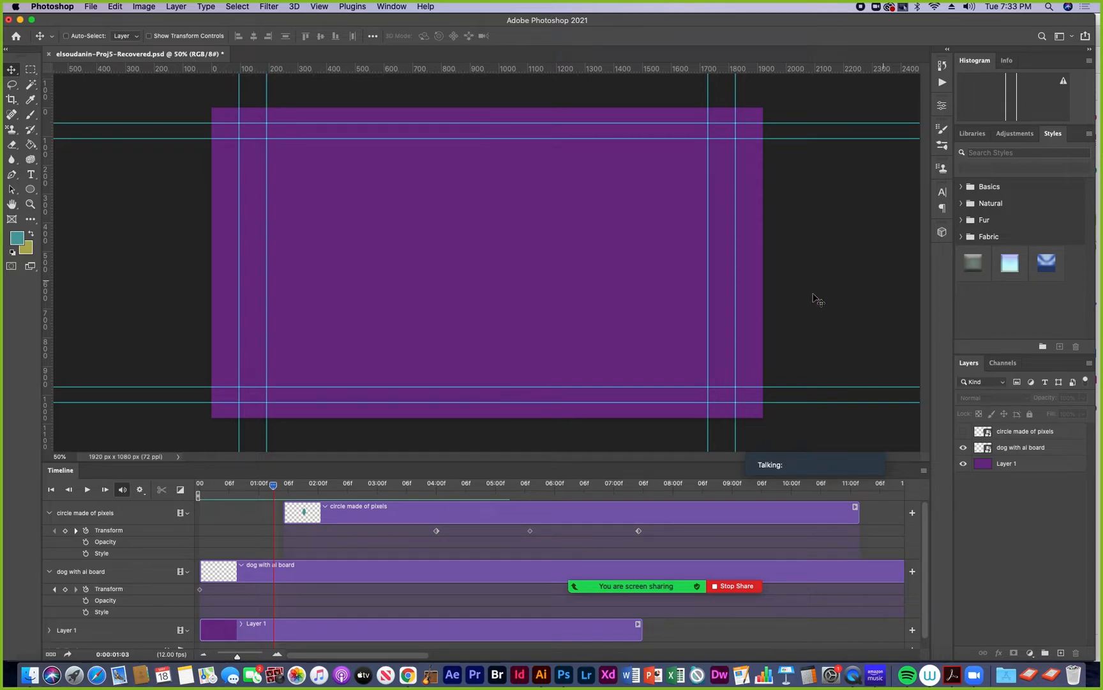
pyautogui.click(1020, 449)
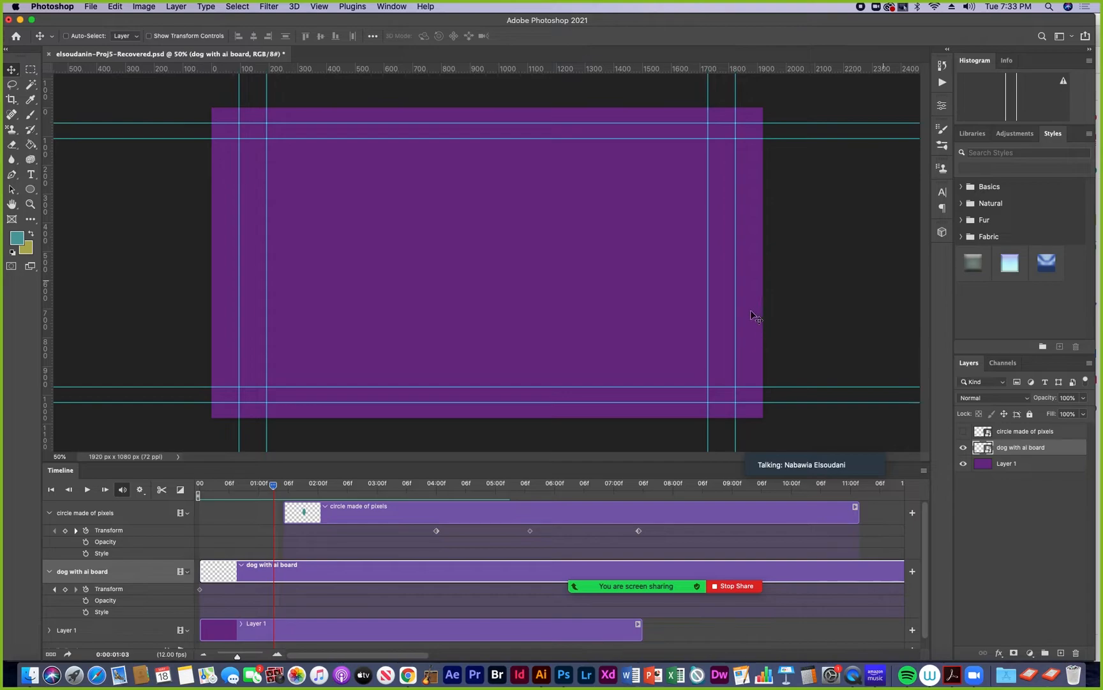
pyautogui.moveTo(803, 303); pyautogui.dragTo(449, 279)
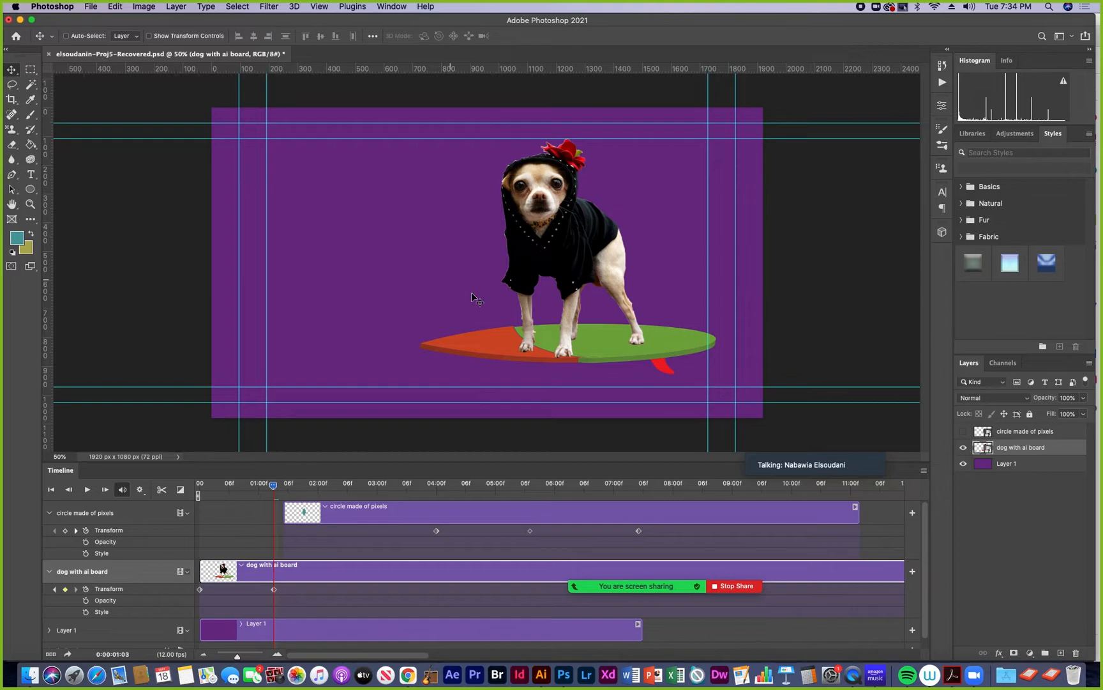
# Step: Free-transform the dog and board at 0:00:01:03, rotating them about 4.82° and shifting them slightly upward
pyautogui.click(114, 7)
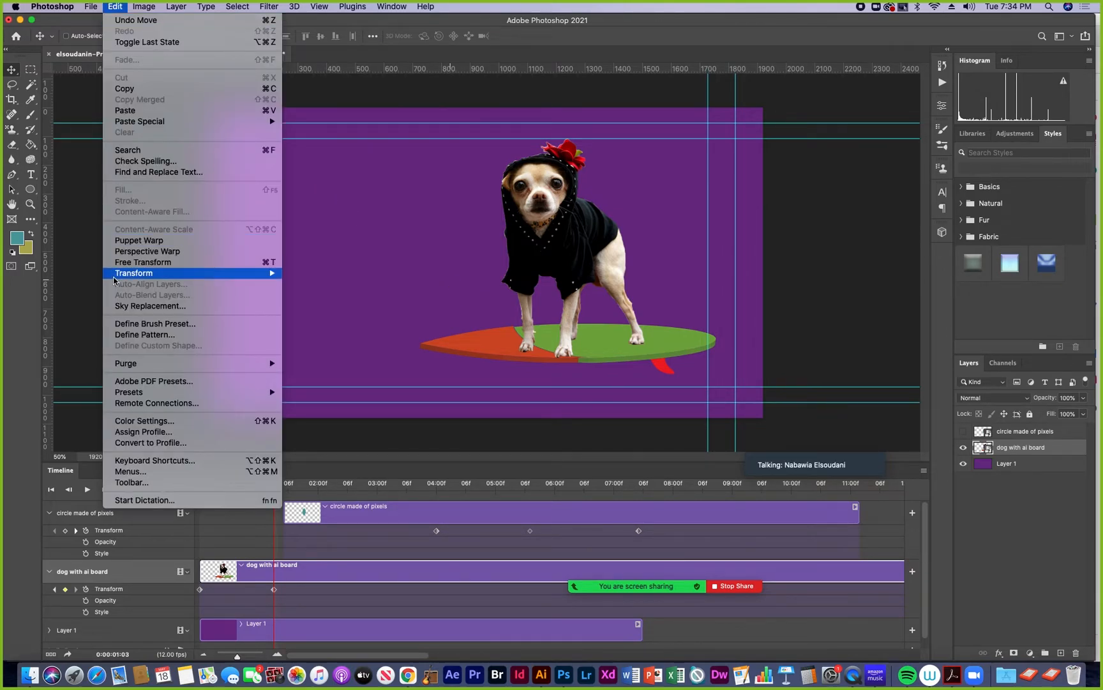
pyautogui.moveTo(120, 275)
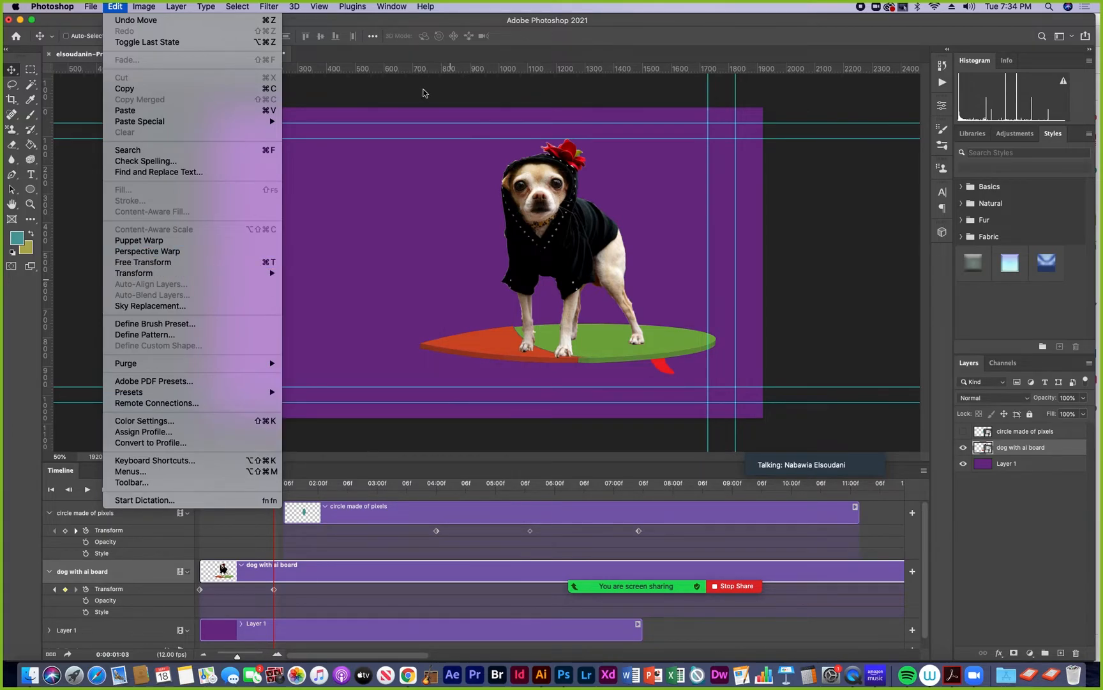
pyautogui.click(399, 24)
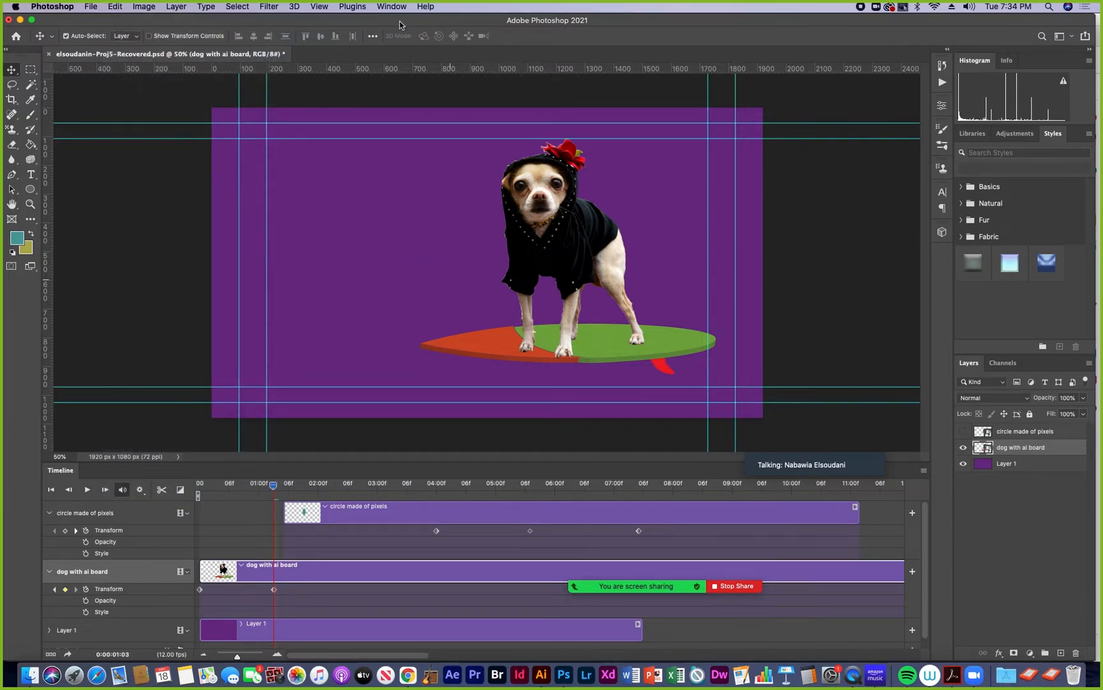
pyautogui.press('super+t')
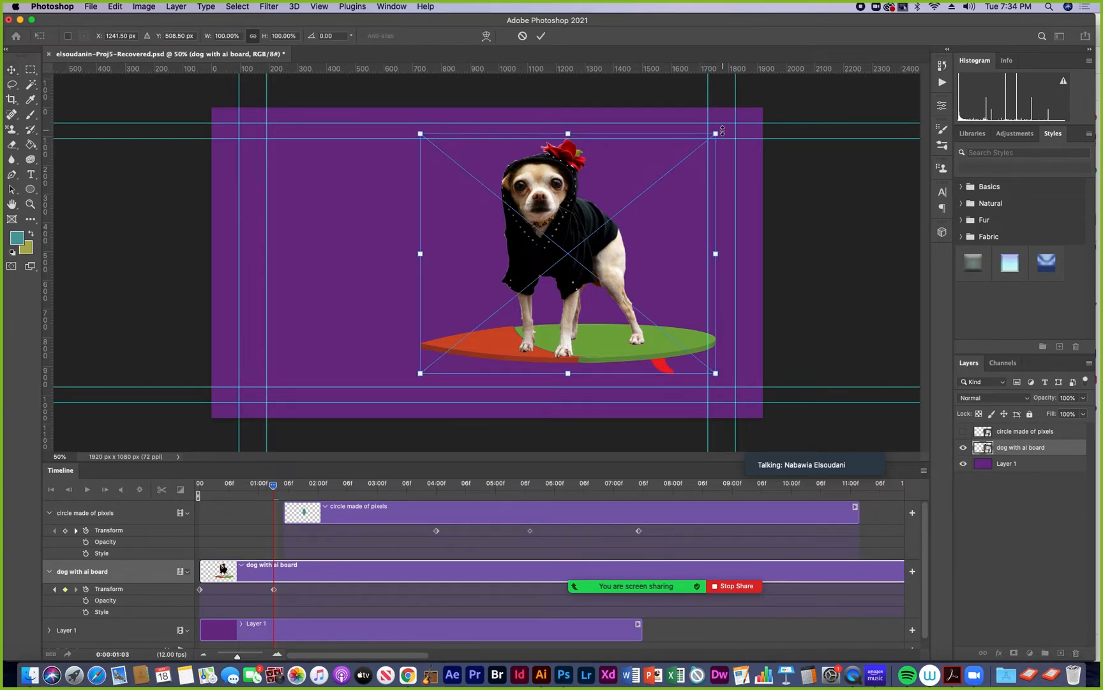
pyautogui.moveTo(720, 125); pyautogui.dragTo(731, 133)
pyautogui.moveTo(594, 266); pyautogui.dragTo(597, 258)
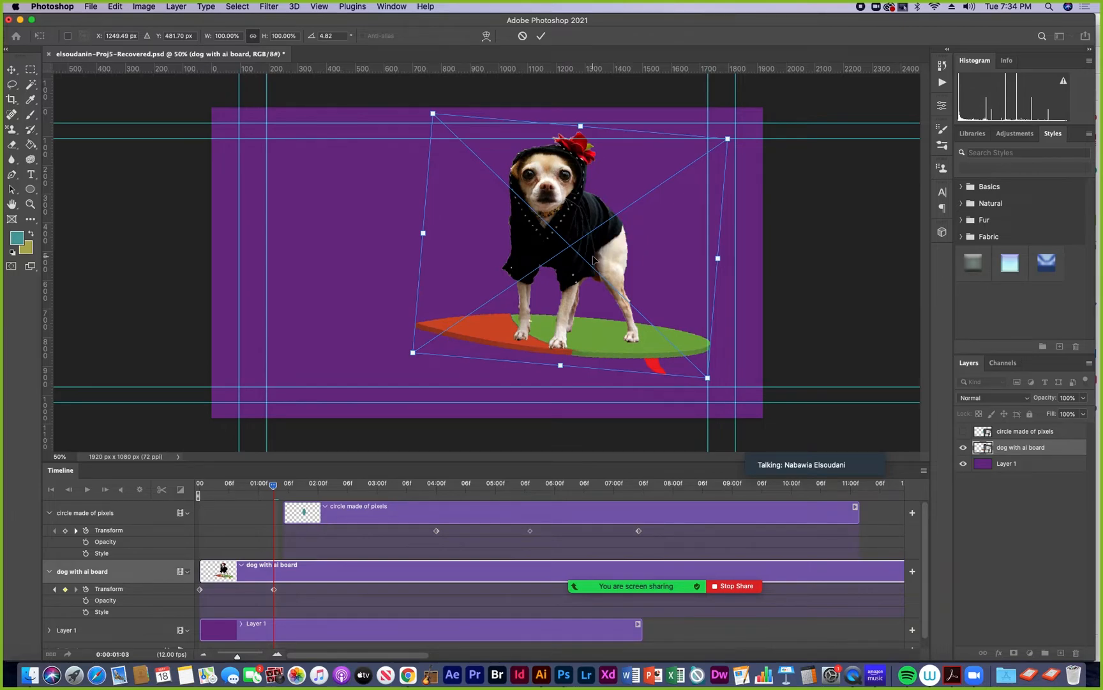
pyautogui.press('Return')
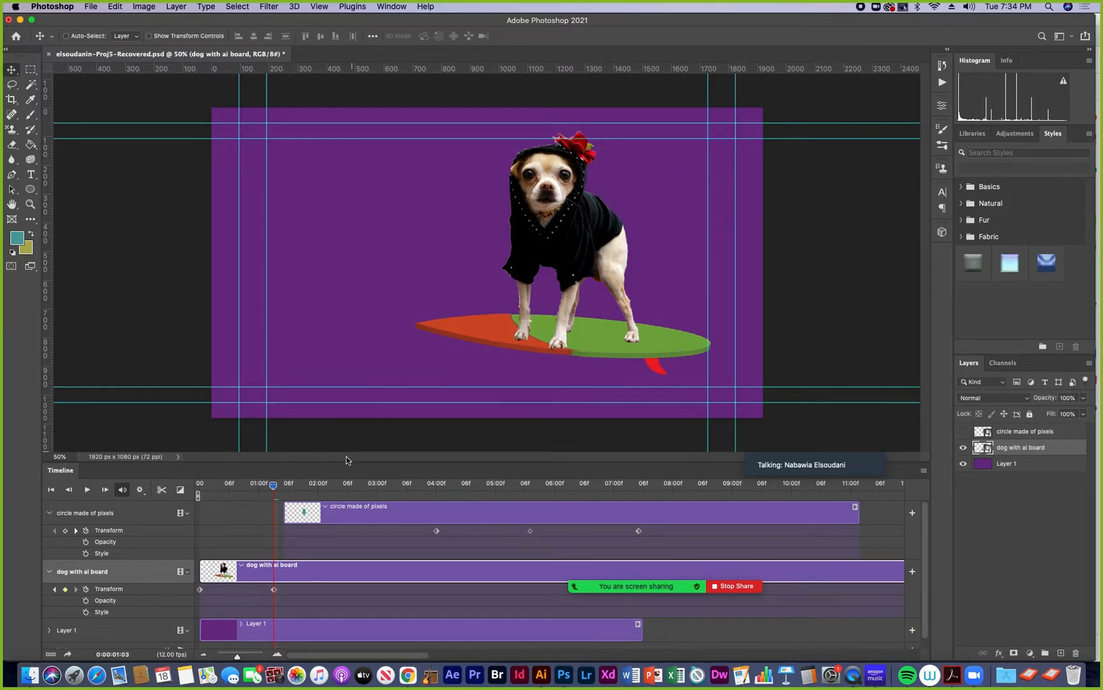
# Step: Add a Transform keyframe at 0:00:02:04 with the dog and board rotated to about -0.14°, and play the animation from the start
pyautogui.moveTo(276, 486); pyautogui.dragTo(342, 509)
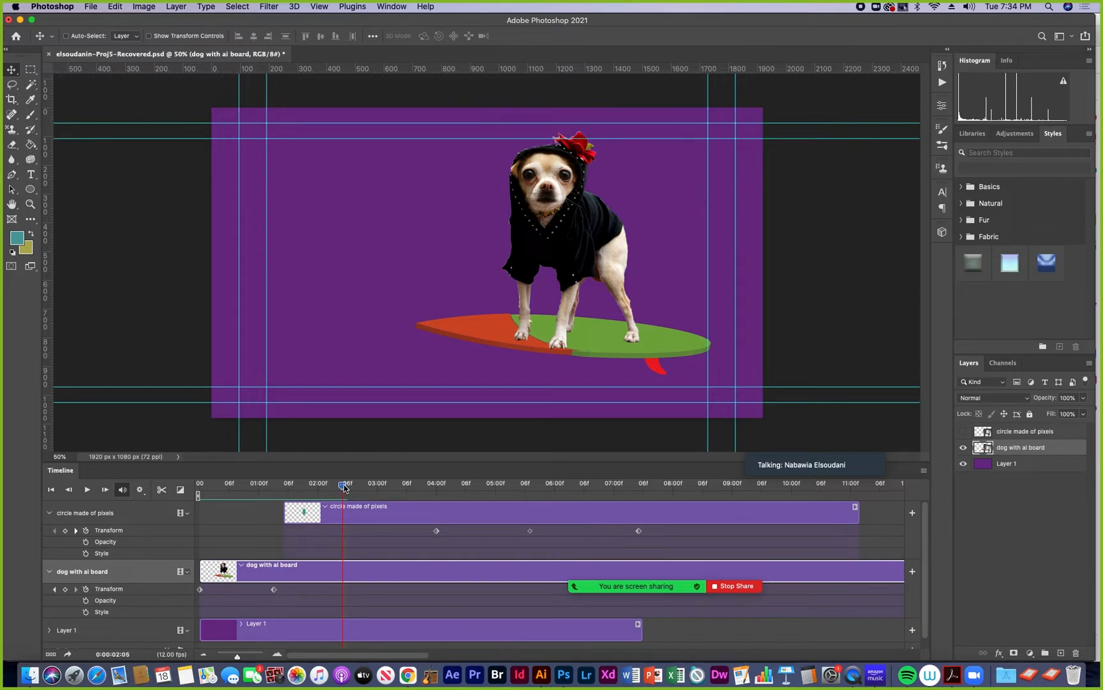
pyautogui.moveTo(342, 488)
pyautogui.mouseDown()
pyautogui.moveTo(316, 488)
pyautogui.moveTo(336, 489)
pyautogui.mouseUp()
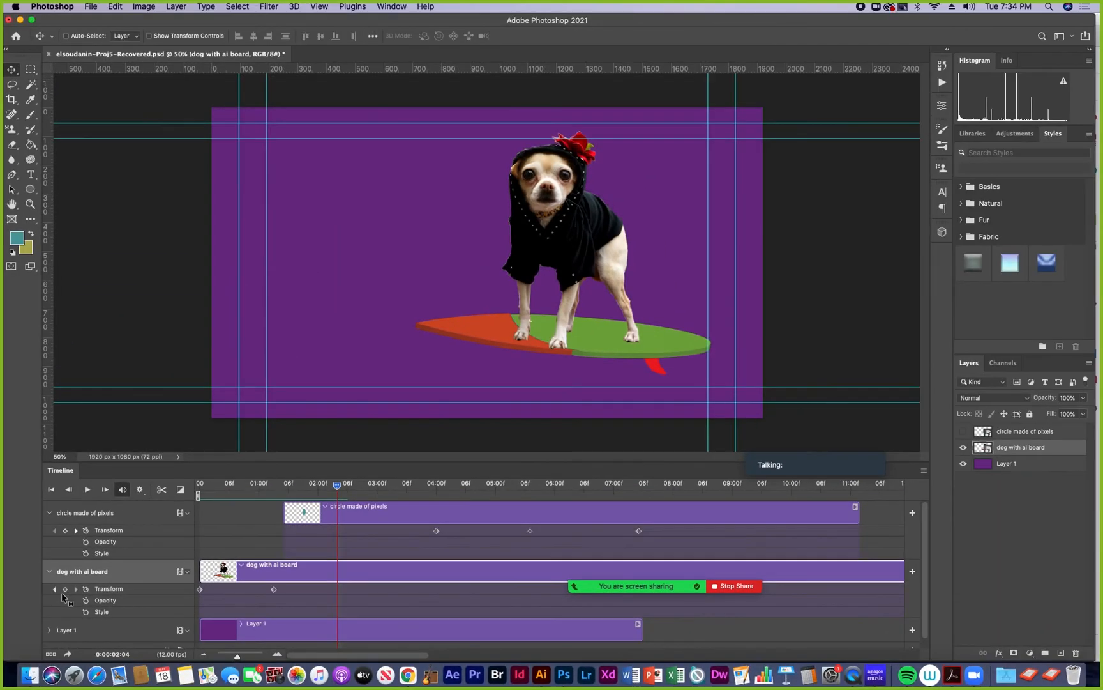
pyautogui.click(66, 589)
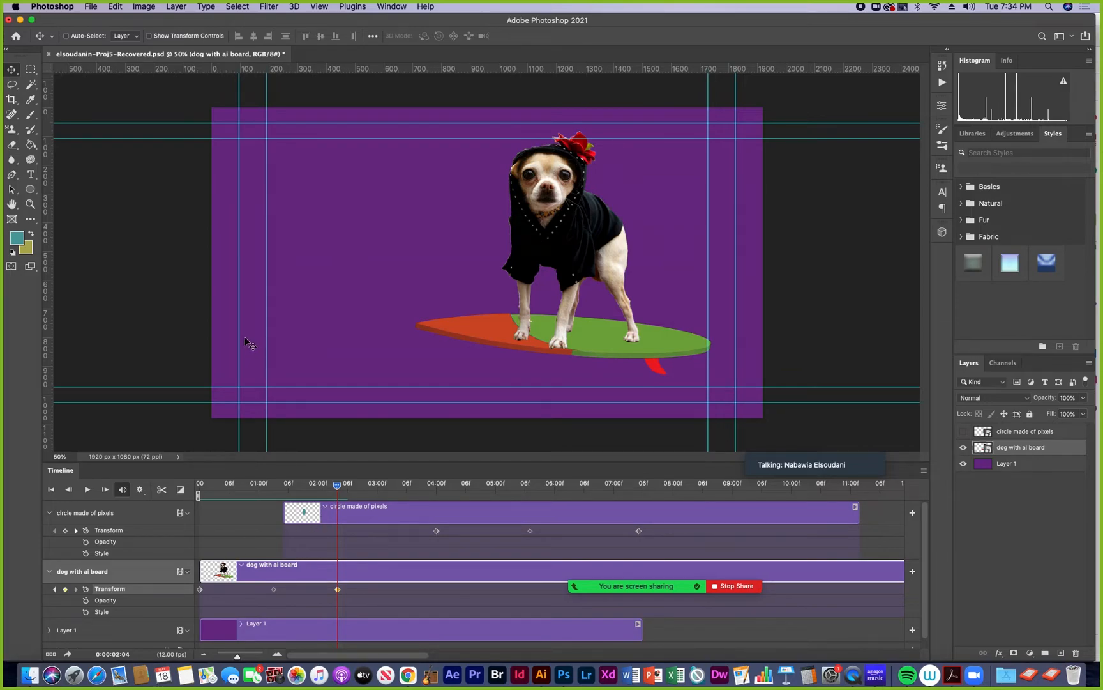
pyautogui.press('super+t')
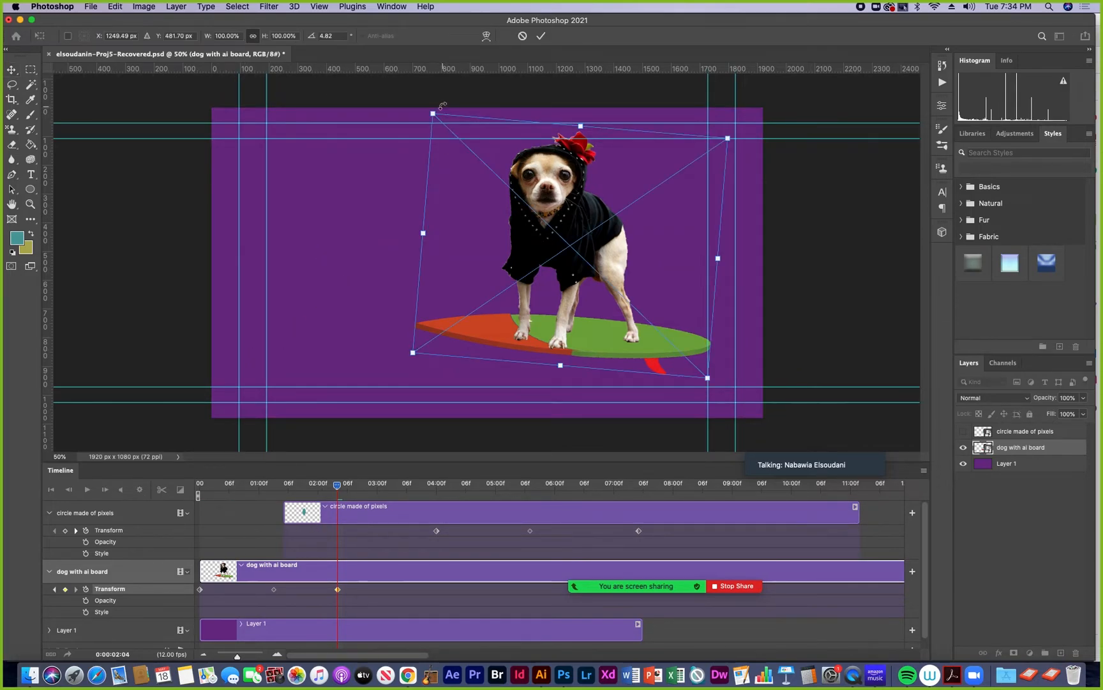
pyautogui.moveTo(422, 106); pyautogui.dragTo(415, 119)
pyautogui.press('Return')
pyautogui.moveTo(338, 485); pyautogui.dragTo(150, 502)
pyautogui.press('space')
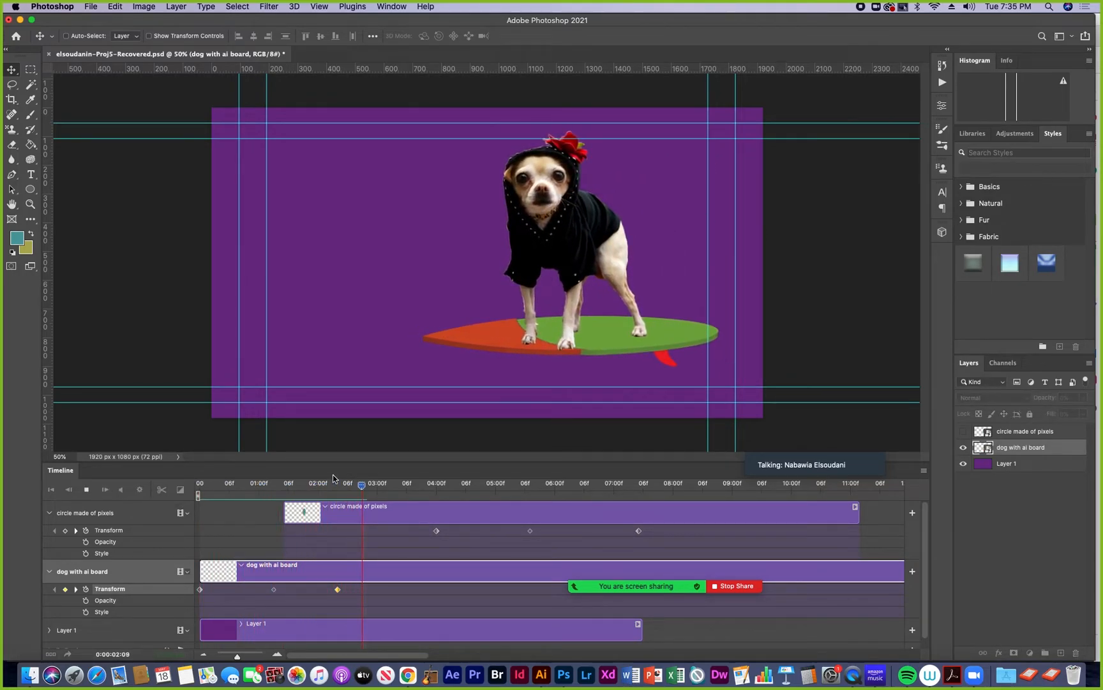
# Step: Add a Transform keyframe at 0:00:02:11 with the dog and board rotated to 5.84°, and play the animation
pyautogui.click(387, 487)
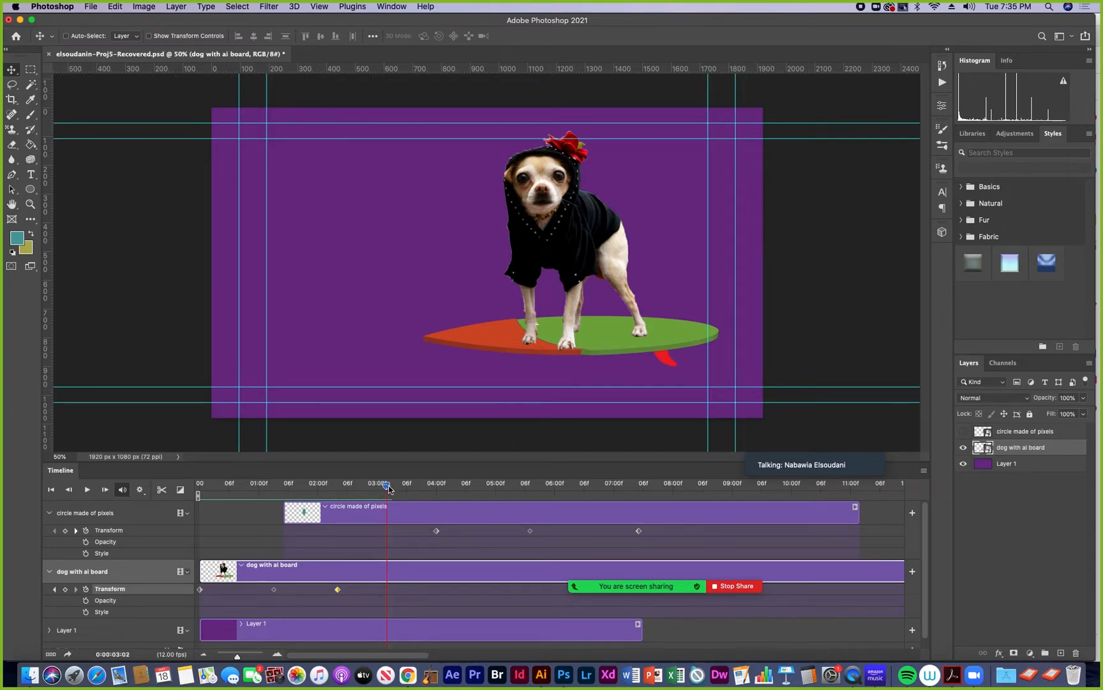
pyautogui.moveTo(389, 488); pyautogui.dragTo(375, 490)
pyautogui.hotkey('ctrl', 't')
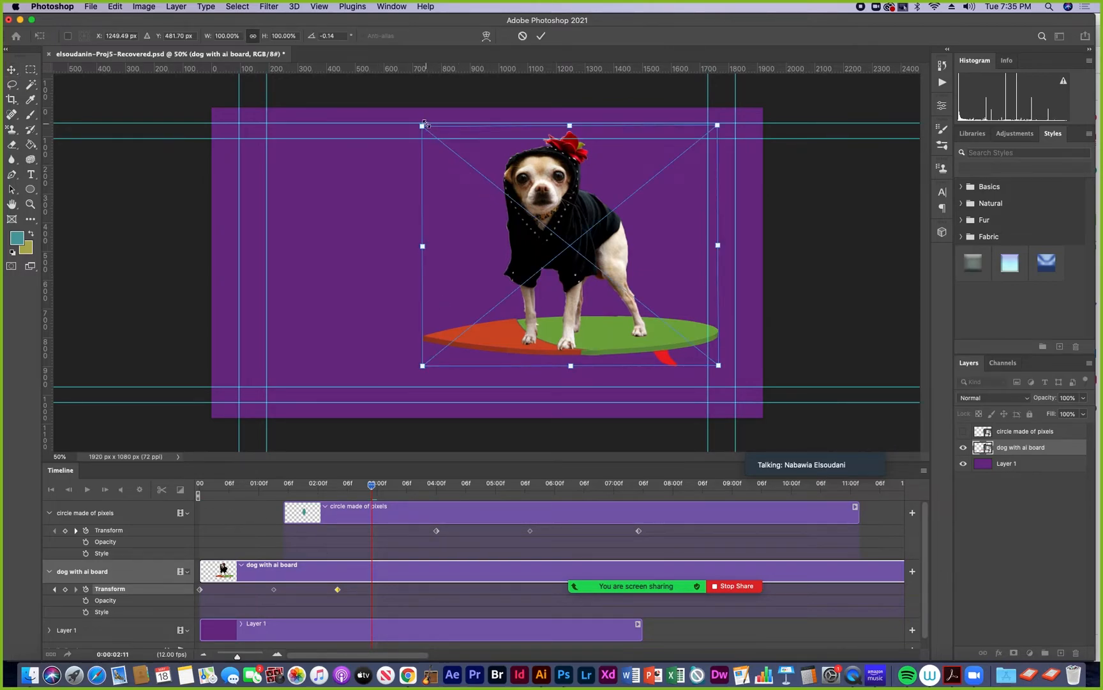
pyautogui.moveTo(420, 117); pyautogui.dragTo(437, 106)
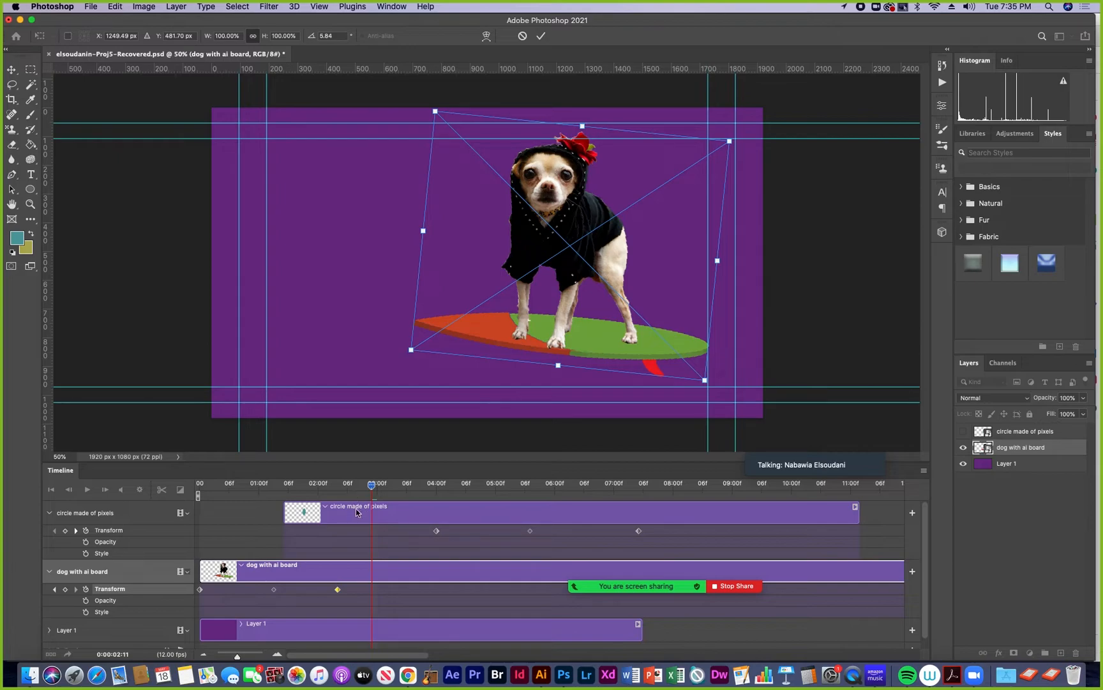
pyautogui.press('Return')
pyautogui.press('space')
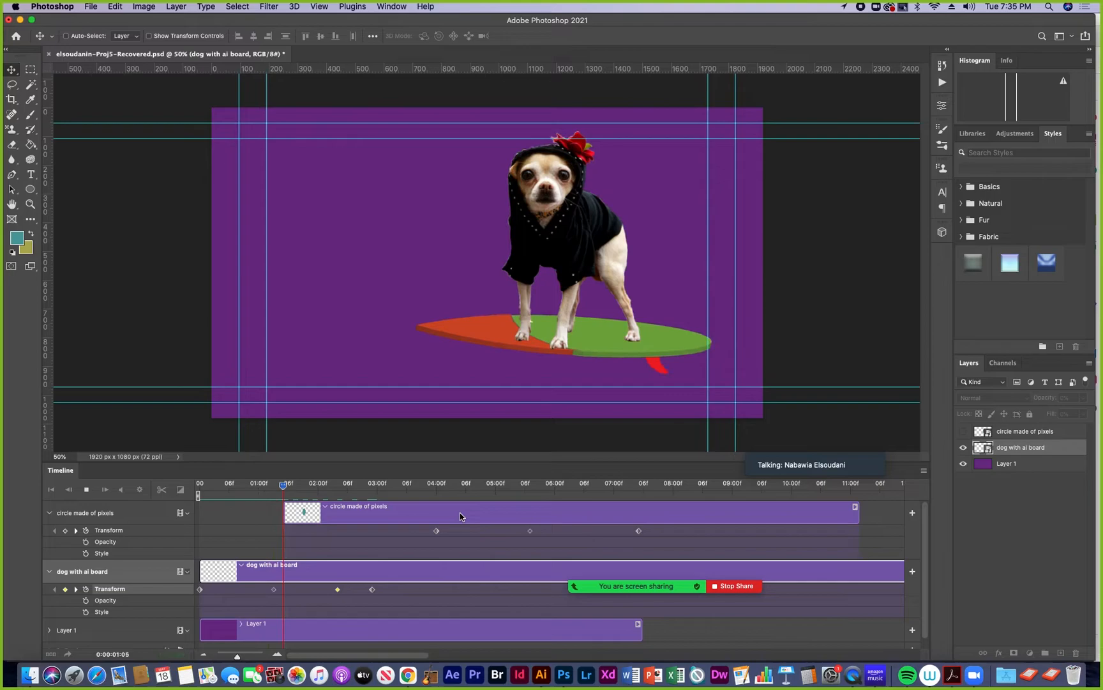
pyautogui.press('space')
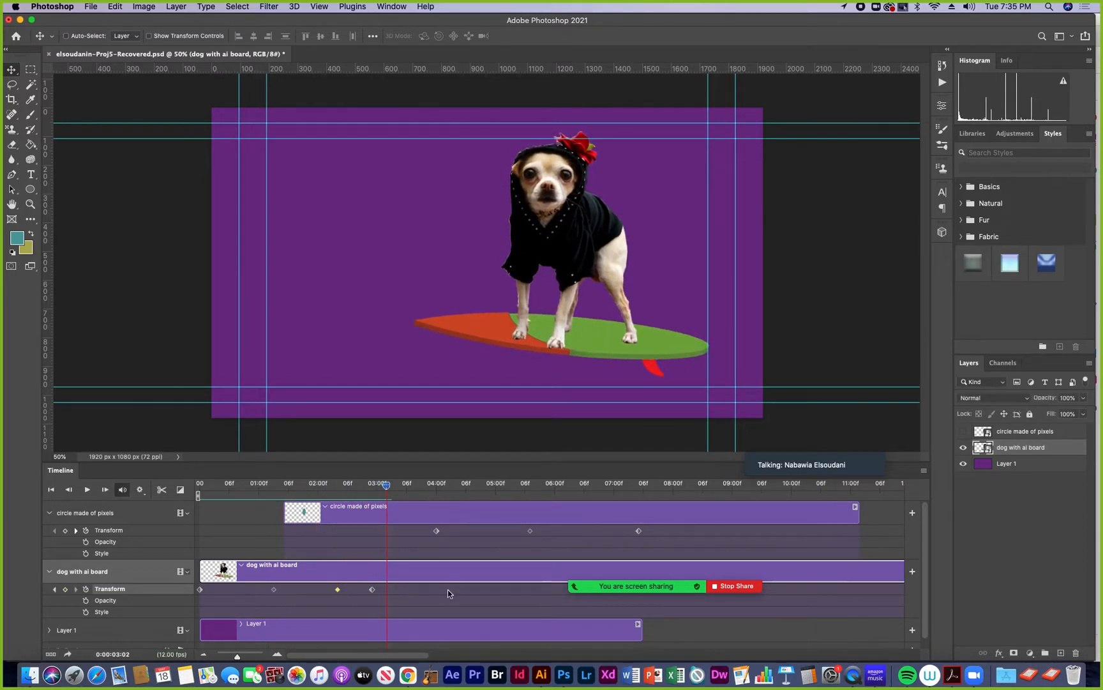
# Step: Move the dog and board's last two Transform keyframes earlier, to about 01:09 and 02:03, previewing the timing from the start
pyautogui.moveTo(337, 592); pyautogui.dragTo(304, 590)
pyautogui.moveTo(372, 590); pyautogui.dragTo(318, 589)
pyautogui.moveTo(296, 485); pyautogui.dragTo(170, 485)
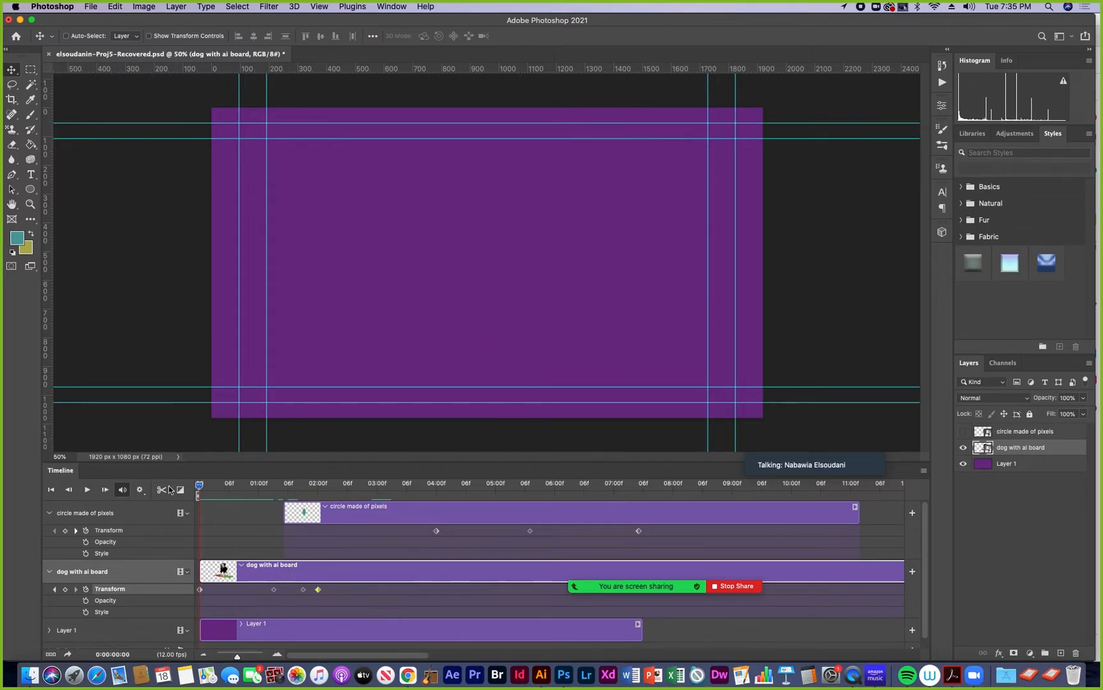
pyautogui.press('space')
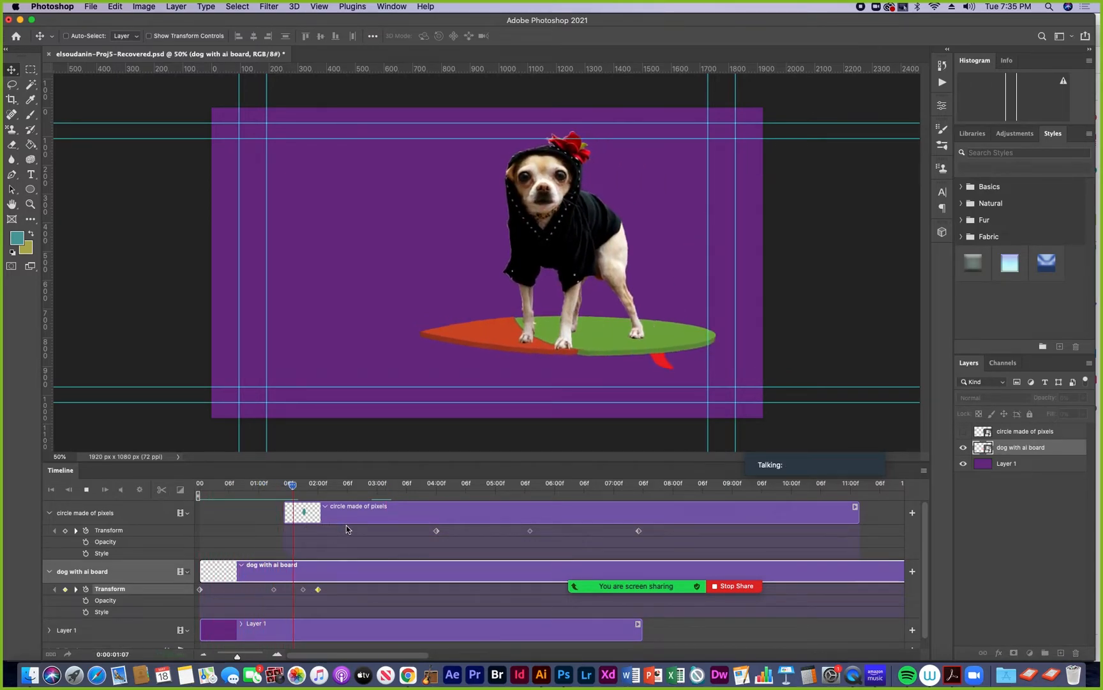
pyautogui.press('space')
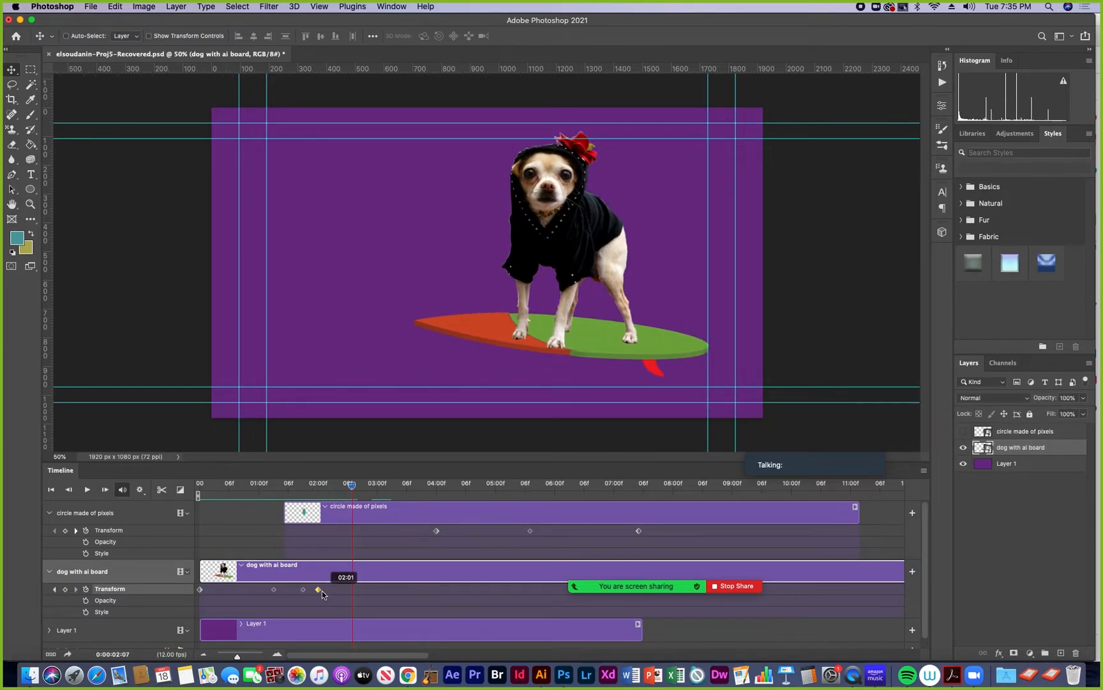
pyautogui.moveTo(324, 588); pyautogui.dragTo(333, 589)
# Step: At 0:00:03:04, move the dog and board to the canvas's upper left, scale them to about 62.96%, and preview the animation
pyautogui.moveTo(353, 487); pyautogui.dragTo(399, 490)
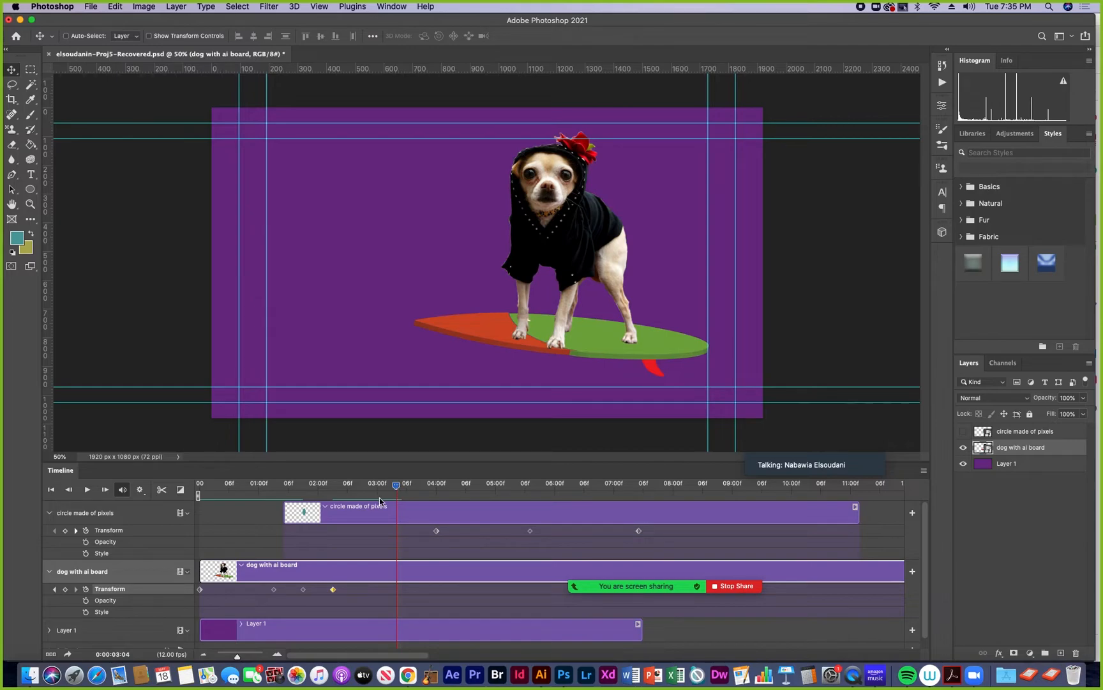
pyautogui.moveTo(539, 325); pyautogui.dragTo(392, 258)
pyautogui.press('super+t')
pyautogui.moveTo(530, 321); pyautogui.dragTo(431, 223)
pyautogui.moveTo(375, 153); pyautogui.dragTo(389, 211)
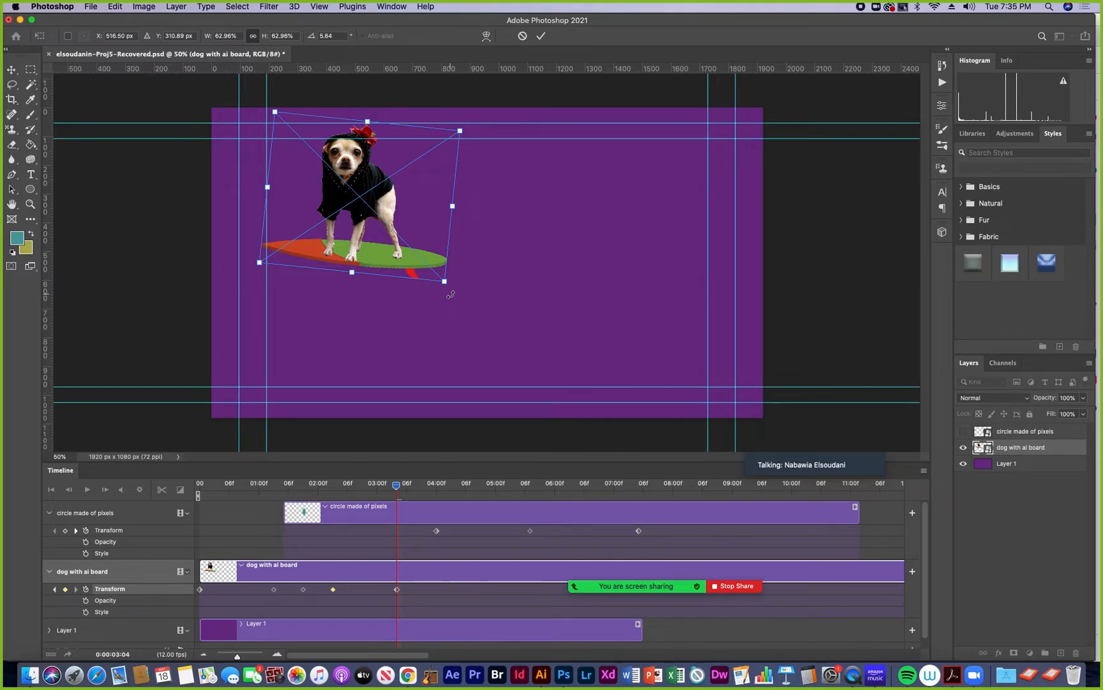
pyautogui.press('Return')
pyautogui.press('space')
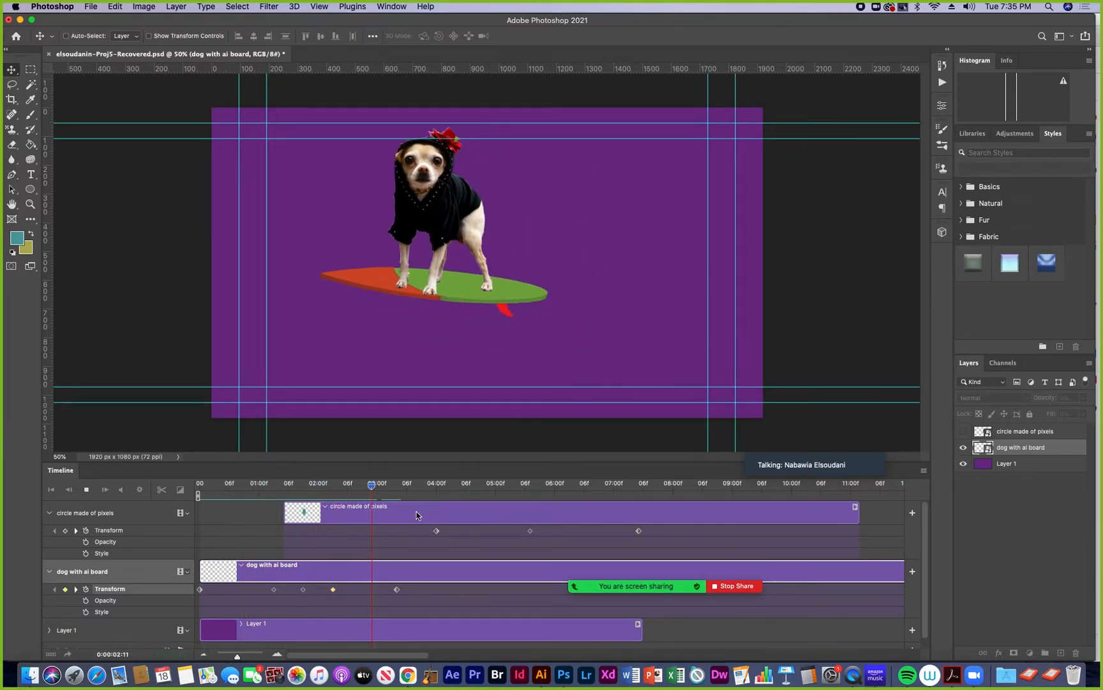
pyautogui.press('space')
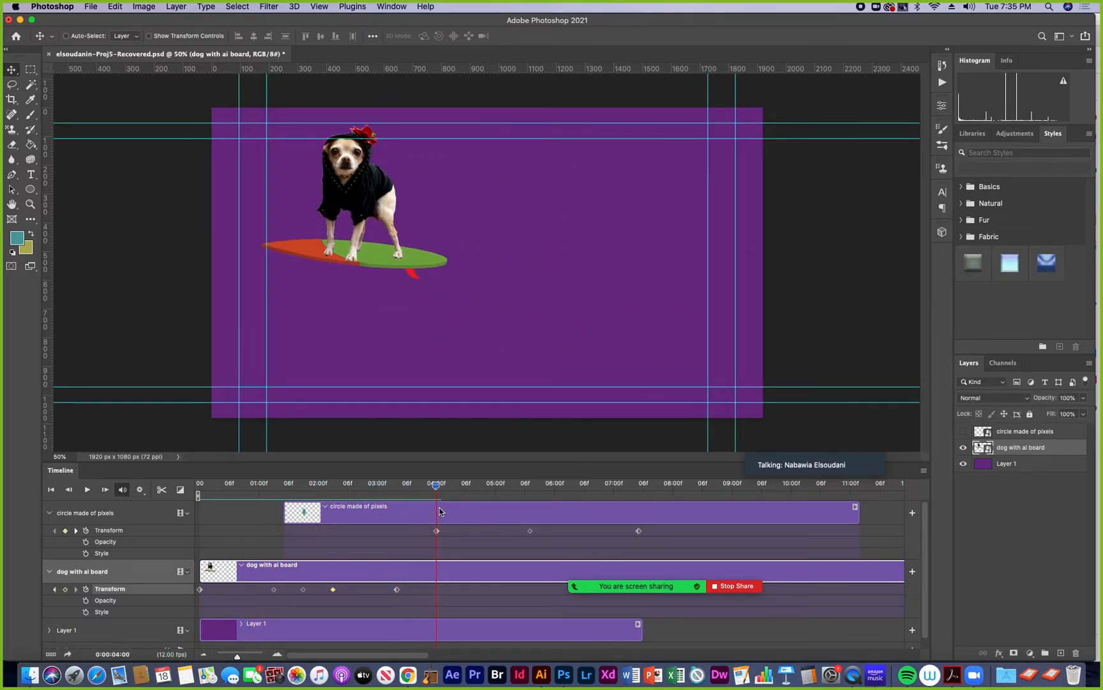
# Step: At 0:00:04:04, rotate the dog and board to about -7.03° and shift them about 162 px left and 44 px down
pyautogui.moveTo(436, 488); pyautogui.dragTo(456, 488)
pyautogui.press('super+t')
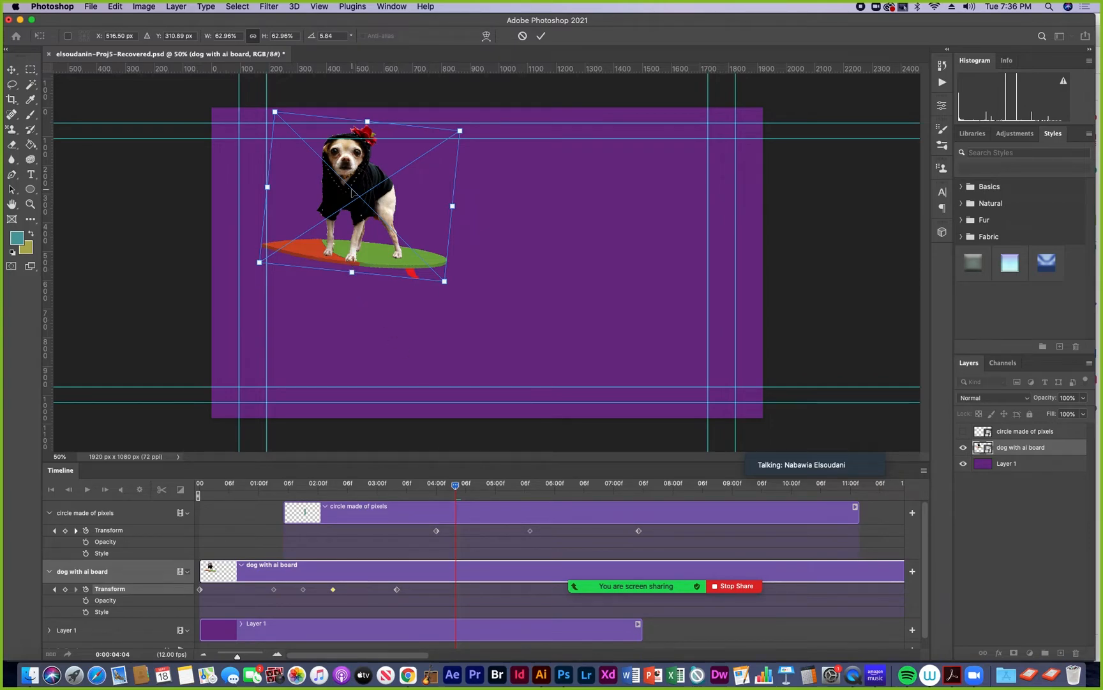
pyautogui.moveTo(268, 102); pyautogui.dragTo(249, 124)
pyautogui.moveTo(356, 184); pyautogui.dragTo(306, 197)
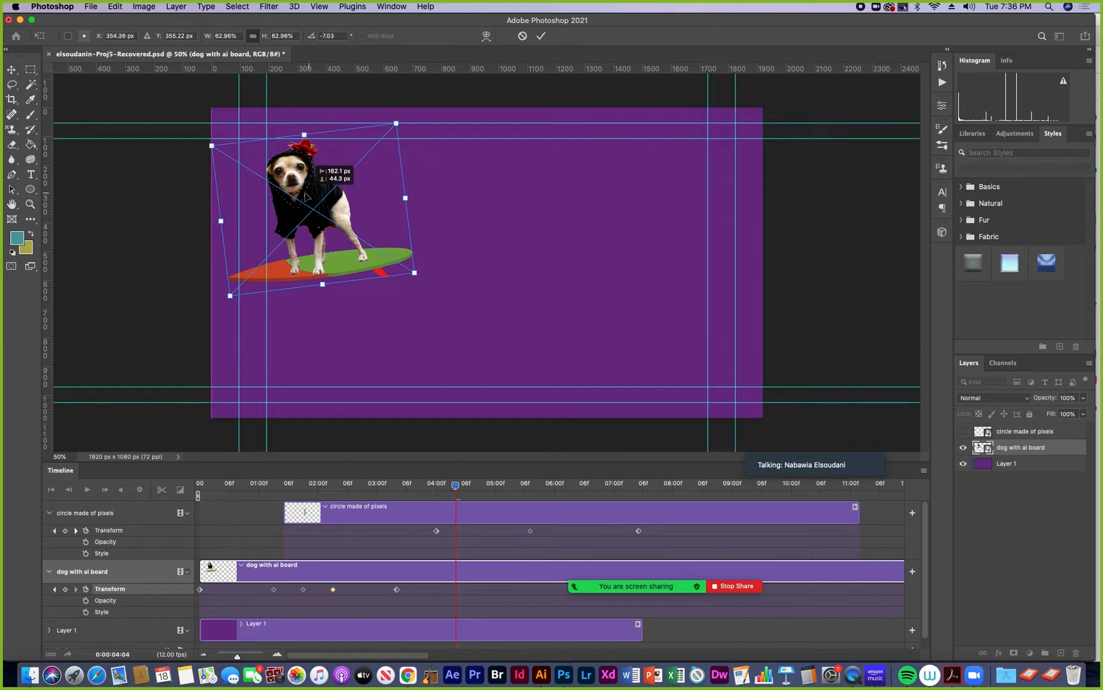
pyautogui.press('Return')
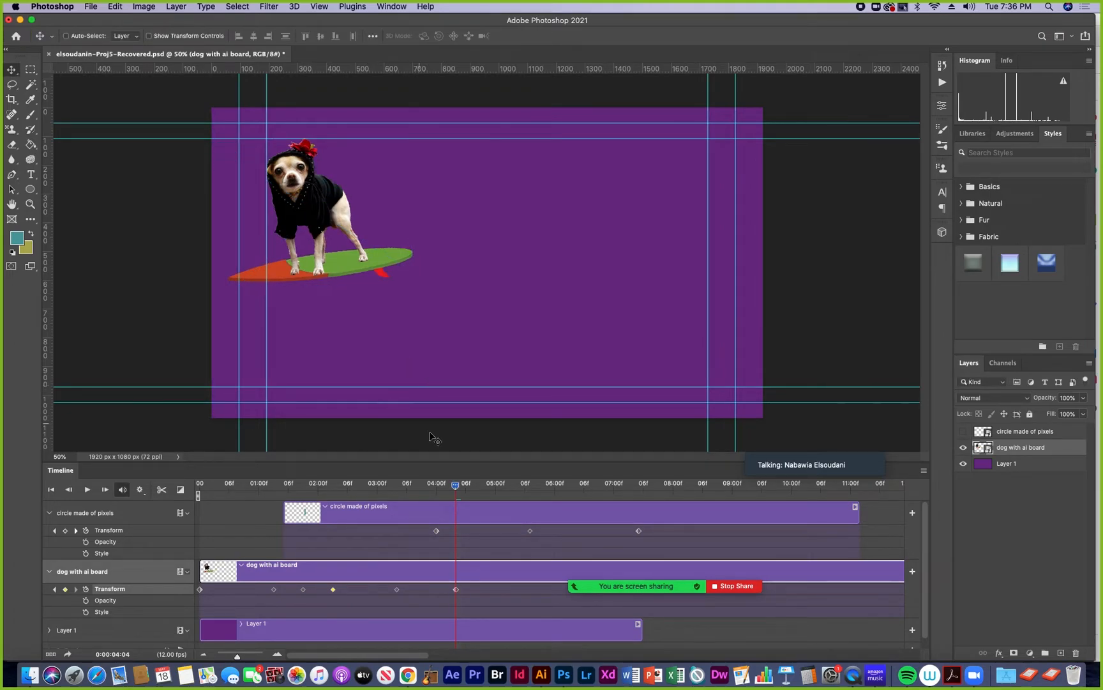
# Step: At 0:00:05:03, move the dog and board off the canvas's left edge, rotated about 8.28°, and play the animation from the start
pyautogui.moveTo(454, 486); pyautogui.dragTo(510, 487)
pyautogui.moveTo(303, 244); pyautogui.dragTo(235, 239)
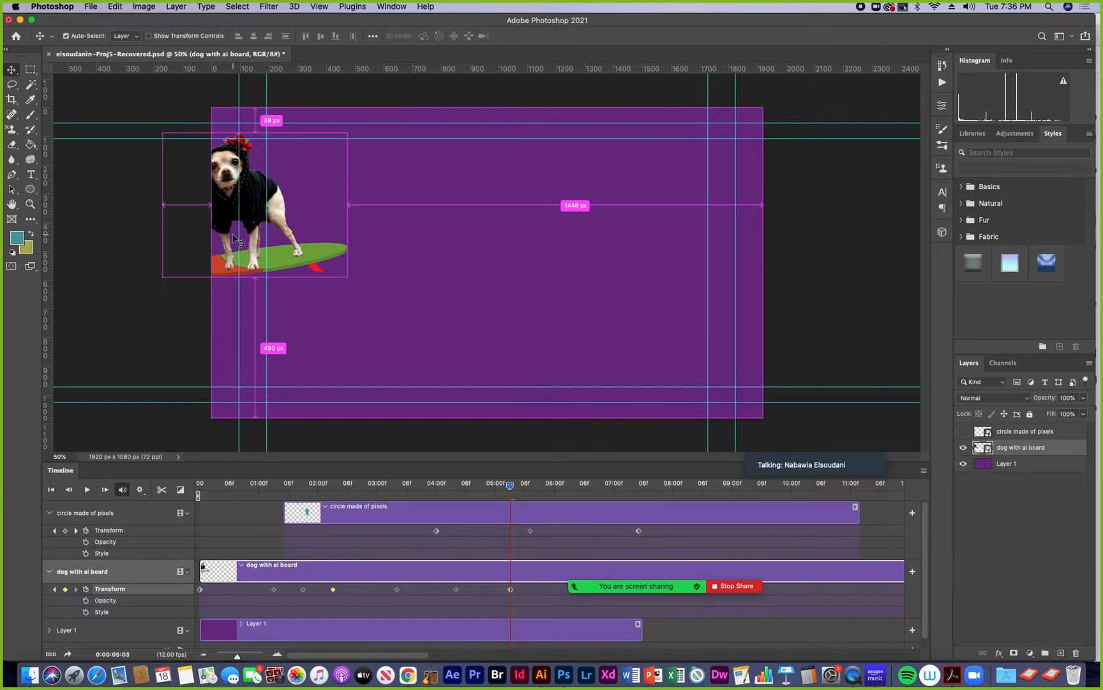
pyautogui.press('super+t')
pyautogui.moveTo(337, 111); pyautogui.dragTo(357, 134)
pyautogui.moveTo(276, 241); pyautogui.dragTo(136, 198)
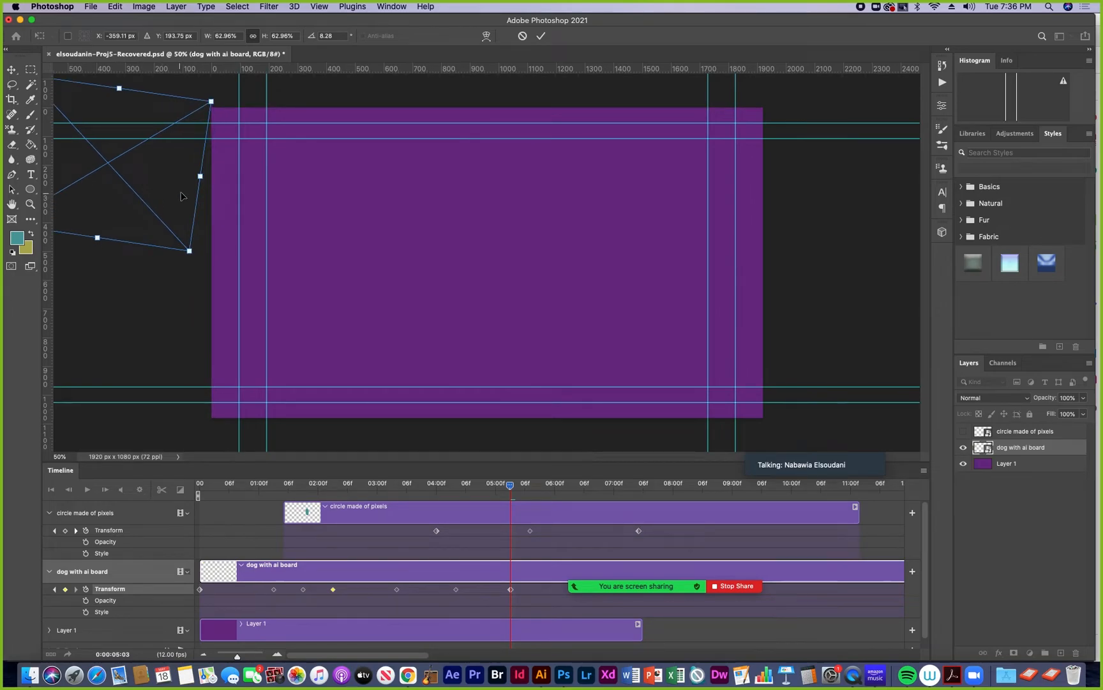
pyautogui.press('Return')
pyautogui.moveTo(510, 489); pyautogui.dragTo(165, 520)
pyautogui.press('space')
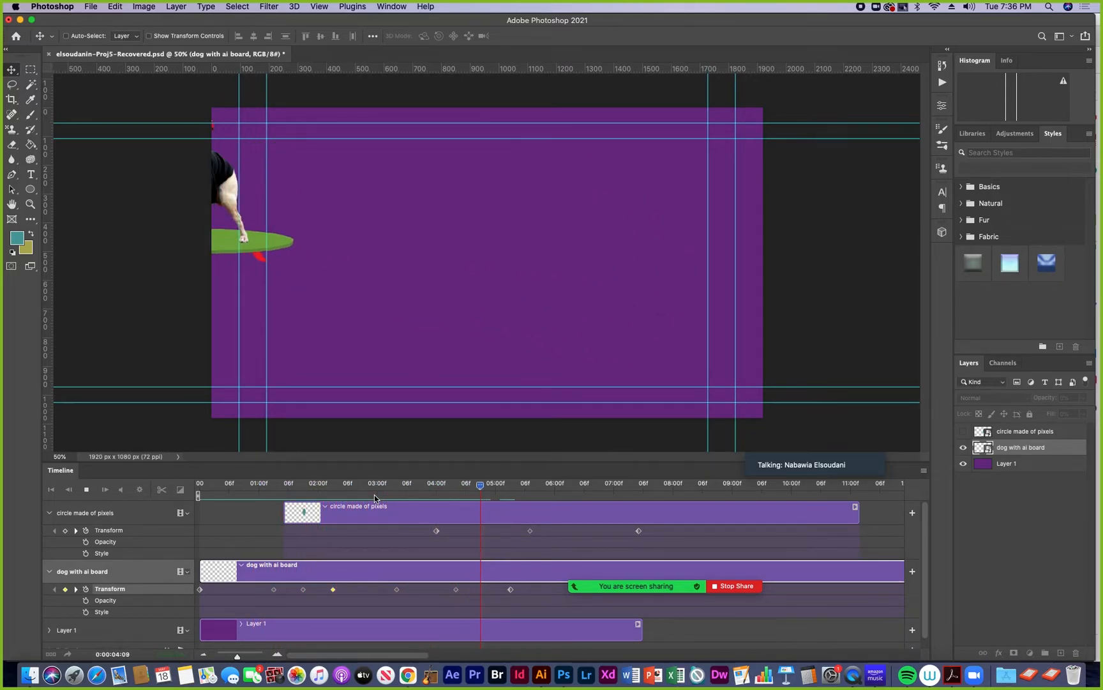
pyautogui.press('space')
# Step: Delay the dog and board's last two Transform keyframes to about 04:09 and 05:11, and preview the exit from about 03:05
pyautogui.moveTo(510, 589); pyautogui.dragTo(551, 588)
pyautogui.moveTo(458, 590); pyautogui.dragTo(481, 589)
pyautogui.click(404, 485)
pyautogui.press('space')
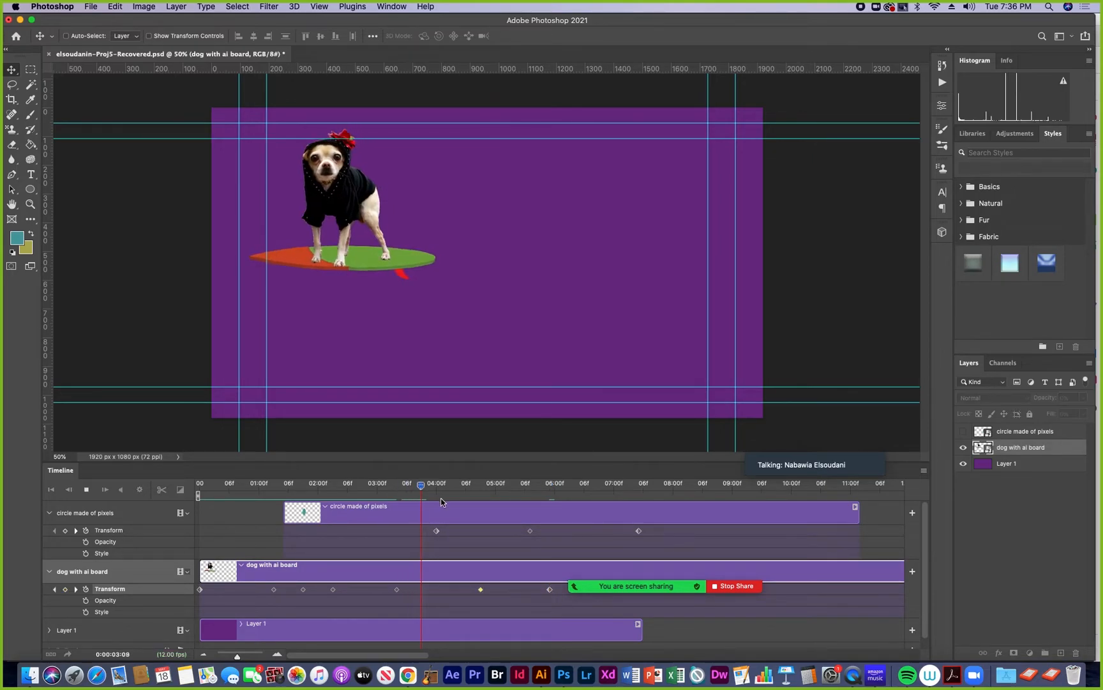
pyautogui.press('space')
# Step: Save the document with the playhead at the start, and review the dog and board animation by scrubbing and playing it
pyautogui.moveTo(270, 486); pyautogui.dragTo(154, 486)
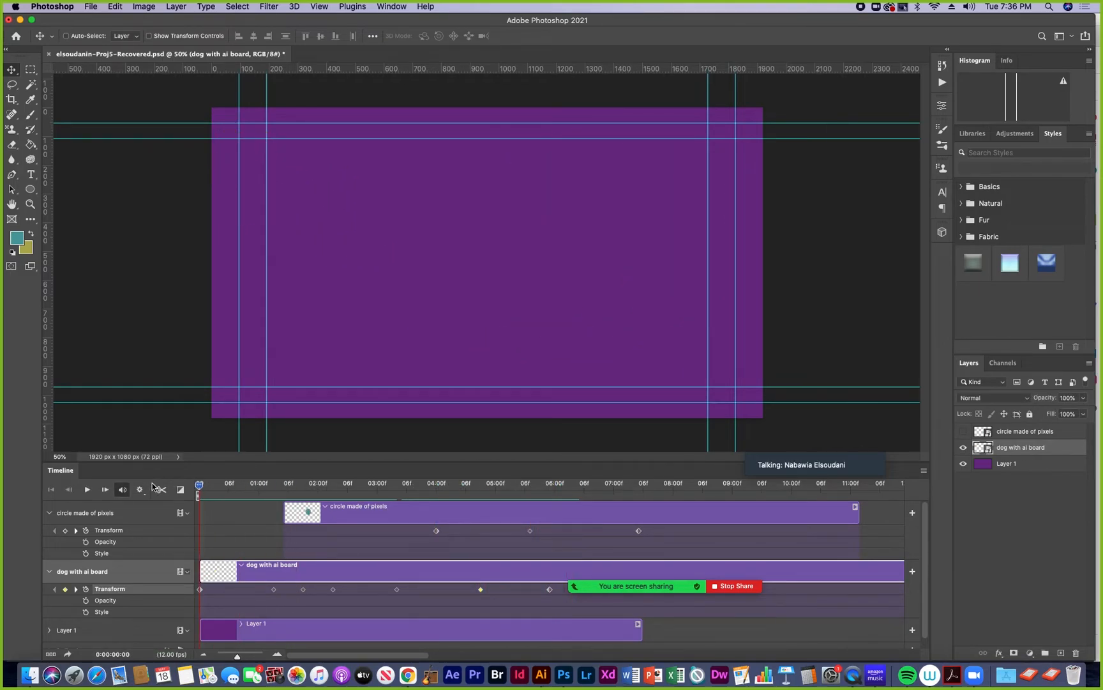
pyautogui.press('super+s')
pyautogui.moveTo(203, 490); pyautogui.dragTo(219, 529)
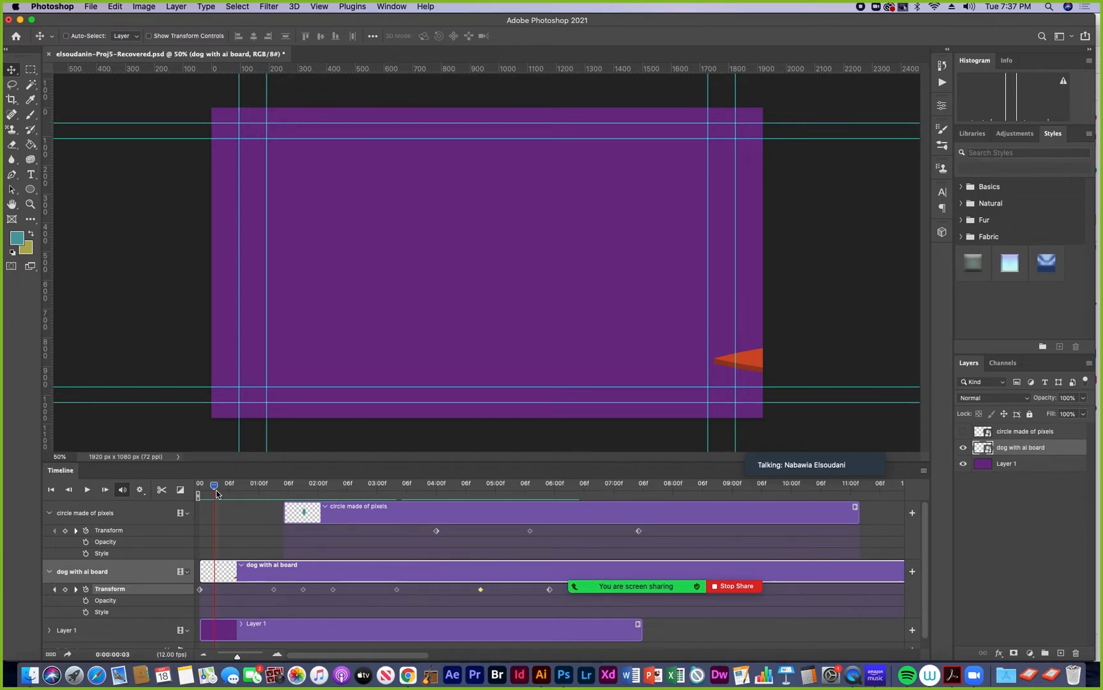
pyautogui.moveTo(214, 489); pyautogui.dragTo(420, 556)
pyautogui.press('space')
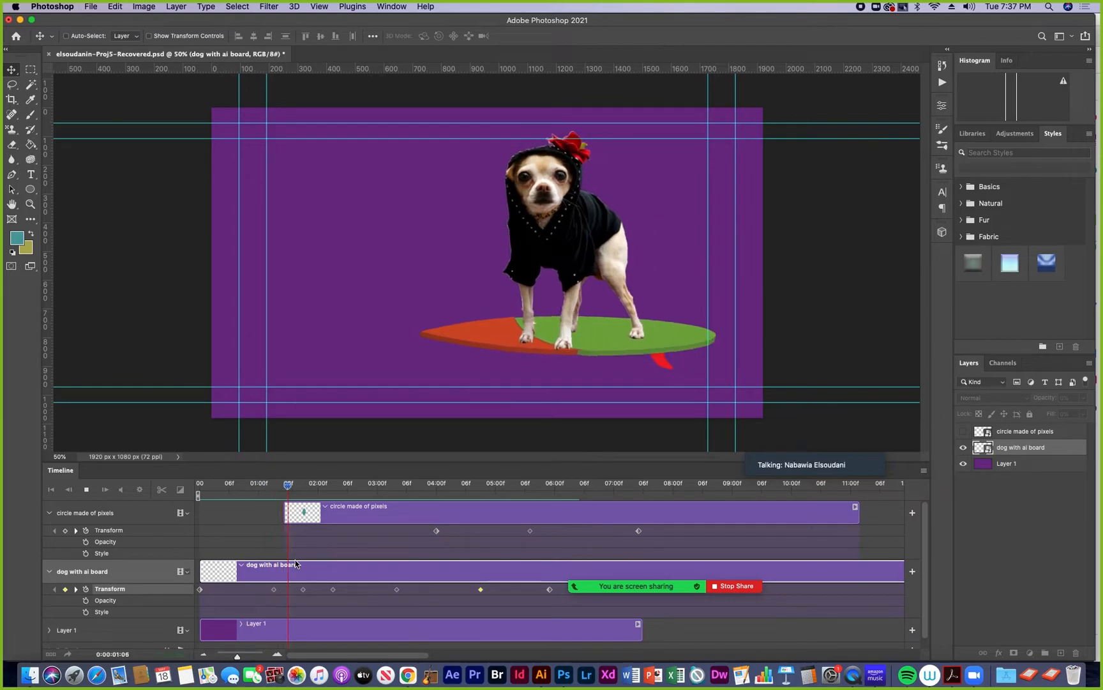
pyautogui.press('space')
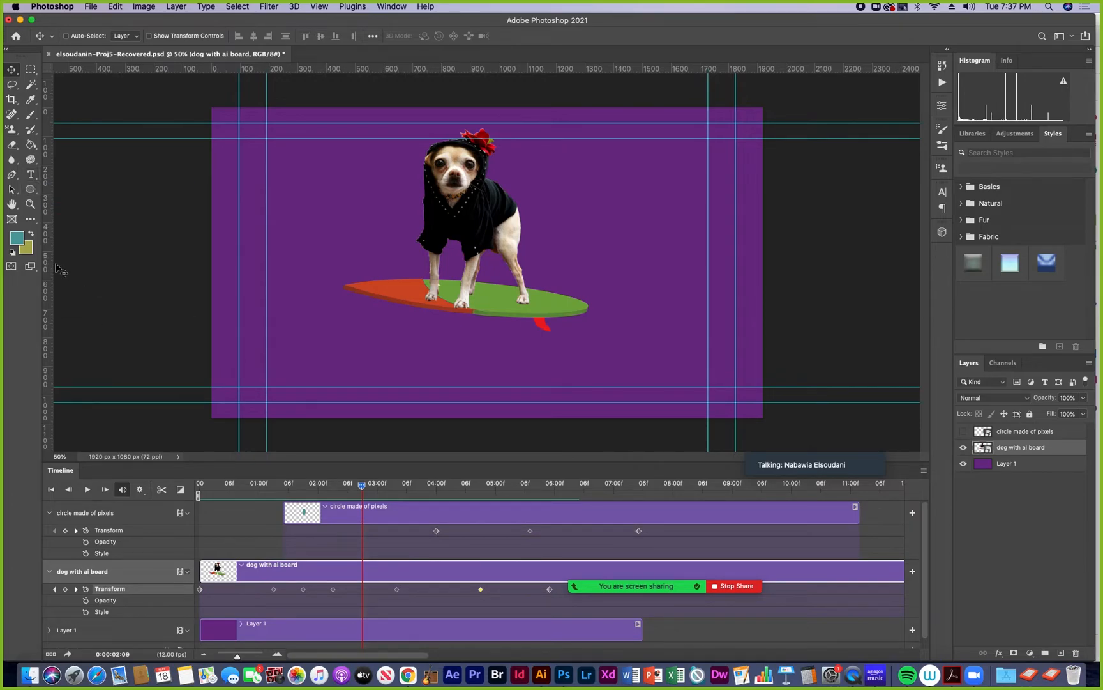
# Step: At the start of the timeline, draw a teal rectangle shape about 1923 × 1081 px covering the whole canvas
pyautogui.moveTo(211, 486); pyautogui.dragTo(192, 488)
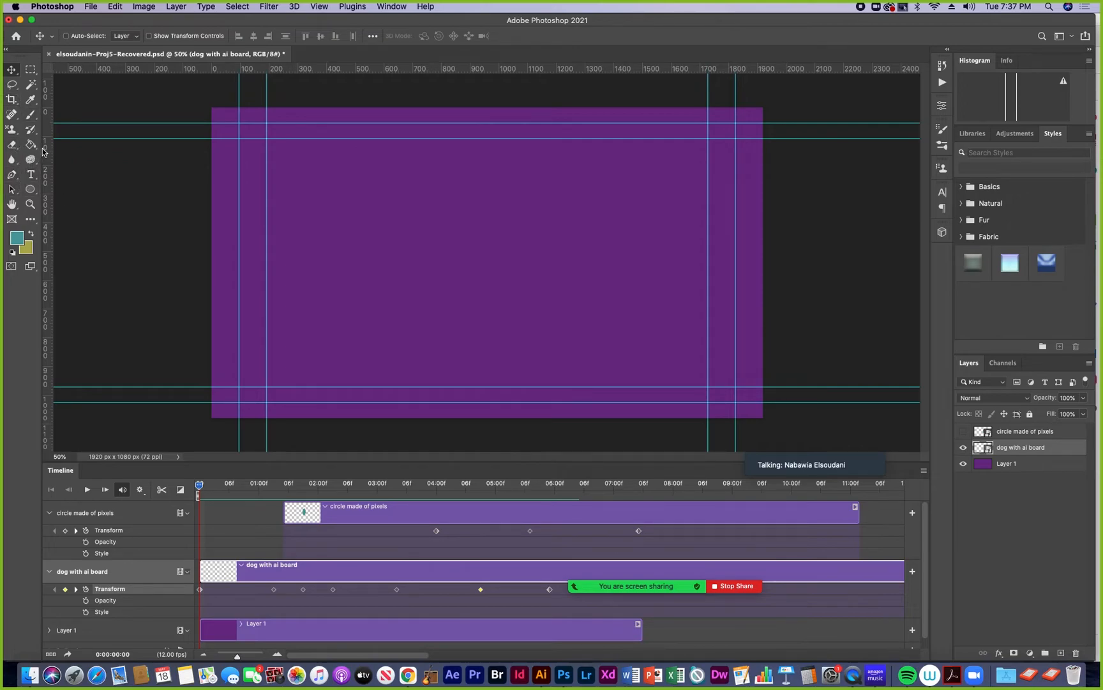
pyautogui.click(30, 189)
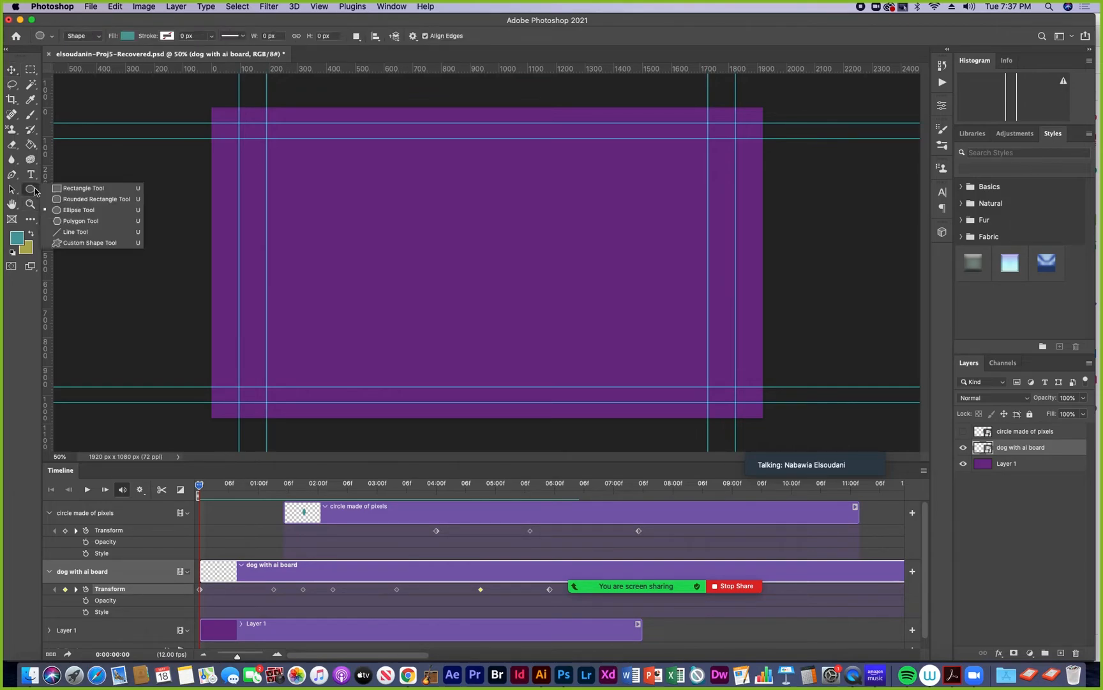
pyautogui.click(72, 189)
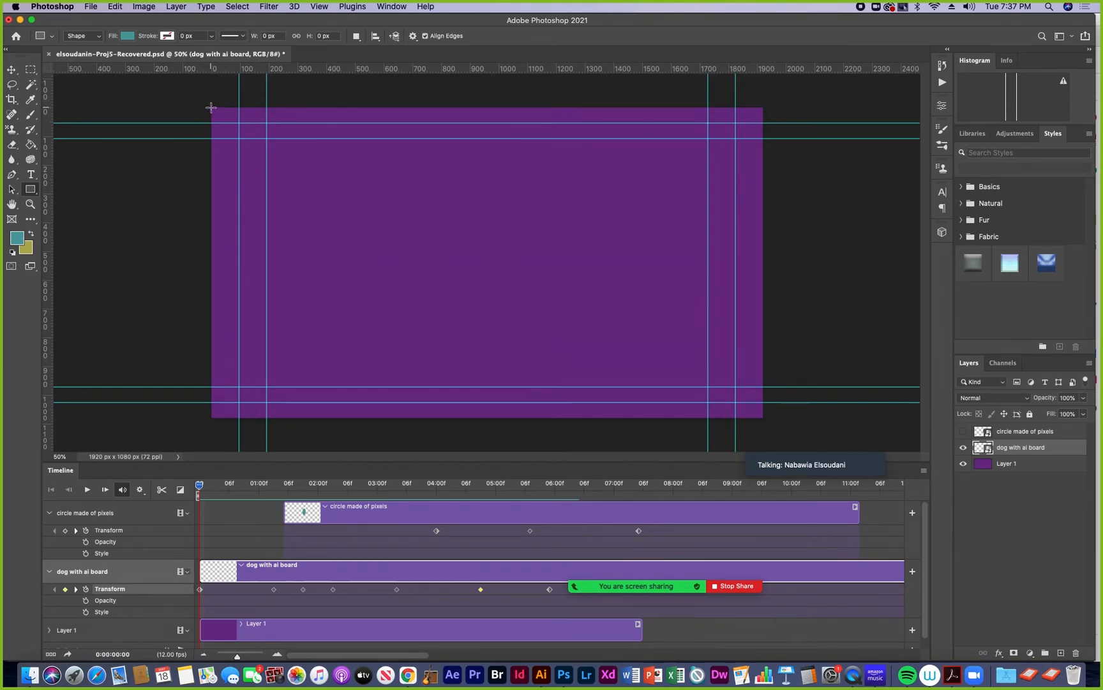
pyautogui.moveTo(211, 107); pyautogui.dragTo(763, 417)
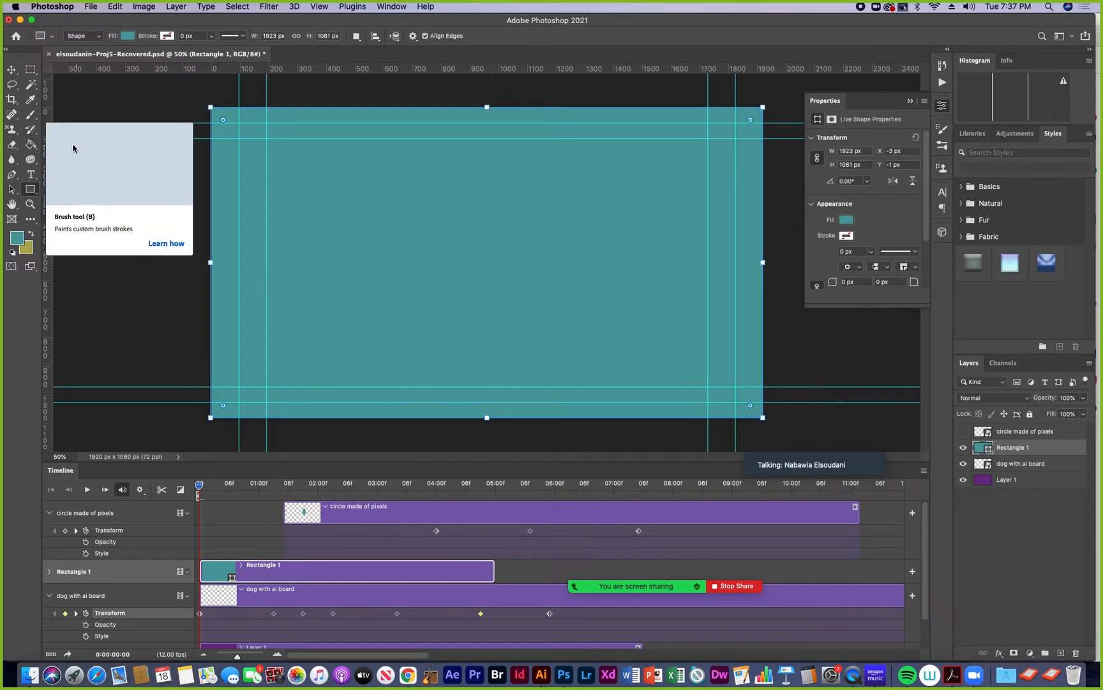
# Step: Add a row of anchor points along the teal rectangle's top edge with the Pen tool, undoing any stray point
pyautogui.click(16, 176)
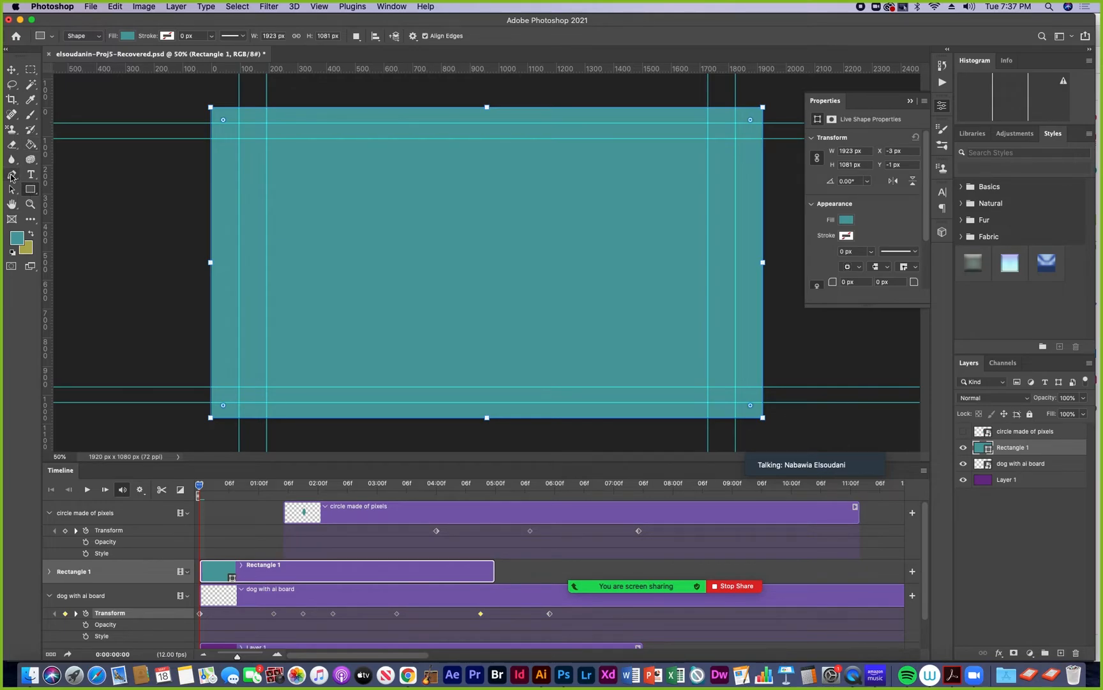
pyautogui.click(242, 108)
pyautogui.click(287, 107)
pyautogui.click(345, 107)
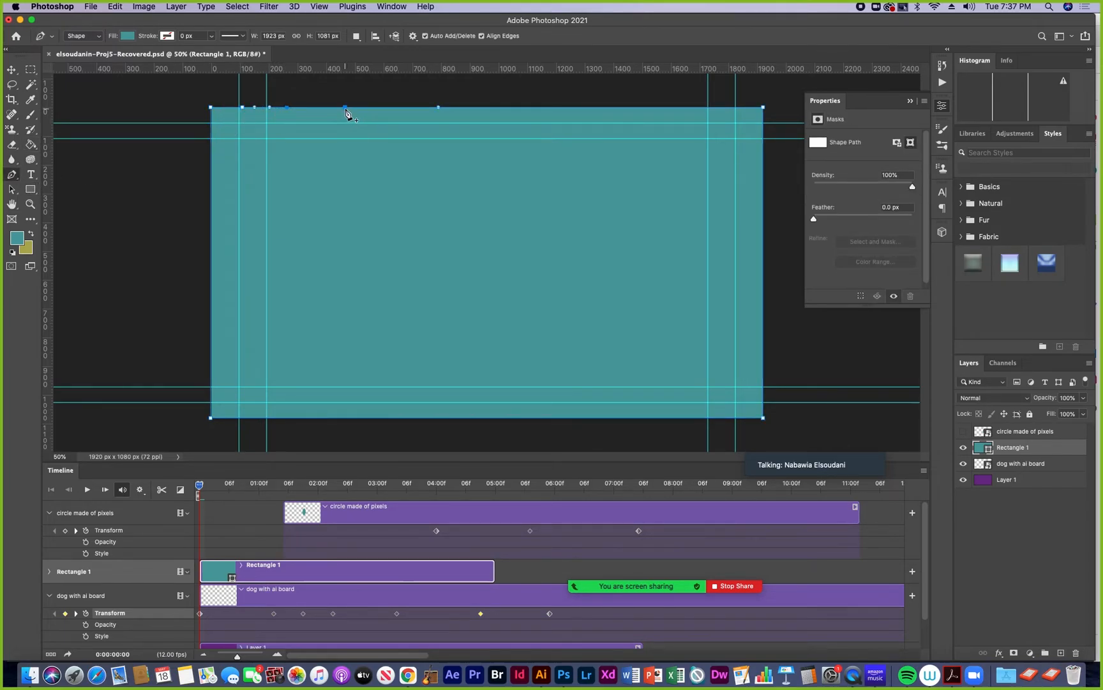
pyautogui.click(382, 107)
pyautogui.click(422, 110)
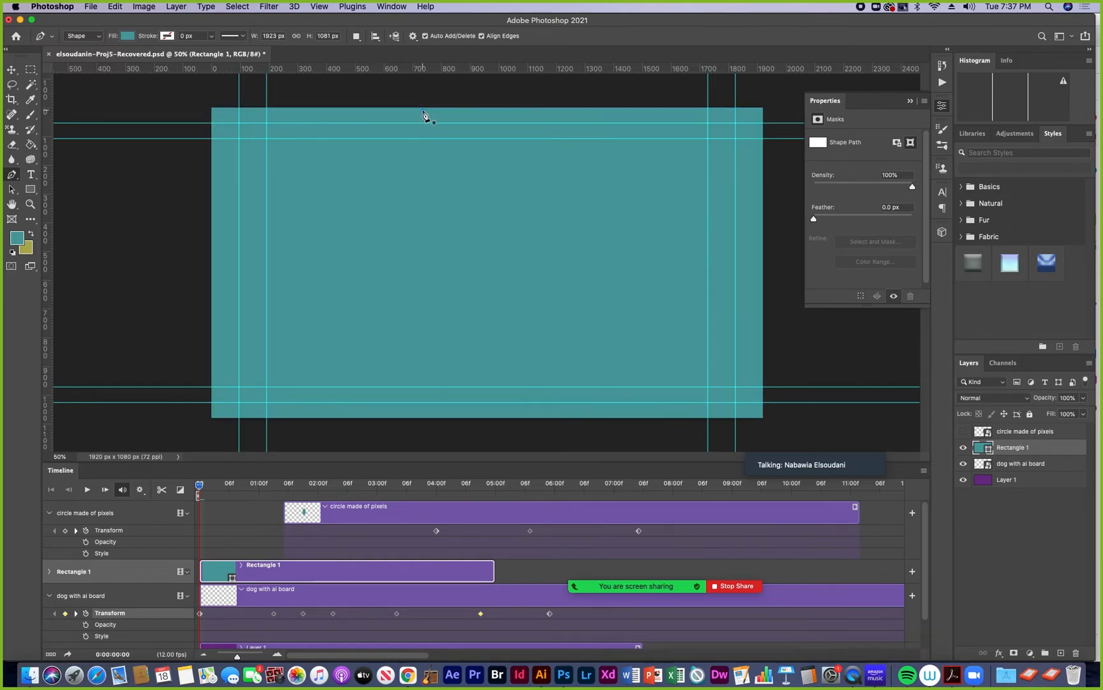
pyautogui.press('super+z')
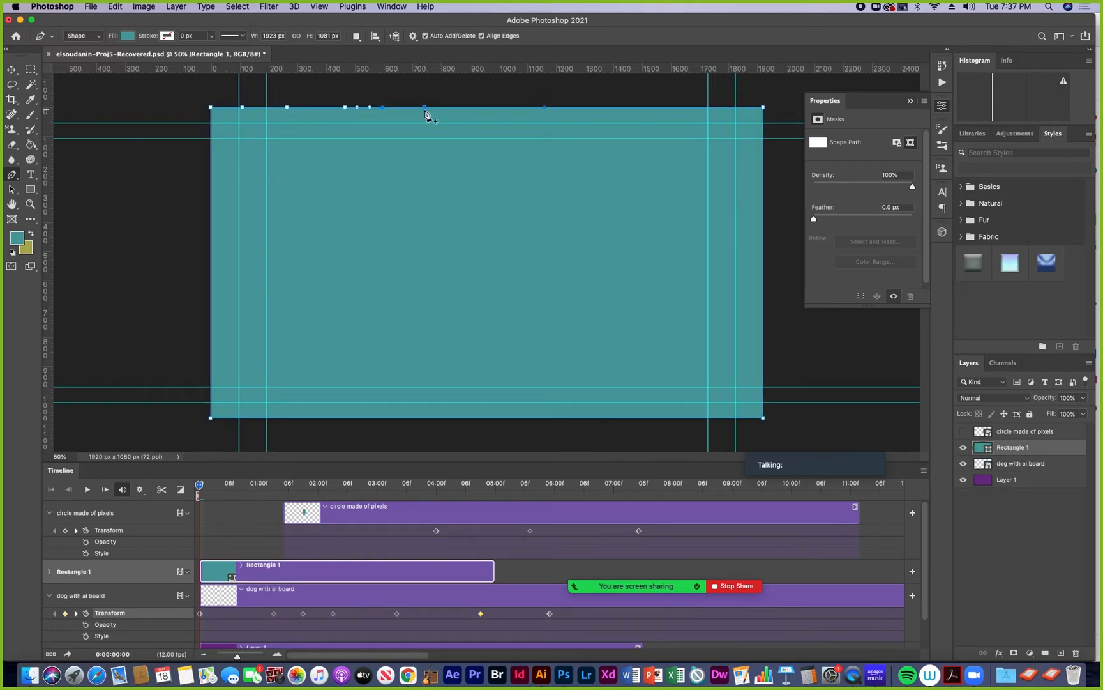
pyautogui.click(530, 108)
pyautogui.click(581, 108)
pyautogui.click(682, 108)
pyautogui.click(720, 108)
# Step: Pull every other added anchor point on the rectangle's top edge slightly downward to shape a wavy water line
pyautogui.click(12, 189)
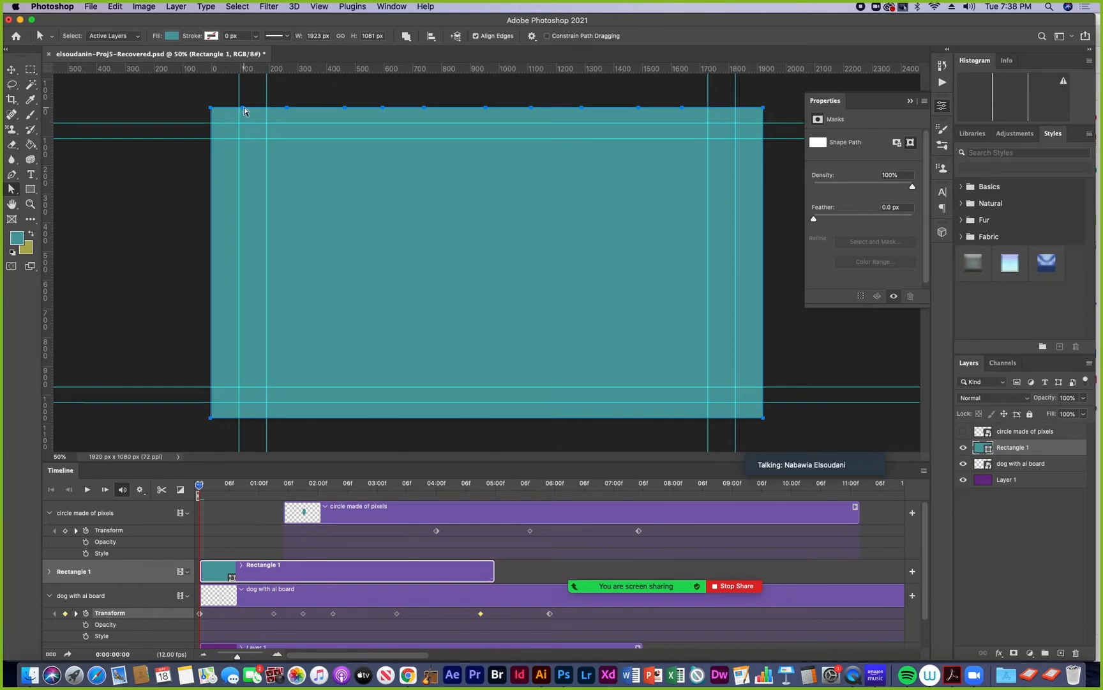
pyautogui.moveTo(243, 113); pyautogui.dragTo(273, 115)
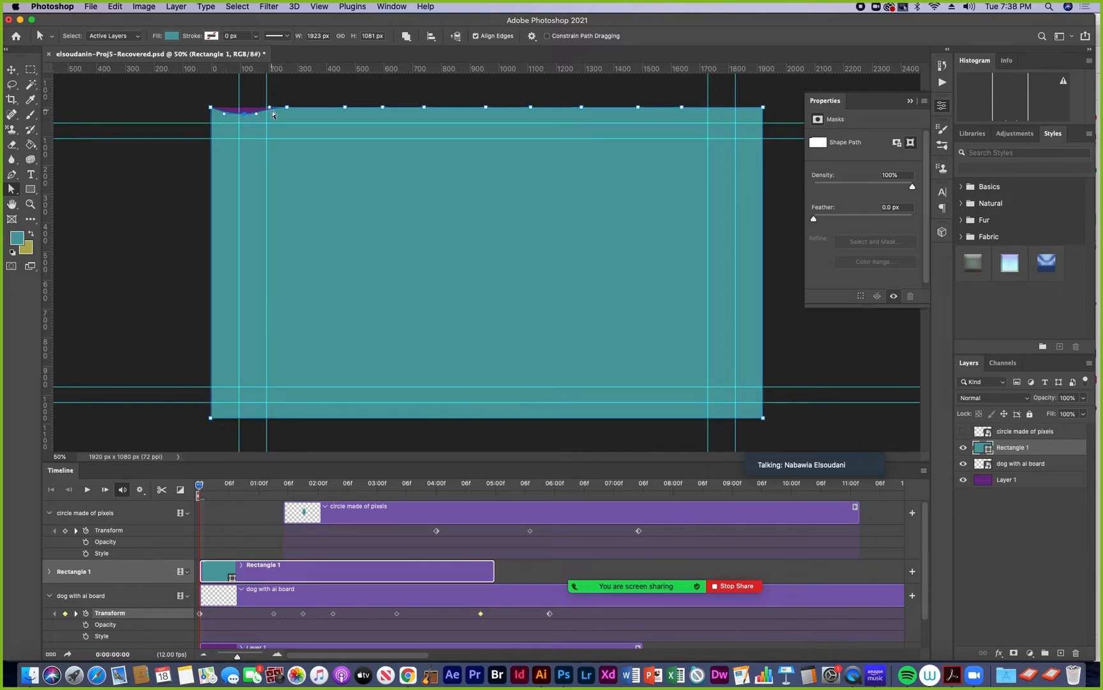
pyautogui.moveTo(344, 113); pyautogui.dragTo(346, 117)
pyautogui.moveTo(420, 112); pyautogui.dragTo(429, 117)
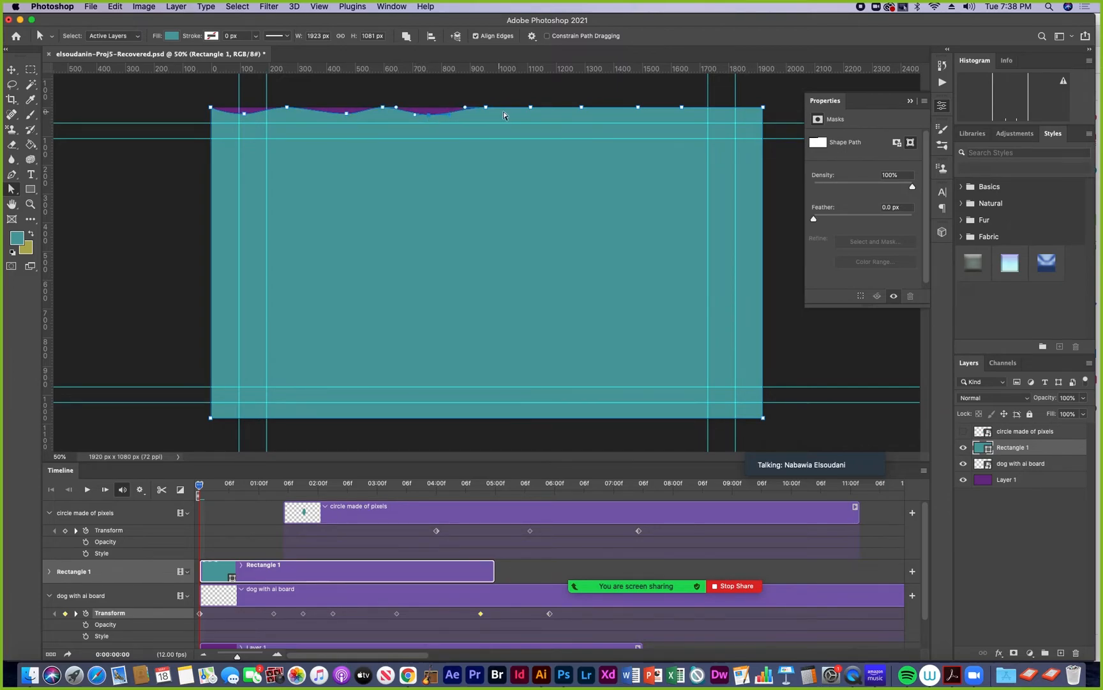
pyautogui.moveTo(537, 109); pyautogui.dragTo(534, 117)
pyautogui.moveTo(640, 112); pyautogui.dragTo(642, 117)
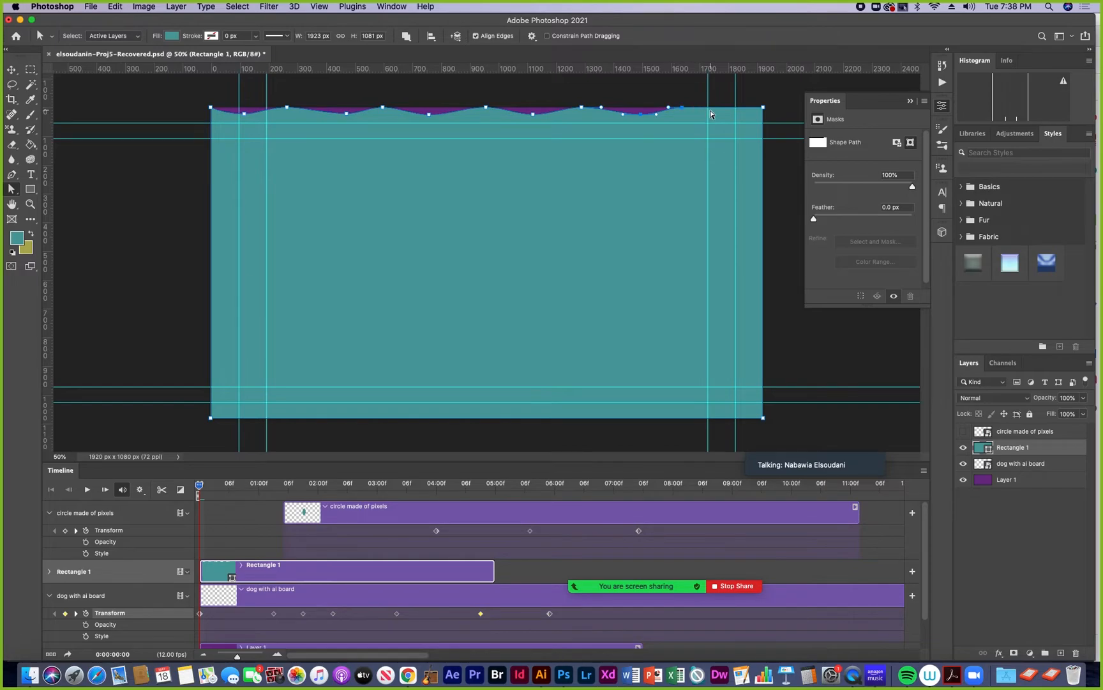
# Step: Add a last anchor point near the end of the teal shape's top edge and pull it slightly downward to finish the waves
pyautogui.click(12, 174)
pyautogui.click(722, 108)
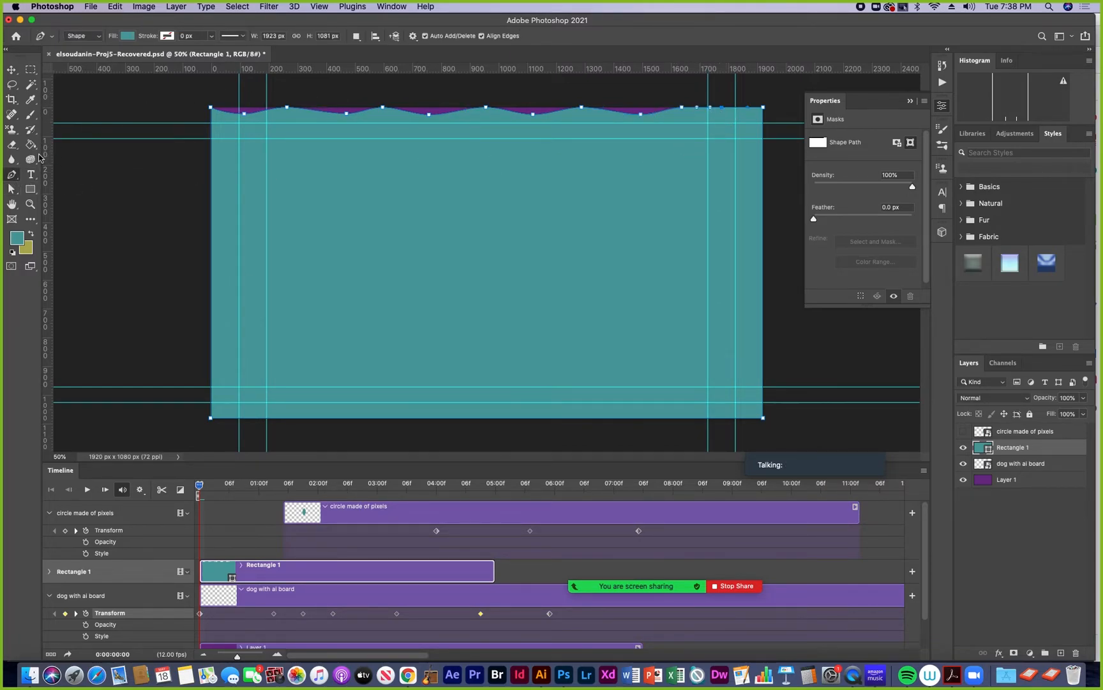
pyautogui.click(12, 190)
pyautogui.moveTo(723, 108); pyautogui.dragTo(725, 114)
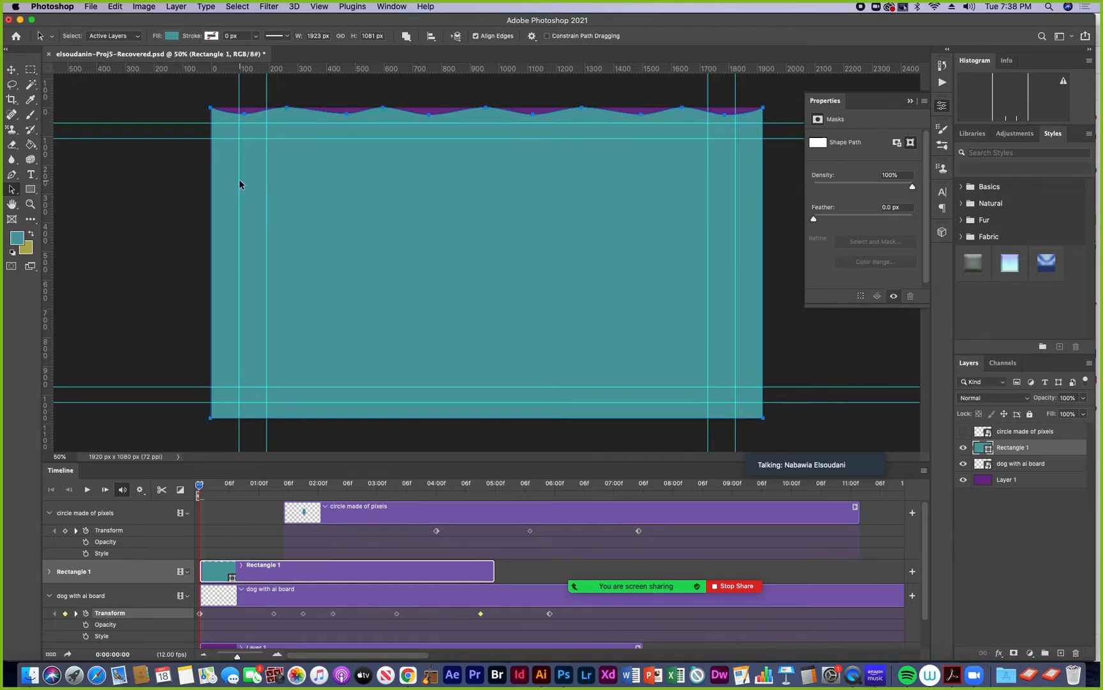
# Step: Try the Ice style, the blue style beside it and two Natural texture styles on the teal water shape
pyautogui.click(1011, 266)
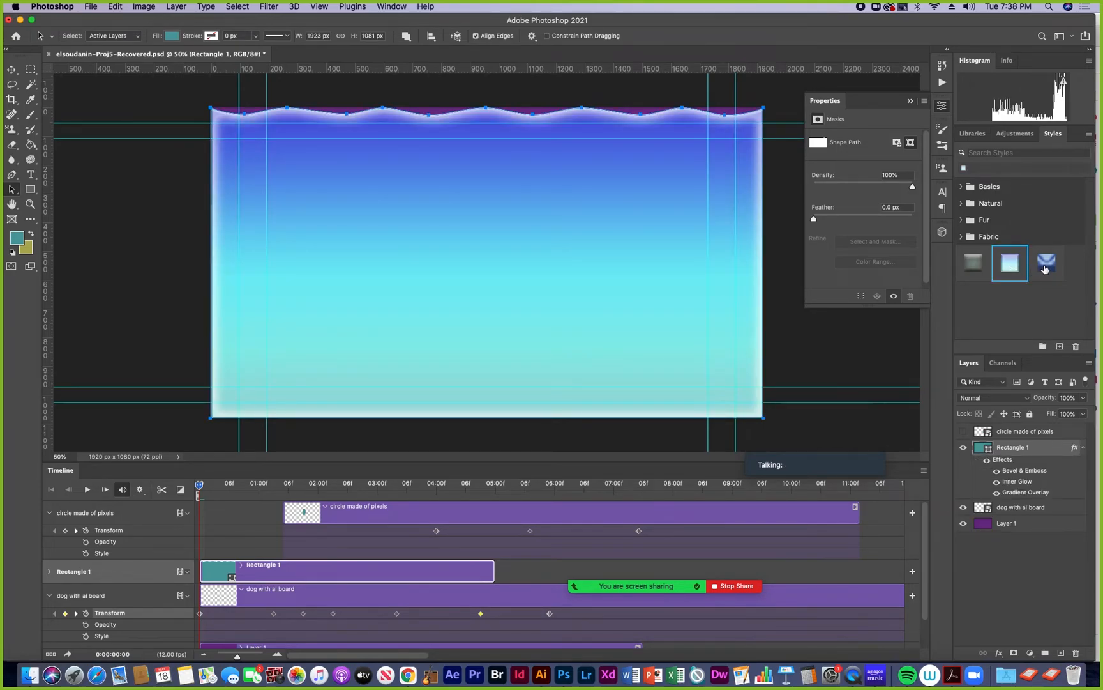
pyautogui.click(1045, 266)
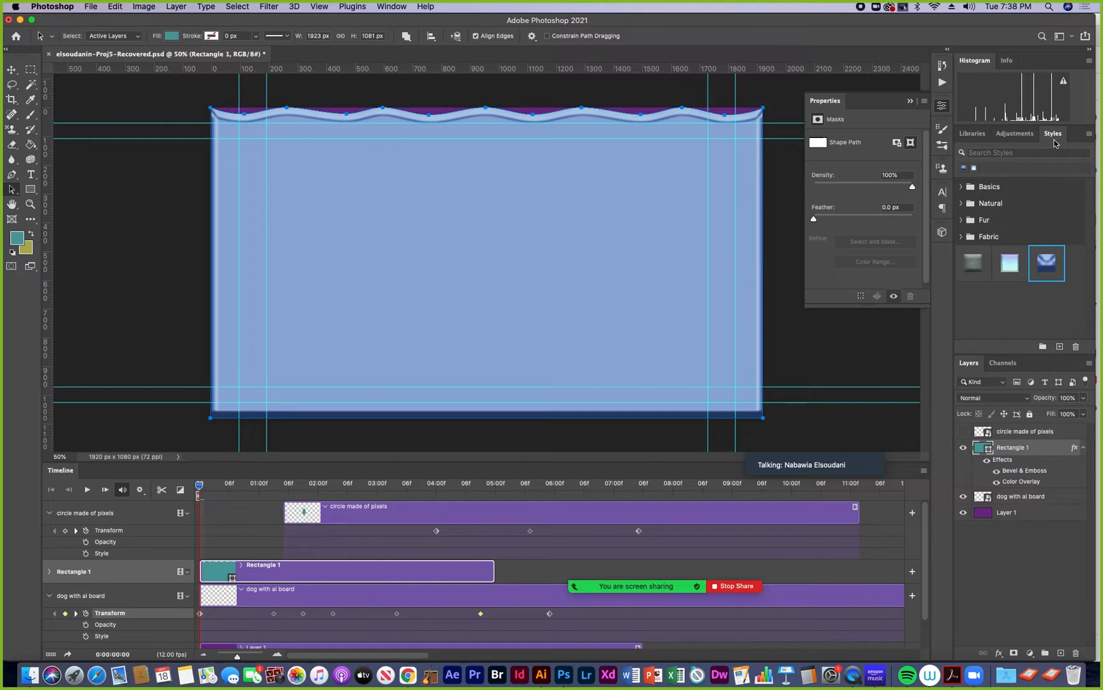
pyautogui.click(963, 203)
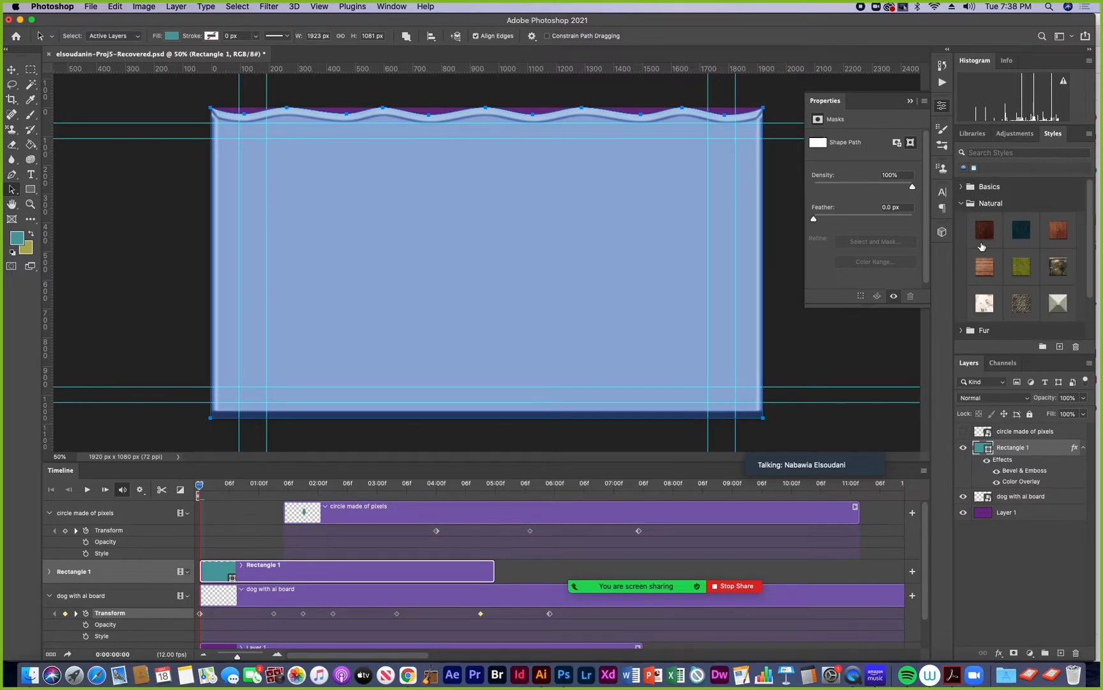
pyautogui.scroll(-1, 1033, 295)
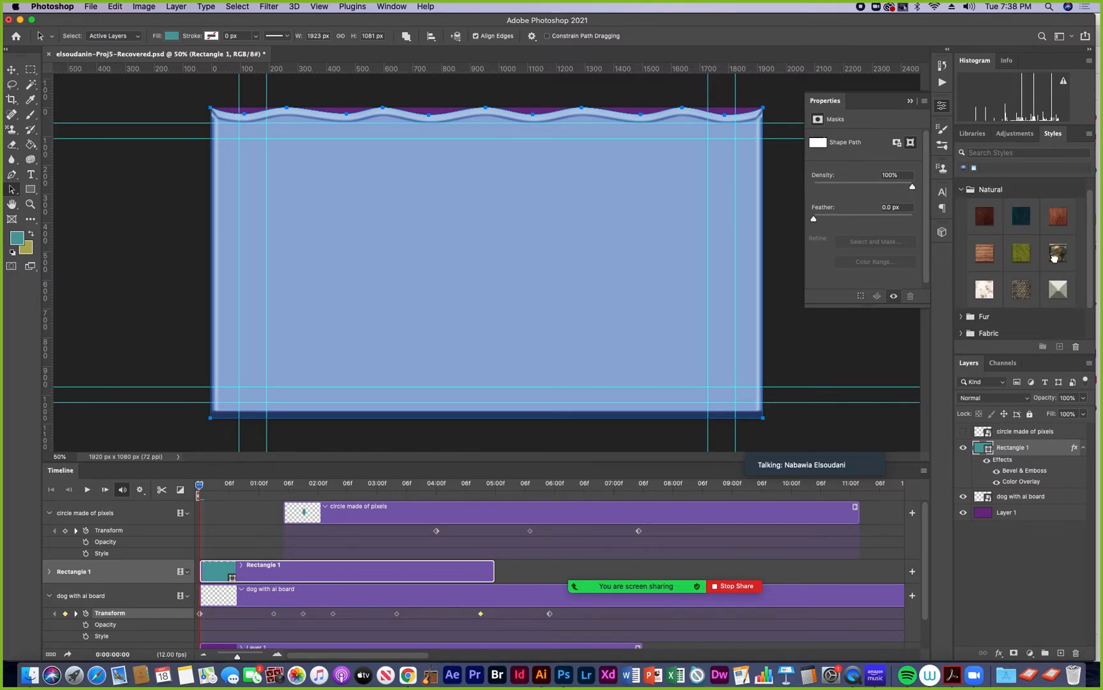
pyautogui.click(1056, 260)
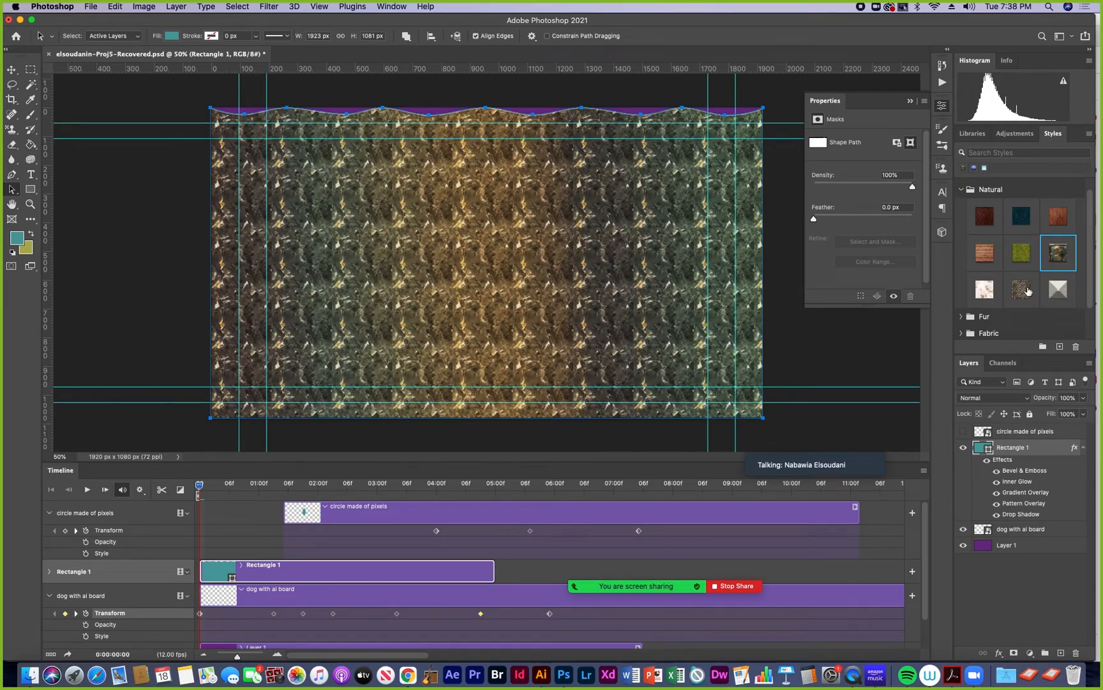
pyautogui.click(984, 291)
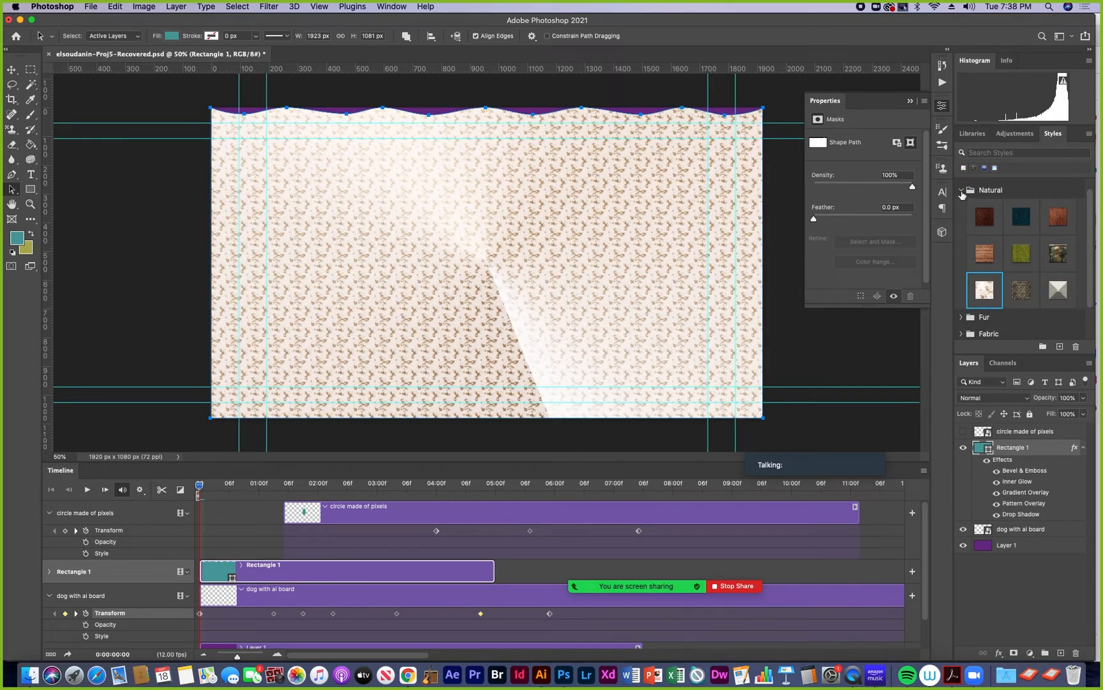
# Step: Browse the Basics, Natural and Fur style groups, compare Ice, and apply the dark blue beveled style beside it to the water shape
pyautogui.click(962, 190)
pyautogui.click(962, 186)
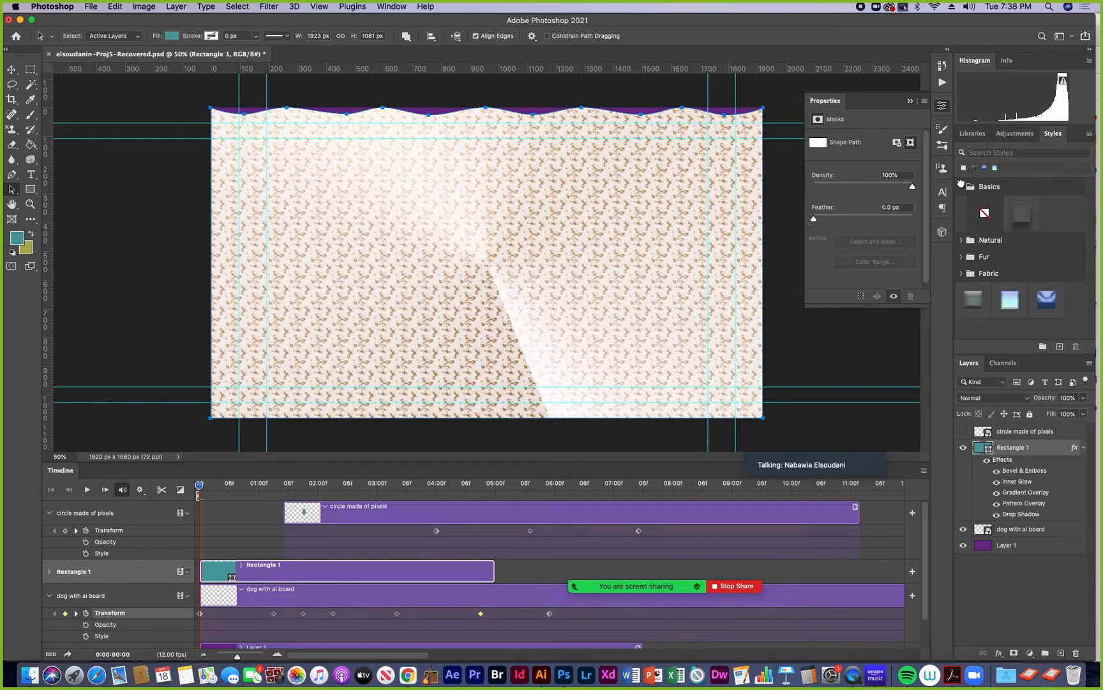
pyautogui.click(961, 187)
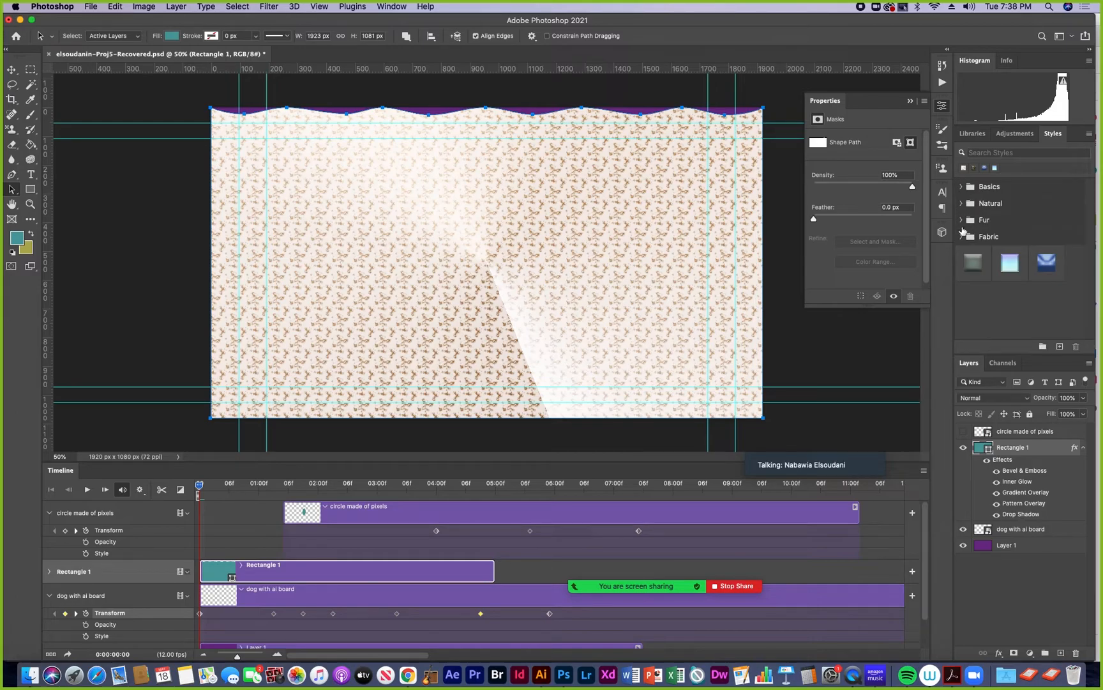
pyautogui.click(963, 203)
pyautogui.click(963, 203)
pyautogui.click(962, 221)
pyautogui.click(962, 220)
pyautogui.click(1010, 267)
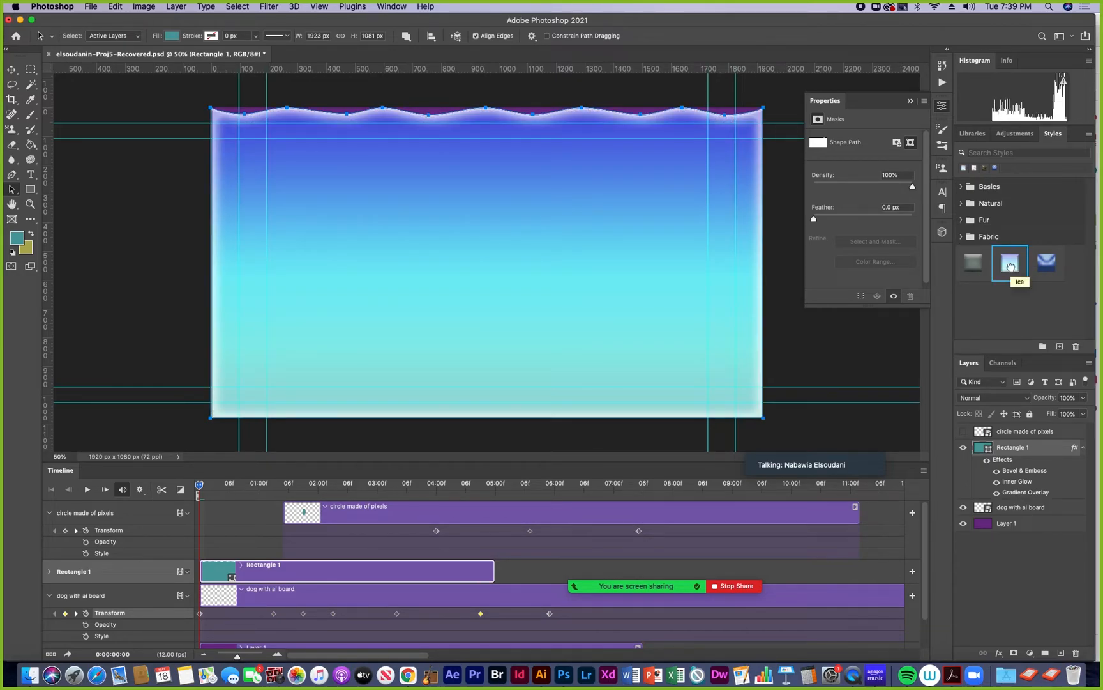
pyautogui.click(1048, 264)
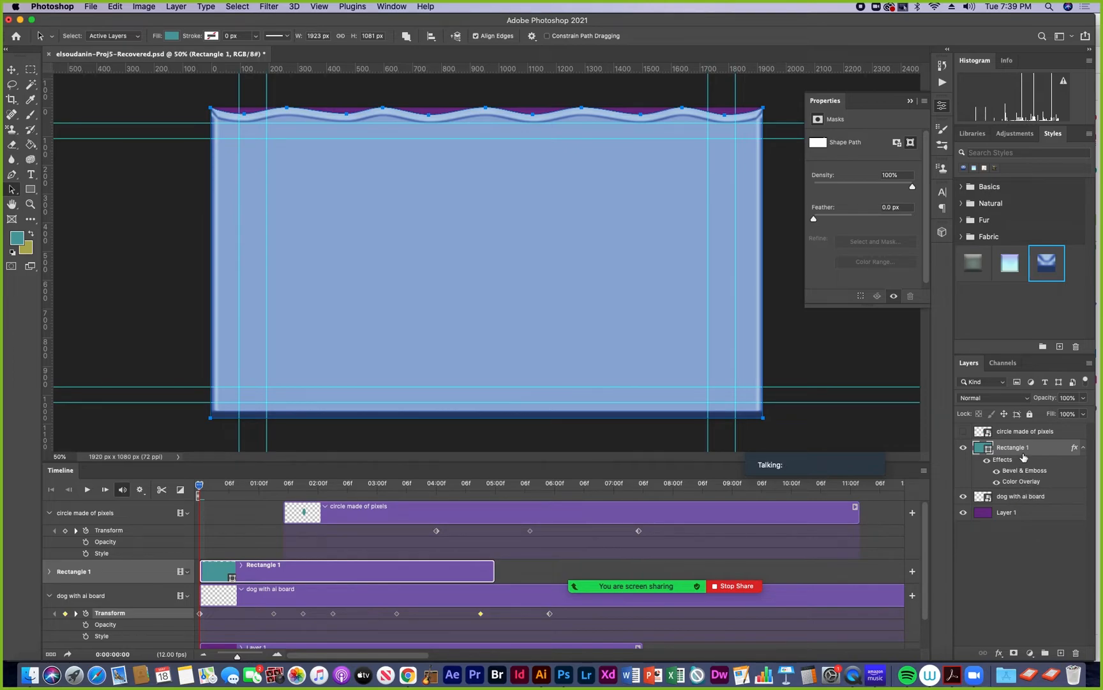
pyautogui.doubleClick(1048, 449)
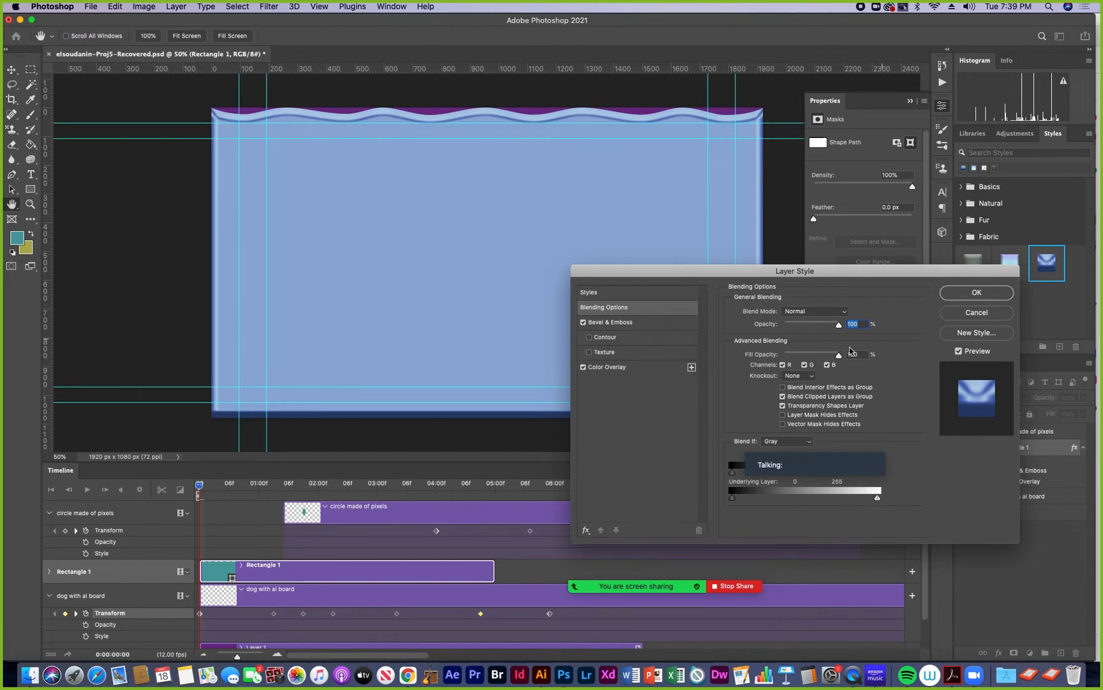
pyautogui.click(692, 367)
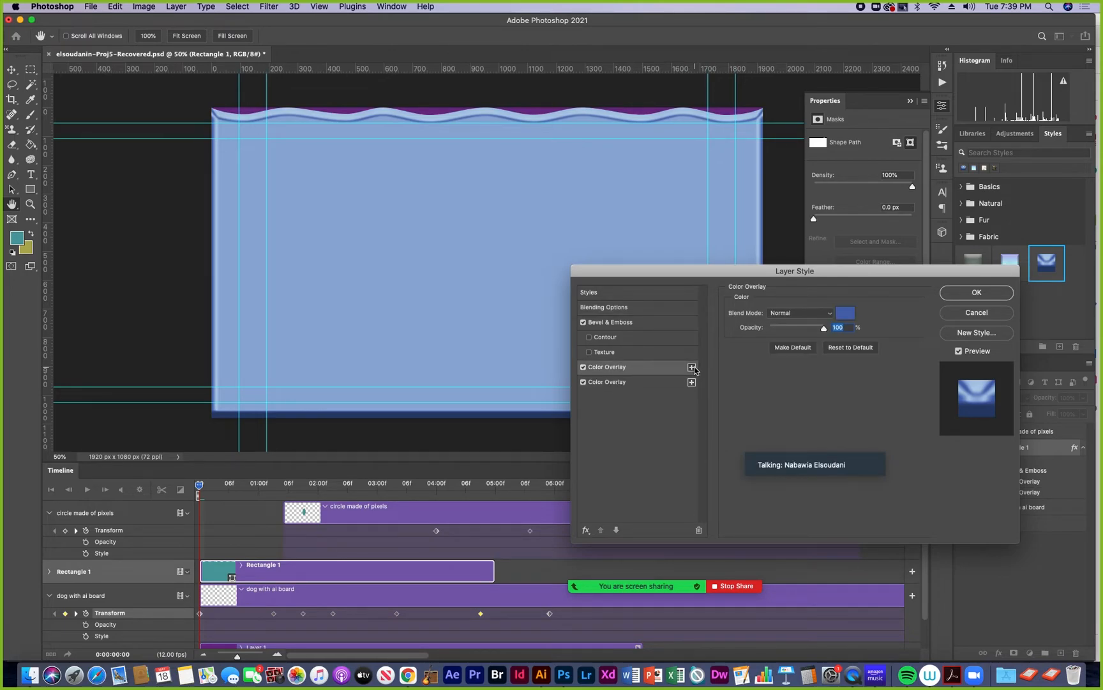
pyautogui.click(643, 382)
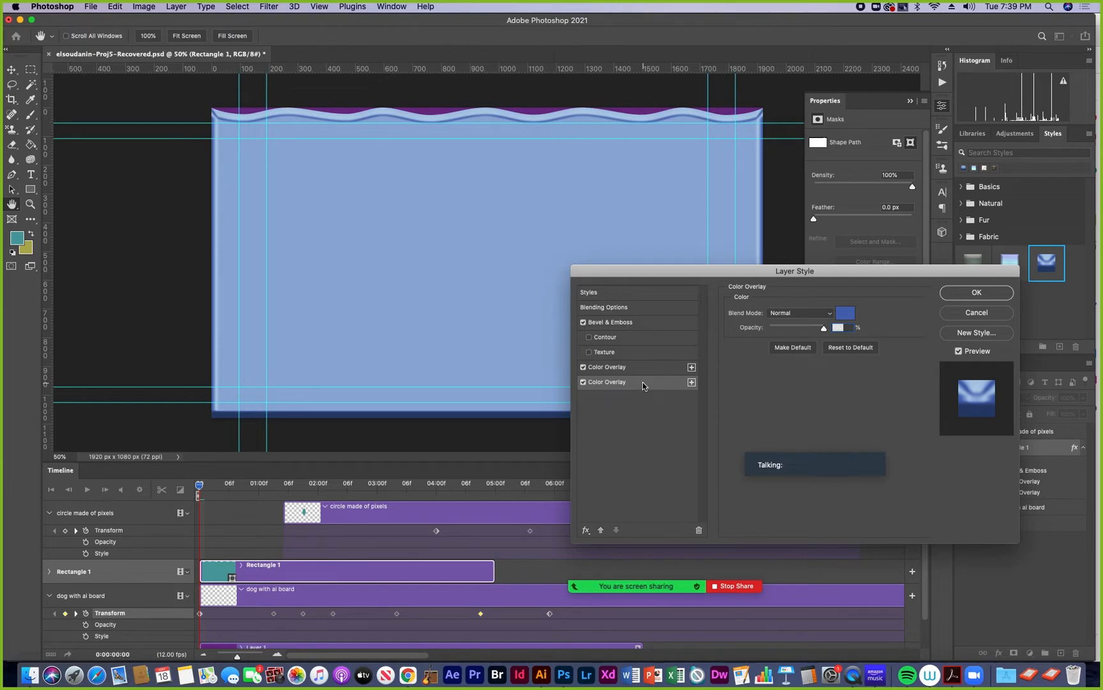
pyautogui.click(975, 313)
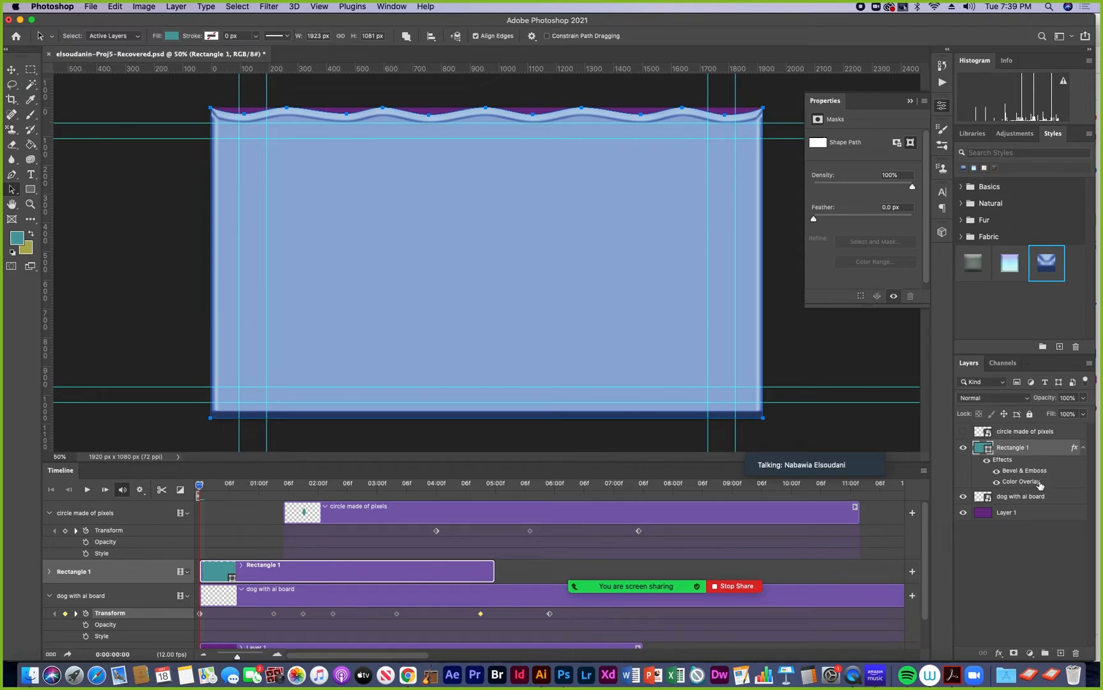
# Step: Add a Gradient Overlay effect to the Rectangle 1 layer and turn off its Color Overlay
pyautogui.click(1000, 653)
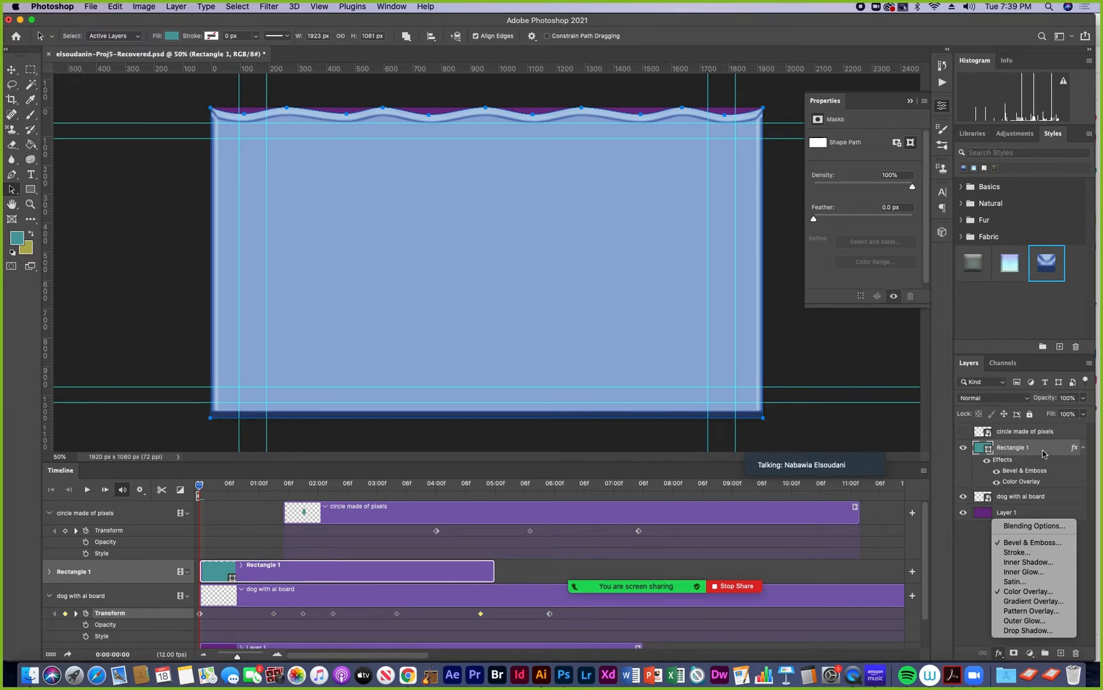
pyautogui.click(1025, 601)
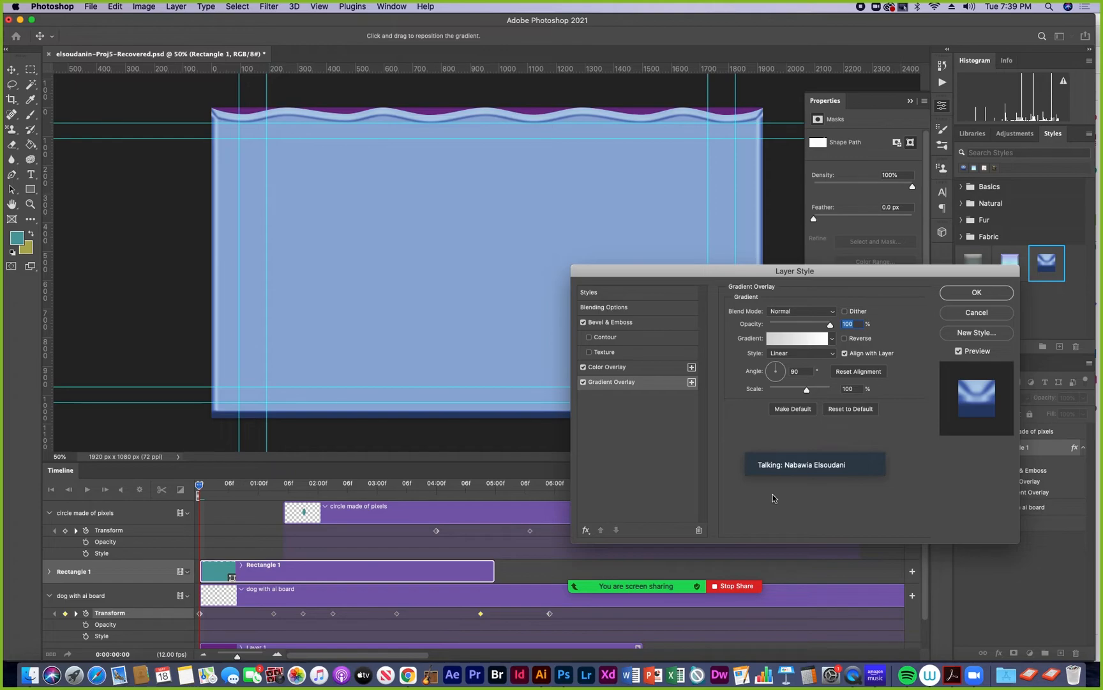
pyautogui.click(584, 368)
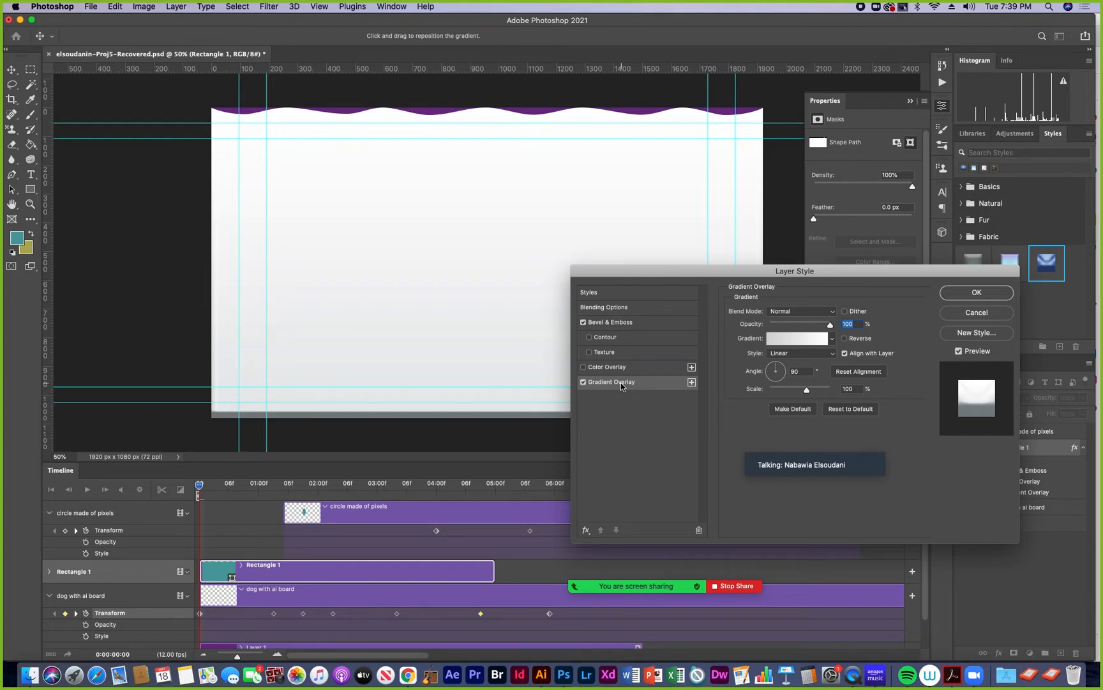
# Step: Preview several Blues gradient presets on the water shape's Gradient Overlay and choose Blue_21
pyautogui.click(799, 339)
pyautogui.click(474, 455)
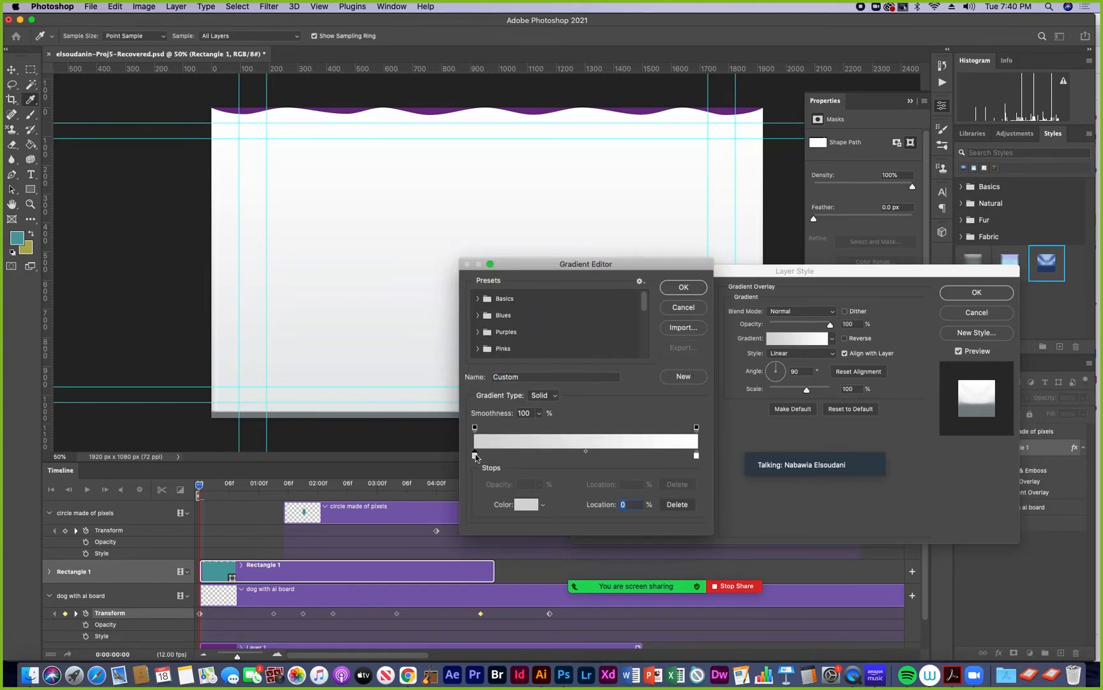
pyautogui.click(479, 314)
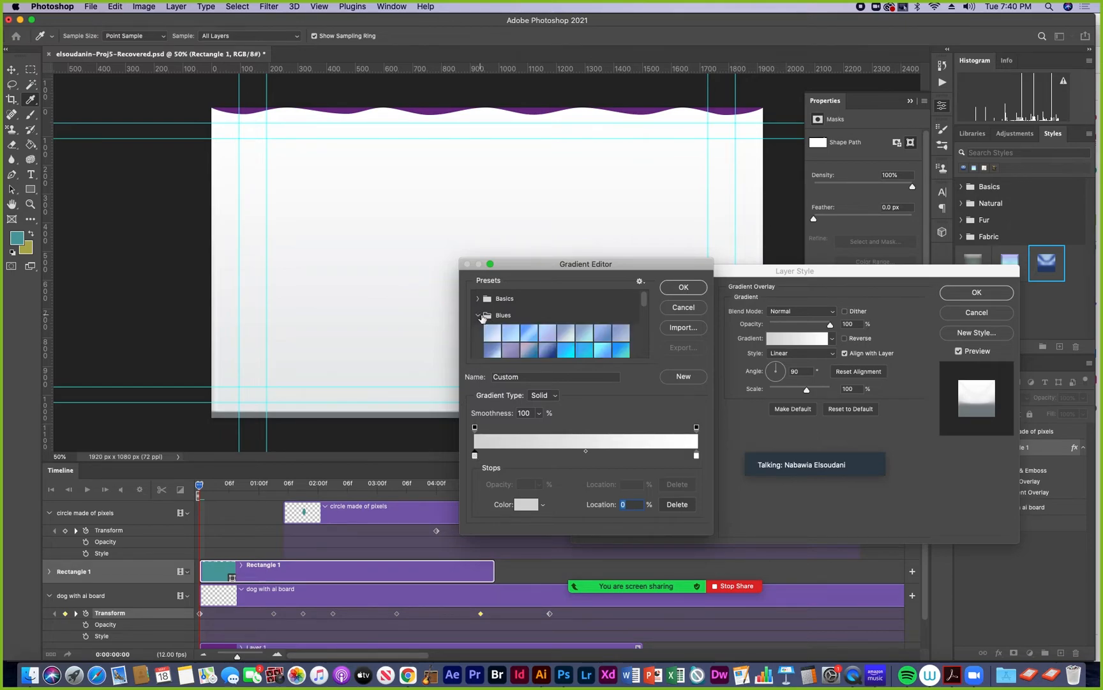
pyautogui.click(536, 347)
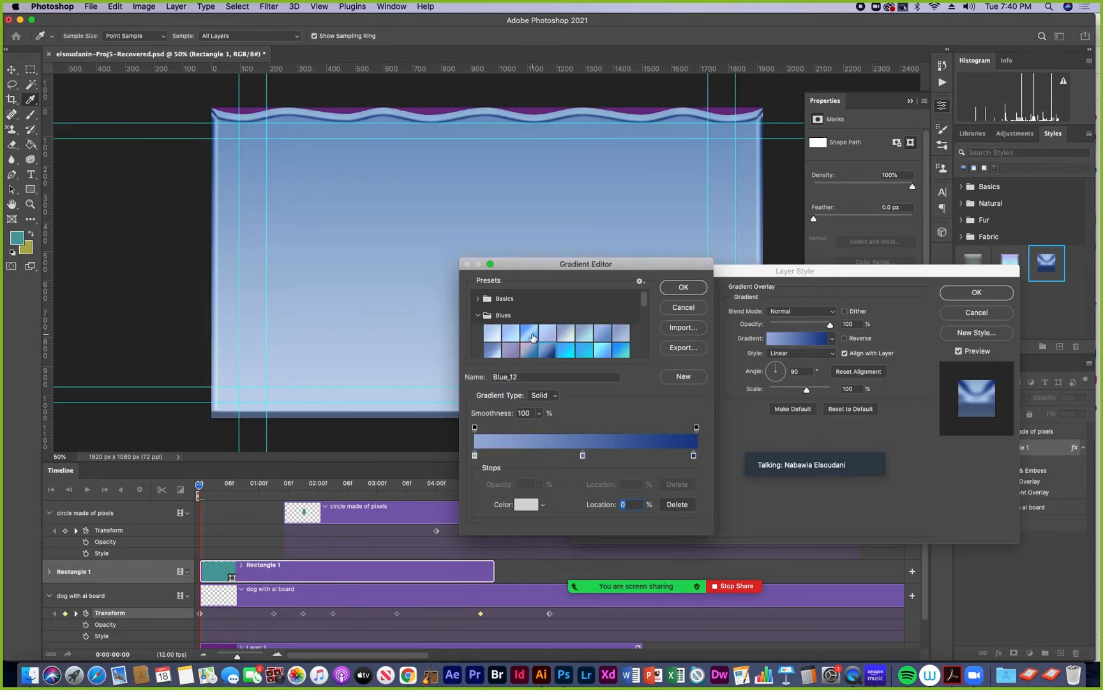
pyautogui.click(533, 336)
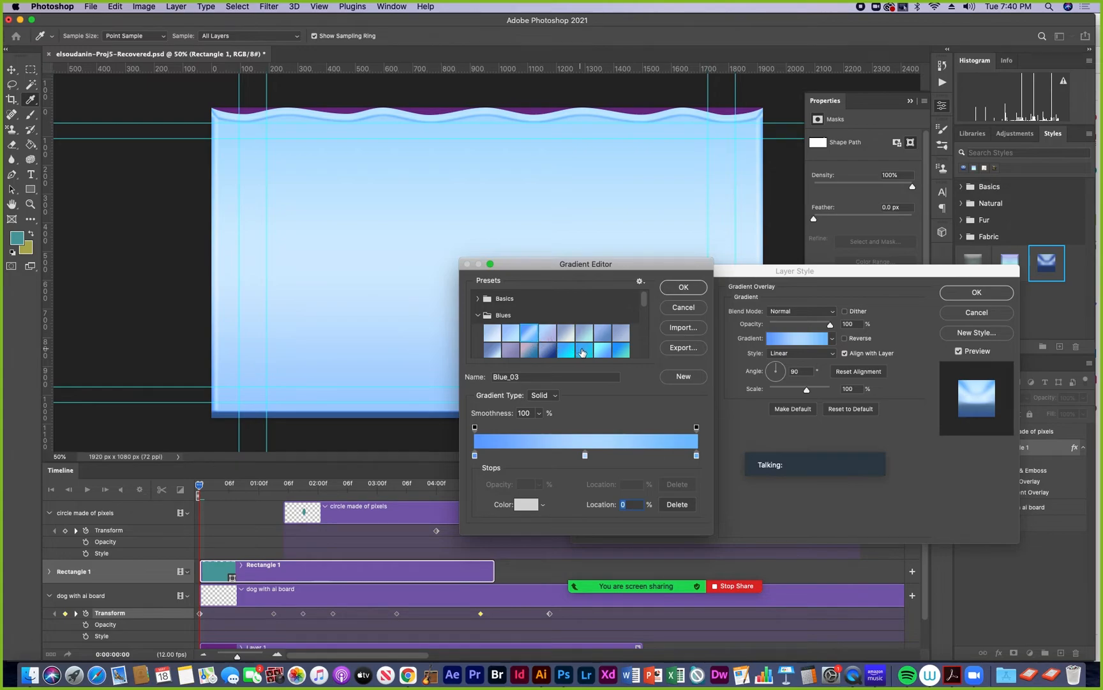
pyautogui.click(604, 350)
pyautogui.click(624, 351)
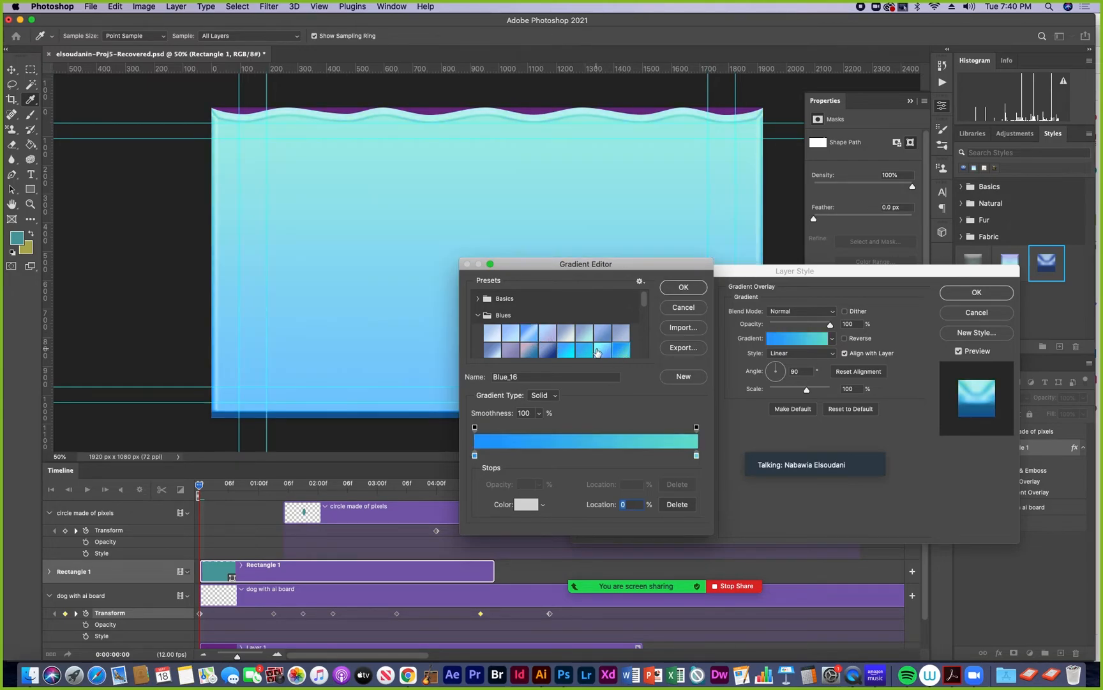
pyautogui.scroll(-3, 580, 348)
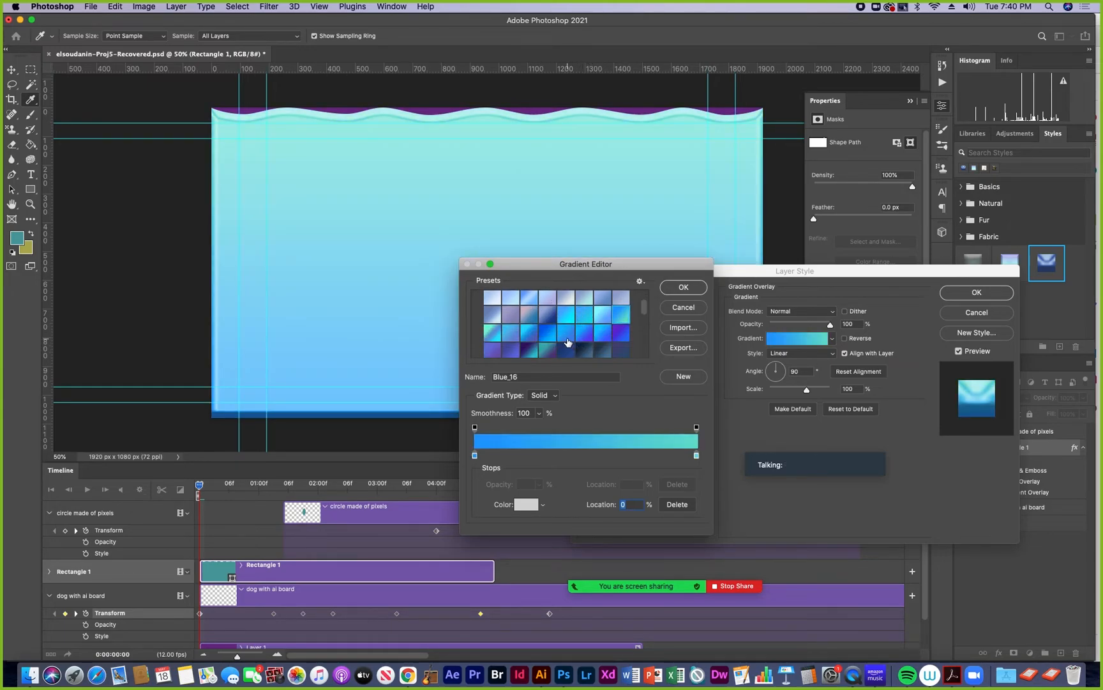
pyautogui.click(491, 333)
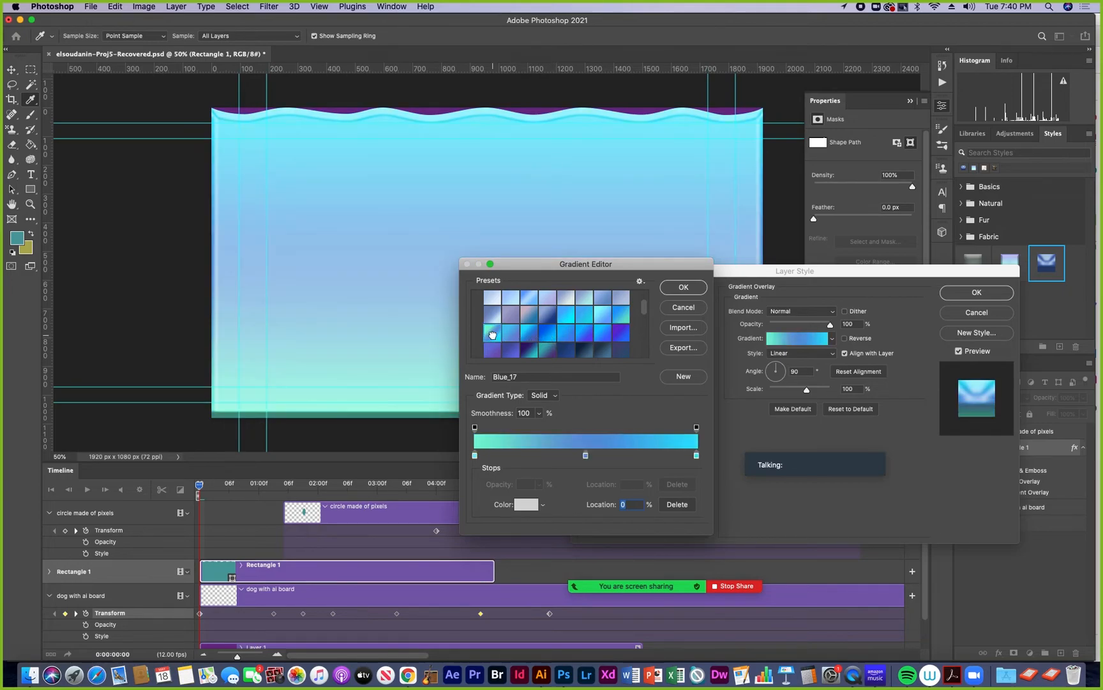
pyautogui.click(527, 334)
pyautogui.click(528, 348)
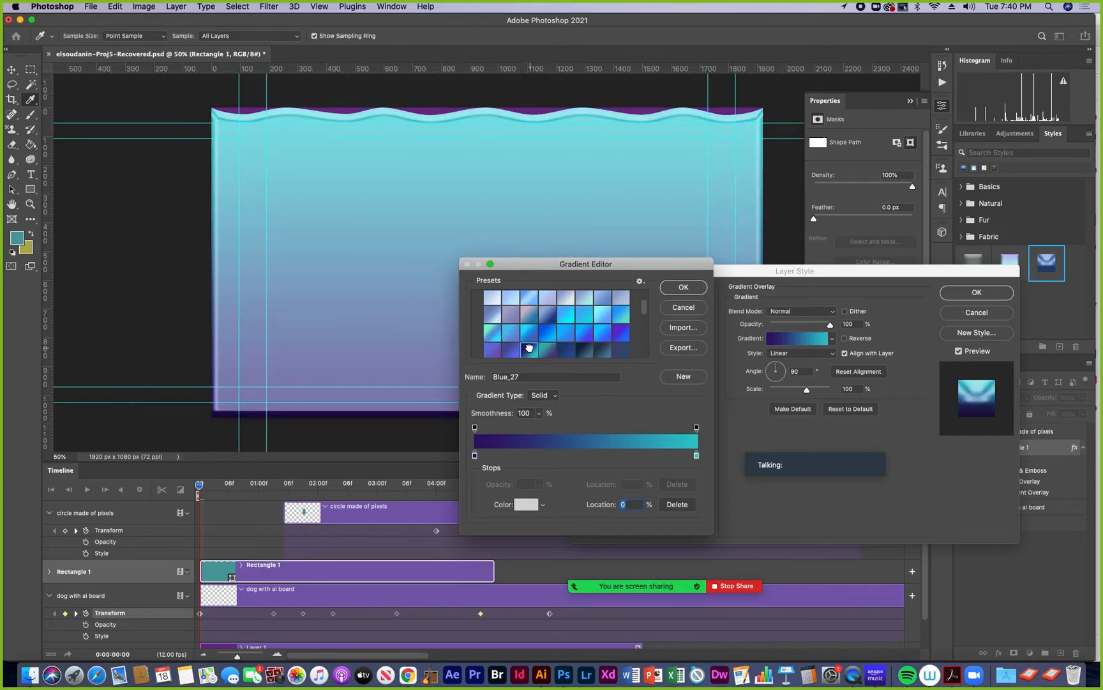
pyautogui.click(564, 349)
pyautogui.click(567, 333)
pyautogui.click(584, 332)
pyautogui.click(569, 332)
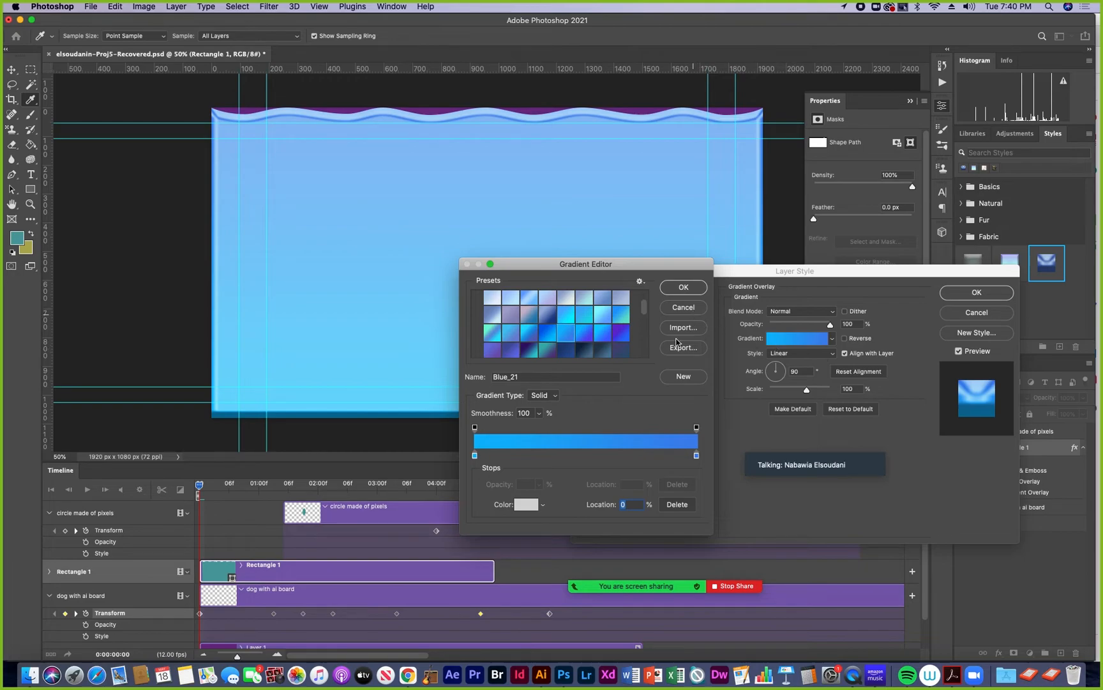
# Step: Add a color stop at 50% in the overlay gradient and color it medium green
pyautogui.click(586, 456)
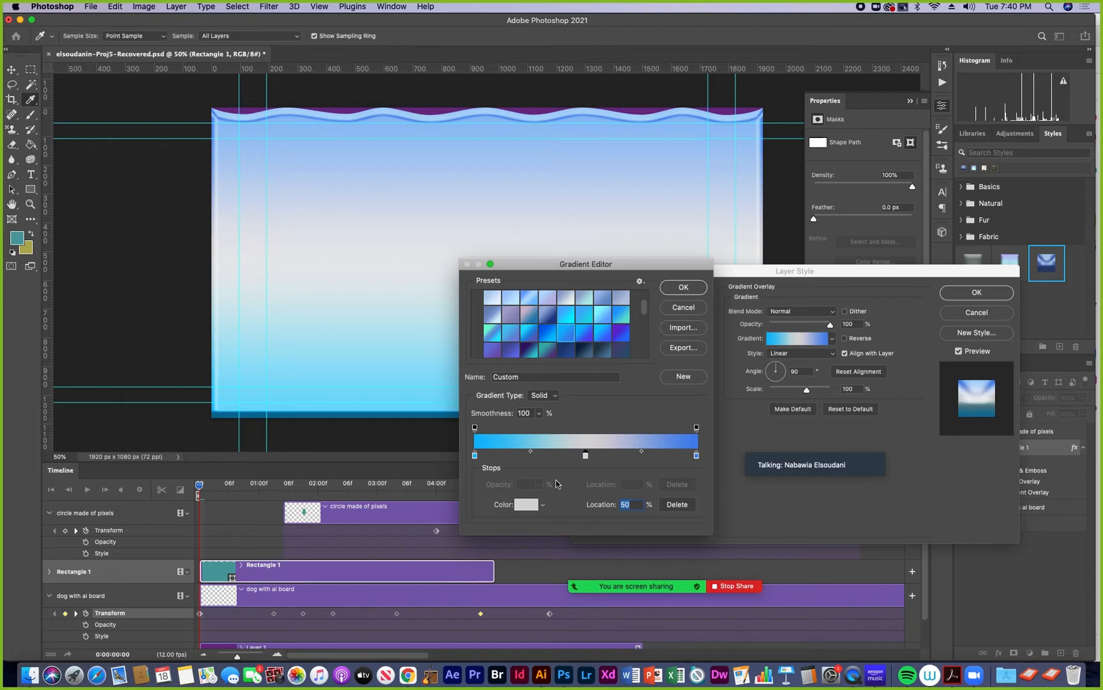
pyautogui.click(526, 509)
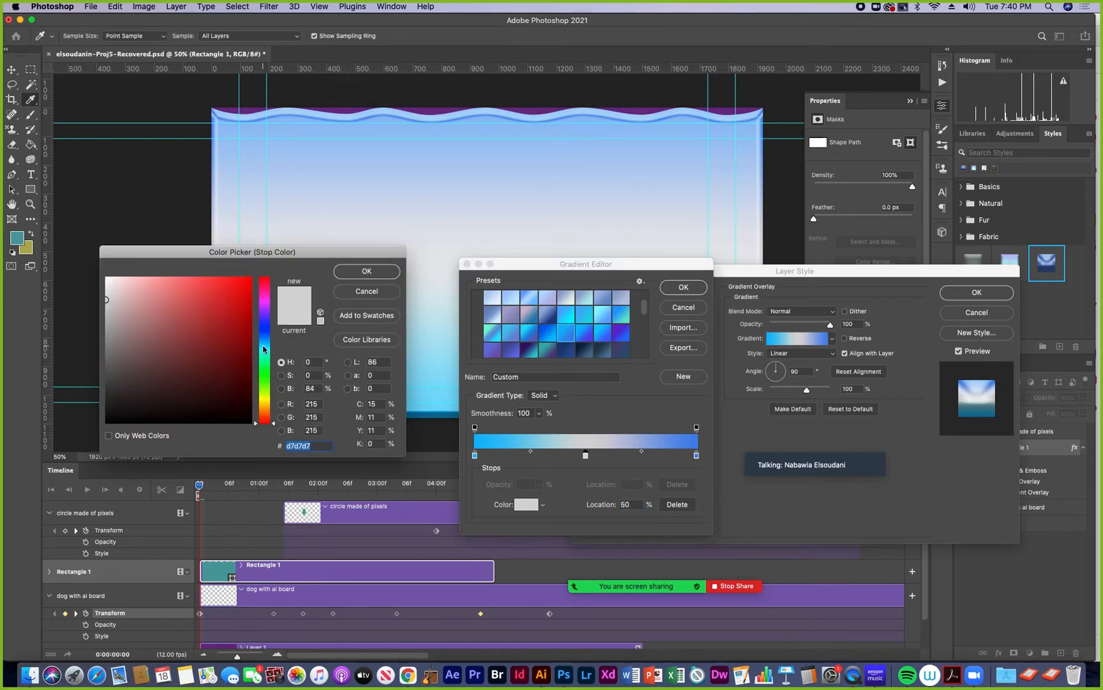
pyautogui.moveTo(263, 349); pyautogui.dragTo(263, 359)
pyautogui.click(216, 345)
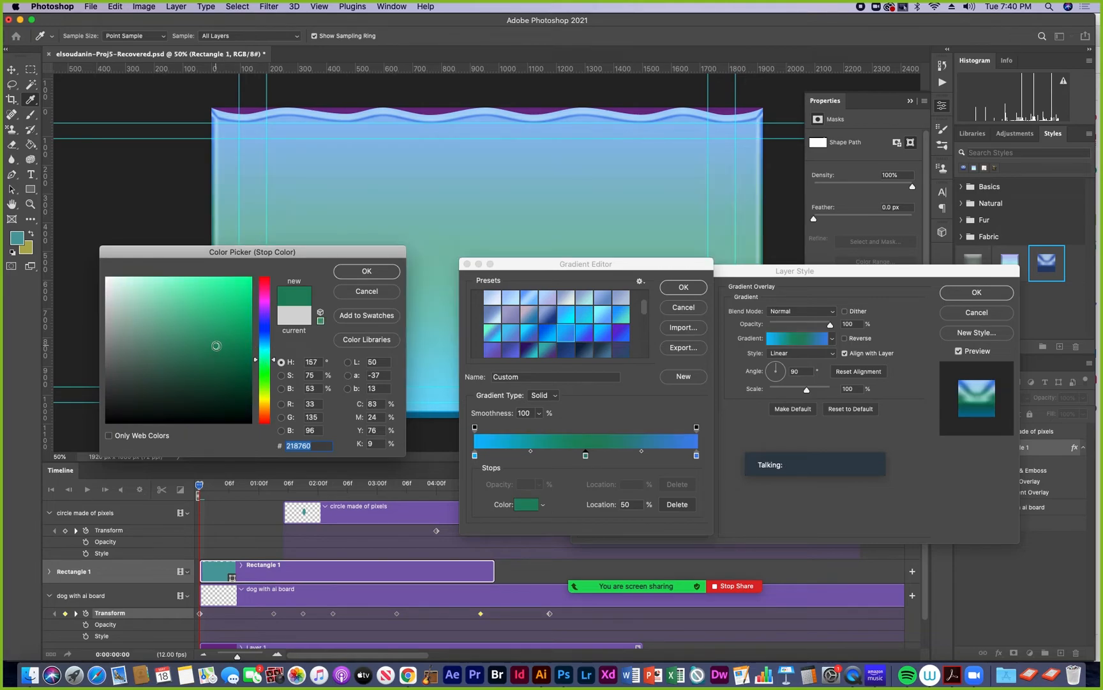
pyautogui.moveTo(219, 317)
pyautogui.mouseDown()
pyautogui.moveTo(222, 295)
pyautogui.moveTo(225, 308)
pyautogui.mouseUp()
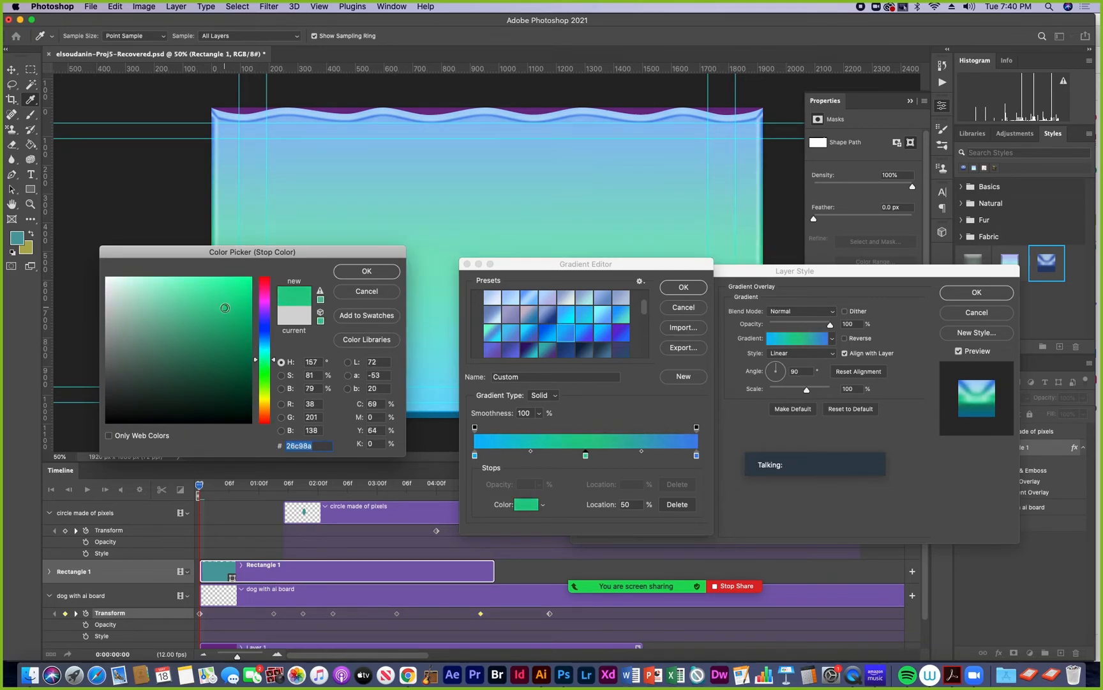
pyautogui.click(365, 272)
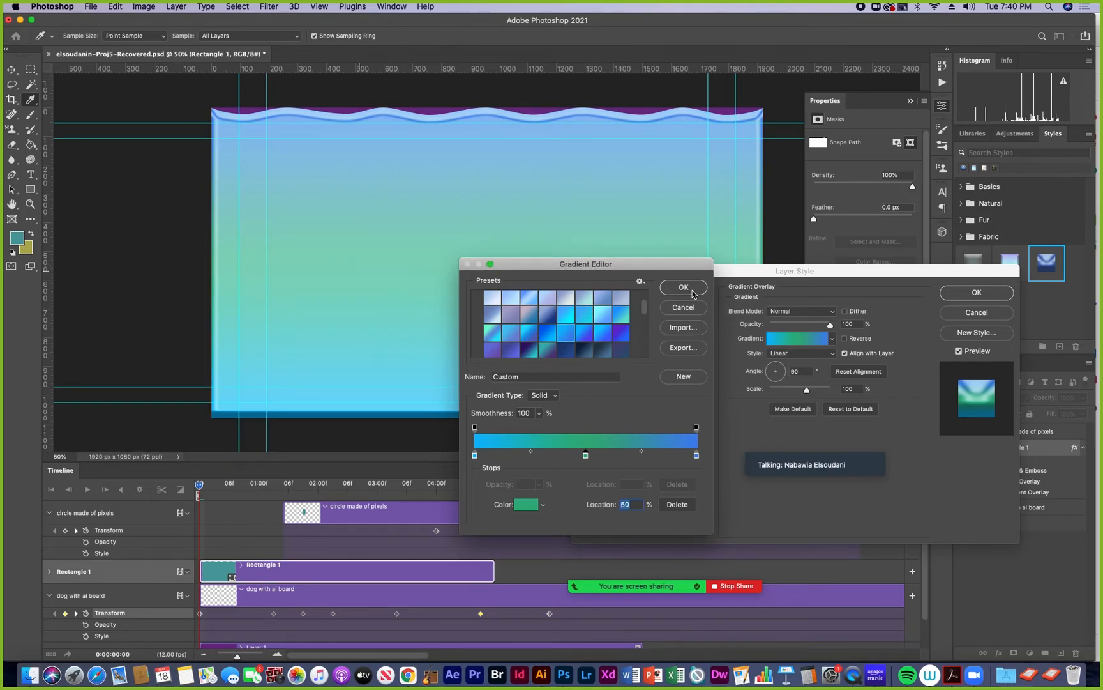
# Step: Shift the overlay gradient's green stop toward the light blue end and add a dark blue #216fa6 stop at 59%
pyautogui.moveTo(641, 451); pyautogui.dragTo(618, 453)
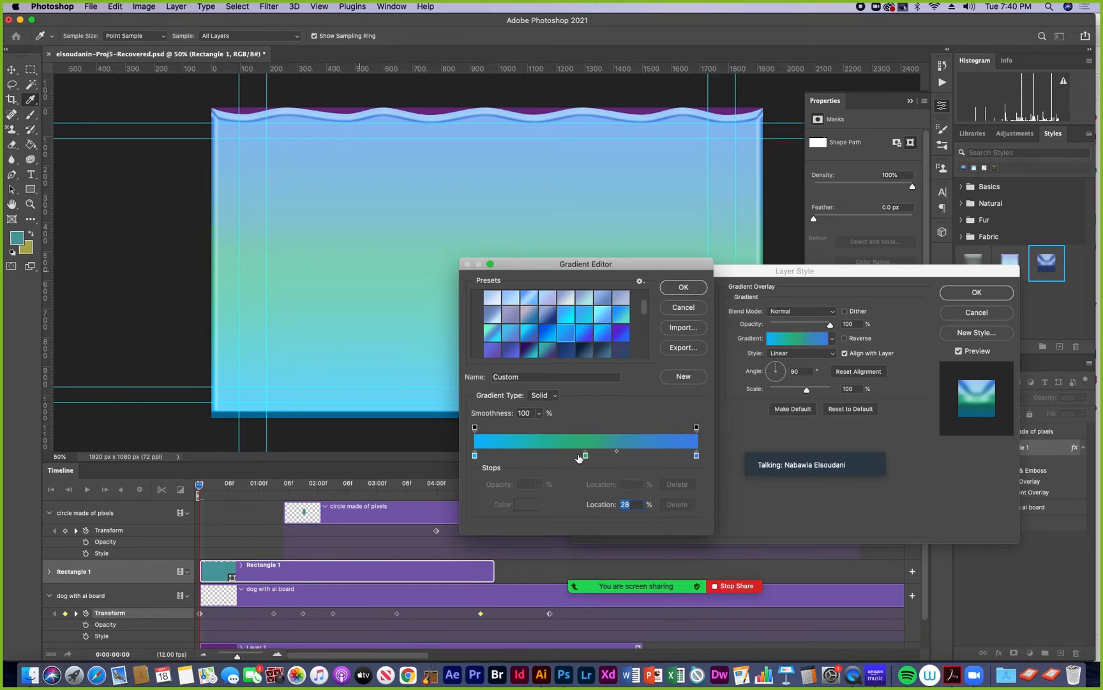
pyautogui.moveTo(586, 455)
pyautogui.mouseDown()
pyautogui.moveTo(574, 457)
pyautogui.moveTo(591, 452)
pyautogui.mouseUp()
pyautogui.click(606, 458)
pyautogui.click(527, 507)
pyautogui.click(262, 340)
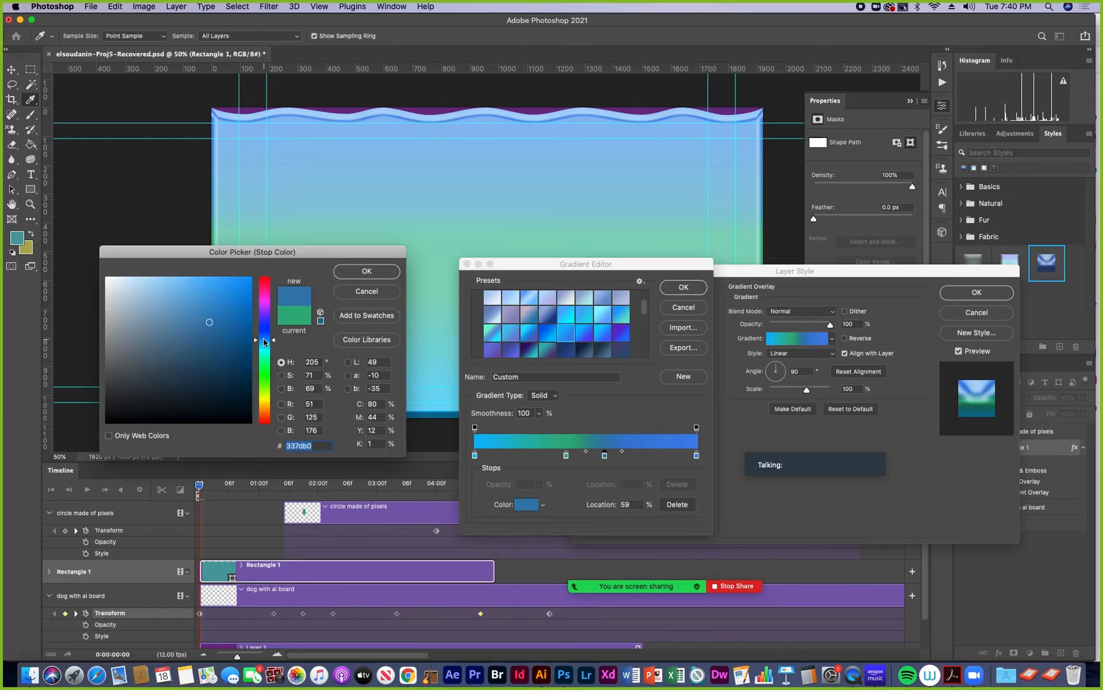
pyautogui.click(223, 328)
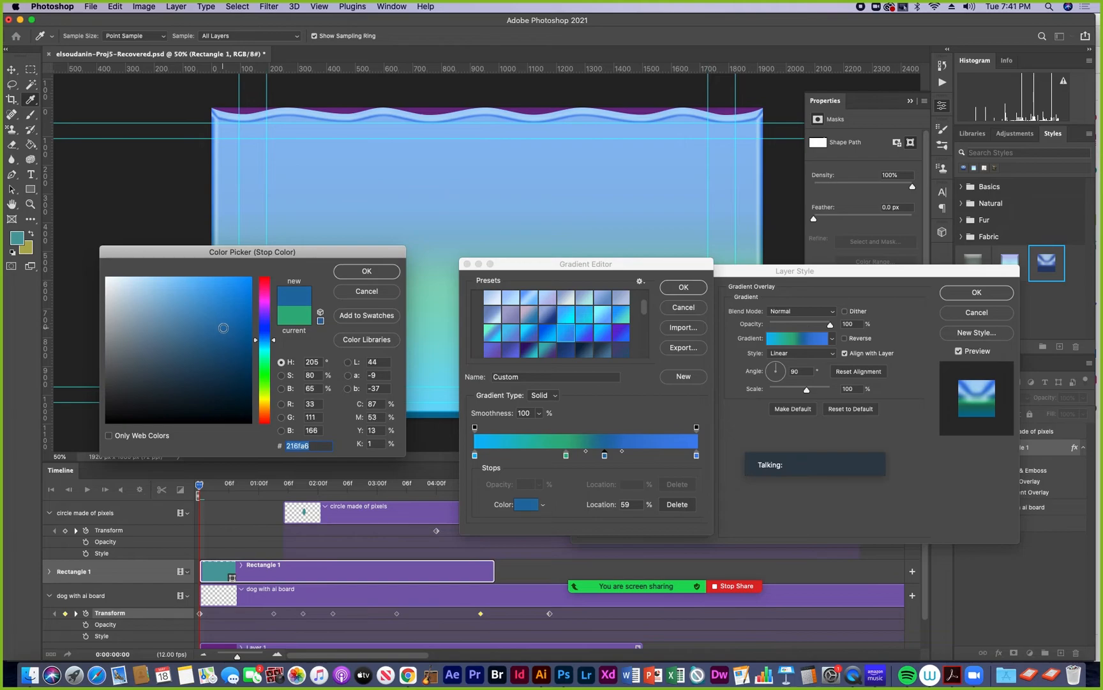
pyautogui.click(367, 271)
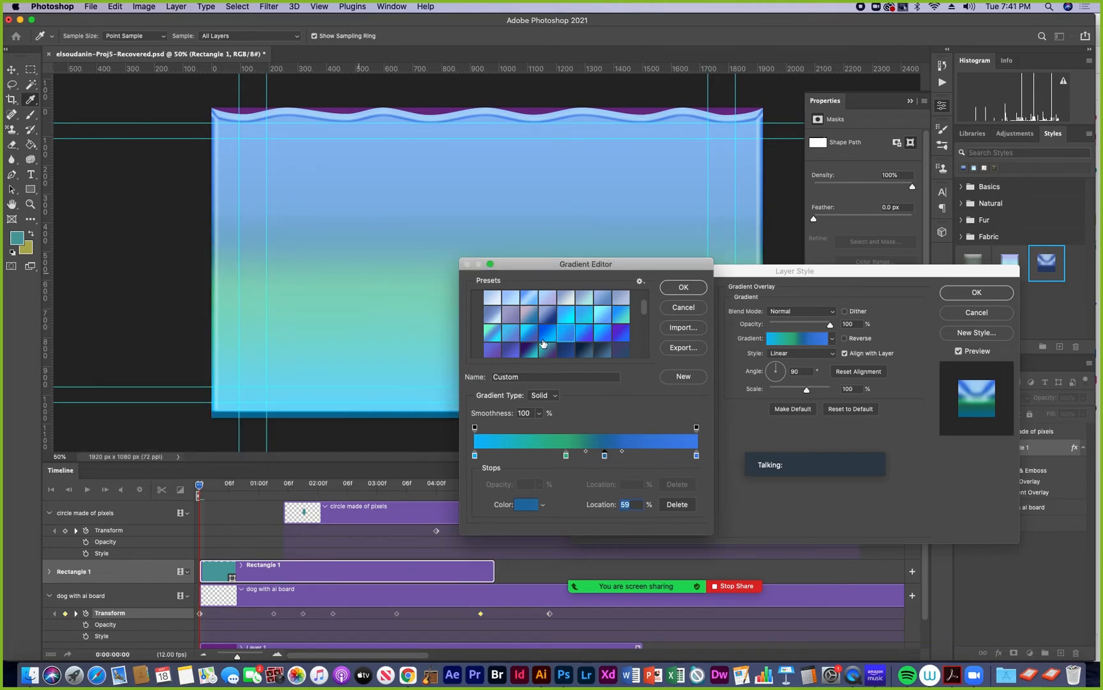
pyautogui.click(677, 288)
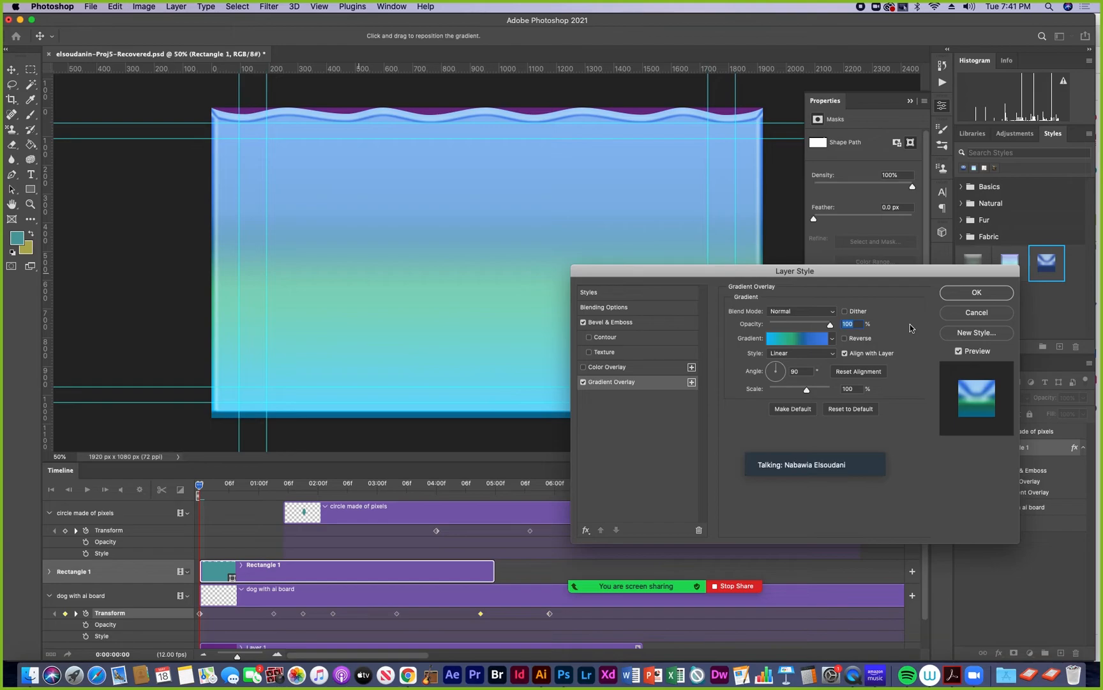
pyautogui.click(977, 293)
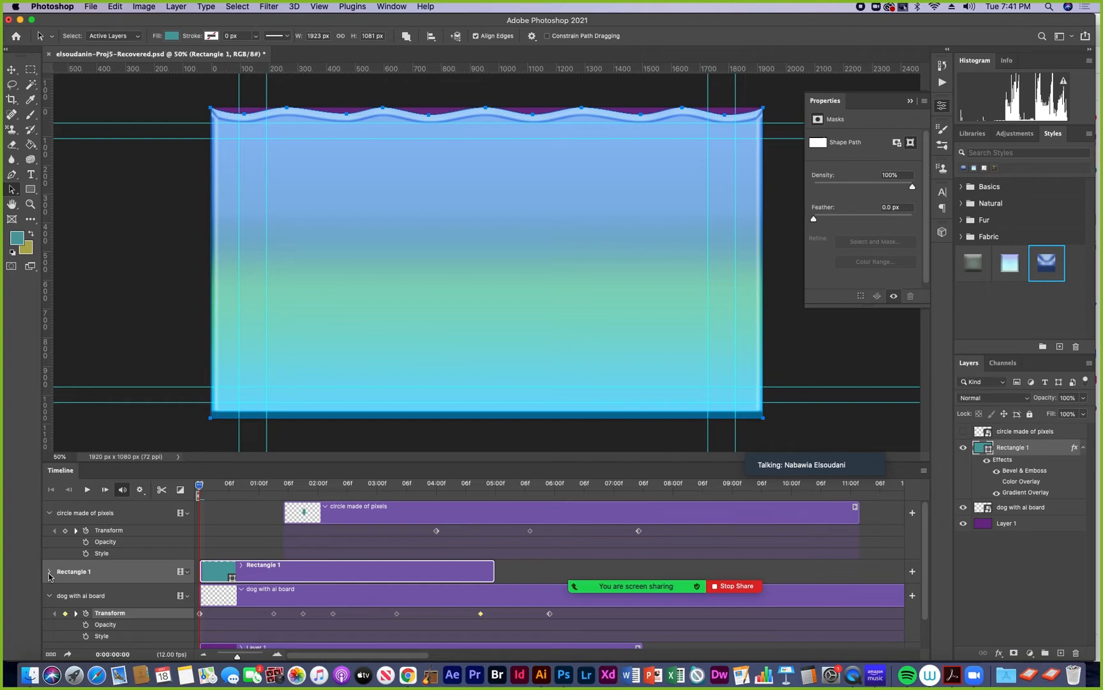
# Step: Rename the Rectangle 1 layer as water
pyautogui.doubleClick(1012, 448)
pyautogui.write('water')
pyautogui.press('Return')
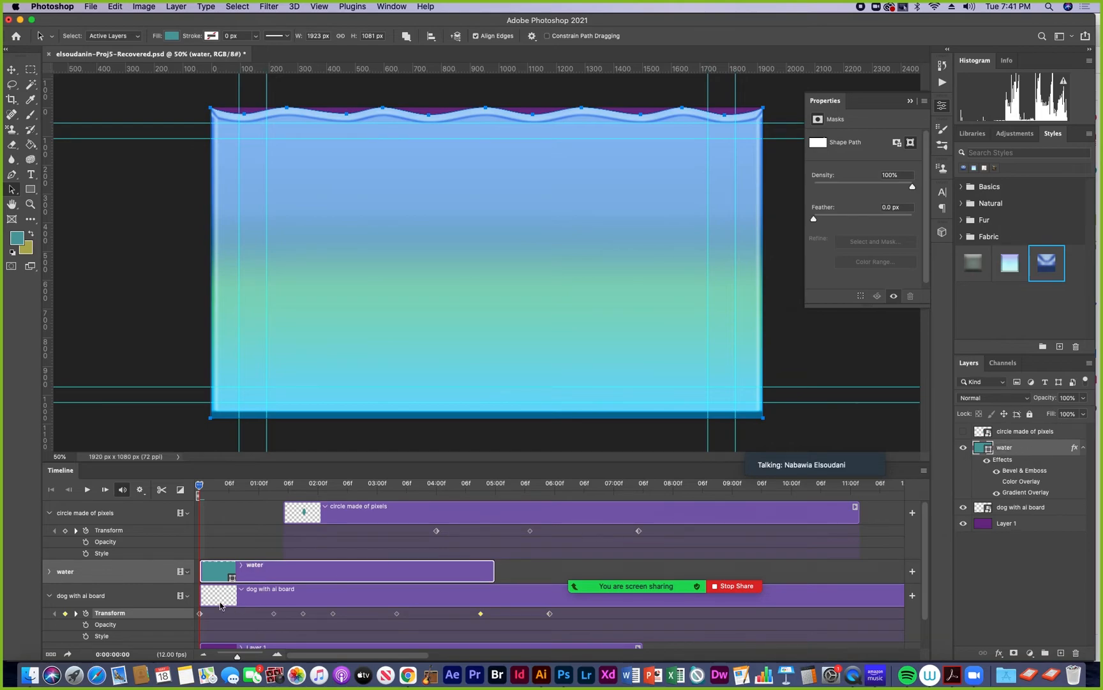
# Step: Move the water shape down just below the canvas and enable Vector Mask Position keyframes at 0:00:00:00
pyautogui.click(50, 573)
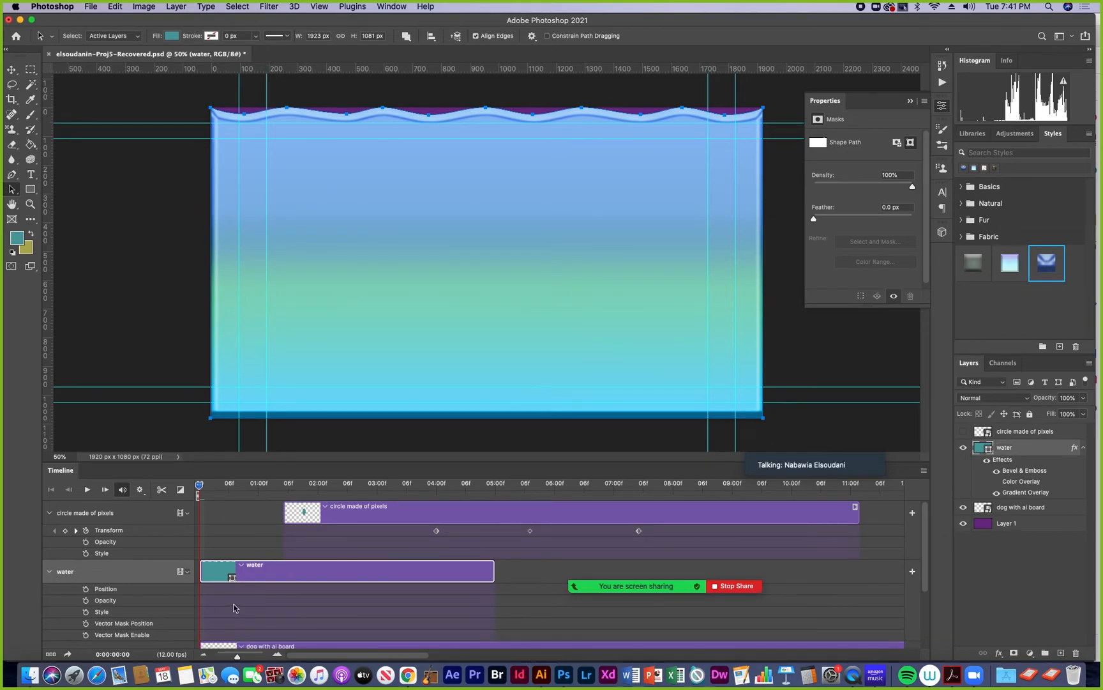
pyautogui.scroll(-3, 223, 612)
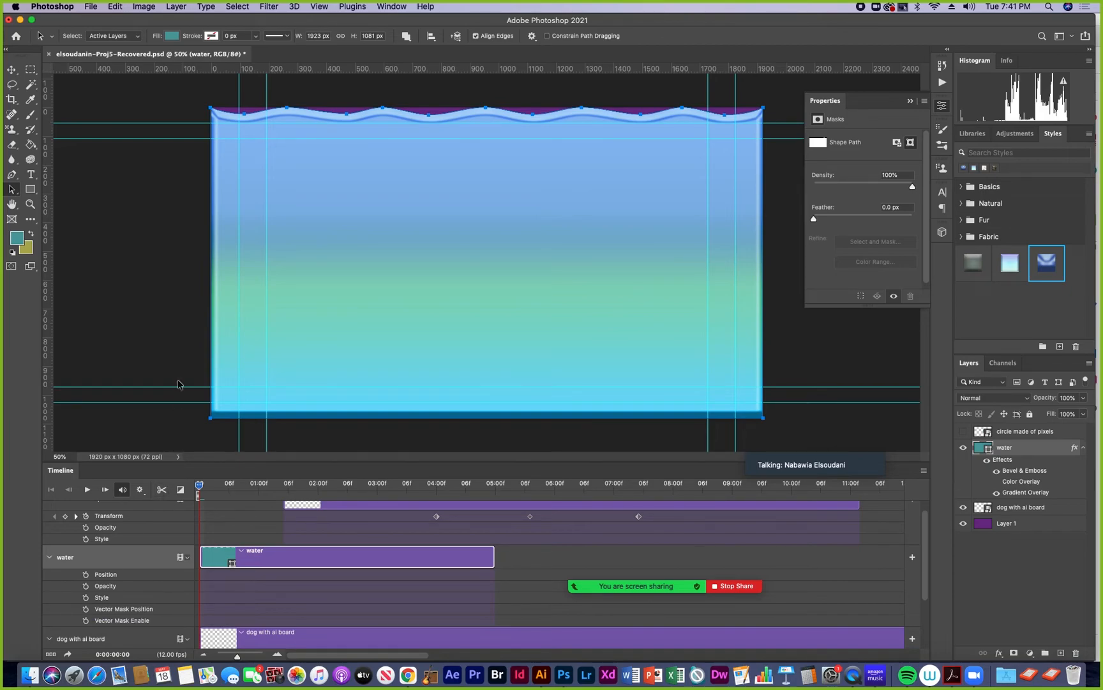
pyautogui.moveTo(328, 233); pyautogui.dragTo(393, 461)
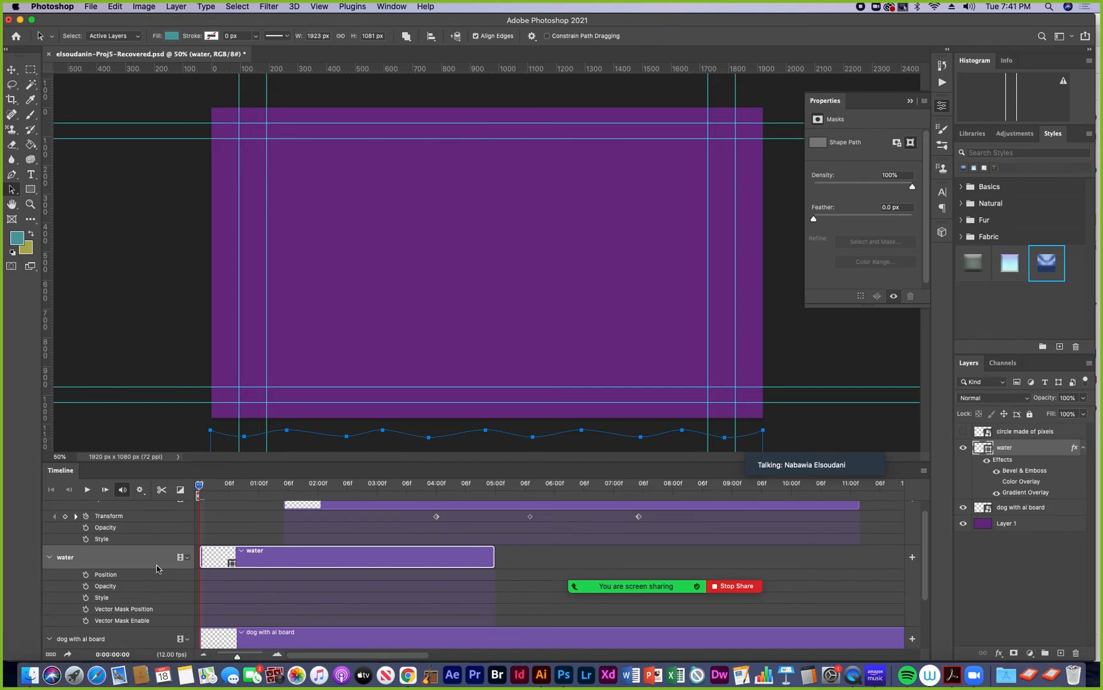
pyautogui.click(86, 610)
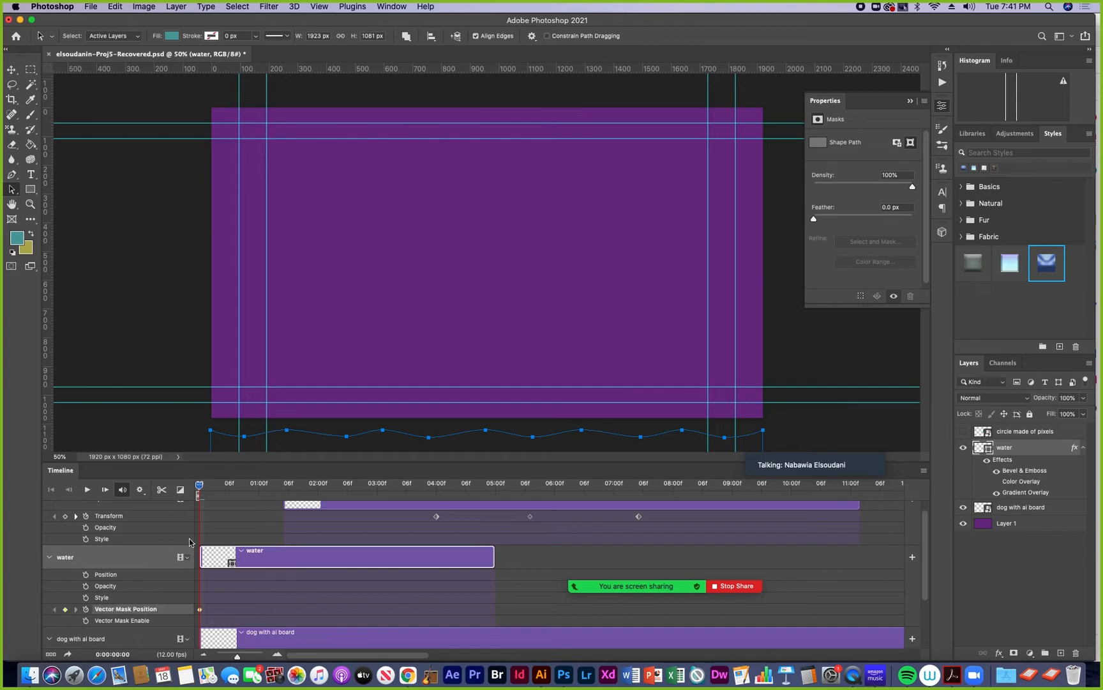
# Step: Raise the water shape to the surfboard at 0:00:01:04 and to near the canvas's upper edge at 0:00:02:07
pyautogui.moveTo(204, 487); pyautogui.dragTo(278, 498)
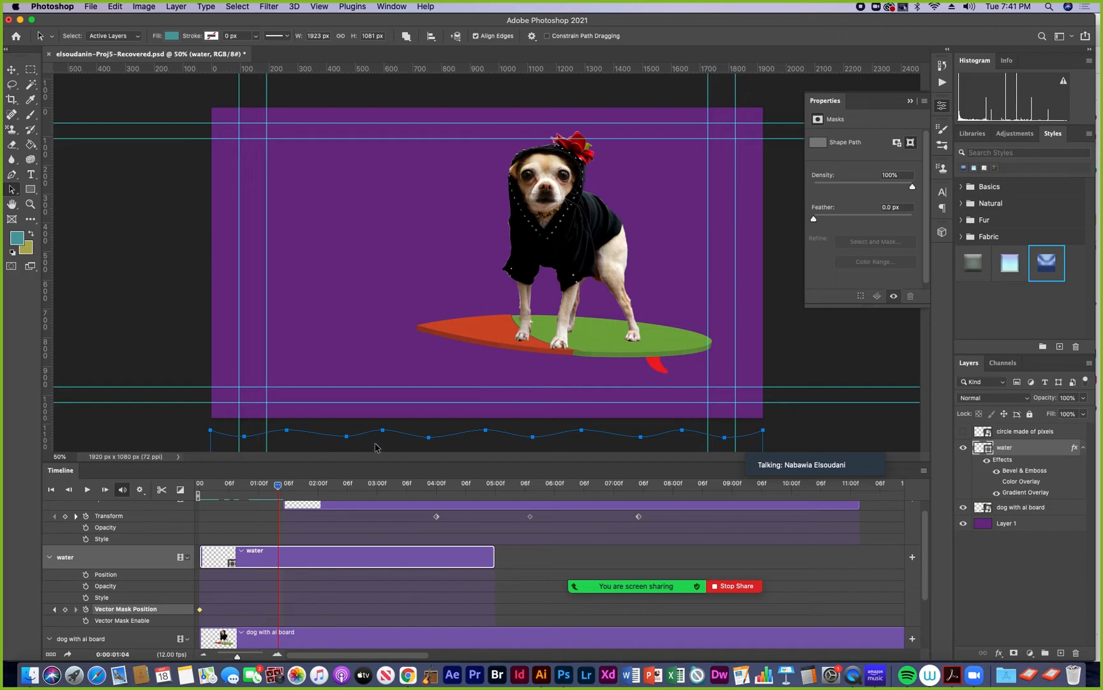
pyautogui.moveTo(376, 447); pyautogui.dragTo(375, 358)
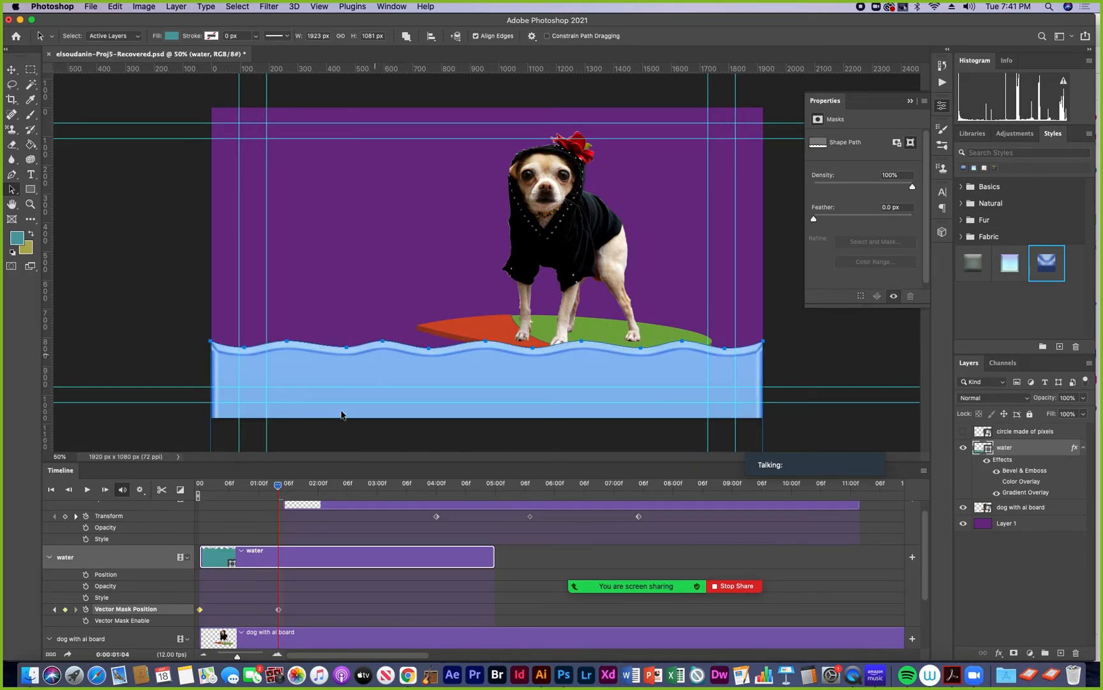
pyautogui.moveTo(279, 490); pyautogui.dragTo(352, 490)
pyautogui.moveTo(474, 388); pyautogui.dragTo(473, 174)
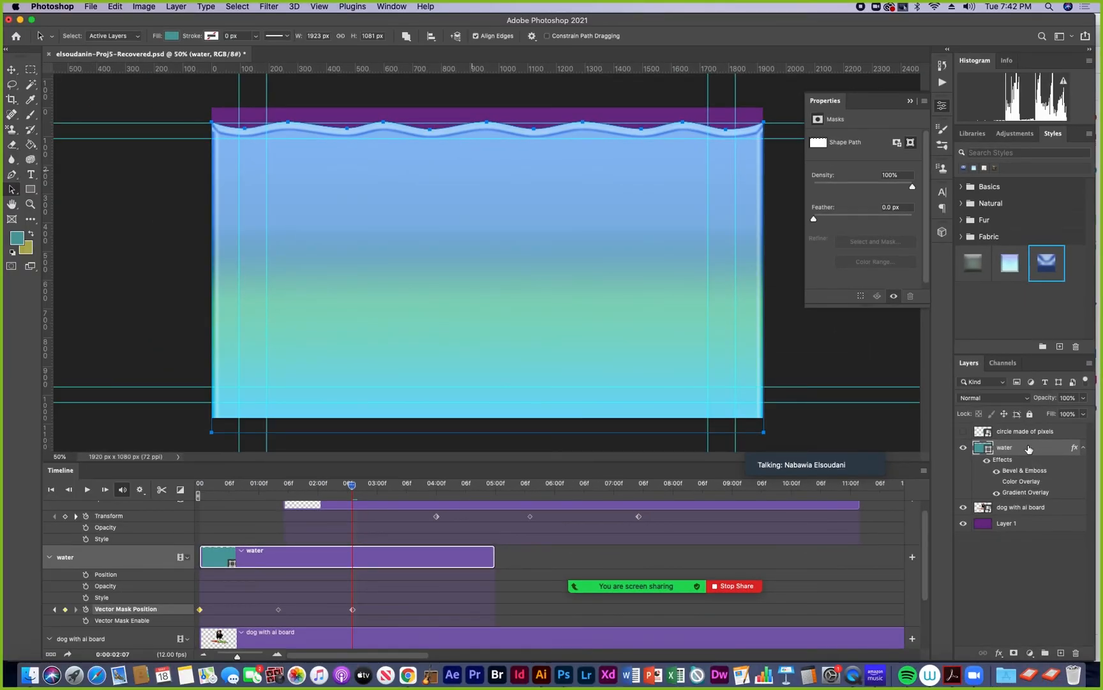
# Step: Reorder the water layer beneath the dog with ai board layer and play the animation from the start
pyautogui.moveTo(1020, 450); pyautogui.dragTo(1026, 519)
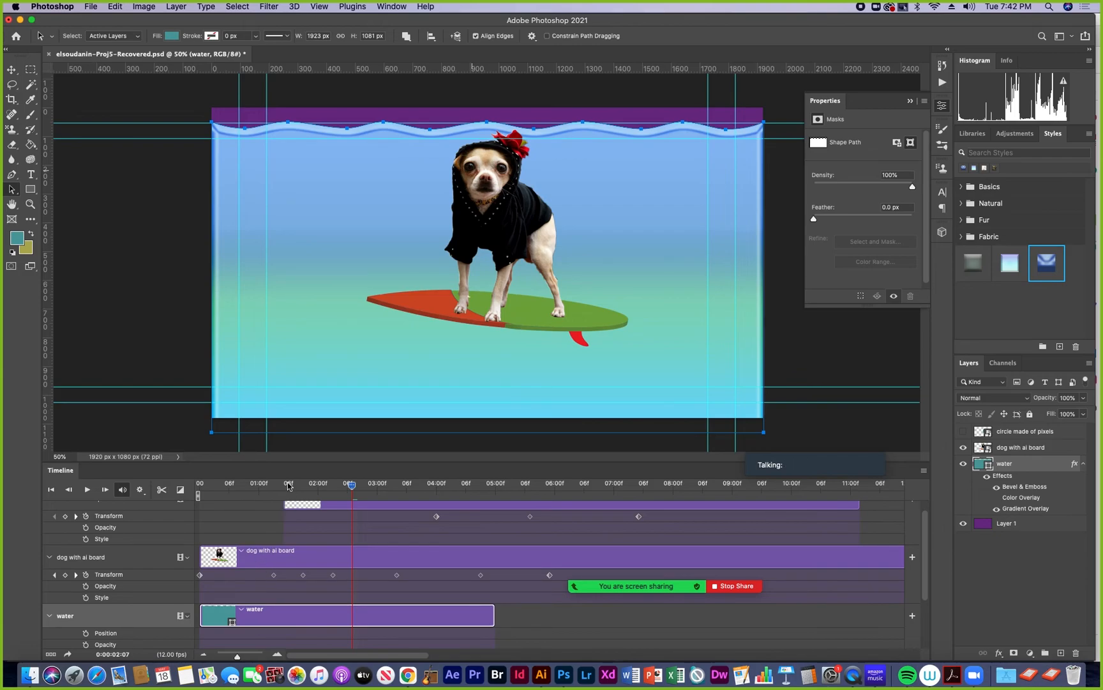
pyautogui.moveTo(348, 490); pyautogui.dragTo(200, 488)
pyautogui.press('space')
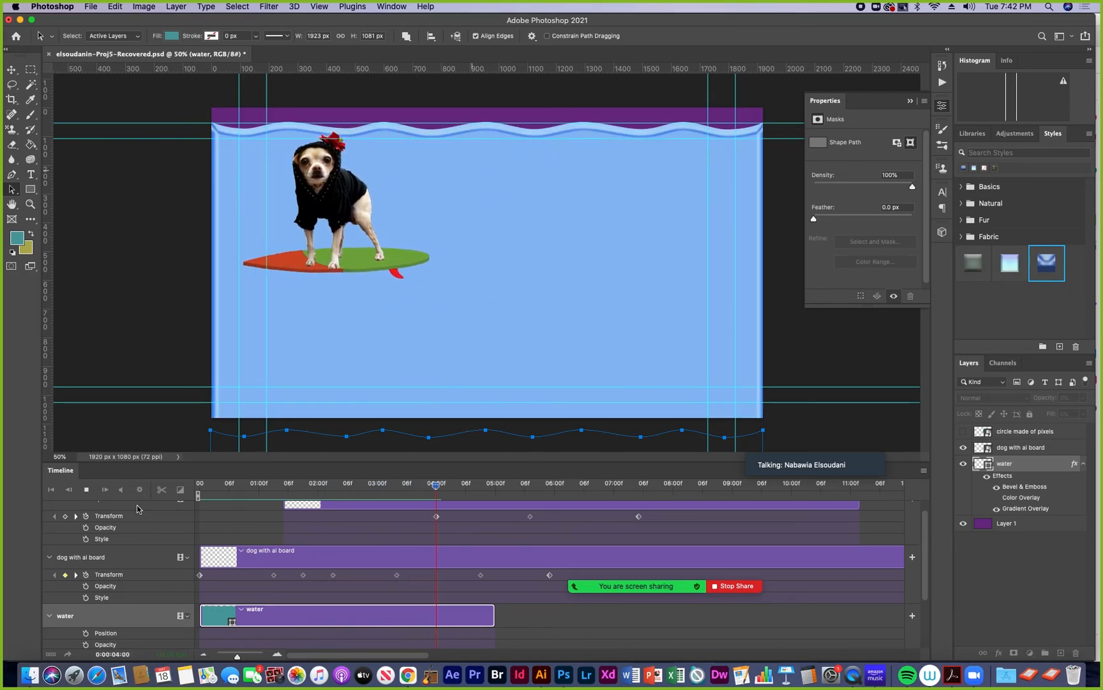
pyautogui.press('space')
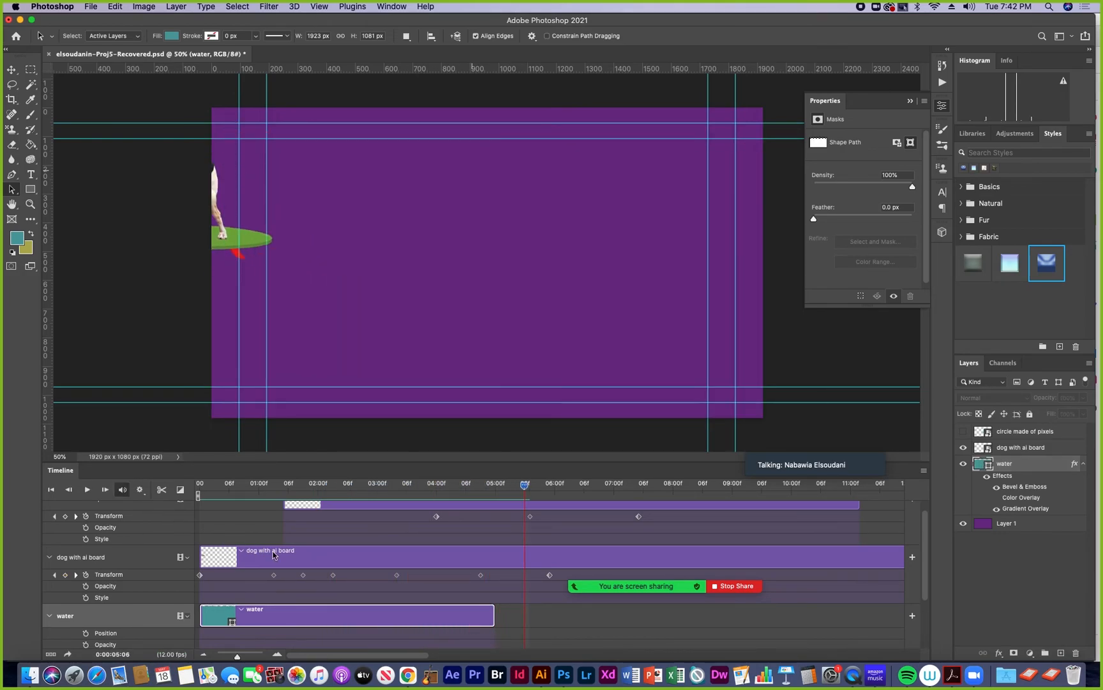
# Step: Extend the water clip past the 10-second mark and make the timeline area taller
pyautogui.moveTo(398, 486); pyautogui.dragTo(431, 531)
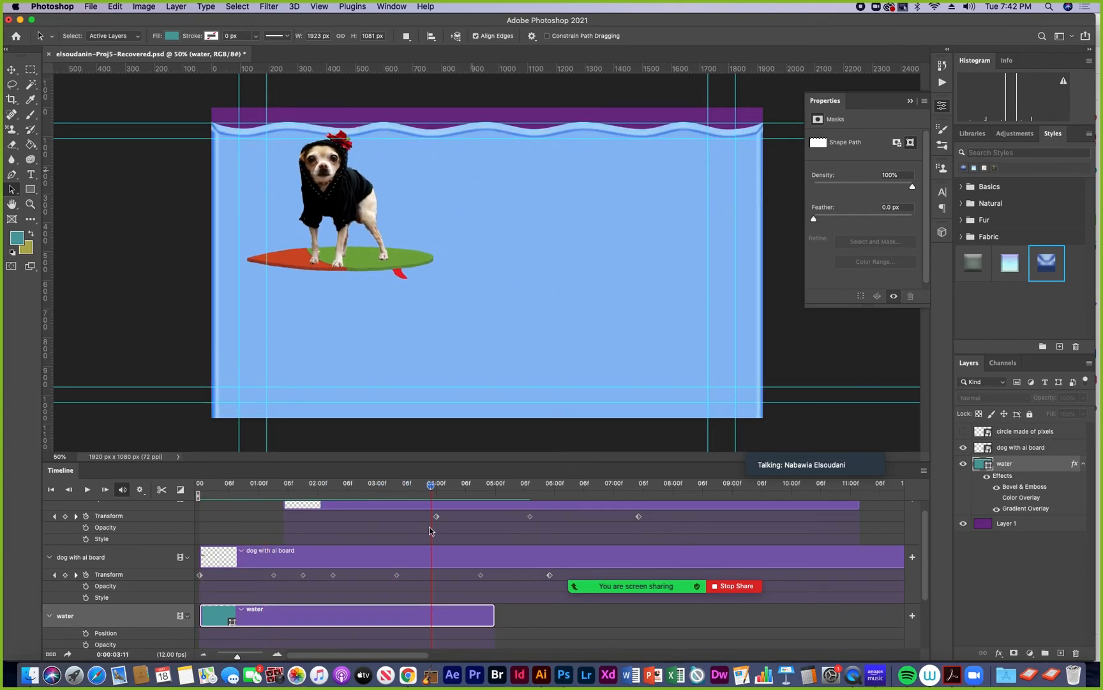
pyautogui.moveTo(494, 615); pyautogui.dragTo(835, 620)
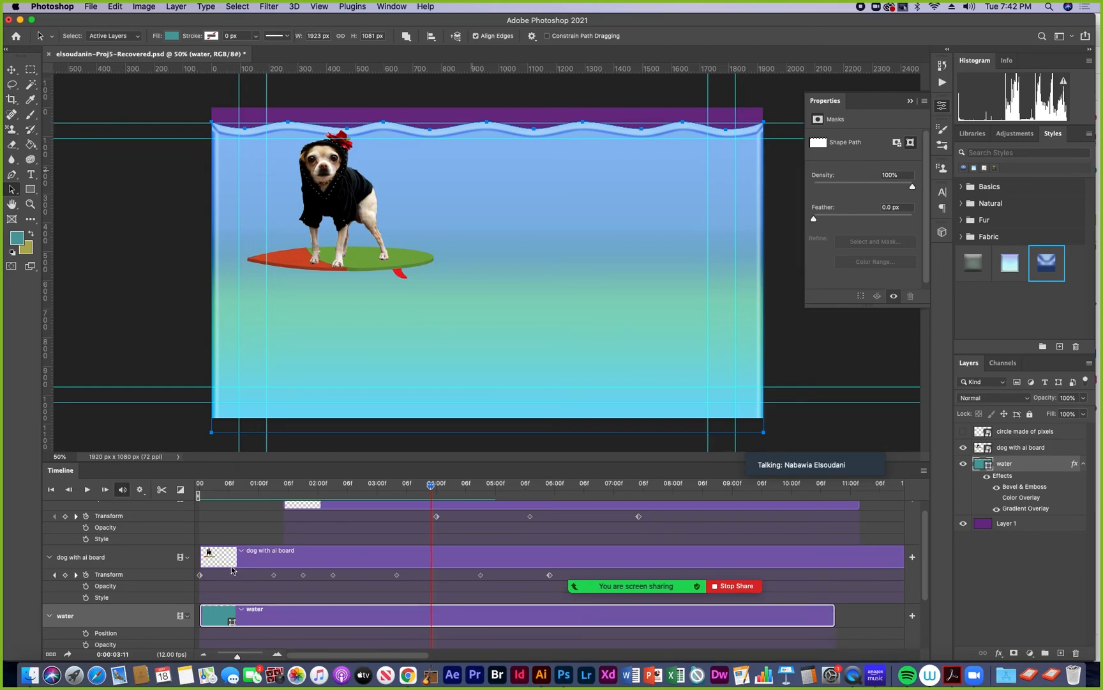
pyautogui.scroll(-1, 384, 588)
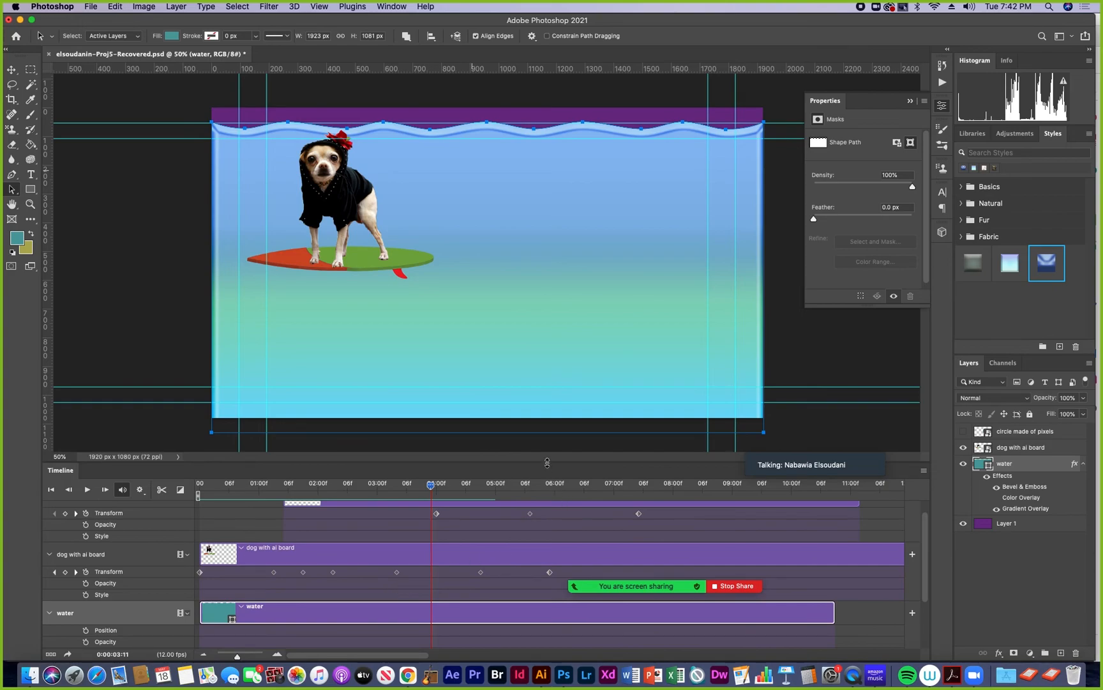
pyautogui.moveTo(548, 462); pyautogui.dragTo(552, 389)
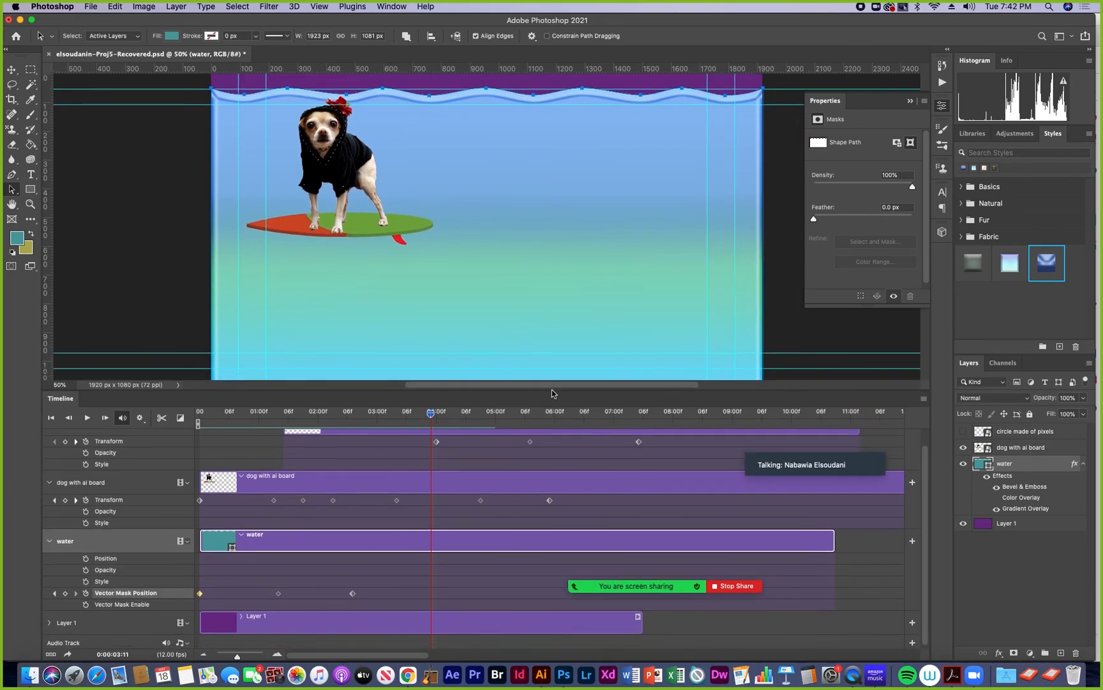
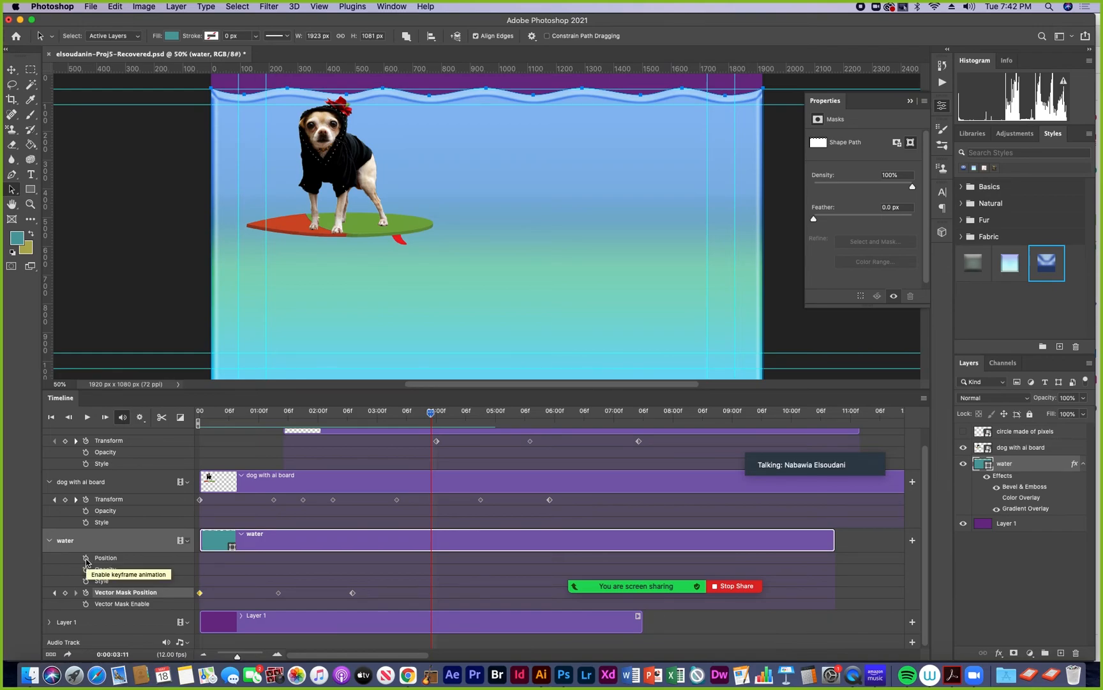
# Step: Add a water layer Position keyframe at 0:00:03:11 and move the layer up at 0:00:04:09
pyautogui.click(87, 561)
pyautogui.moveTo(431, 408); pyautogui.dragTo(479, 423)
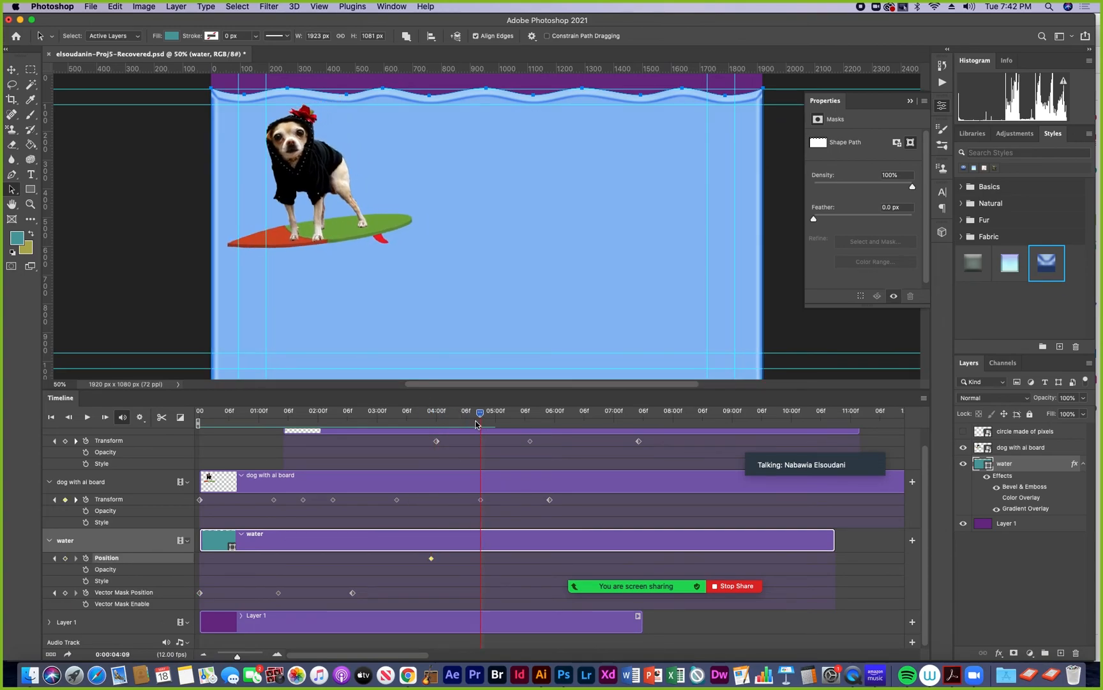
pyautogui.click(12, 69)
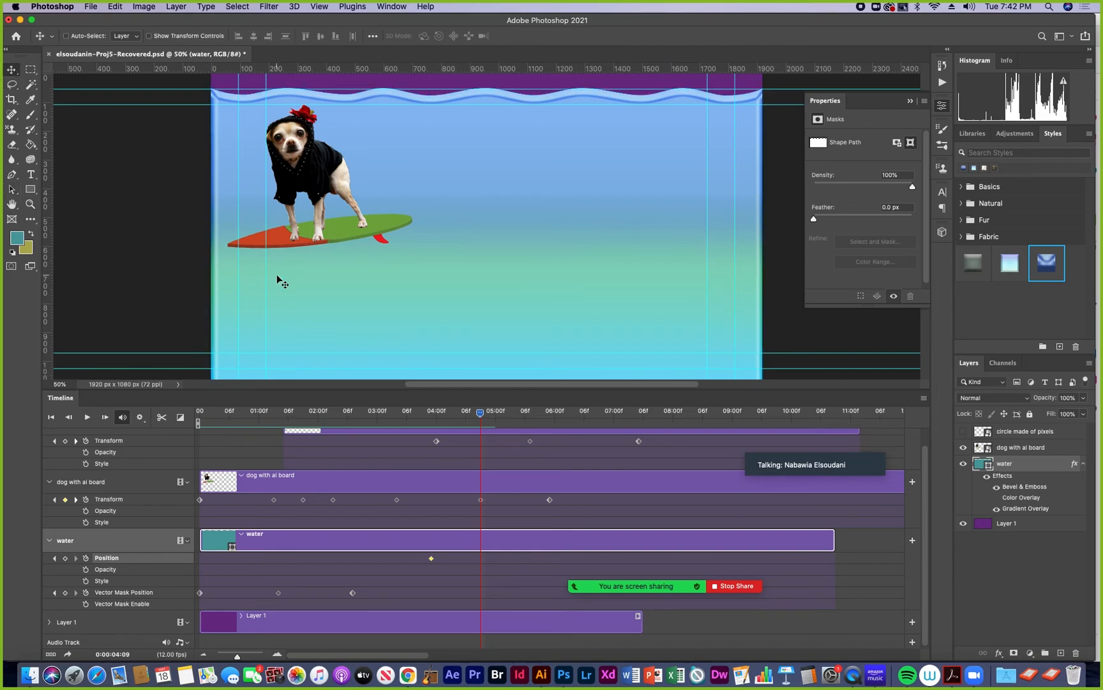
pyautogui.moveTo(515, 316); pyautogui.dragTo(516, 271)
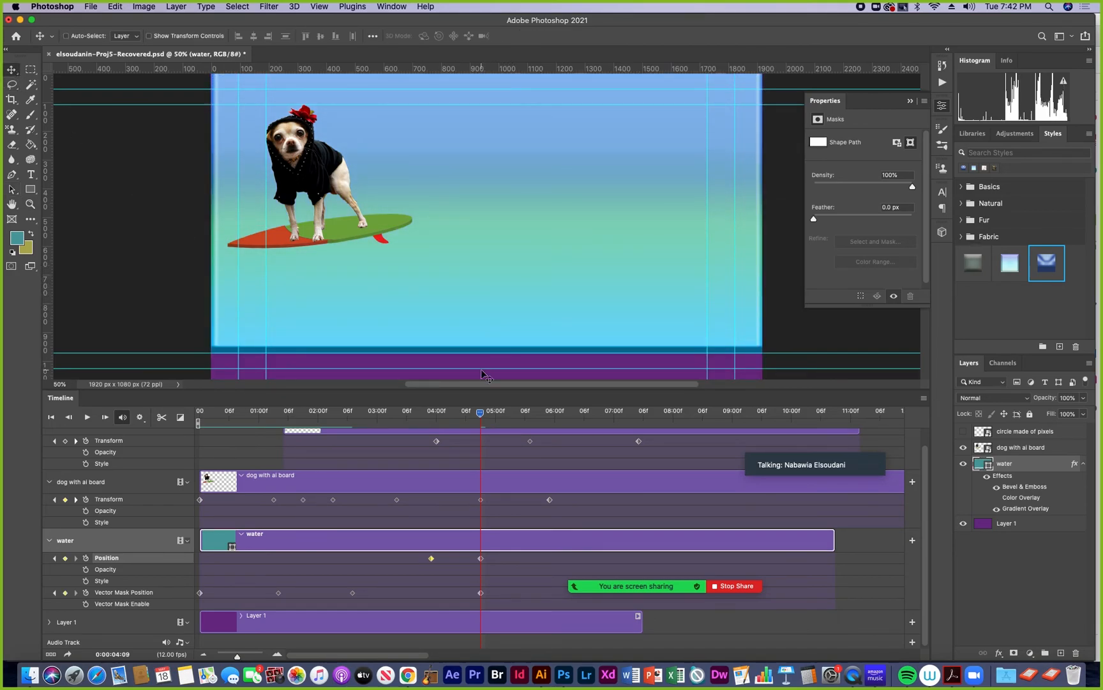
# Step: Scrub between the water layer's two Position keyframes and delete its Vector Mask Position keyframe at 0:00:04:09
pyautogui.moveTo(482, 416); pyautogui.dragTo(431, 427)
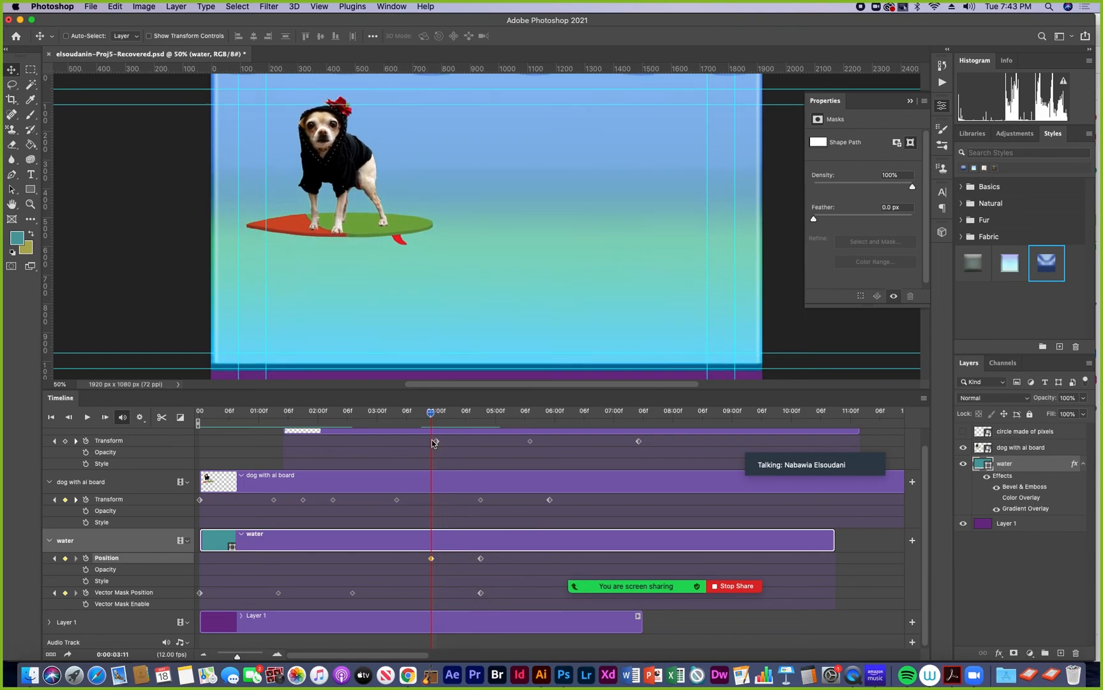
pyautogui.moveTo(432, 420); pyautogui.dragTo(460, 434)
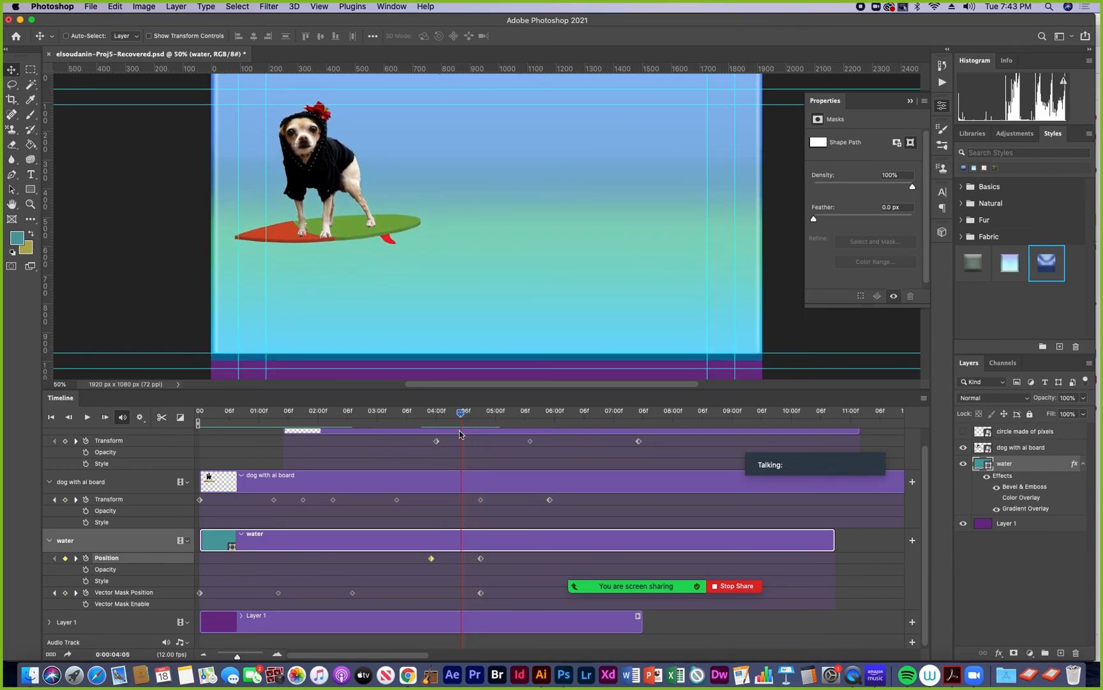
pyautogui.click(481, 593)
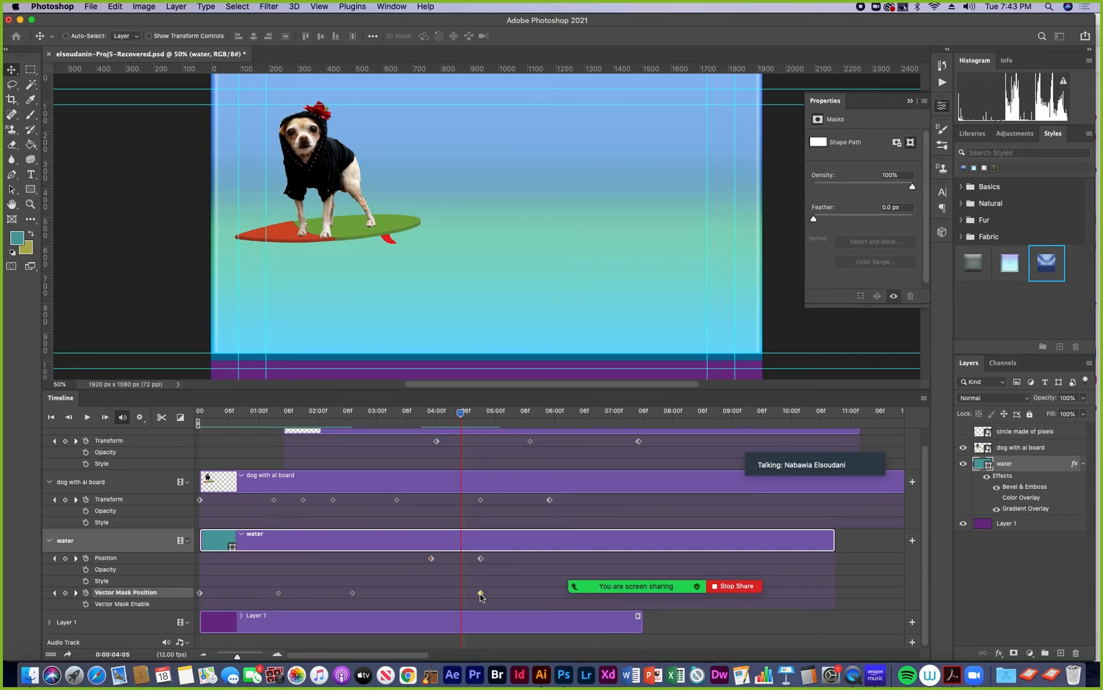
pyautogui.press('Delete')
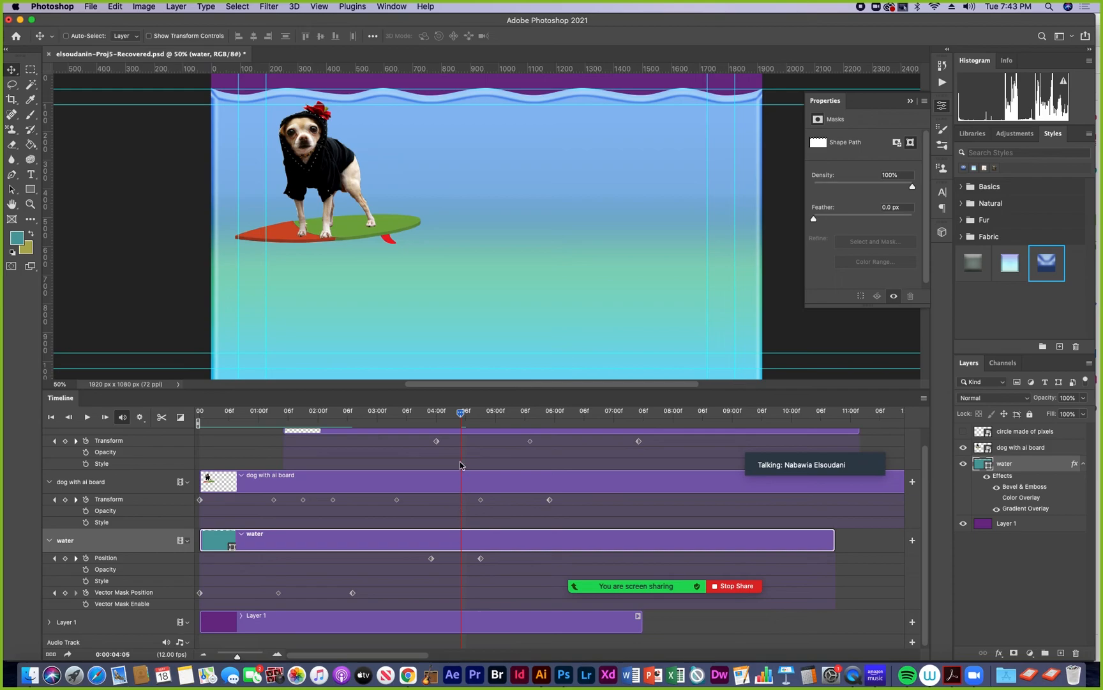
# Step: Play back the water's motion and disable the water layer's Position keyframe animation
pyautogui.moveTo(462, 416); pyautogui.dragTo(369, 451)
pyautogui.press('space')
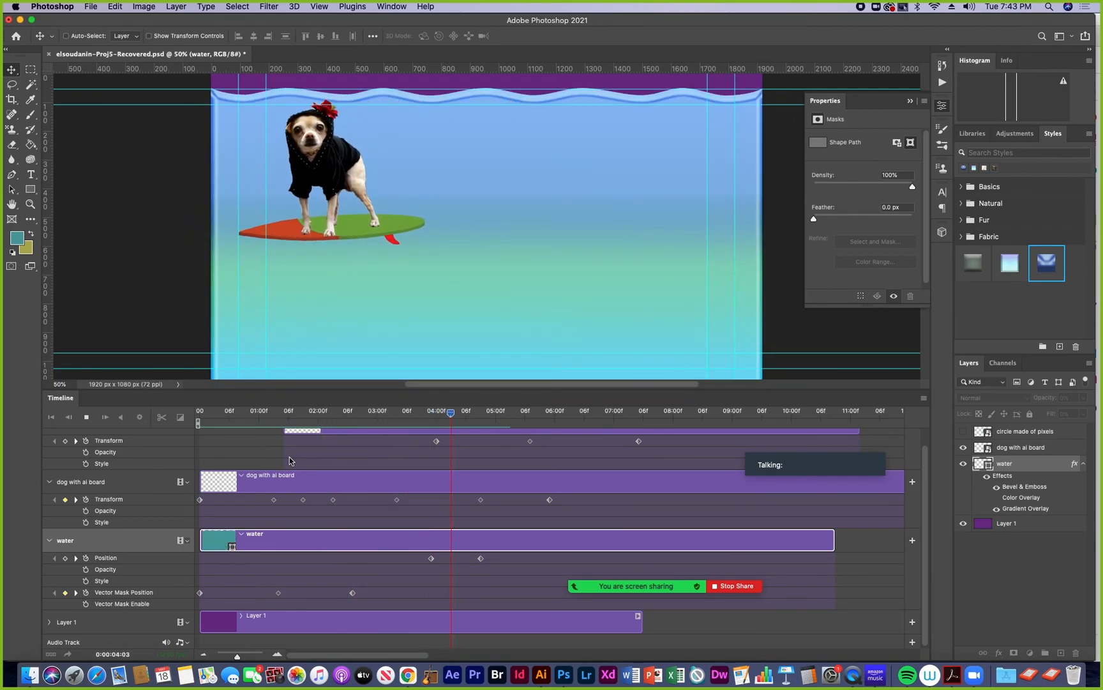
pyautogui.press('space')
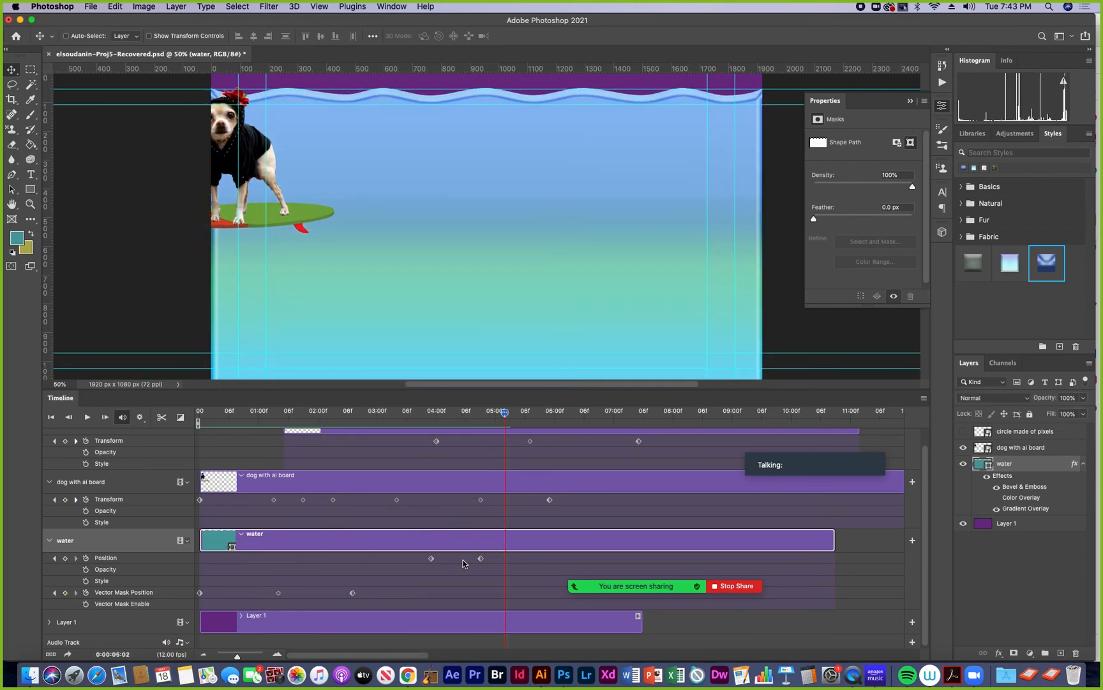
pyautogui.click(417, 412)
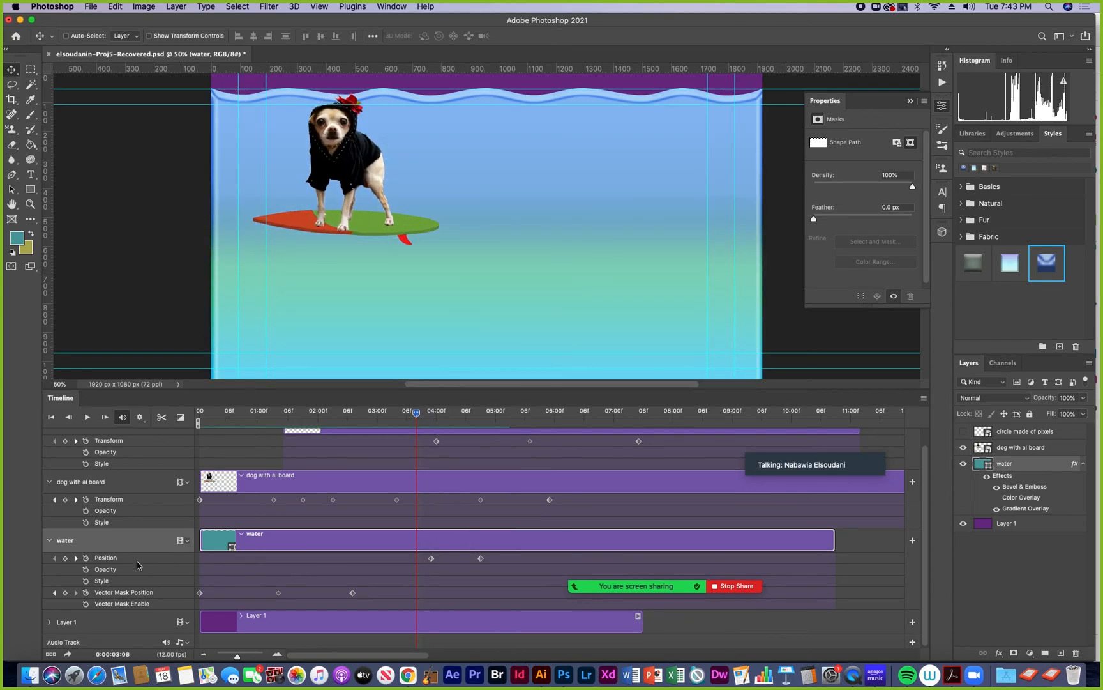
pyautogui.click(87, 560)
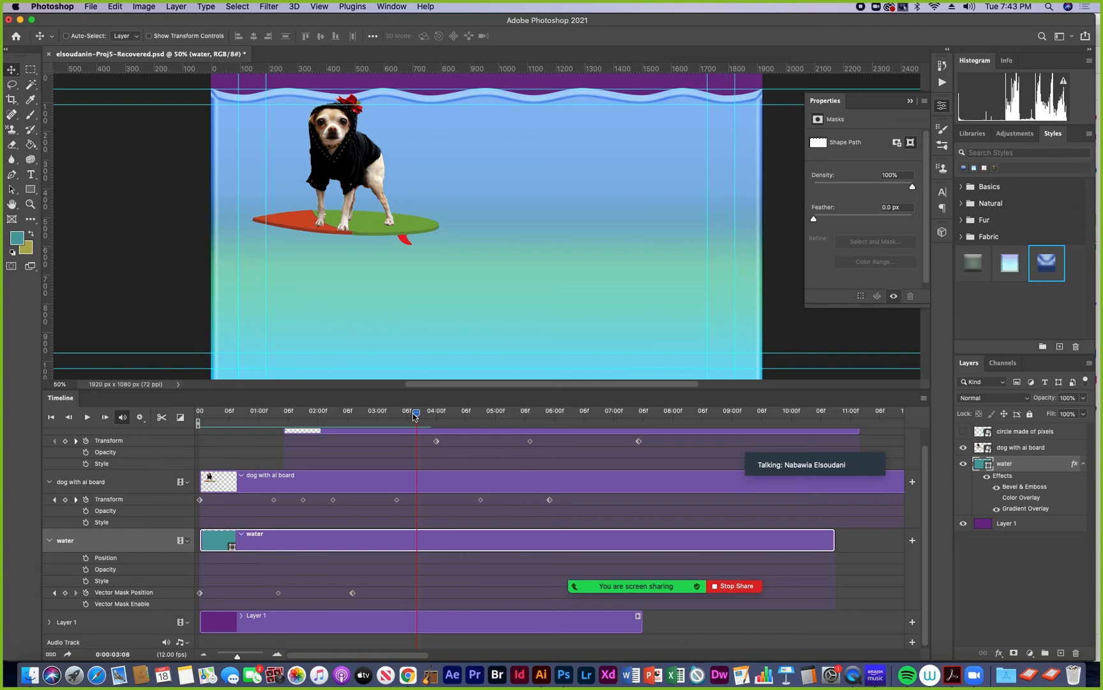
# Step: Return the playhead to 0:00:00:00 and reduce the timeline's height to enlarge the canvas area
pyautogui.moveTo(414, 415); pyautogui.dragTo(189, 458)
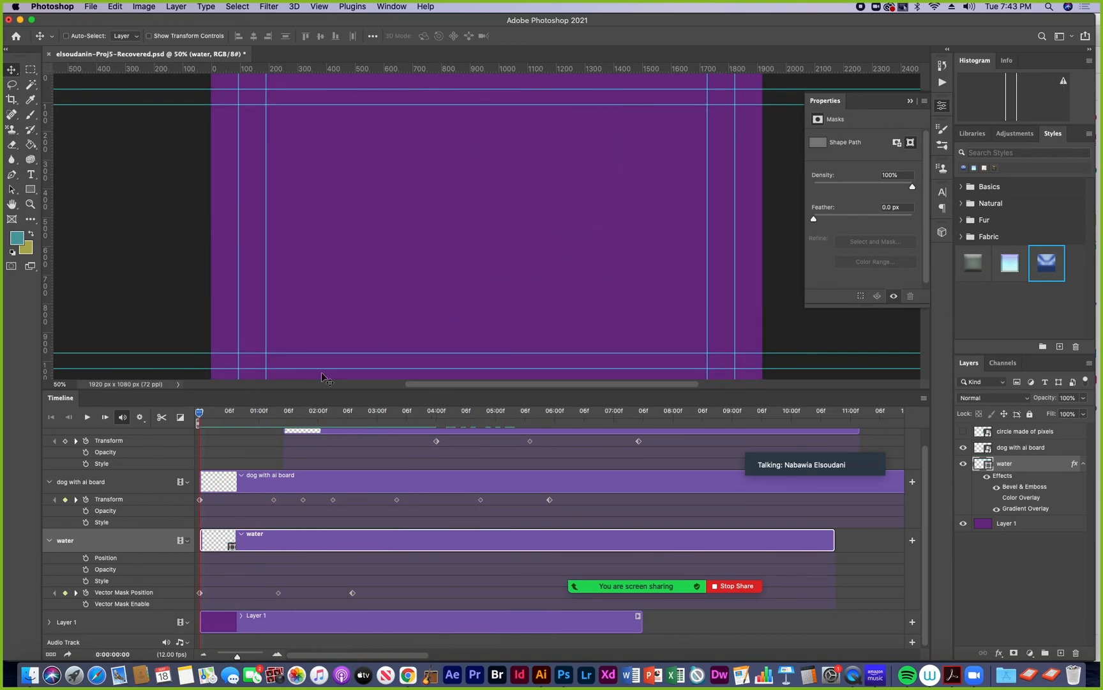
pyautogui.moveTo(323, 388); pyautogui.dragTo(330, 422)
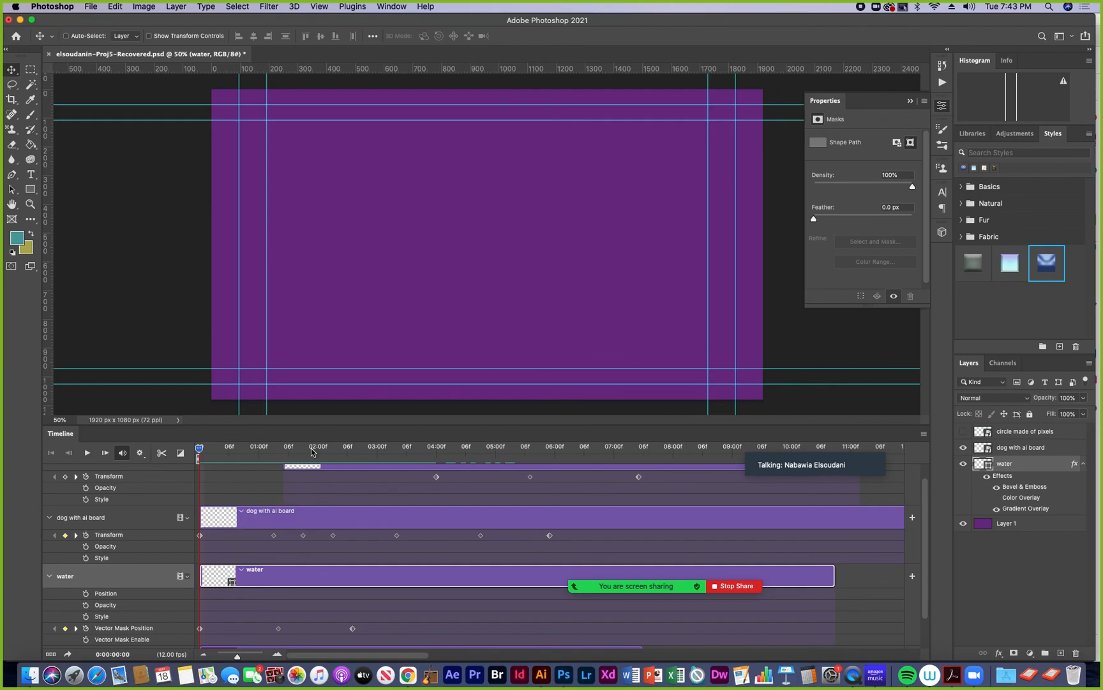
# Step: Open fish.psd from the Project 5 Materials folder inside the OCC folder on the LaCie drive
pyautogui.moveTo(200, 449)
pyautogui.mouseDown()
pyautogui.moveTo(524, 463)
pyautogui.moveTo(199, 462)
pyautogui.mouseUp()
pyautogui.click(90, 8)
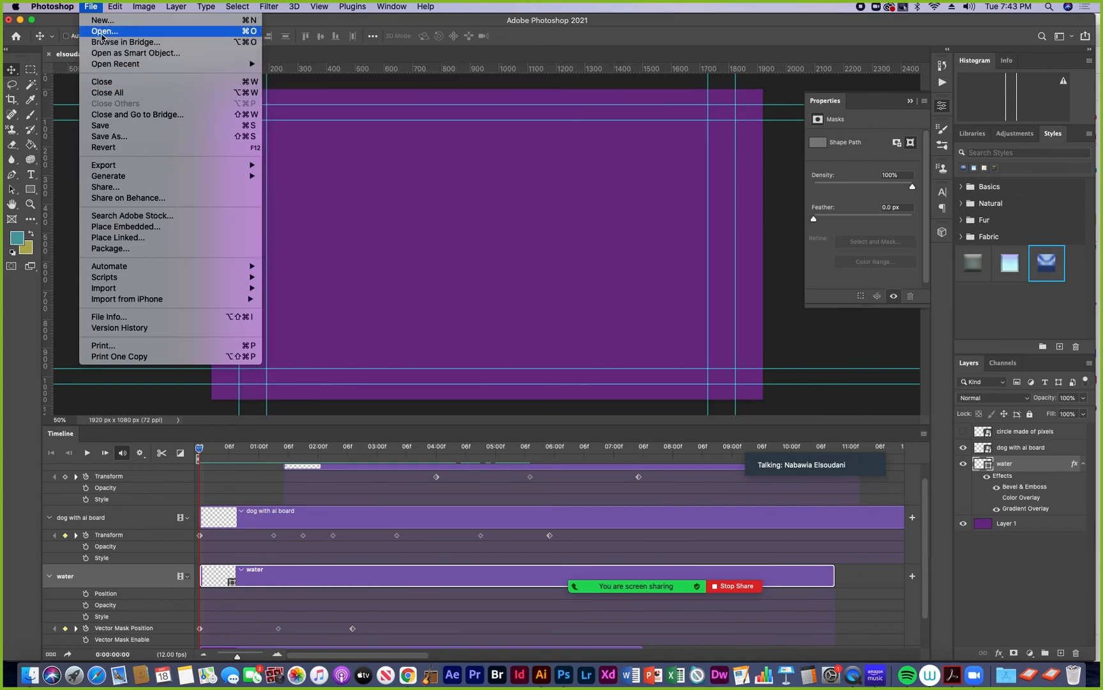
pyautogui.click(102, 32)
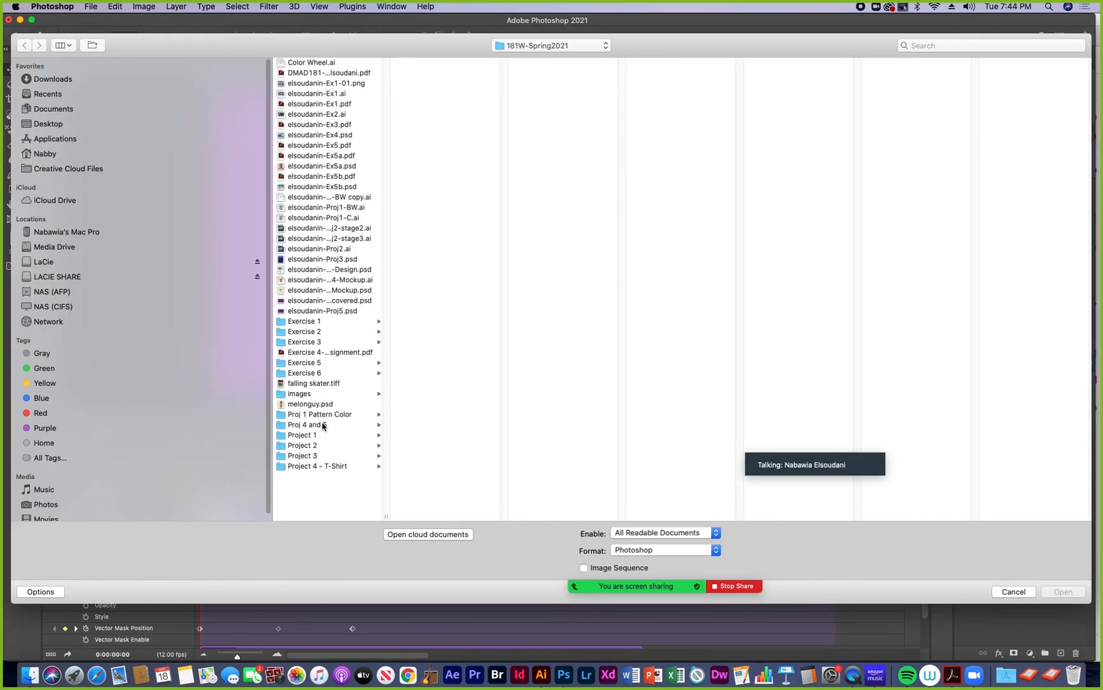
pyautogui.click(325, 425)
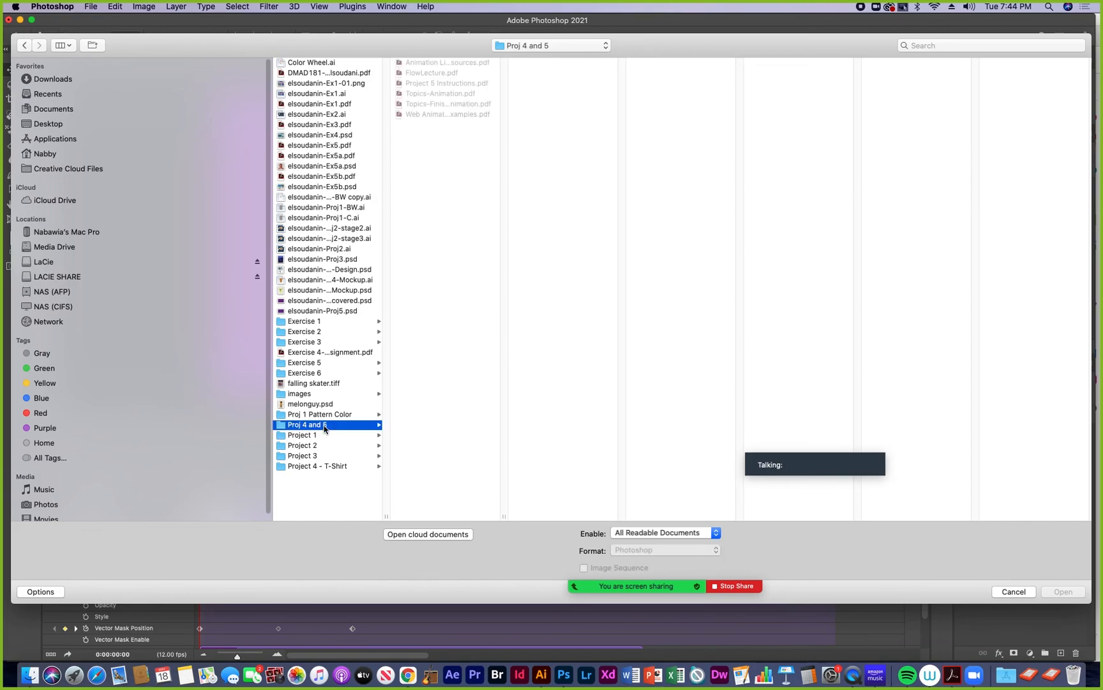
pyautogui.click(34, 262)
pyautogui.scroll(-5, 311, 479)
pyautogui.scroll(-5, 311, 479)
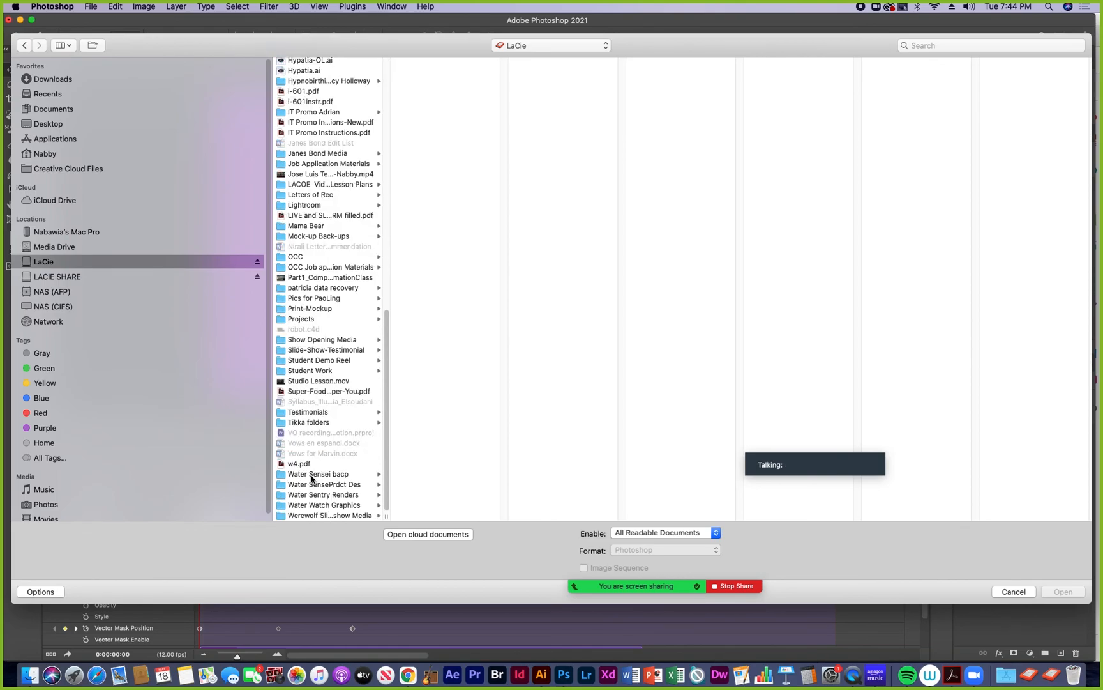
pyautogui.click(303, 258)
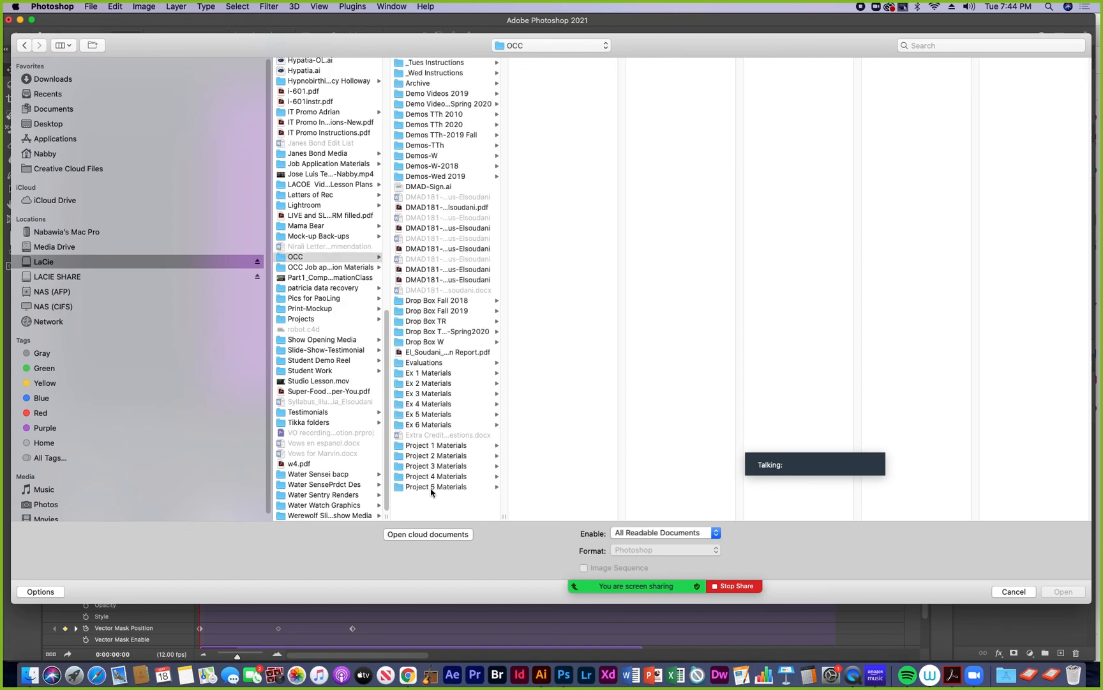
pyautogui.click(429, 487)
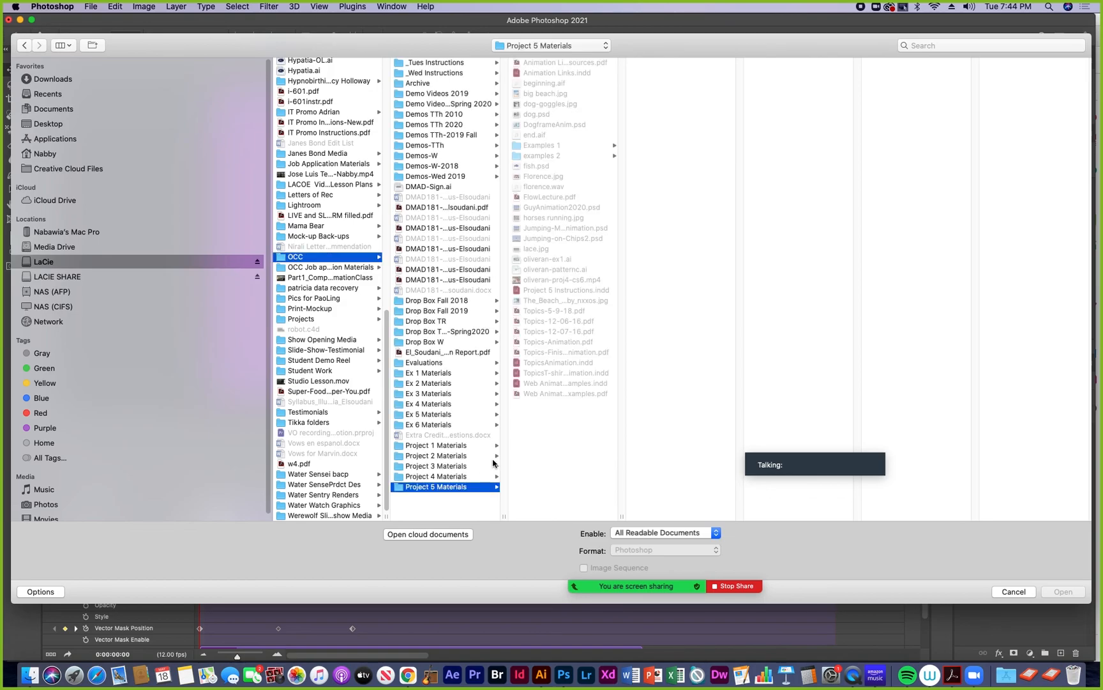
pyautogui.click(535, 167)
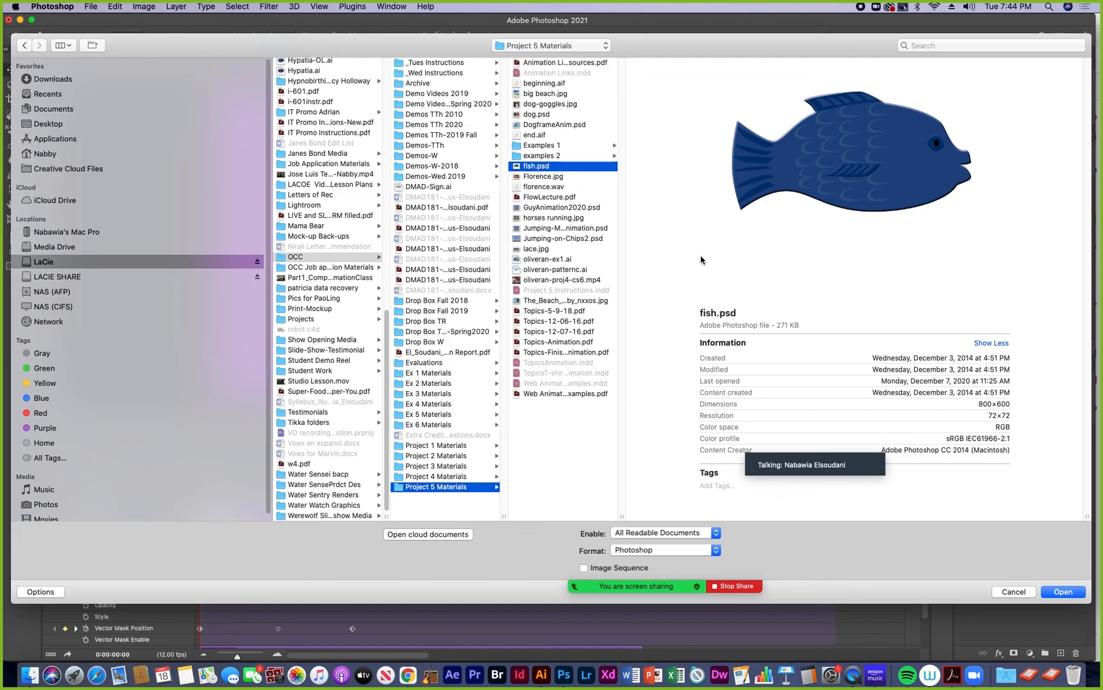
pyautogui.click(1064, 592)
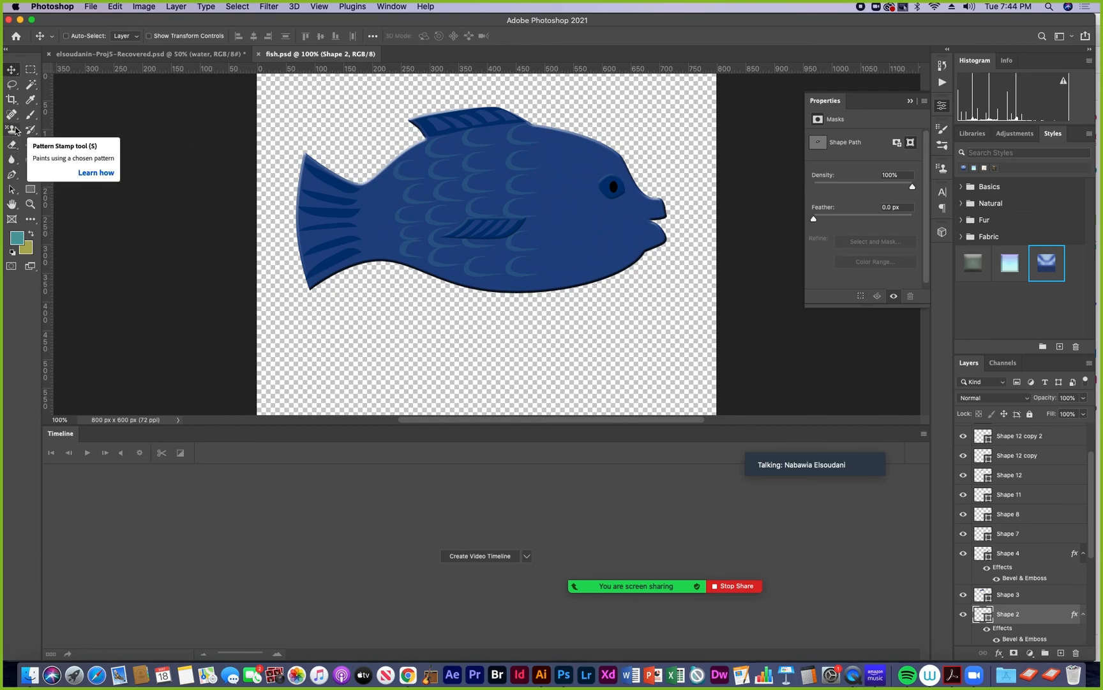
# Step: Draw an elliptical marquee selection around the whole fish and adjust its placement so it encloses the artwork
pyautogui.click(31, 69)
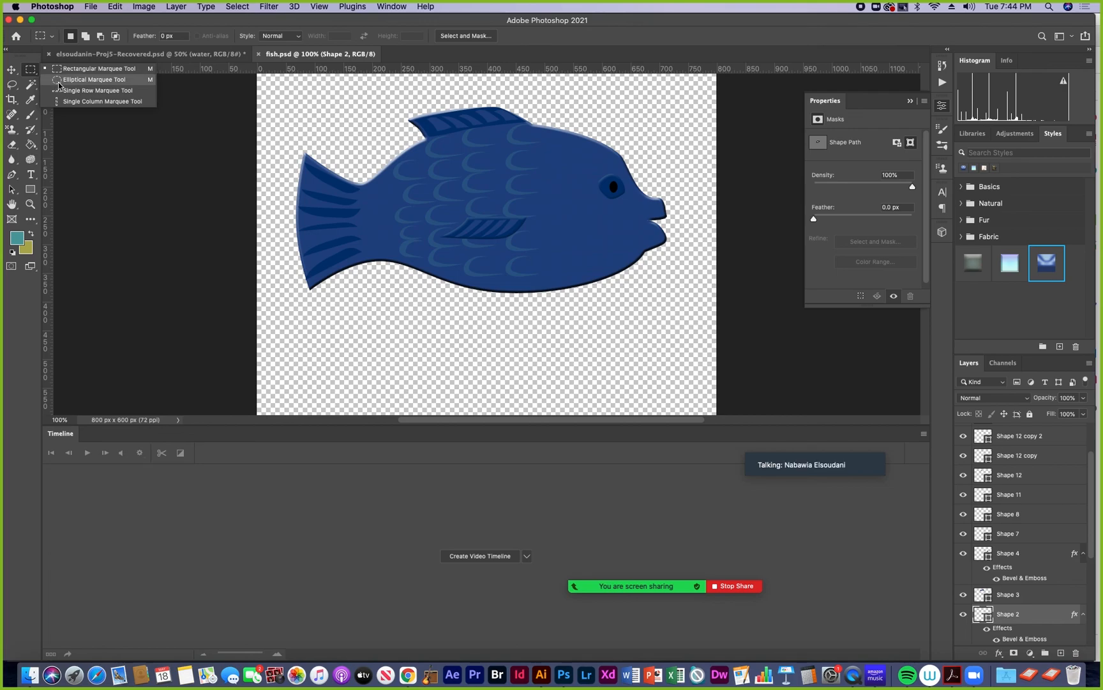
pyautogui.click(59, 81)
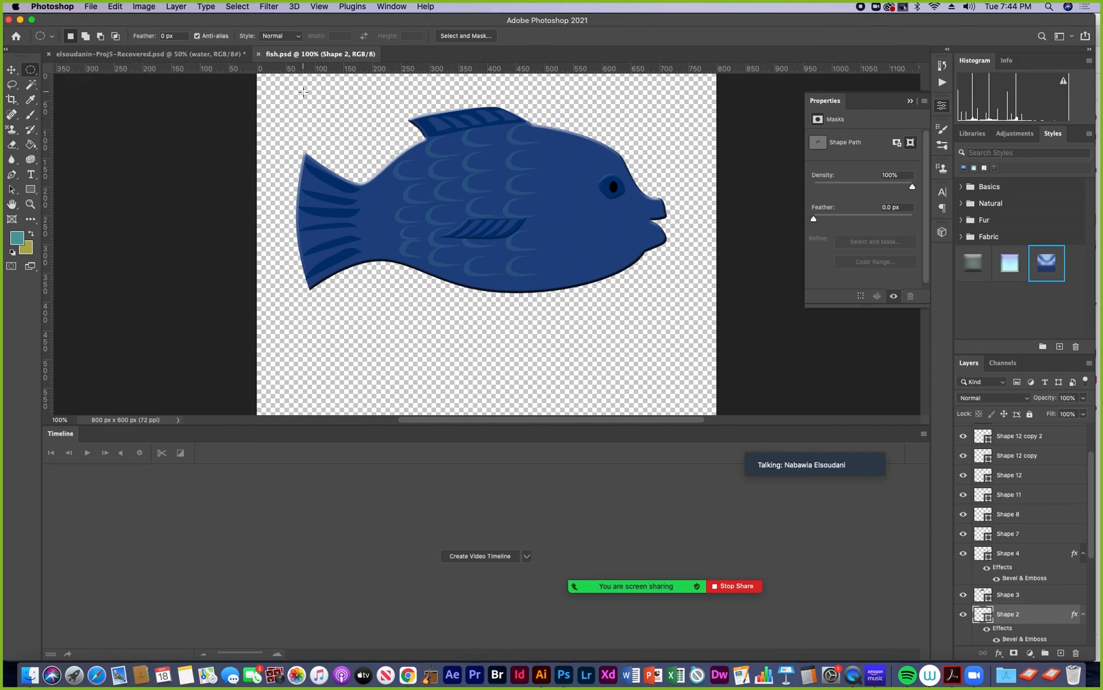
pyautogui.moveTo(298, 81); pyautogui.dragTo(691, 401)
pyautogui.moveTo(638, 357); pyautogui.dragTo(613, 339)
pyautogui.moveTo(598, 263)
pyautogui.mouseDown()
pyautogui.moveTo(604, 293)
pyautogui.moveTo(600, 269)
pyautogui.mouseUp()
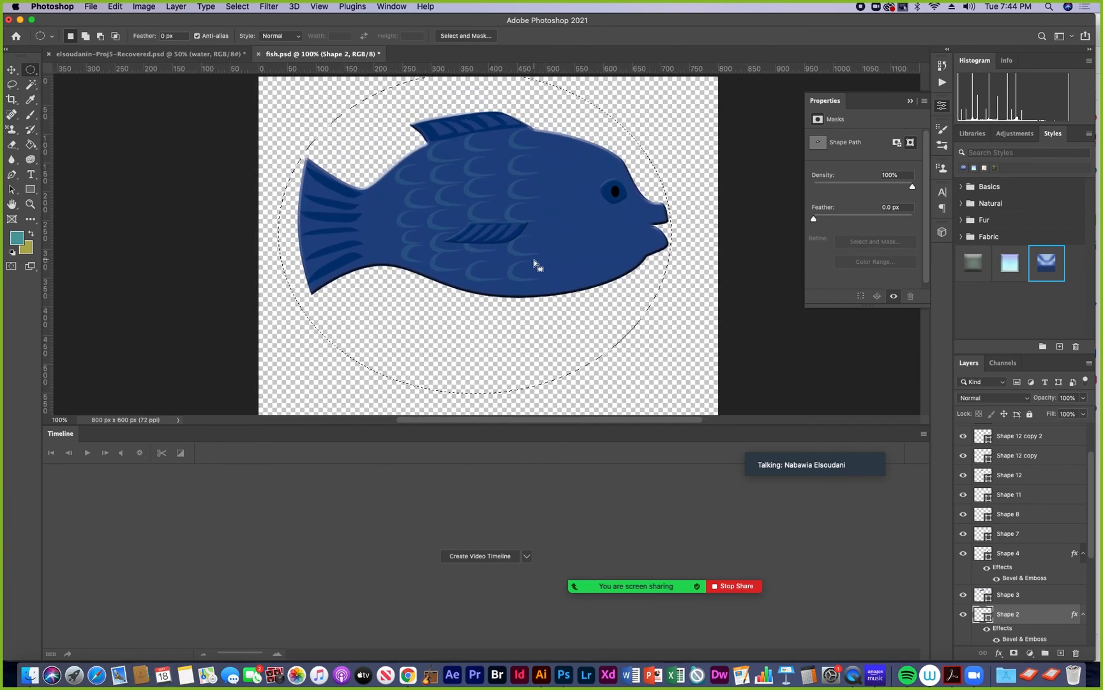
# Step: Define the selected fish as a brush preset named "fish" and return to the Proj5 animation document
pyautogui.click(115, 6)
pyautogui.click(164, 324)
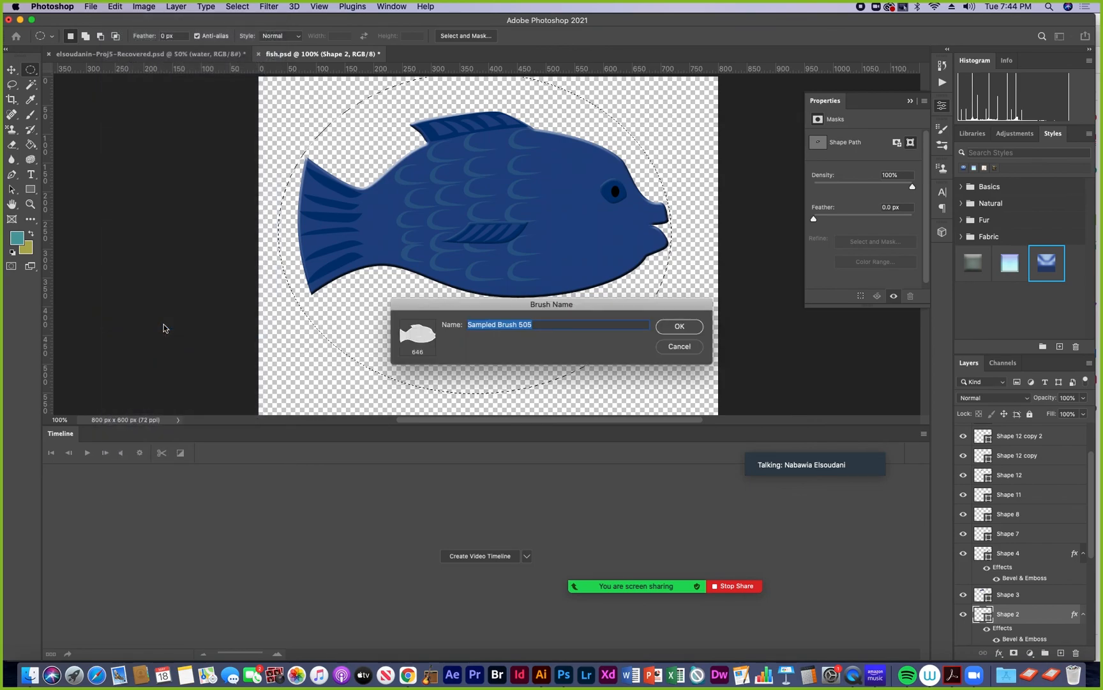
pyautogui.write('fish')
pyautogui.click(677, 327)
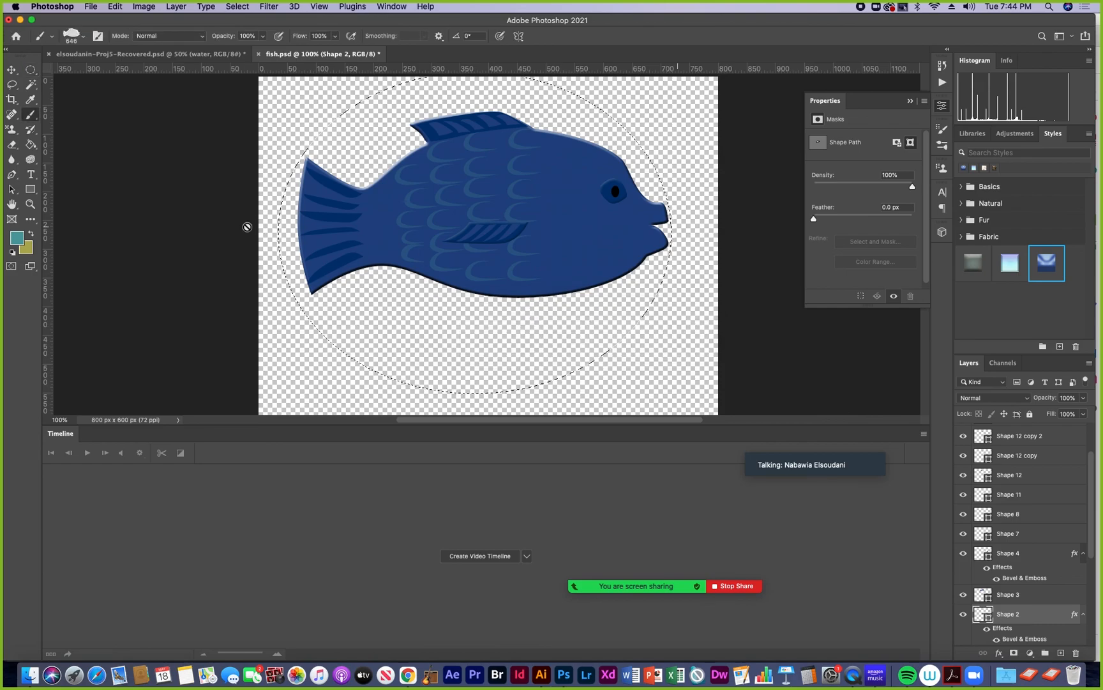
pyautogui.click(101, 54)
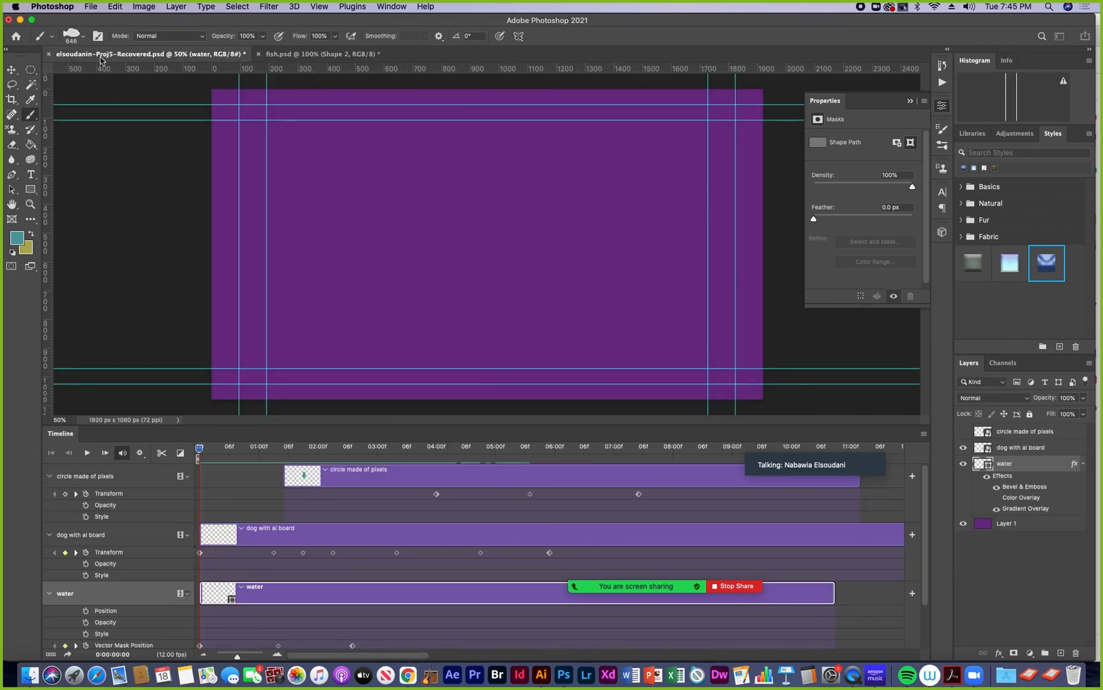